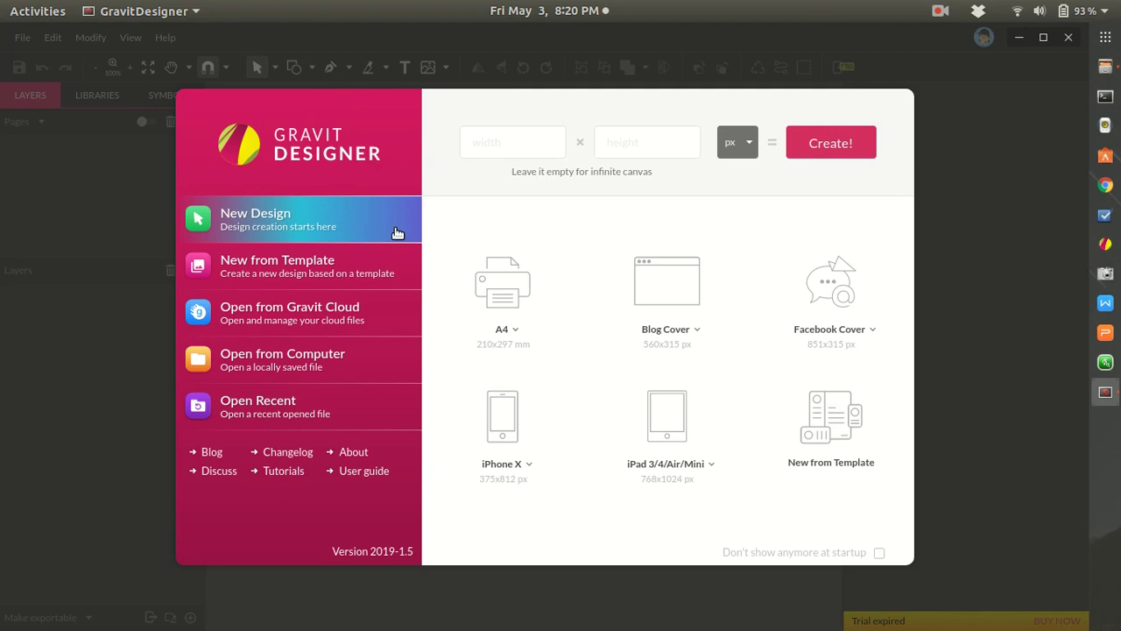
- Open the recent Spider-Man design and save it as "1. SPIDERMAN ENDGAME" in the 1. AVENGERS ENDGAME folder
click(283, 409)
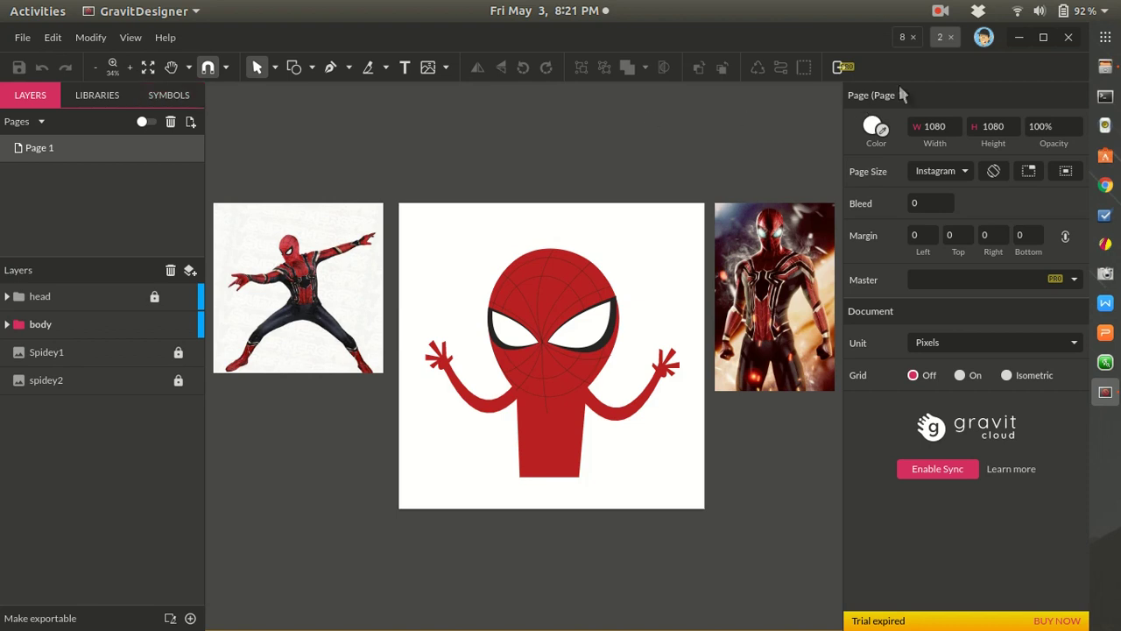
click(23, 39)
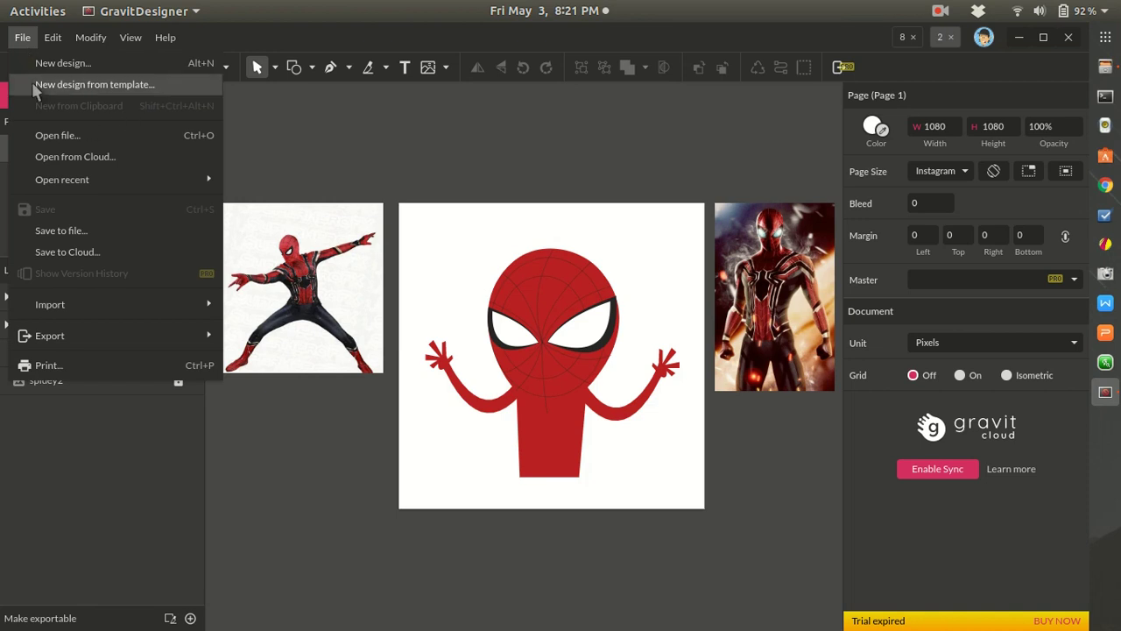
click(97, 235)
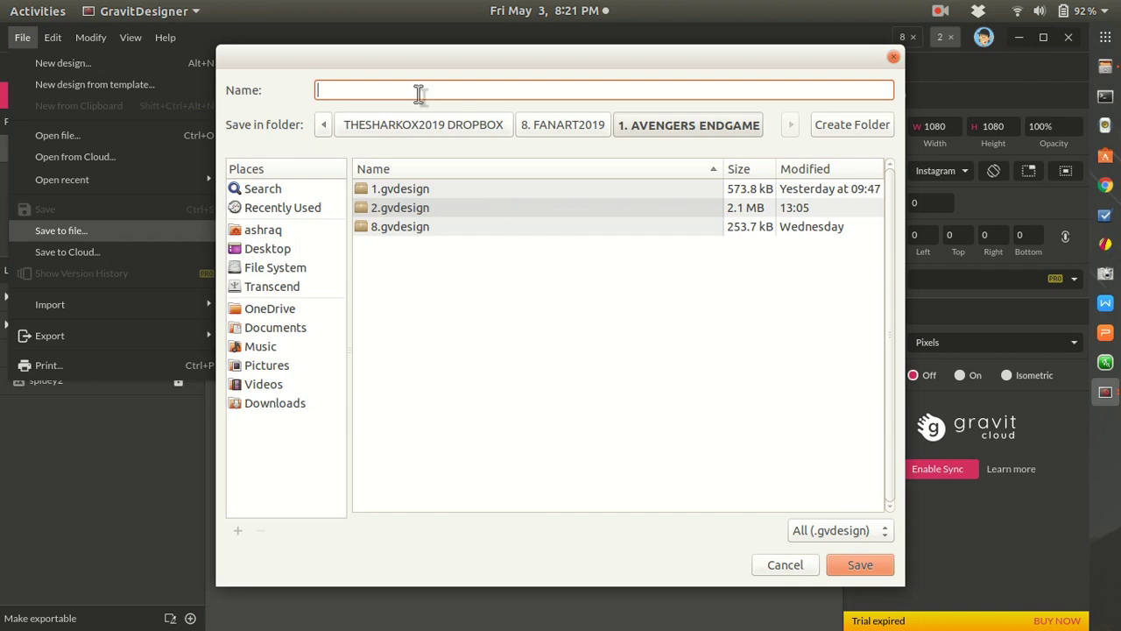
text(1. SPIDERMAN ENDGAME)
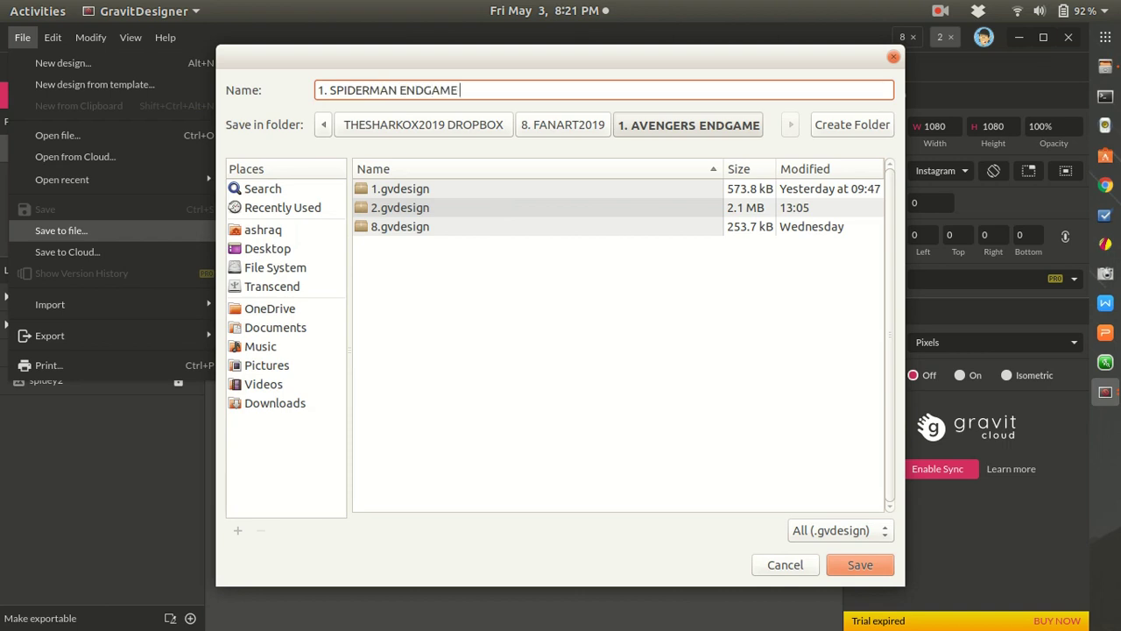
click(854, 564)
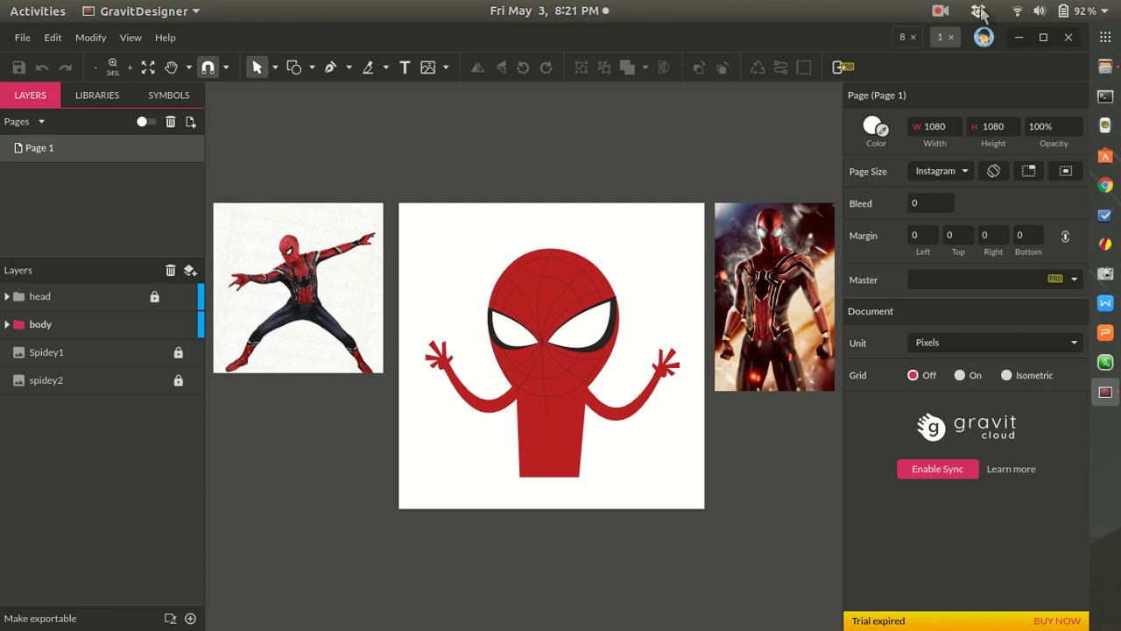
- Save a copy of the design to the Desktop as "1. SPIDERMAN ENDGAME GRAVIT DESIGNER"
click(23, 43)
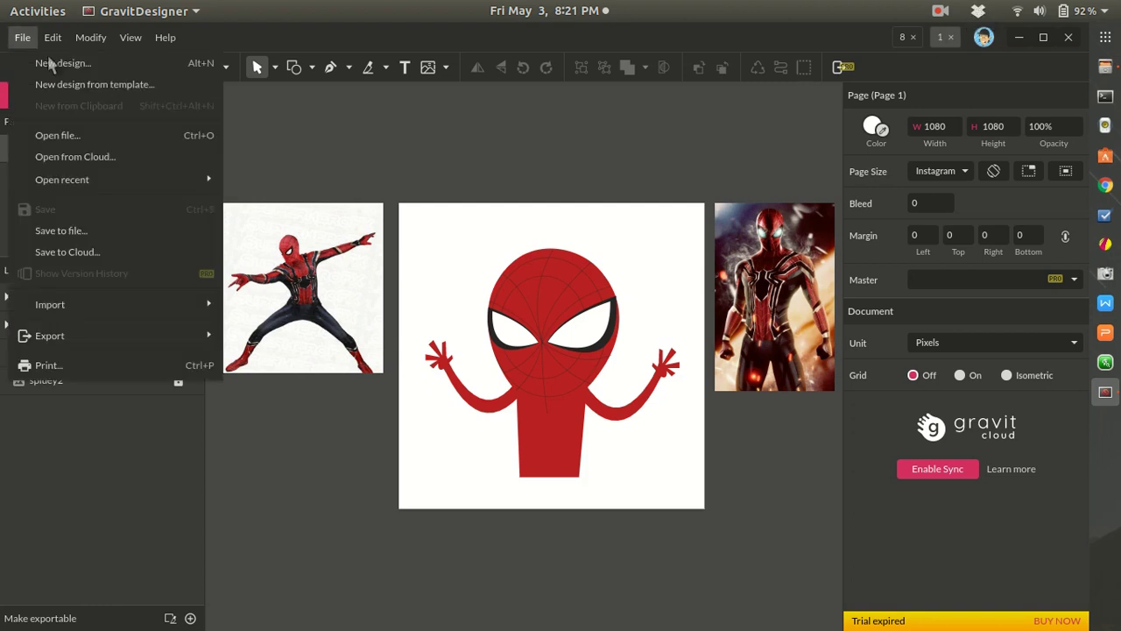
click(92, 230)
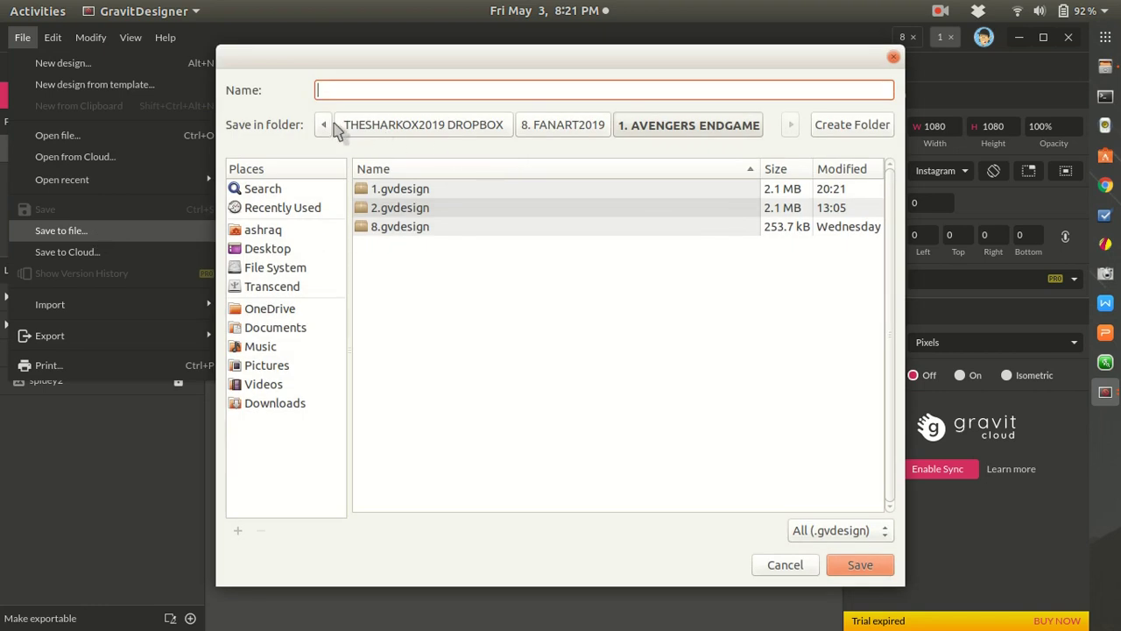
click(270, 289)
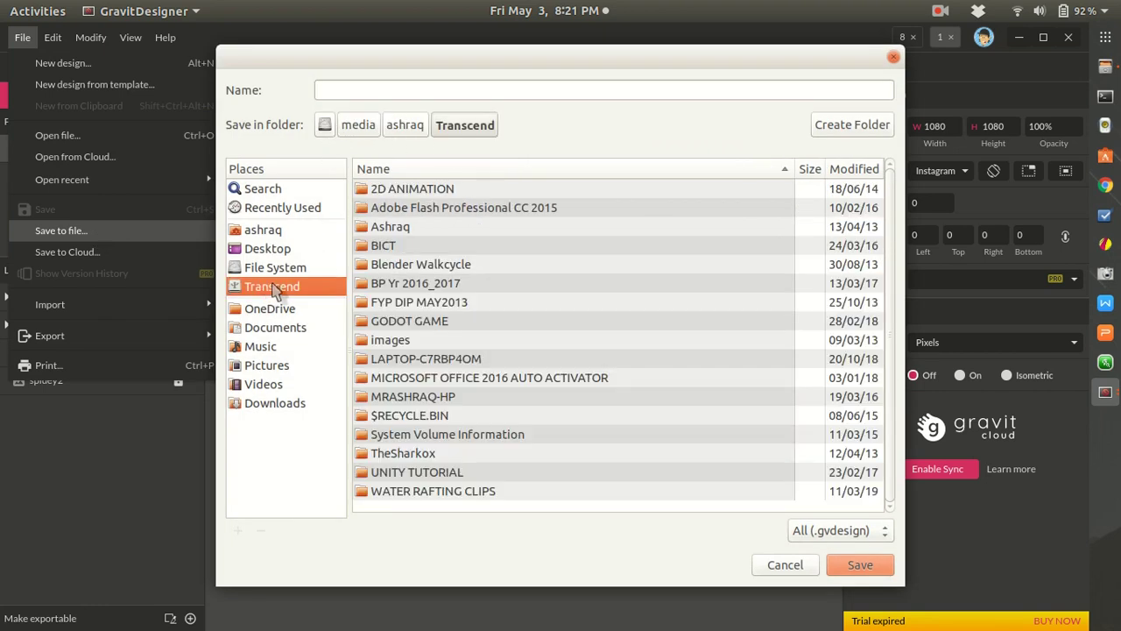
click(270, 249)
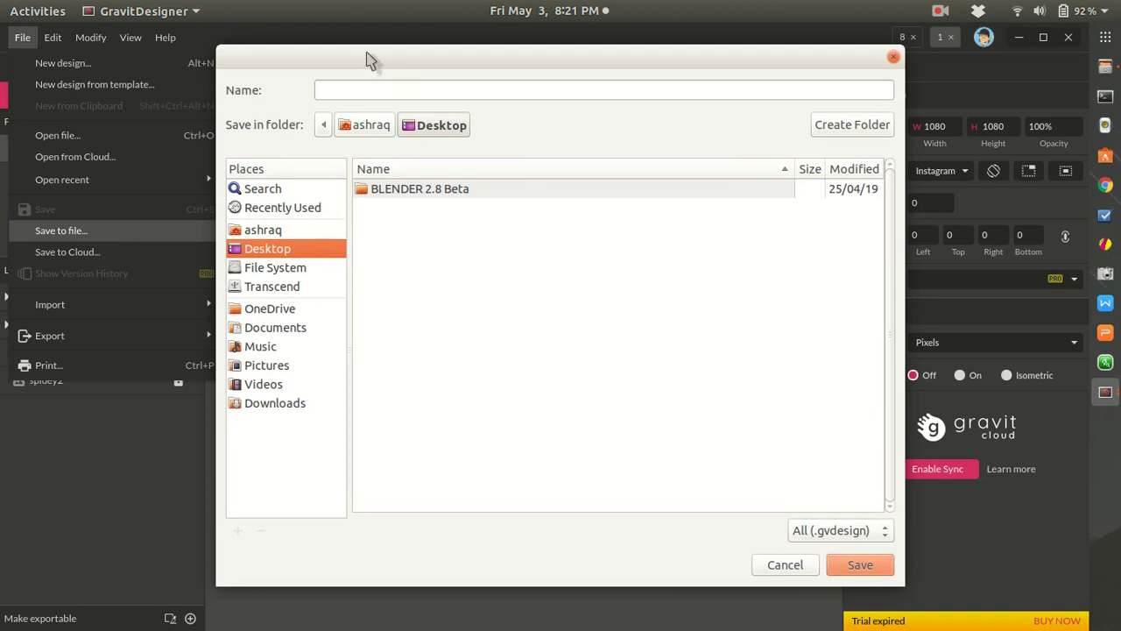
click(385, 89)
text(1. SPIDERMAN)
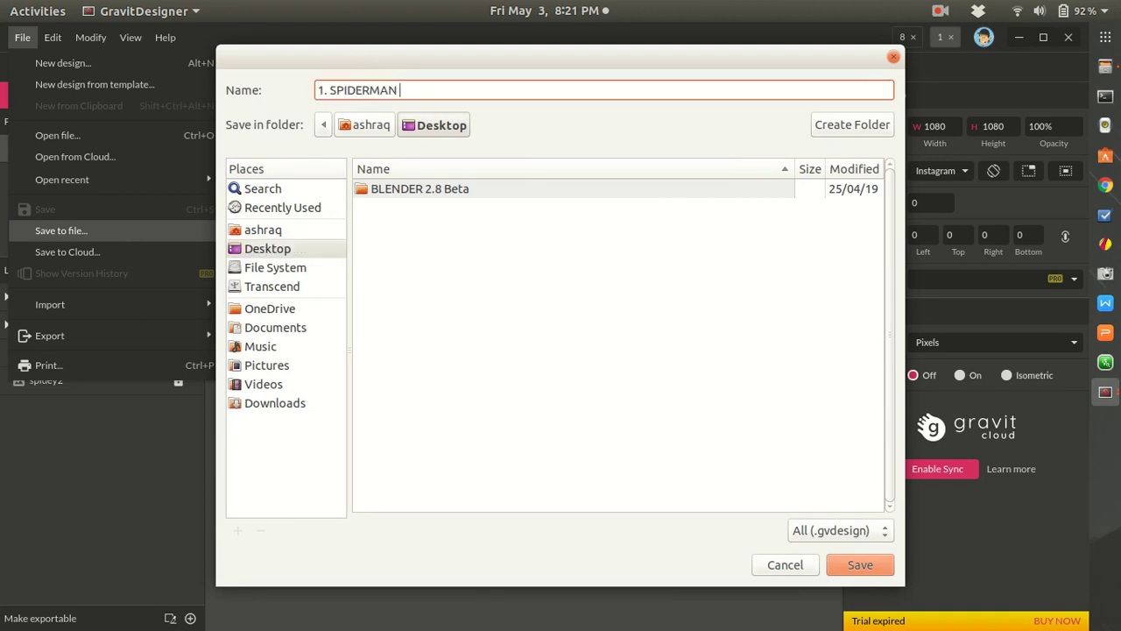
text( ENDGAME GRAVIT )
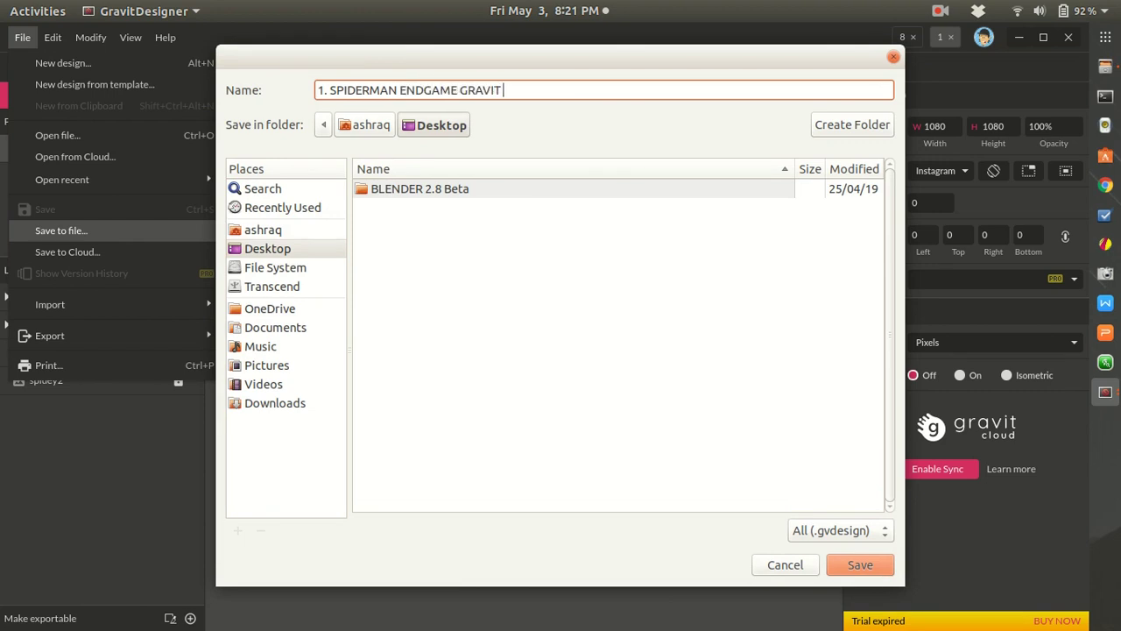
text(DESIGNER)
key(BackSpace)
key(BackSpace)
text(NER)
key(Return)
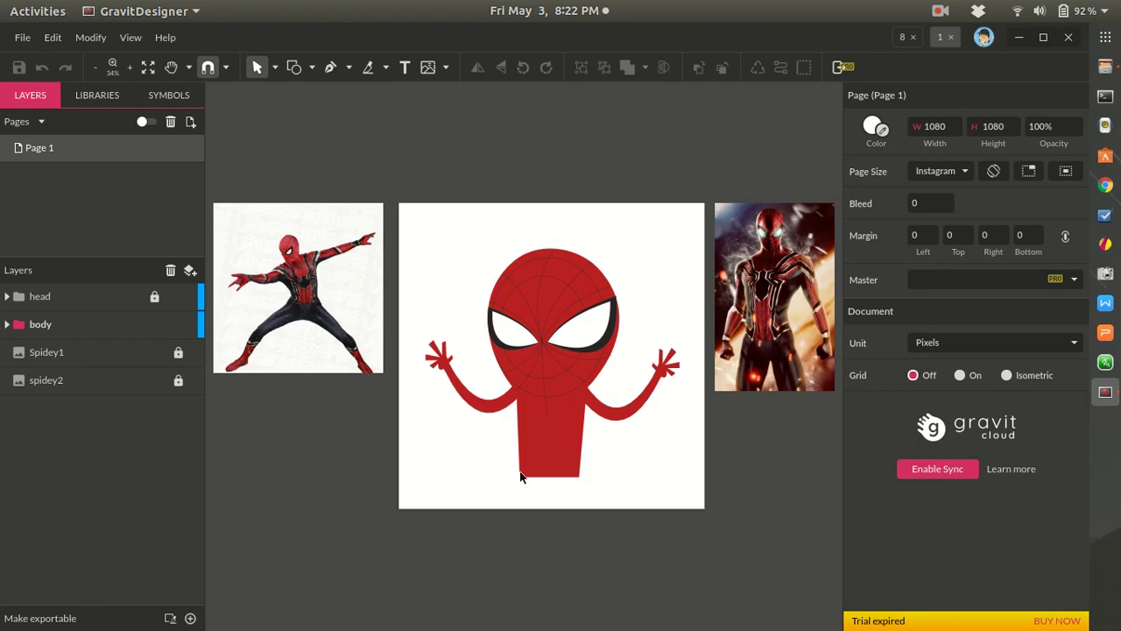
scroll(517, 475, up, 5)
scroll(531, 475, down, 6)
scroll(531, 475, up, 2)
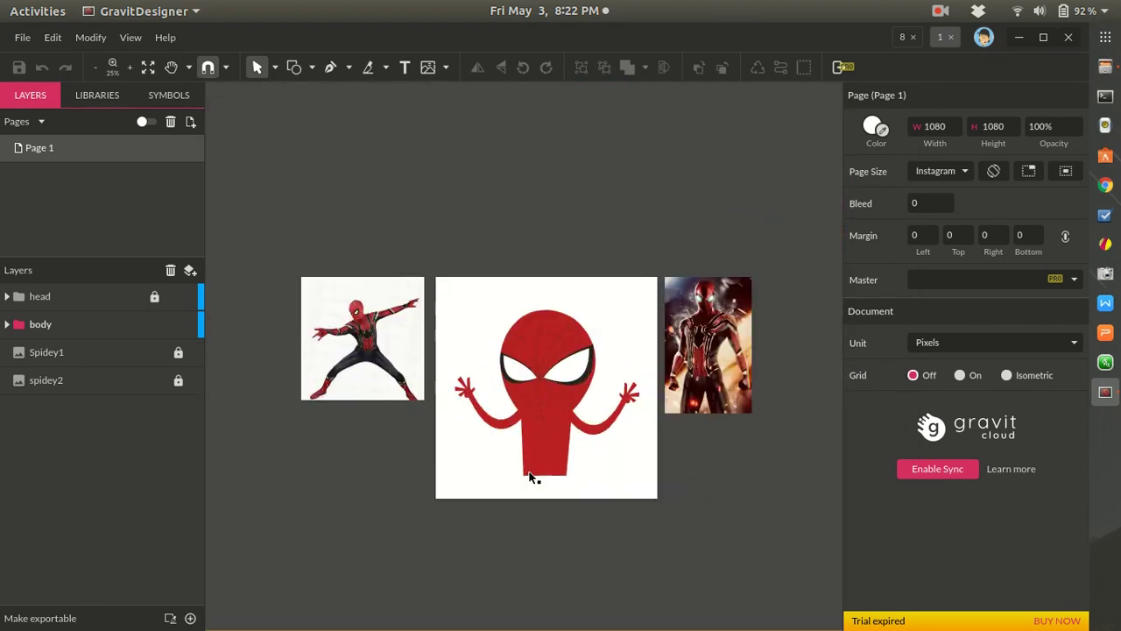
scroll(531, 475, up, 3)
scroll(533, 477, down, 3)
scroll(531, 476, up, 3)
scroll(531, 475, down, 4)
scroll(531, 475, up, 3)
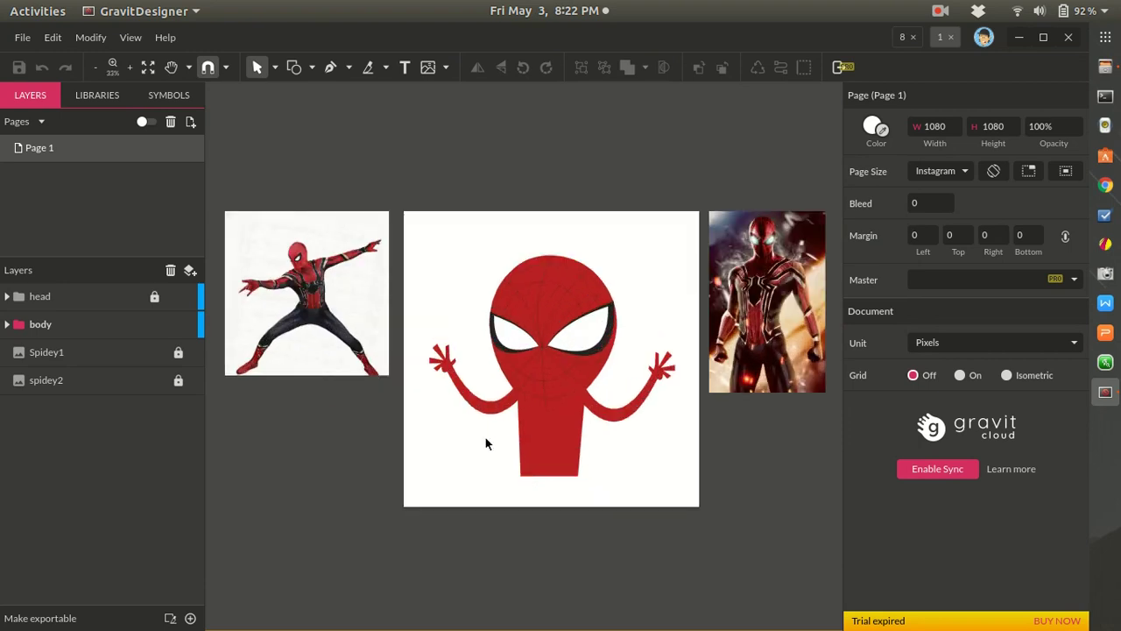
- Examine the character's arm and torso shapes next to the two reference images, leaving nothing selected
click(629, 419)
click(311, 326)
click(560, 473)
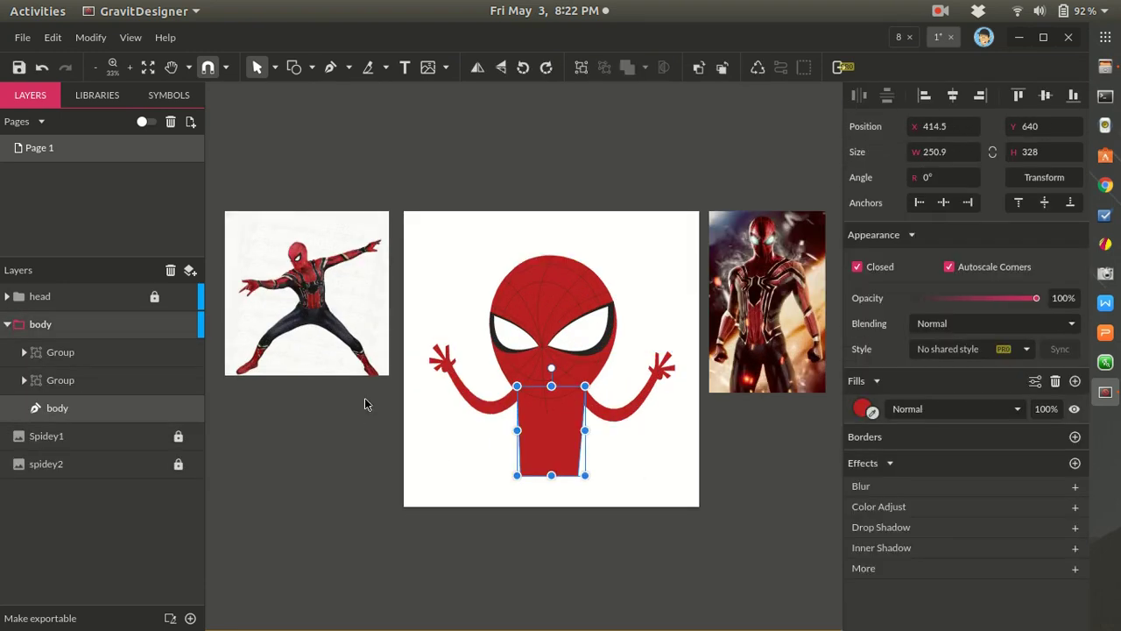
scroll(612, 505, down, 1)
scroll(610, 506, down, 2)
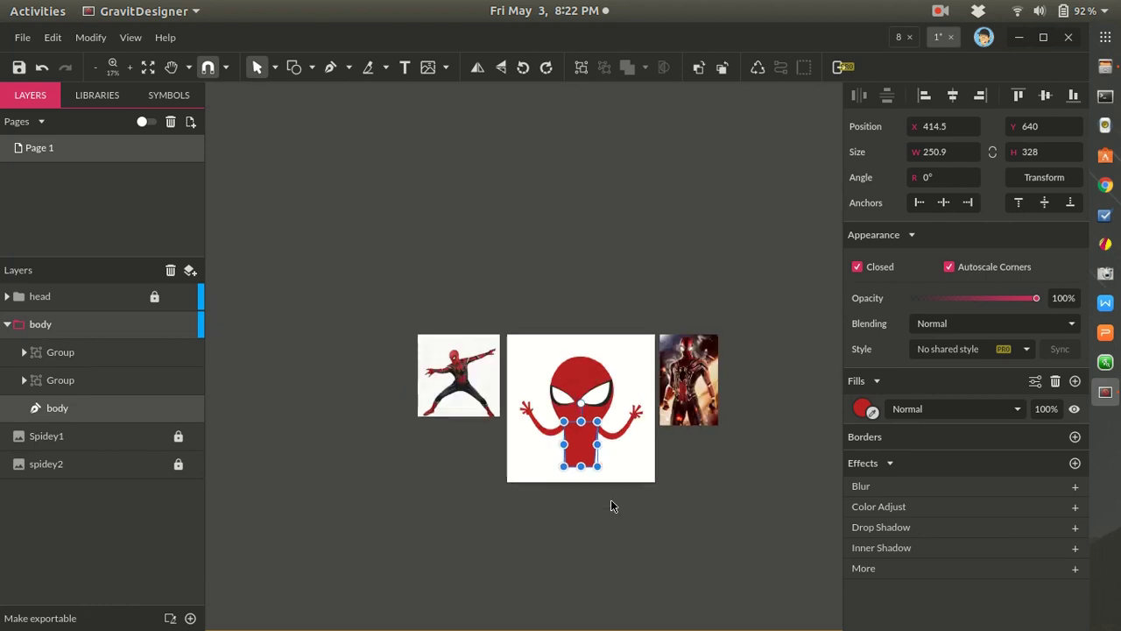
scroll(610, 506, up, 3)
scroll(611, 506, down, 2)
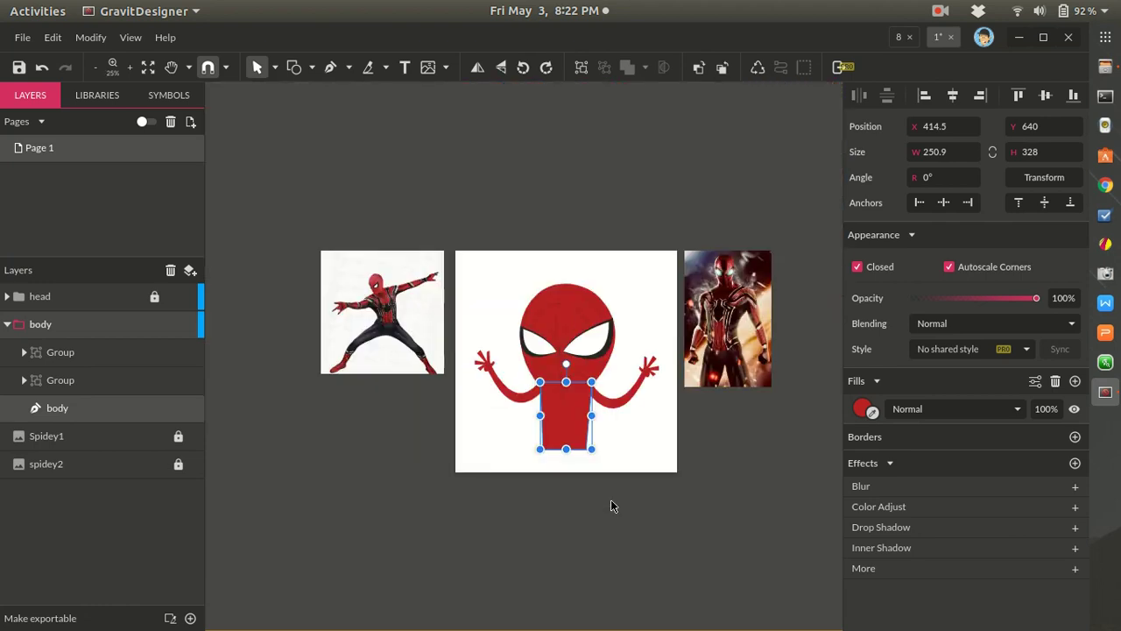
scroll(512, 505, up, 1)
scroll(512, 511, down, 1)
drag(478, 262, 649, 451)
click(463, 505)
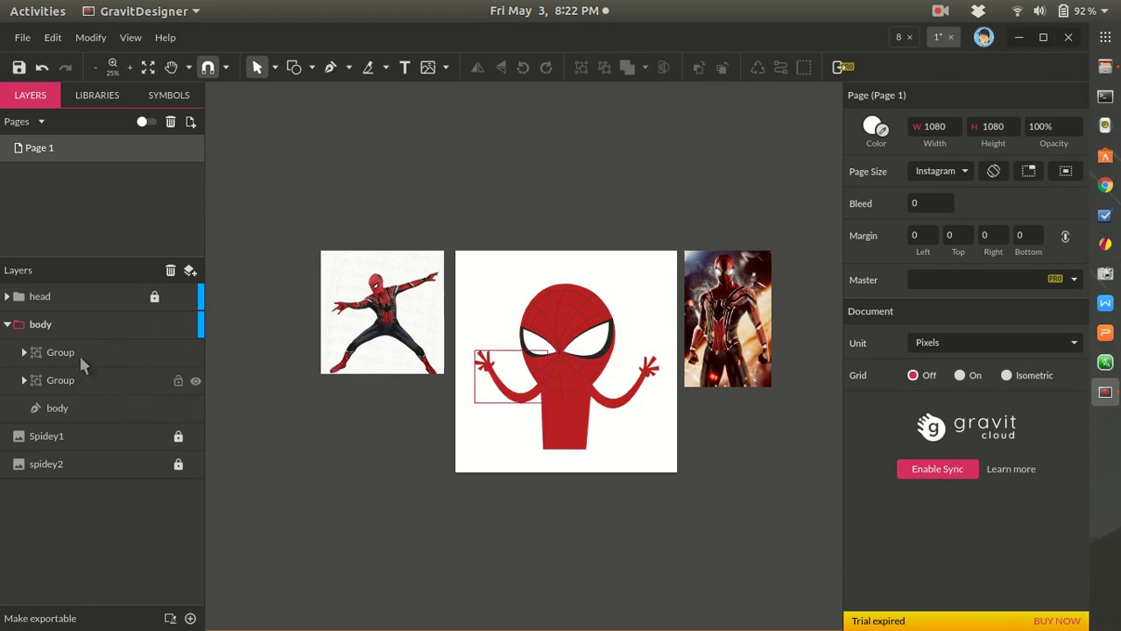
- Toggle the visibility of both groups in the body layer to identify which arm each one holds
click(195, 353)
click(196, 353)
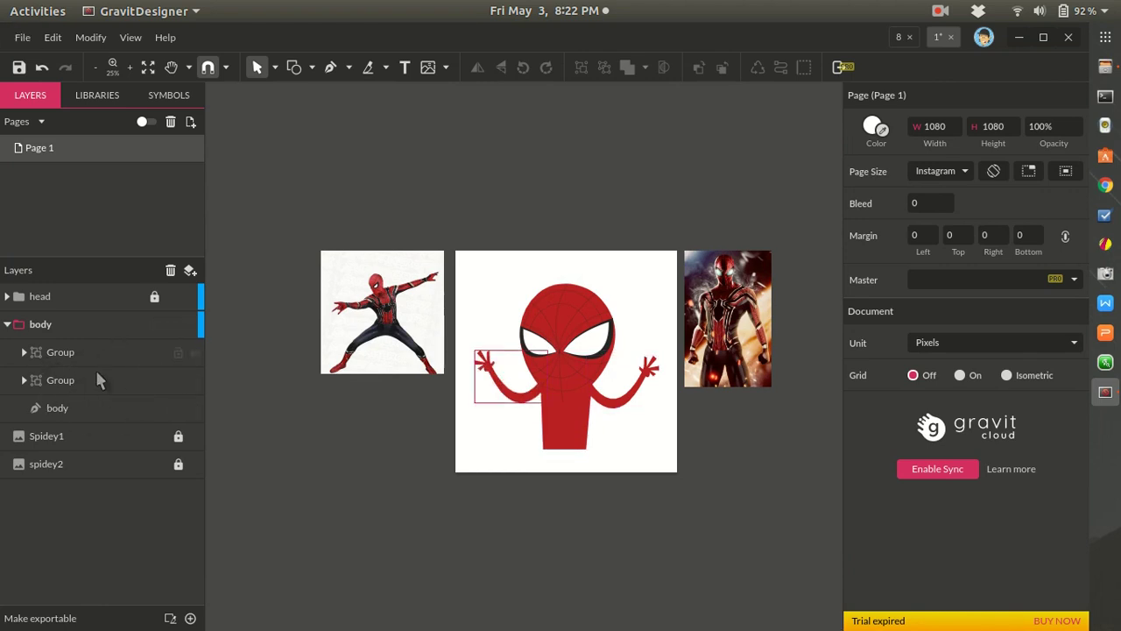
click(196, 381)
click(196, 381)
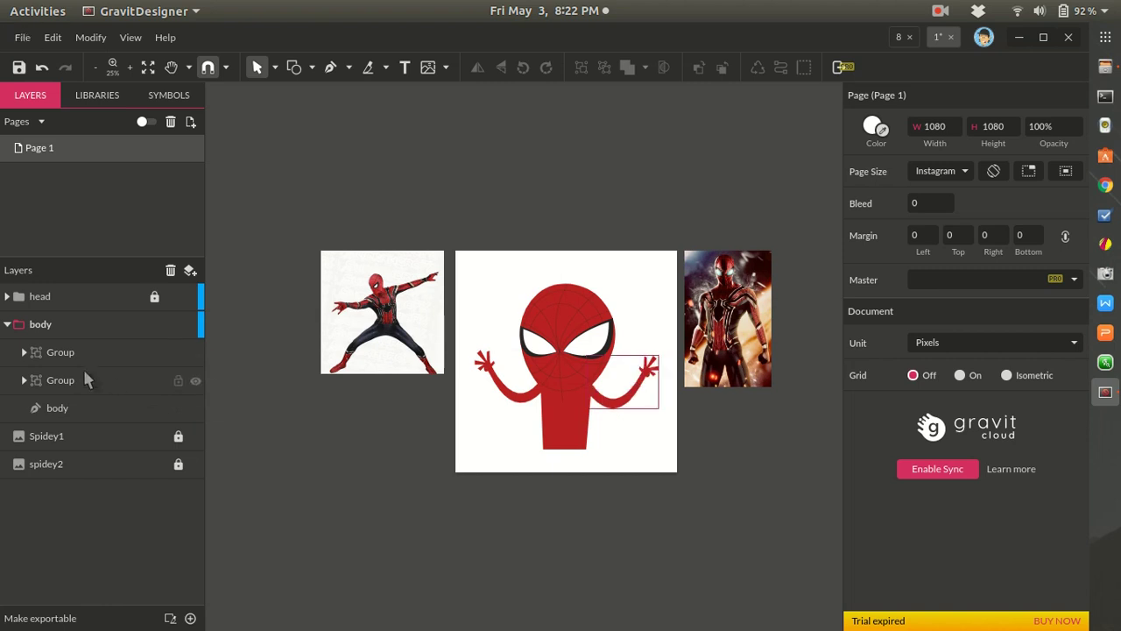
- Rename the upper arm group in the body layer Hand_R and the lower one hand_L
double_click(80, 357)
text(hAND_r)
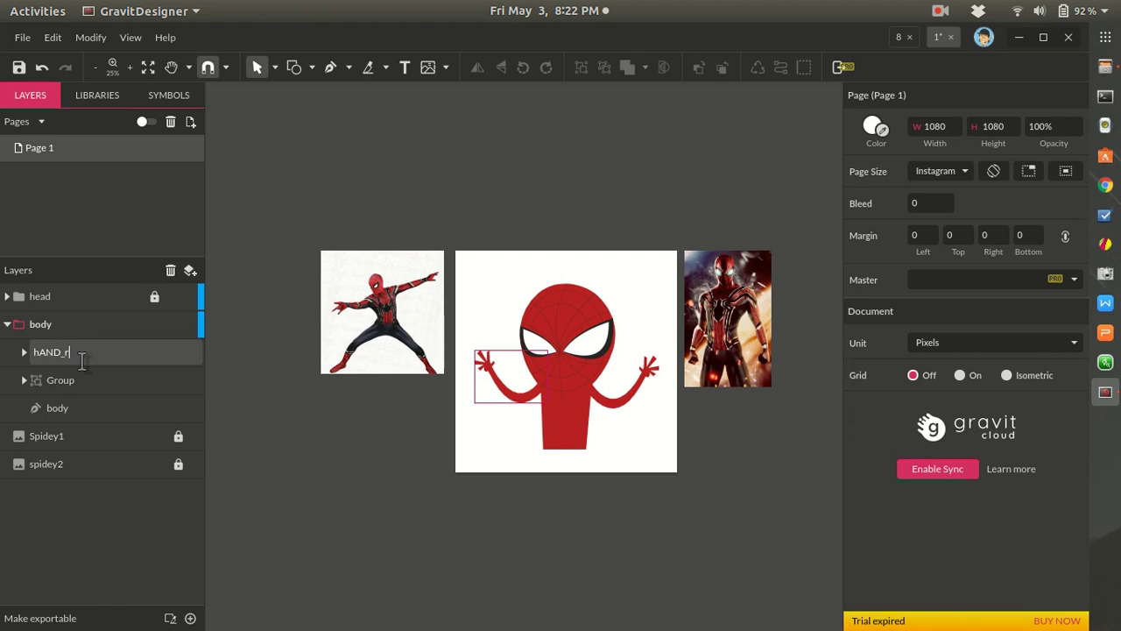
key(Return)
click(81, 377)
double_click(81, 380)
text(hand_L)
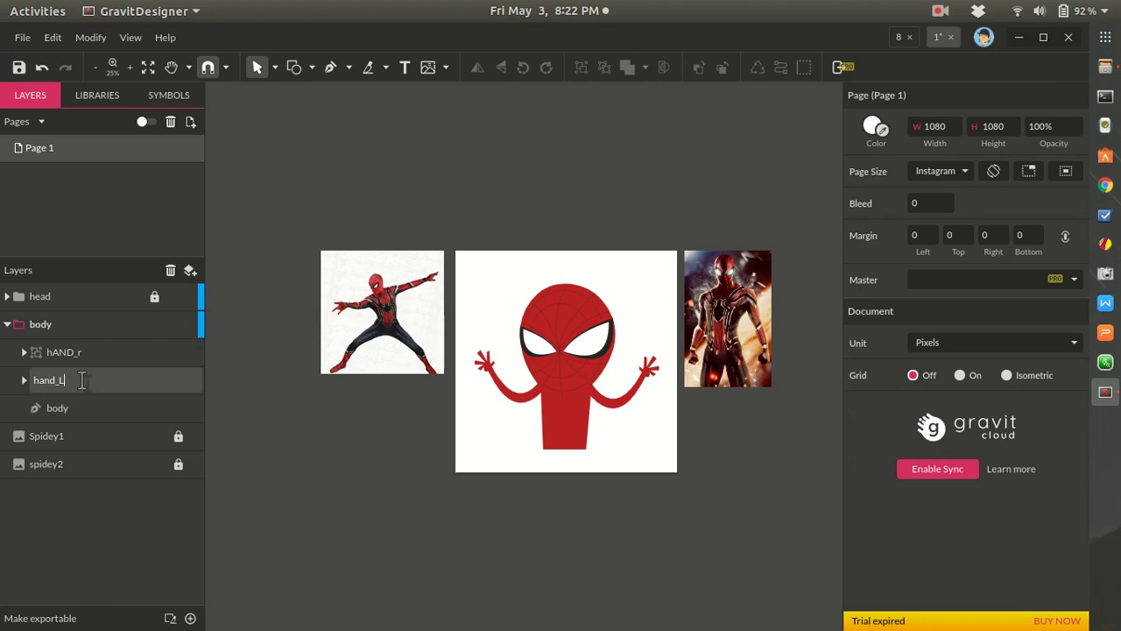
double_click(83, 351)
text(Hand_R)
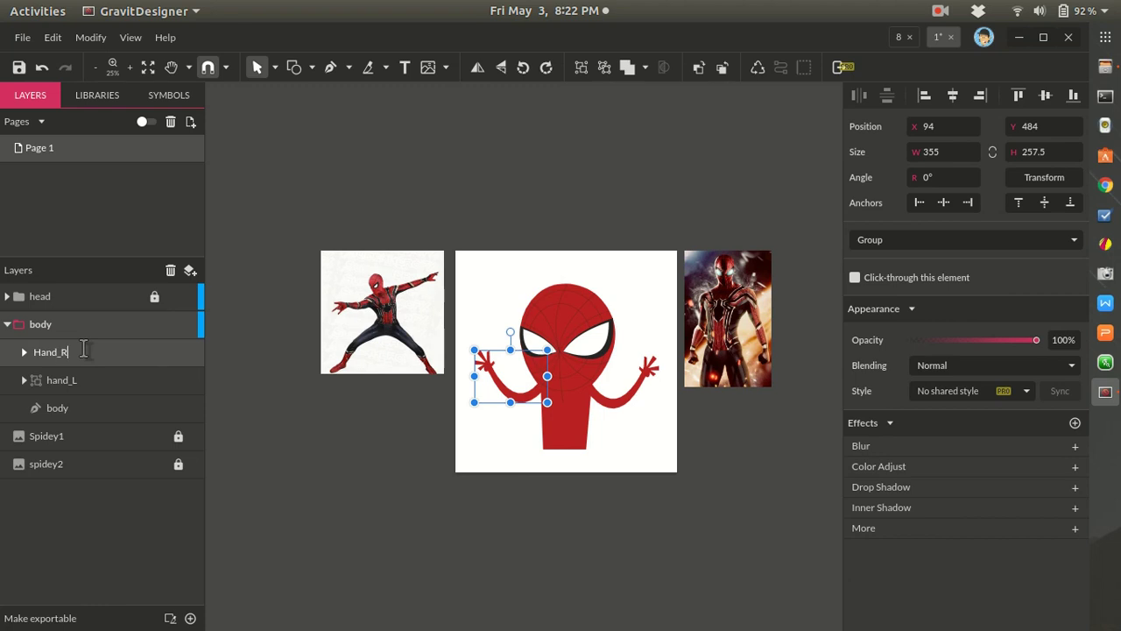
key(Return)
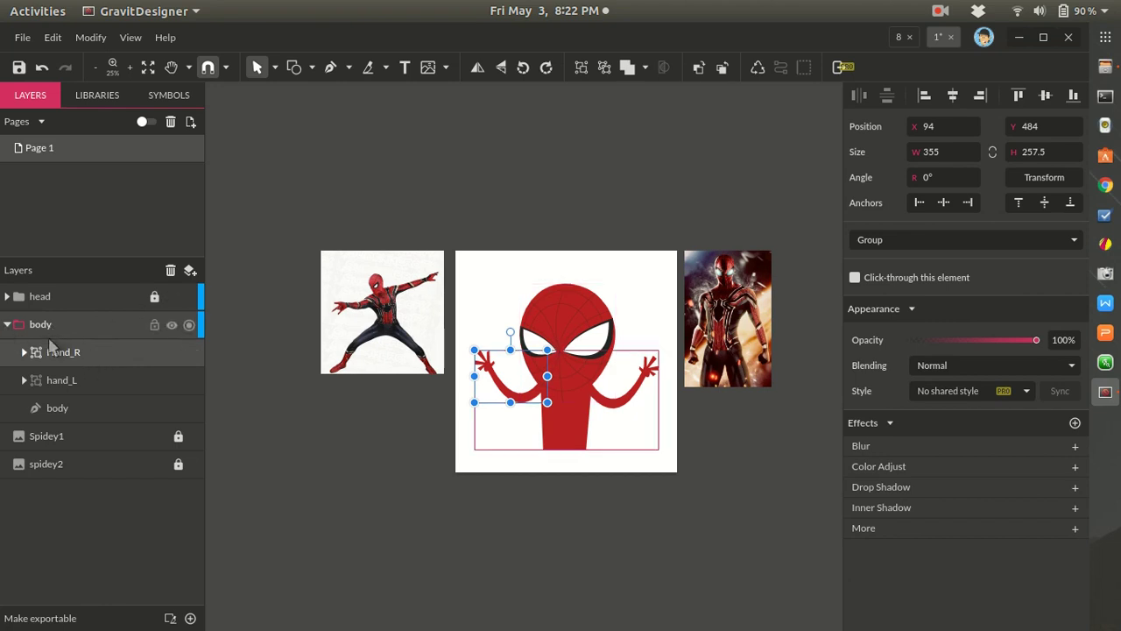
- Collapse the body layer, add a new layer directly above it and name it Legs
click(565, 419)
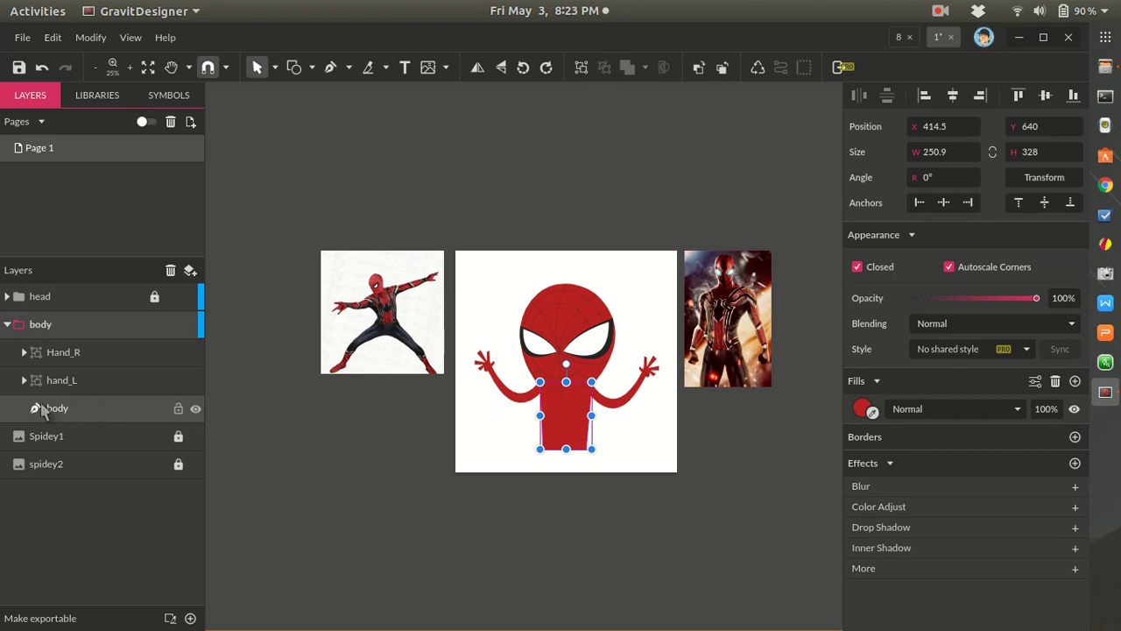
click(7, 324)
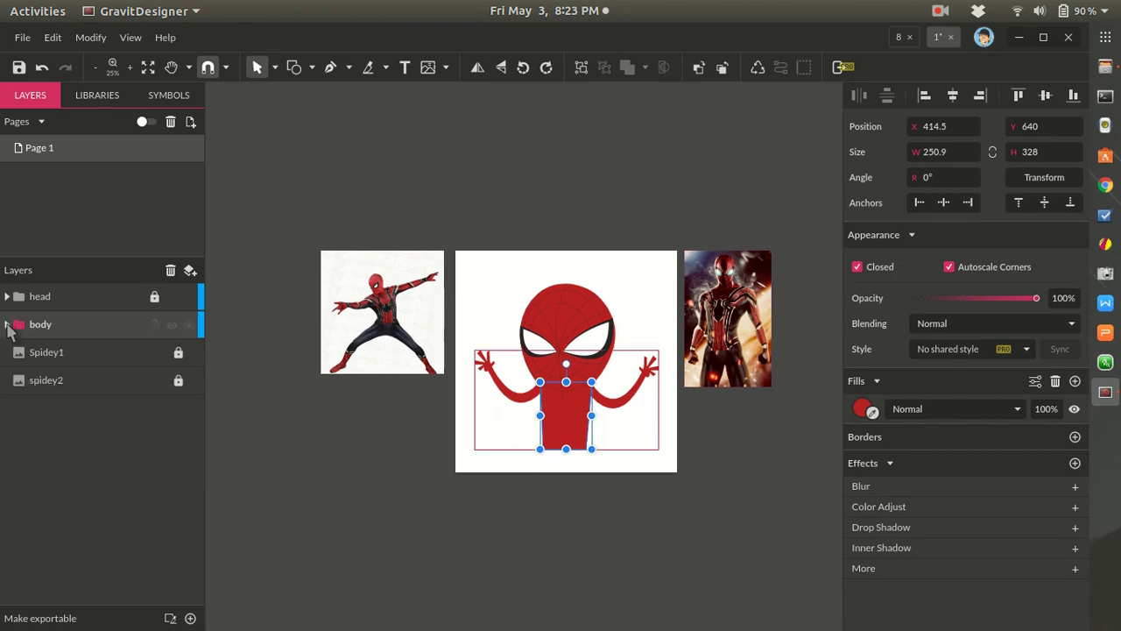
click(189, 272)
click(44, 326)
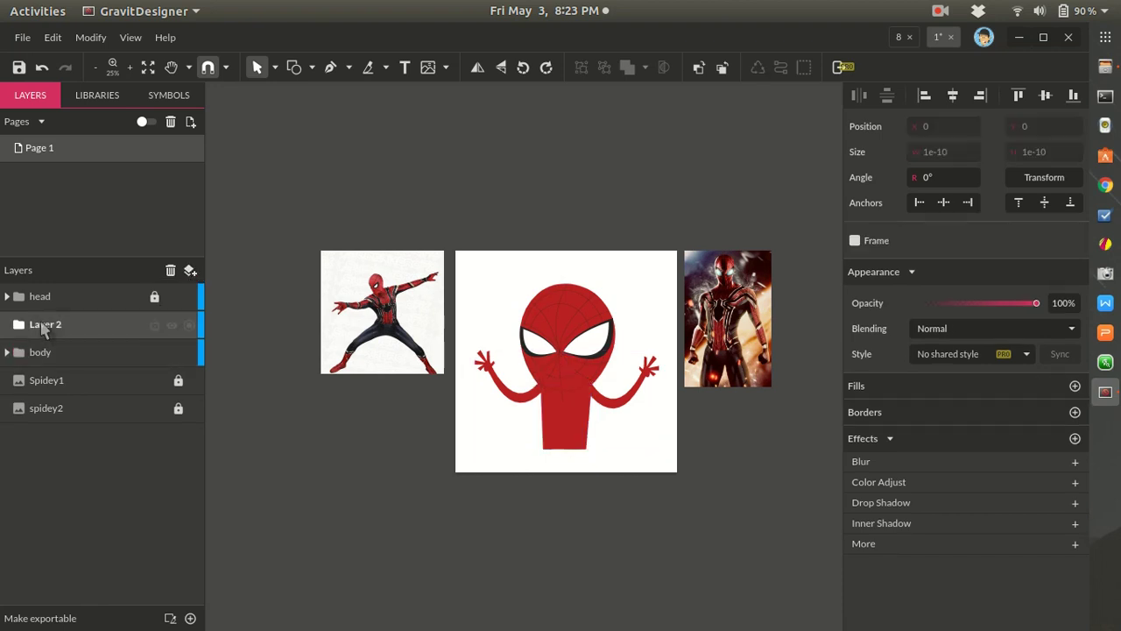
double_click(115, 326)
text(Legs)
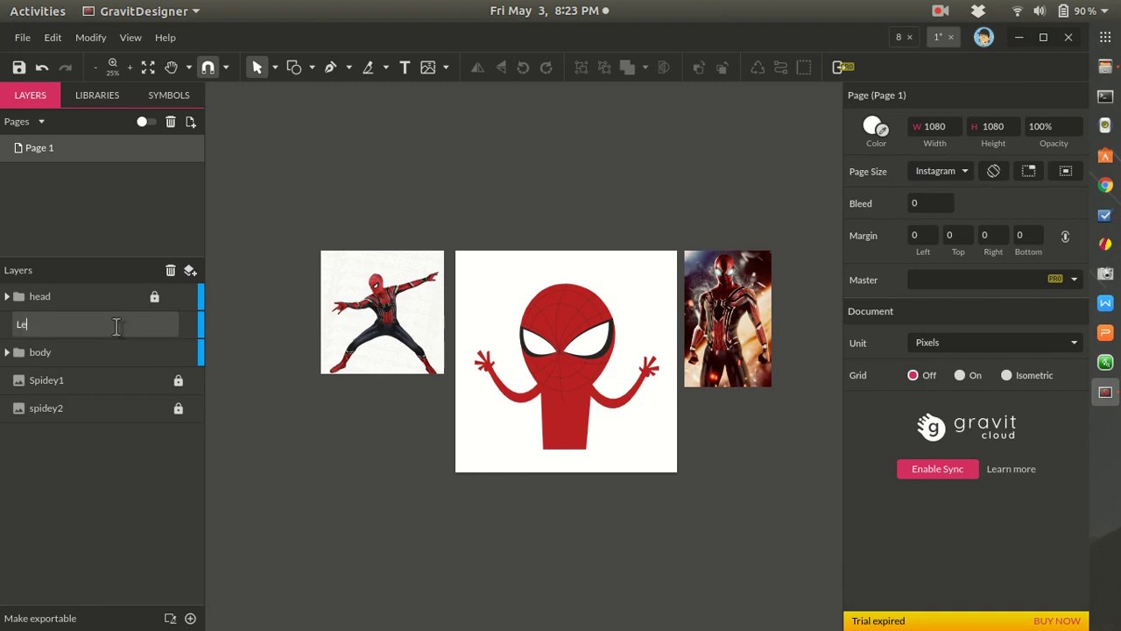
key(Return)
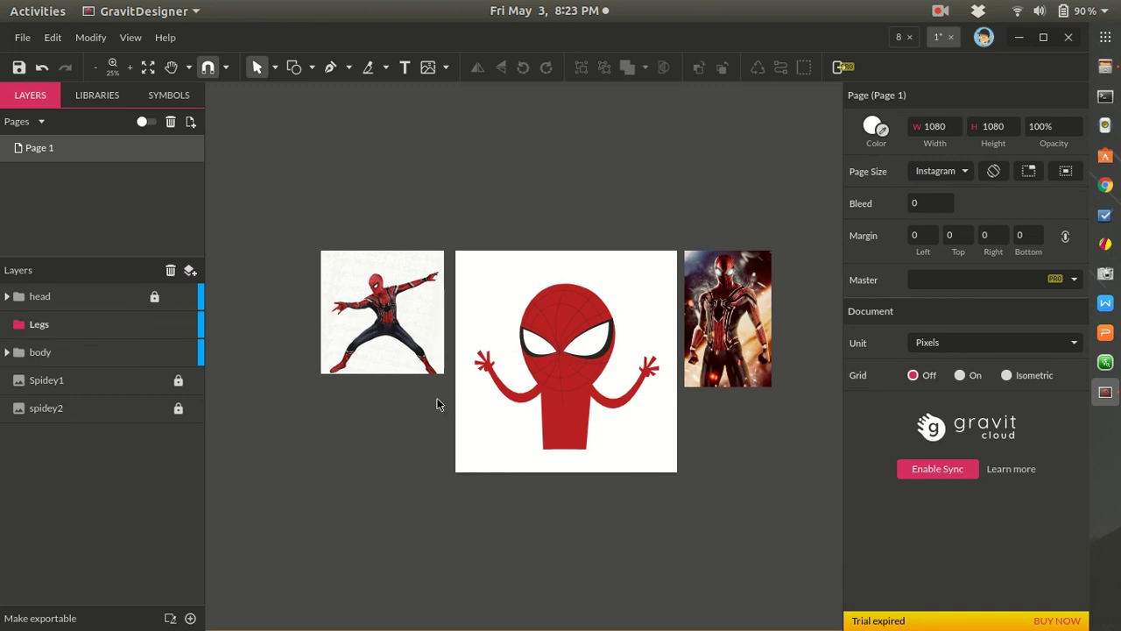
- Examine the legs and boots in the Spidey reference image up close and compare them with the character's legless torso
scroll(437, 398, up, 5)
scroll(380, 301, down, 3)
scroll(293, 374, up, 6)
scroll(316, 235, down, 5)
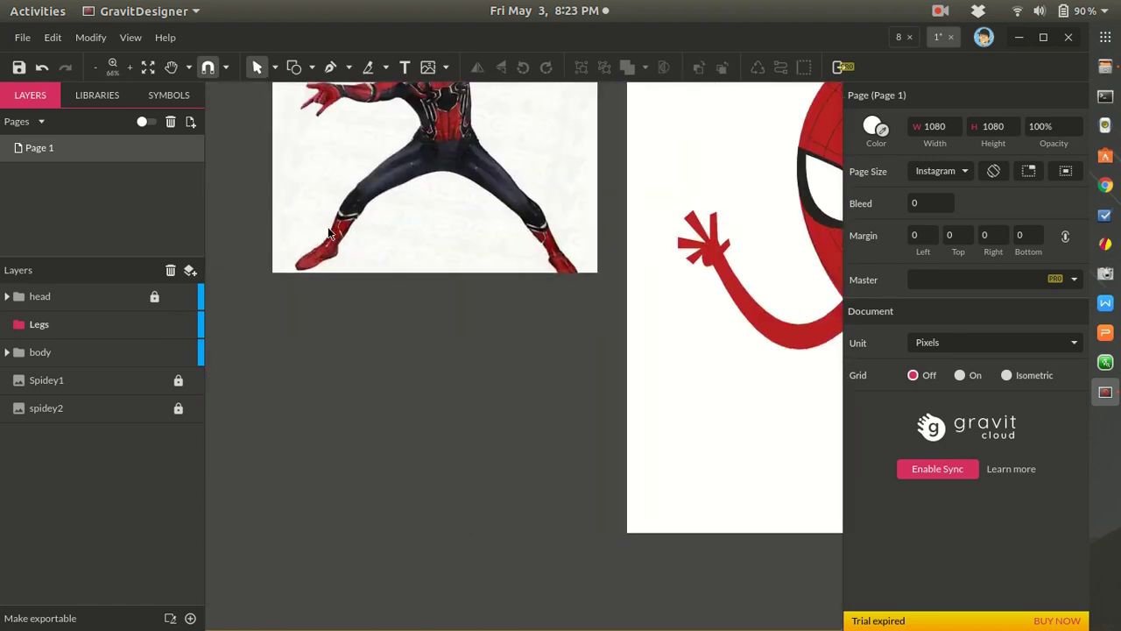
scroll(400, 281, up, 3)
key(z)
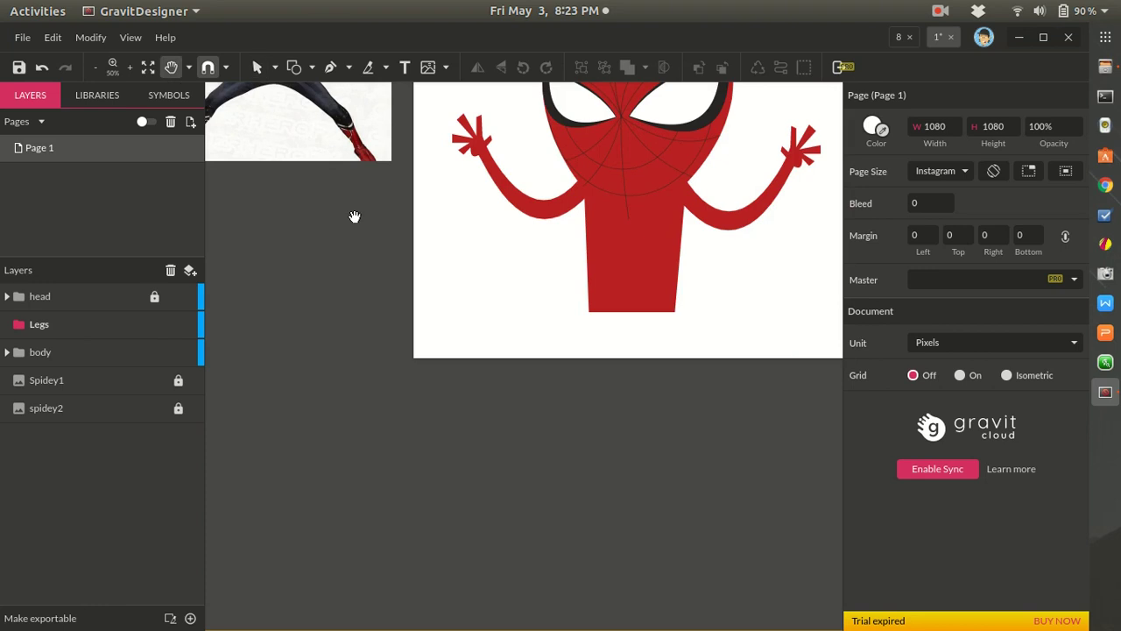
drag(353, 228, 470, 500)
click(413, 493)
key(space)
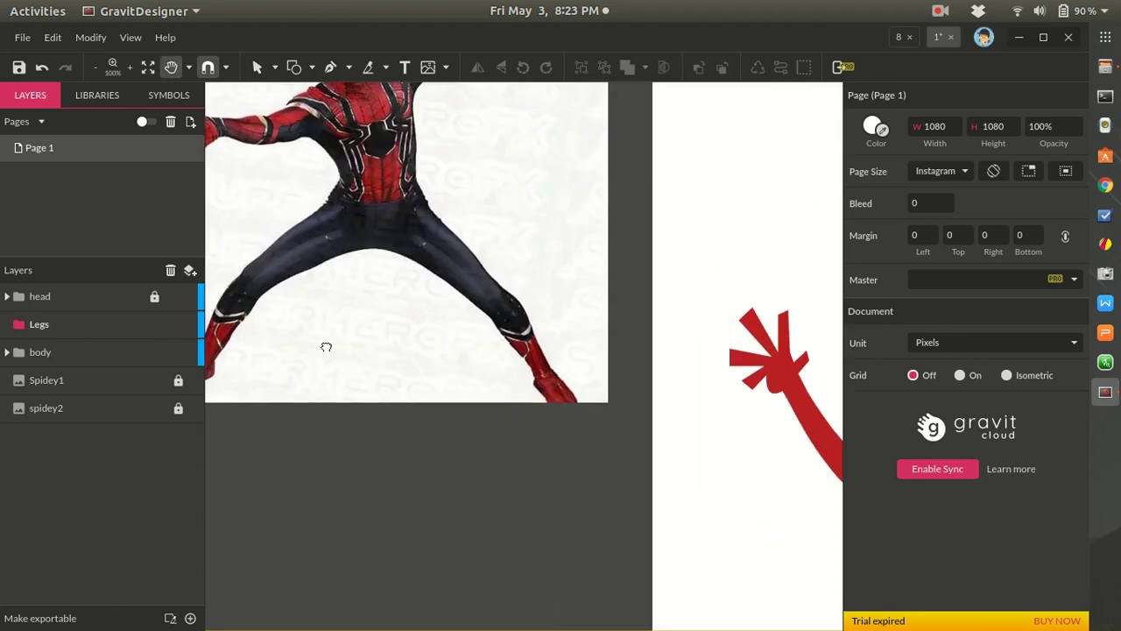
drag(303, 329, 506, 424)
scroll(410, 480, up, 3)
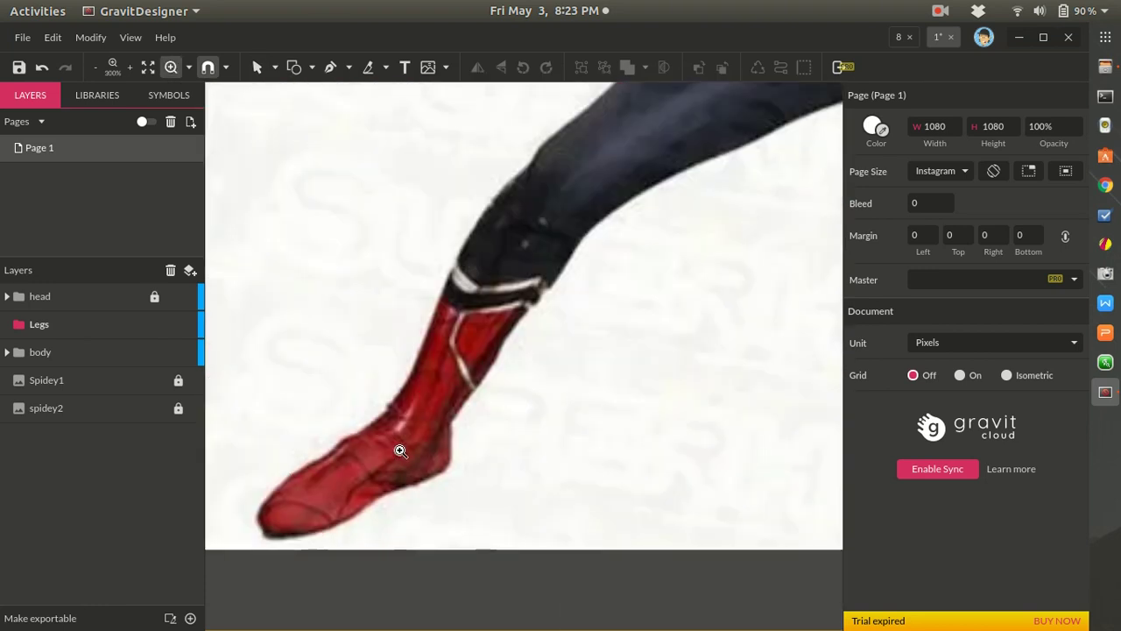
scroll(397, 451, down, 6)
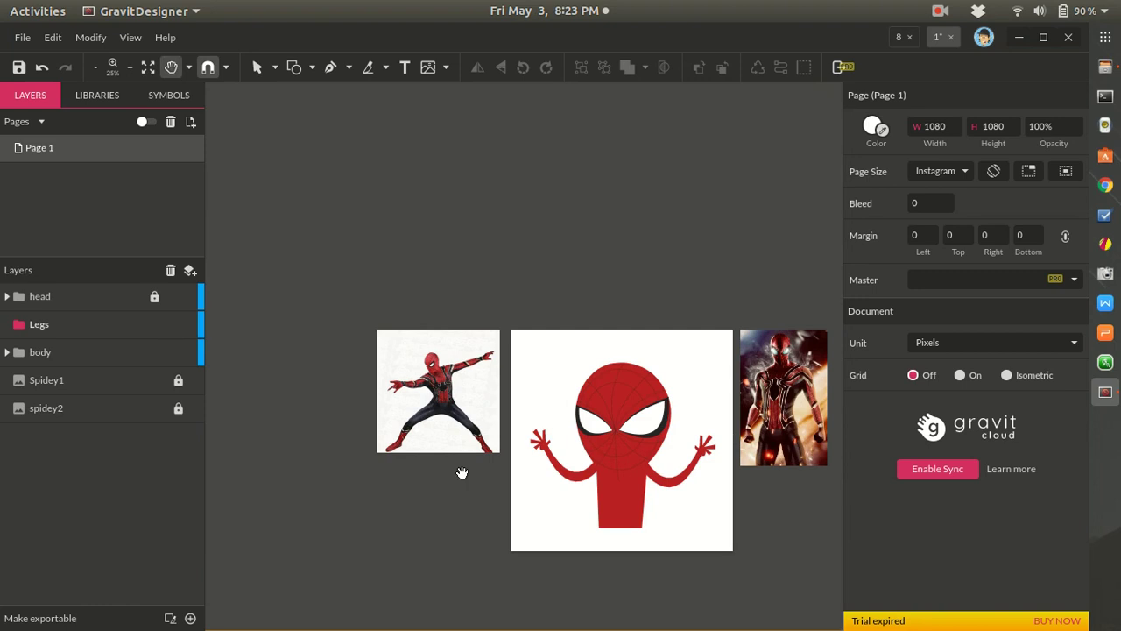
drag(476, 499, 430, 438)
scroll(604, 505, up, 2)
scroll(605, 506, down, 3)
scroll(605, 507, up, 3)
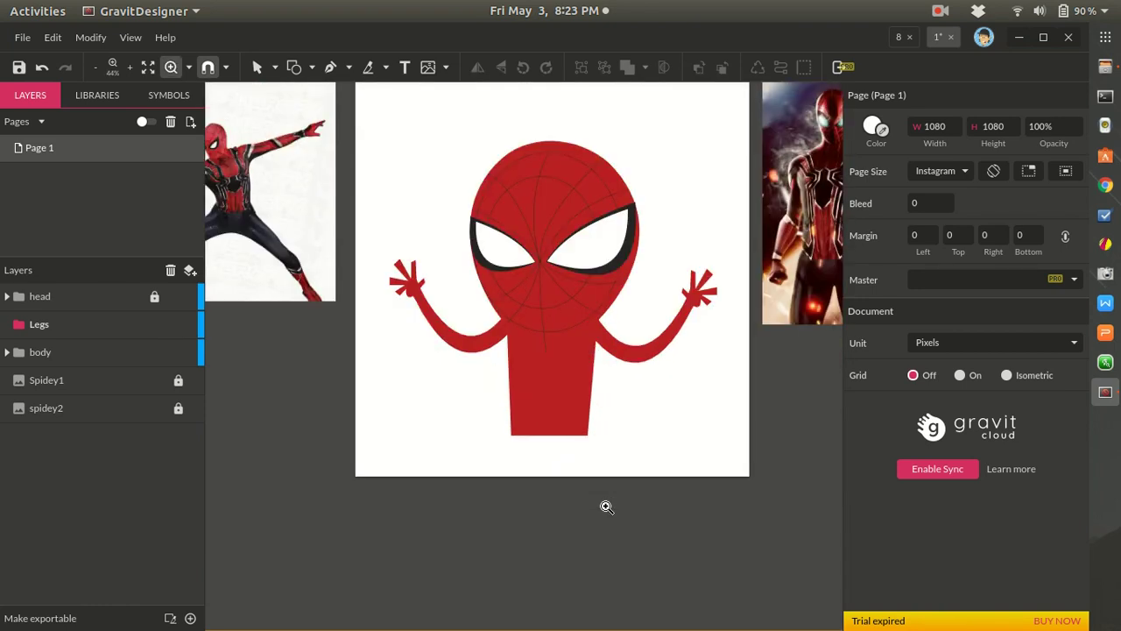
- Examine the whole character on its page alongside both Spider-Man reference images
scroll(606, 507, down, 3)
scroll(606, 506, up, 3)
scroll(606, 506, down, 3)
scroll(606, 507, up, 1)
scroll(607, 506, up, 1)
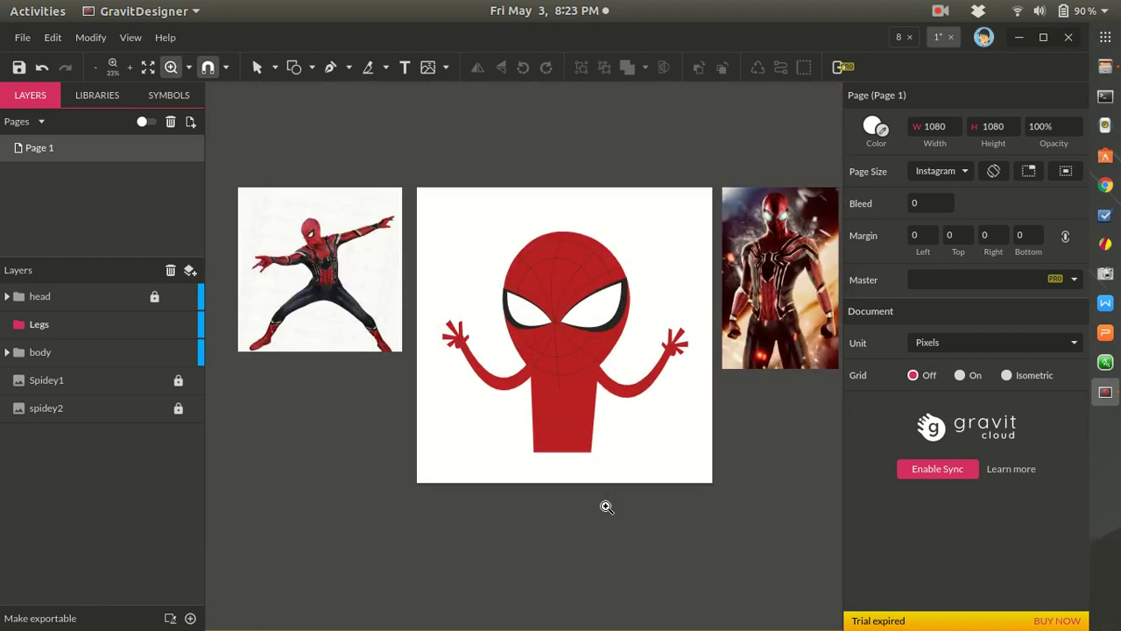
scroll(607, 506, up, 1)
scroll(606, 506, down, 3)
key(h)
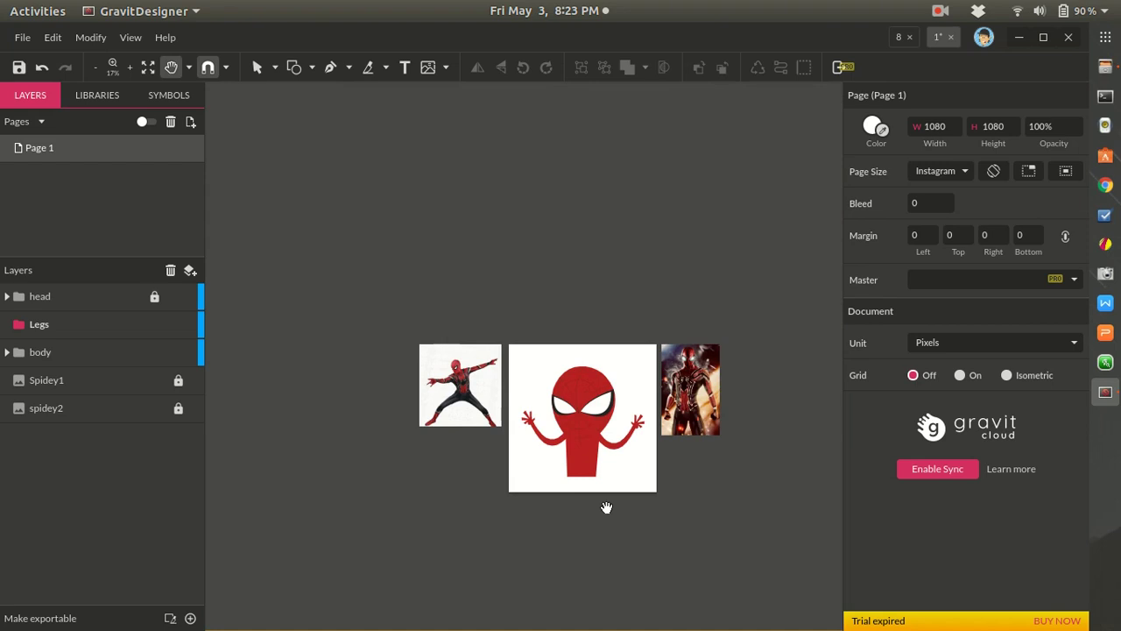
key(z)
scroll(606, 507, up, 3)
scroll(606, 507, down, 1)
scroll(606, 506, down, 1)
scroll(606, 506, up, 2)
key(h)
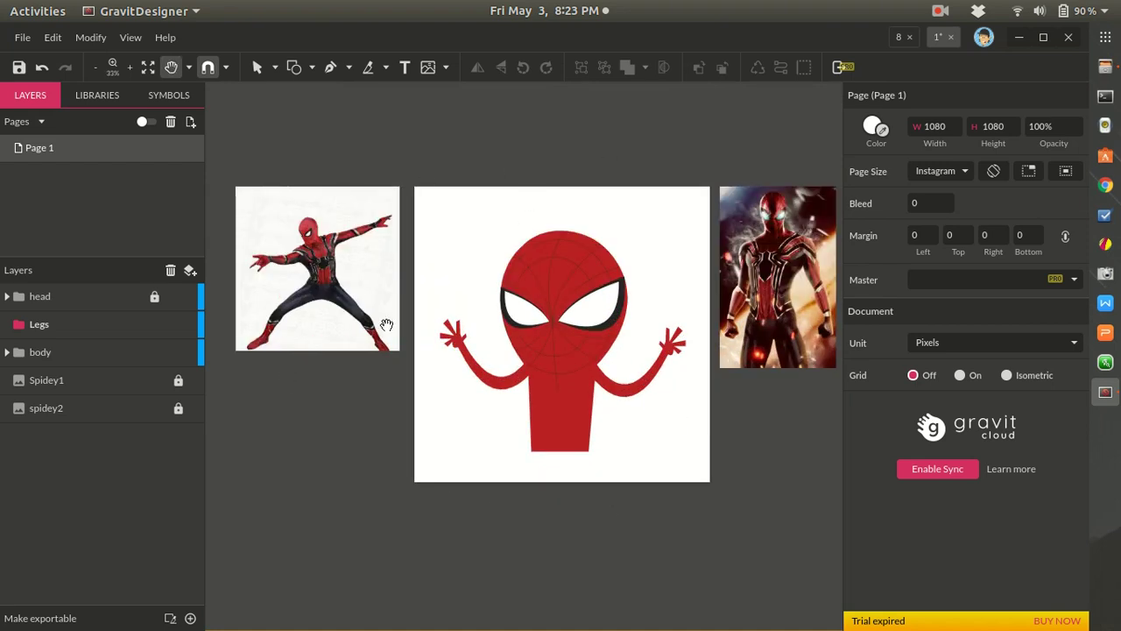
- Unlock the head layer, select it together with the body layer, and move both up the page to about Y 53
key(v)
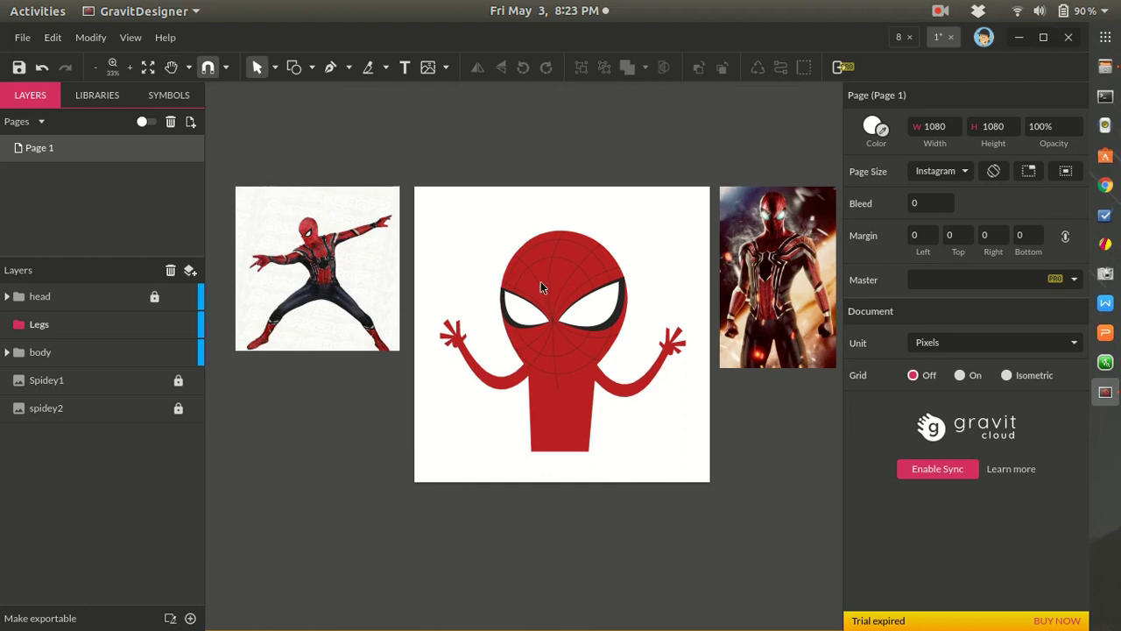
click(548, 425)
click(234, 493)
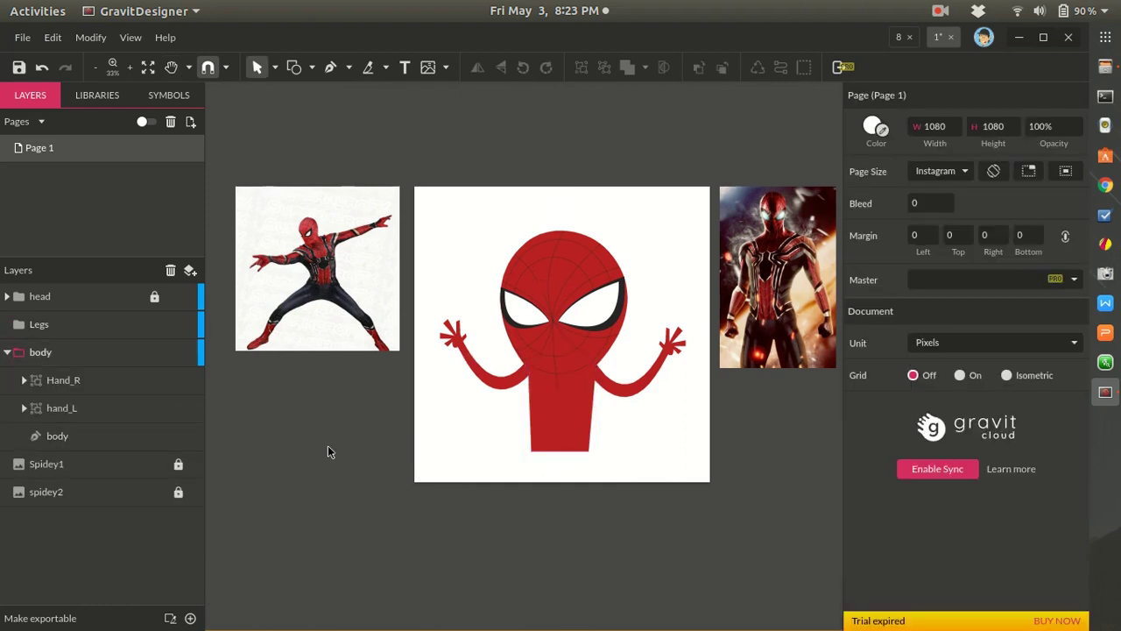
click(154, 296)
click(88, 293)
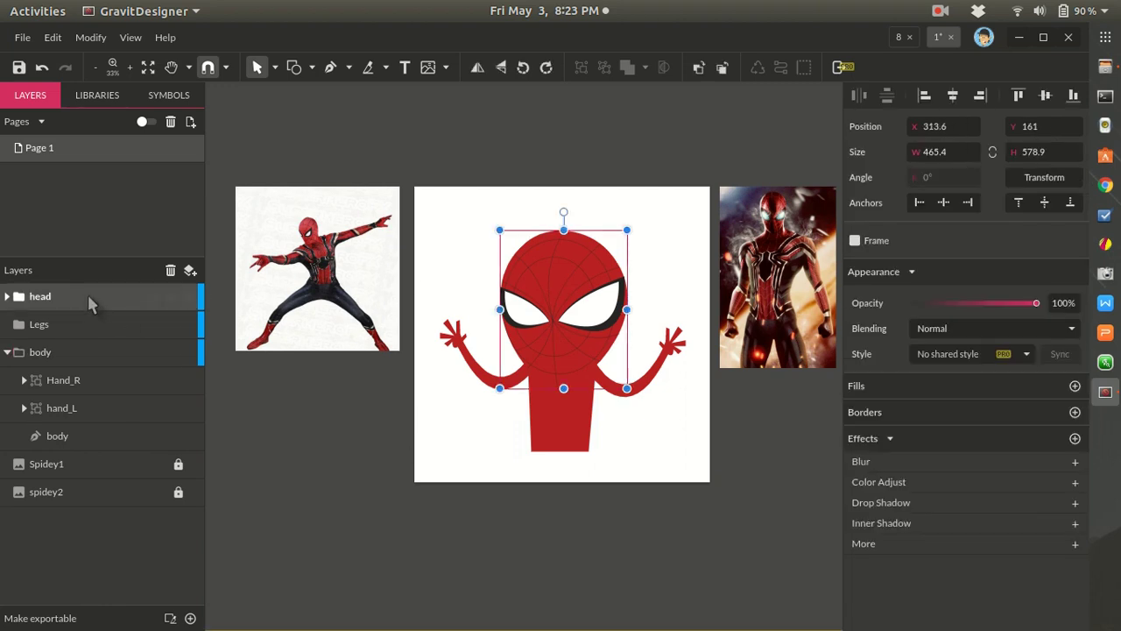
shift+click(61, 351)
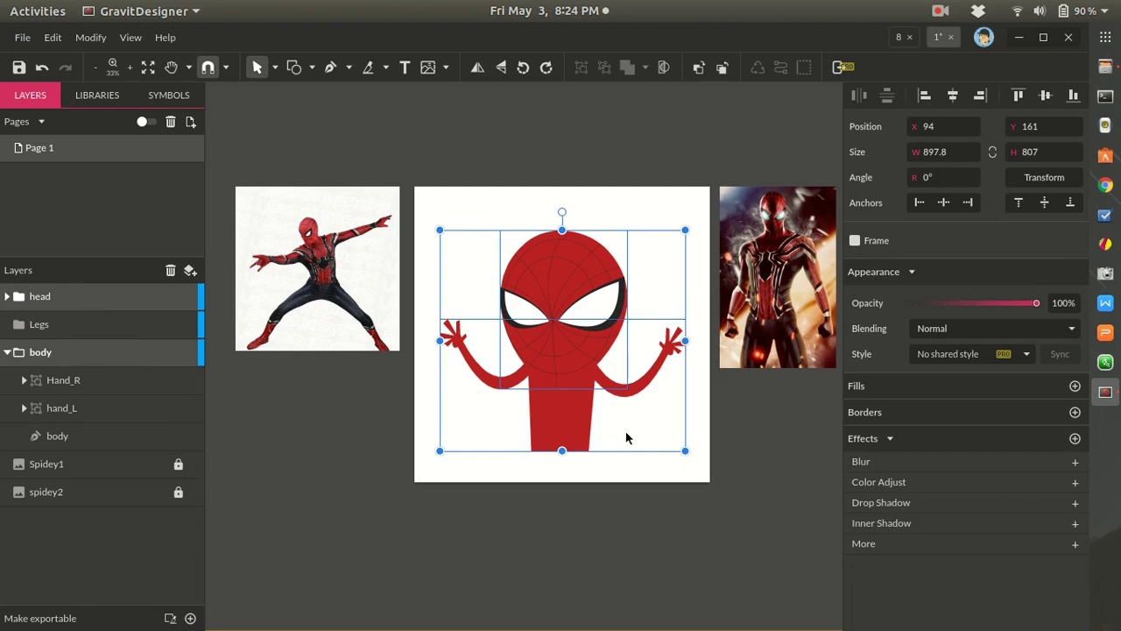
drag(551, 424, 552, 391)
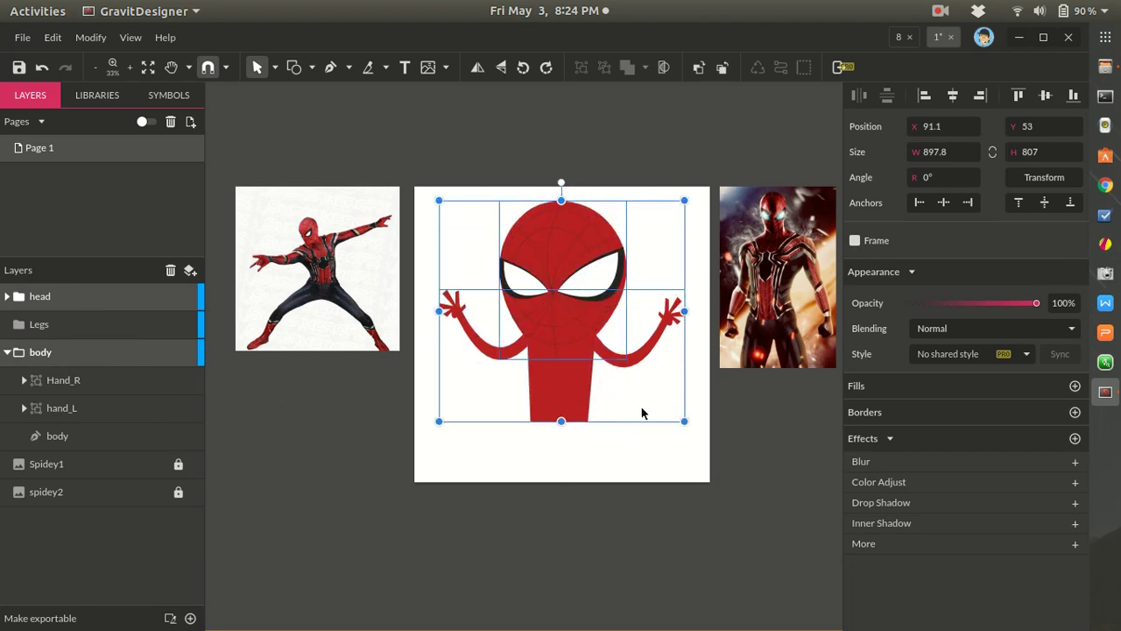
- Try to scale the selected head and body parts down about their centre without Head-base, and undo the resizing
drag(688, 421, 690, 421)
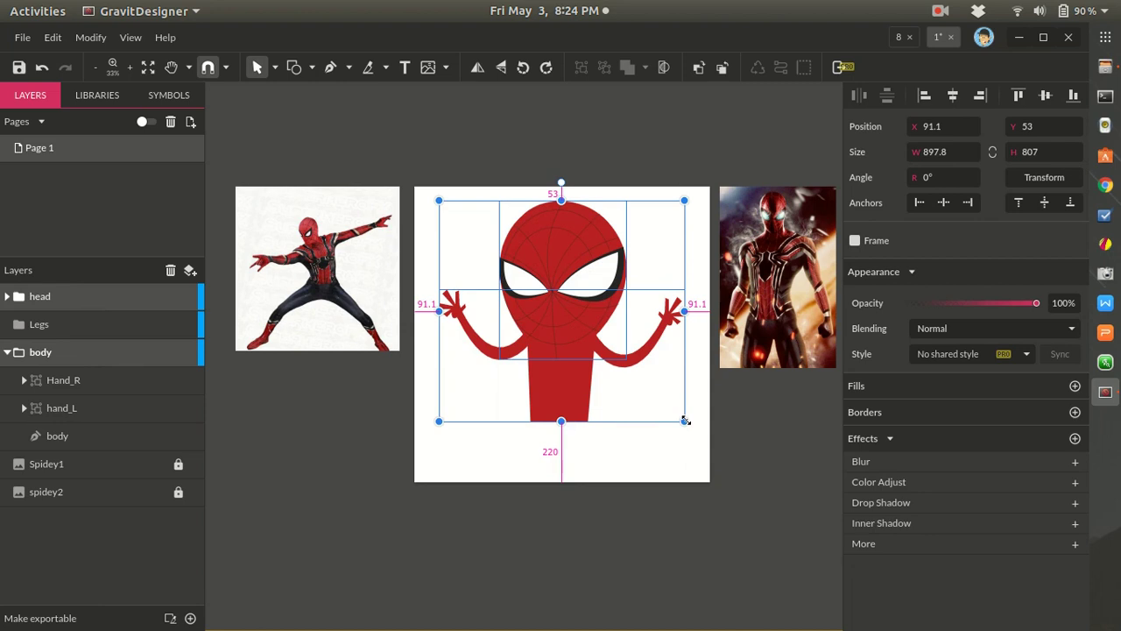
click(586, 487)
drag(438, 185, 700, 434)
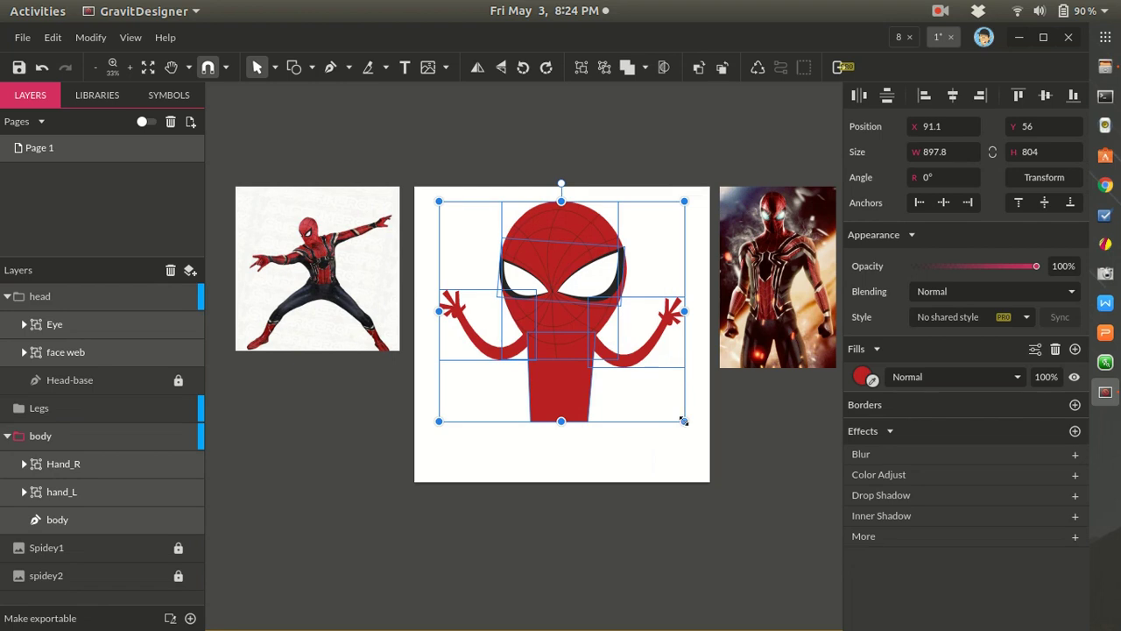
drag(684, 421, 641, 380)
key(ctrl+z)
drag(683, 421, 640, 387)
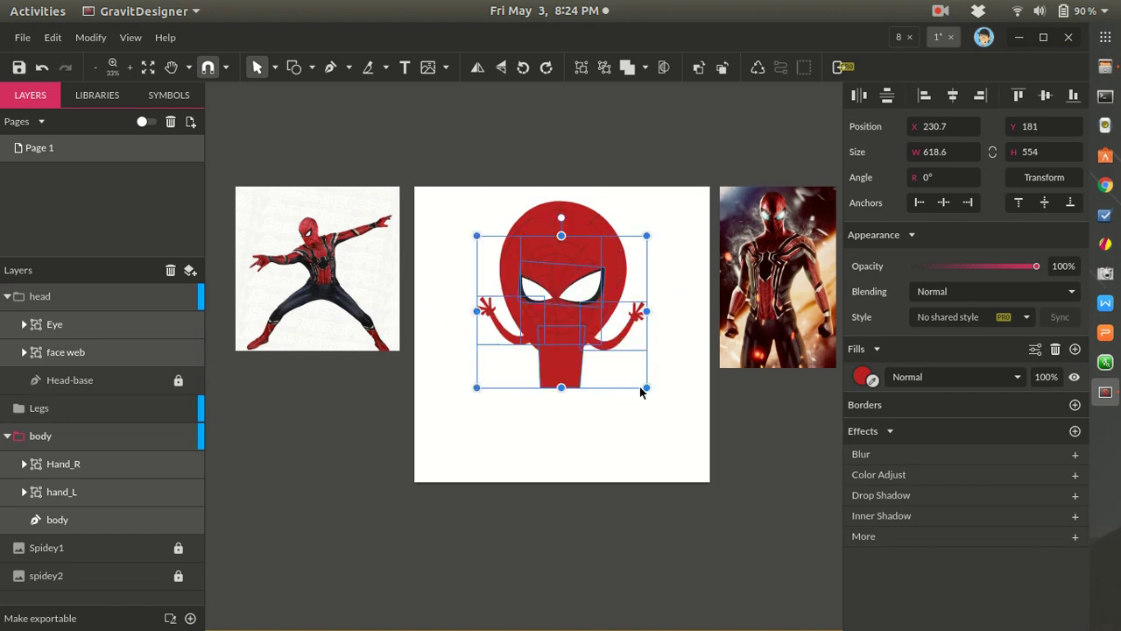
key(ctrl+z)
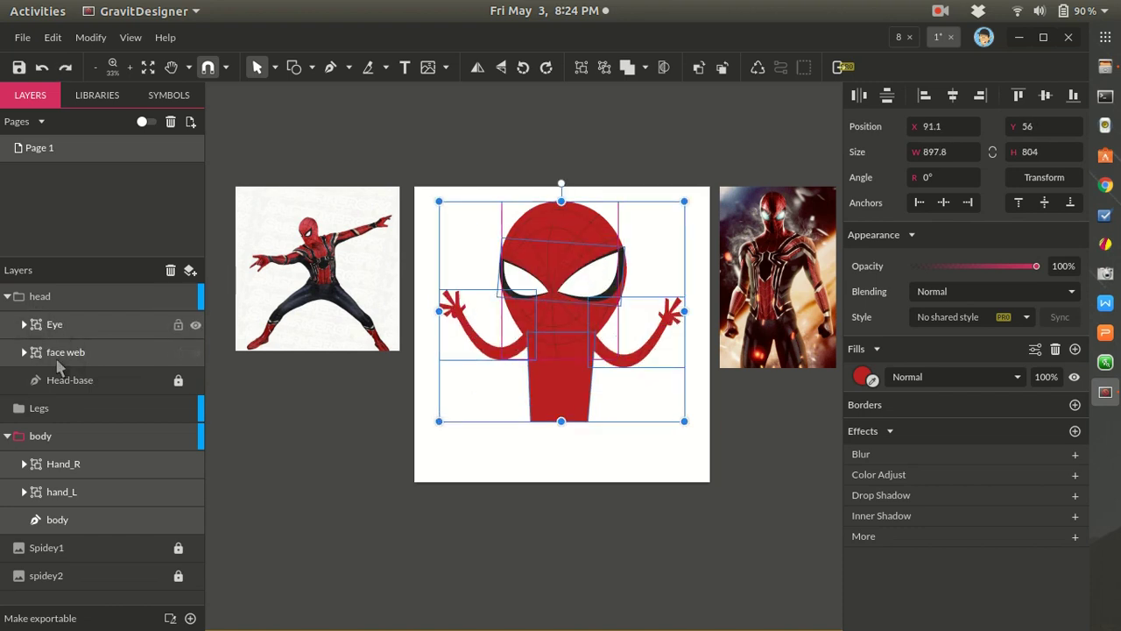
- Unlock Head-base, scale the whole character down about its centre to about 553 × 497 px, and nudge it up to about Y 205
click(550, 404)
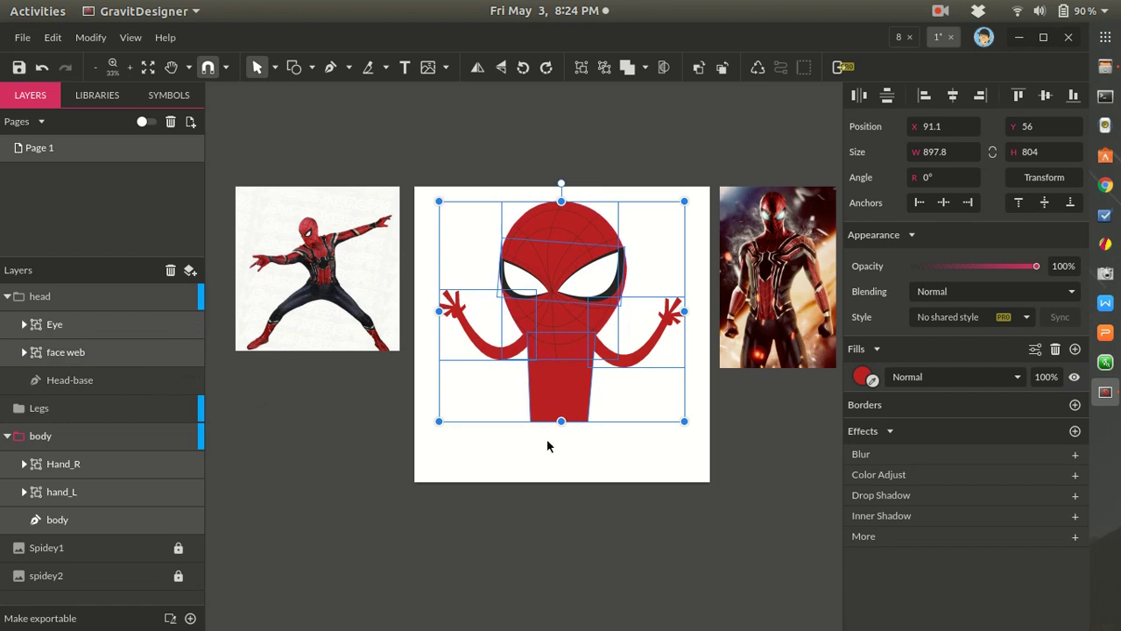
click(440, 180)
mouse_move(425, 170)
mouse_down()
mouse_move(669, 383)
mouse_move(709, 468)
mouse_move(693, 457)
mouse_up()
key(alt)
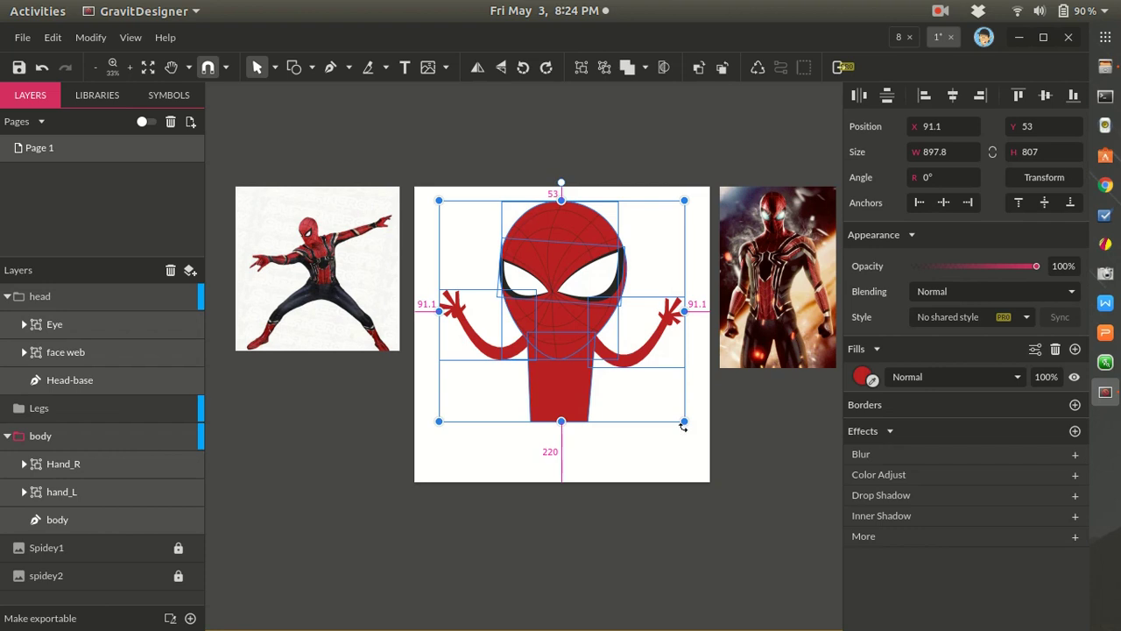
drag(685, 420, 621, 379)
click(666, 456)
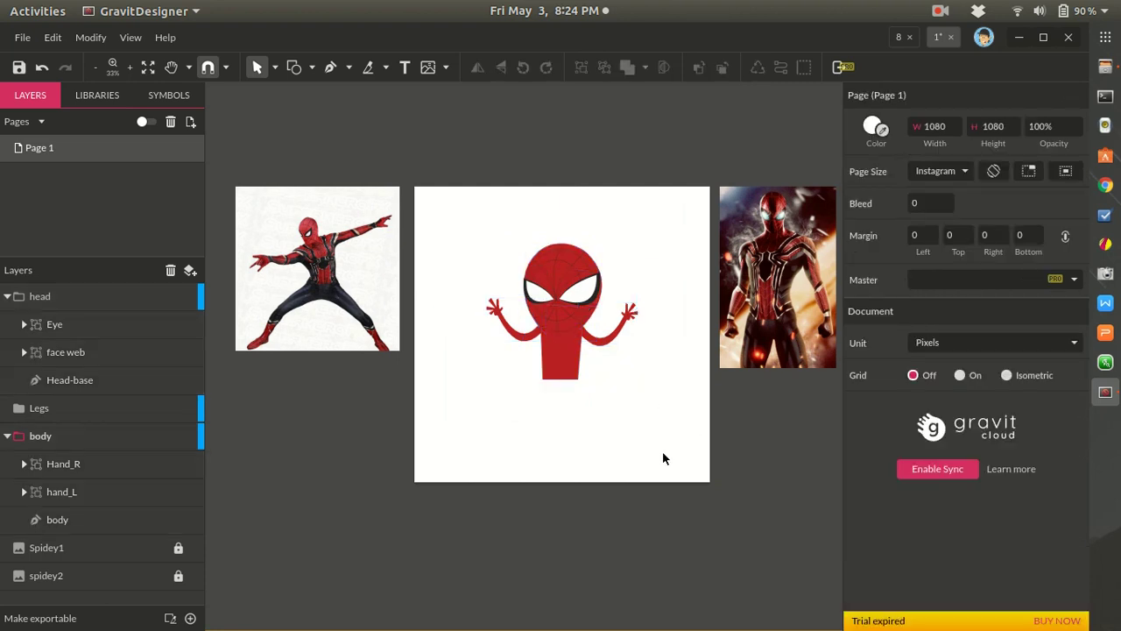
drag(458, 211, 647, 405)
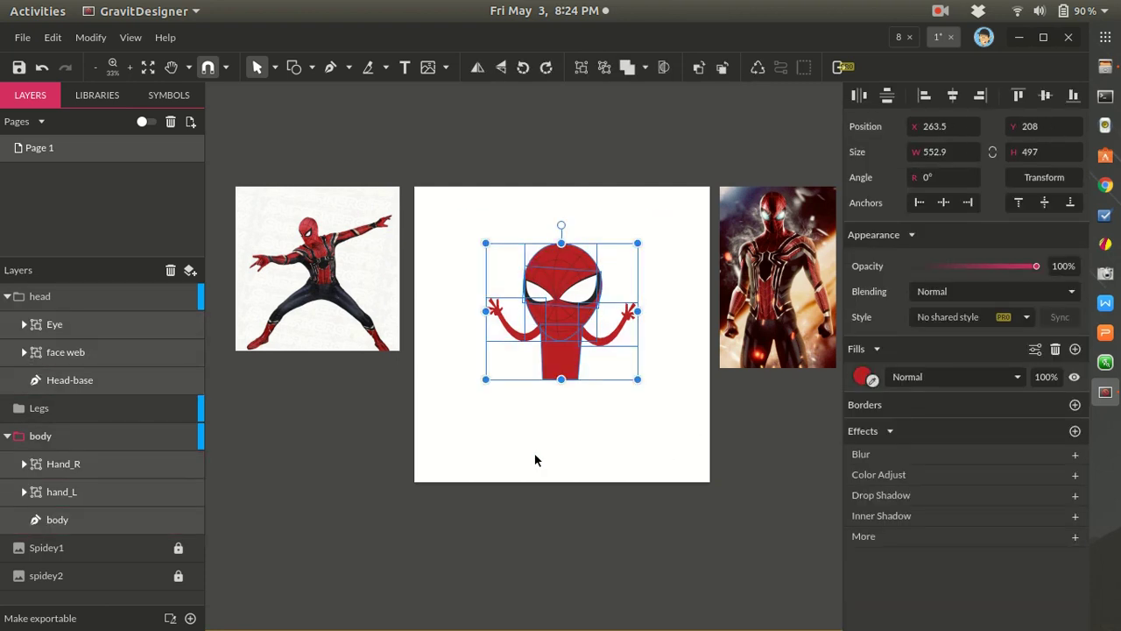
right_click(560, 312)
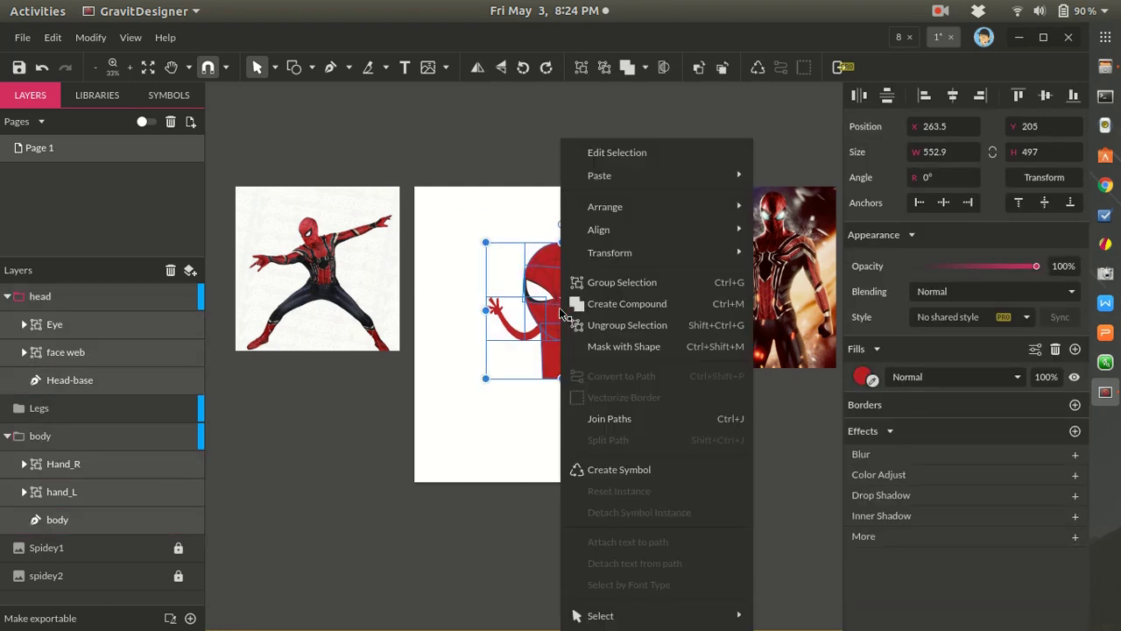
click(274, 486)
- Lock and collapse the head and body layers, and move the Legs layer directly below the body layer
click(154, 297)
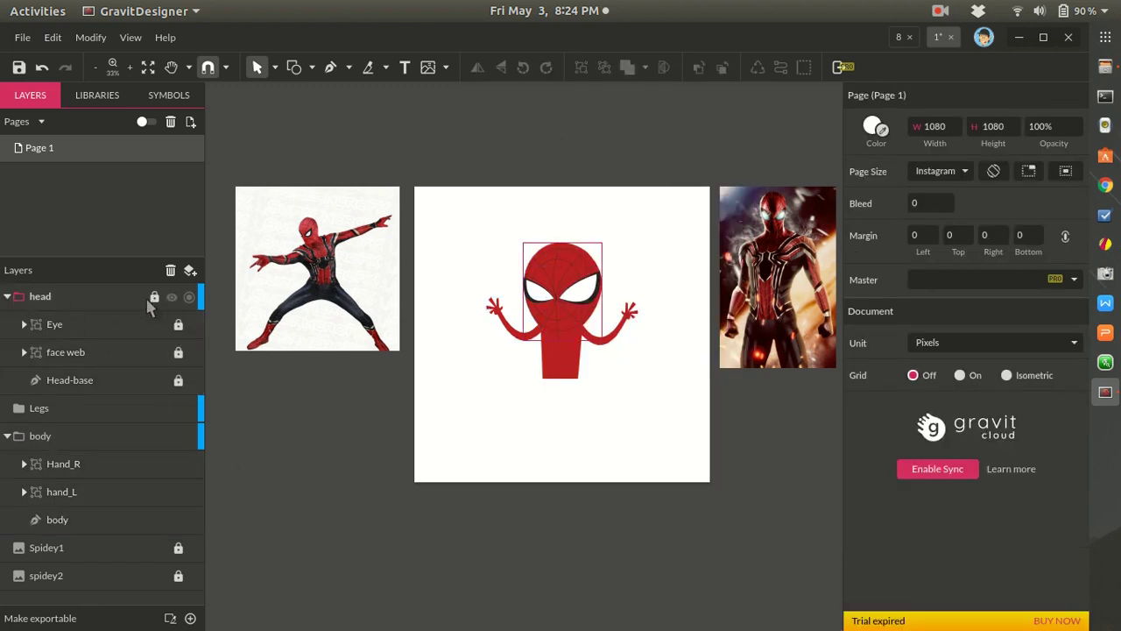
click(7, 296)
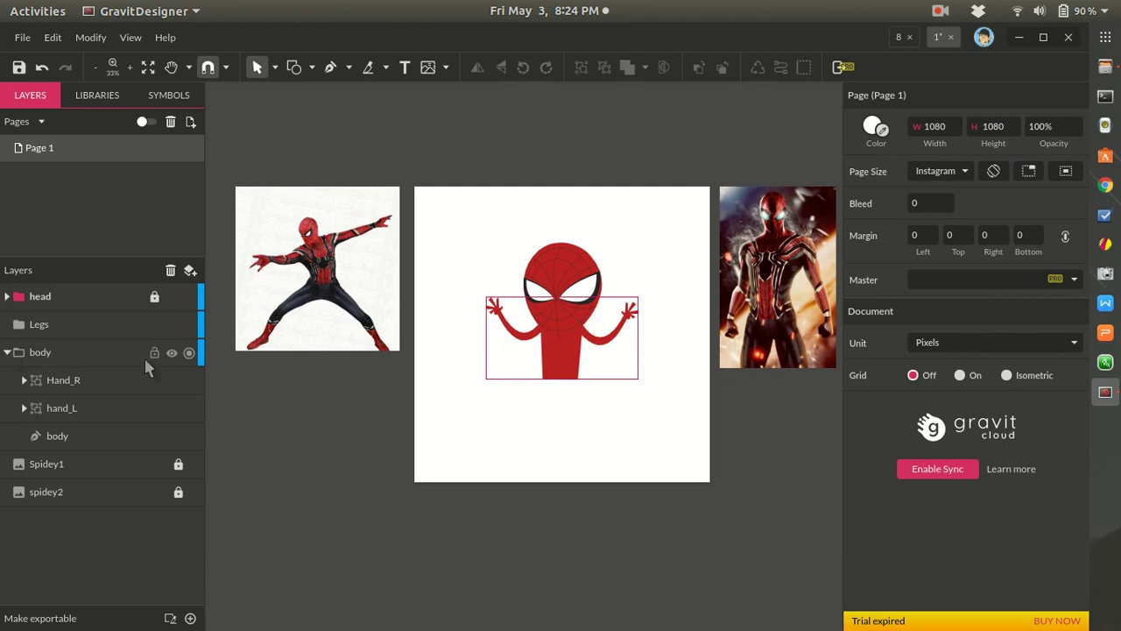
click(7, 352)
click(154, 353)
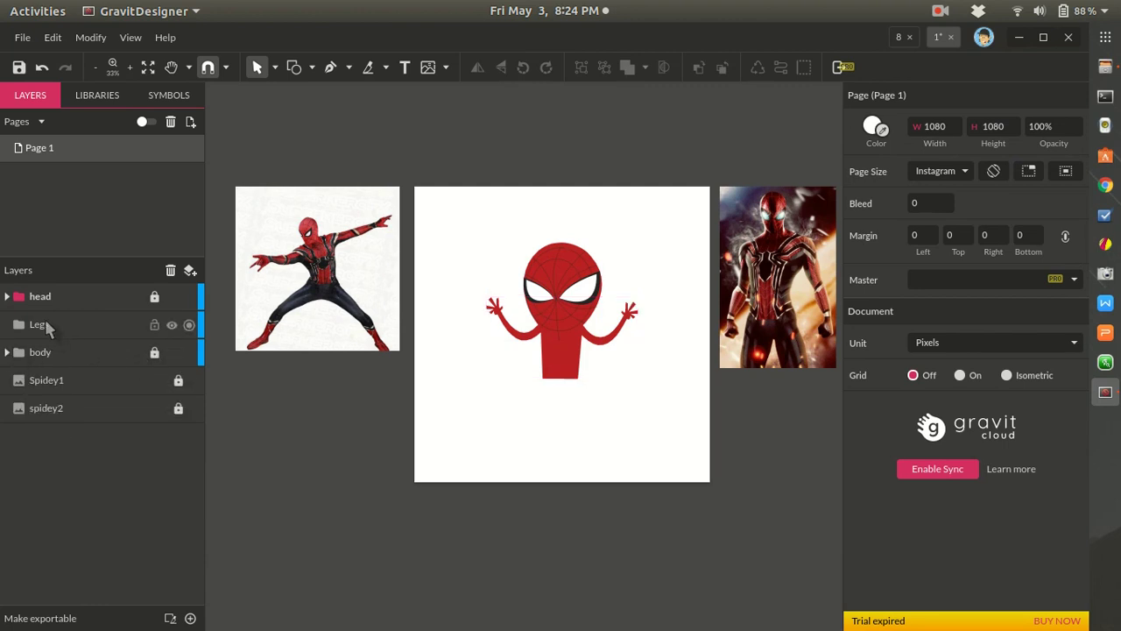
drag(48, 327, 50, 375)
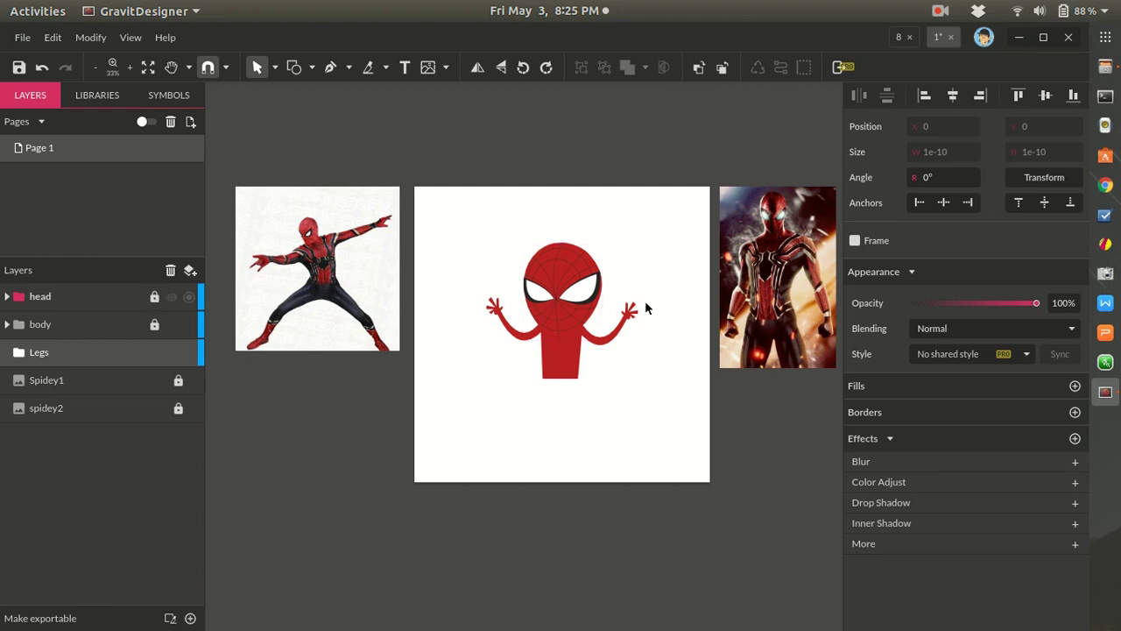
click(564, 310)
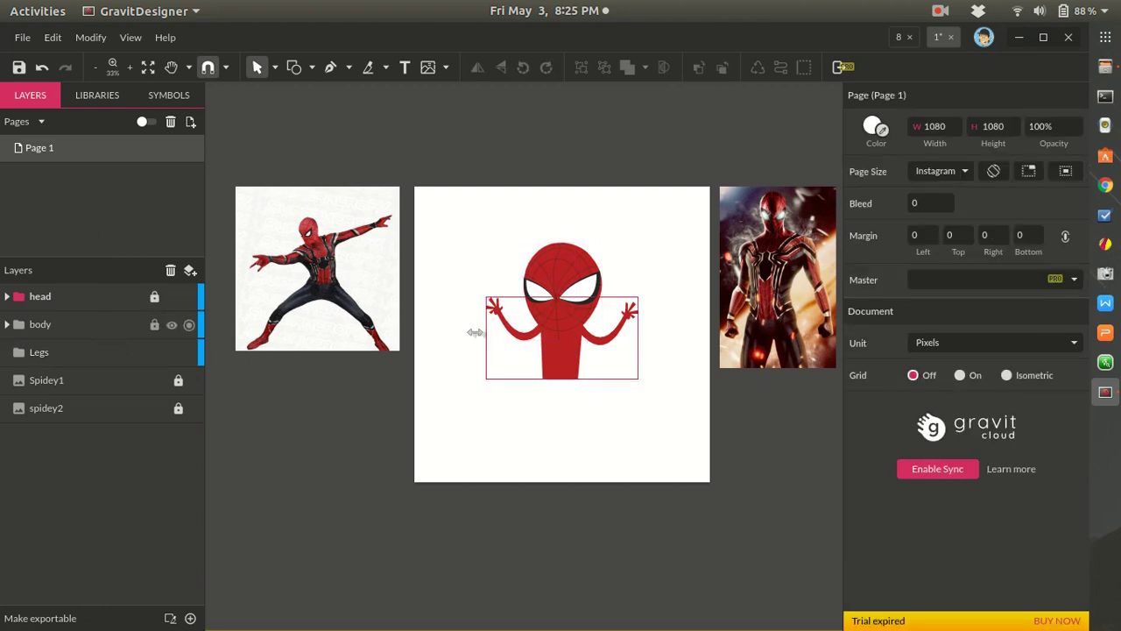
- Examine the scaled-down character and the lower edge of its torso, where the legs attach
scroll(540, 326, up, 1)
drag(440, 177, 675, 430)
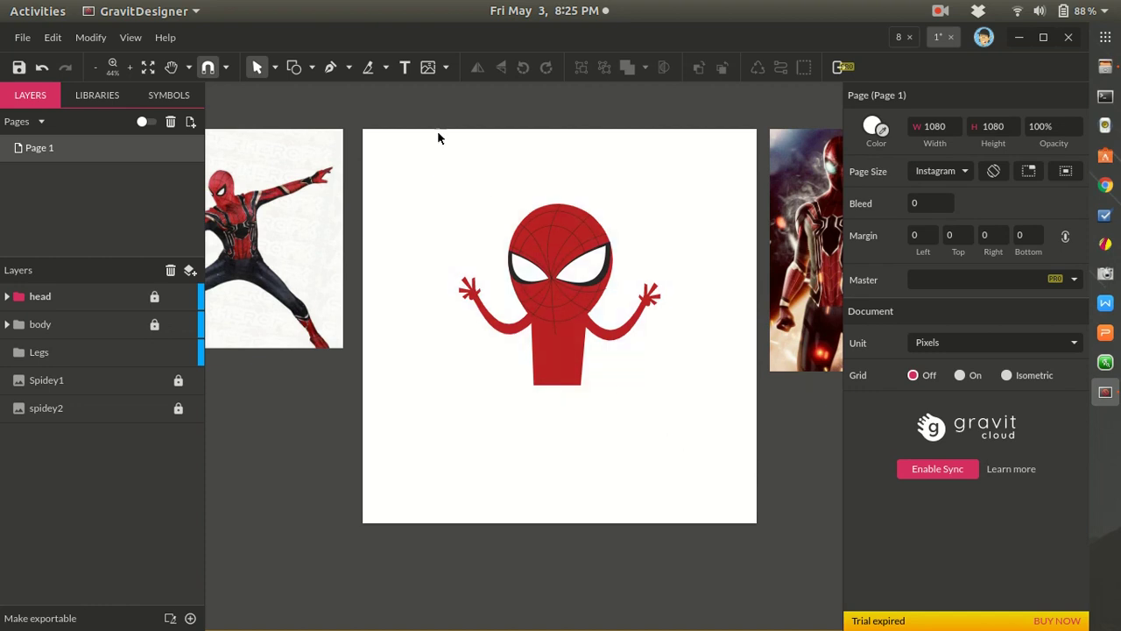
drag(426, 174, 667, 400)
scroll(617, 388, down, 3)
scroll(617, 388, up, 3)
scroll(617, 388, down, 3)
scroll(617, 388, up, 3)
scroll(616, 388, down, 3)
scroll(591, 388, up, 3)
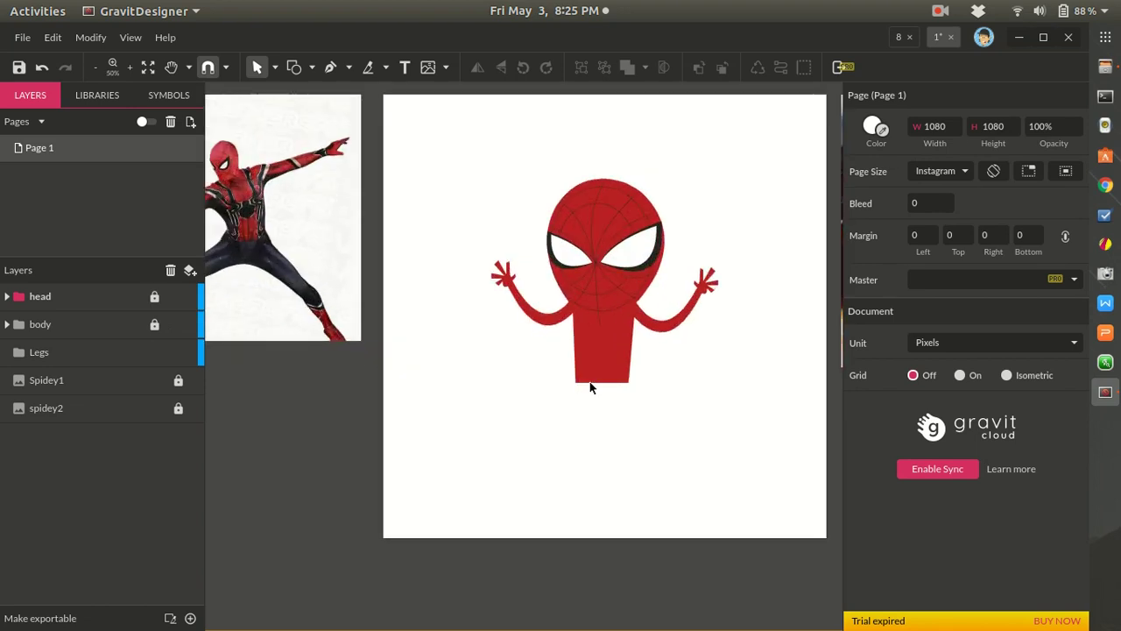
scroll(590, 388, down, 2)
scroll(589, 388, up, 5)
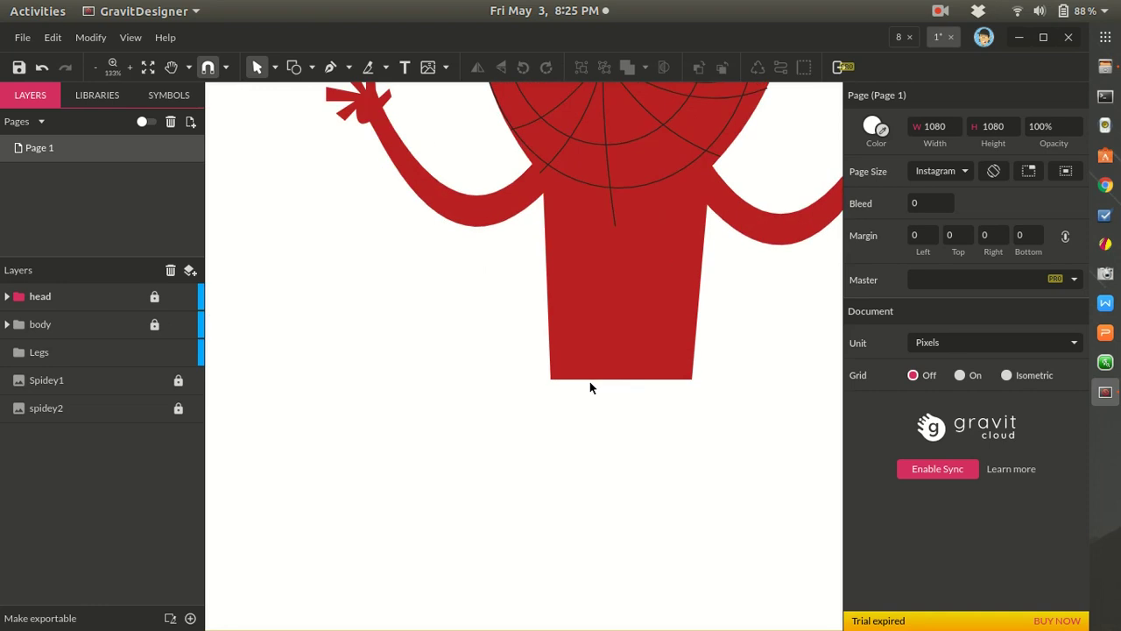
scroll(590, 388, down, 3)
scroll(590, 388, up, 3)
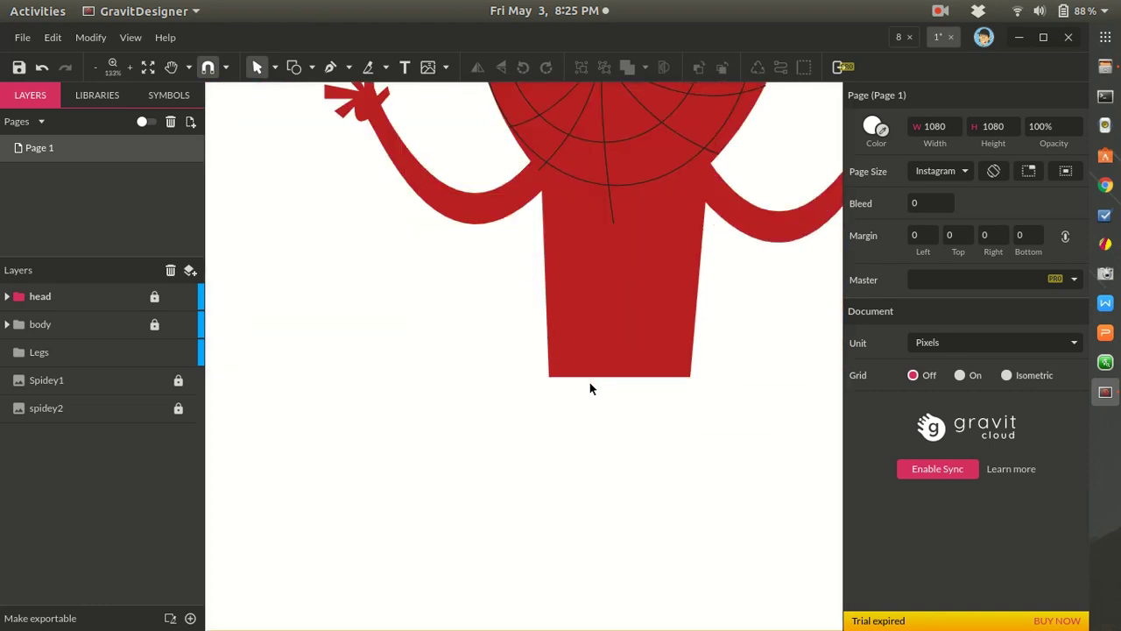
scroll(590, 388, down, 4)
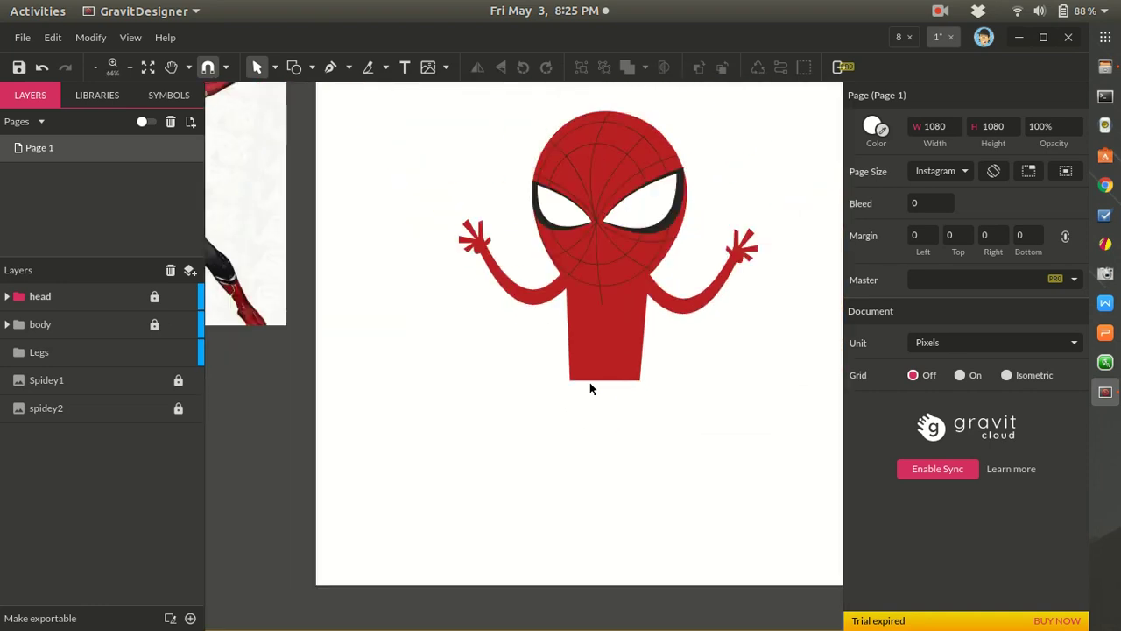
- Examine the legs and boots in the white-background reference image and compare them with the blank area beneath the character's torso
scroll(440, 353, up, 3)
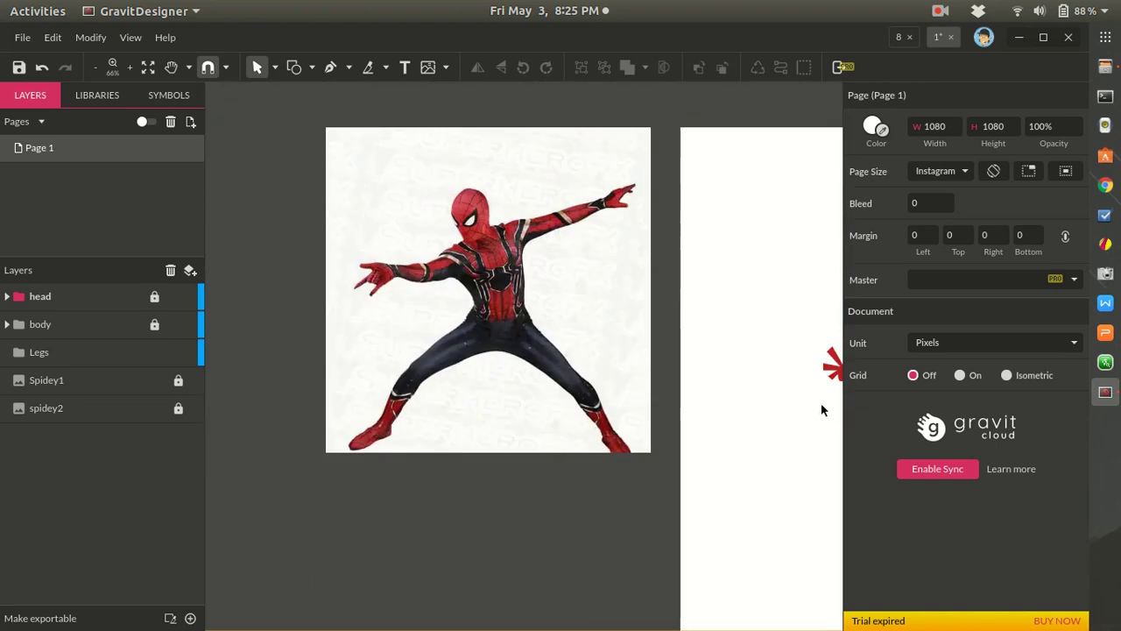
scroll(794, 408, down, 2)
scroll(628, 442, up, 3)
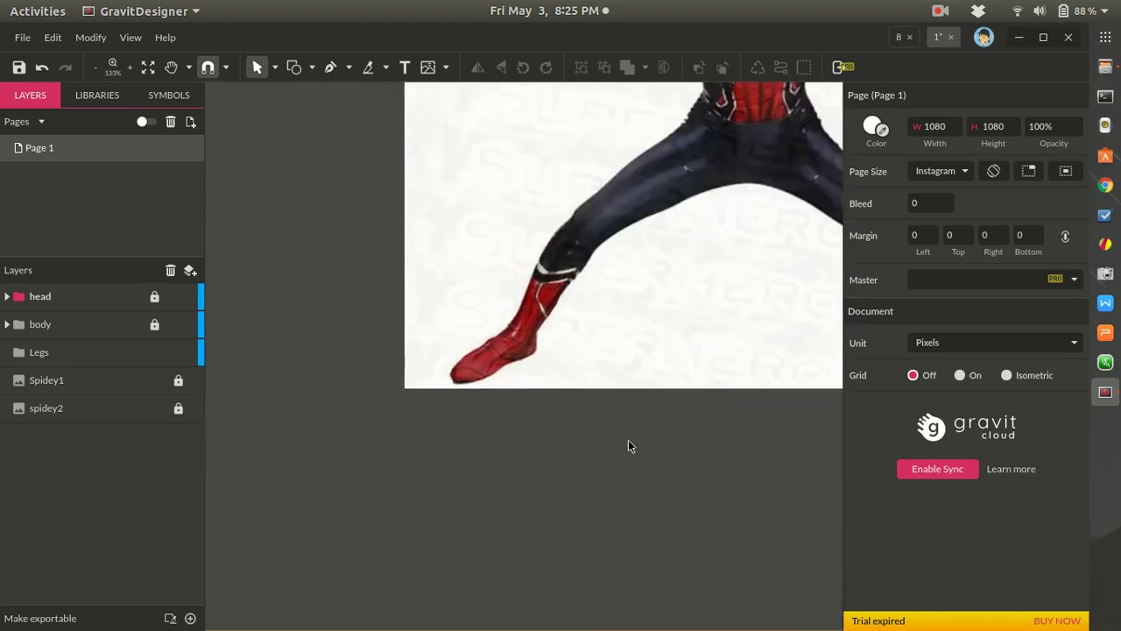
scroll(629, 440, down, 4)
scroll(628, 440, up, 3)
scroll(628, 440, down, 5)
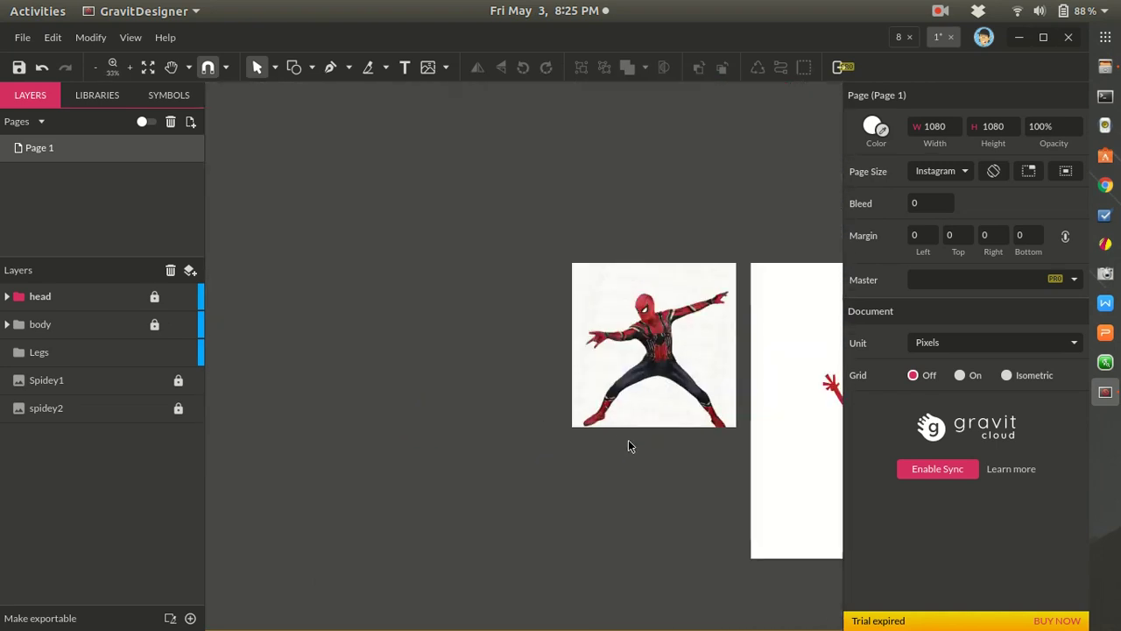
scroll(667, 460, up, 3)
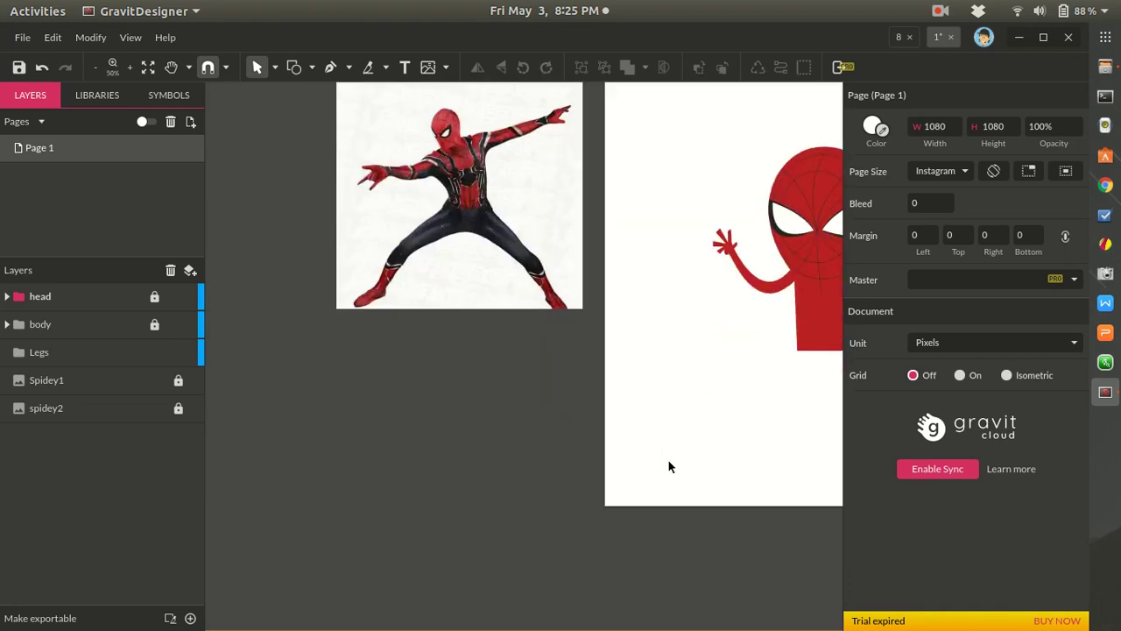
scroll(668, 466, down, 4)
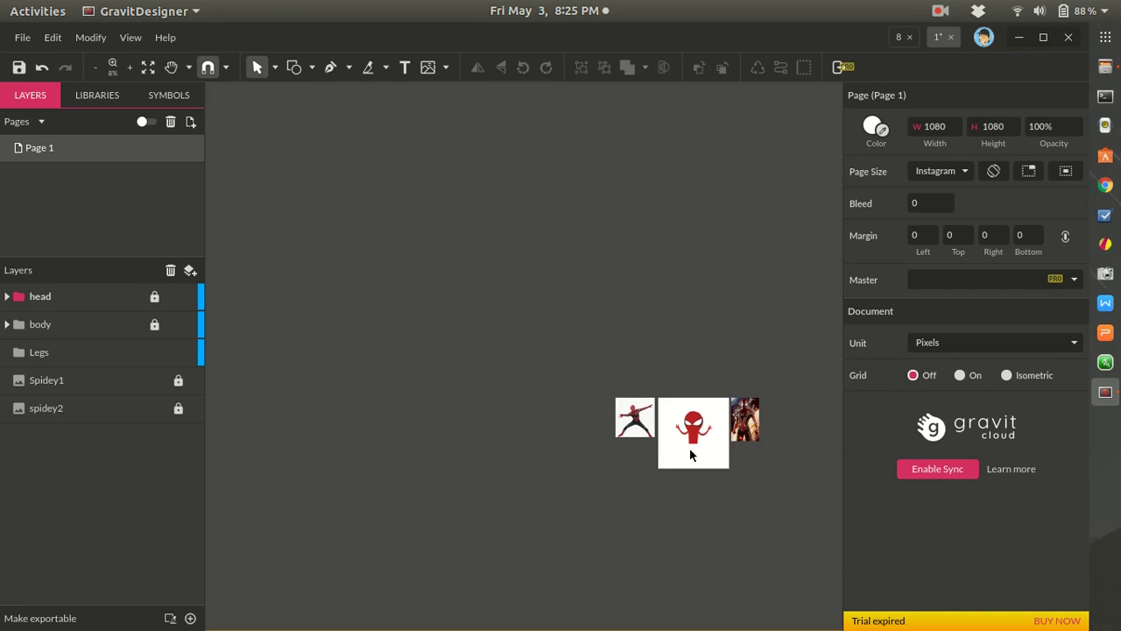
scroll(691, 453, up, 3)
scroll(684, 457, up, 3)
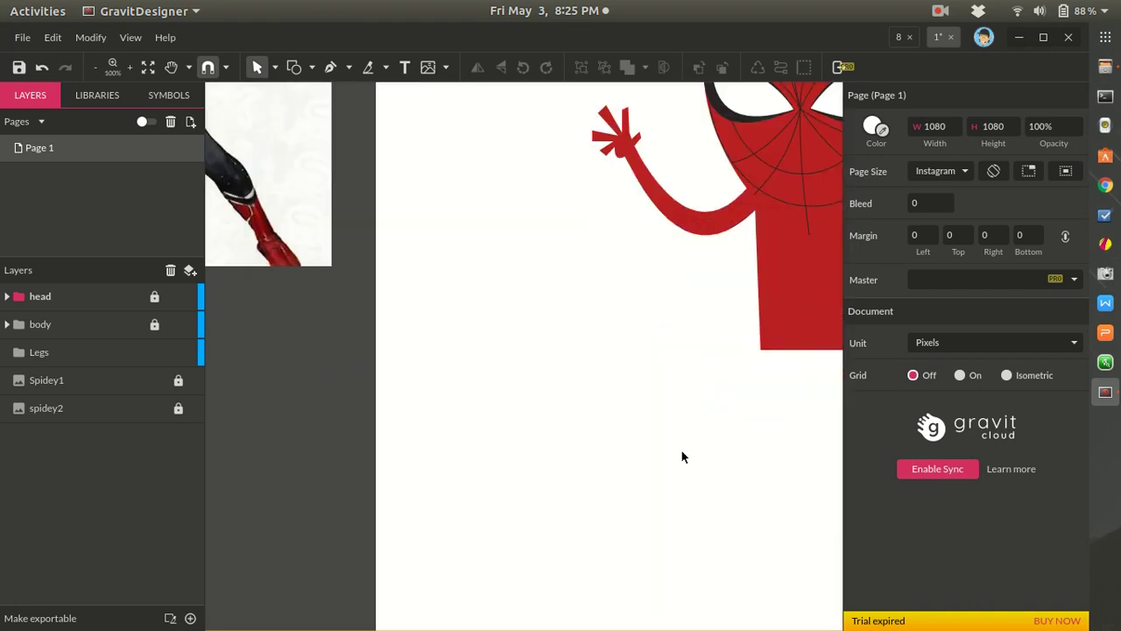
key(h)
drag(803, 283, 545, 453)
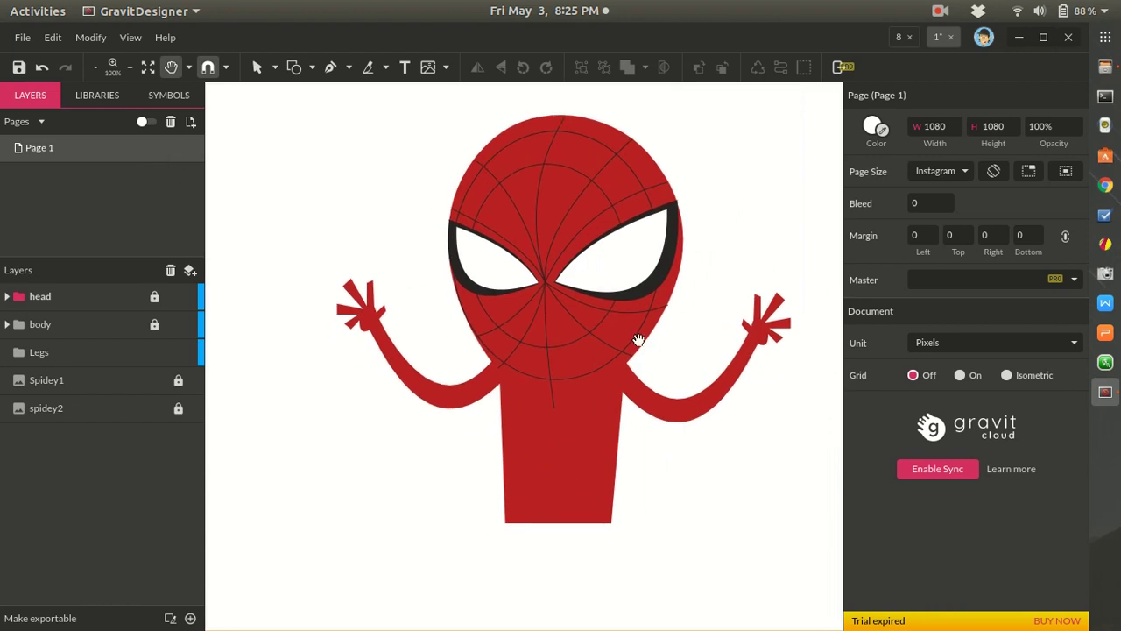
drag(645, 343, 630, 360)
scroll(583, 367, down, 3)
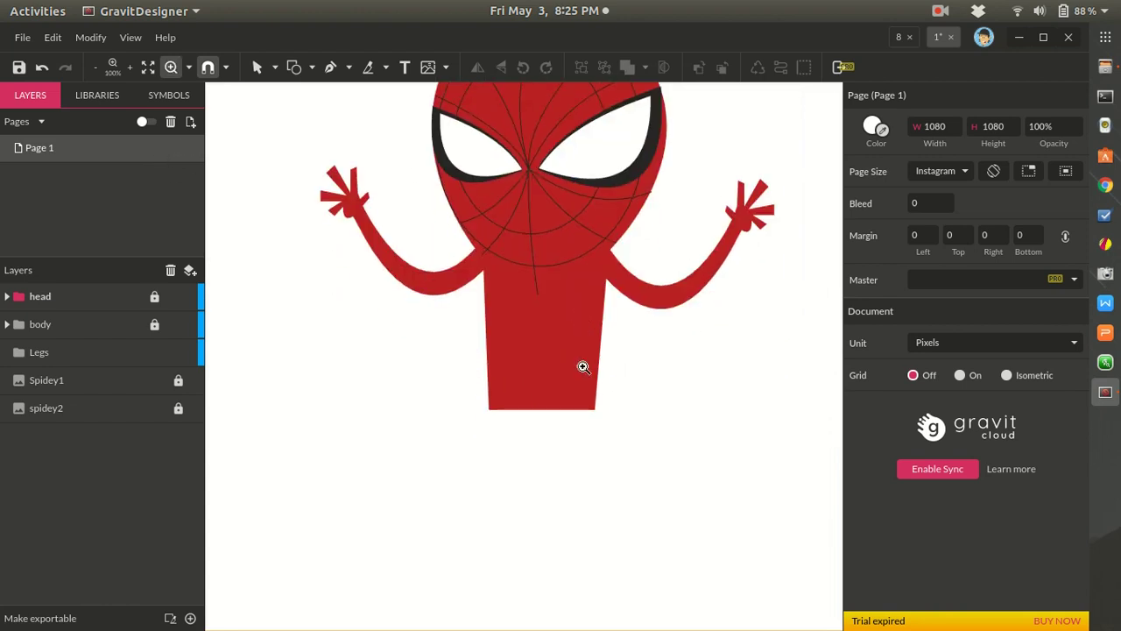
- Examine the character's proportions and how much blank space lies below the torso for the legs
drag(553, 312, 549, 380)
key(z)
key(h)
scroll(548, 383, down, 2)
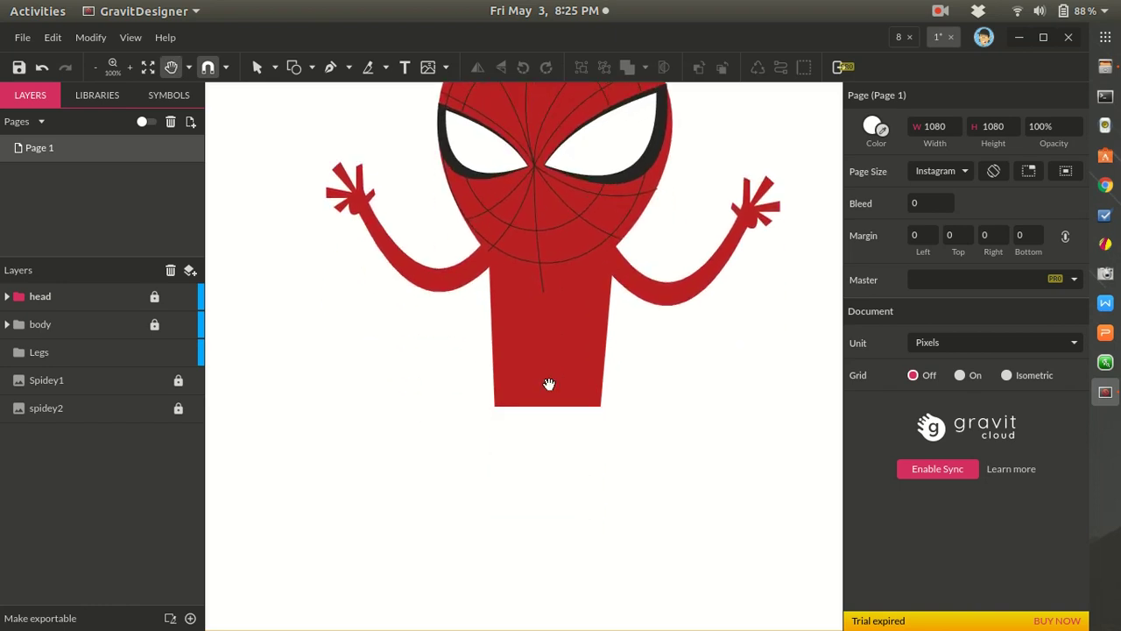
scroll(548, 384, down, 5)
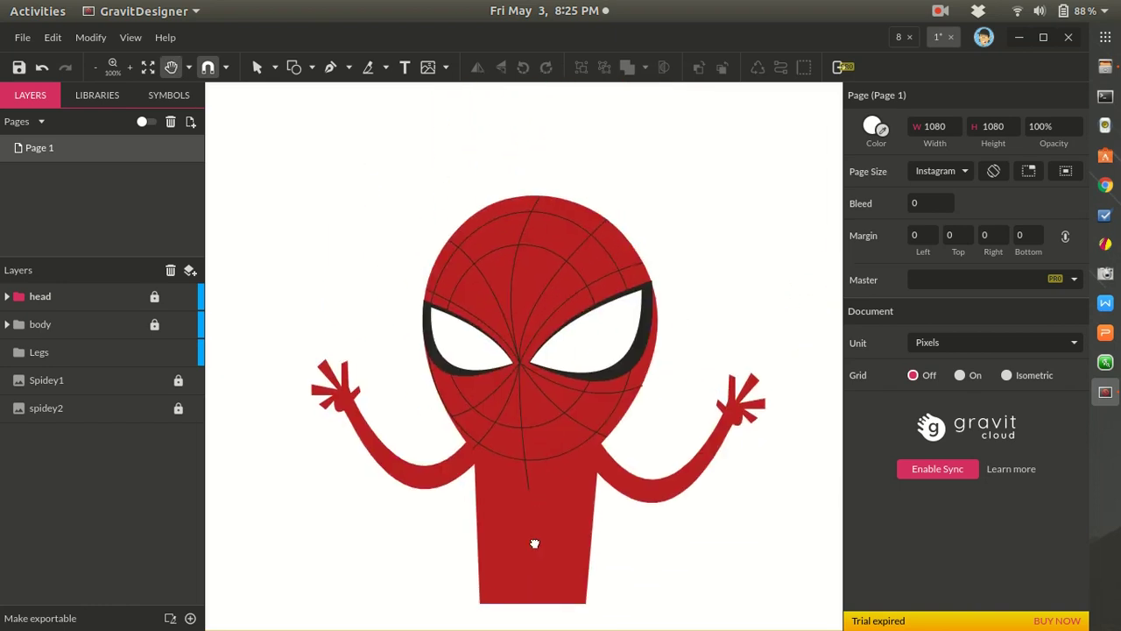
key(z)
key(h)
scroll(555, 378, down, 3)
scroll(557, 395, up, 3)
scroll(559, 478, down, 2)
scroll(559, 478, up, 5)
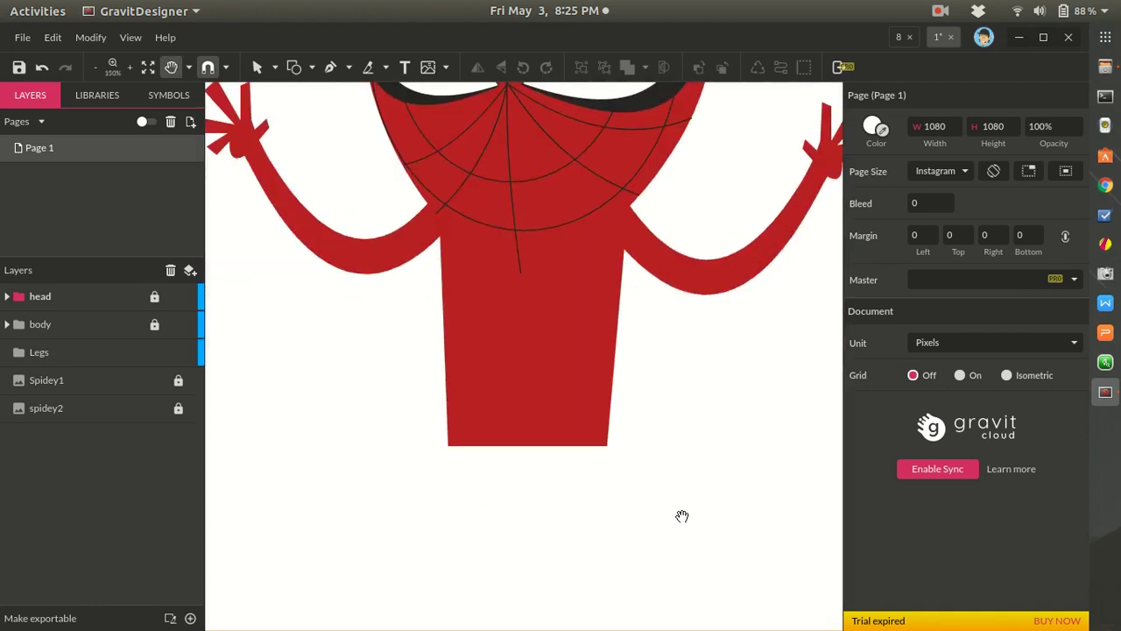
- Try outlining one bent-knee leg and foot with the Pen tool, starting at the torso's lower-left corner and returning up to the crotch
key(p)
scroll(433, 387, down, 3)
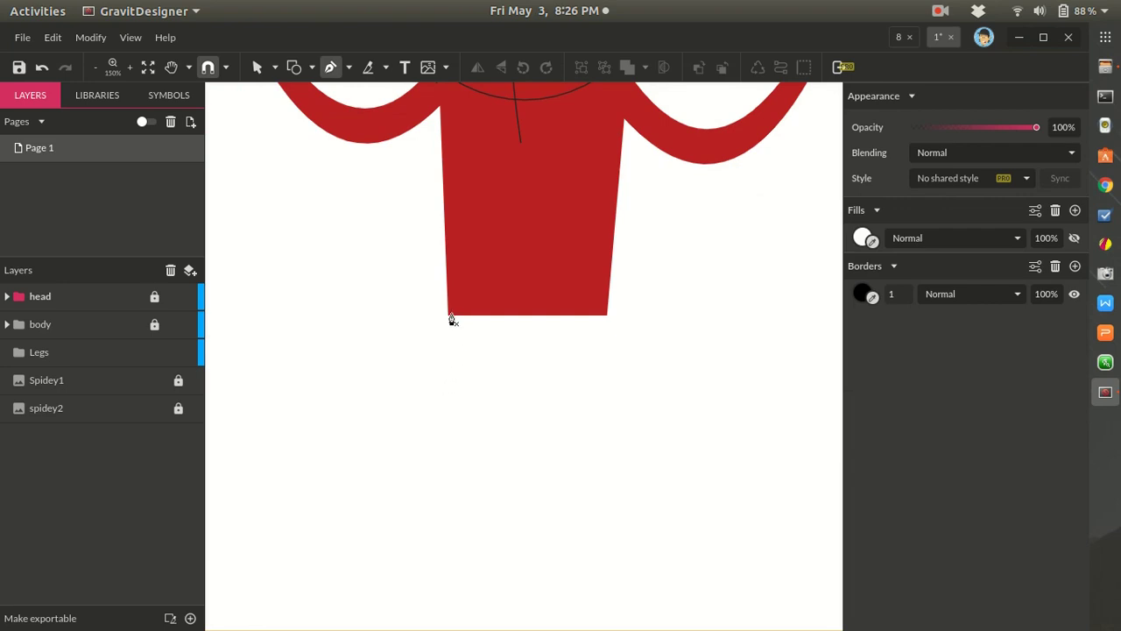
scroll(452, 322, down, 8)
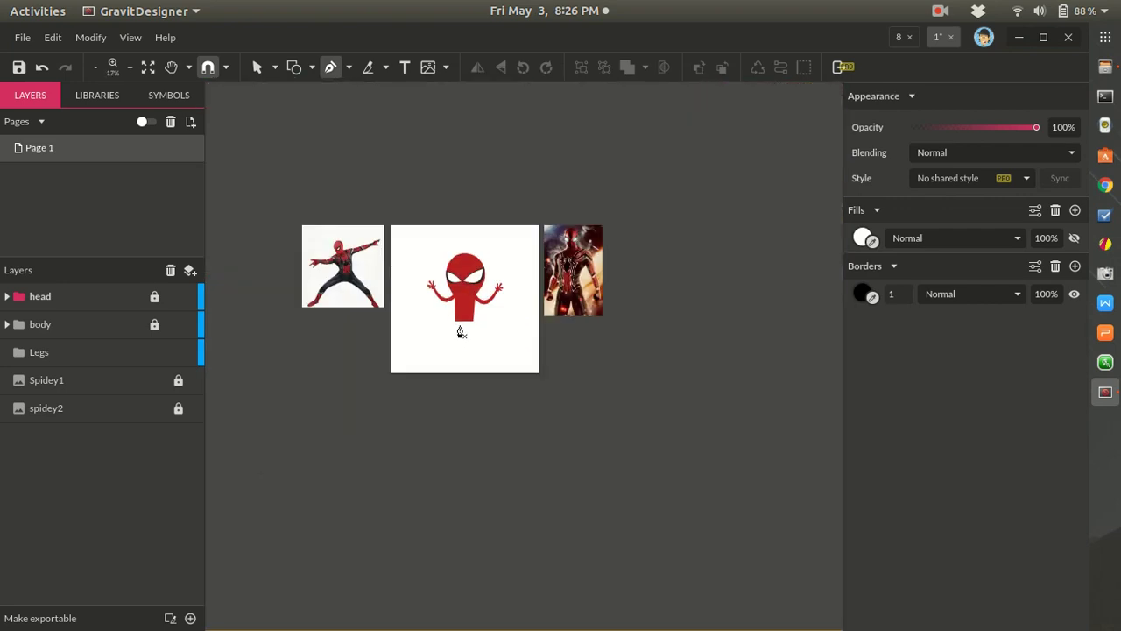
scroll(460, 331, up, 8)
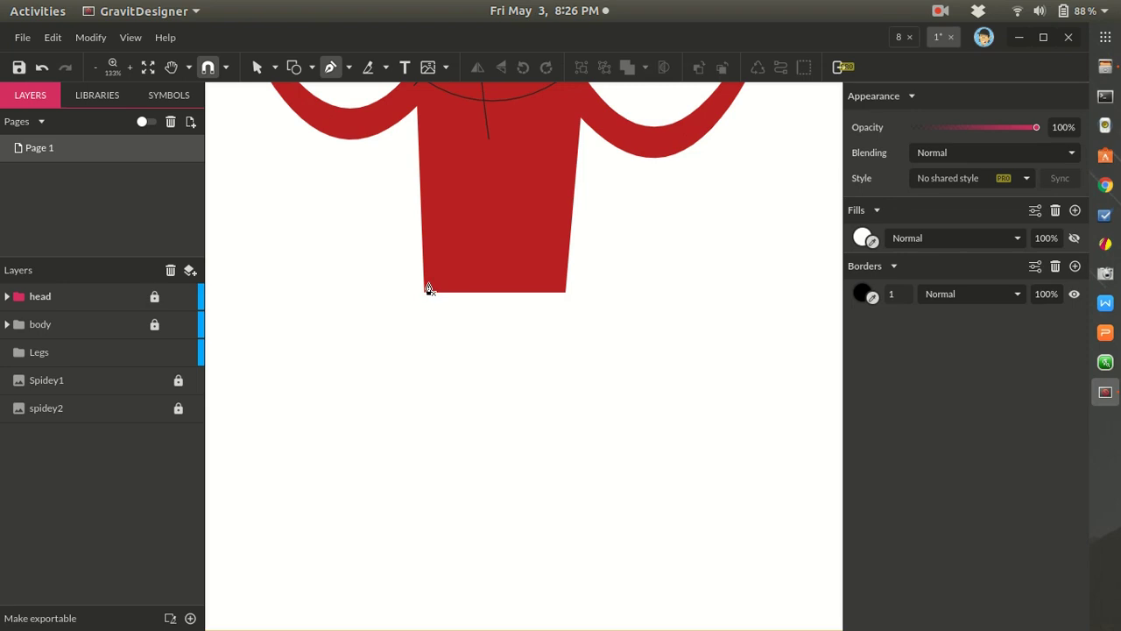
click(427, 284)
click(402, 428)
click(443, 570)
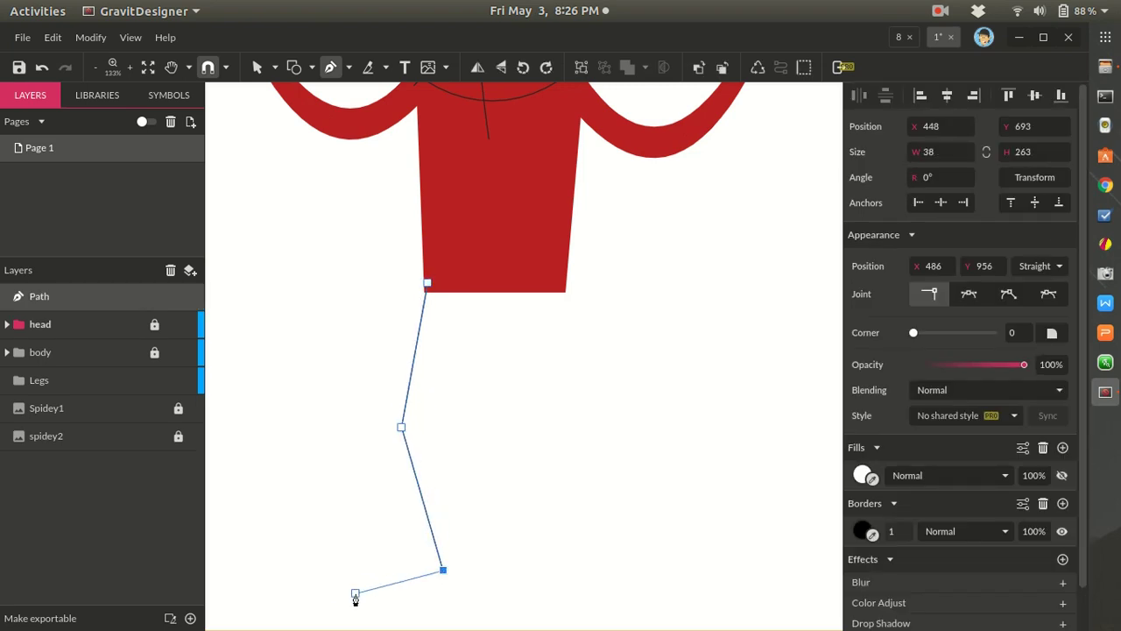
drag(355, 593, 366, 604)
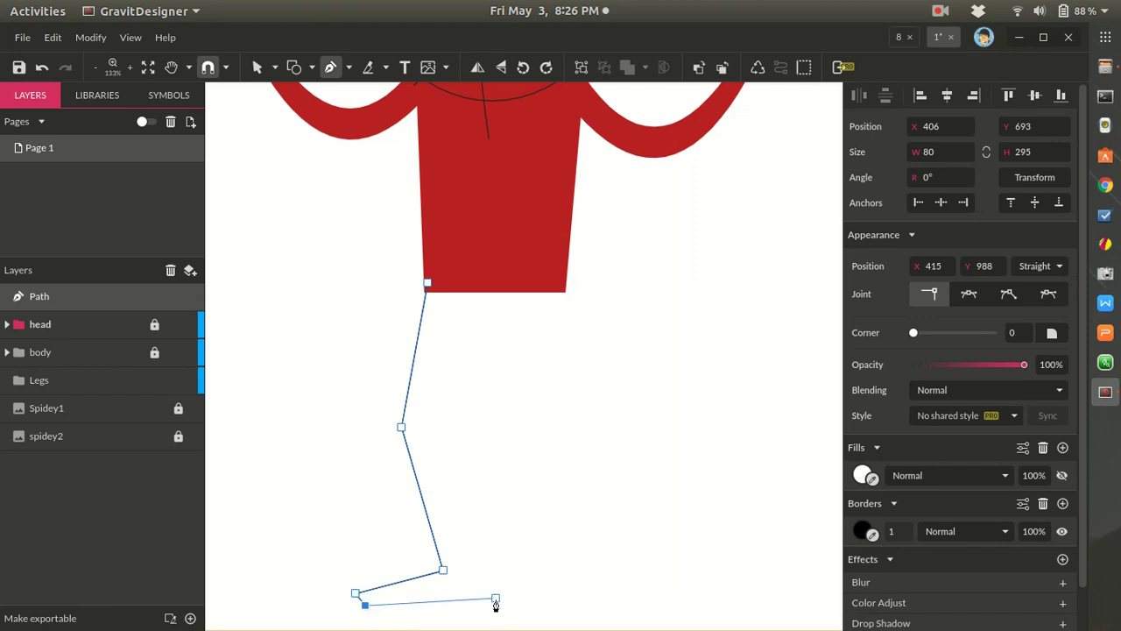
click(496, 595)
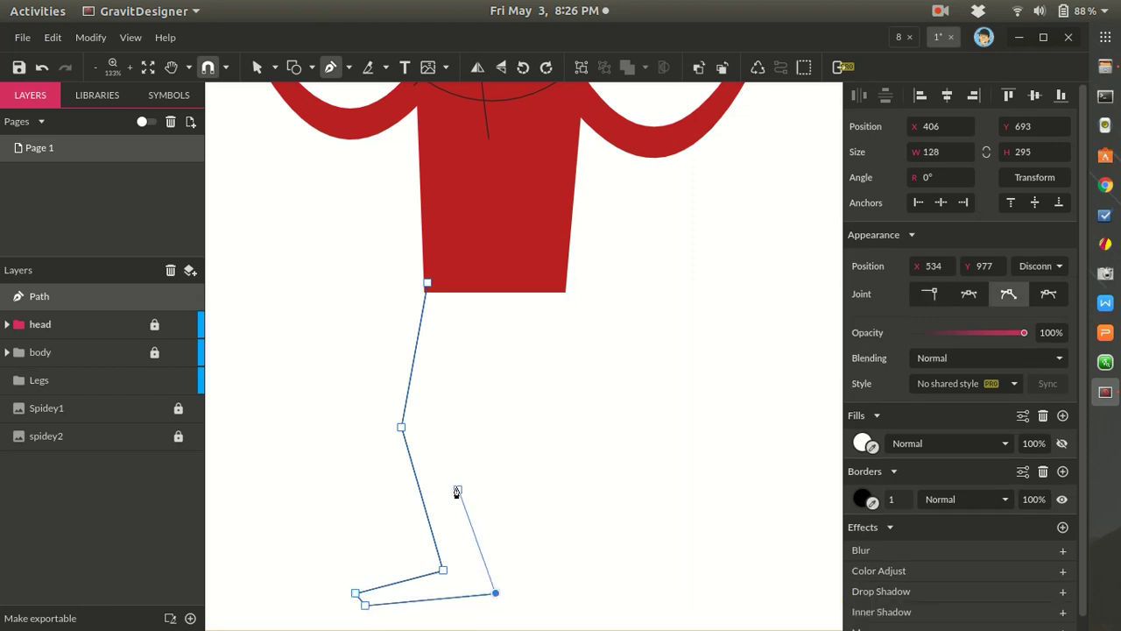
click(443, 430)
click(463, 336)
- Add the crotch edge and the second bent-knee leg and foot, closing the outline at about 297 × 295 px
click(539, 330)
click(558, 427)
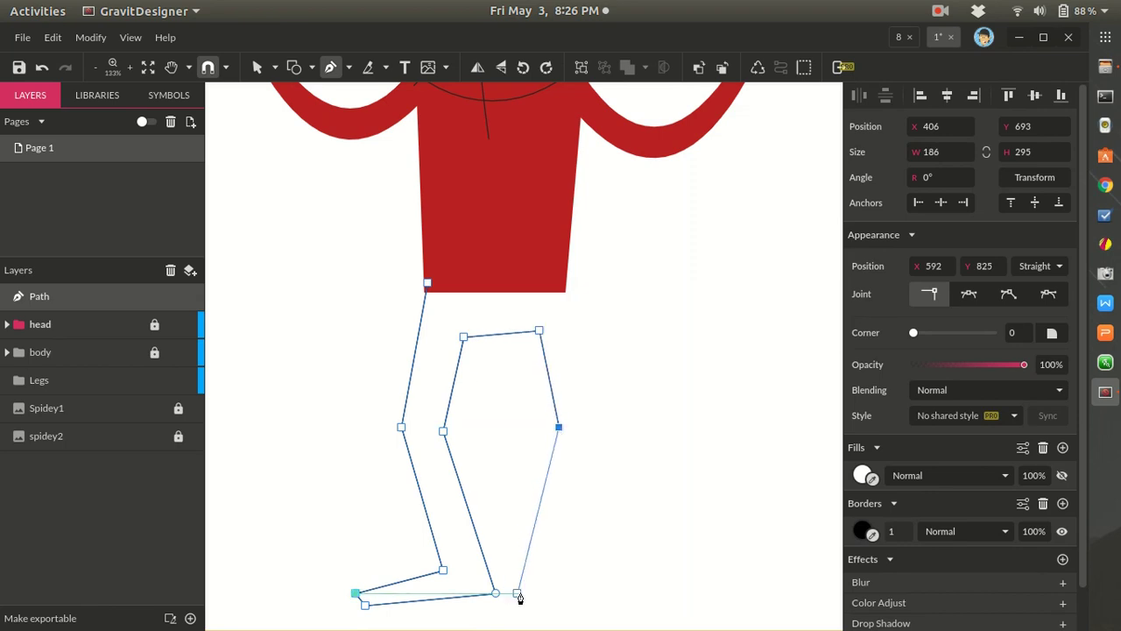
click(539, 593)
click(671, 605)
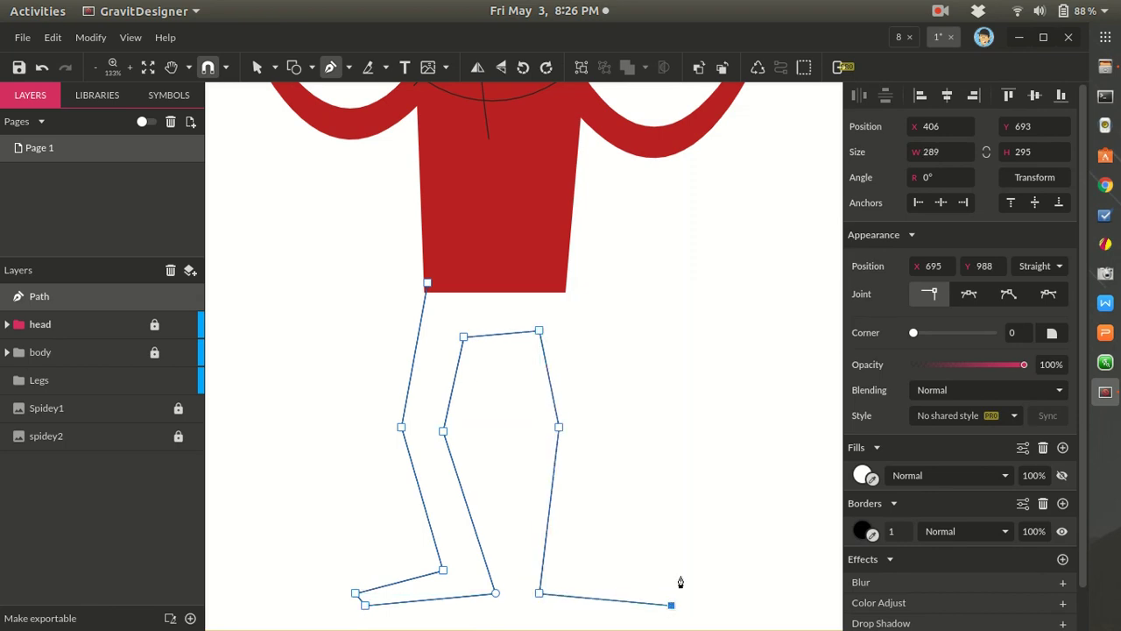
click(680, 583)
click(585, 554)
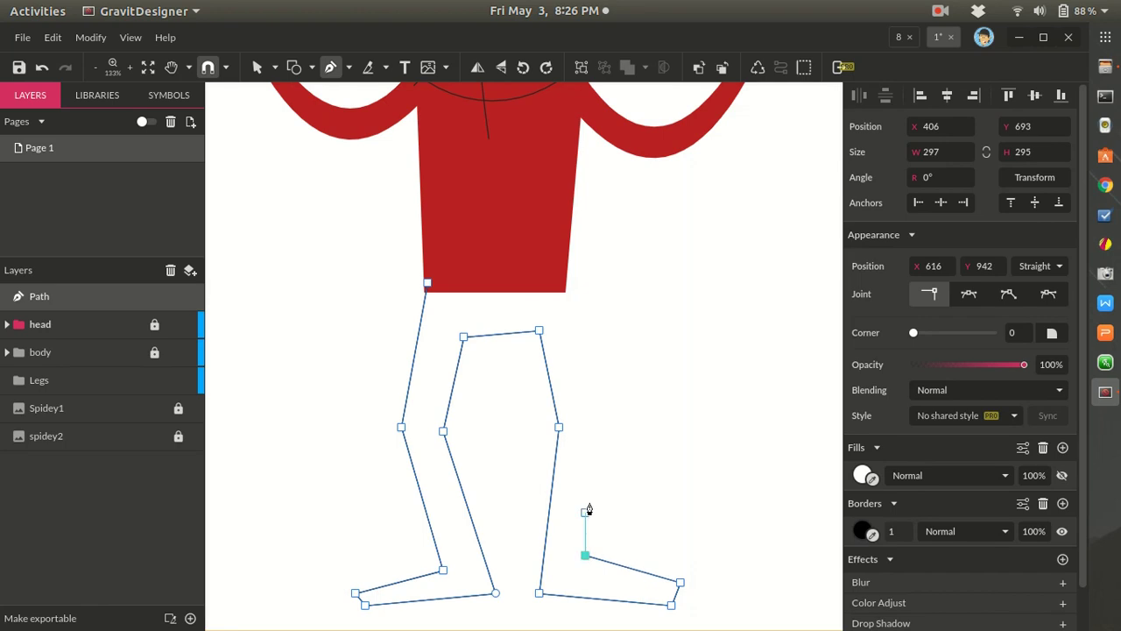
click(606, 420)
click(565, 283)
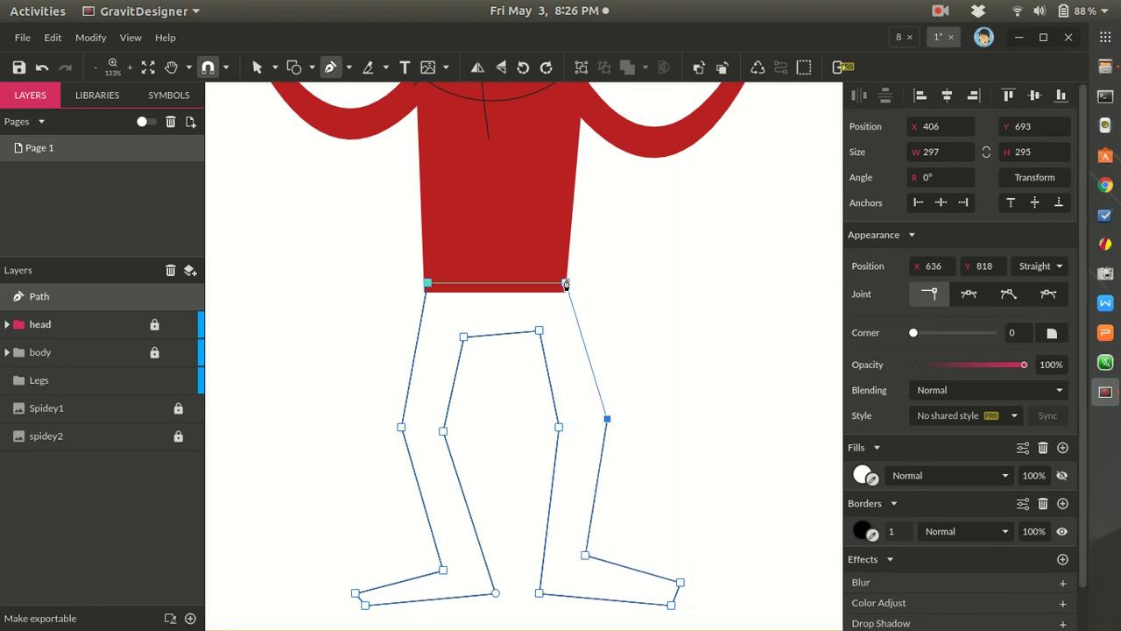
click(427, 283)
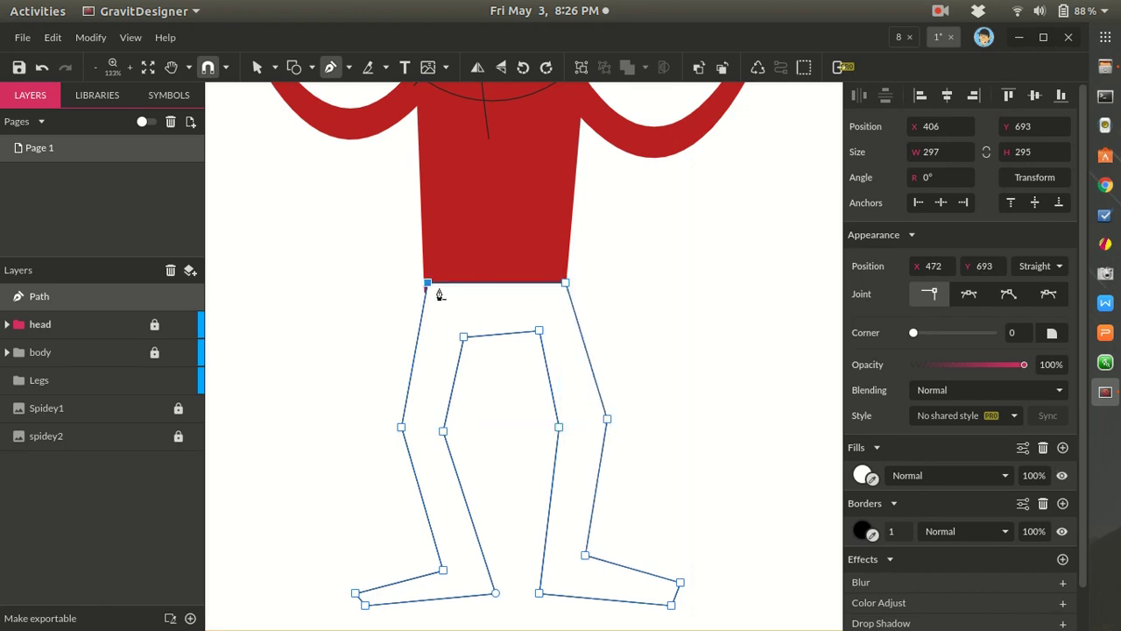
- Delete the bent-knee legs outline
scroll(511, 331, down, 2)
scroll(512, 333, down, 2)
key(Escape)
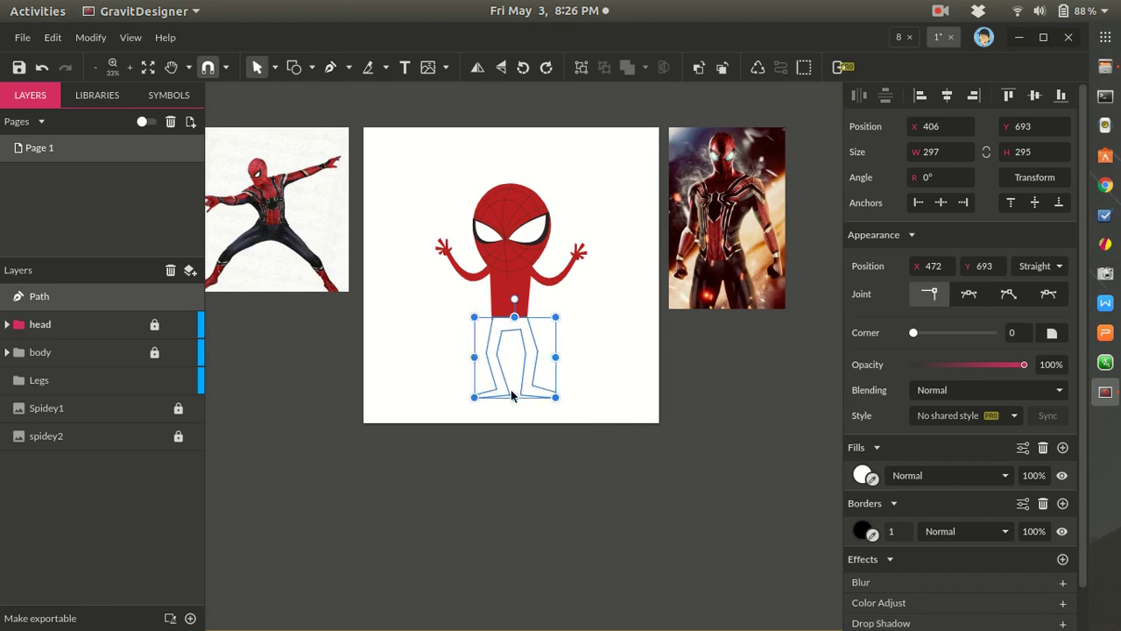
scroll(515, 394, up, 1)
key(Delete)
- Draw a waistline with the Pen tool across the torso's lower edge, then continue through one straight leg, its foot and the crotch edge
scroll(523, 394, up, 4)
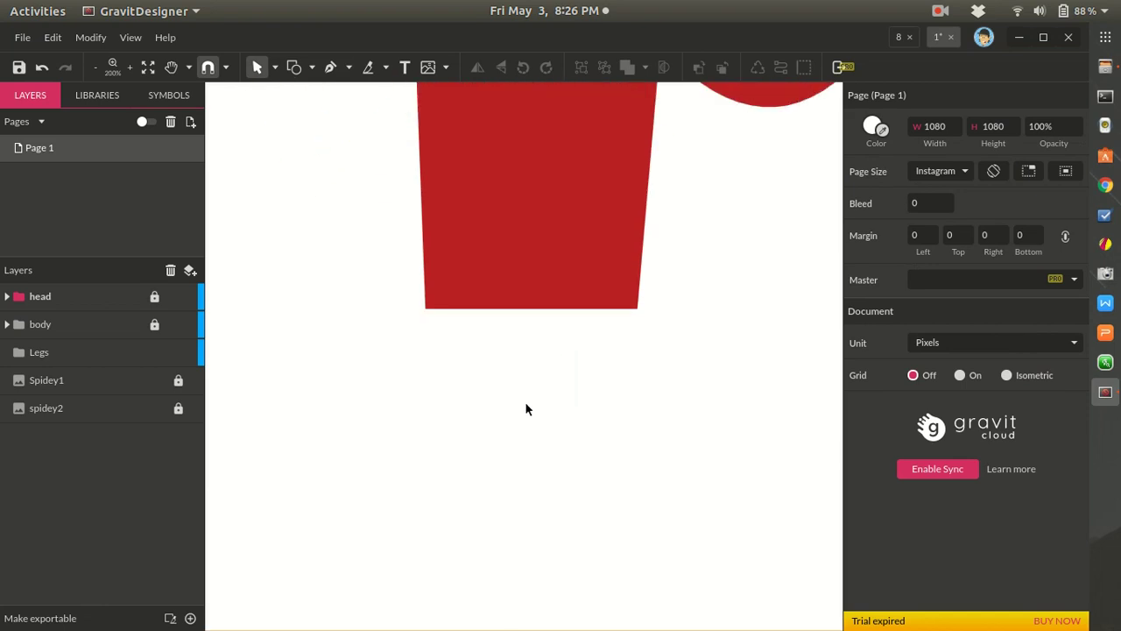
scroll(523, 423, down, 2)
key(p)
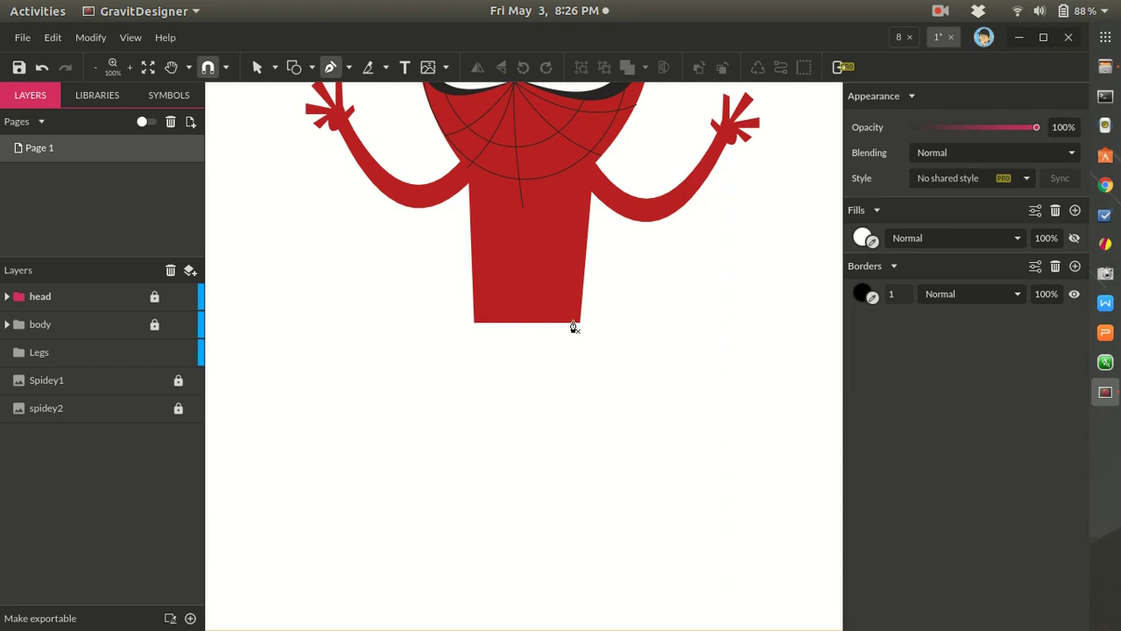
click(580, 316)
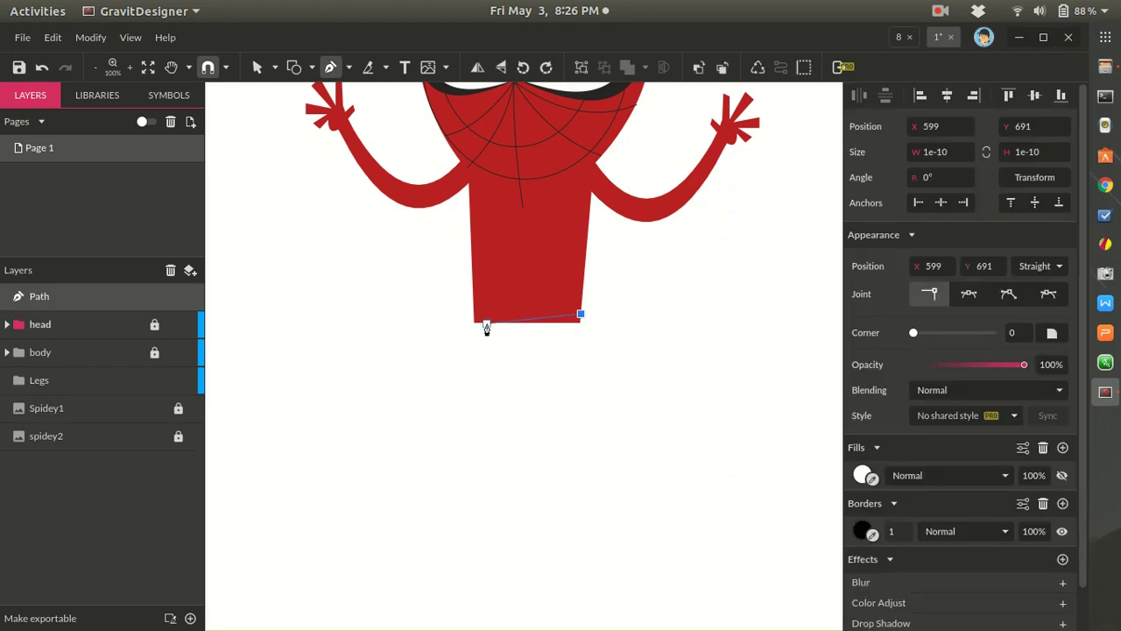
drag(471, 321, 477, 473)
click(476, 474)
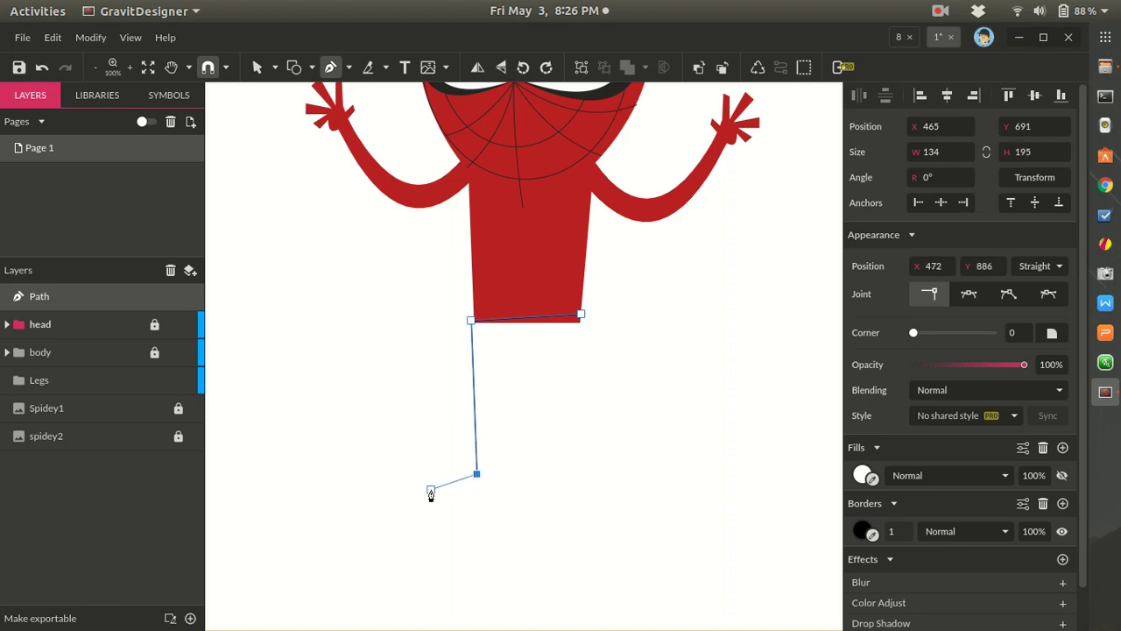
click(426, 483)
click(427, 489)
click(503, 489)
click(490, 351)
click(567, 347)
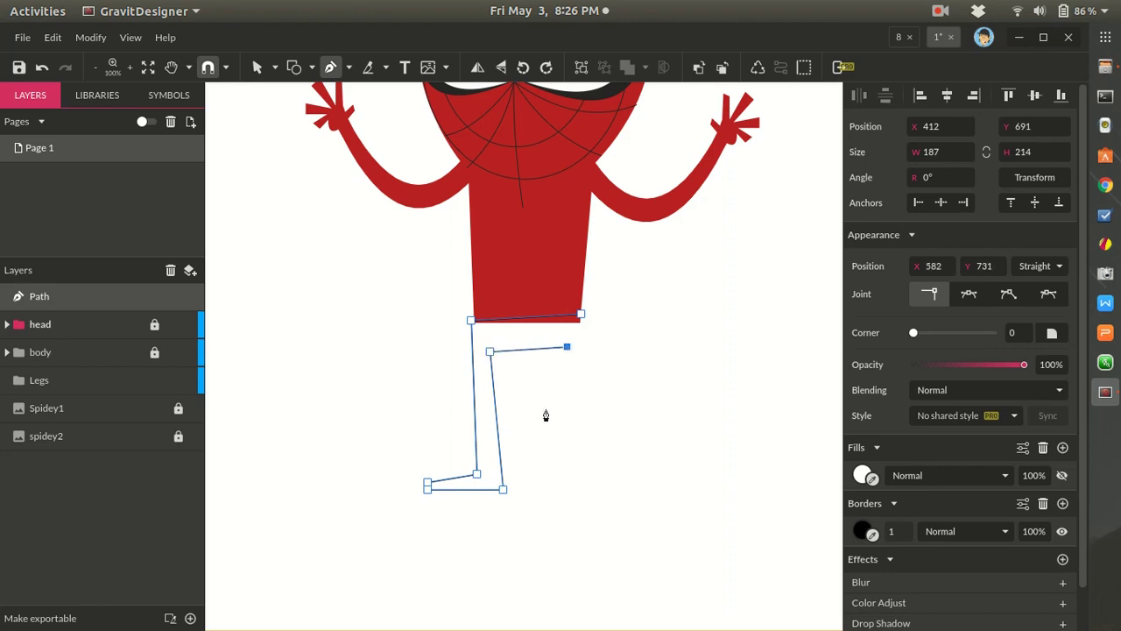
- Add the second straight leg and foot to the path and close it at the waist, making the outline about 238 × 214 px
click(553, 489)
click(622, 489)
click(617, 474)
click(572, 467)
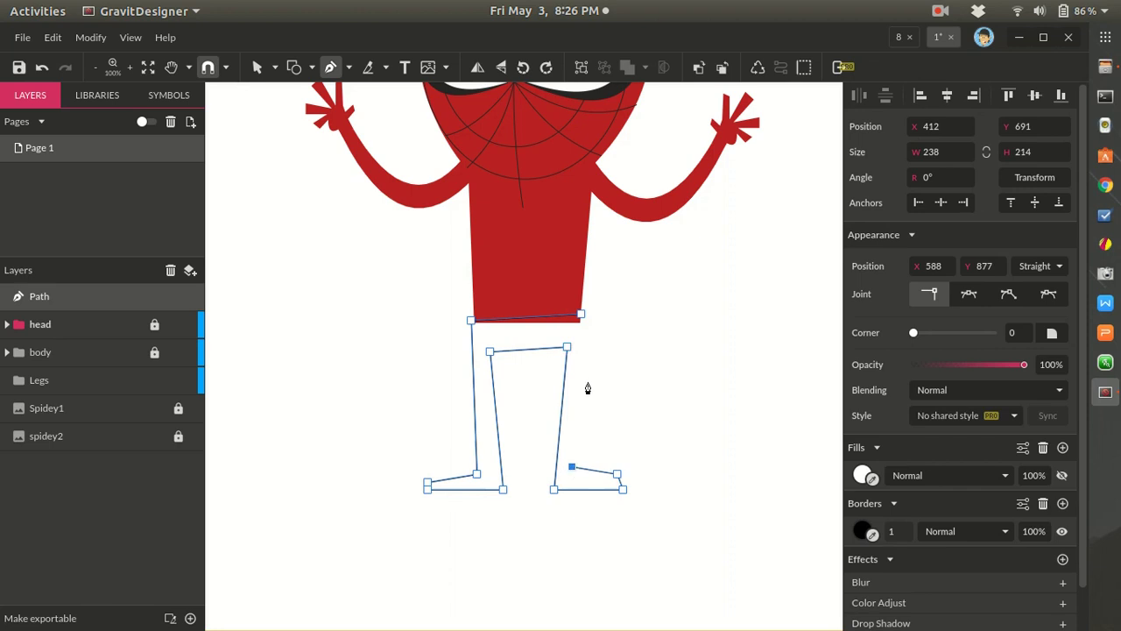
click(582, 316)
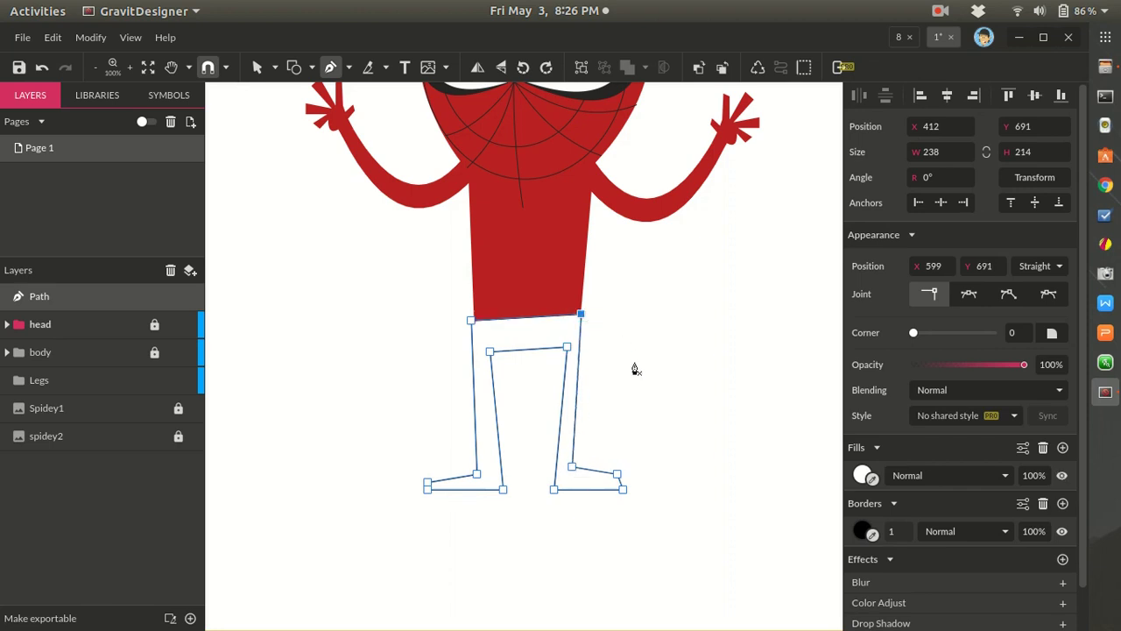
scroll(633, 366, down, 3)
key(v)
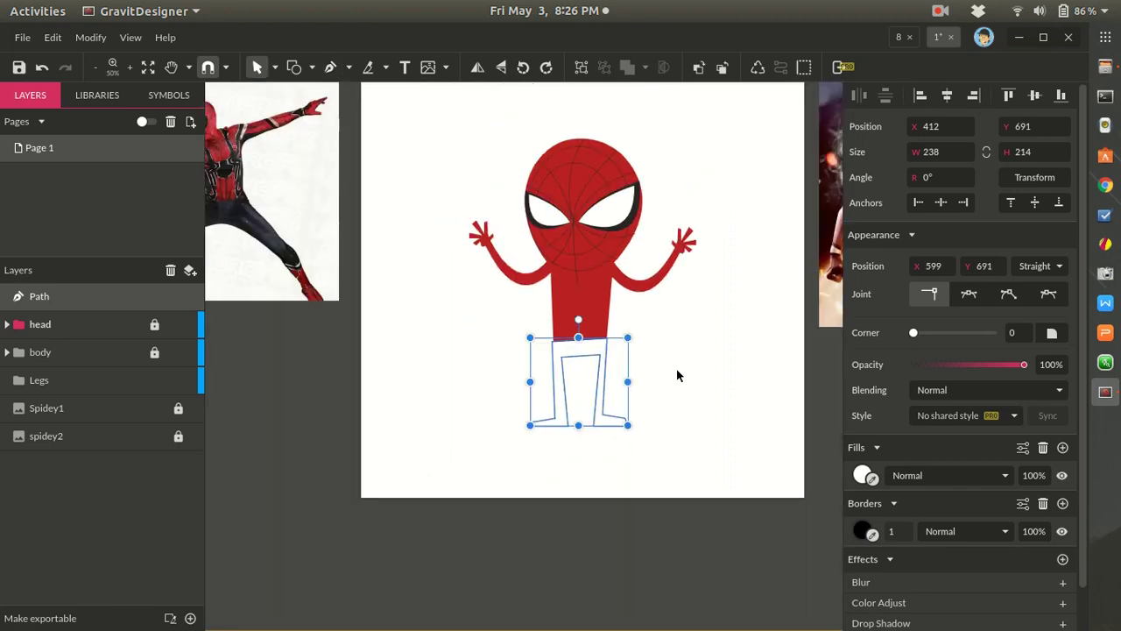
- Compare the new legs outline with both reference images, examining the trousers and boots on the white-background one
scroll(685, 371, down, 2)
scroll(685, 371, up, 3)
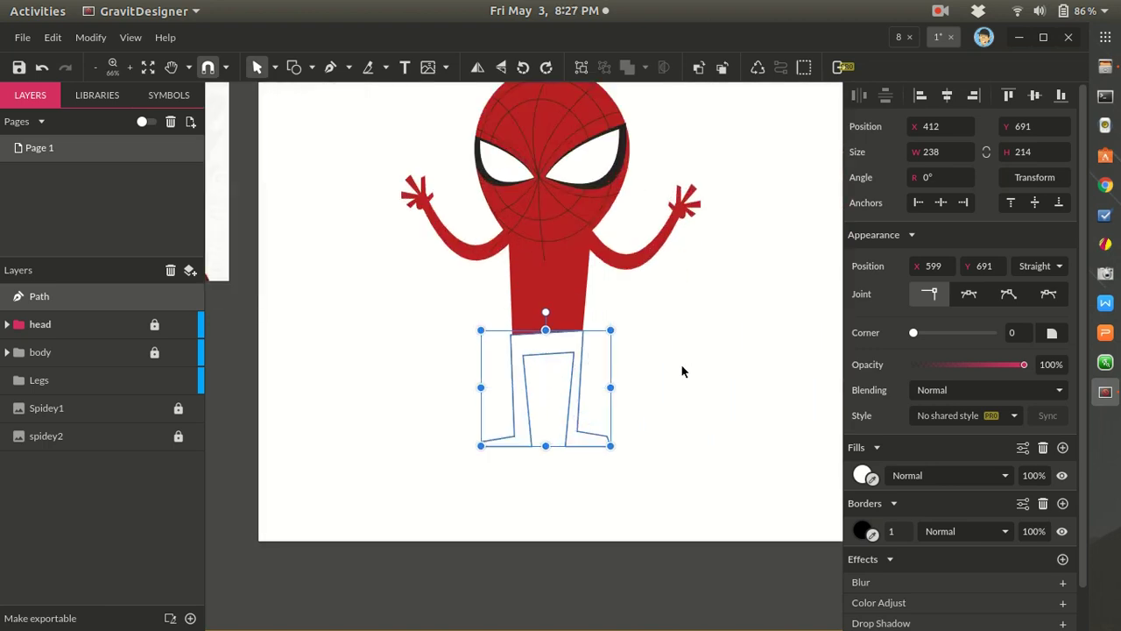
scroll(448, 488, down, 3)
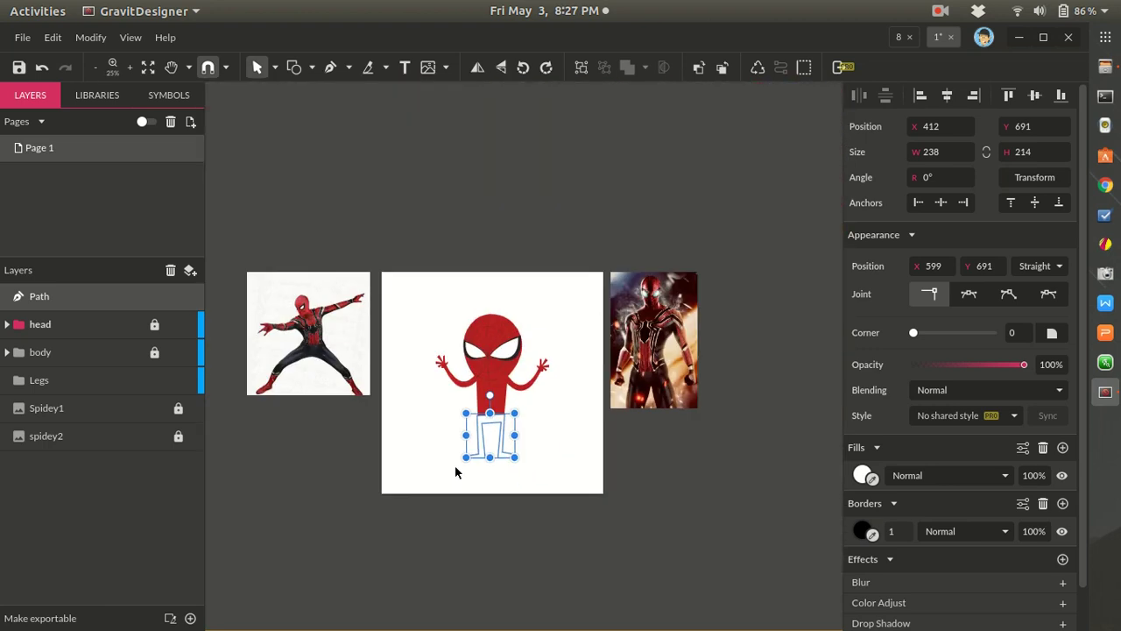
scroll(457, 472, up, 1)
scroll(288, 338, up, 4)
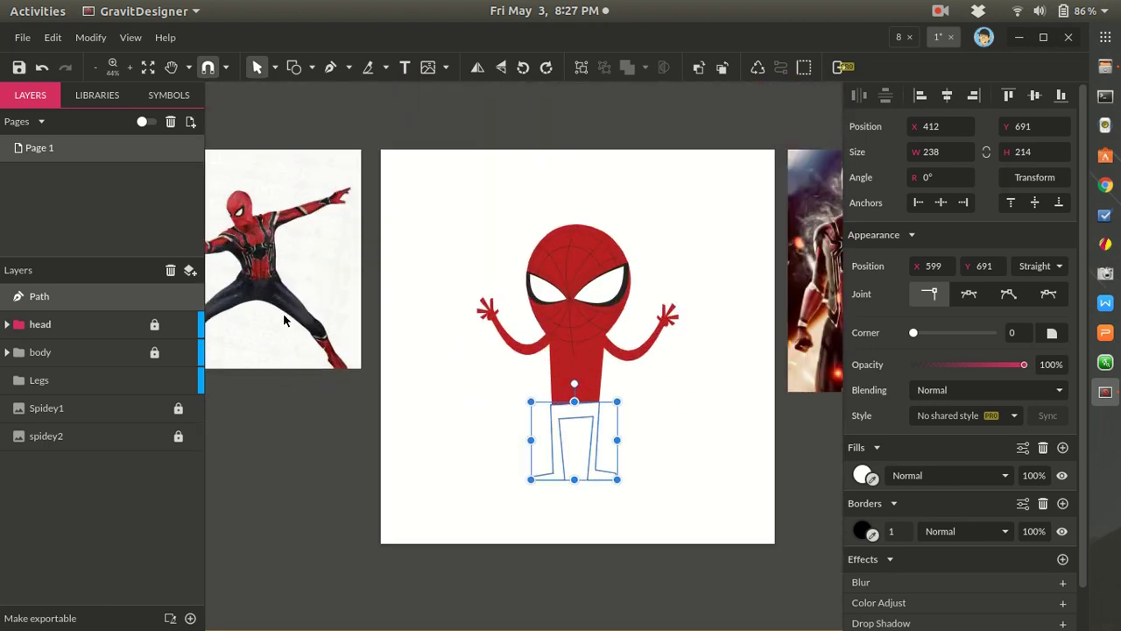
scroll(284, 314, down, 3)
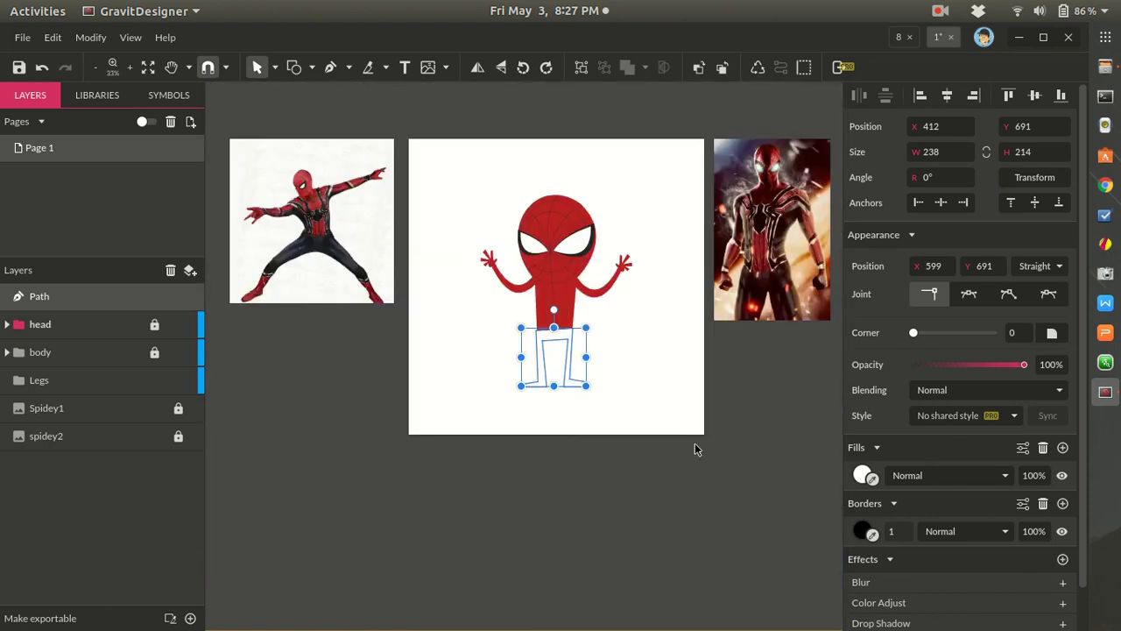
scroll(696, 451, up, 1)
scroll(497, 396, down, 2)
scroll(503, 395, up, 2)
scroll(488, 393, down, 2)
scroll(357, 327, up, 1)
scroll(396, 309, down, 5)
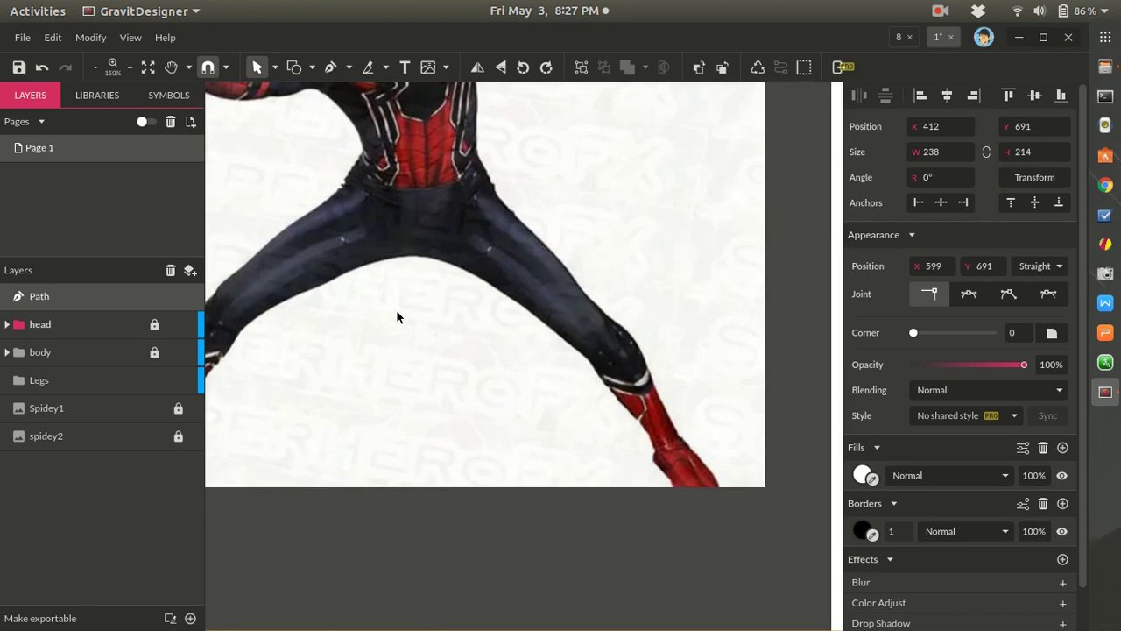
- Open the fill colour of the legs path for editing
key(z)
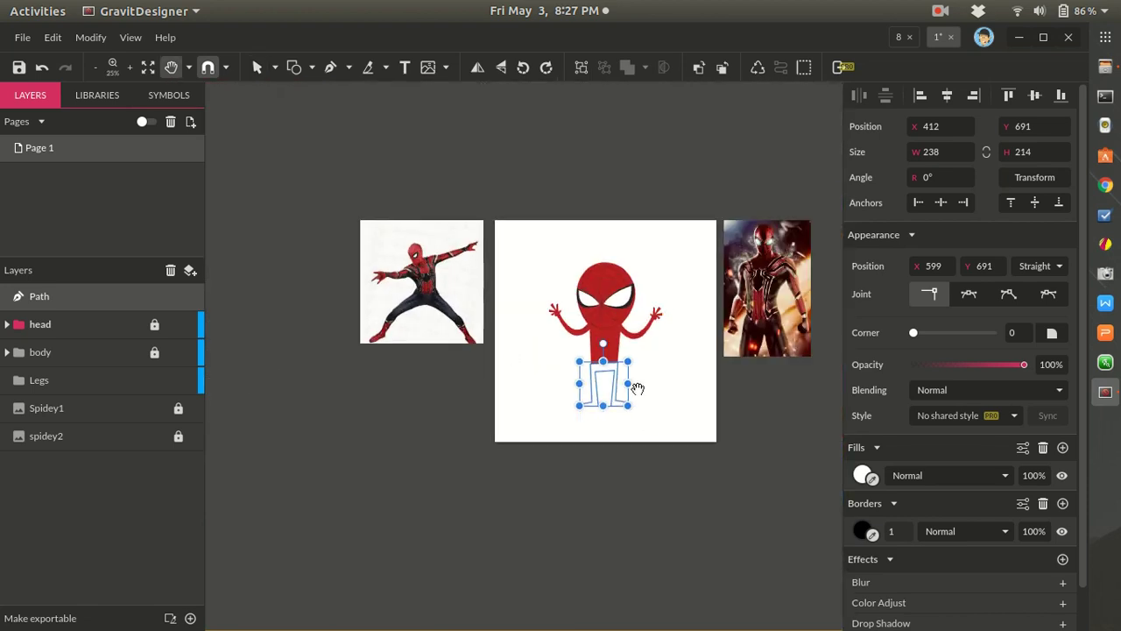
drag(634, 383, 621, 406)
scroll(692, 423, down, 5)
scroll(690, 425, down, 3)
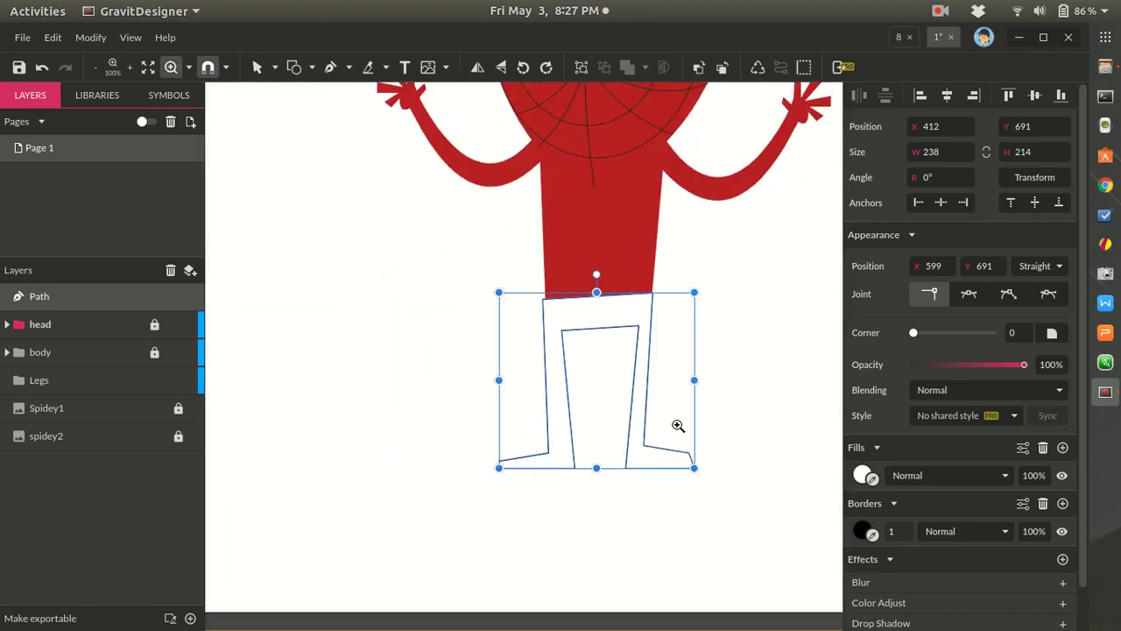
scroll(678, 426, up, 2)
key(h)
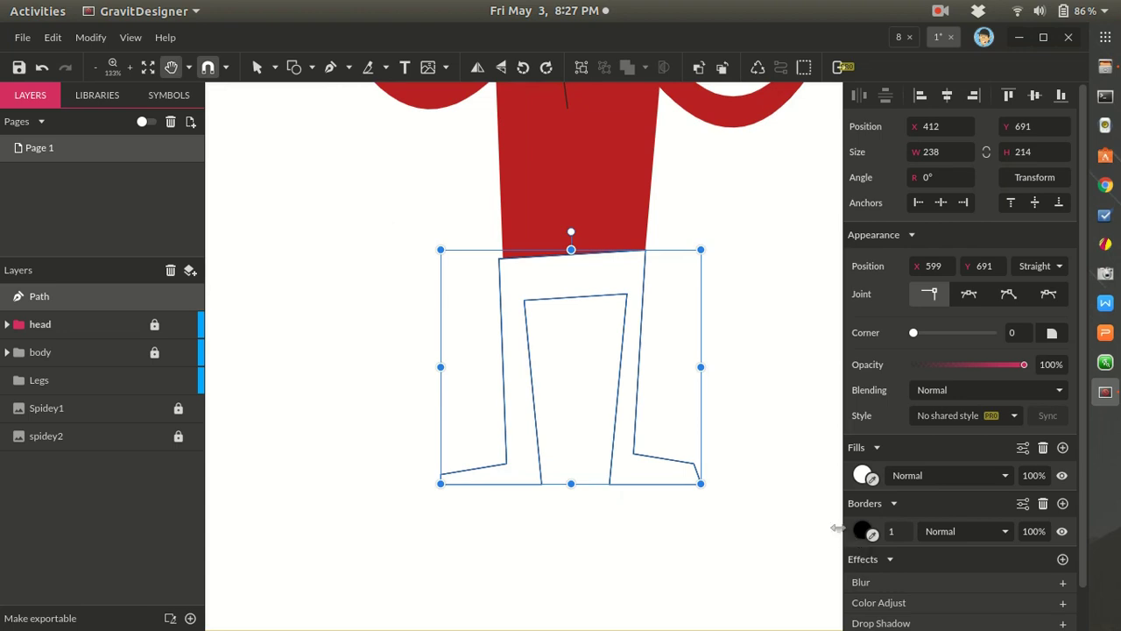
click(862, 475)
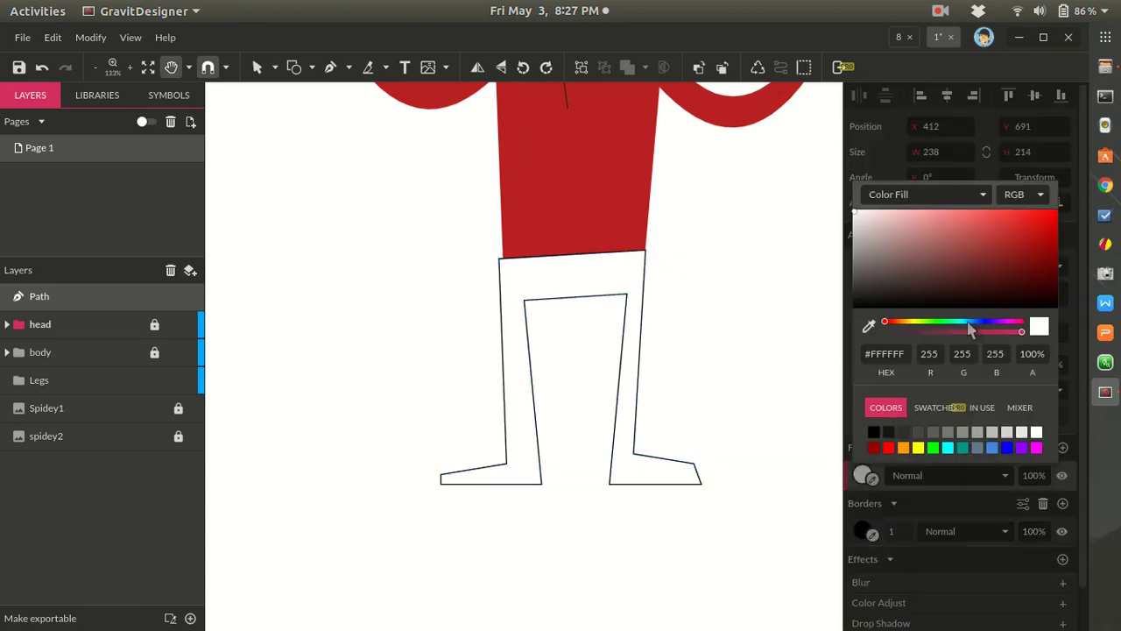
key(super)
click(967, 271)
key(super)
click(972, 270)
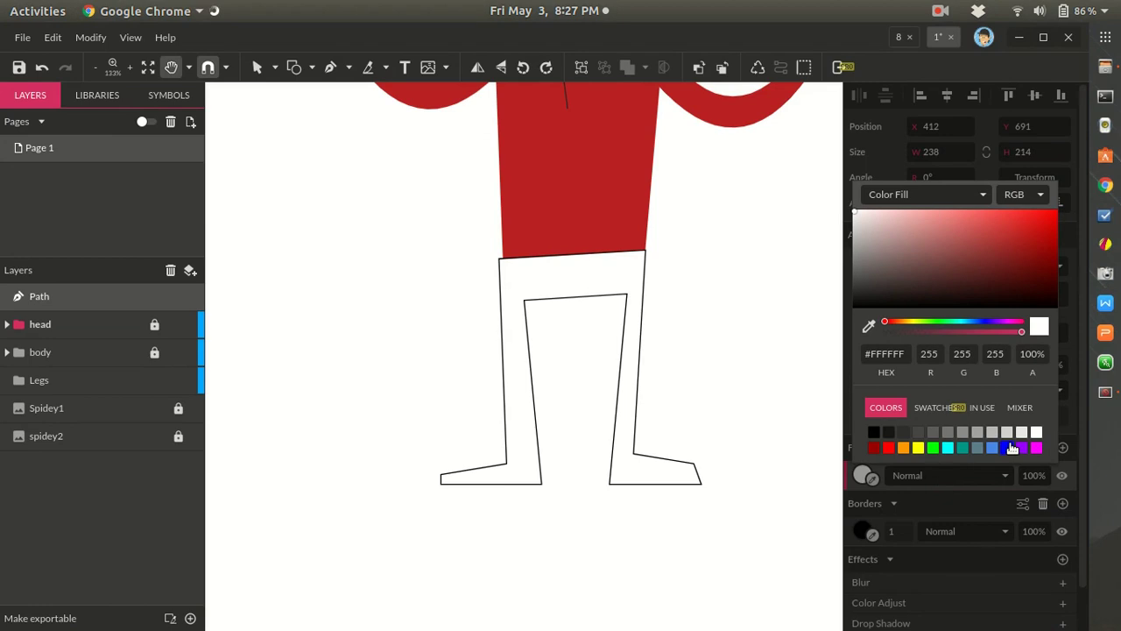
- Fill the legs with blue and darken it to navy #181851
click(1007, 449)
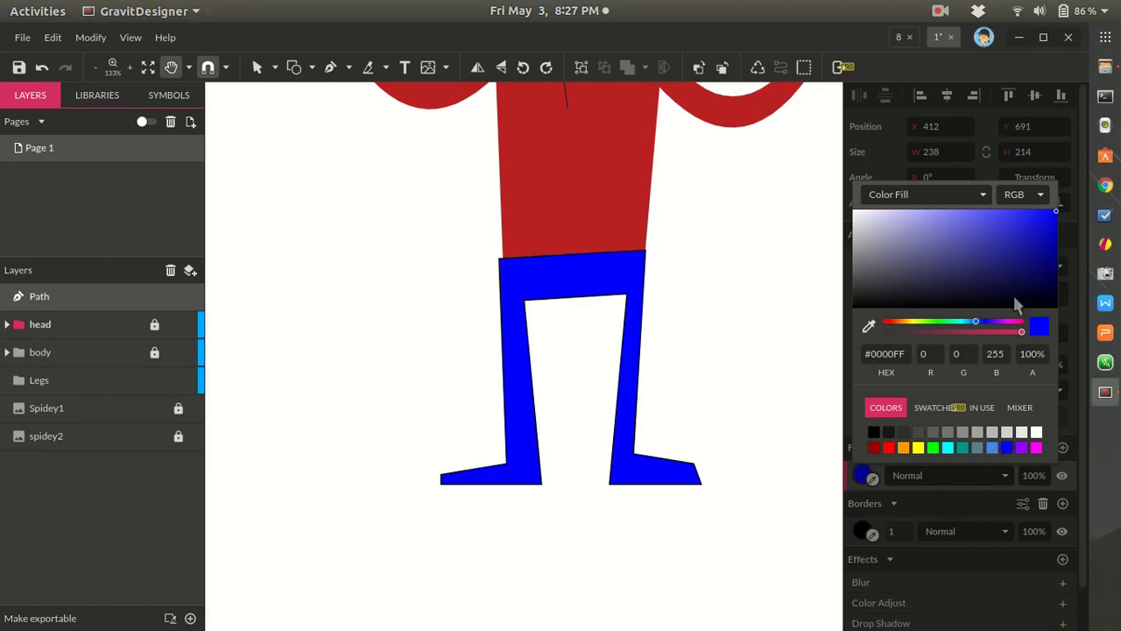
click(1020, 228)
drag(1021, 250, 998, 277)
click(1000, 286)
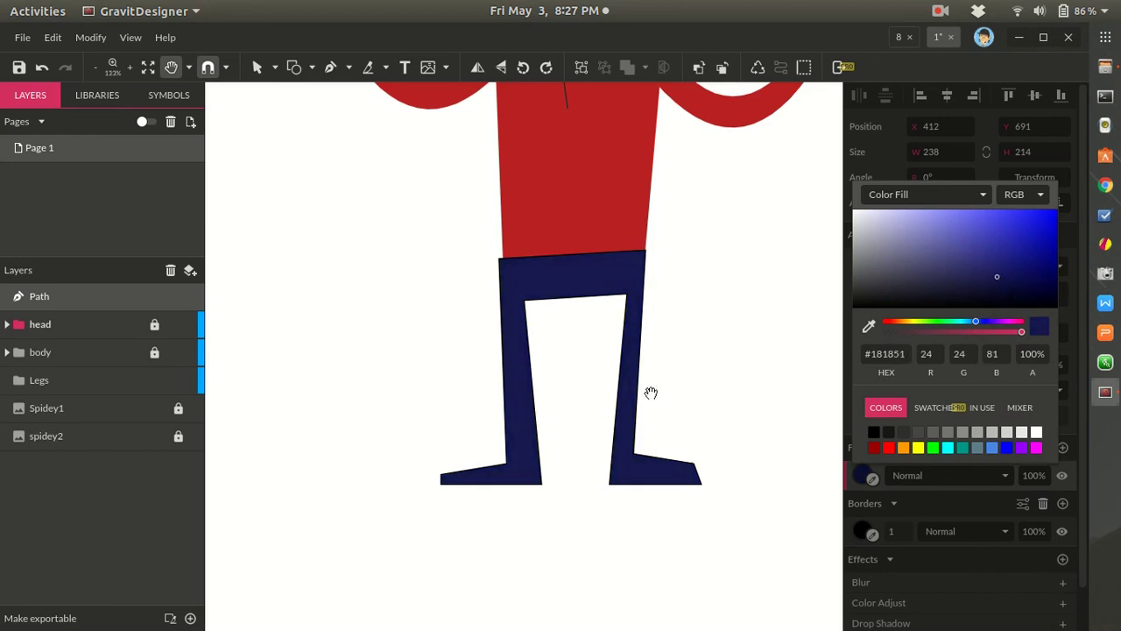
scroll(672, 392, down, 3)
key(ctrl+n)
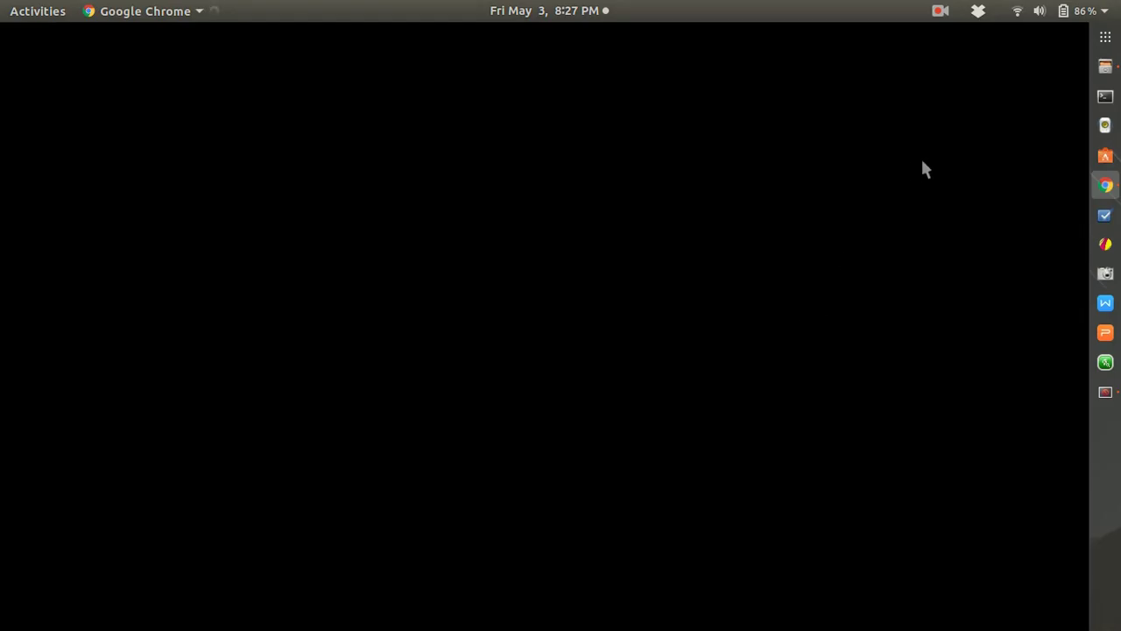
key(super)
click(690, 279)
click(724, 385)
click(723, 385)
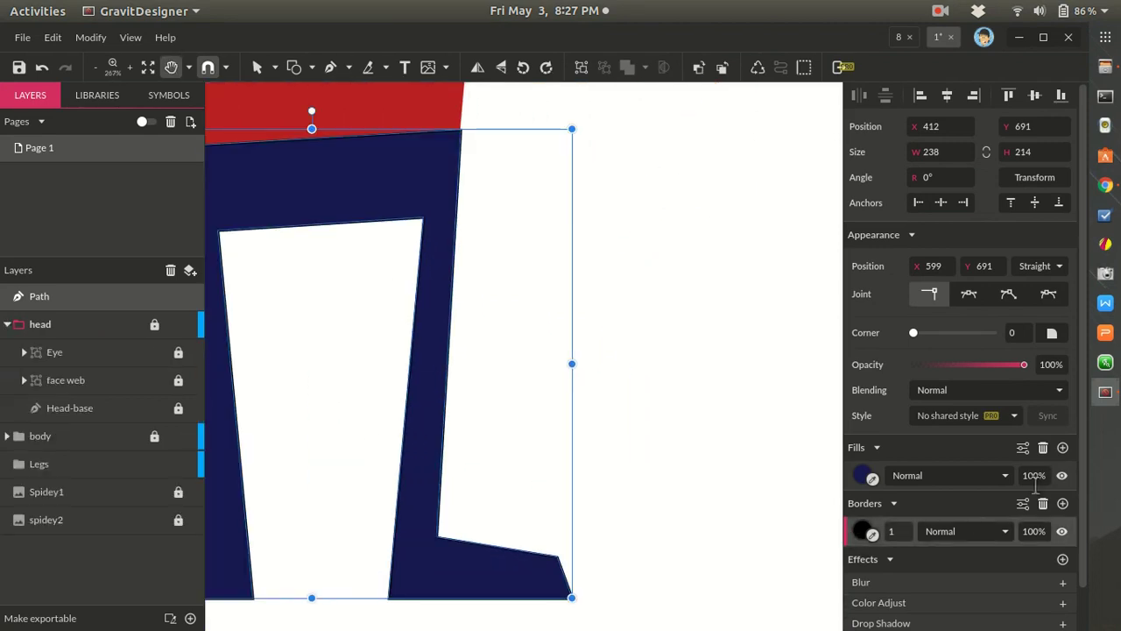
- Remove the black border from the navy legs path and deselect it
click(1043, 503)
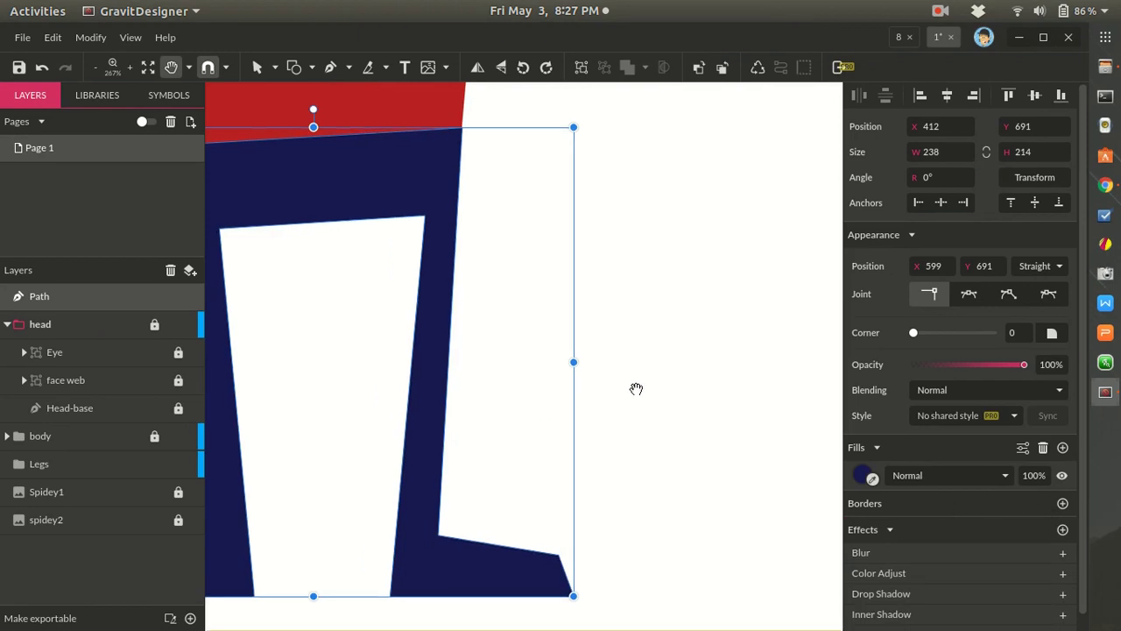
scroll(636, 380, down, 2)
scroll(636, 380, up, 1)
scroll(671, 346, down, 1)
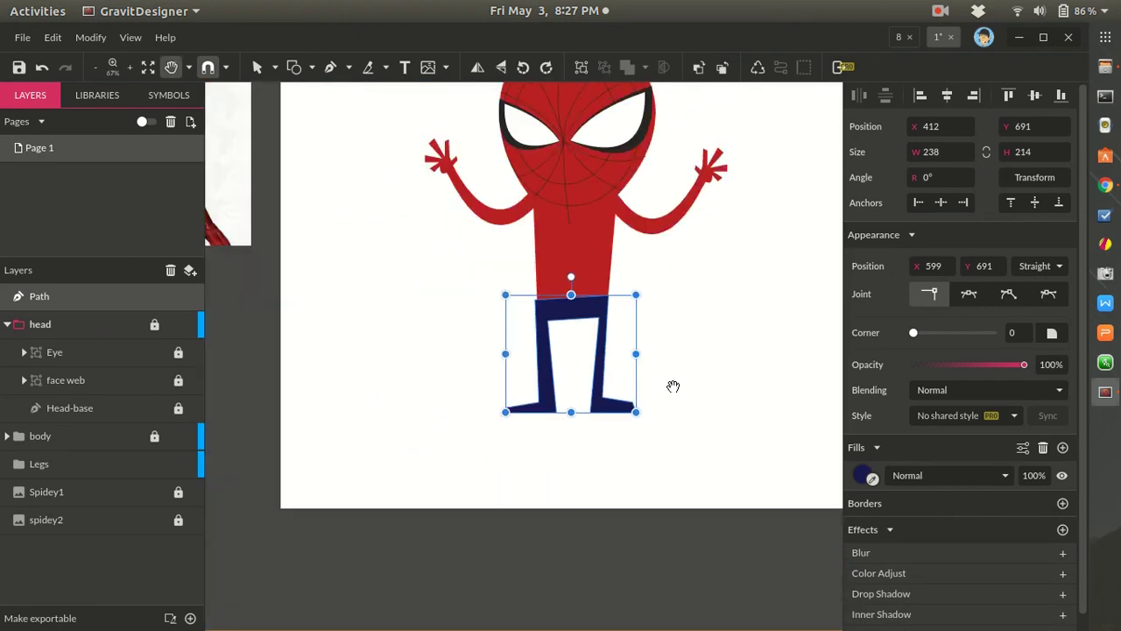
click(606, 456)
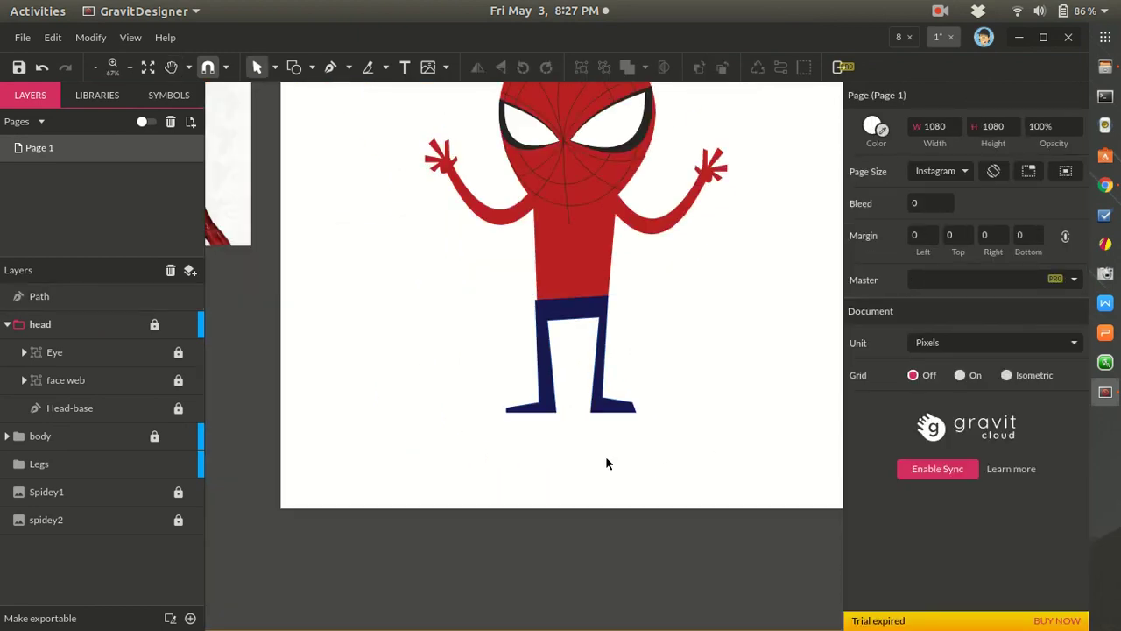
- Examine the shape of the borderless legs and feet up close
scroll(606, 455, up, 1)
scroll(606, 463, up, 1)
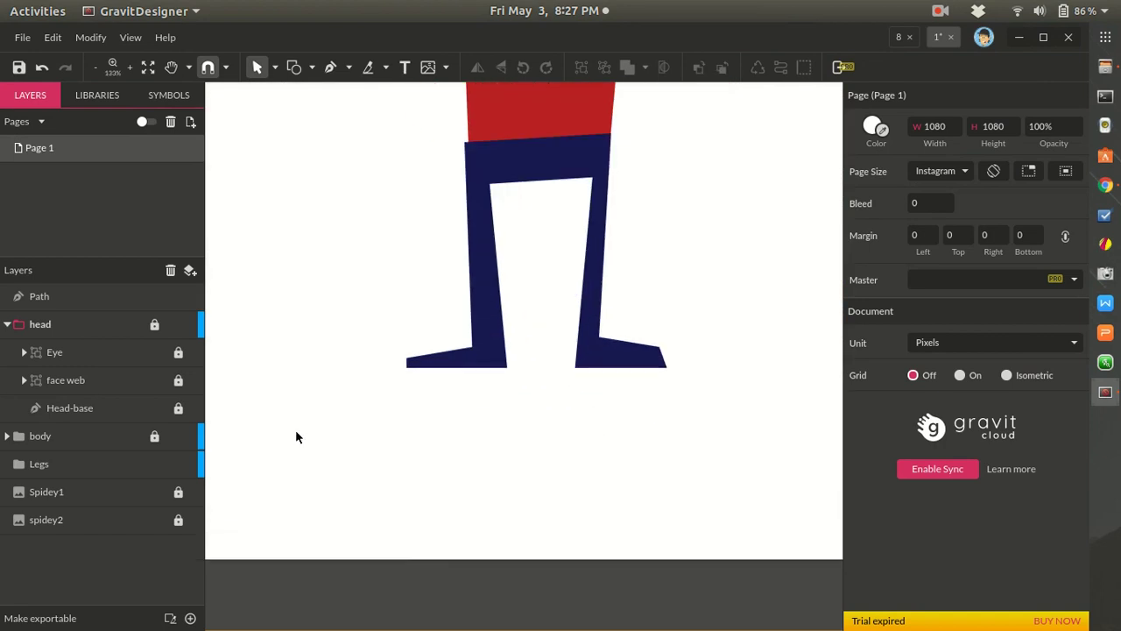
scroll(295, 438, up, 1)
scroll(359, 447, up, 1)
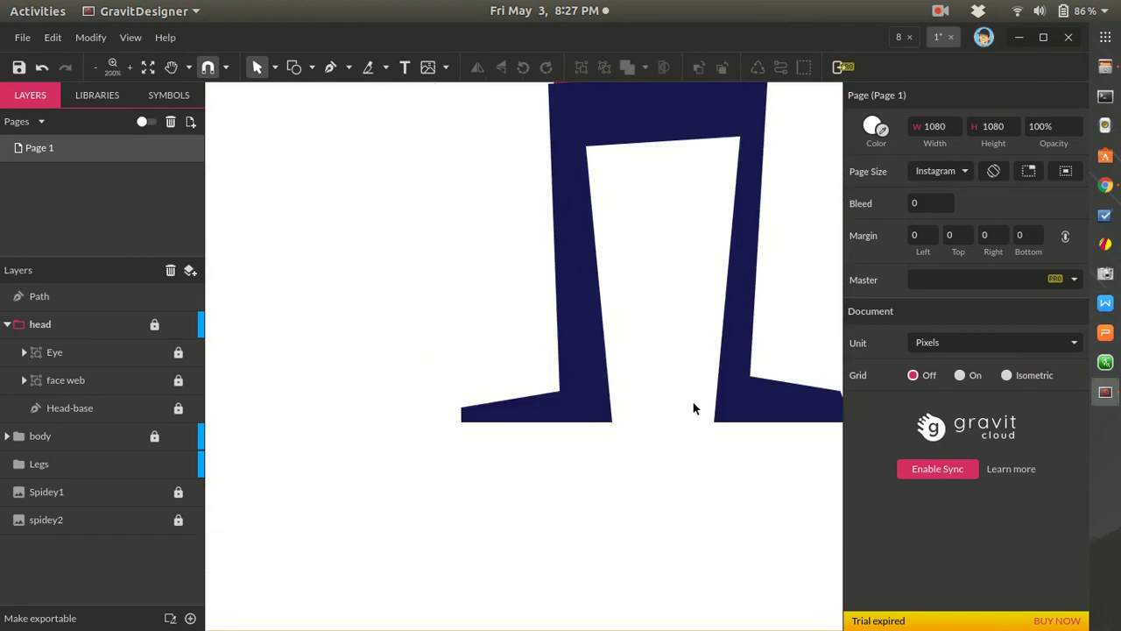
scroll(698, 406, down, 2)
scroll(691, 405, up, 1)
scroll(743, 408, up, 2)
scroll(745, 410, down, 2)
scroll(746, 408, up, 1)
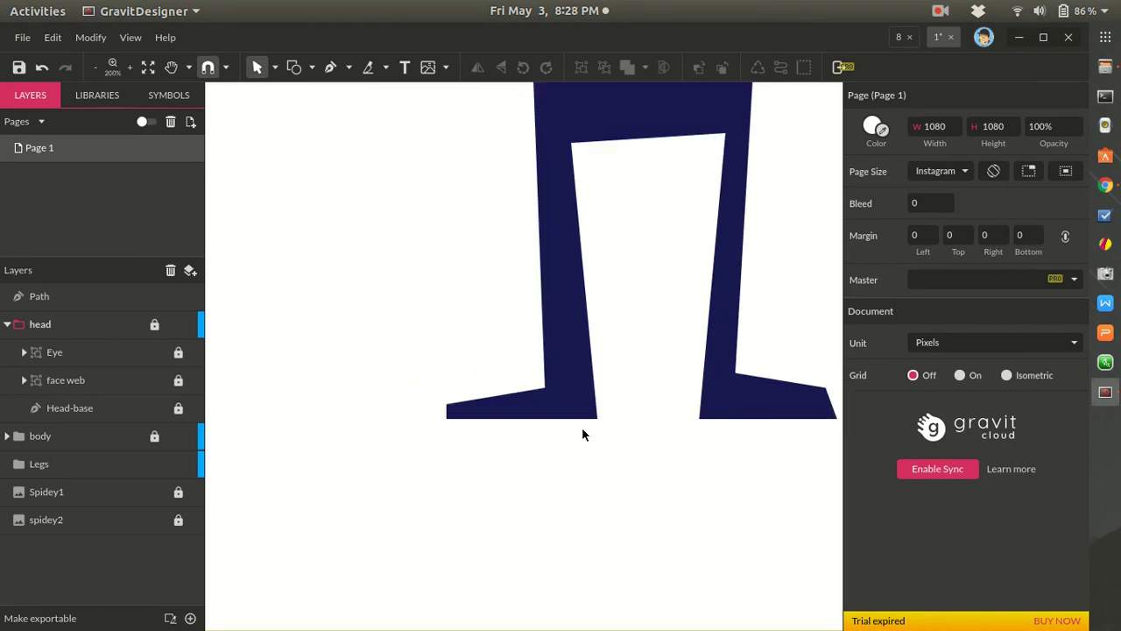
- Edit the legs path's points and raise the left foot's ankle point to Y 880
click(546, 389)
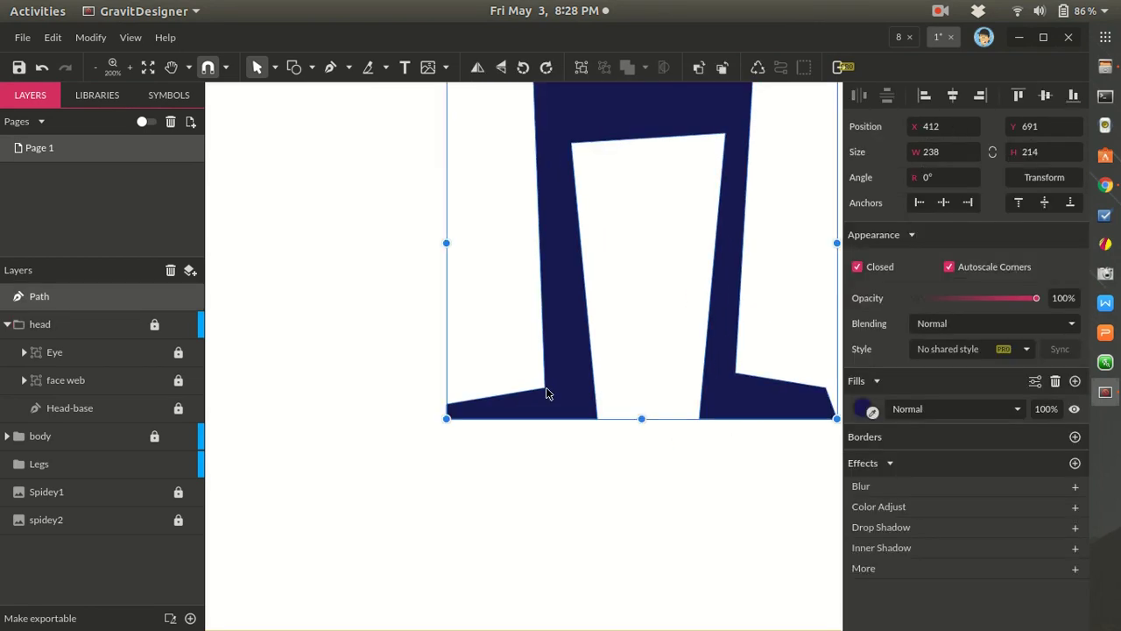
scroll(554, 391, down, 2)
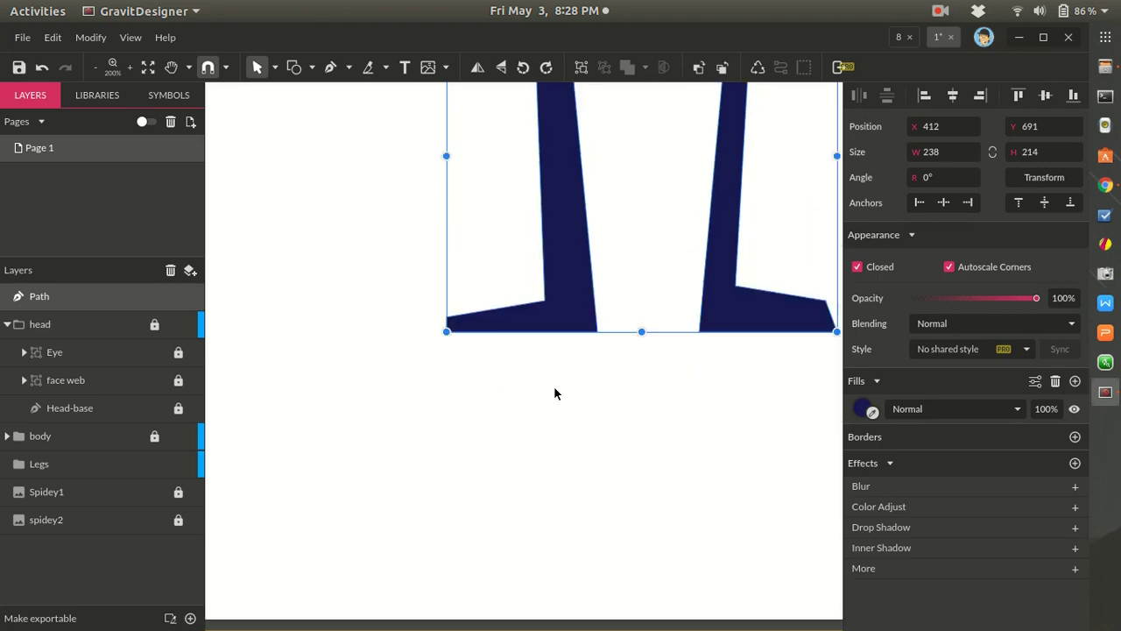
scroll(555, 392, up, 3)
double_click(554, 392)
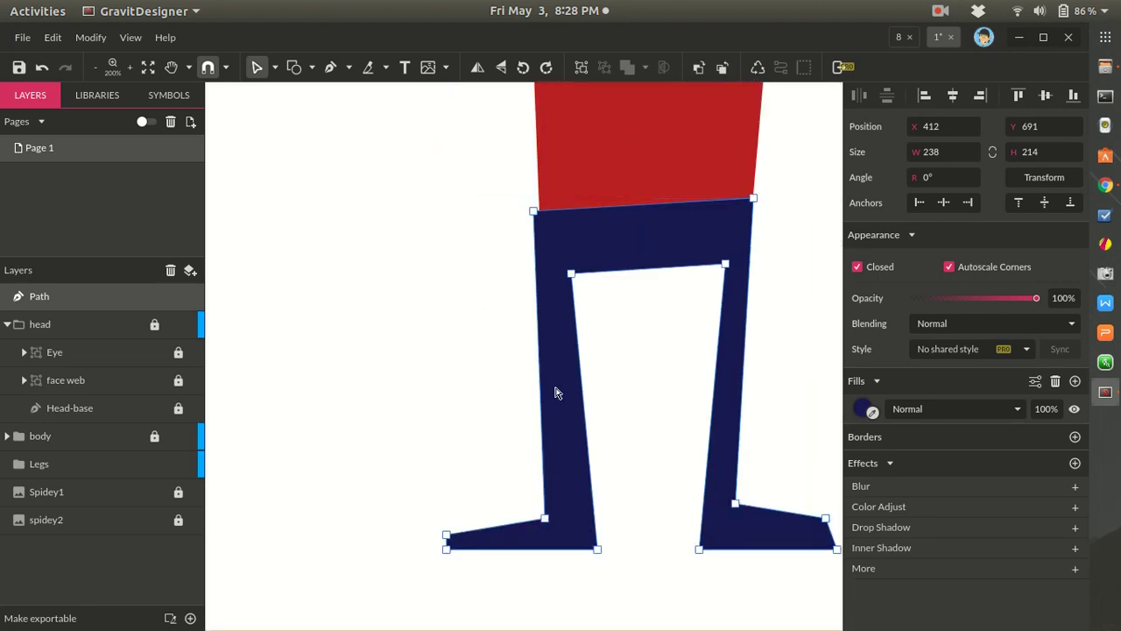
click(545, 518)
drag(545, 518, 545, 509)
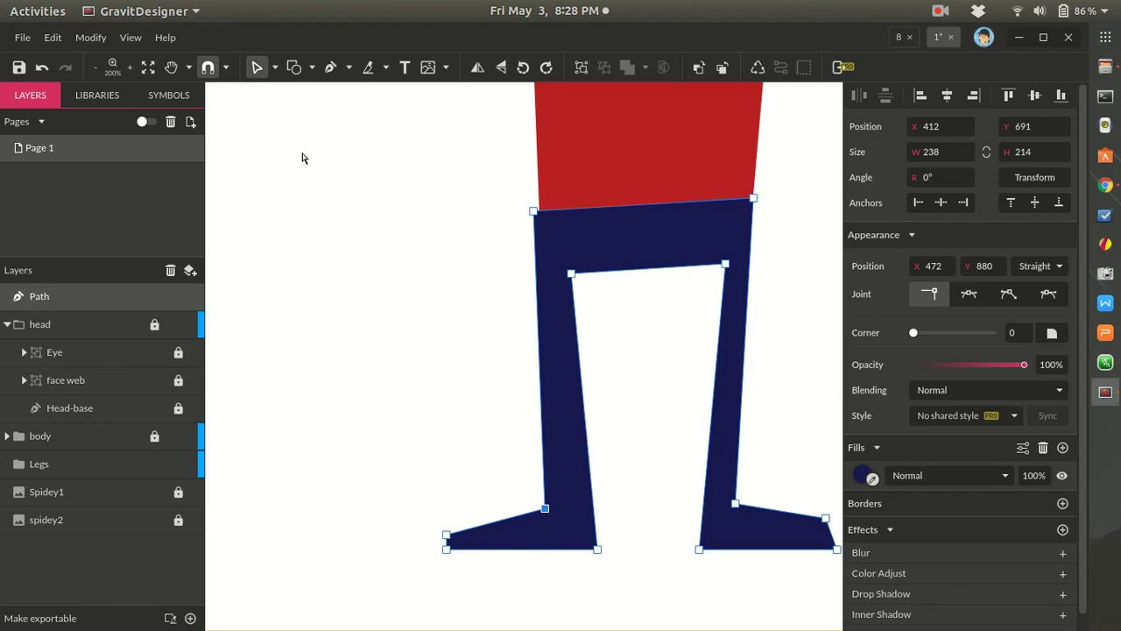
- Switch to the Pointer tool and back to Subselect while the legs path is selected
click(275, 69)
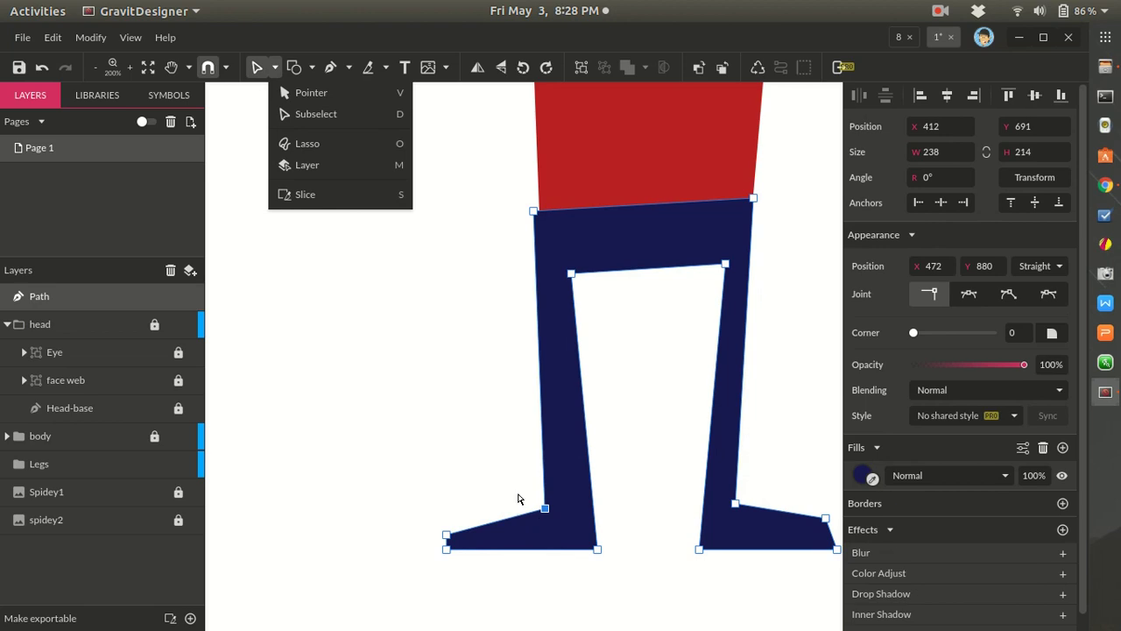
key(v)
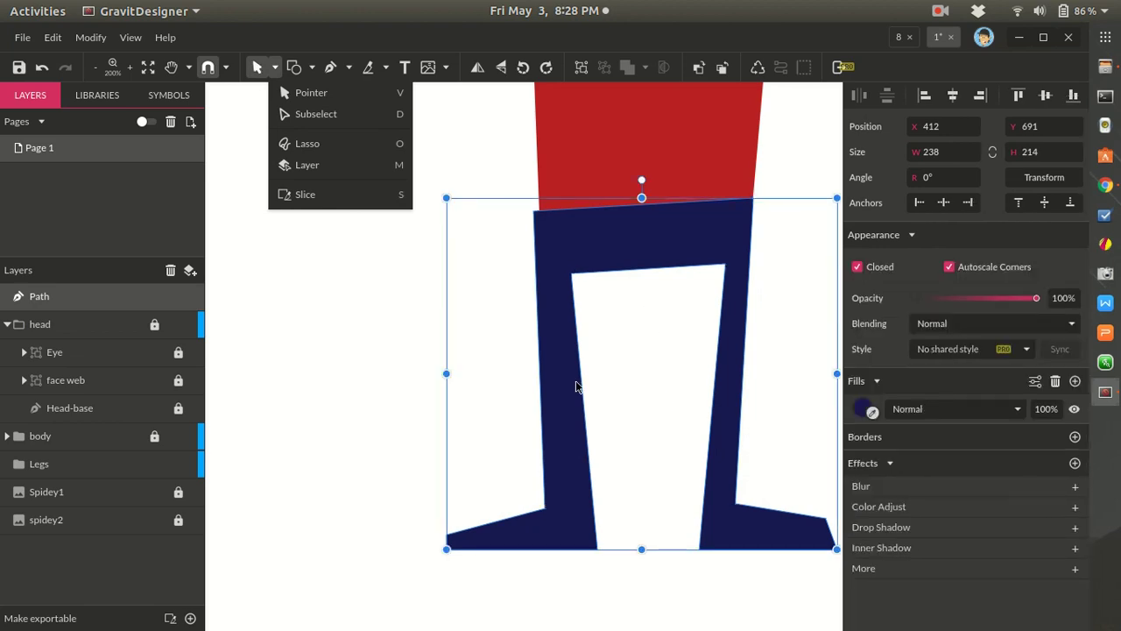
key(d)
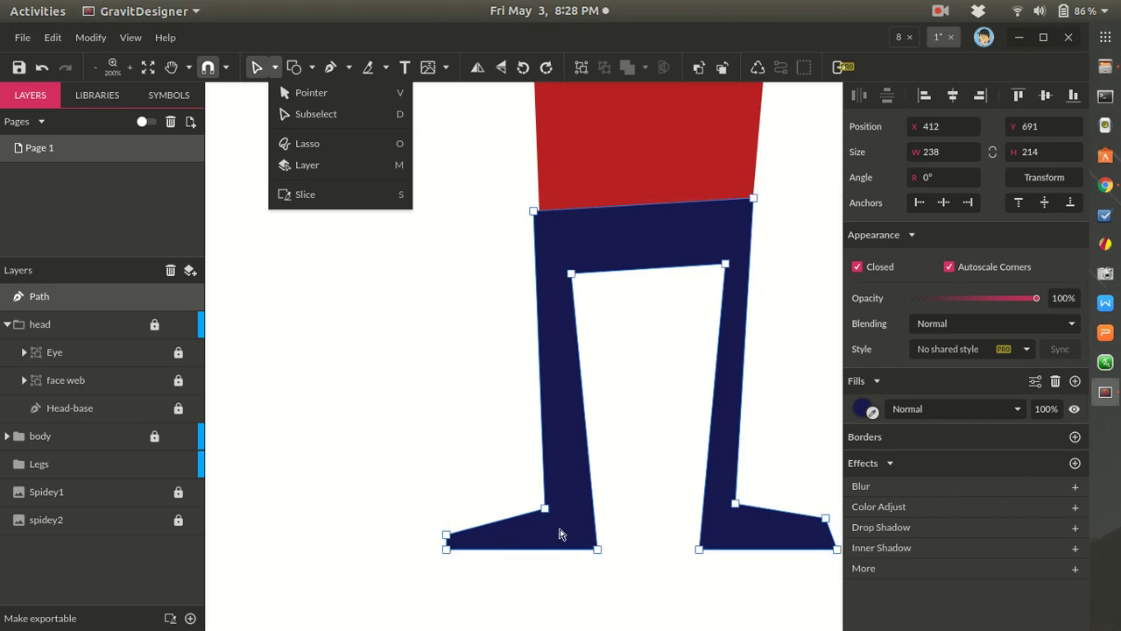
- Move the left foot's upper toe point inward and up to about X 418, Y 892, slanting the toe
scroll(523, 546, up, 3)
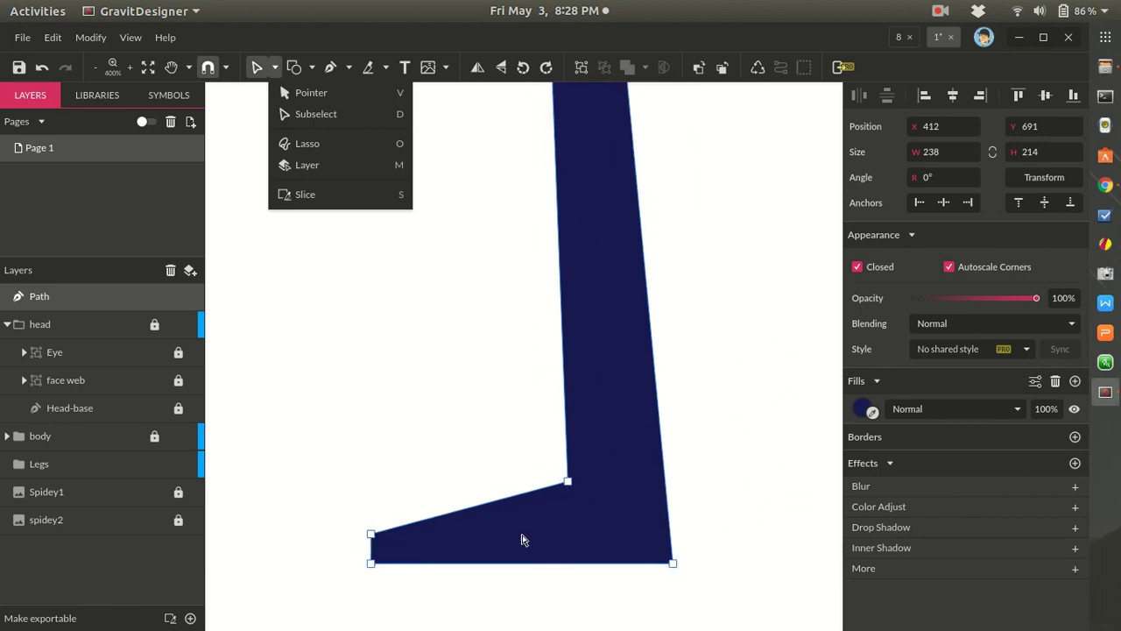
scroll(521, 539, down, 5)
scroll(521, 537, up, 3)
scroll(521, 534, down, 5)
scroll(526, 533, up, 1)
scroll(547, 533, up, 3)
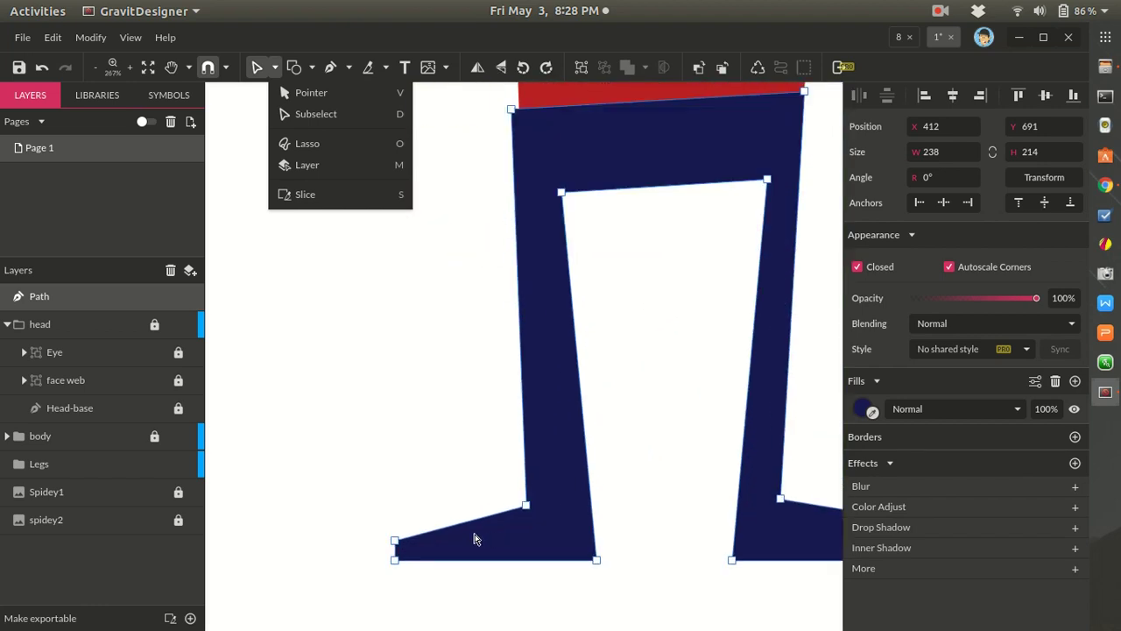
drag(397, 542, 413, 541)
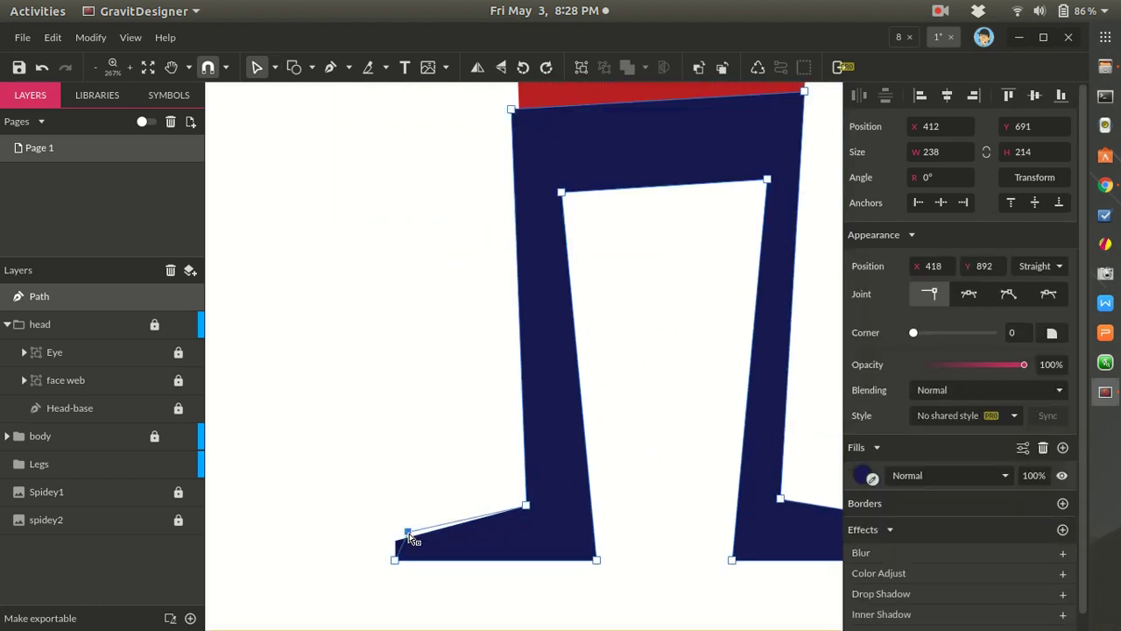
click(396, 490)
- Nudge the left foot's upper toe point slightly higher and check the whole figure
scroll(396, 490, down, 3)
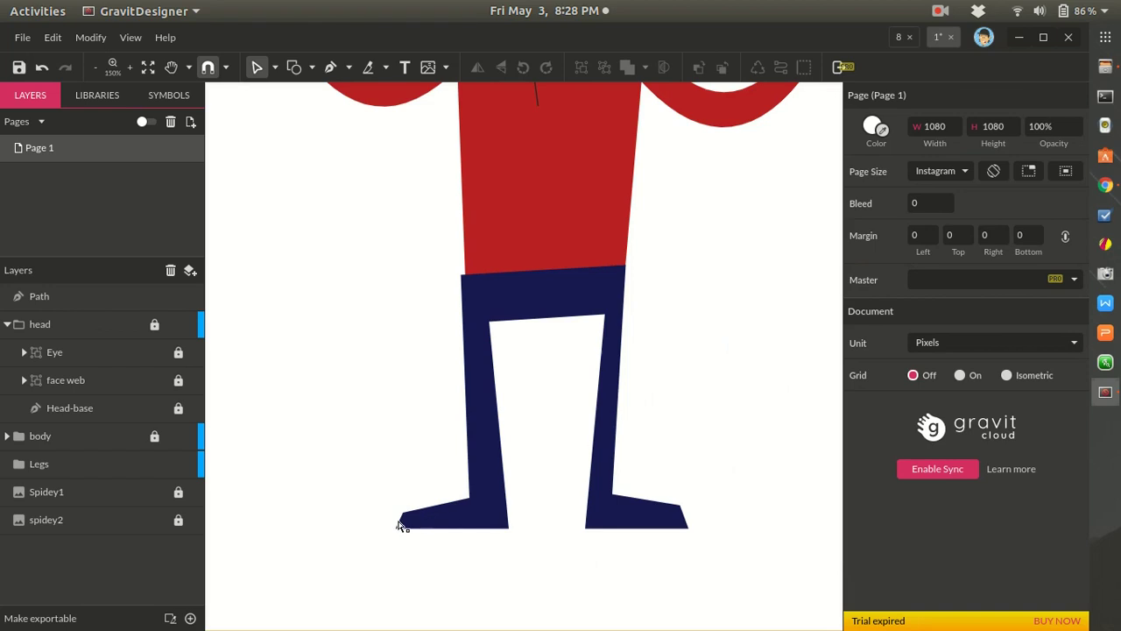
scroll(399, 525, up, 3)
click(405, 507)
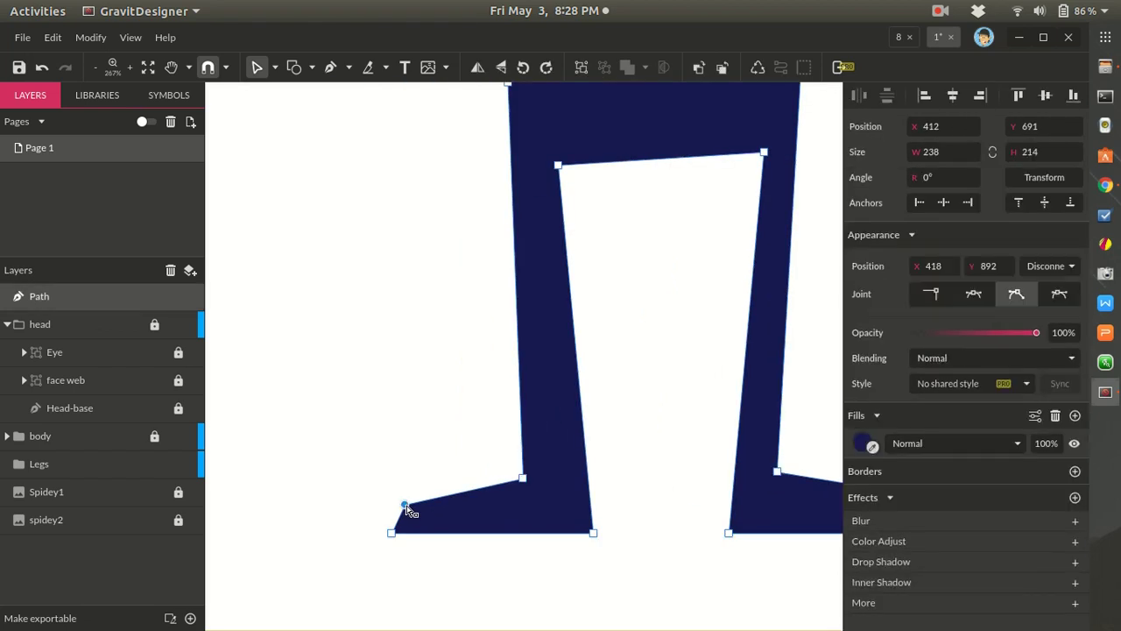
drag(405, 506, 409, 500)
click(448, 461)
scroll(448, 461, down, 3)
scroll(456, 468, down, 2)
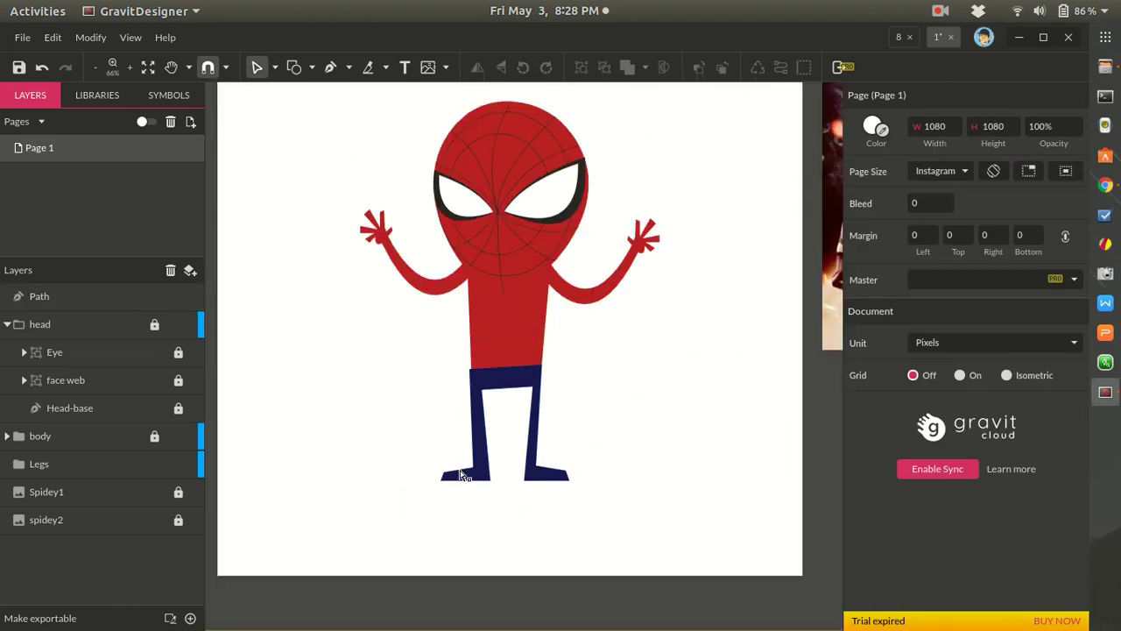
- Select both toe points of the left foot and lower them together, making the legs path 220 px high
scroll(462, 473, up, 2)
scroll(461, 473, down, 4)
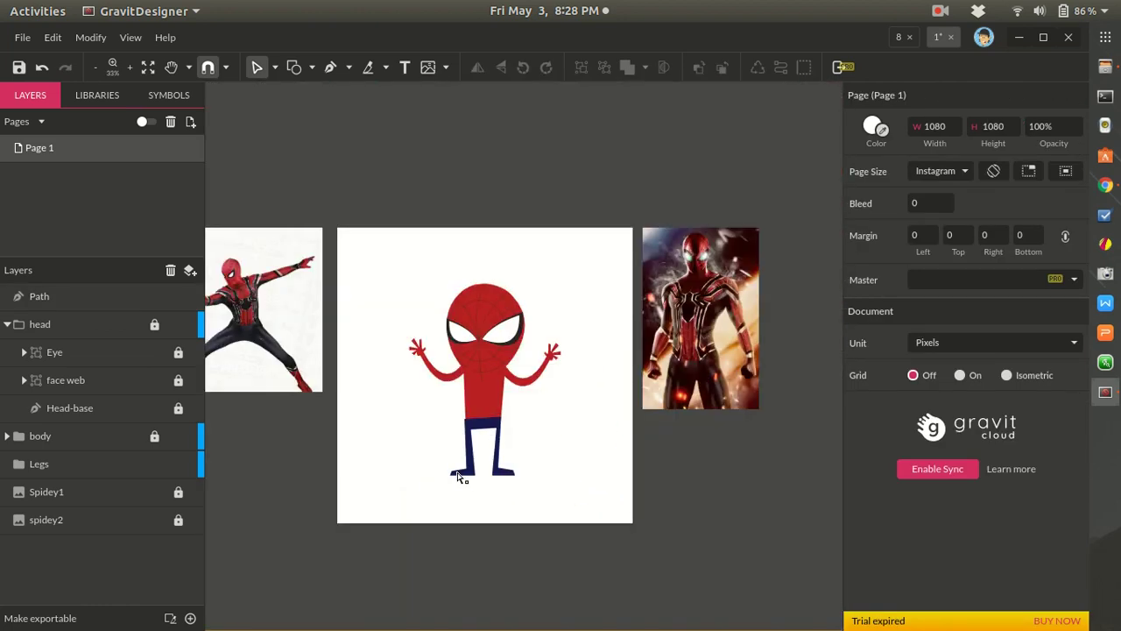
scroll(457, 475, up, 3)
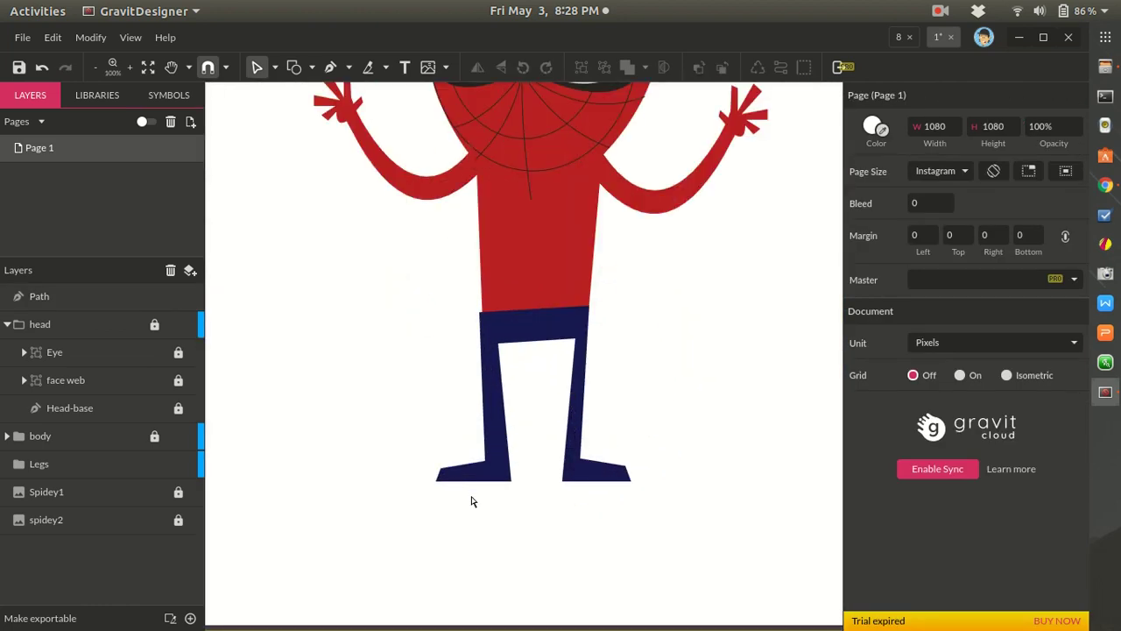
scroll(471, 501, up, 2)
drag(382, 426, 399, 475)
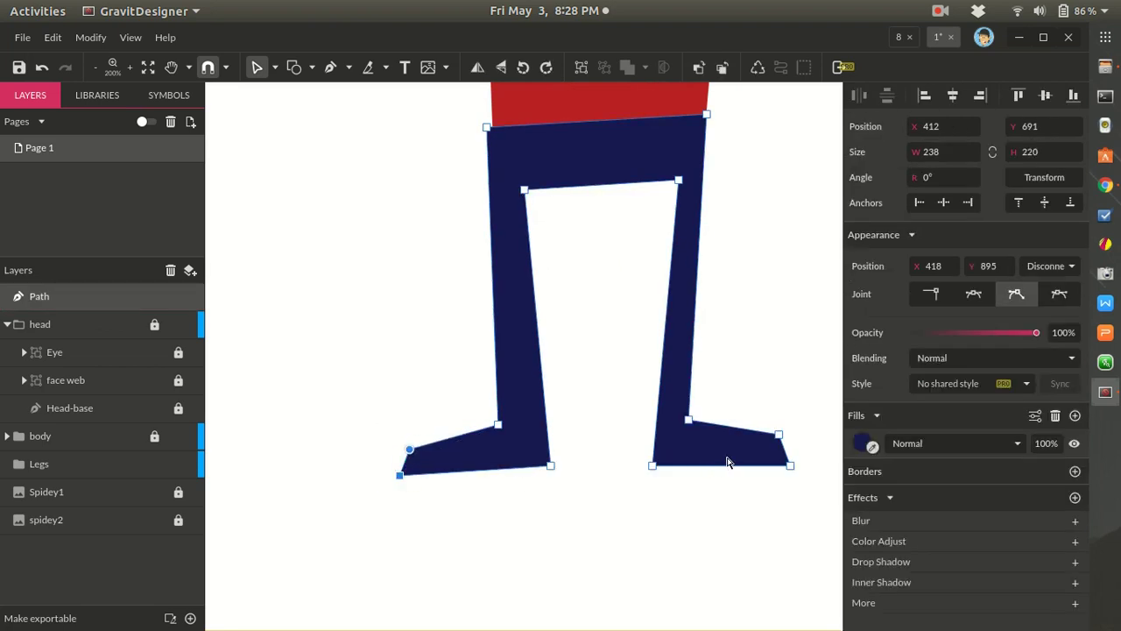
key(Escape)
- Lower both toe points of the right foot to the same level as the left foot's toe
double_click(758, 431)
drag(762, 414, 790, 475)
key(Escape)
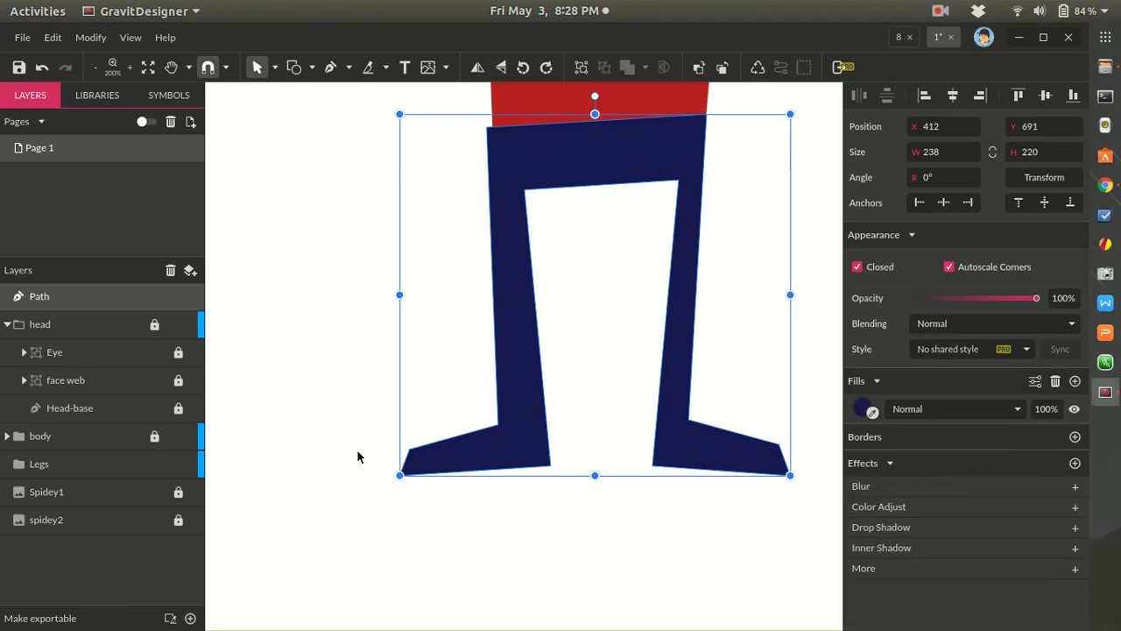
- Lower the left foot's two toe points a little further, making the legs path 223 px high
click(371, 437)
drag(372, 435, 409, 473)
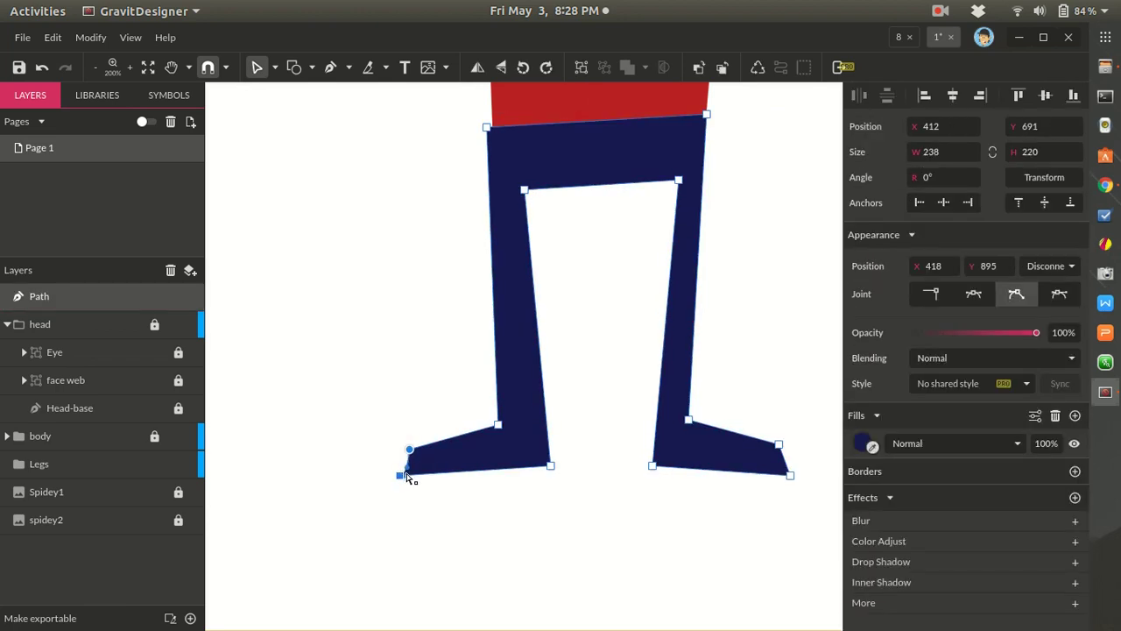
drag(399, 478, 400, 481)
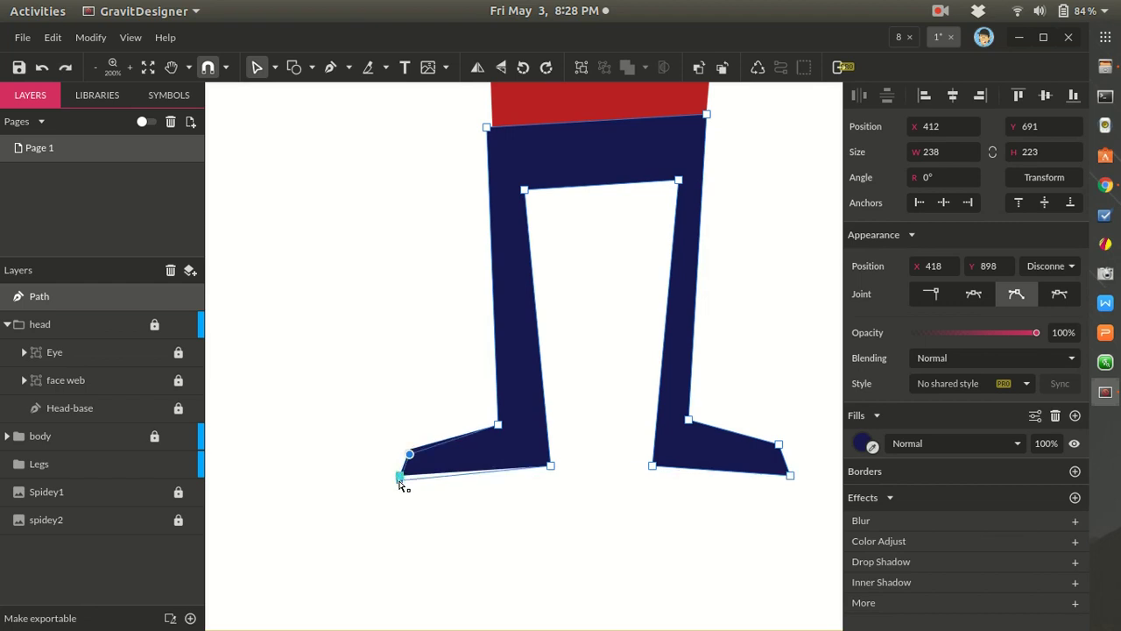
click(513, 508)
key(ctrl+0)
scroll(514, 508, down, 1)
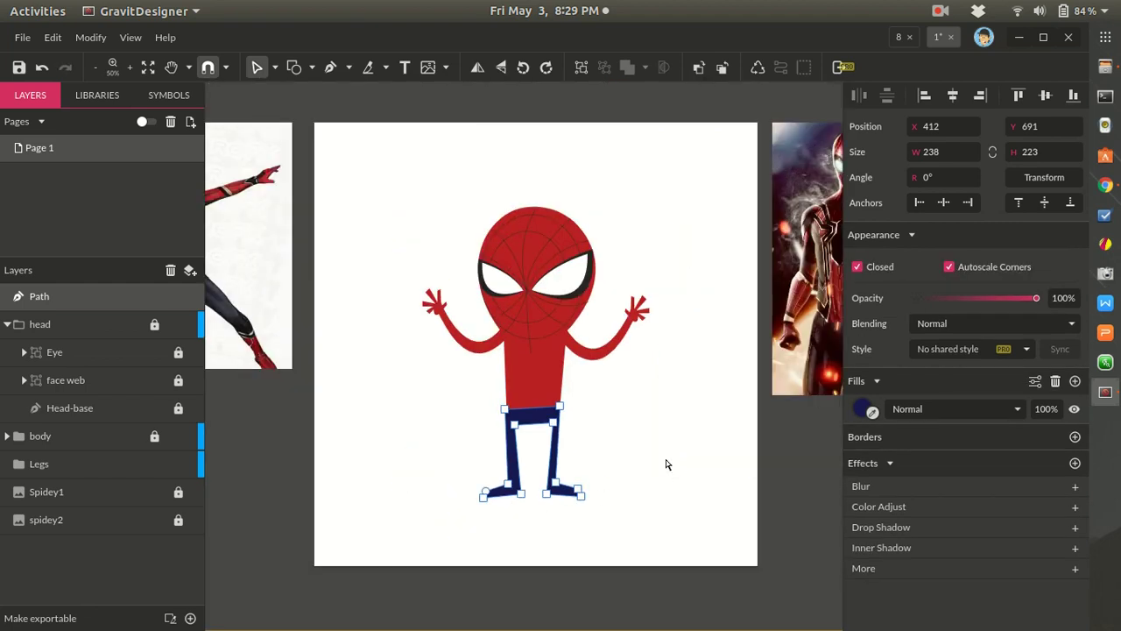
- Move the left waist corner of the legs path inward to X 469, toward the torso's side edge
scroll(518, 477, up, 2)
click(520, 425)
scroll(517, 429, up, 3)
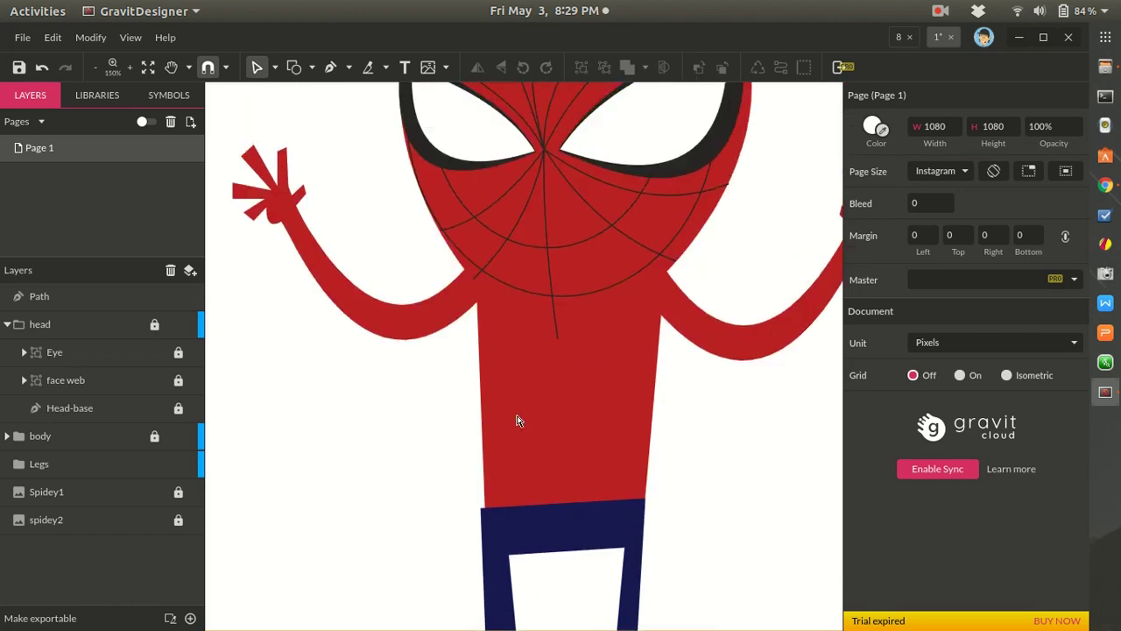
scroll(507, 500, up, 3)
click(484, 389)
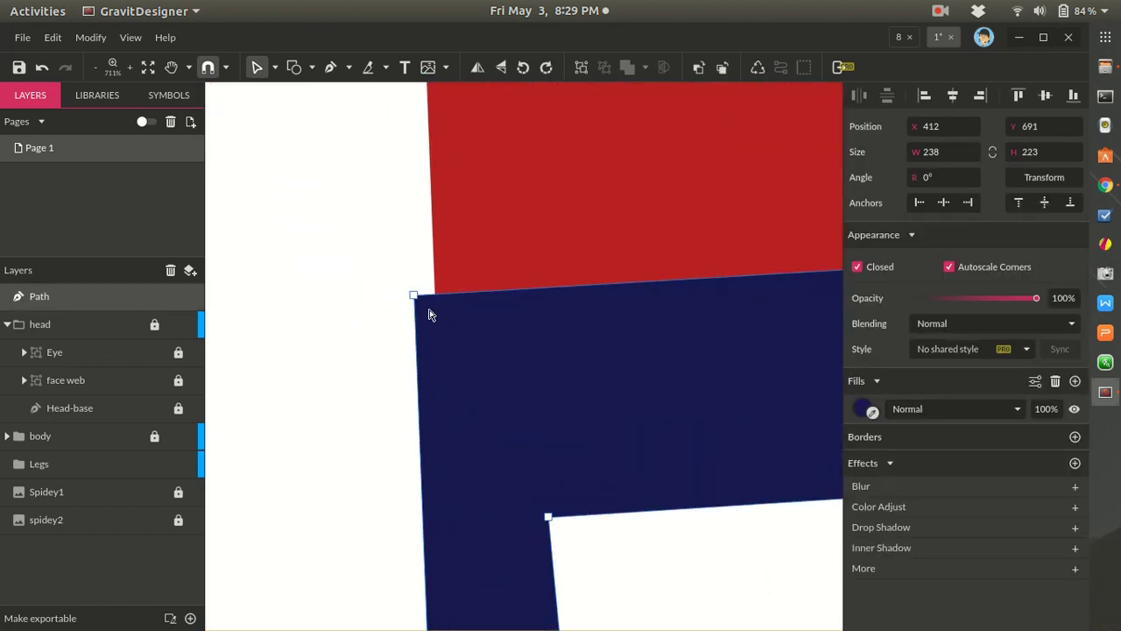
click(415, 296)
key(Right)
key(Right)
key(Right)
key(Right)
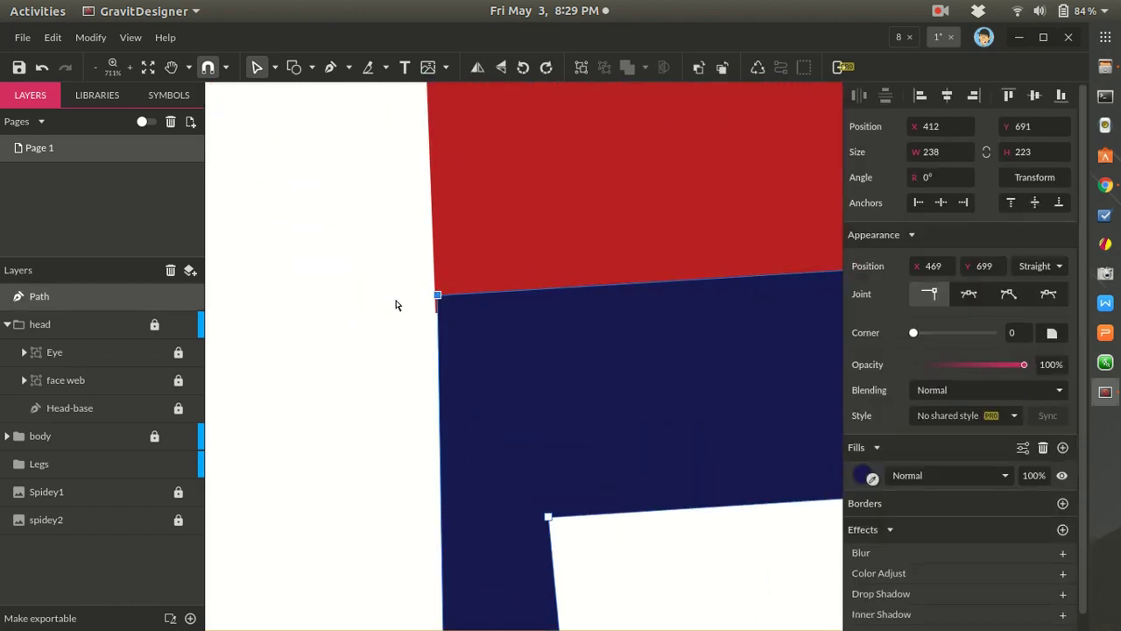
key(Escape)
- Shift the left waist corner slightly back outward so it covers the torso's lower corner, and deselect the path
click(438, 295)
scroll(438, 298, up, 7)
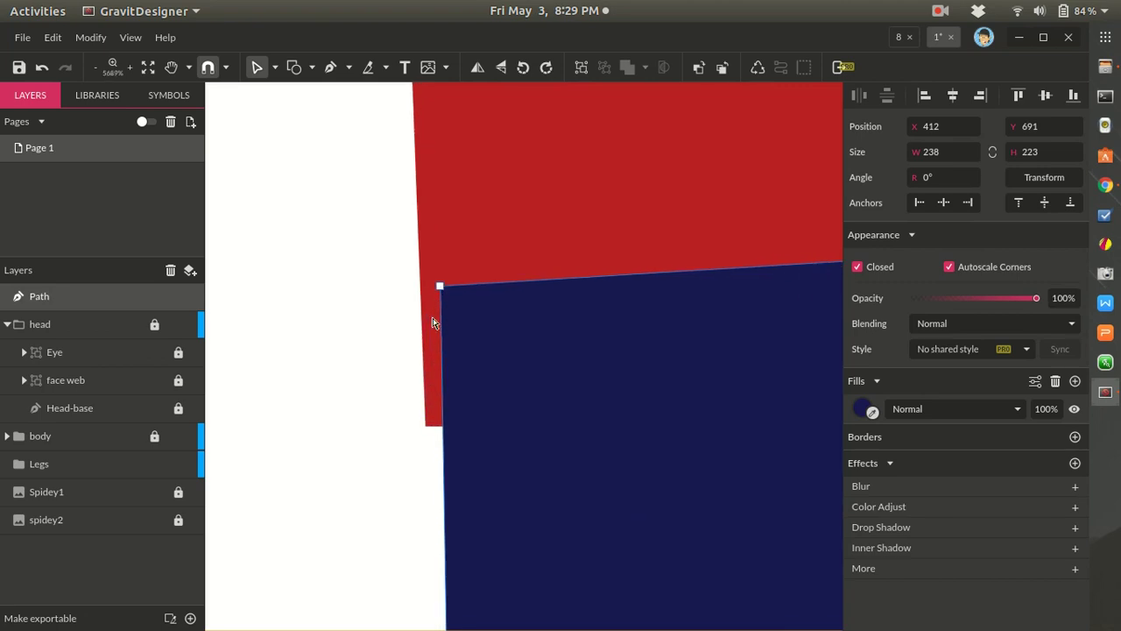
mouse_move(443, 290)
mouse_down()
mouse_move(418, 310)
mouse_move(420, 418)
mouse_move(429, 300)
mouse_up()
key(Escape)
key(Escape)
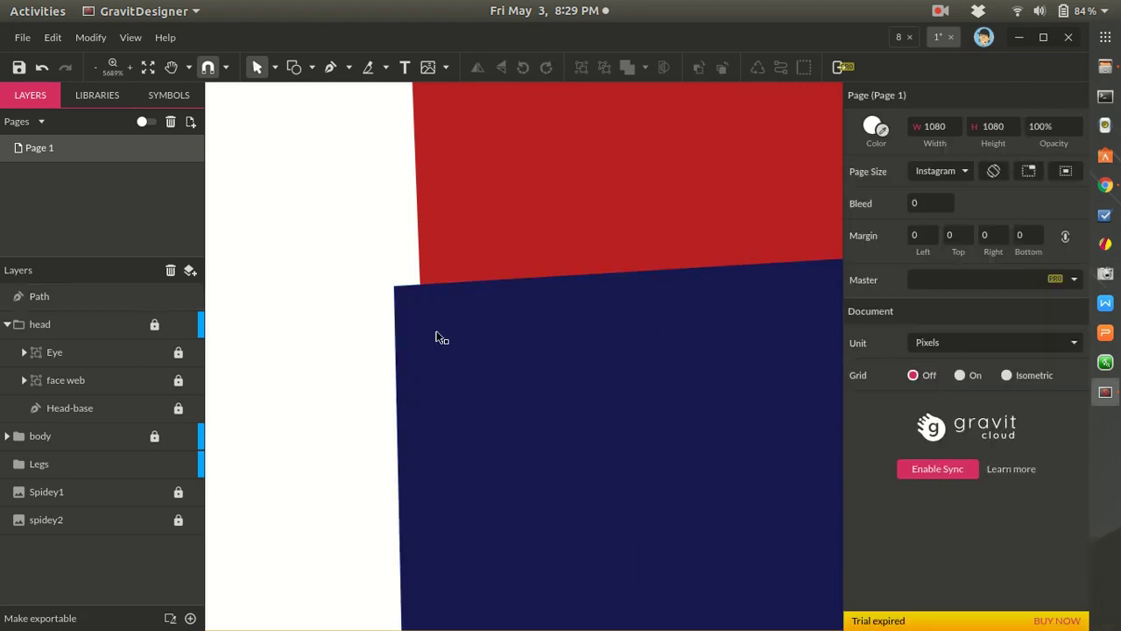
- Lower the upper right corner of the gap between the legs so the gap's upper edge is nearly level
scroll(438, 310, down, 4)
scroll(458, 342, down, 5)
scroll(668, 356, up, 3)
scroll(672, 401, down, 3)
click(670, 408)
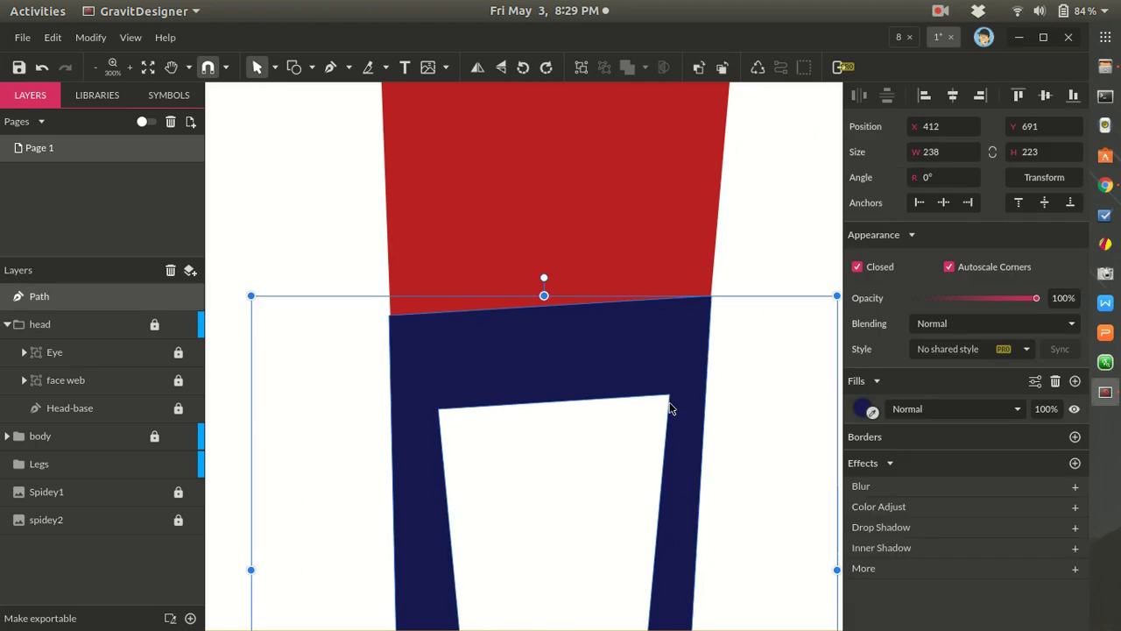
double_click(673, 400)
click(670, 406)
click(747, 393)
scroll(718, 412, down, 4)
scroll(639, 444, up, 3)
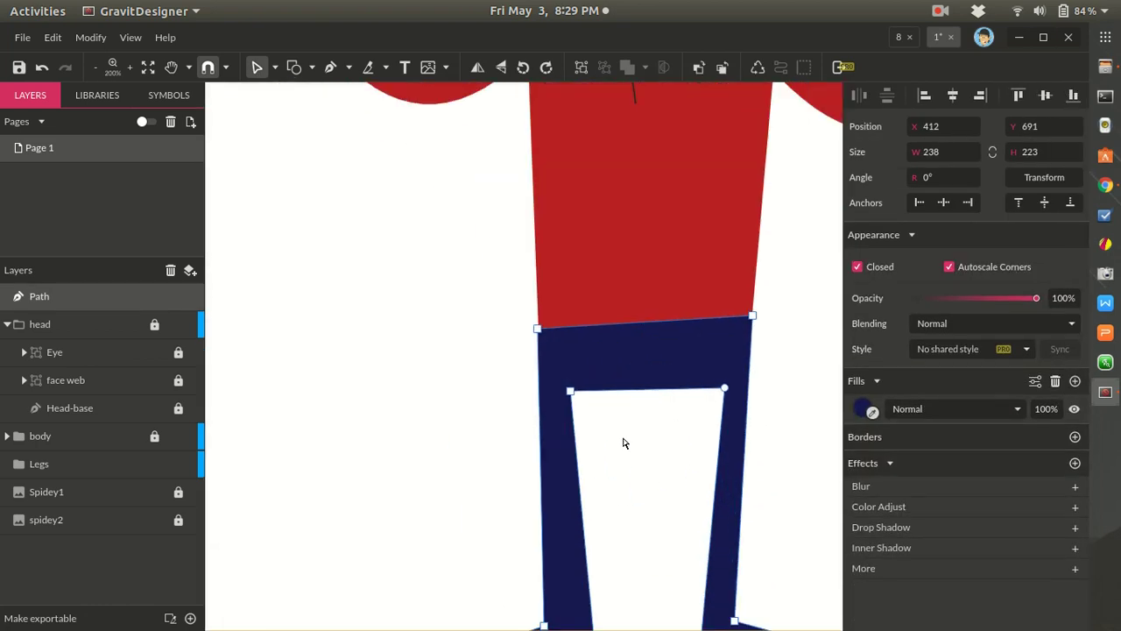
- Try to narrow the gap between the legs by moving its upper left corner to X 520 and its upper right corner inward
click(572, 393)
drag(571, 392, 622, 393)
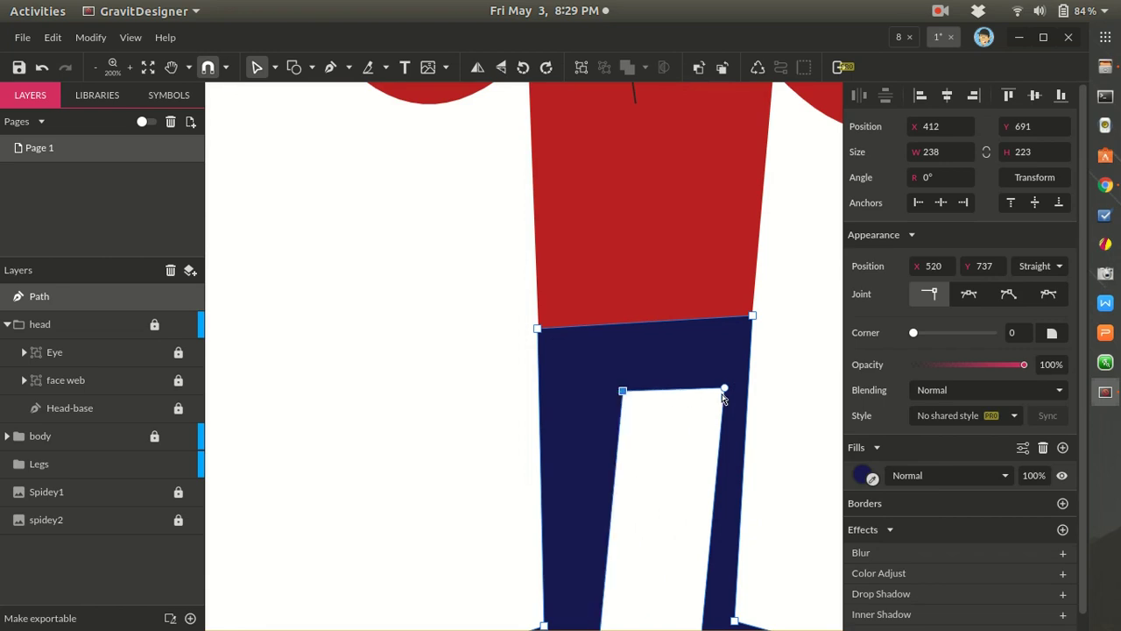
click(725, 390)
drag(725, 389, 679, 407)
key(ctrl+z)
scroll(669, 394, up, 1)
scroll(769, 432, down, 5)
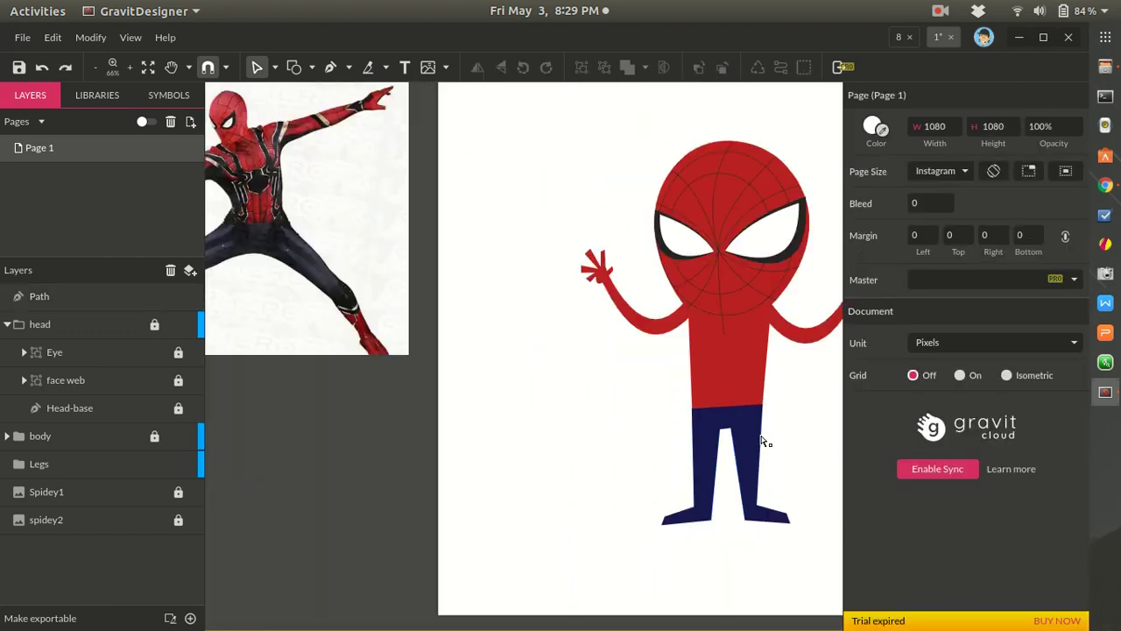
scroll(761, 437, up, 3)
key(Tab)
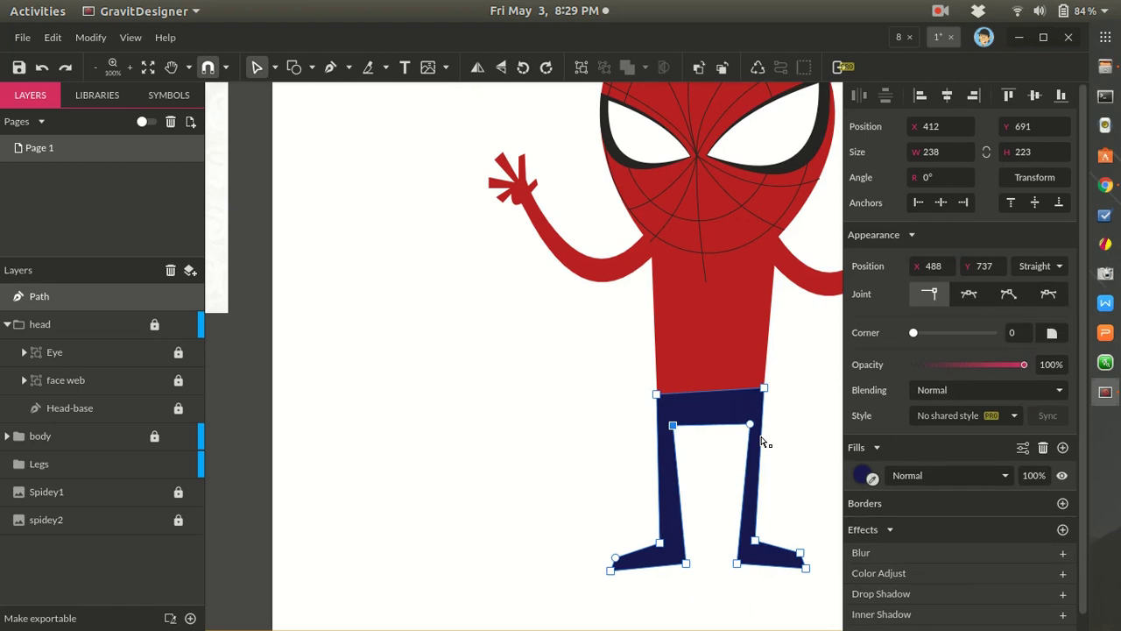
- Move the leg gap's upper left corner slightly inward and its upper right corner to X 577
scroll(710, 468, up, 3)
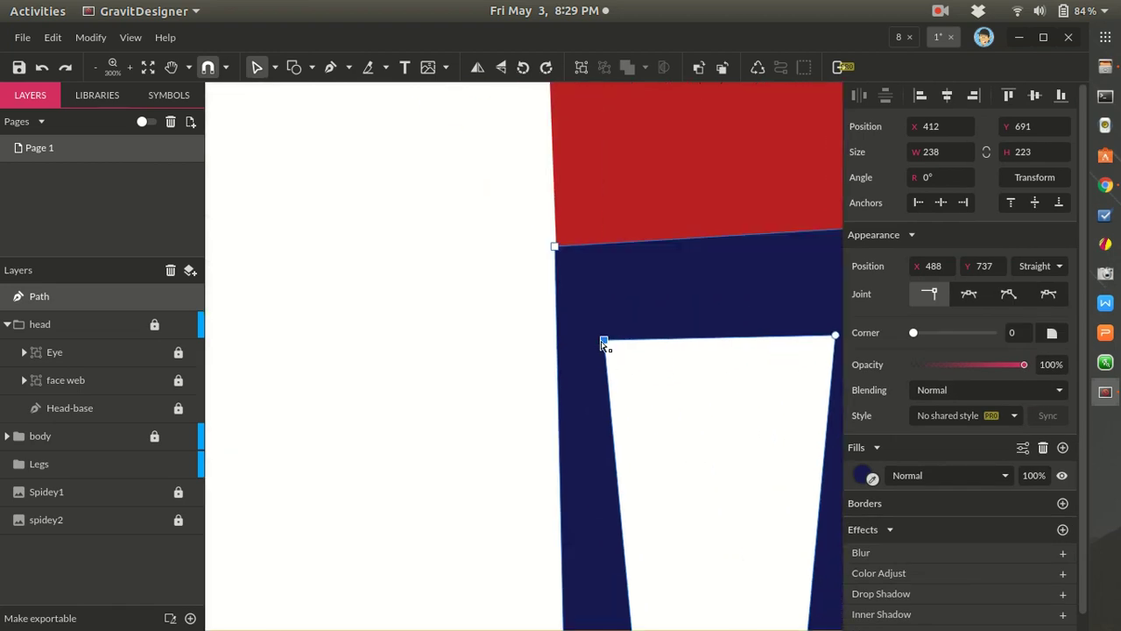
drag(604, 341, 618, 339)
click(836, 338)
drag(838, 340, 826, 337)
click(731, 426)
key(ctrl+z)
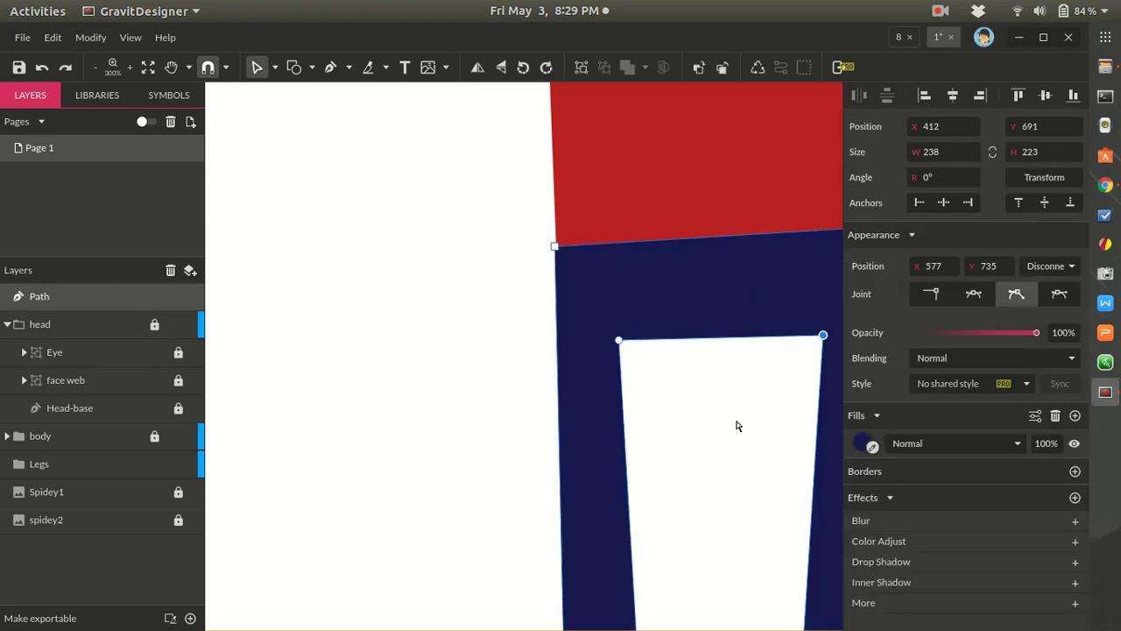
- Move the inner heel corners of the legs path to X 486 on the left foot and X 577 on the right foot
scroll(740, 426, down, 3)
drag(692, 589, 677, 589)
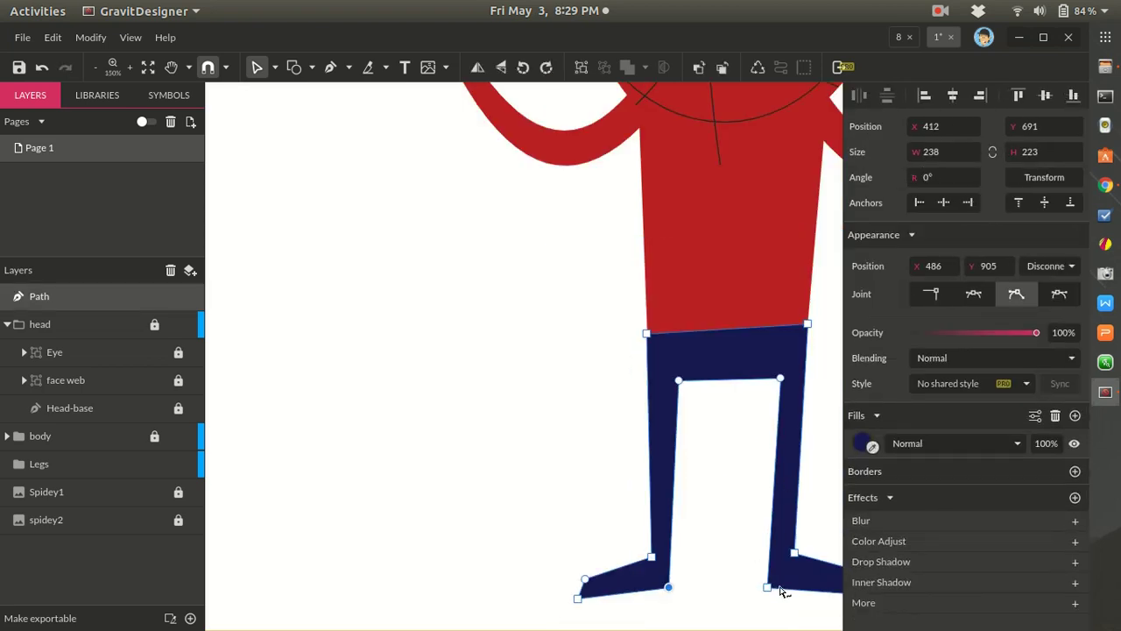
drag(771, 593, 782, 589)
key(Escape)
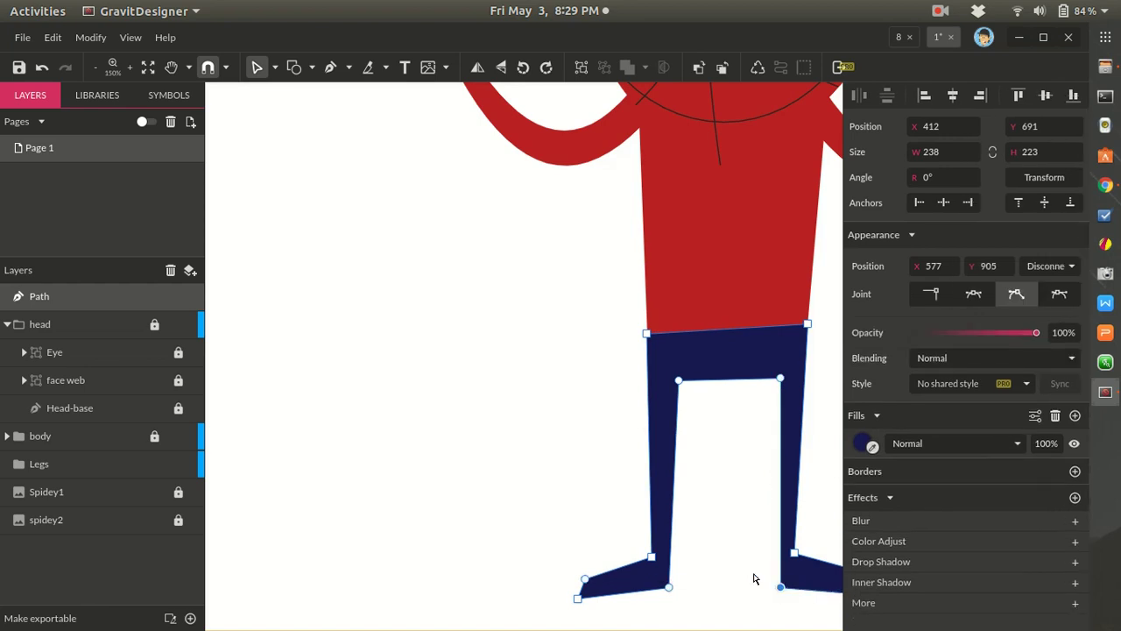
key(Escape)
- Examine the whole figure's leg proportions and the boots in the Spider-Man reference image
scroll(775, 578, down, 4)
scroll(771, 569, down, 3)
scroll(771, 569, up, 7)
scroll(771, 569, down, 5)
scroll(771, 569, up, 5)
scroll(771, 570, down, 4)
scroll(771, 570, down, 3)
scroll(727, 579, up, 2)
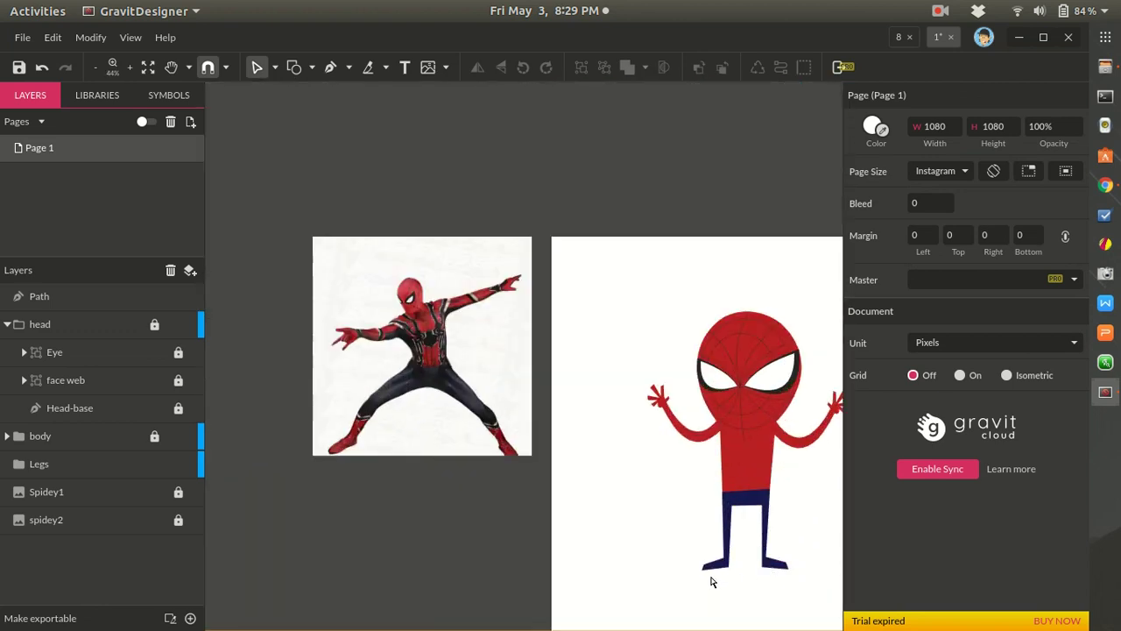
scroll(636, 540, up, 2)
scroll(638, 543, down, 1)
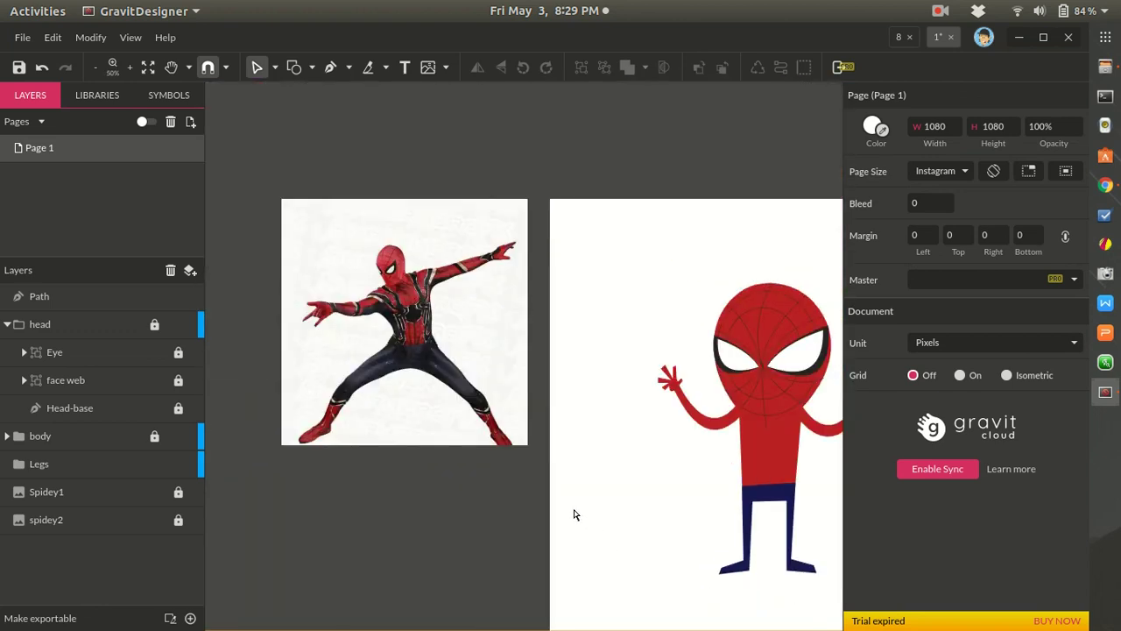
key(h)
scroll(324, 477, up, 4)
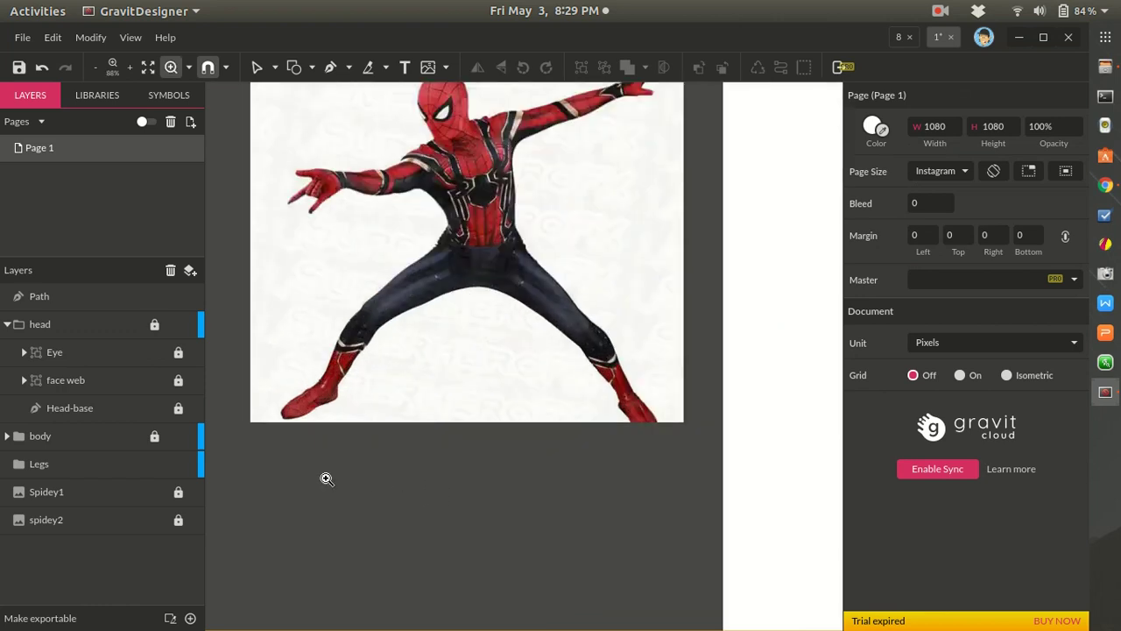
scroll(301, 367, down, 4)
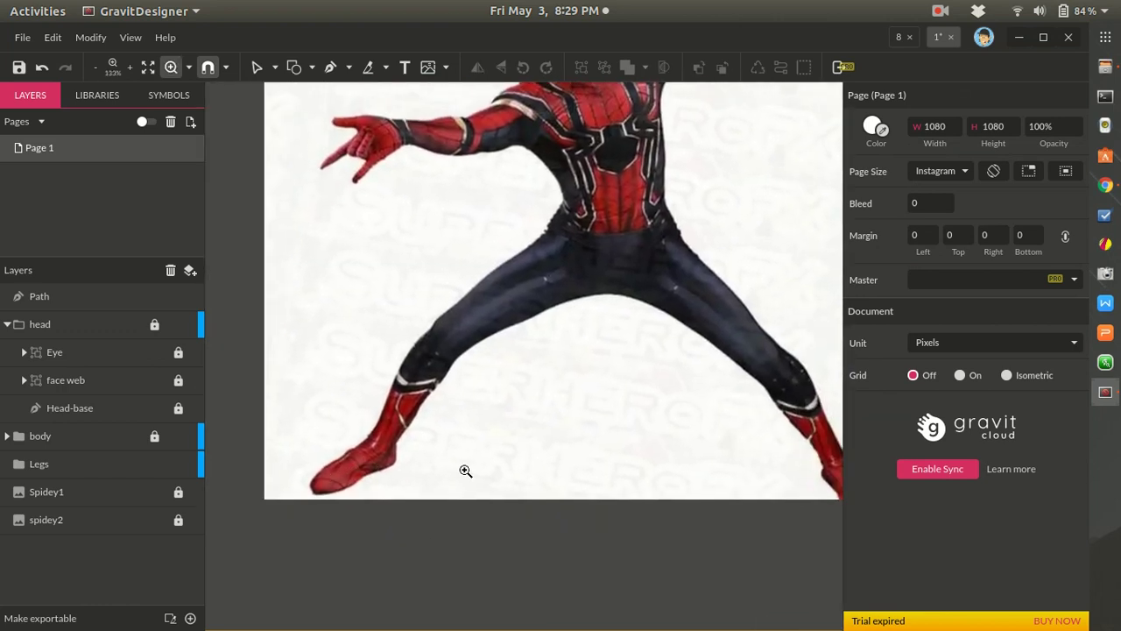
scroll(671, 500, down, 2)
drag(758, 520, 625, 468)
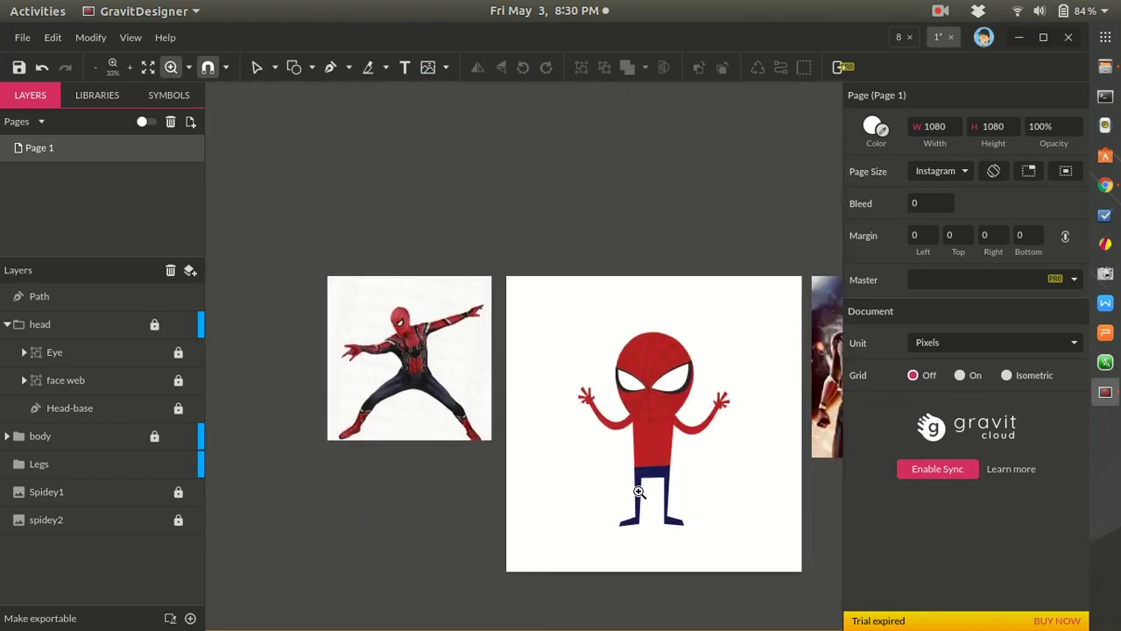
key(z)
scroll(650, 500, up, 4)
scroll(650, 501, down, 3)
scroll(671, 573, up, 5)
key(h)
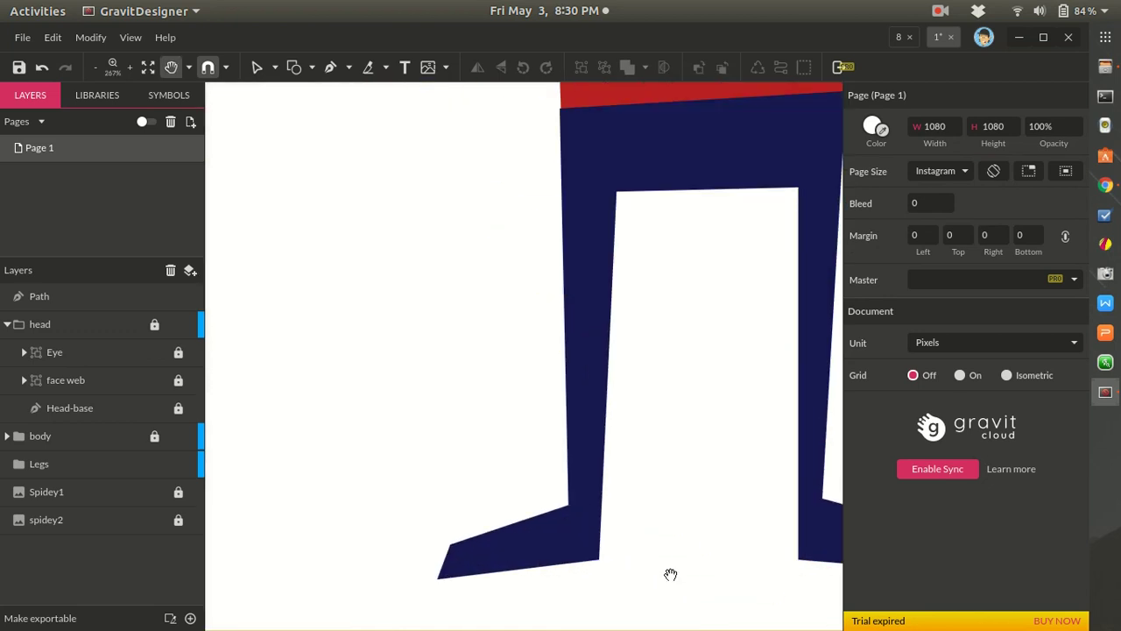
key(z)
scroll(671, 573, down, 2)
scroll(672, 574, up, 4)
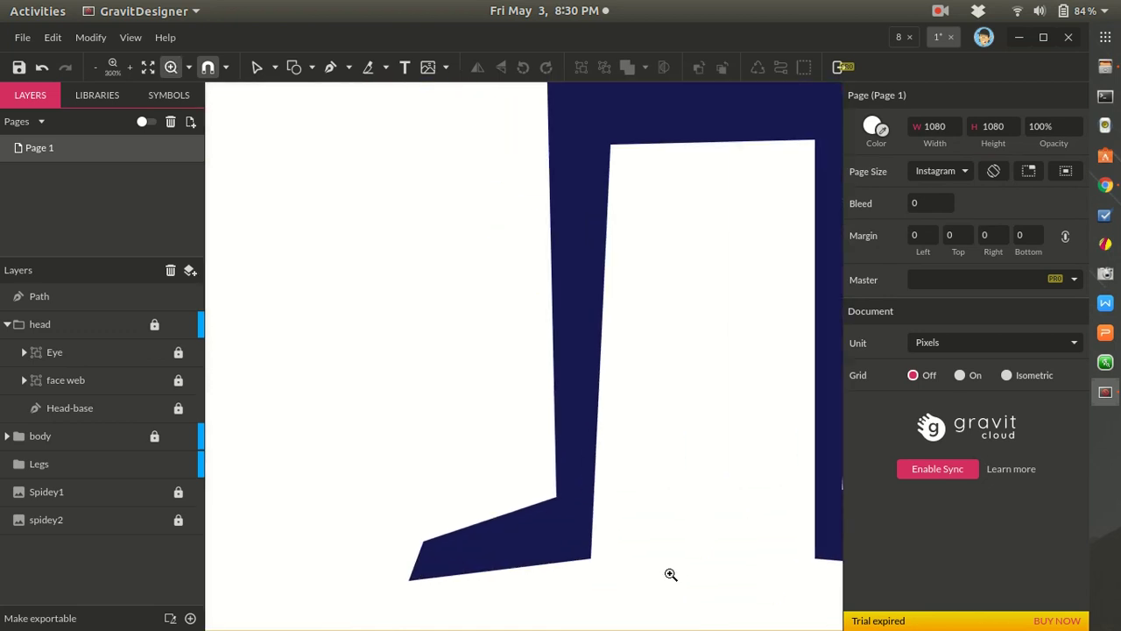
scroll(671, 574, down, 3)
scroll(671, 573, up, 1)
key(h)
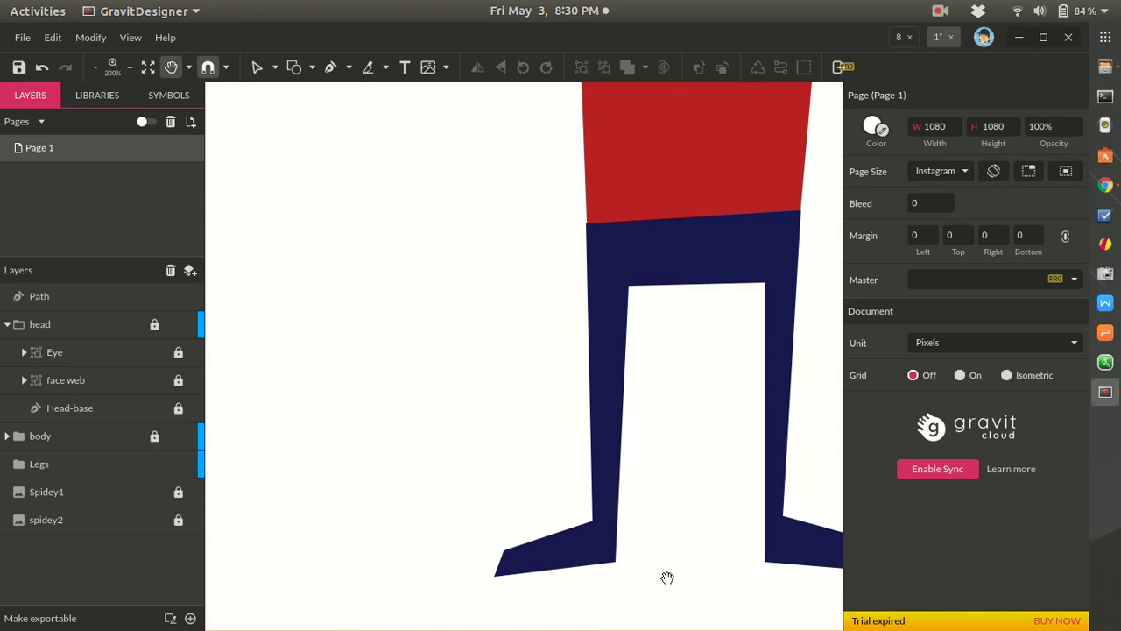
key(z)
scroll(650, 576, down, 2)
scroll(650, 576, up, 1)
scroll(650, 577, up, 1)
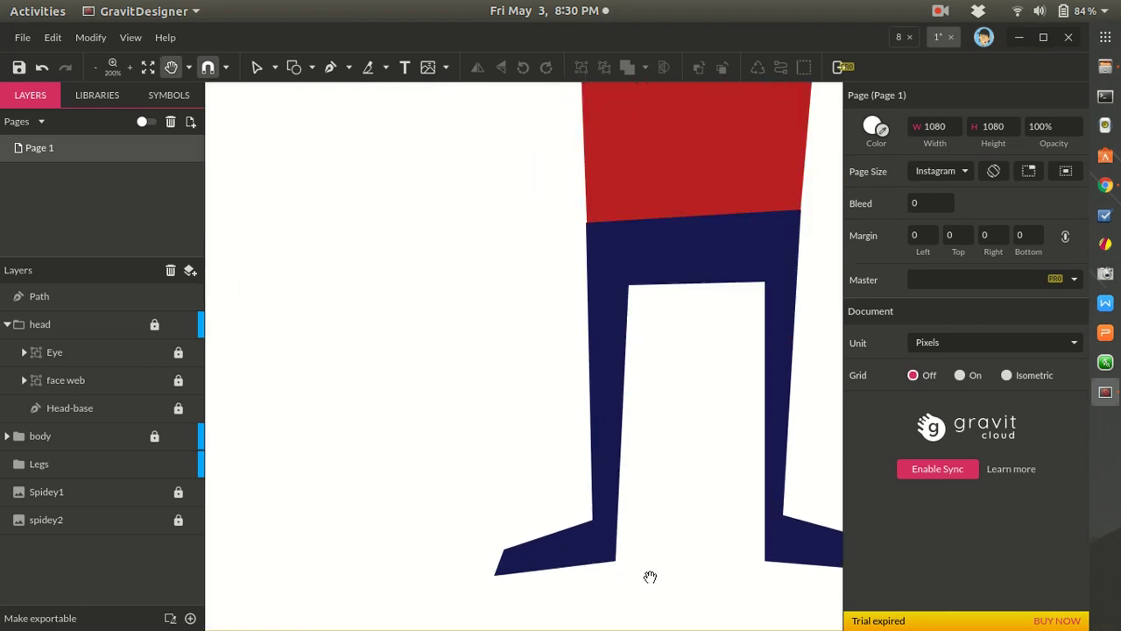
scroll(650, 576, down, 2)
scroll(650, 576, up, 1)
key(h)
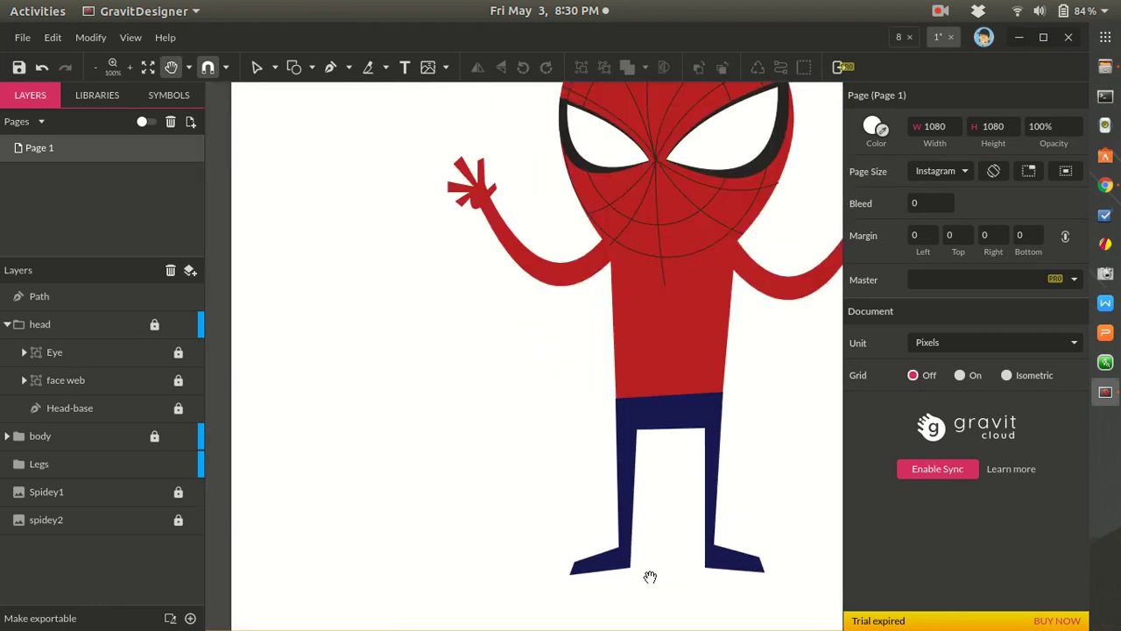
scroll(650, 577, up, 3)
scroll(650, 577, down, 1)
scroll(650, 577, up, 2)
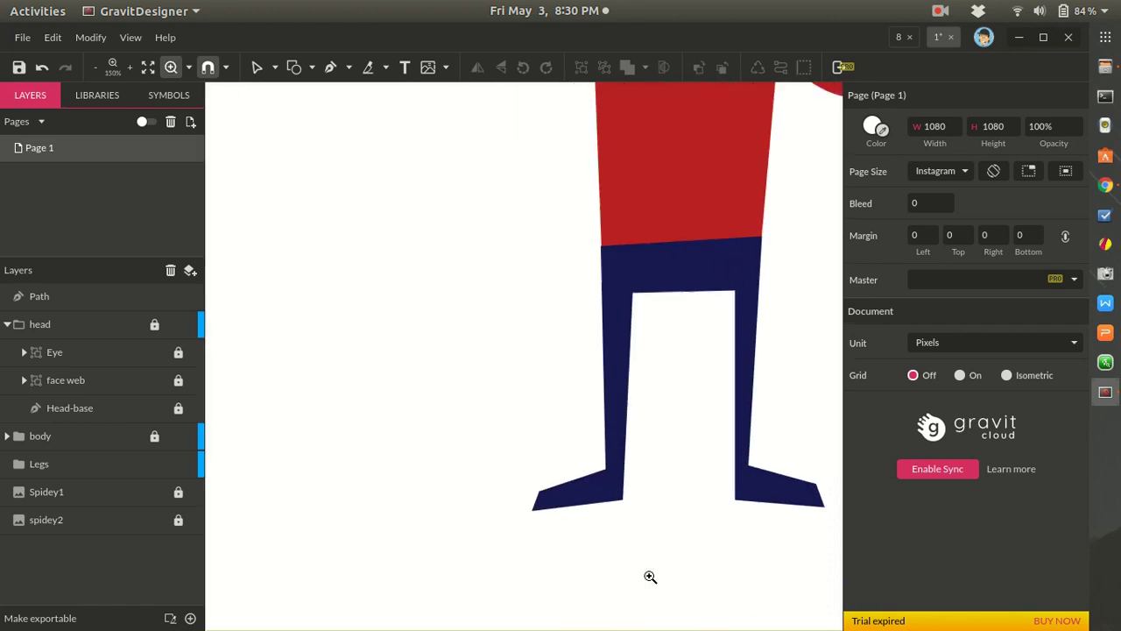
- Draw a closed boot outline around the left foot with the Pen tool, about 103 by 80 px
key(p)
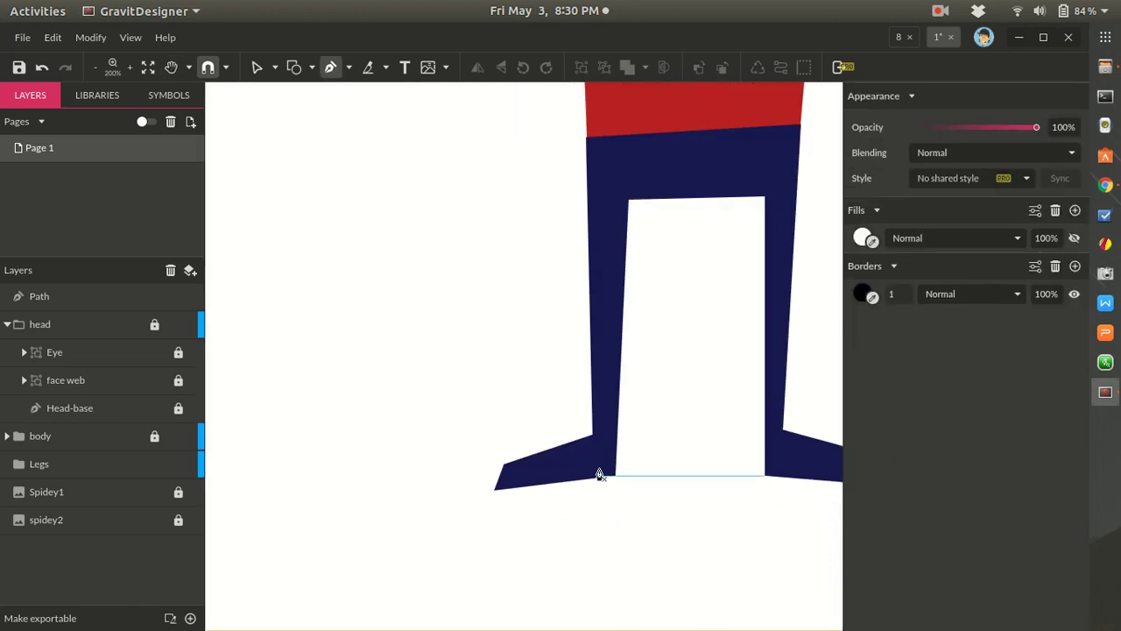
click(579, 383)
click(634, 383)
click(622, 503)
click(466, 515)
click(483, 448)
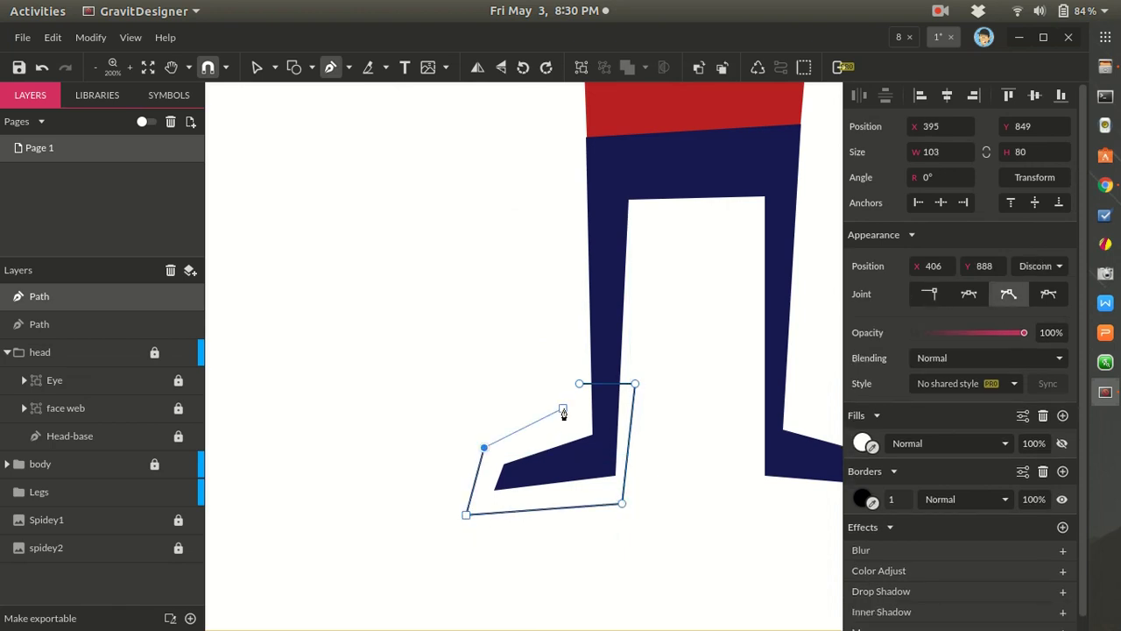
click(585, 420)
click(579, 383)
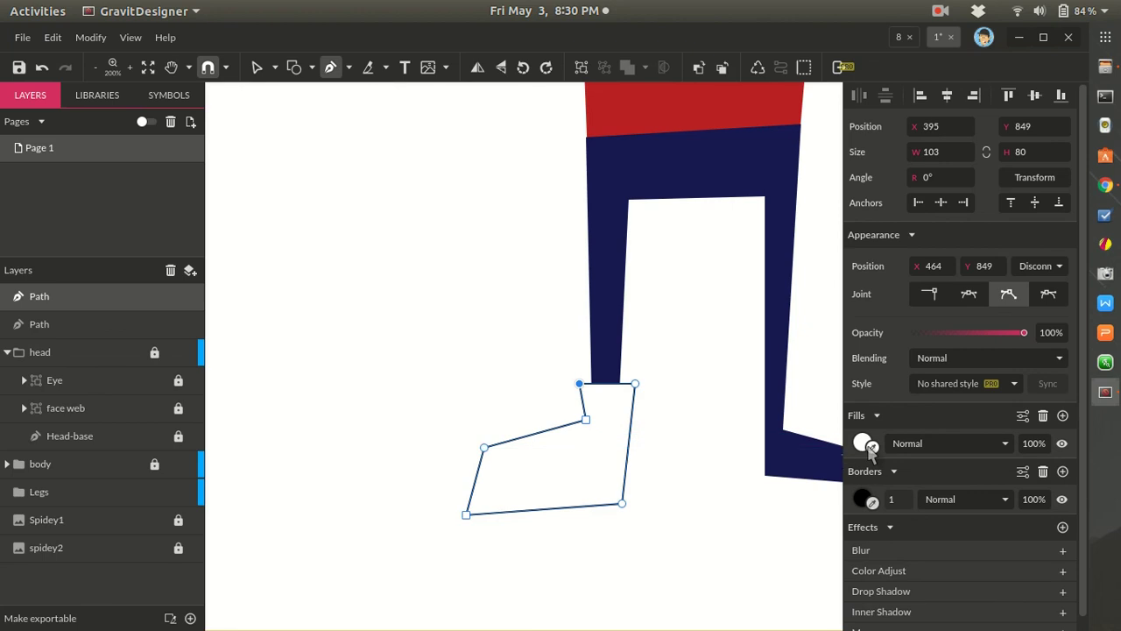
- Fill the boot shape with the torso's red and remove its black border
click(652, 101)
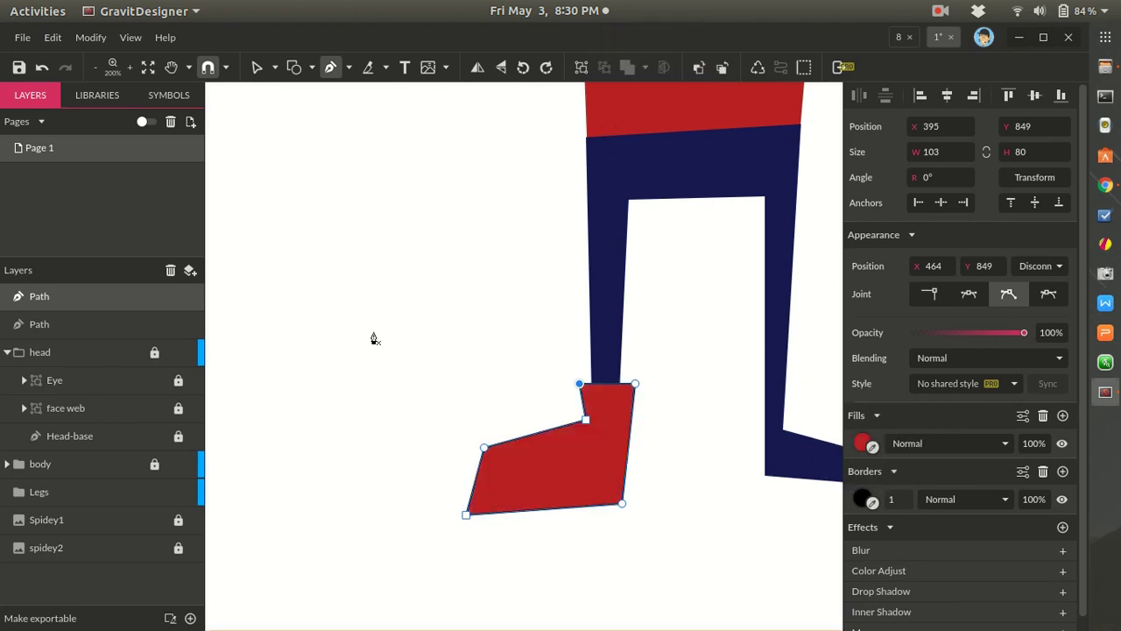
scroll(373, 338, down, 3)
scroll(474, 379, up, 2)
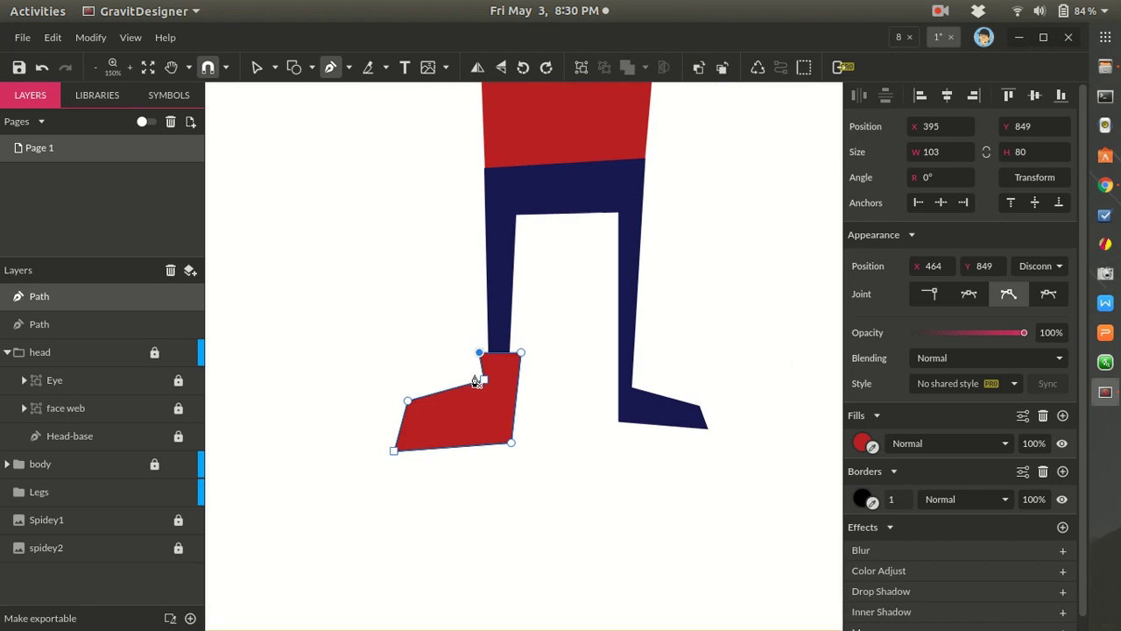
key(Escape)
right_click(482, 393)
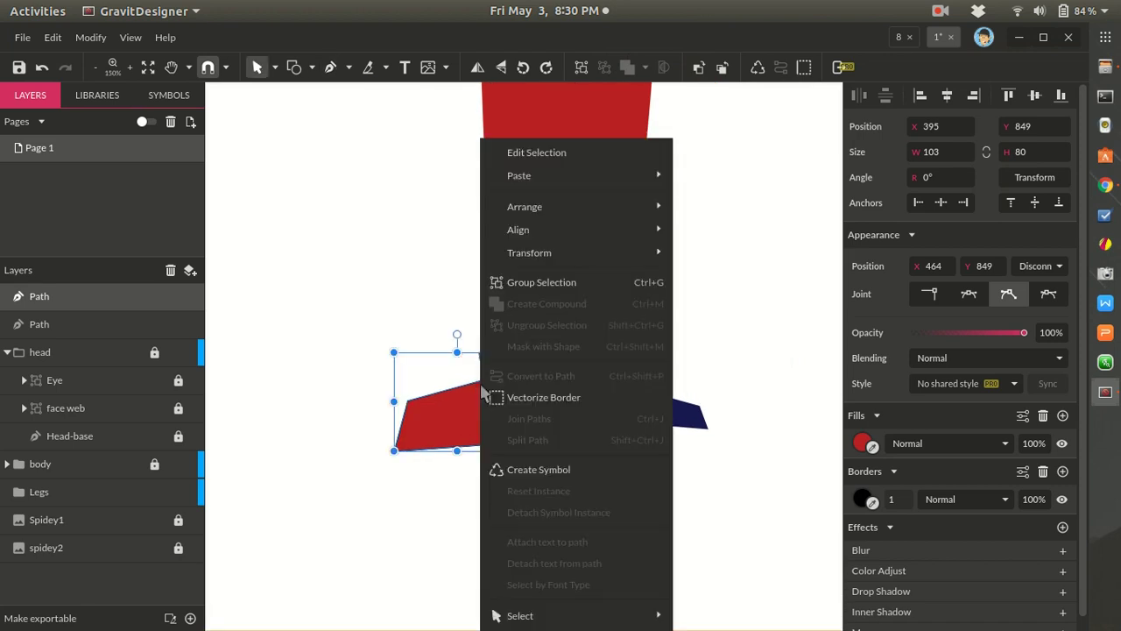
click(432, 418)
click(468, 419)
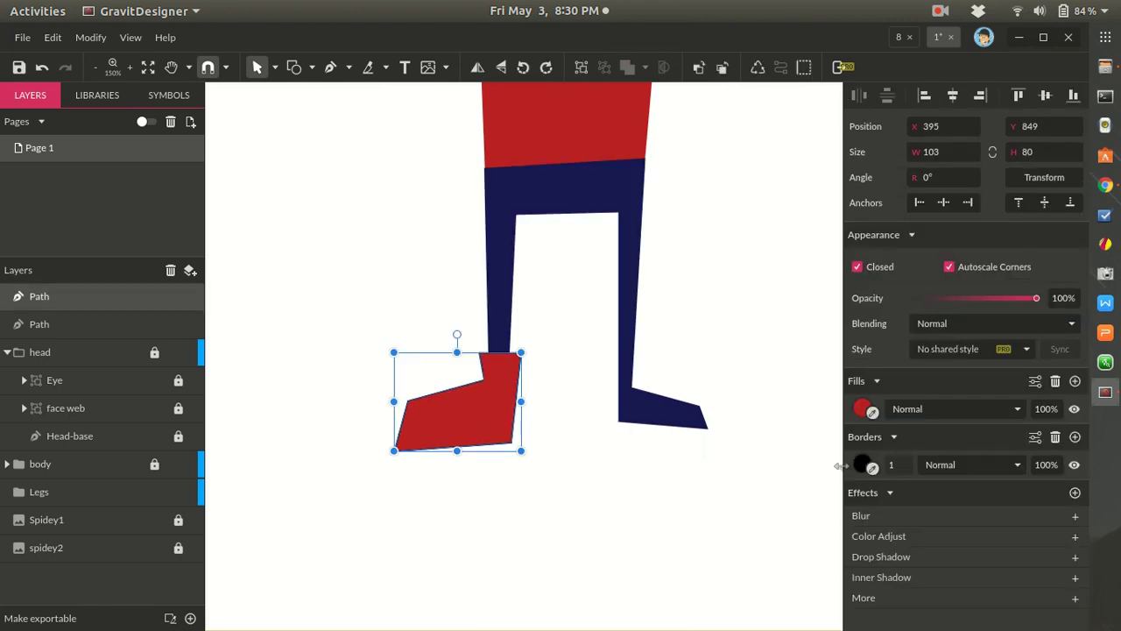
click(1055, 437)
click(571, 507)
- Place a horizontally flipped duplicate of the red boot over the right foot
click(492, 432)
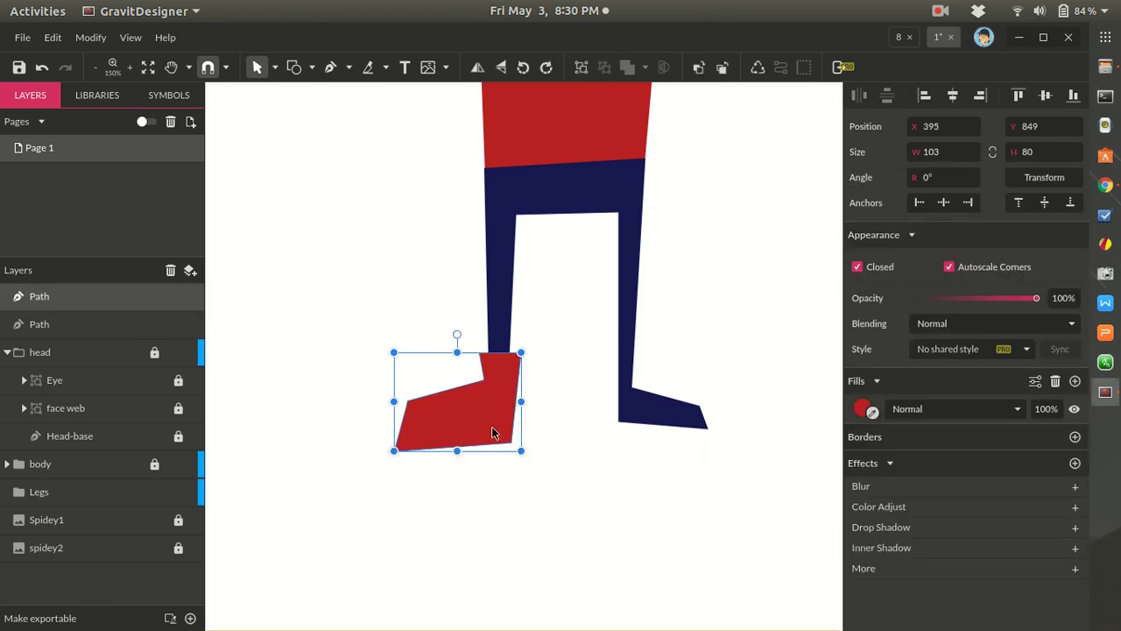
key(ctrl+d)
drag(493, 432, 642, 423)
right_click(642, 423)
mouse_move(716, 253)
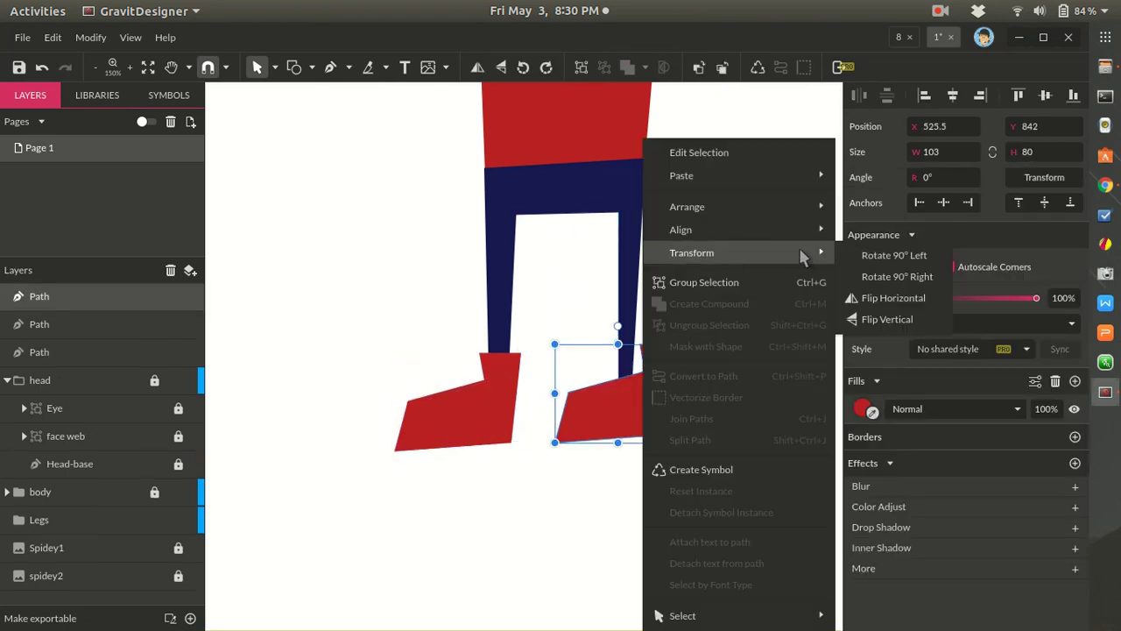
click(893, 298)
drag(618, 442, 662, 414)
click(644, 473)
- Examine the two boots up close and in proportion to the whole figure
scroll(643, 473, down, 2)
scroll(644, 473, down, 3)
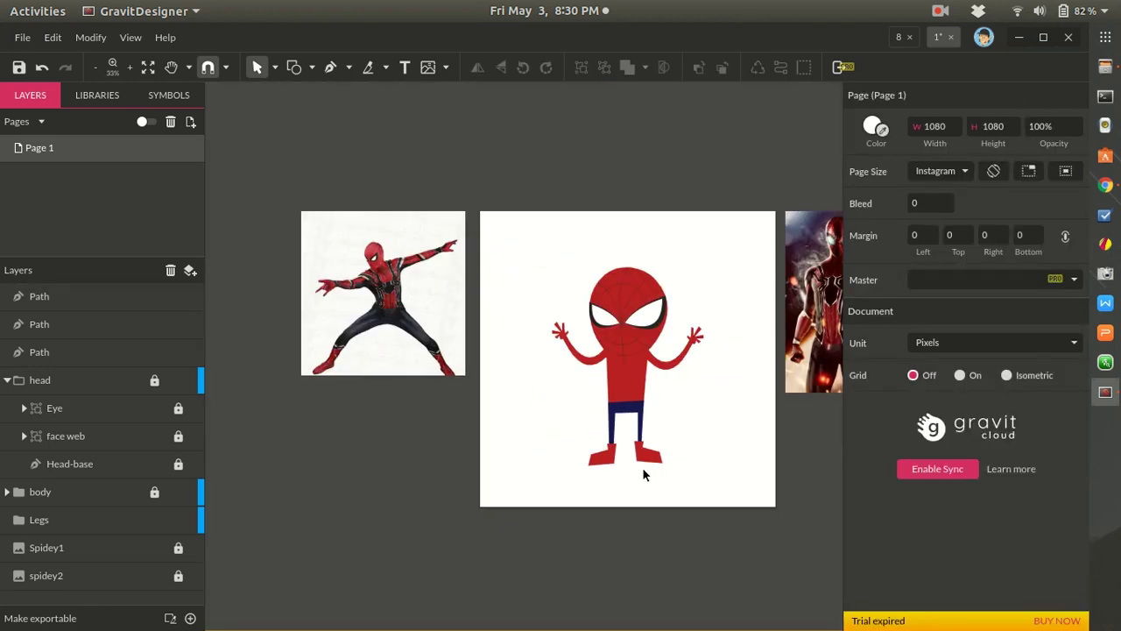
scroll(644, 474, up, 1)
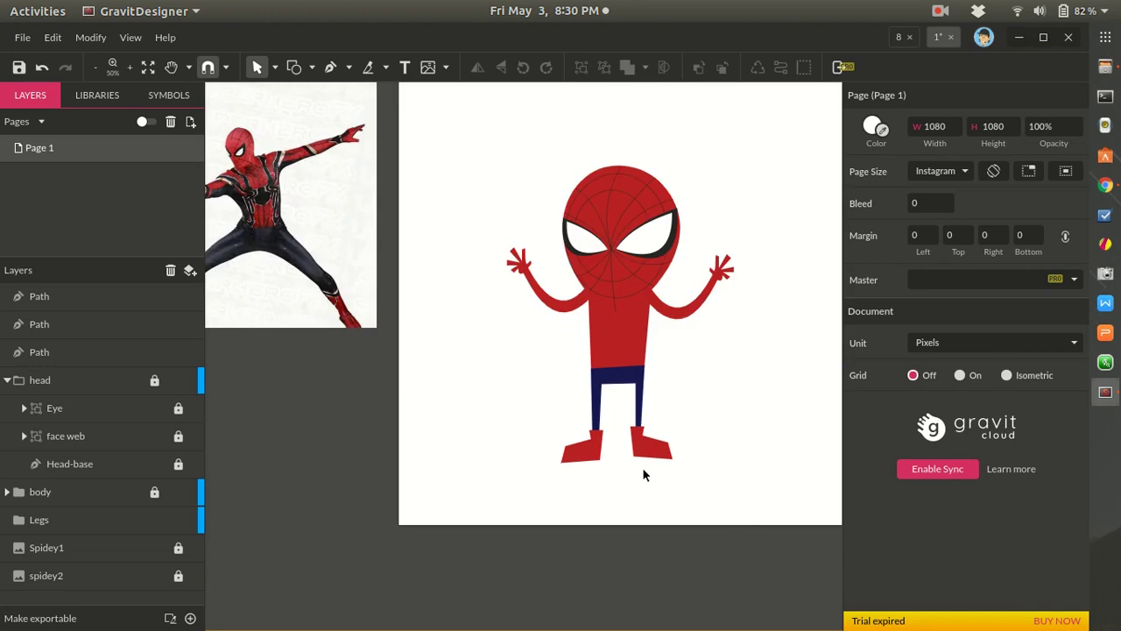
scroll(643, 473, down, 2)
scroll(644, 474, up, 3)
scroll(644, 474, down, 1)
scroll(644, 474, up, 1)
scroll(643, 474, up, 2)
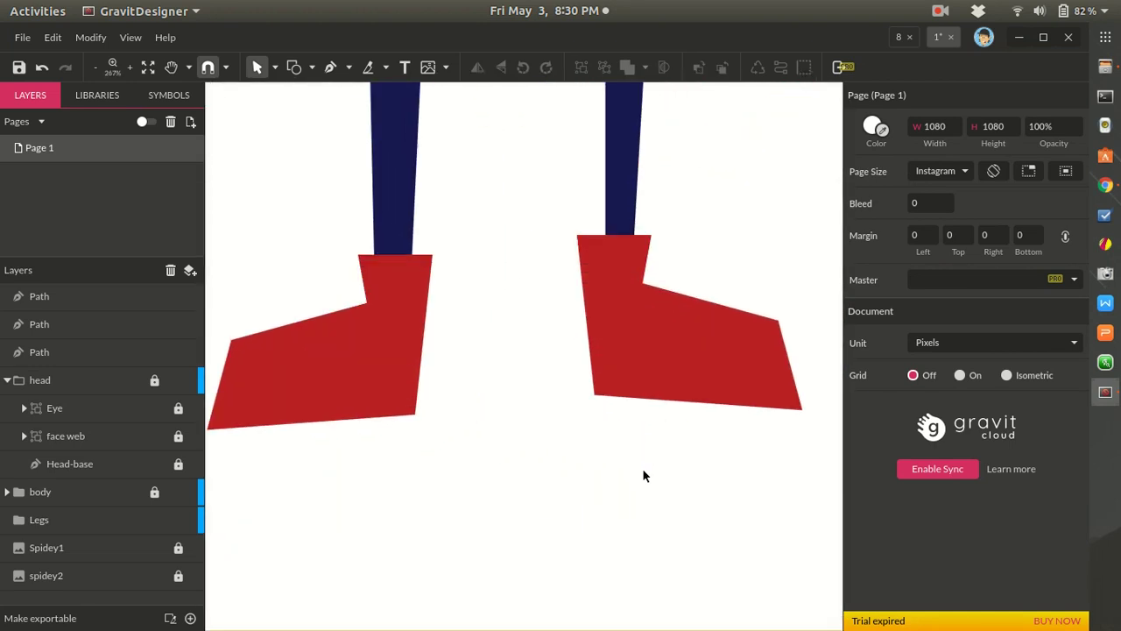
scroll(643, 475, down, 3)
scroll(643, 474, down, 1)
scroll(643, 475, up, 2)
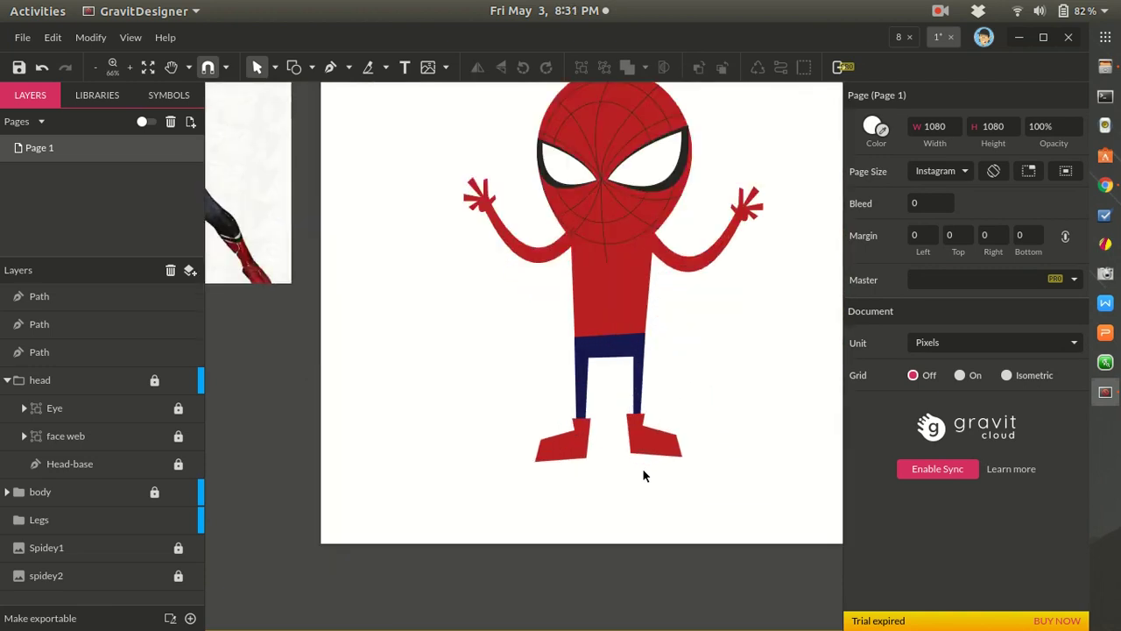
scroll(643, 476, down, 1)
scroll(643, 471, down, 2)
scroll(642, 471, up, 2)
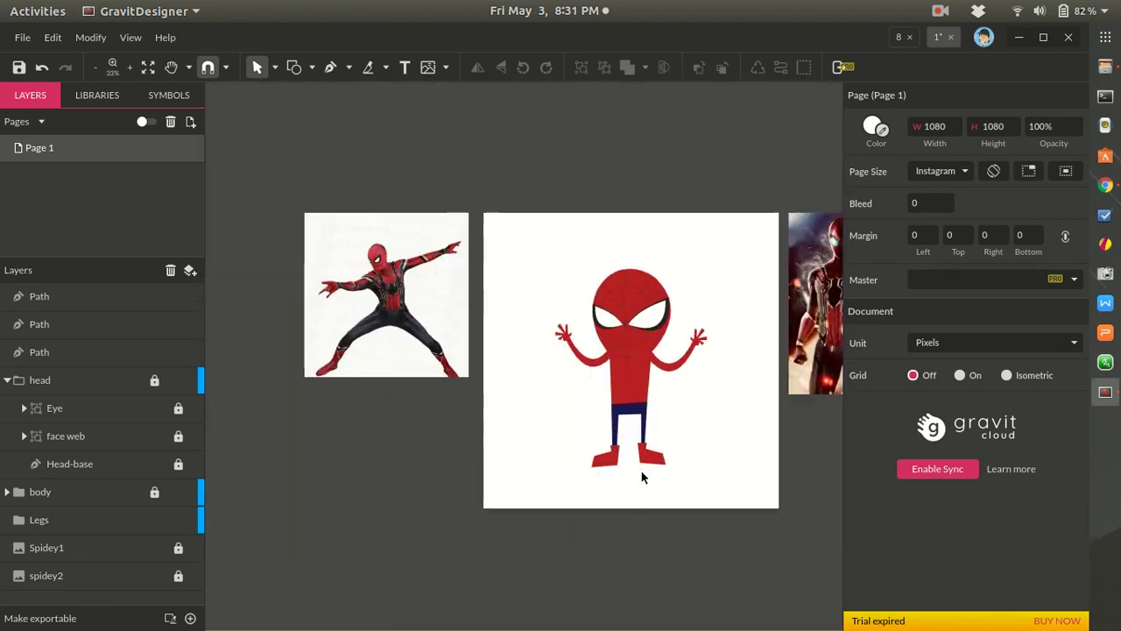
- Move the right boot to X 564, Y 849 so it is level with the left boot, and deselect it
scroll(642, 476, up, 5)
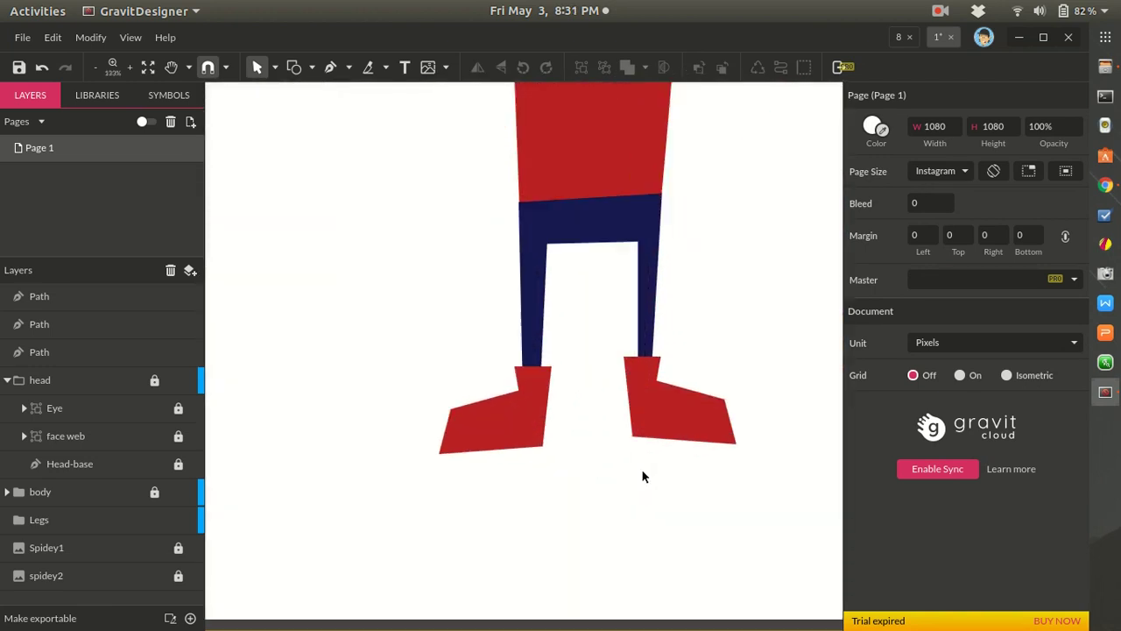
click(658, 426)
click(663, 416)
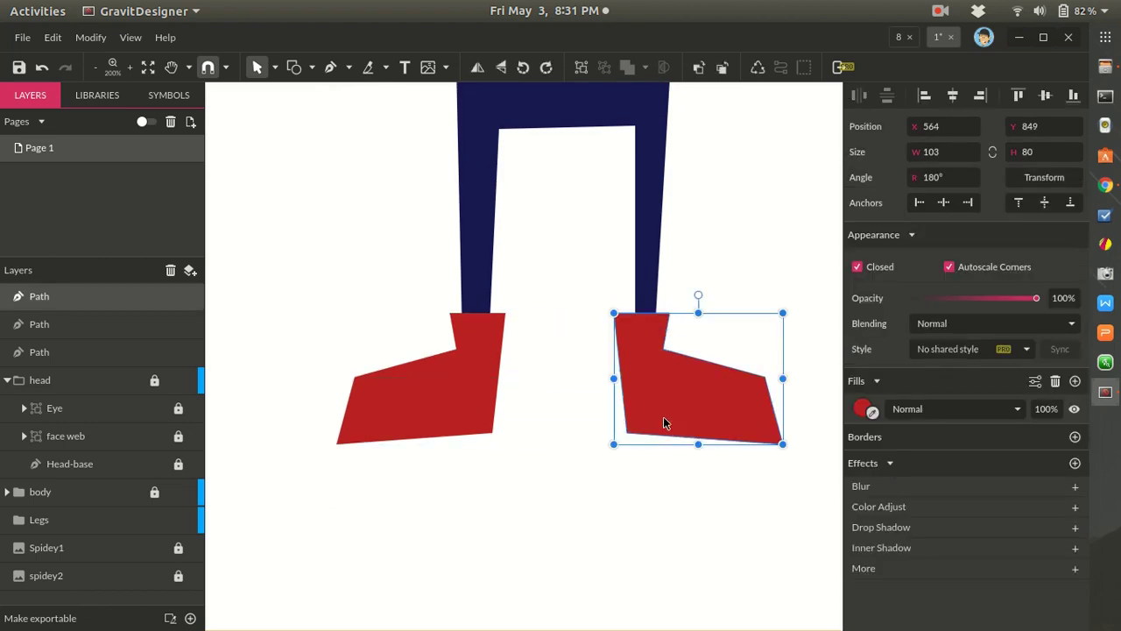
click(667, 492)
scroll(668, 495, down, 1)
scroll(667, 500, down, 2)
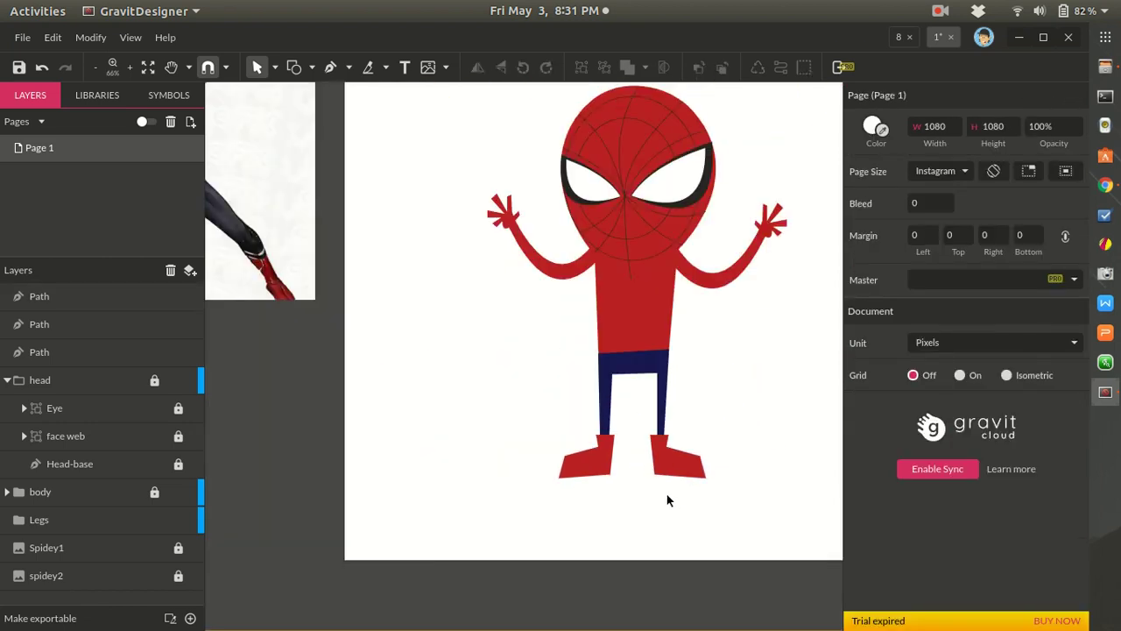
- Examine the boots and legs up close and against the whole figure and the reference photos
scroll(667, 500, down, 2)
scroll(667, 500, up, 3)
scroll(667, 500, down, 3)
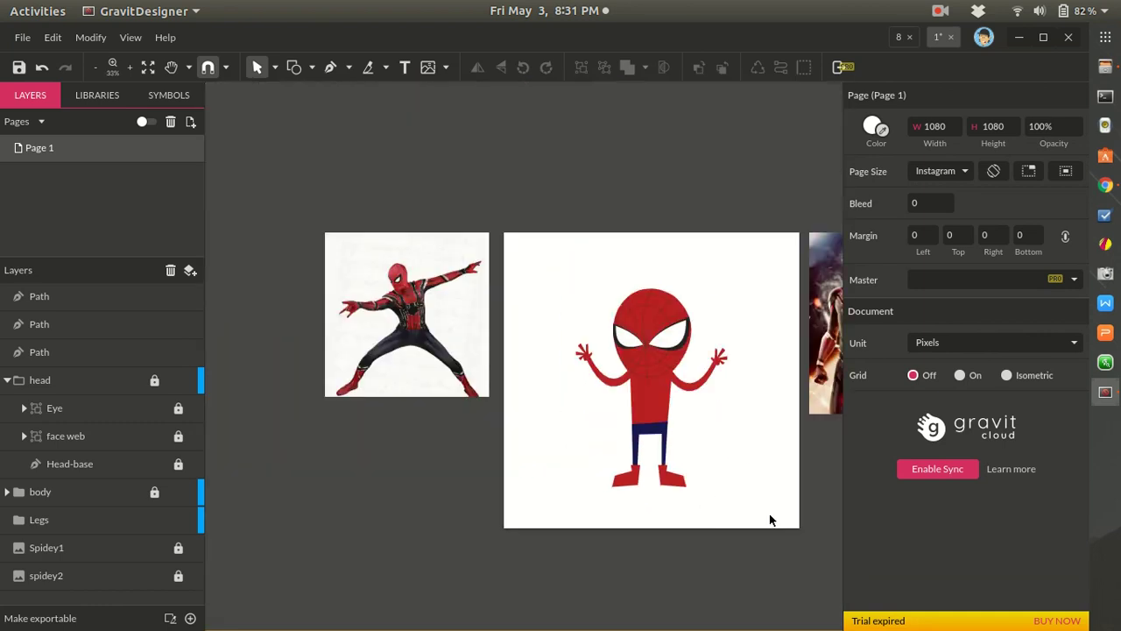
scroll(683, 498, up, 4)
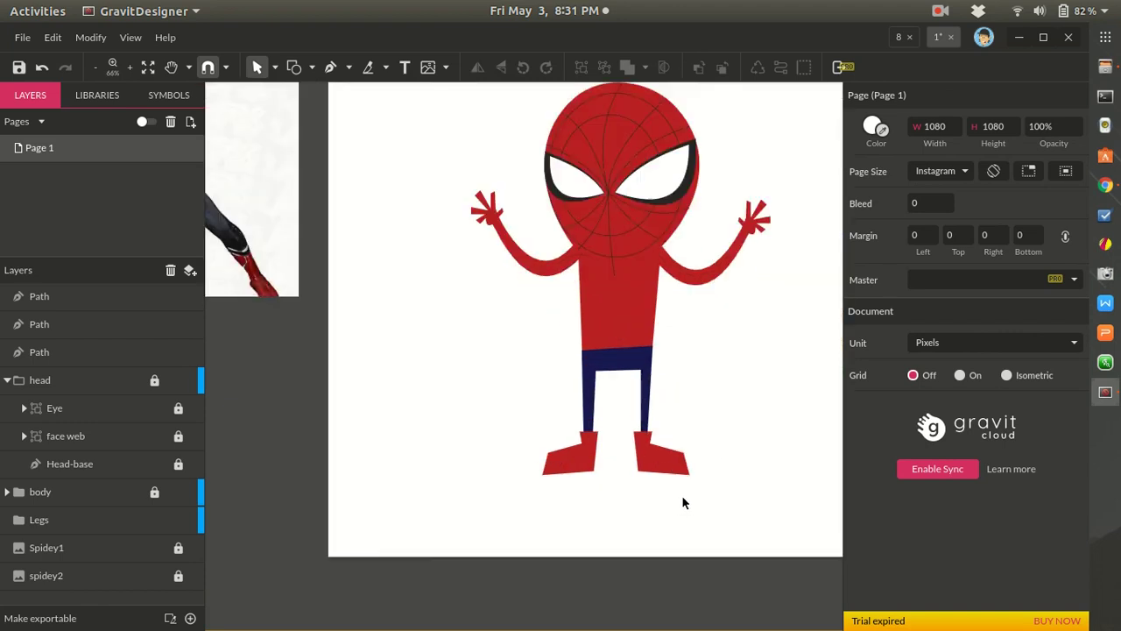
click(627, 446)
click(498, 433)
click(541, 543)
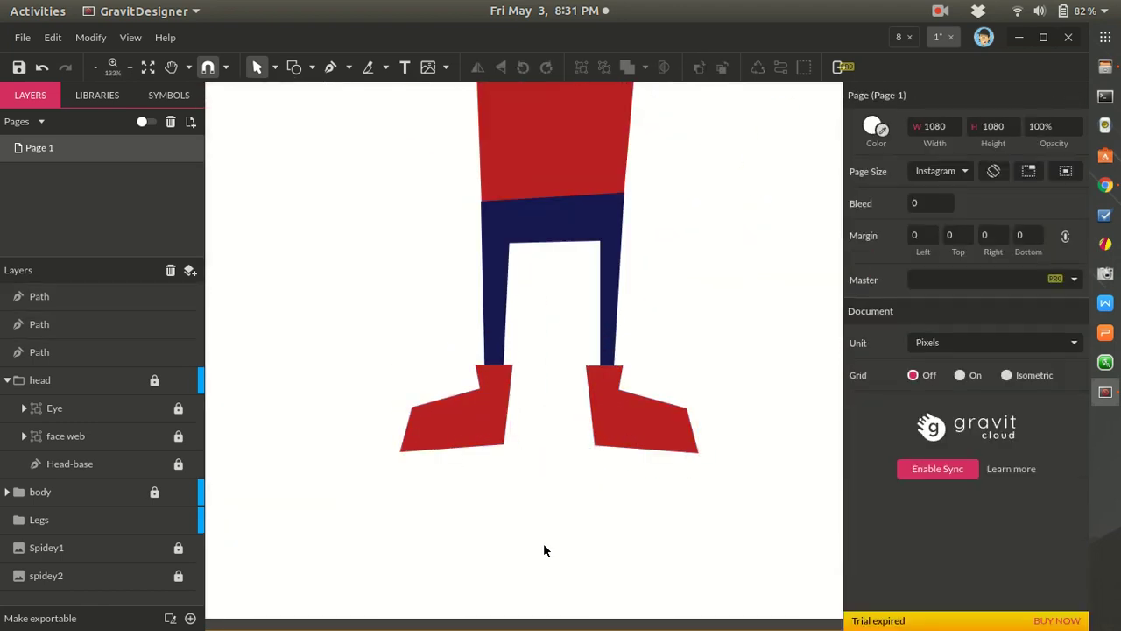
scroll(434, 545, down, 3)
scroll(433, 545, up, 1)
scroll(434, 544, down, 1)
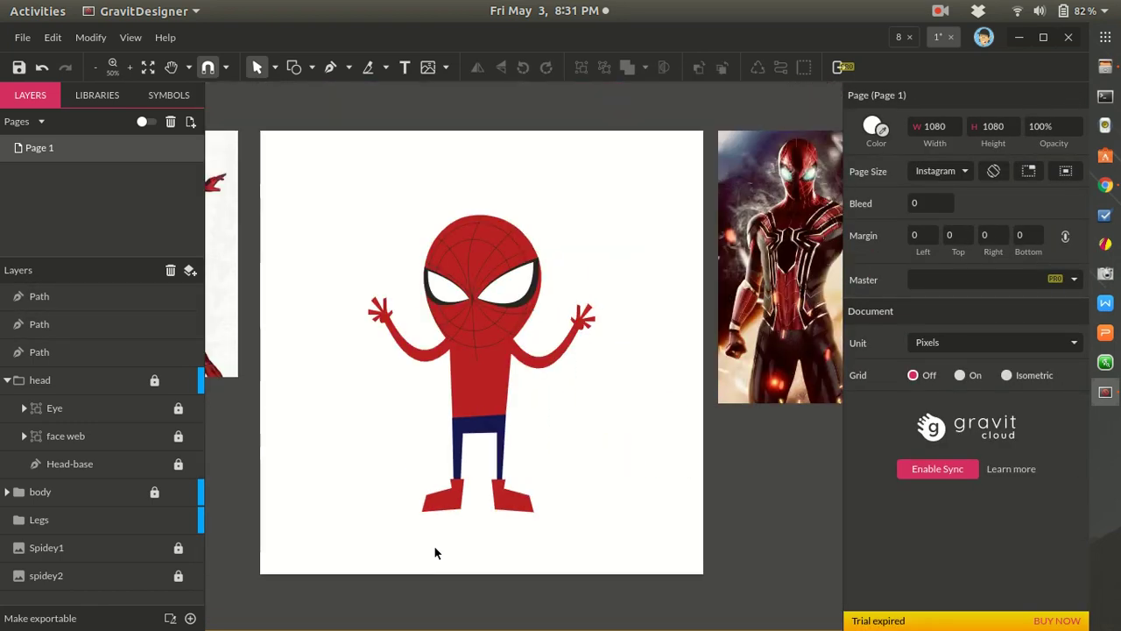
scroll(467, 518, down, 1)
scroll(462, 517, up, 3)
- Group the left and right red boots and name the group Boots
click(428, 488)
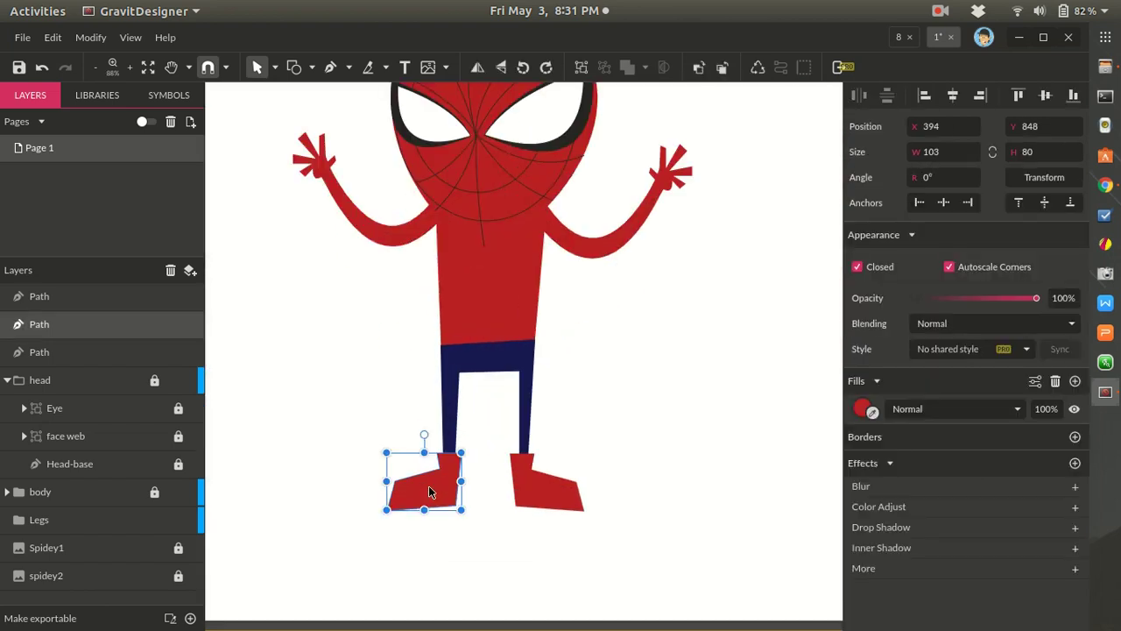
shift+click(562, 485)
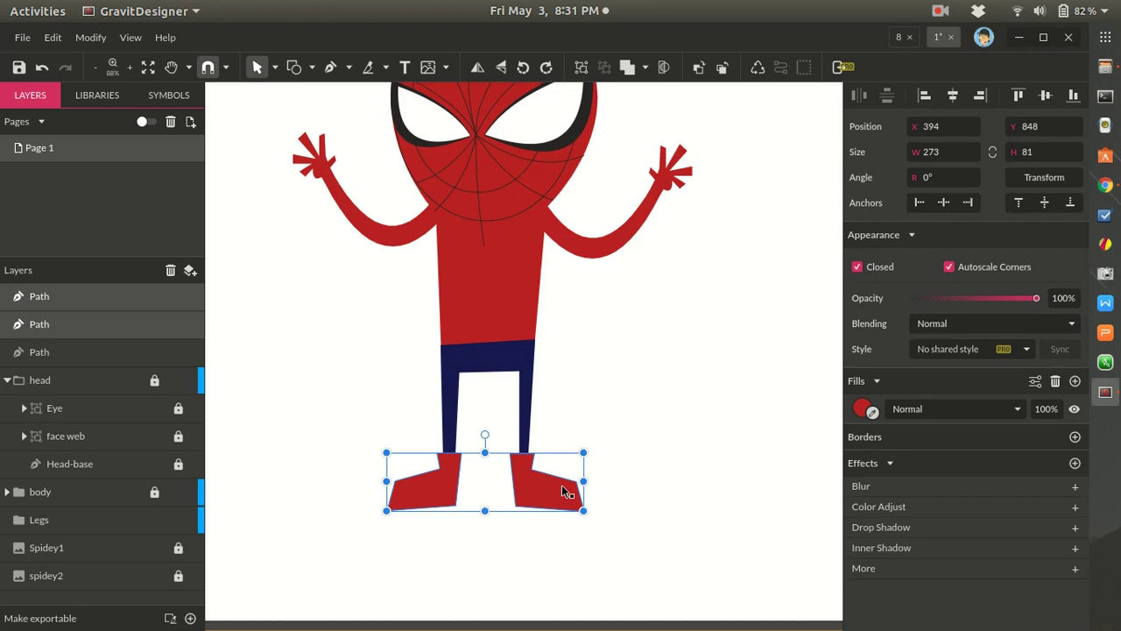
key(ctrl+g)
double_click(81, 297)
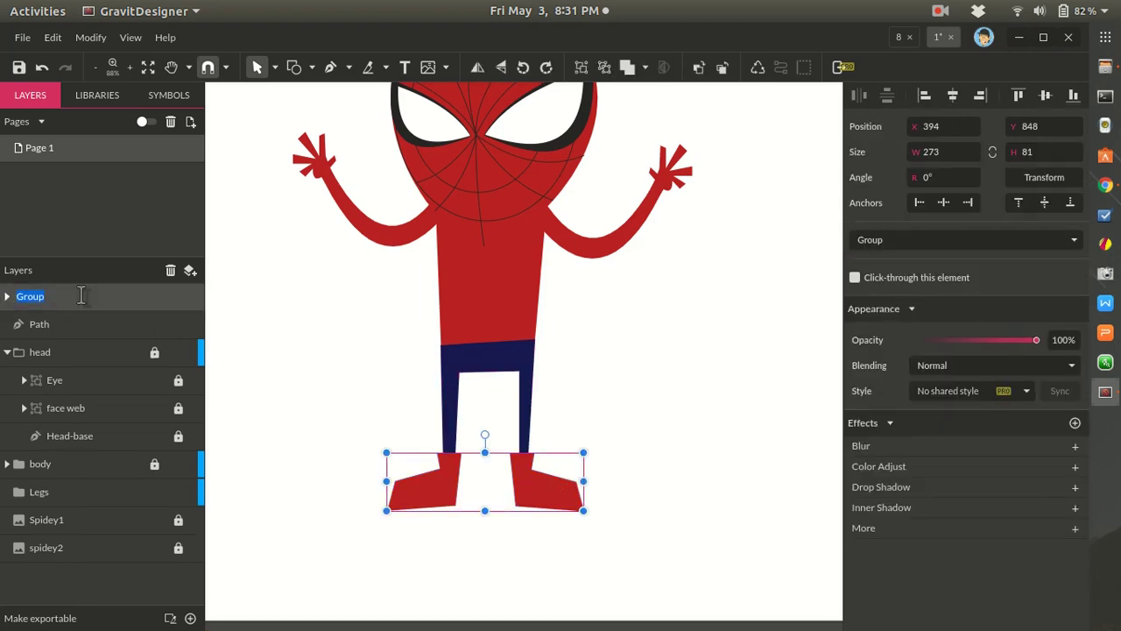
text(Boots)
key(Return)
- Rename the navy trousers path as leg
click(488, 364)
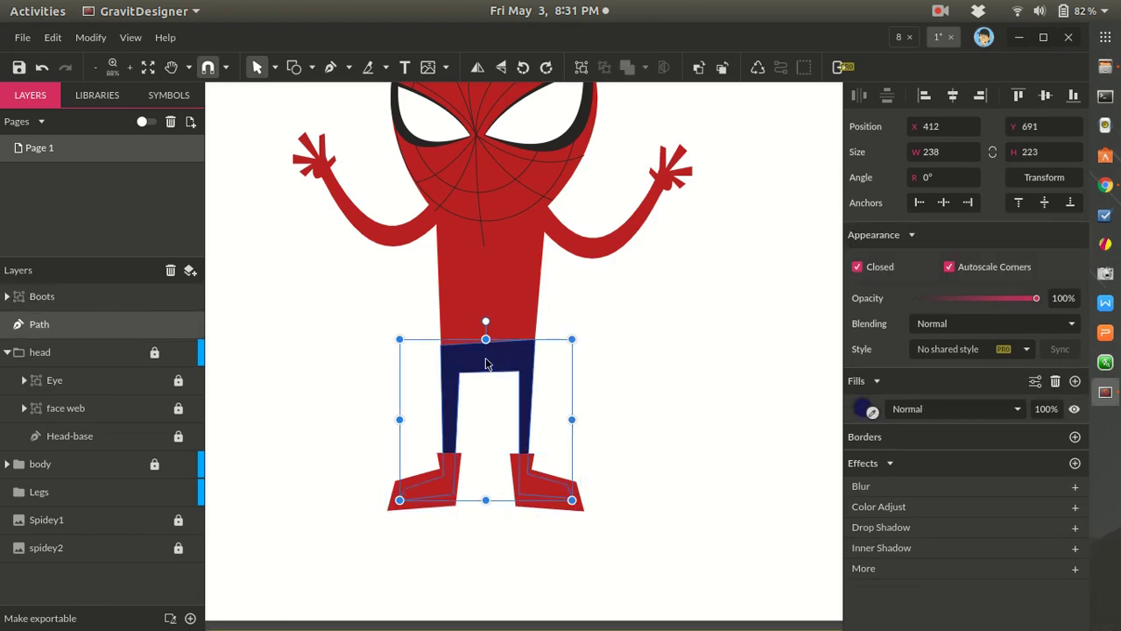
double_click(35, 322)
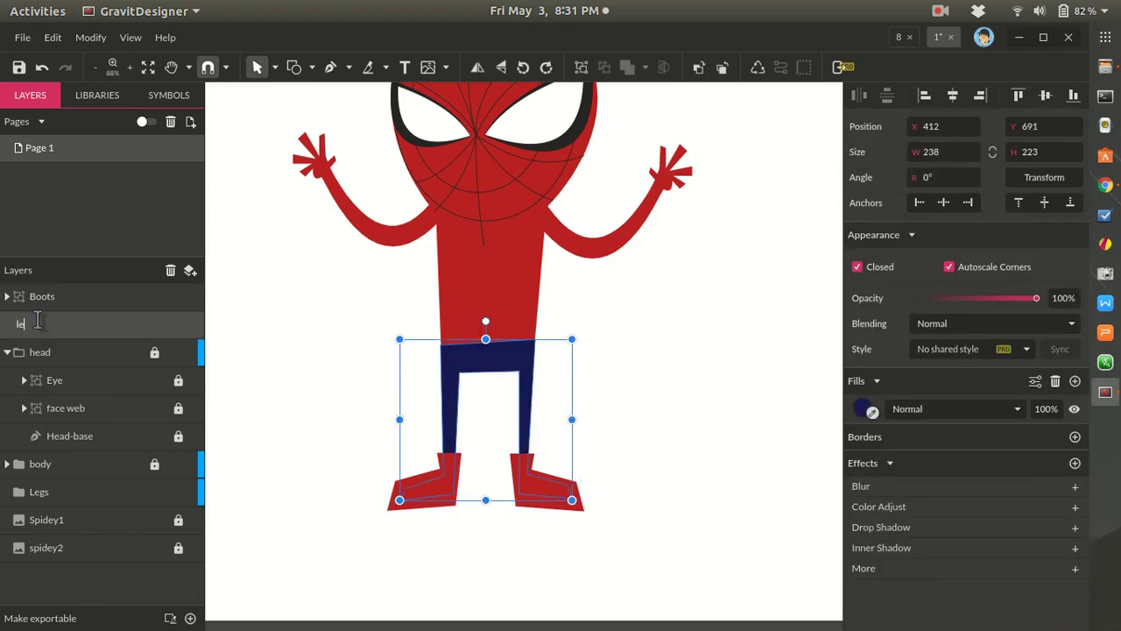
text(leg)
key(Return)
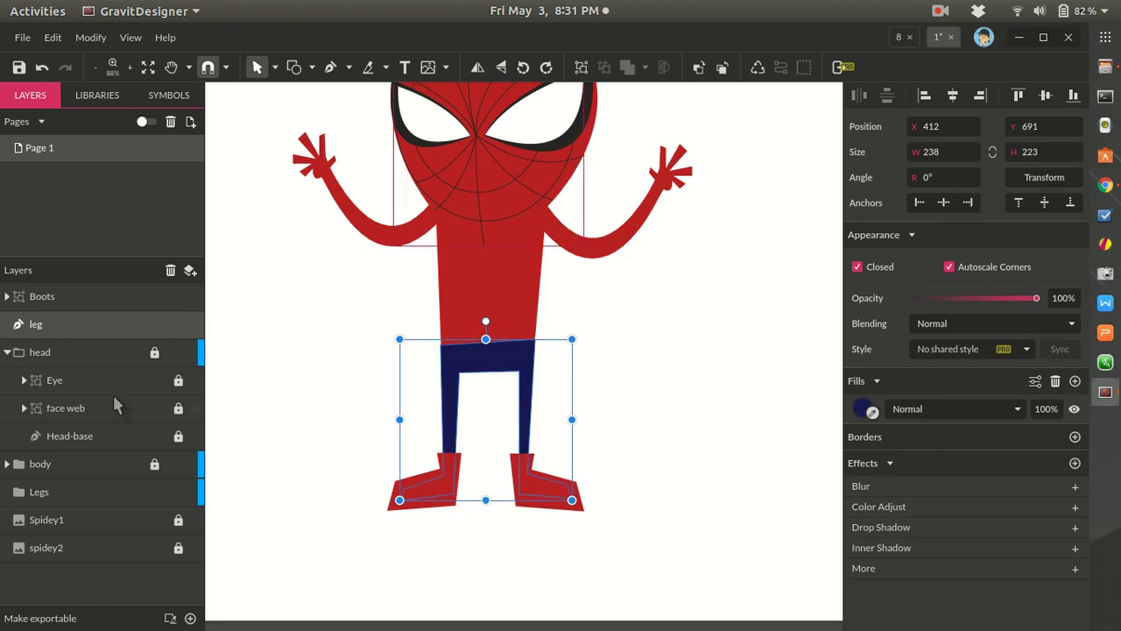
- Move the Boots group and the leg path together into the Legs layer, and deselect them
click(8, 296)
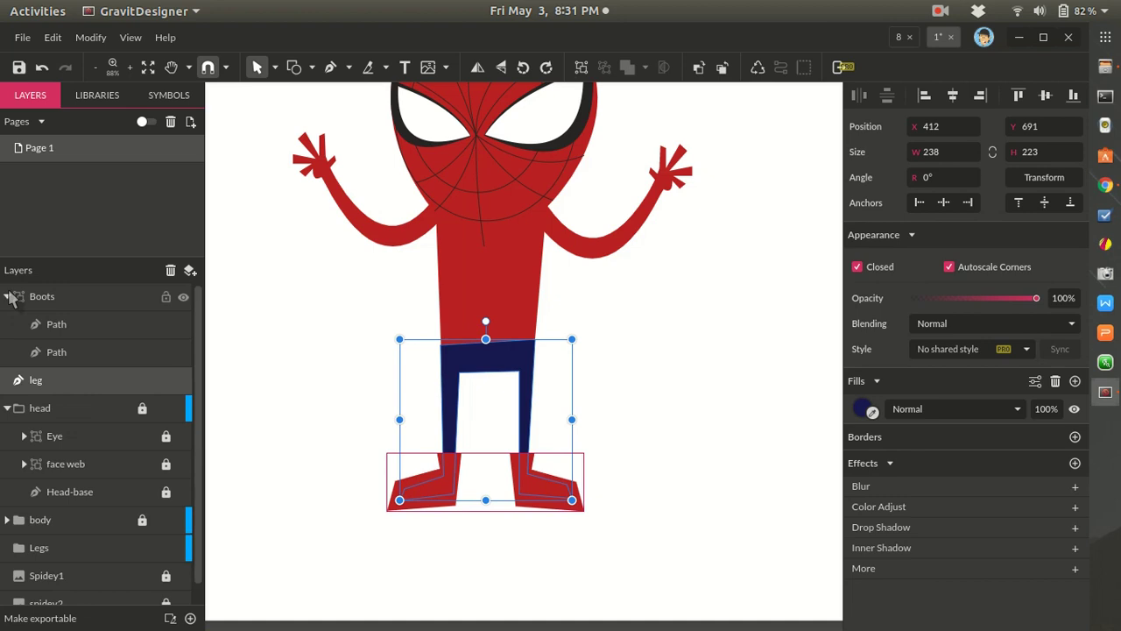
click(8, 296)
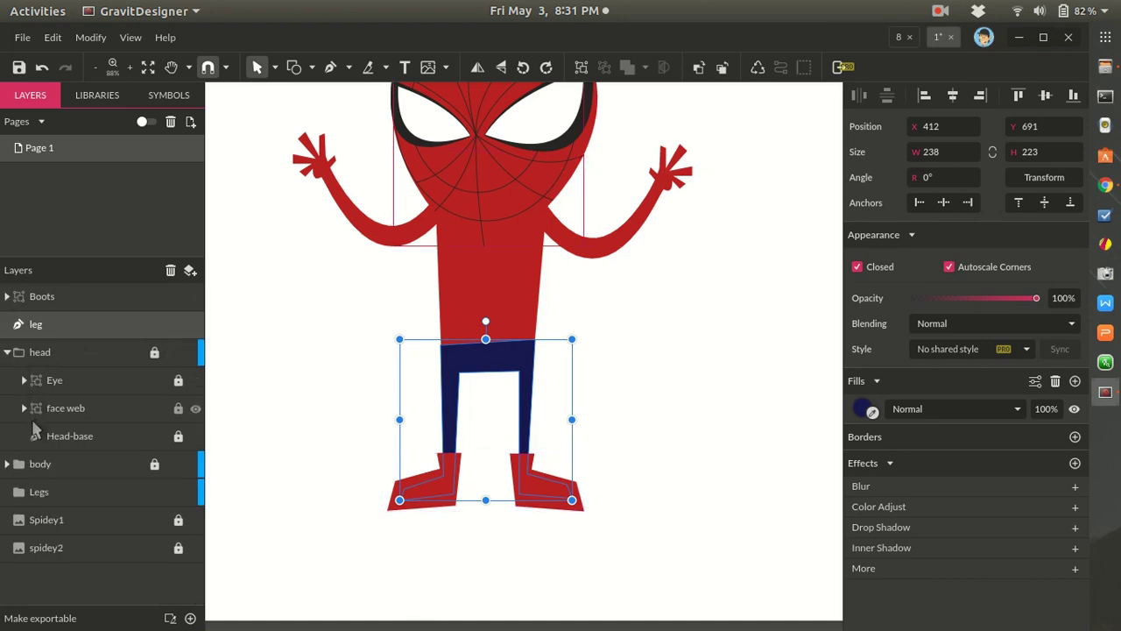
click(50, 297)
shift+click(54, 323)
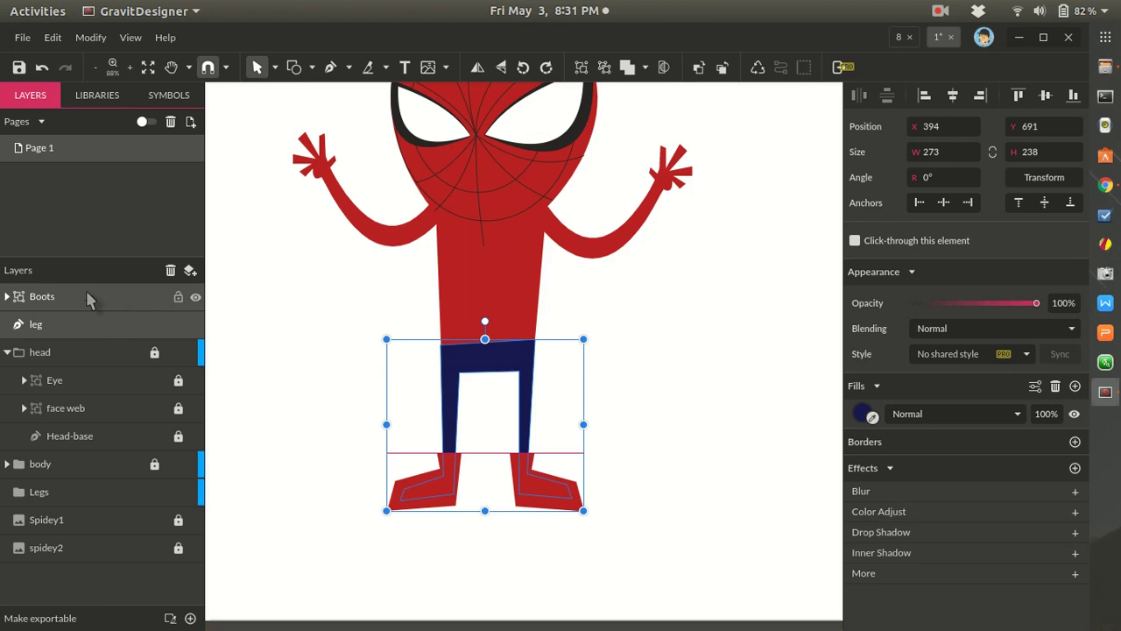
drag(87, 300, 73, 498)
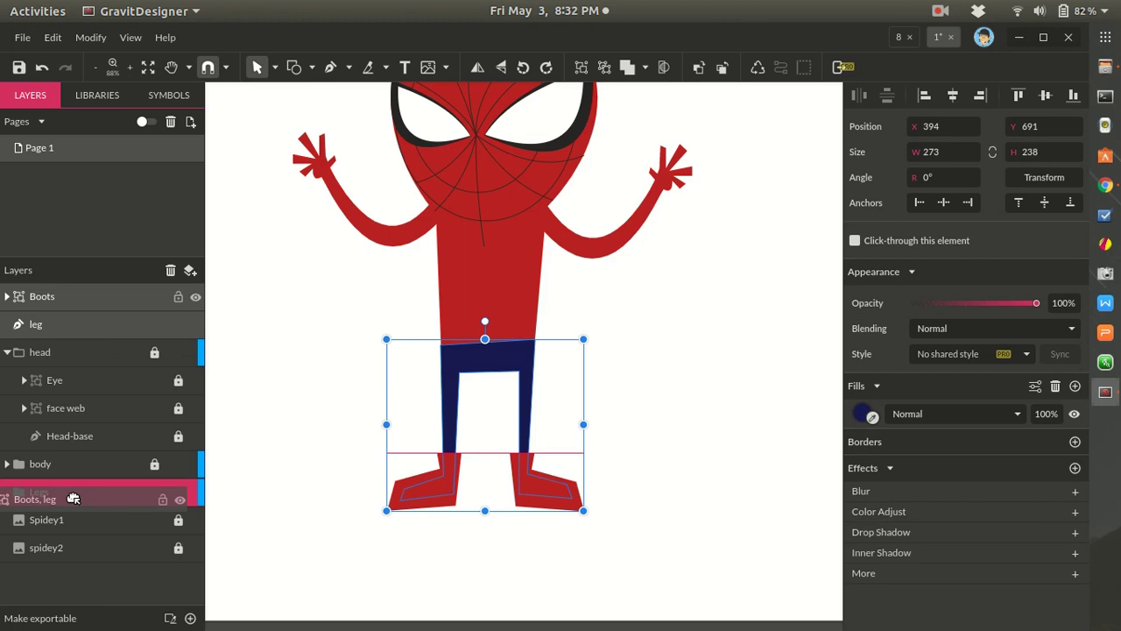
drag(73, 498, 69, 490)
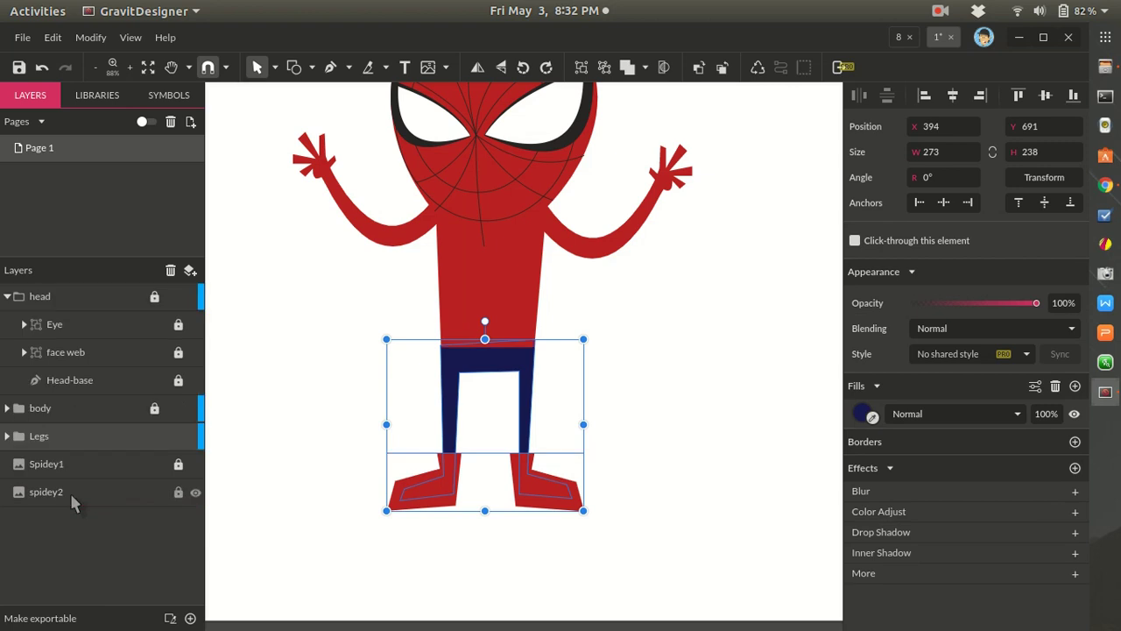
click(13, 438)
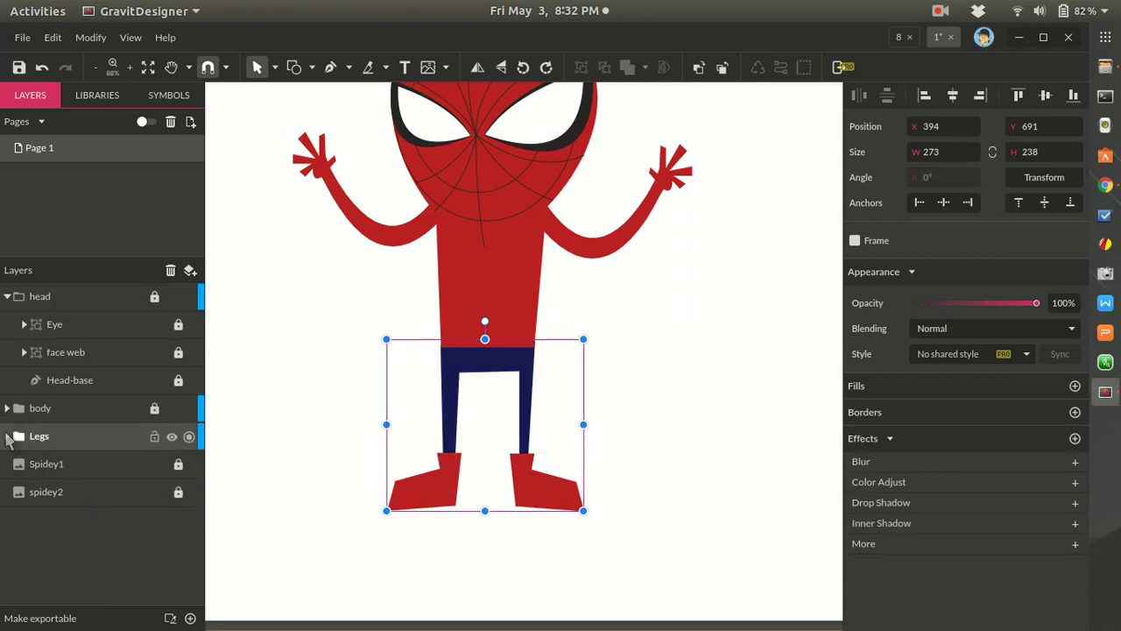
click(8, 436)
click(8, 436)
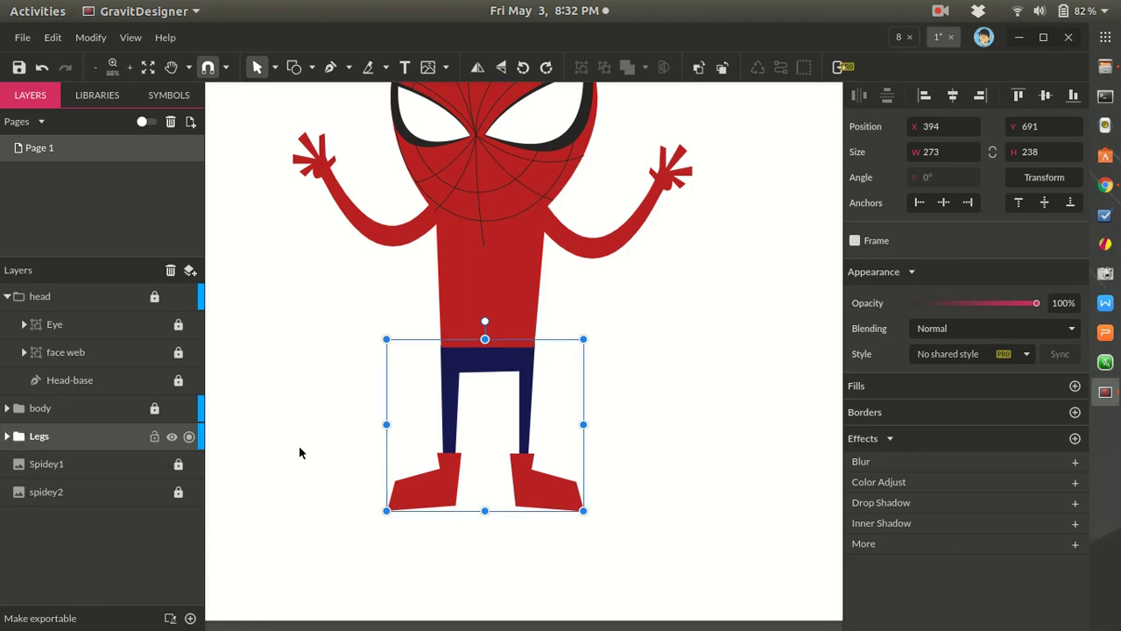
click(354, 459)
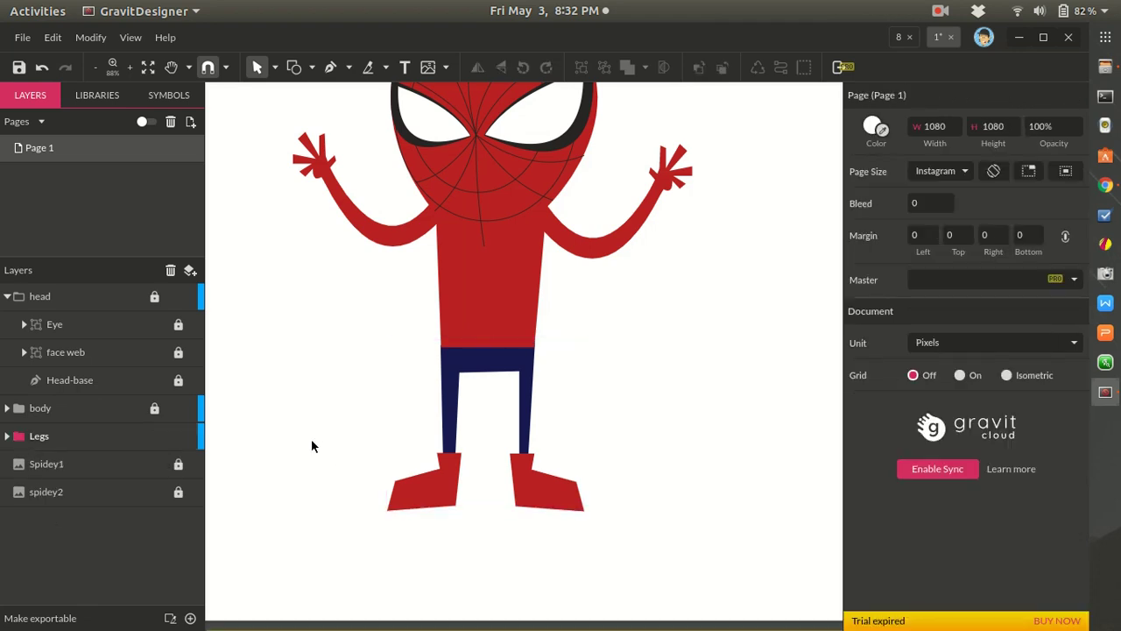
- Narrow the left boot's ankle opening to the trouser leg's width by moving its upper corners onto the leg's edges, undoing the accidental rounding
scroll(347, 448, down, 5)
scroll(347, 462, up, 4)
scroll(347, 462, down, 4)
scroll(347, 462, up, 3)
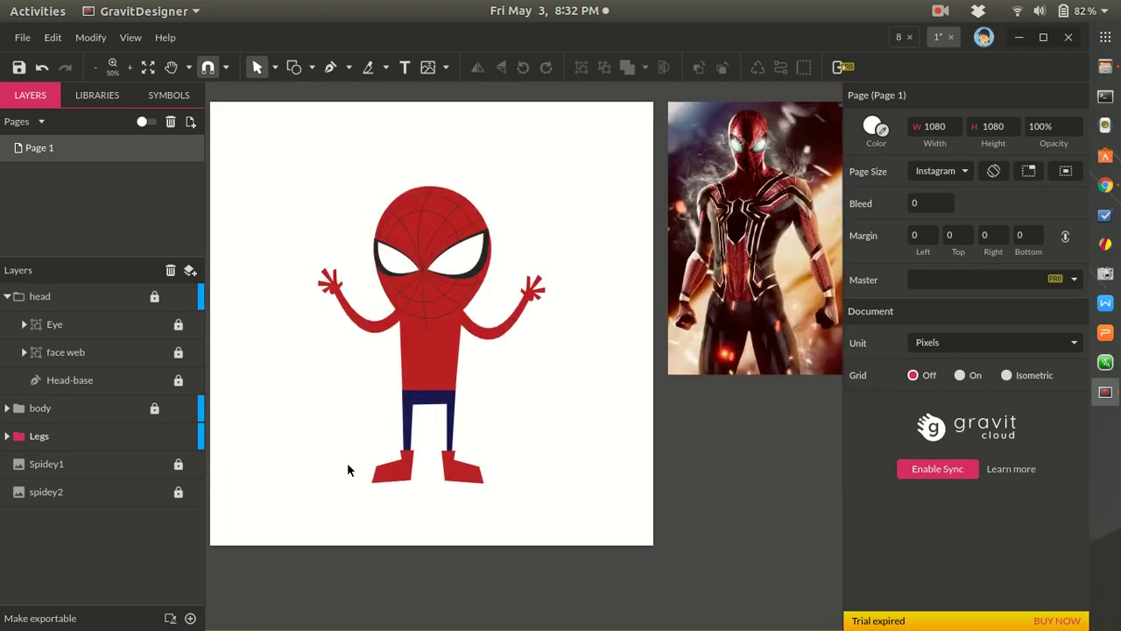
scroll(348, 465, up, 4)
scroll(655, 510, up, 4)
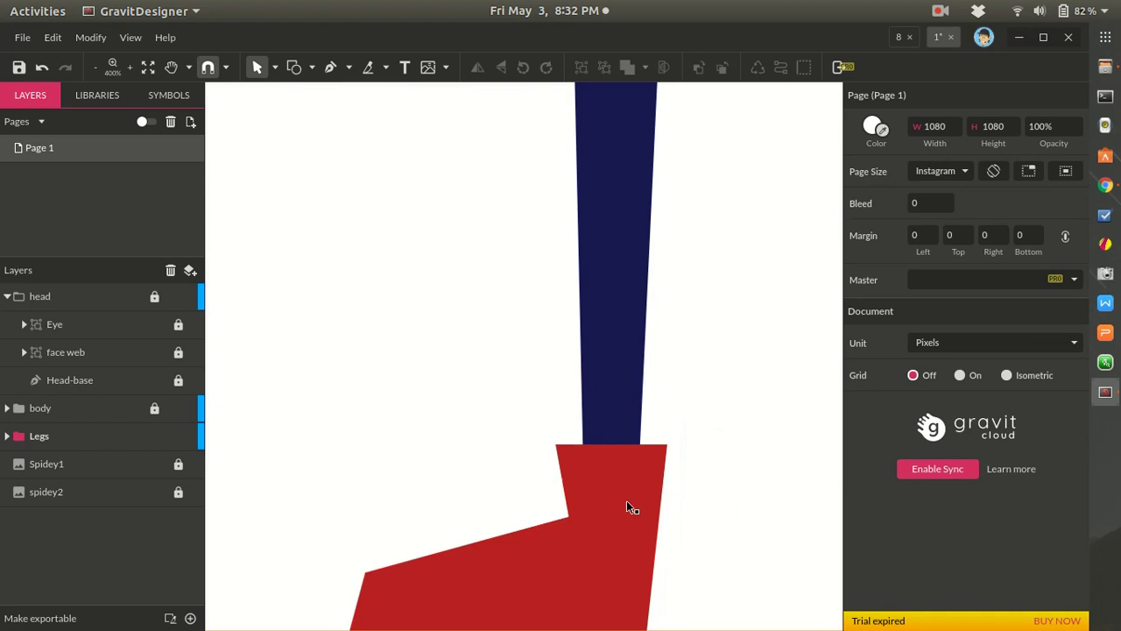
double_click(657, 447)
click(666, 445)
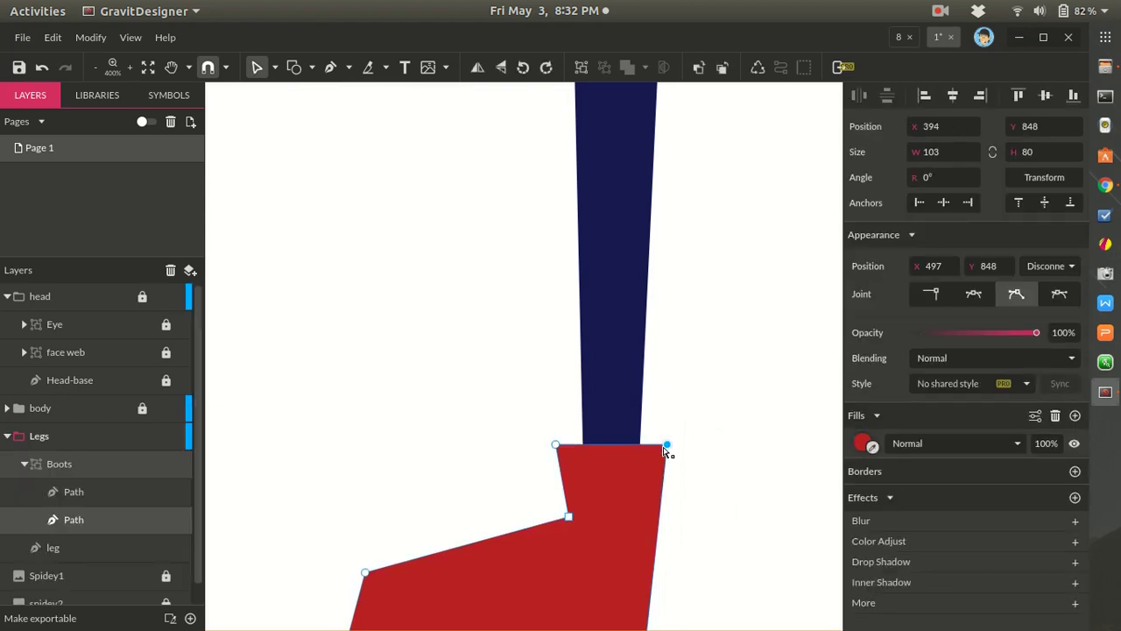
key(Delete)
drag(557, 447, 582, 445)
click(528, 440)
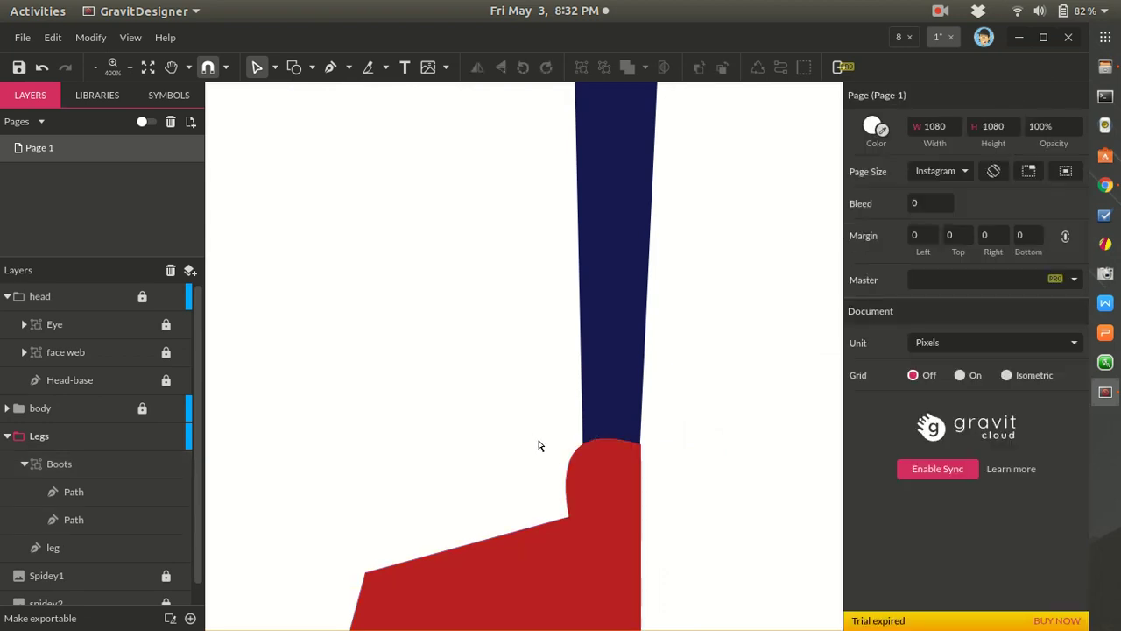
key(ctrl+z)
click(524, 450)
scroll(534, 456, down, 5)
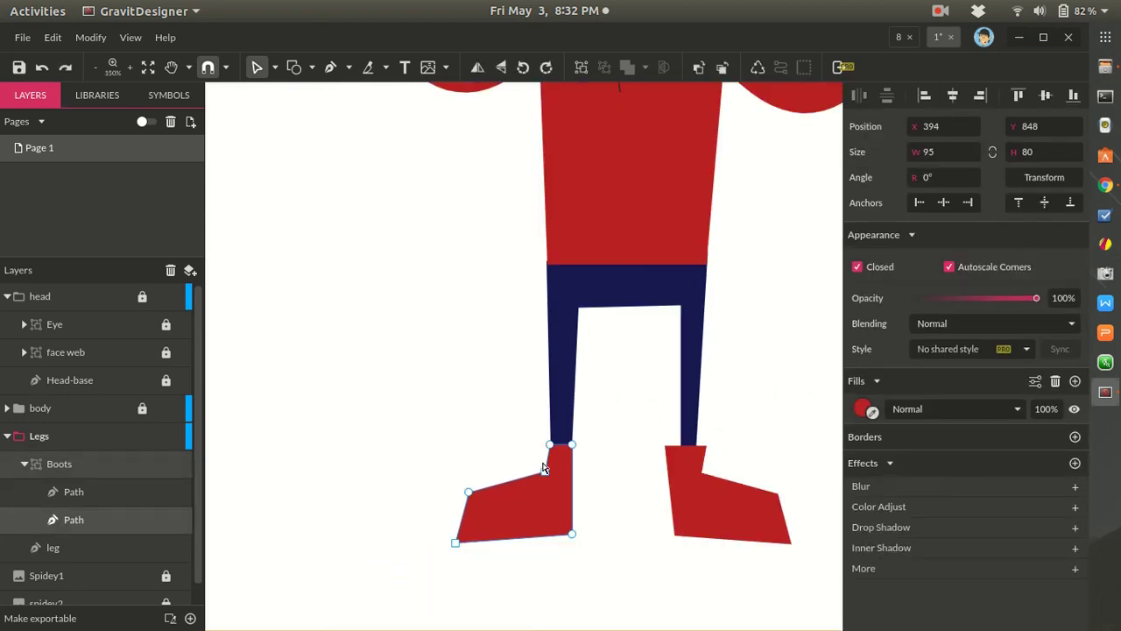
click(616, 537)
- Move the right boot's two upper corners to X 577, Y 848 and X 590, Y 848 to match the leg's width
scroll(614, 537, down, 5)
scroll(615, 537, up, 4)
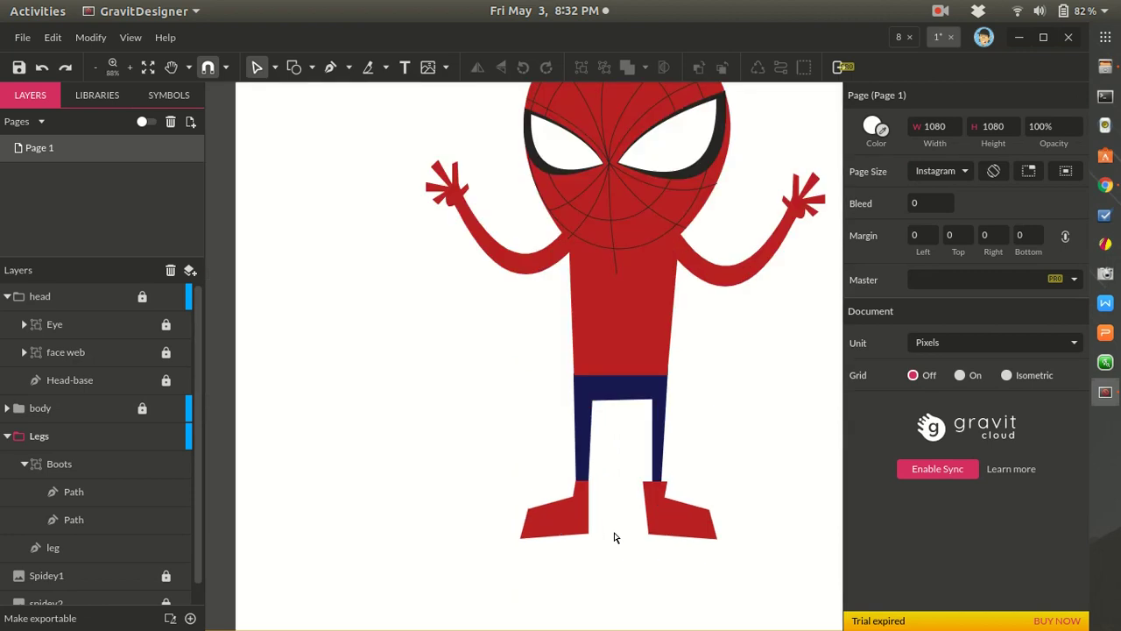
scroll(615, 538, up, 10)
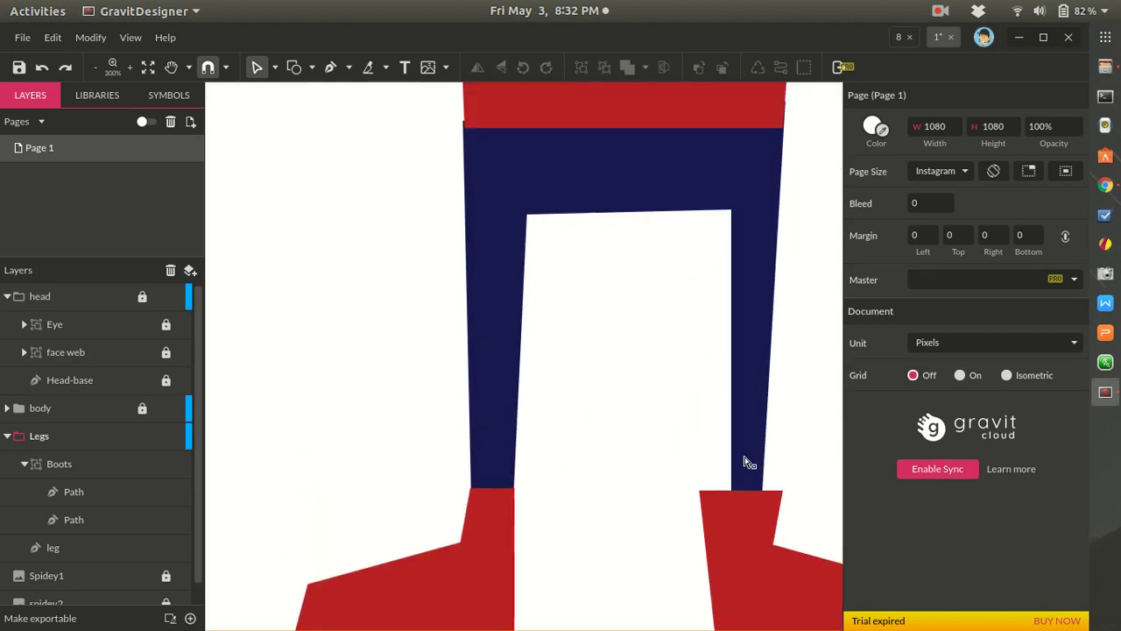
click(662, 474)
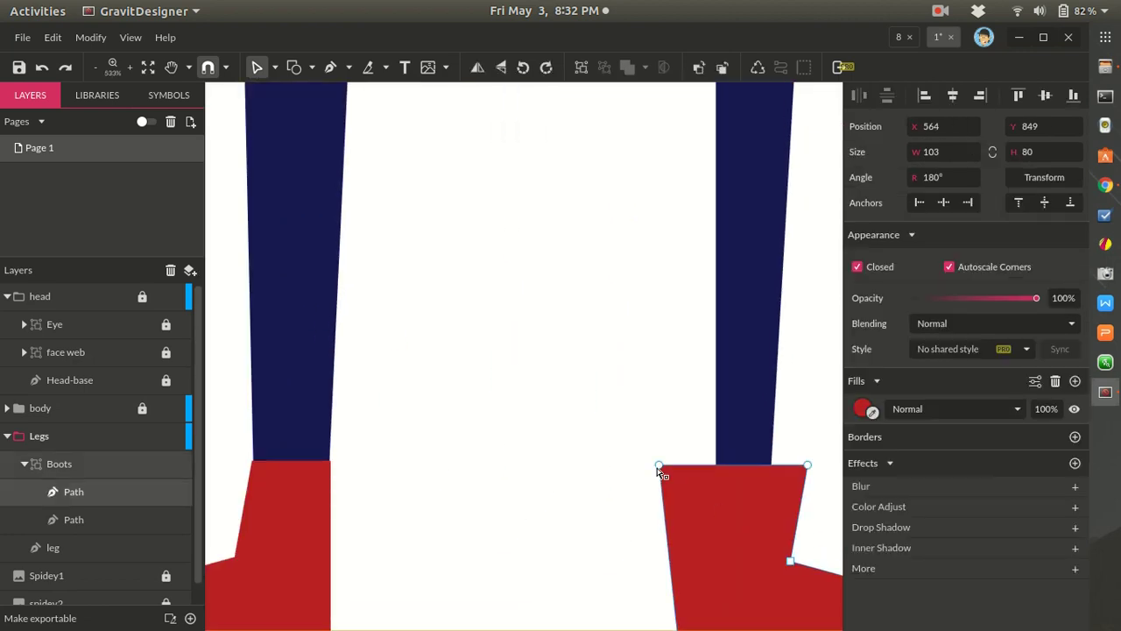
click(659, 468)
drag(659, 468, 717, 461)
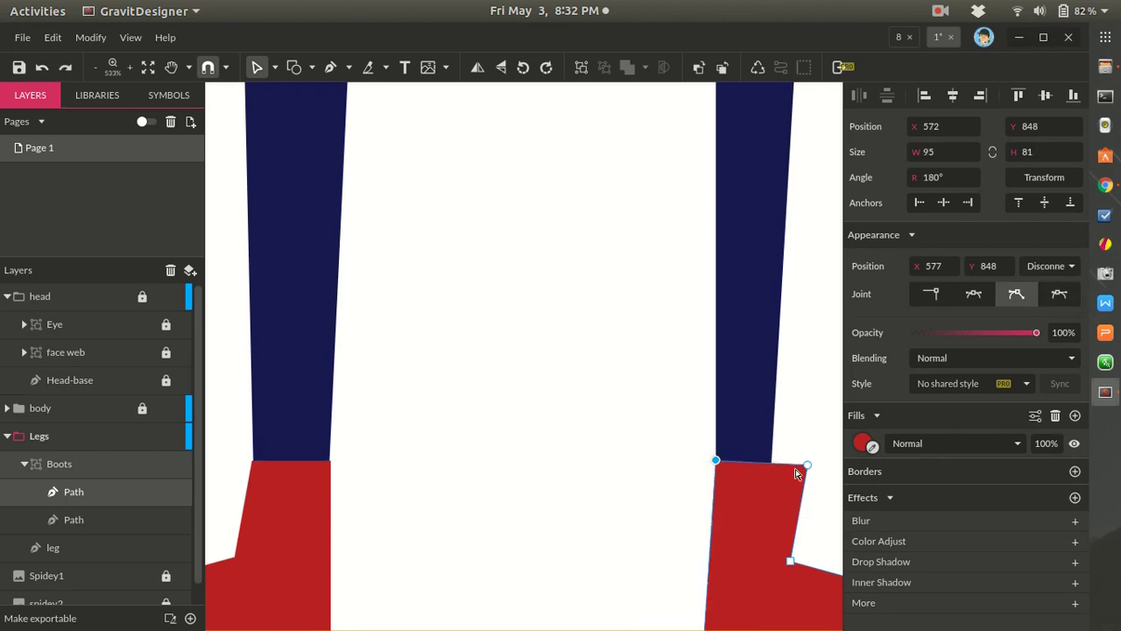
drag(808, 469, 773, 460)
click(626, 491)
click(790, 488)
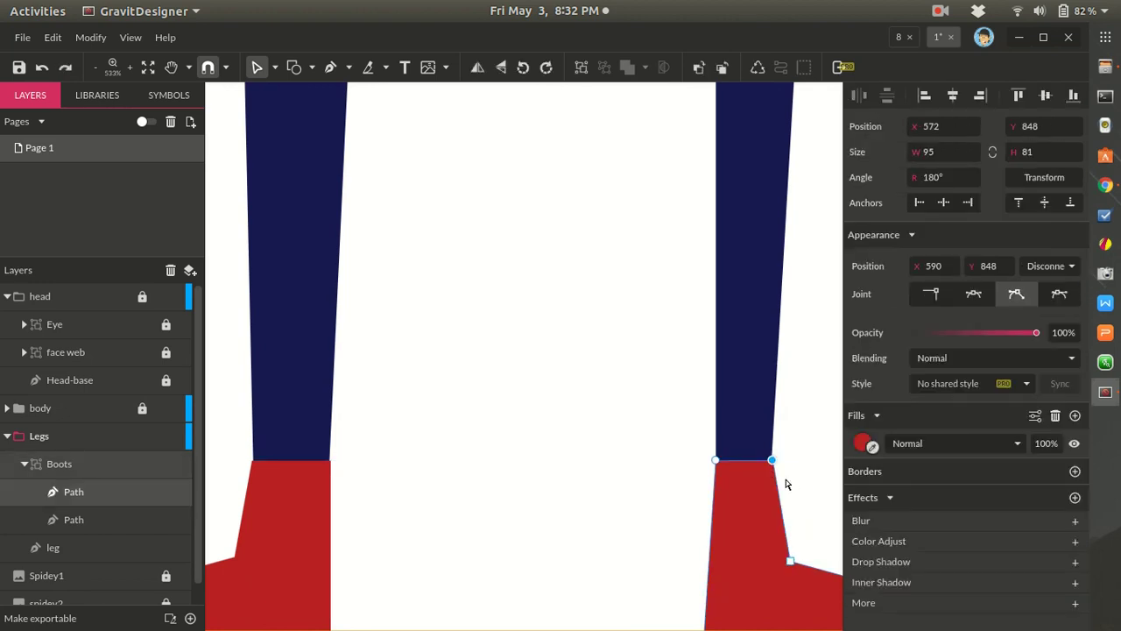
click(637, 502)
- Shift the left boot's ankle bend point inward until it lies straight below the upper outer corner
scroll(636, 503, down, 5)
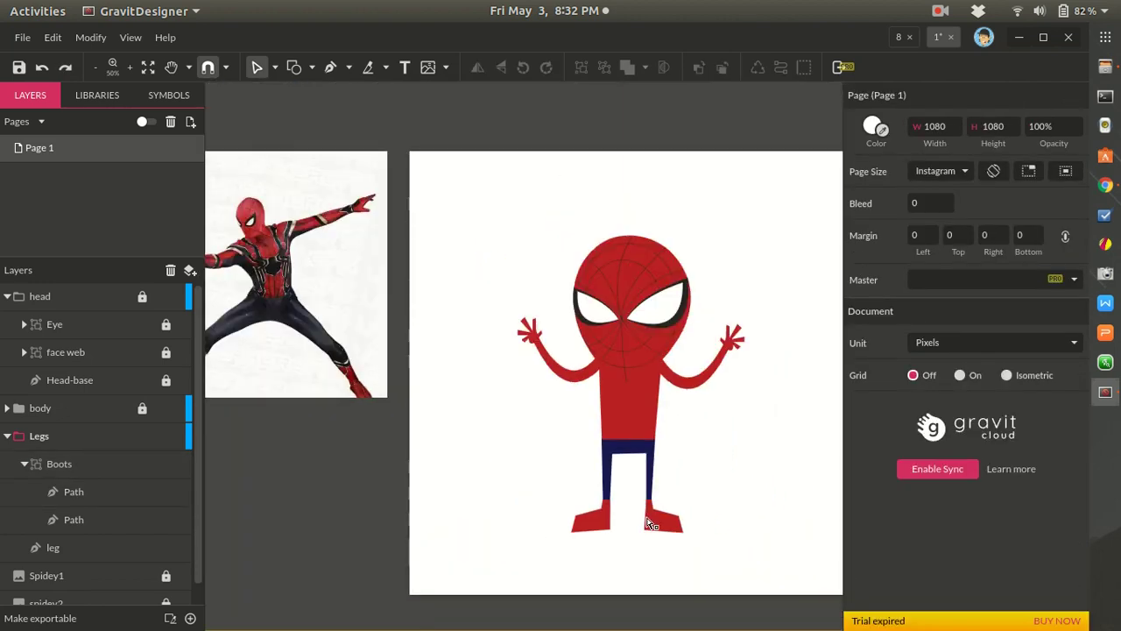
scroll(646, 517, up, 4)
scroll(528, 464, up, 2)
click(522, 441)
mouse_move(518, 436)
mouse_down()
mouse_move(537, 464)
mouse_move(530, 429)
mouse_up()
click(698, 452)
- Move the right boot's ankle bend point to X 590, Y 870, straight below its upper outer corner
scroll(693, 475, down, 5)
scroll(758, 508, up, 4)
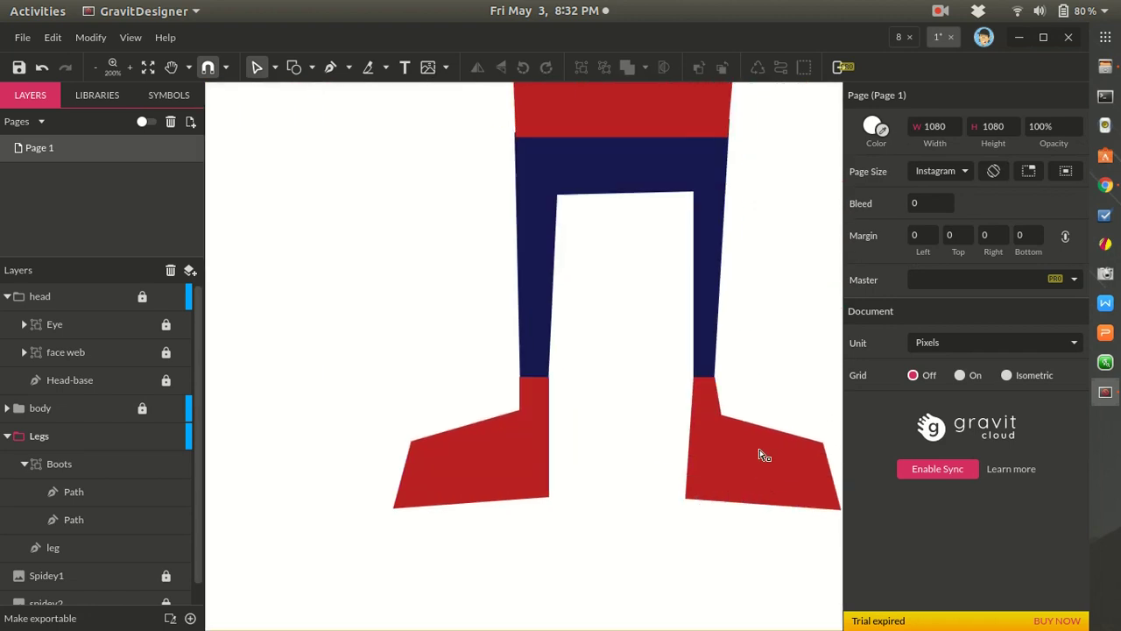
double_click(746, 435)
scroll(698, 400, up, 2)
click(701, 400)
mouse_move(703, 402)
mouse_down()
mouse_move(692, 443)
mouse_move(691, 398)
mouse_up()
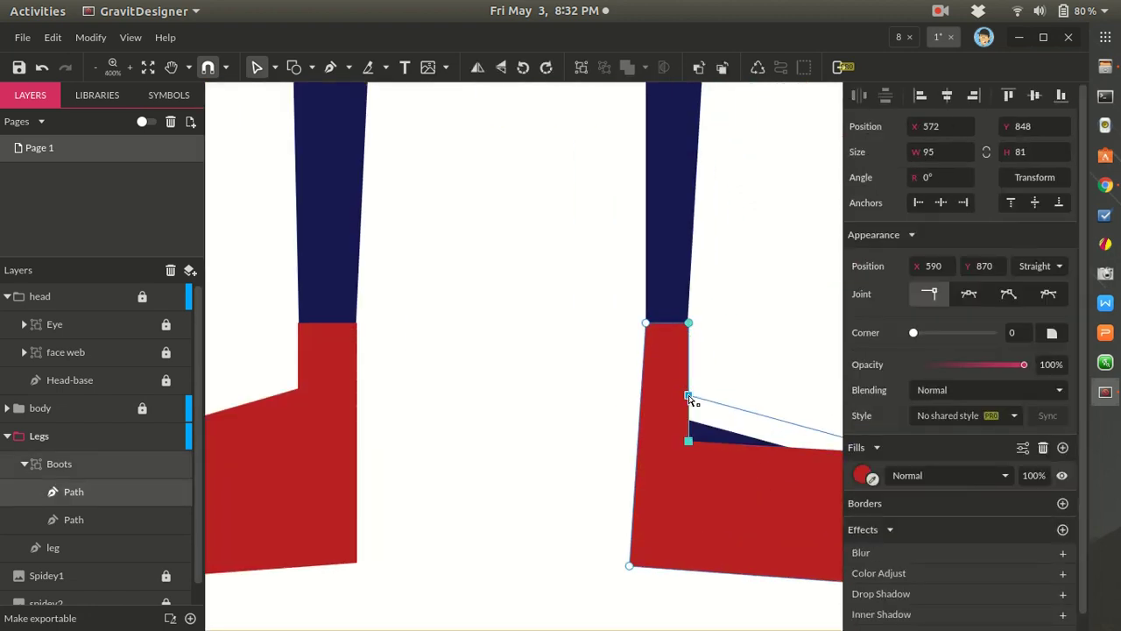
click(525, 463)
- Examine the narrowed boots in proportion to the whole figure and beside the reference photos
scroll(526, 463, down, 8)
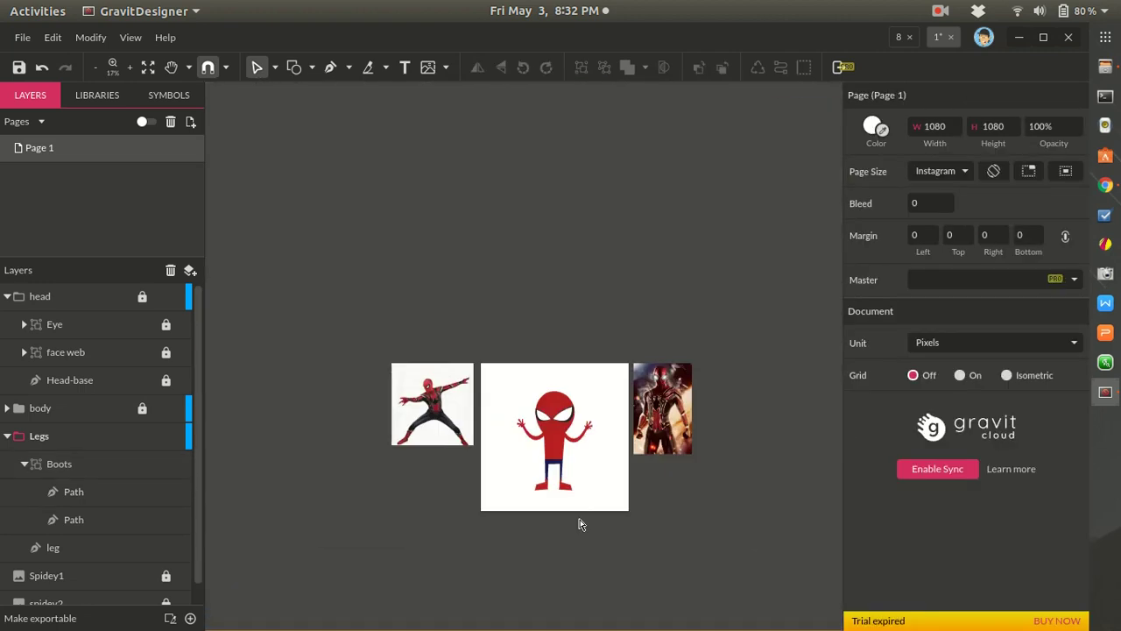
scroll(565, 514, up, 2)
scroll(427, 467, up, 1)
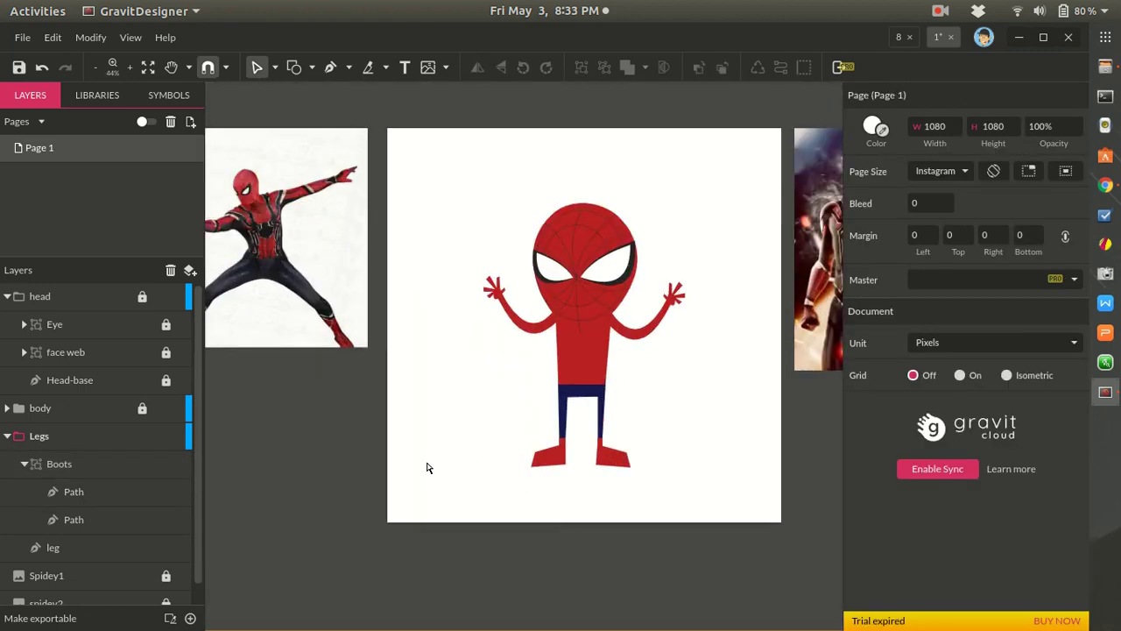
scroll(428, 467, up, 1)
scroll(428, 468, down, 3)
scroll(428, 468, up, 2)
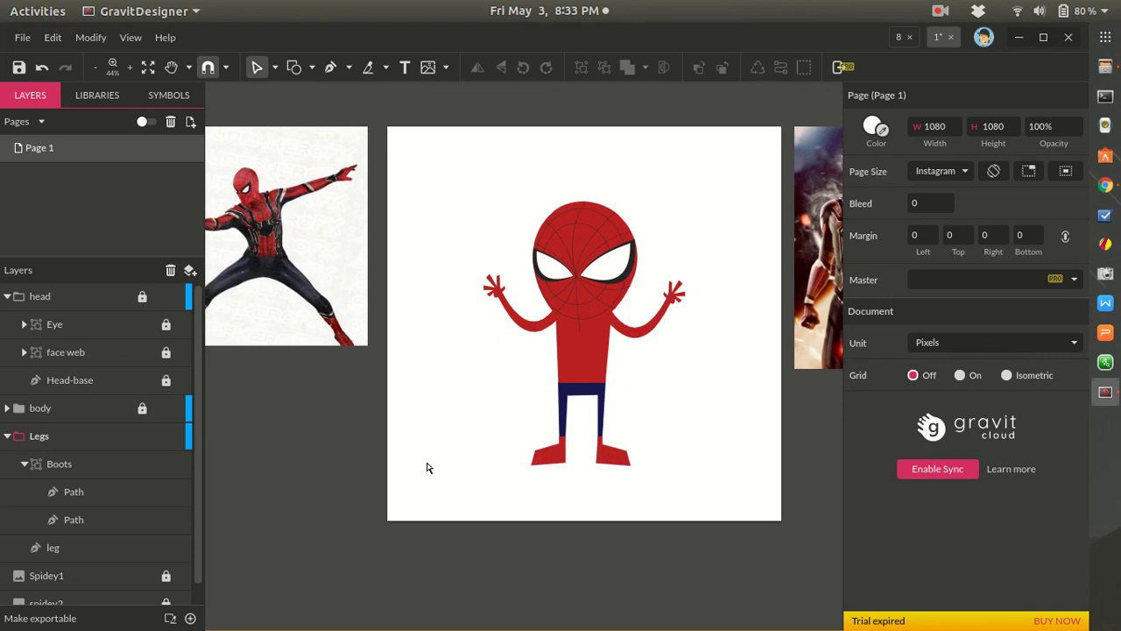
scroll(568, 420, up, 2)
scroll(455, 457, up, 1)
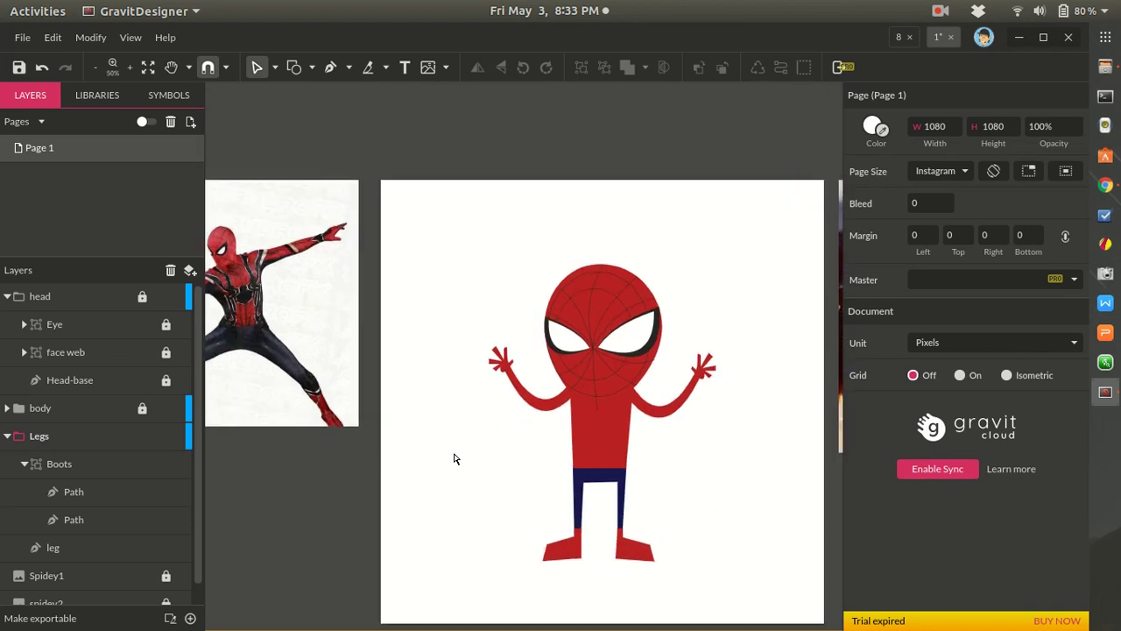
- Compare the whole figure with the reference photos on either side of the page
key(z)
click(408, 451)
click(343, 448)
scroll(343, 448, down, 5)
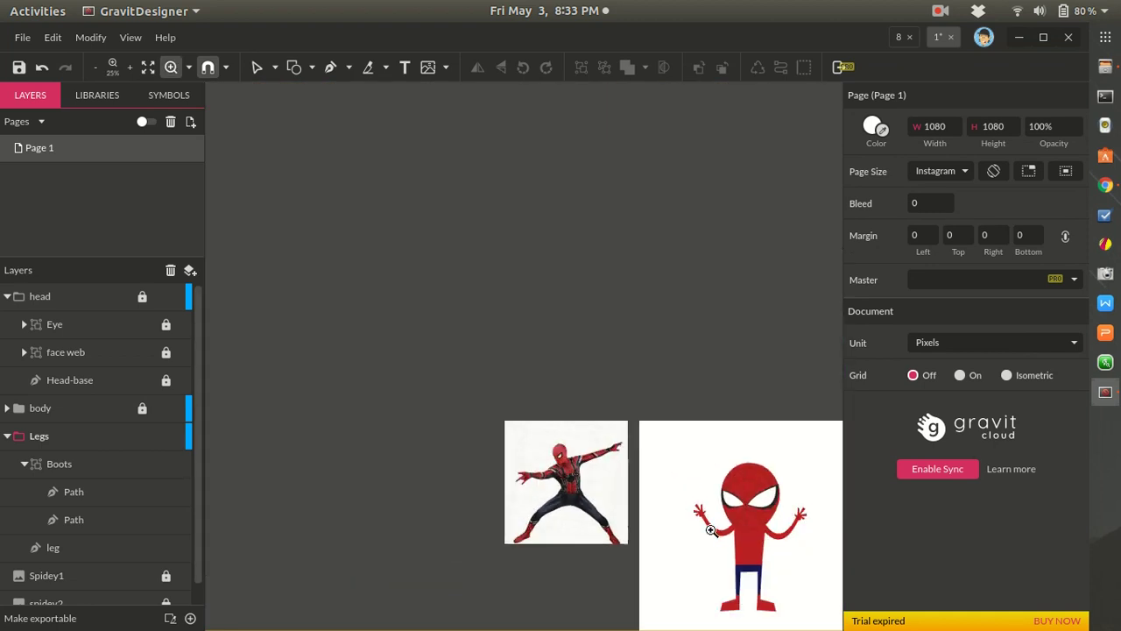
drag(778, 532, 544, 470)
scroll(554, 485, up, 2)
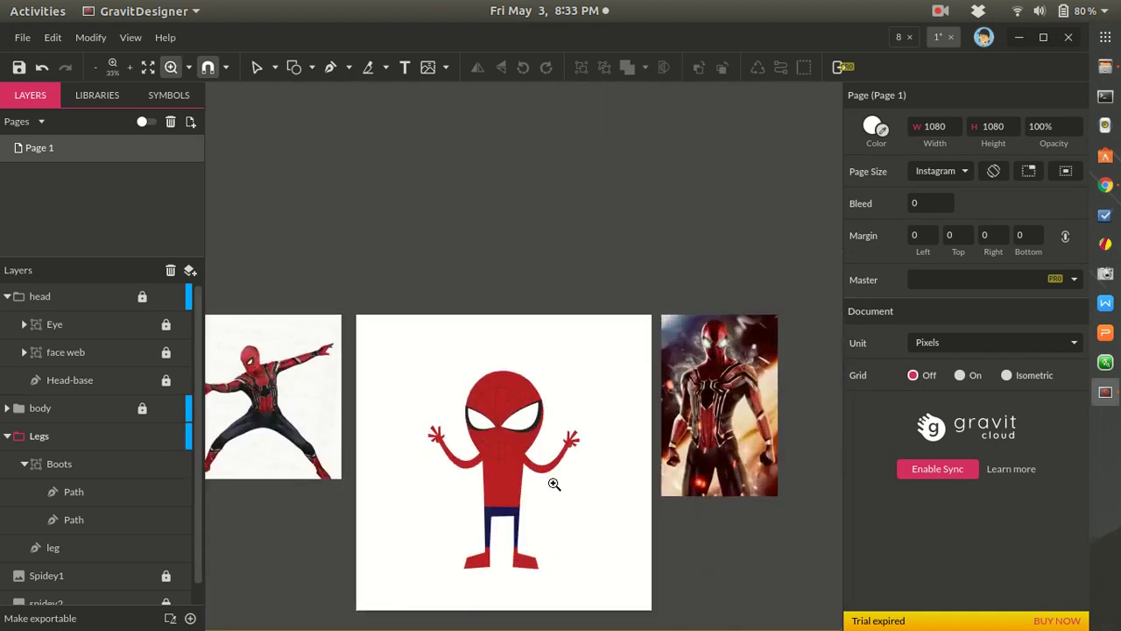
scroll(554, 485, down, 1)
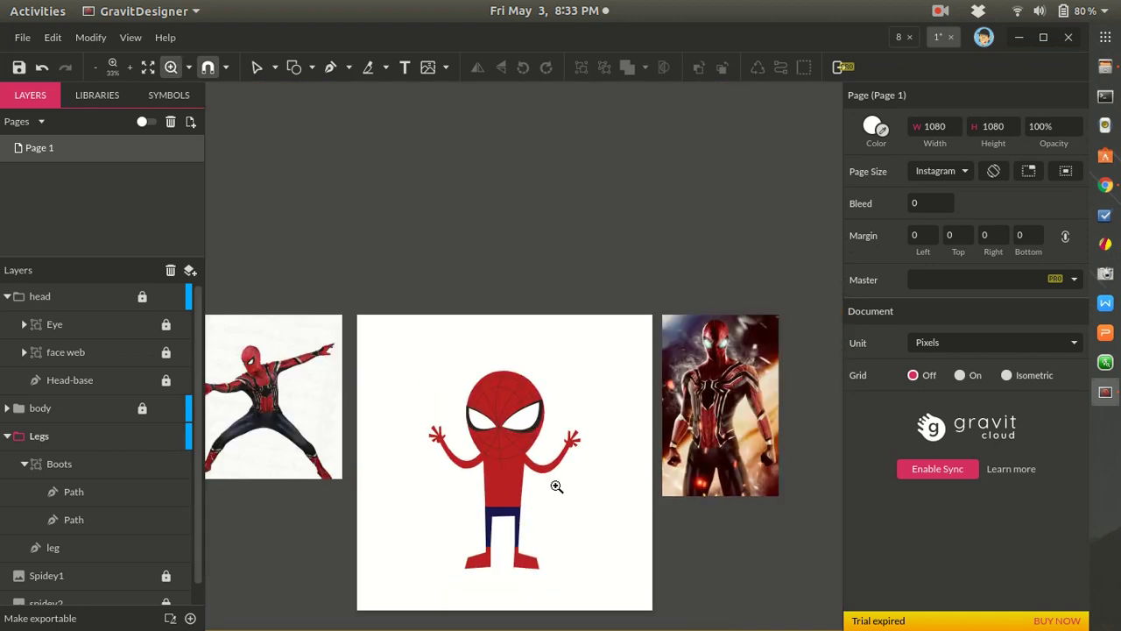
scroll(557, 486, up, 1)
scroll(220, 465, up, 1)
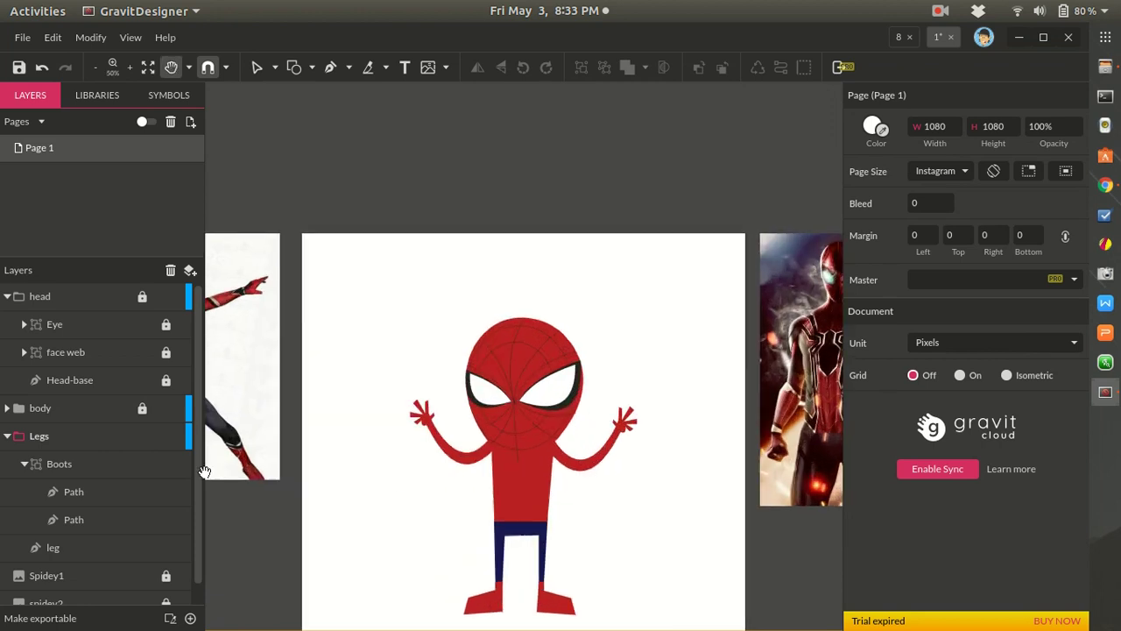
- Collapse the Legs layer and lock it, leaving the body layer expanded
click(8, 440)
click(7, 435)
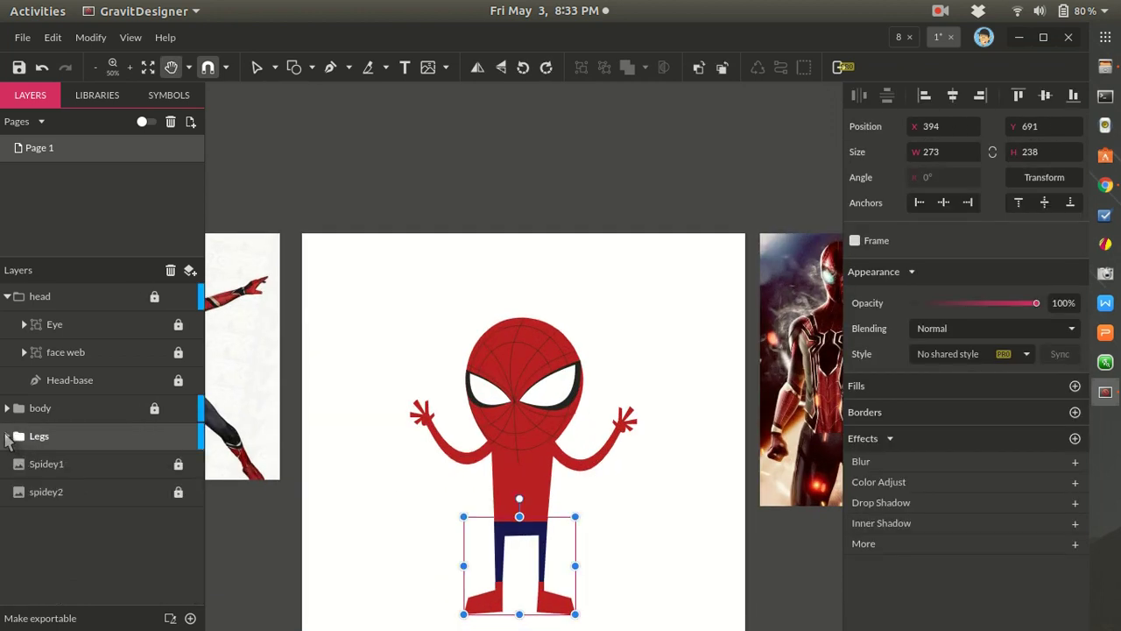
click(7, 409)
click(7, 408)
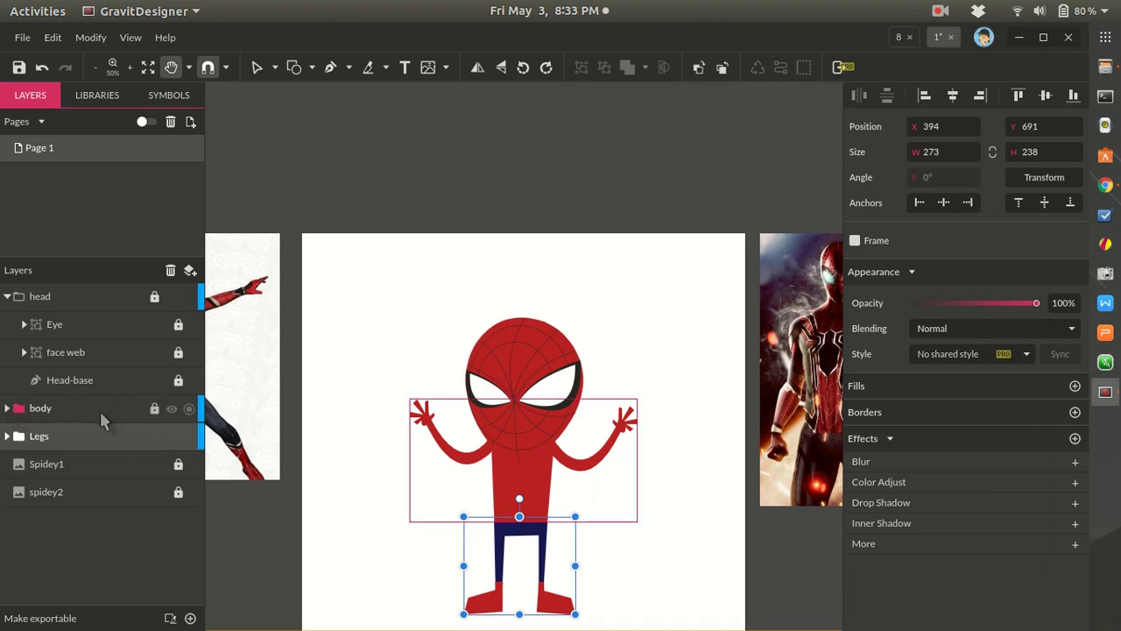
click(7, 408)
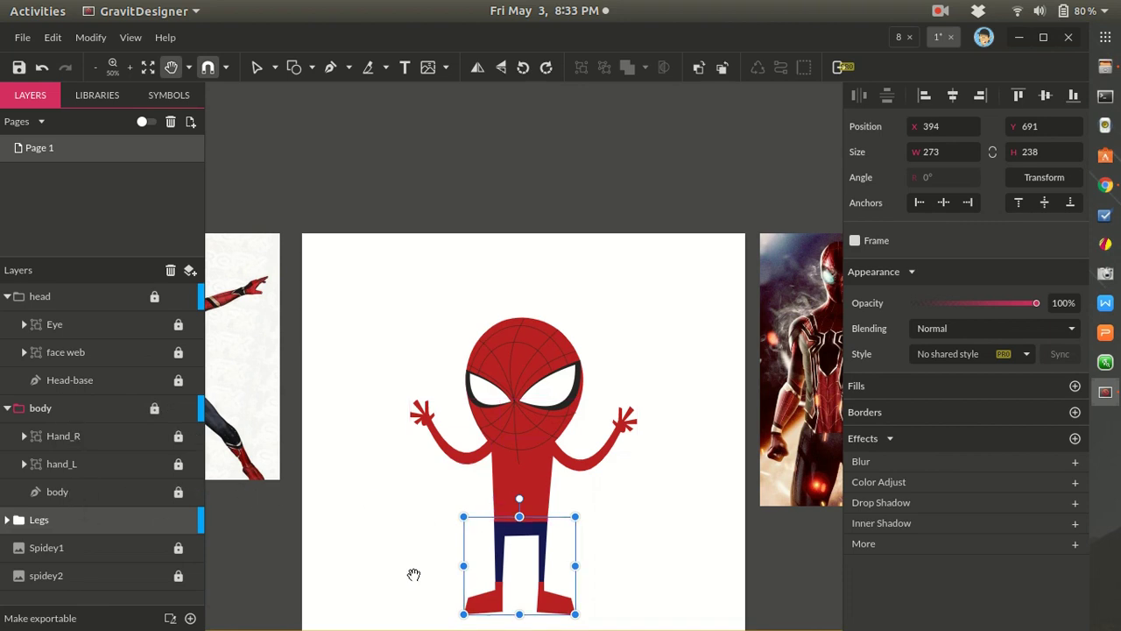
click(170, 520)
click(170, 521)
click(153, 521)
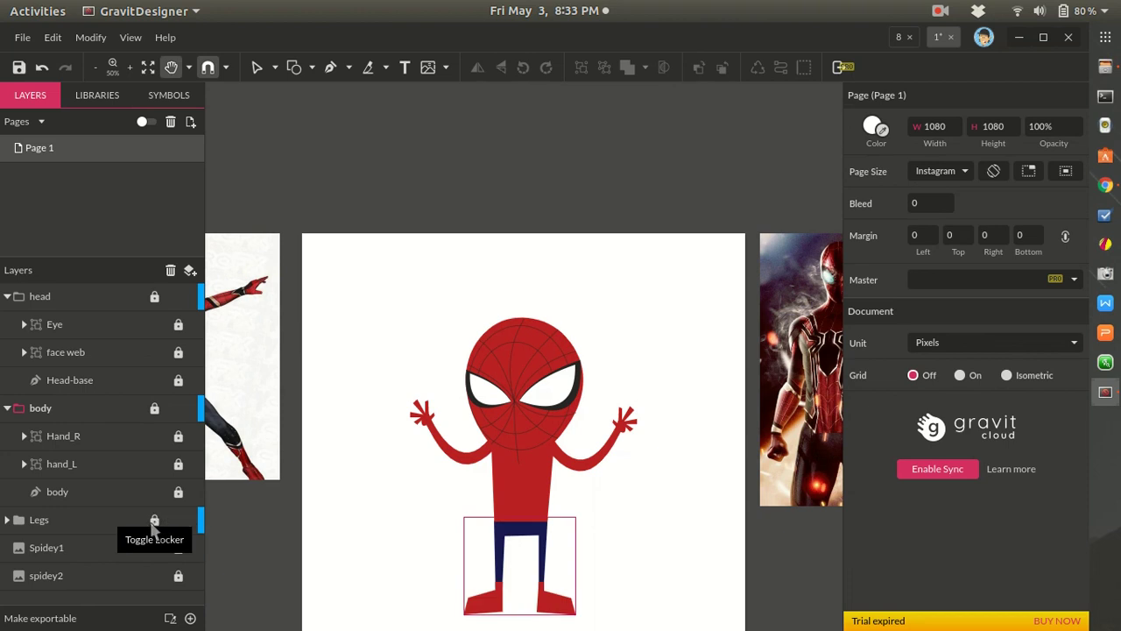
- Examine the black spider emblem on the suit's chest in the dark reference photo
key(z)
click(543, 530)
click(547, 529)
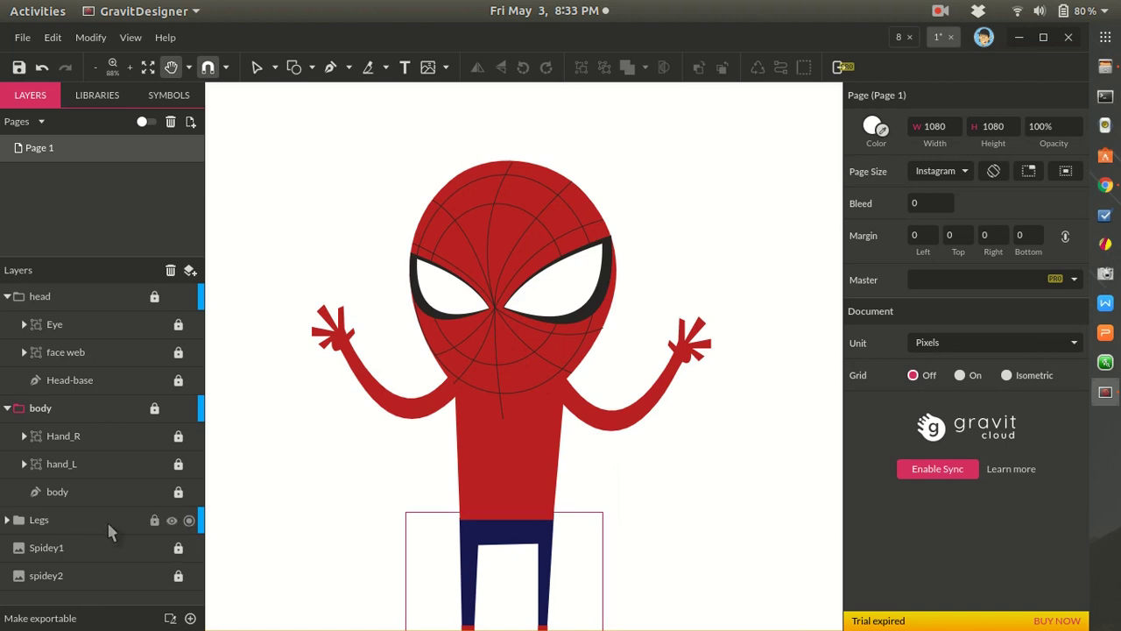
key(z)
click(502, 478)
scroll(504, 477, down, 8)
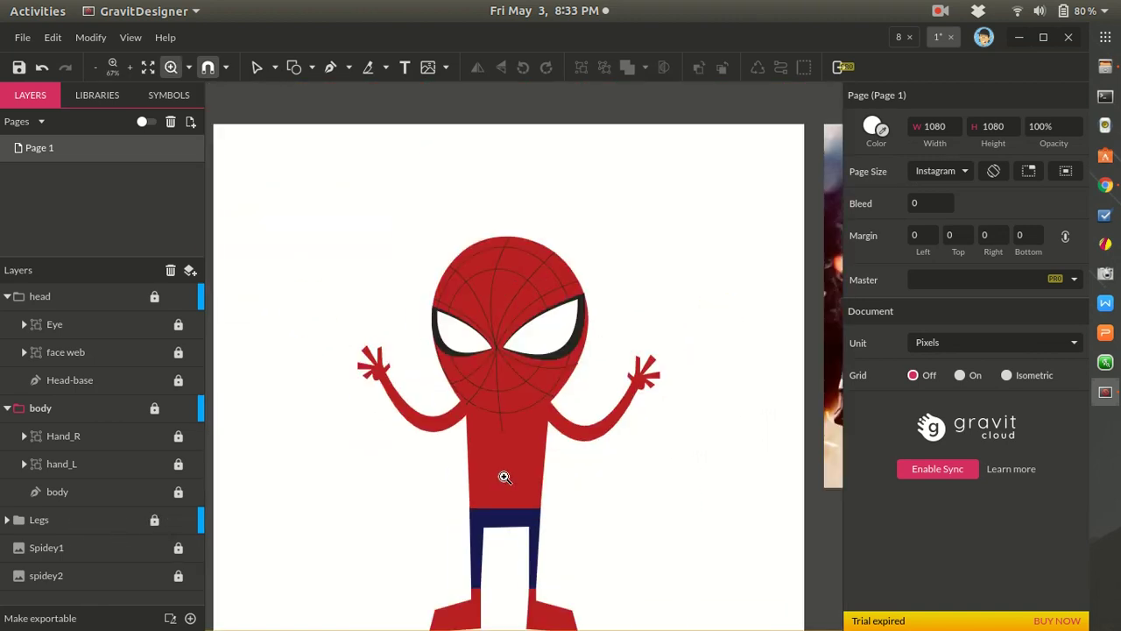
scroll(618, 429, up, 7)
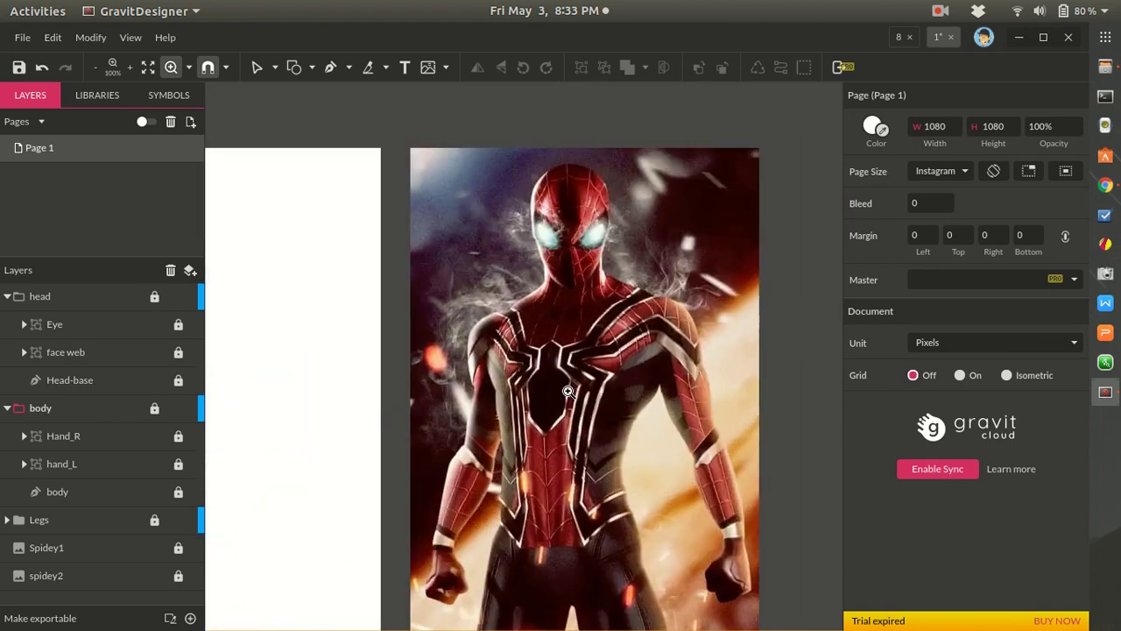
click(556, 382)
key(space)
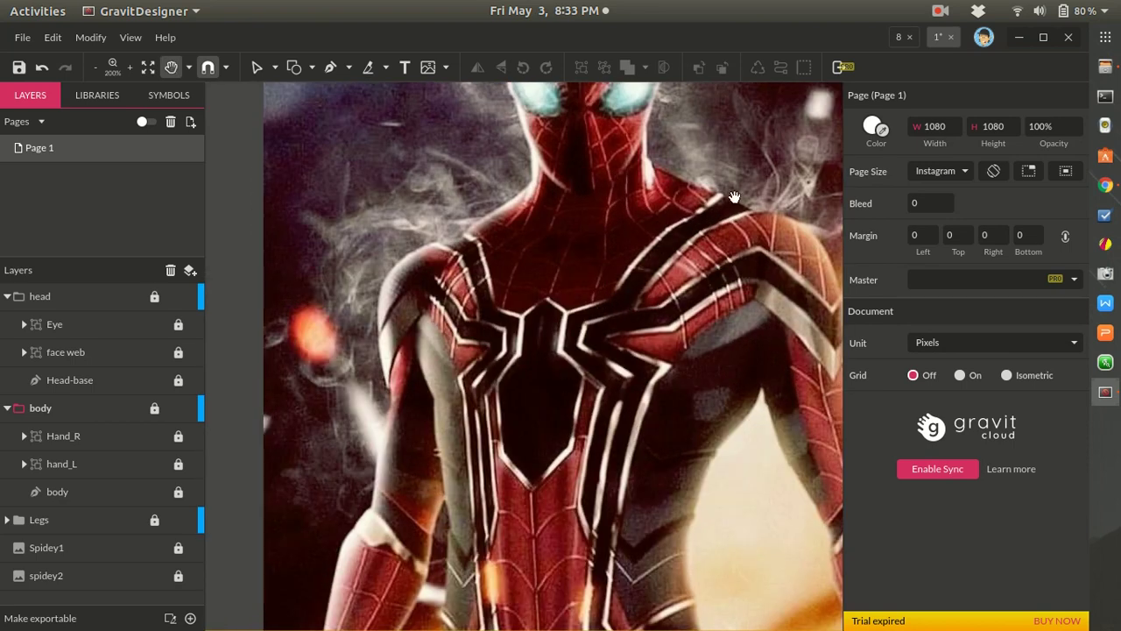
- Inspect the drawn figure's plain red torso, where the chest emblem is missing, against the reference photo
scroll(508, 495, down, 10)
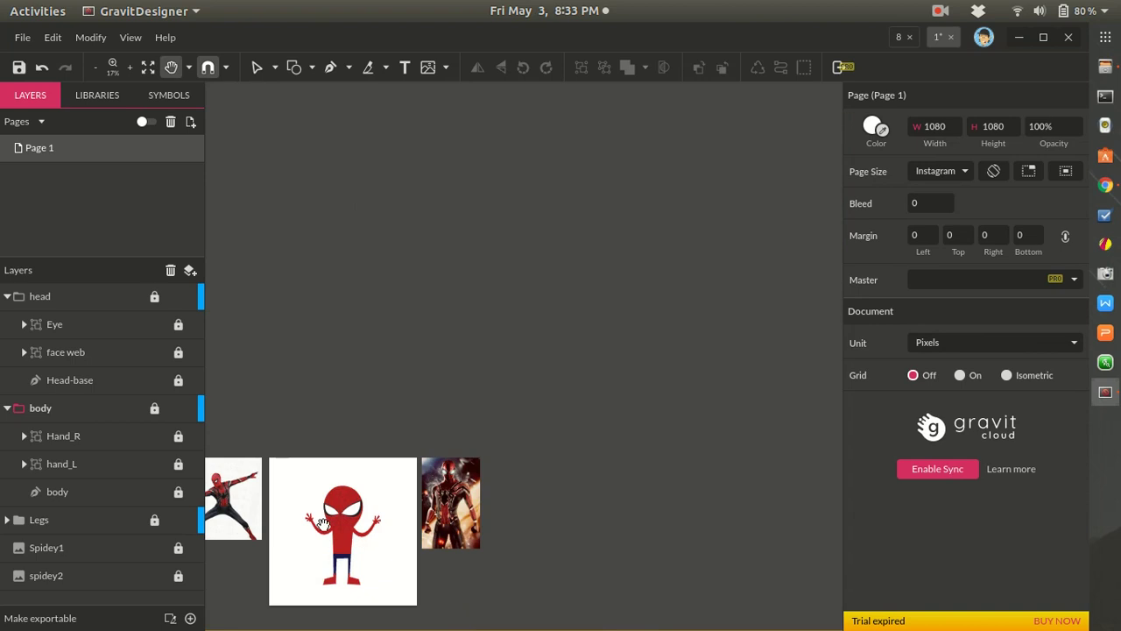
scroll(322, 546, up, 1)
scroll(323, 546, up, 3)
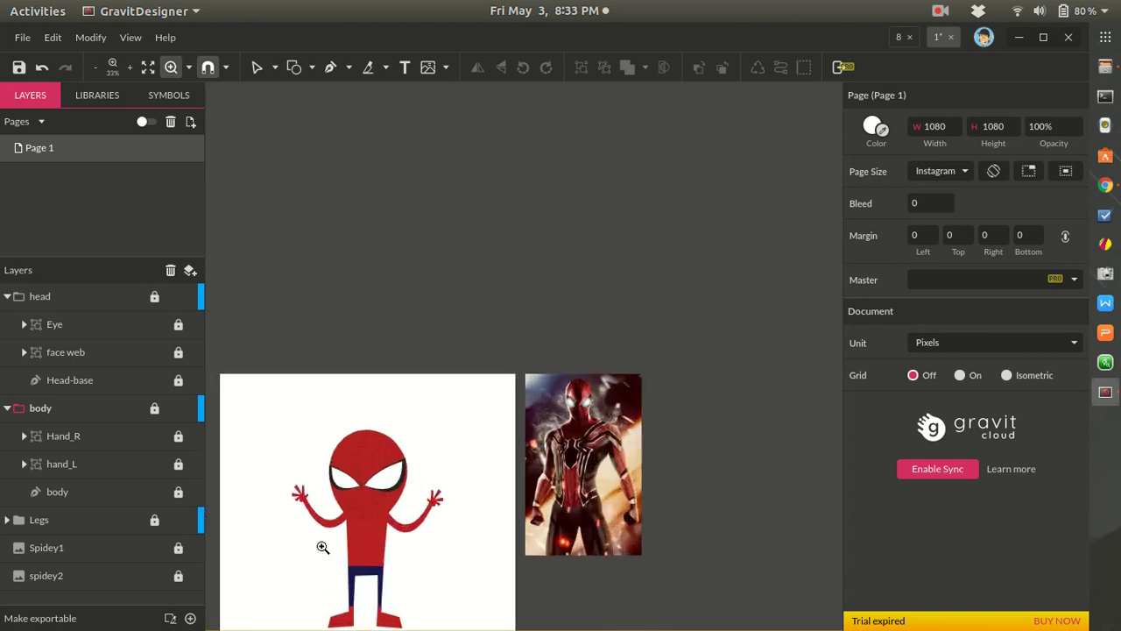
key(z)
scroll(337, 564, up, 2)
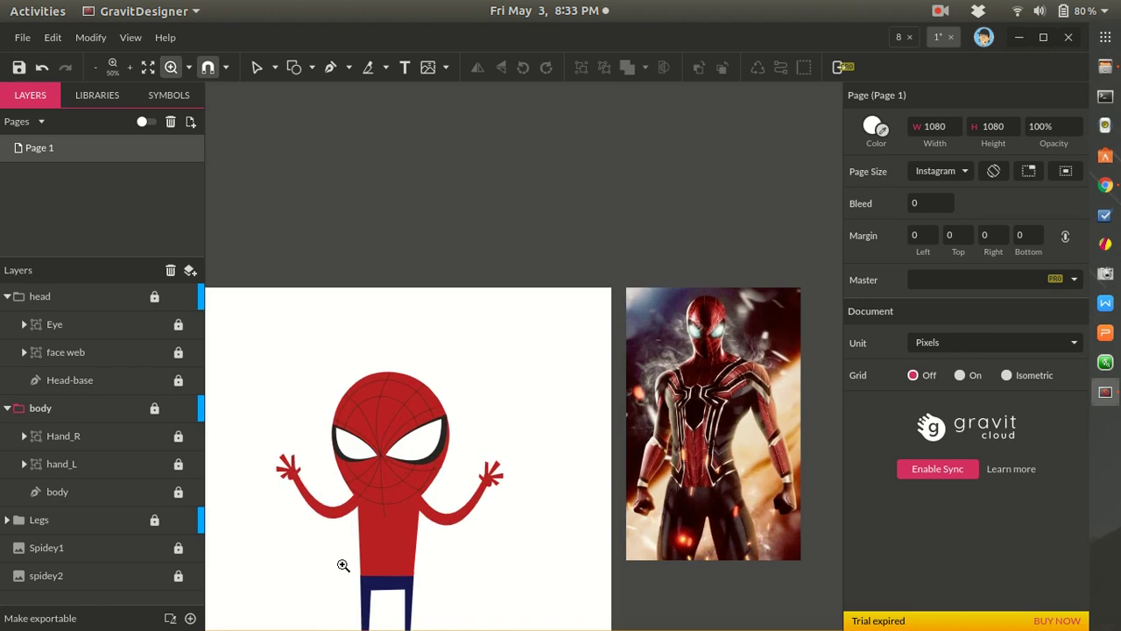
scroll(342, 563, down, 3)
scroll(266, 529, up, 2)
scroll(266, 529, up, 2)
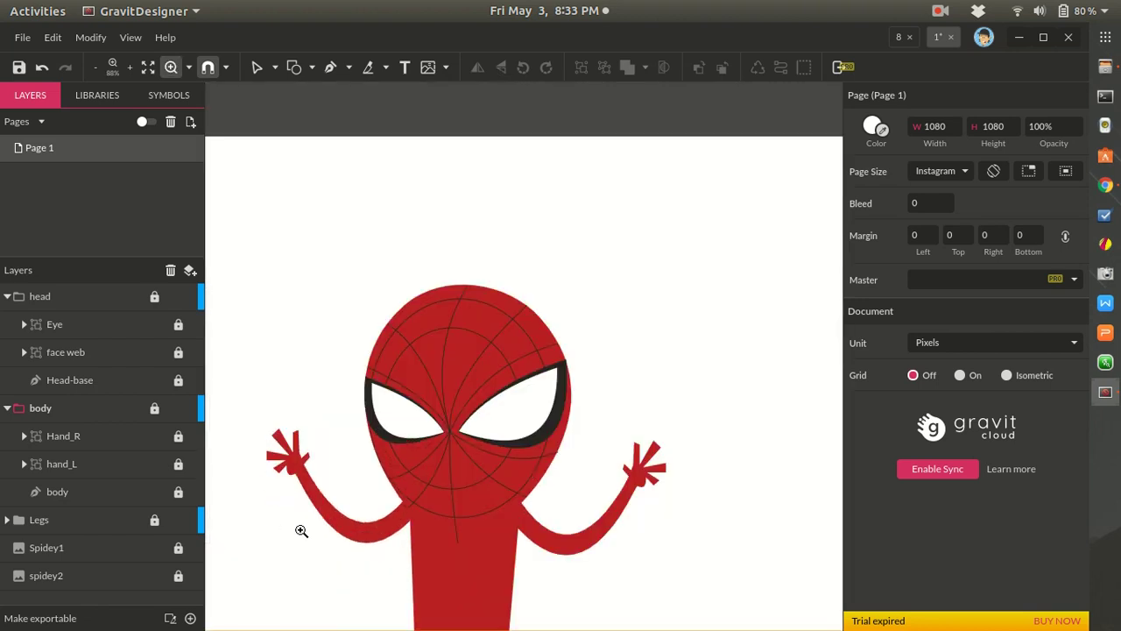
key(h)
scroll(405, 520, down, 5)
scroll(408, 518, up, 3)
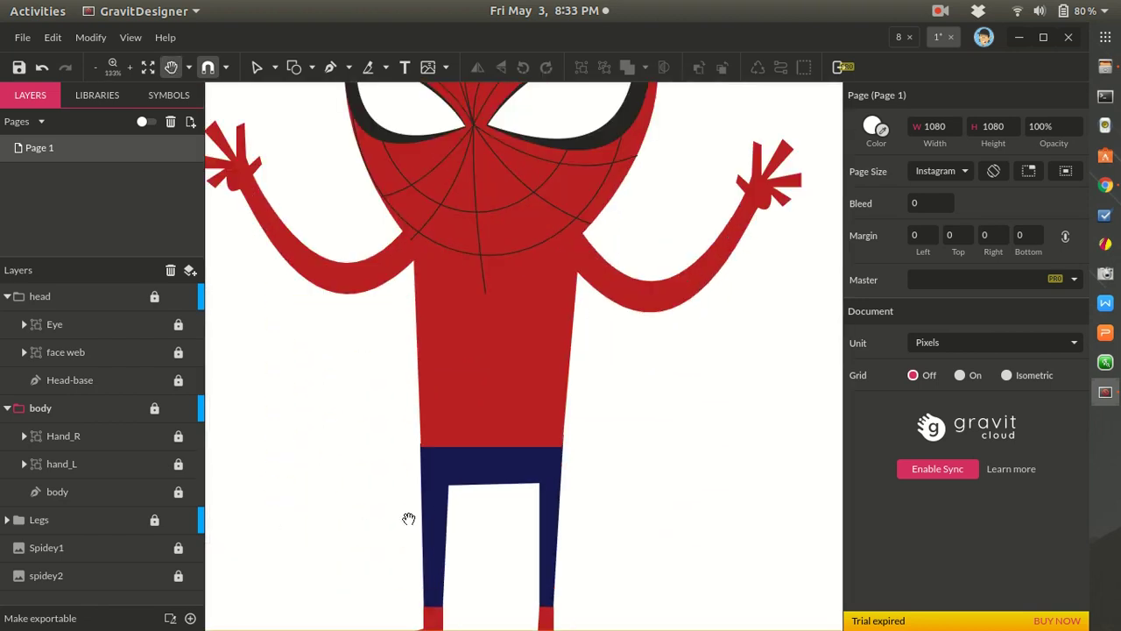
scroll(408, 519, up, 3)
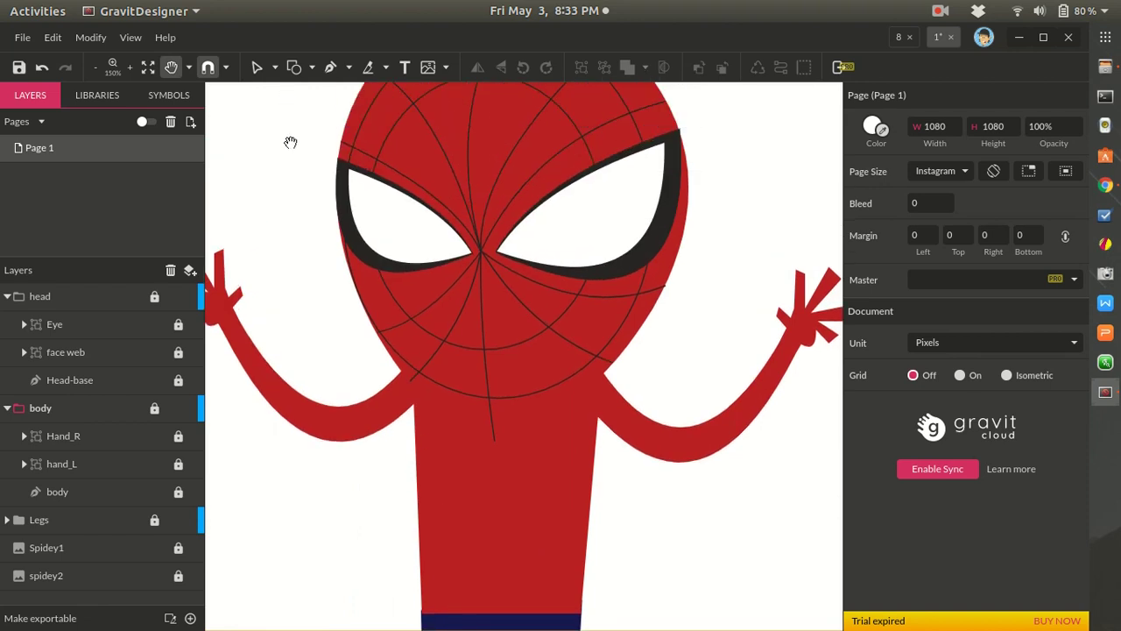
- Draw a six-sided polygon about 110 px wide beside the torso, below the raised arm, and rotate it nearly level
key(z)
scroll(516, 458, down, 4)
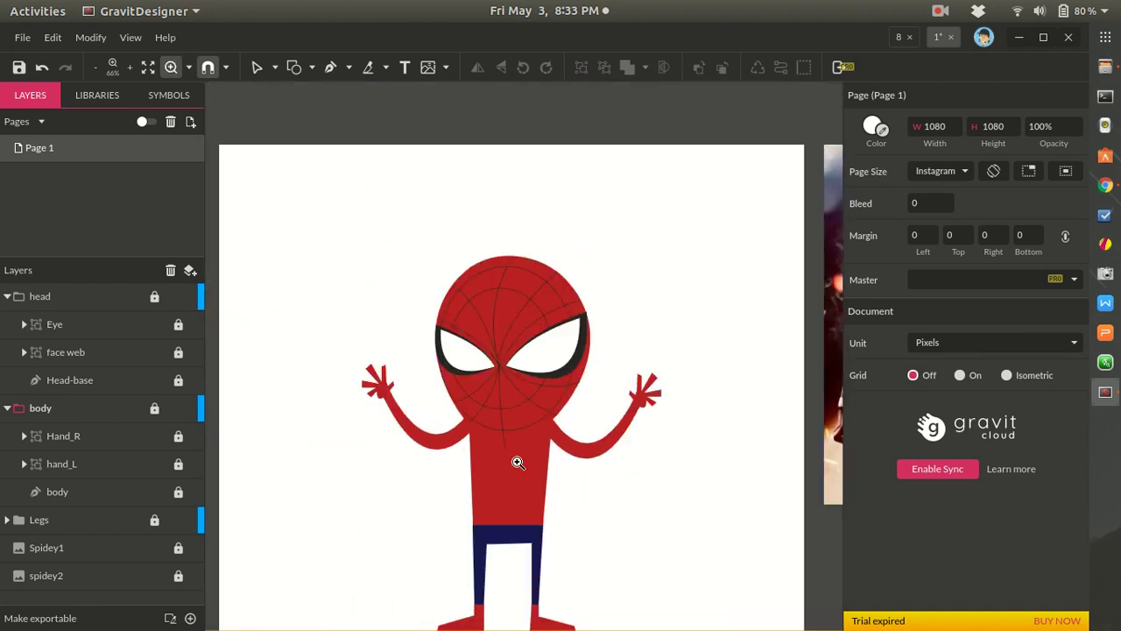
scroll(517, 462, up, 3)
key(h)
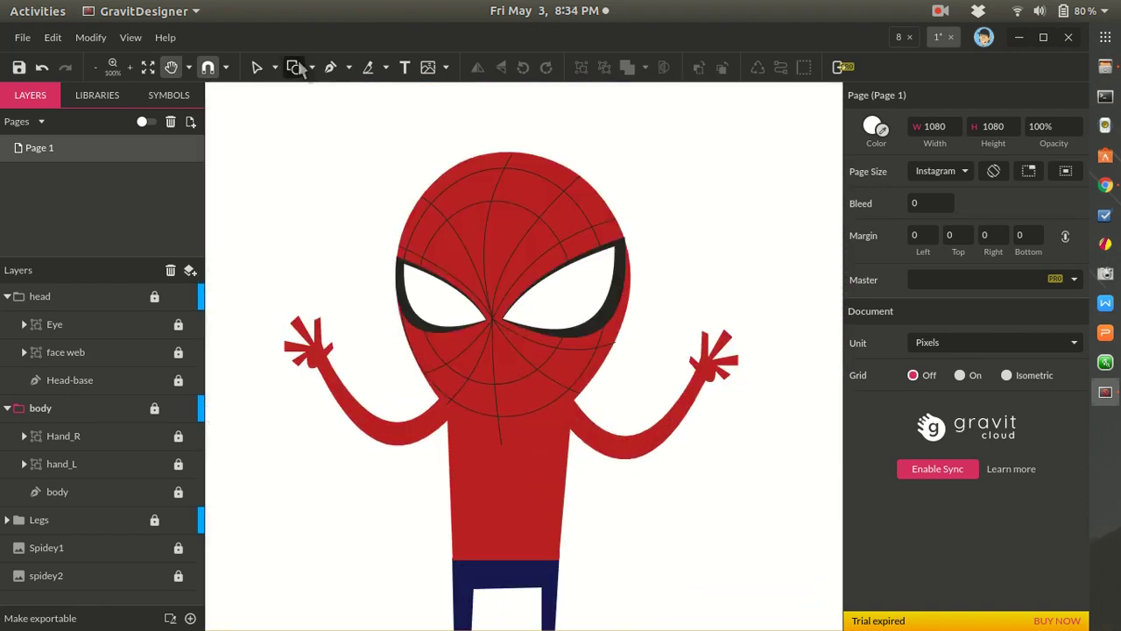
click(312, 68)
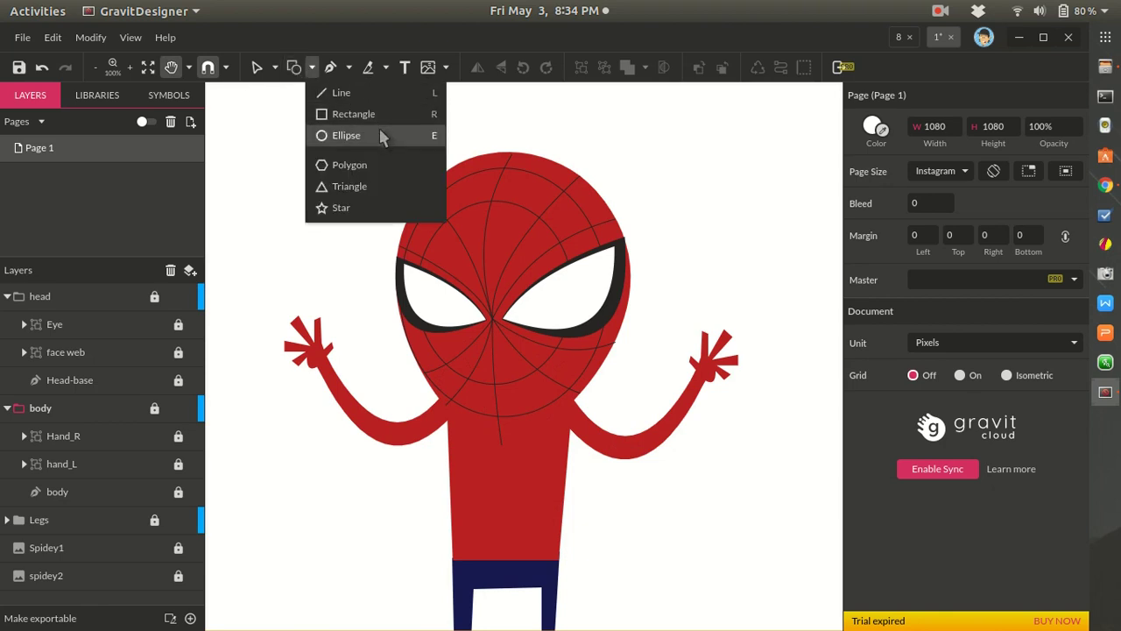
click(369, 165)
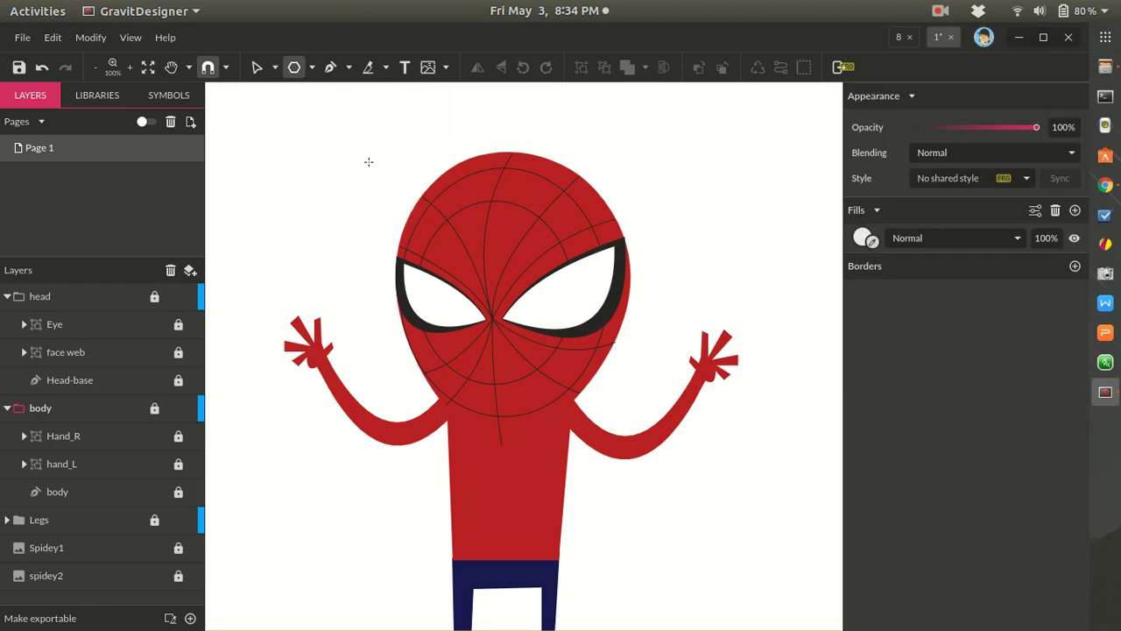
drag(493, 458, 544, 496)
drag(475, 495, 392, 535)
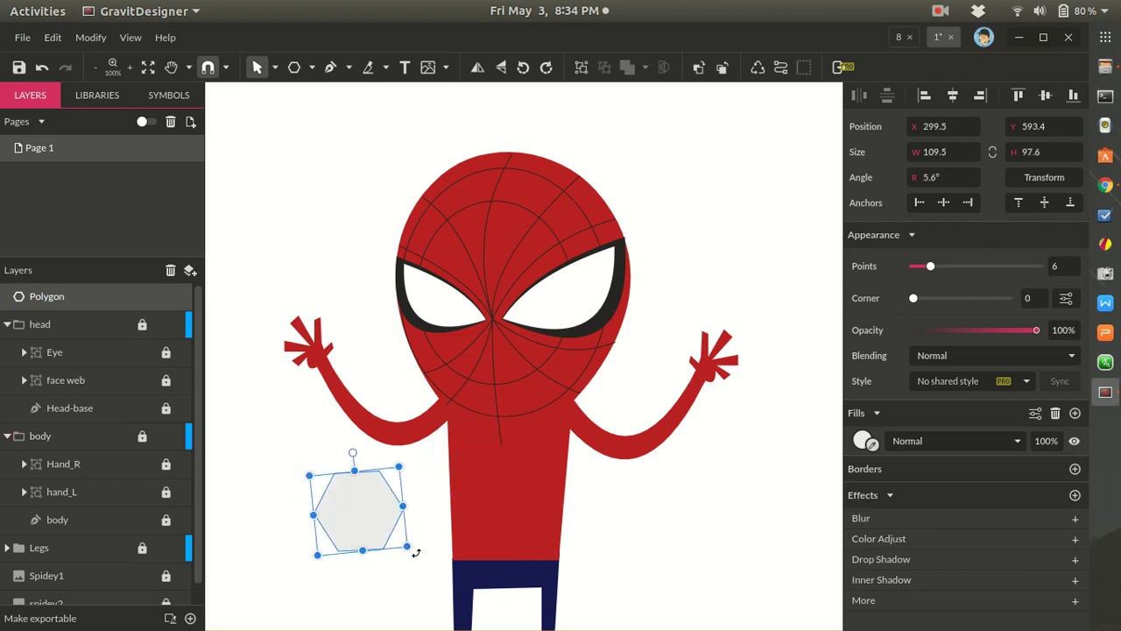
drag(415, 555, 413, 555)
click(415, 559)
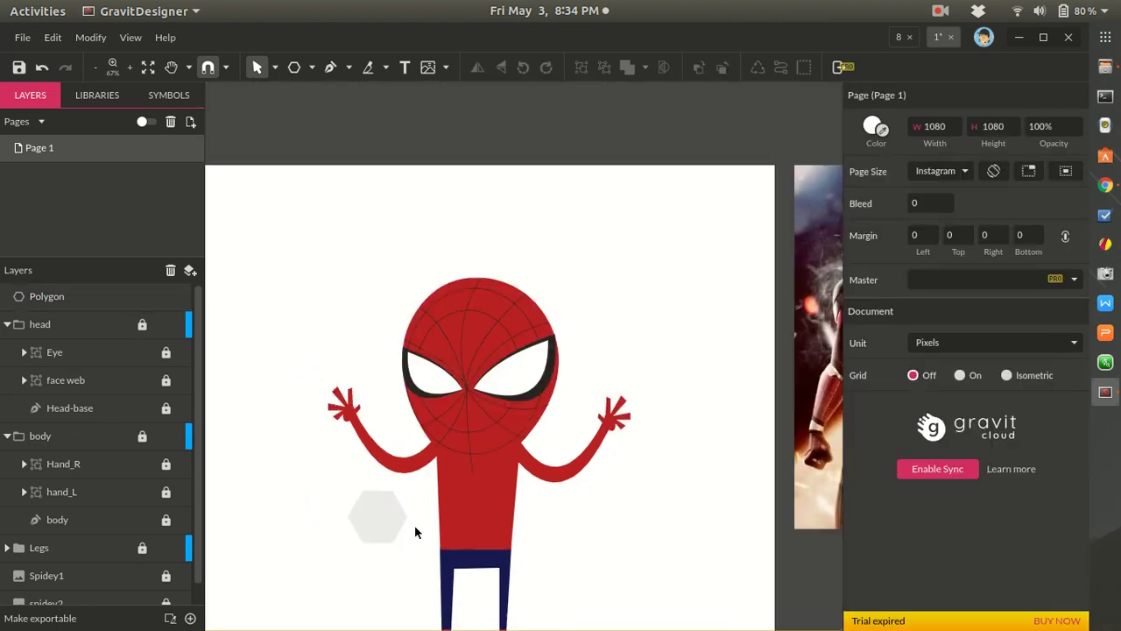
- Fill the hexagon with near-black #171717
click(396, 524)
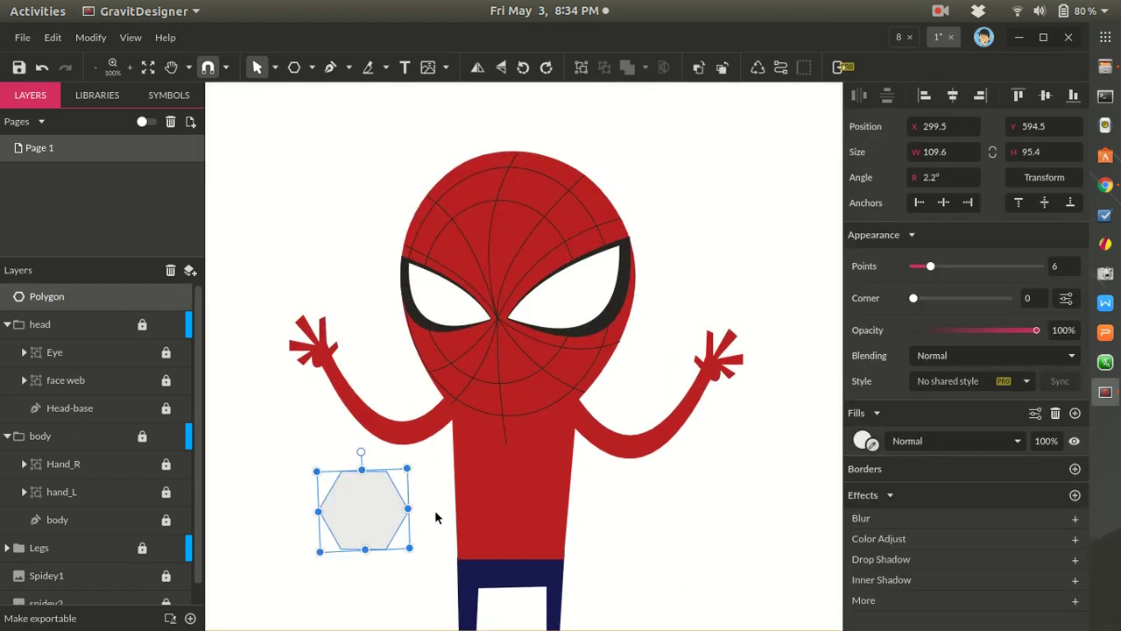
click(866, 441)
click(889, 399)
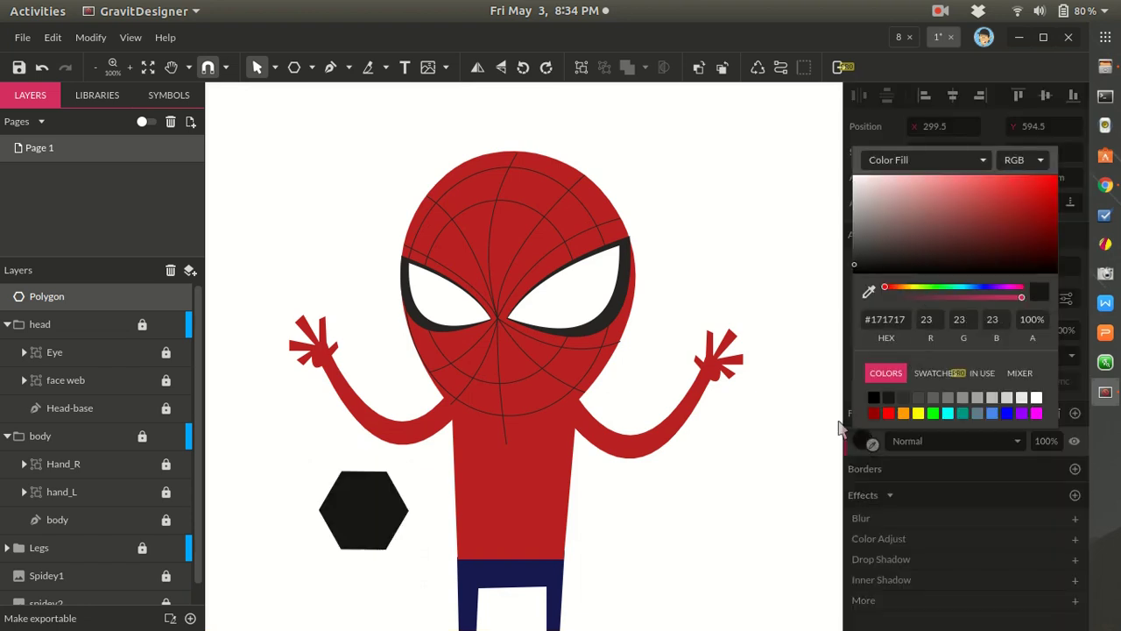
click(636, 550)
- Duplicate the black hexagon, shrink the copy to about half size and place it at the upper edge of the large one
scroll(348, 558, up, 1)
mouse_move(412, 487)
mouse_down()
mouse_move(395, 514)
mouse_move(396, 471)
mouse_up()
key(ctrl+d)
drag(444, 523, 389, 466)
click(499, 476)
scroll(436, 496, down, 3)
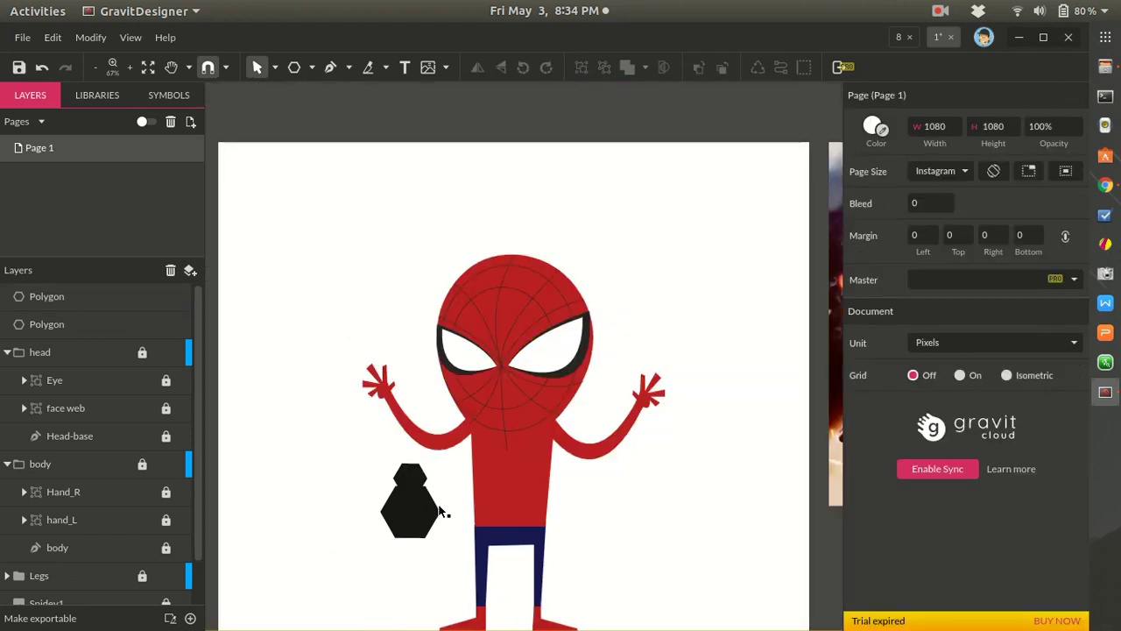
scroll(438, 512, up, 3)
scroll(421, 517, down, 3)
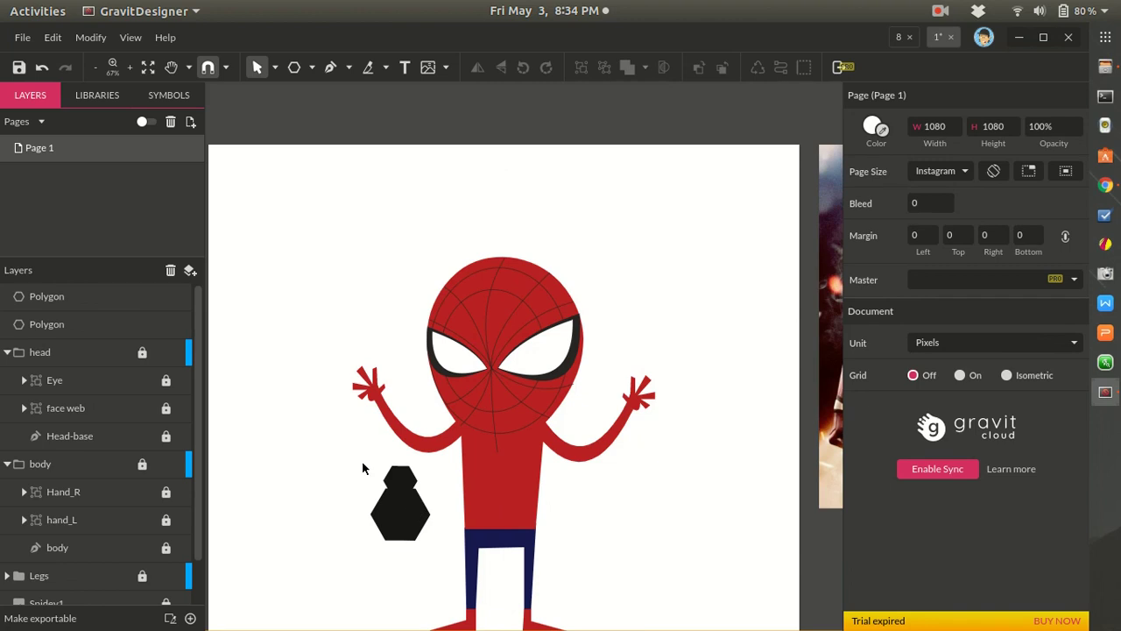
- Move both black hexagons together a little farther away from the torso
drag(362, 468, 454, 569)
drag(409, 523, 375, 529)
click(389, 549)
scroll(368, 513, up, 4)
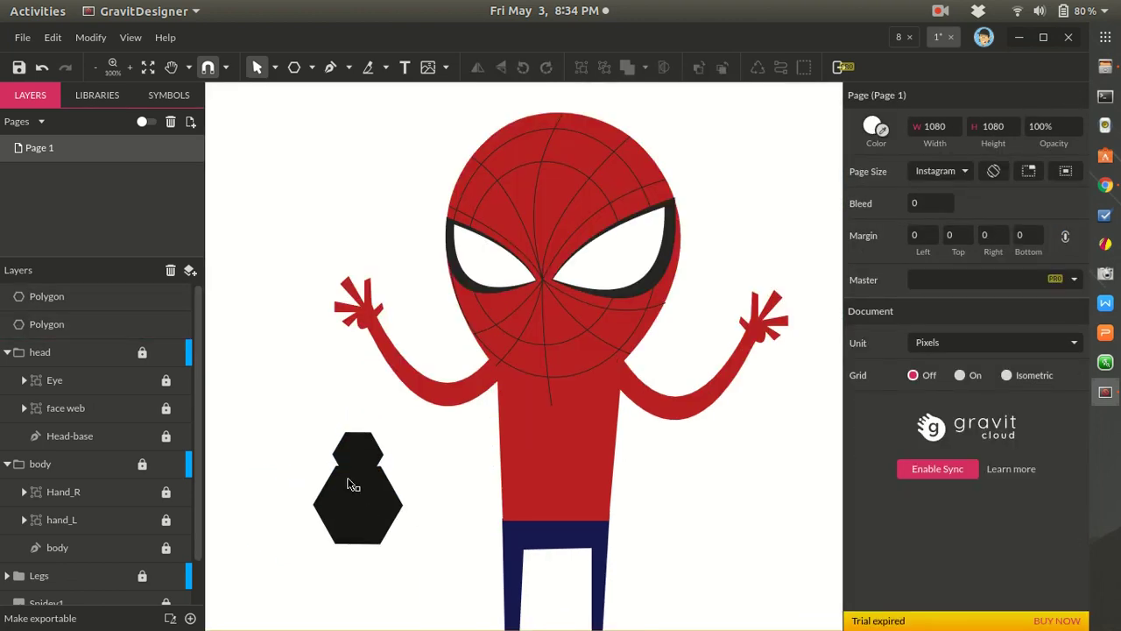
- Shift the small hexagon slightly downward so it overlaps the large hexagon's upper edge more
mouse_move(357, 445)
mouse_down()
mouse_move(399, 424)
mouse_move(363, 455)
mouse_up()
click(440, 463)
click(350, 459)
click(355, 448)
click(436, 470)
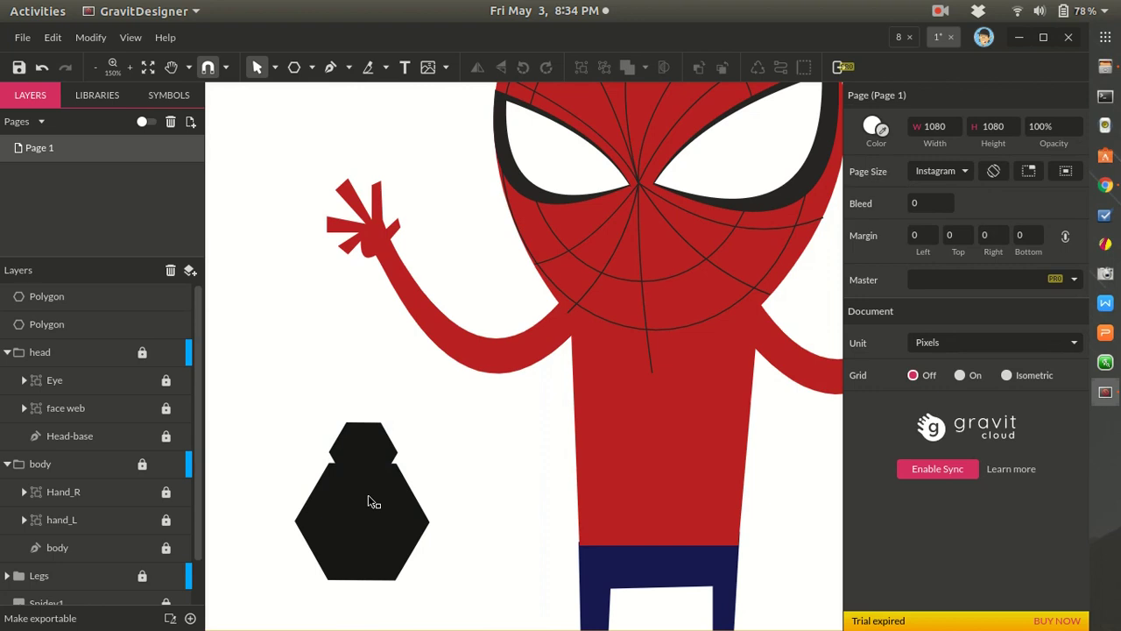
- Nudge the large hexagon slightly so it is centred beneath the small one
click(368, 501)
key(Escape)
click(392, 512)
key(Up)
key(Up)
key(Up)
click(527, 479)
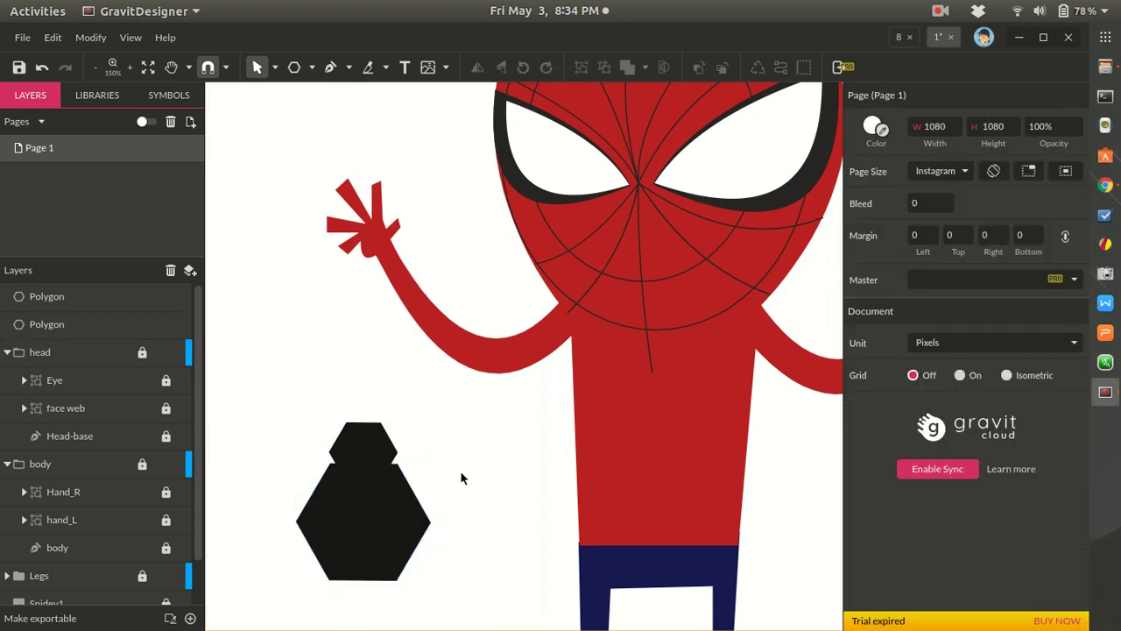
- Merge the two hexagons into a single compound shape with Union
drag(286, 394, 427, 582)
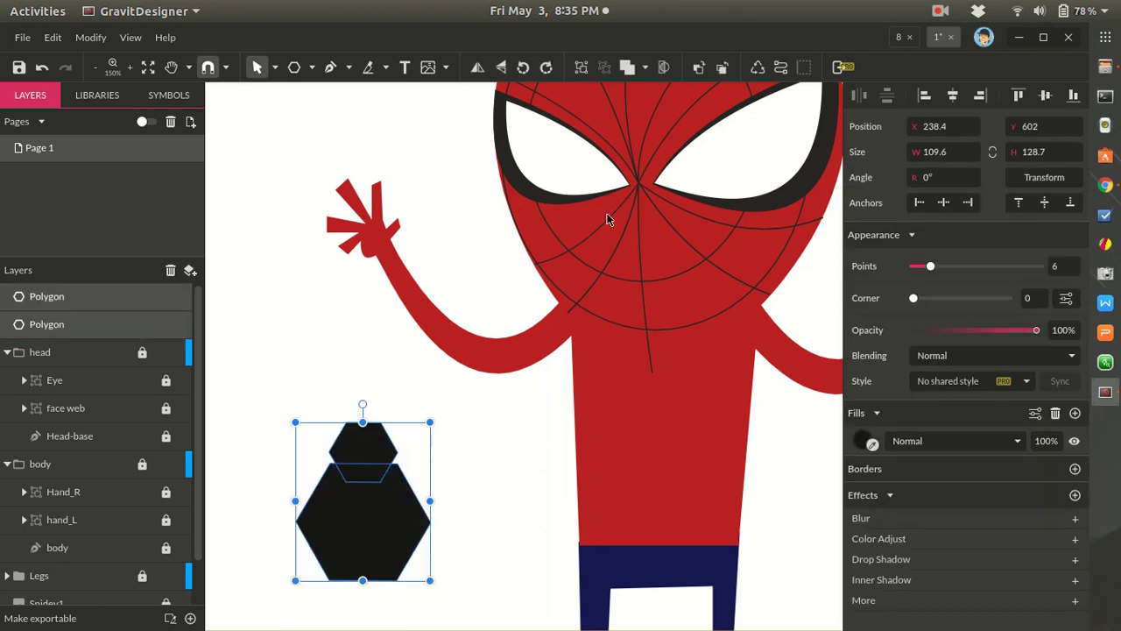
click(627, 68)
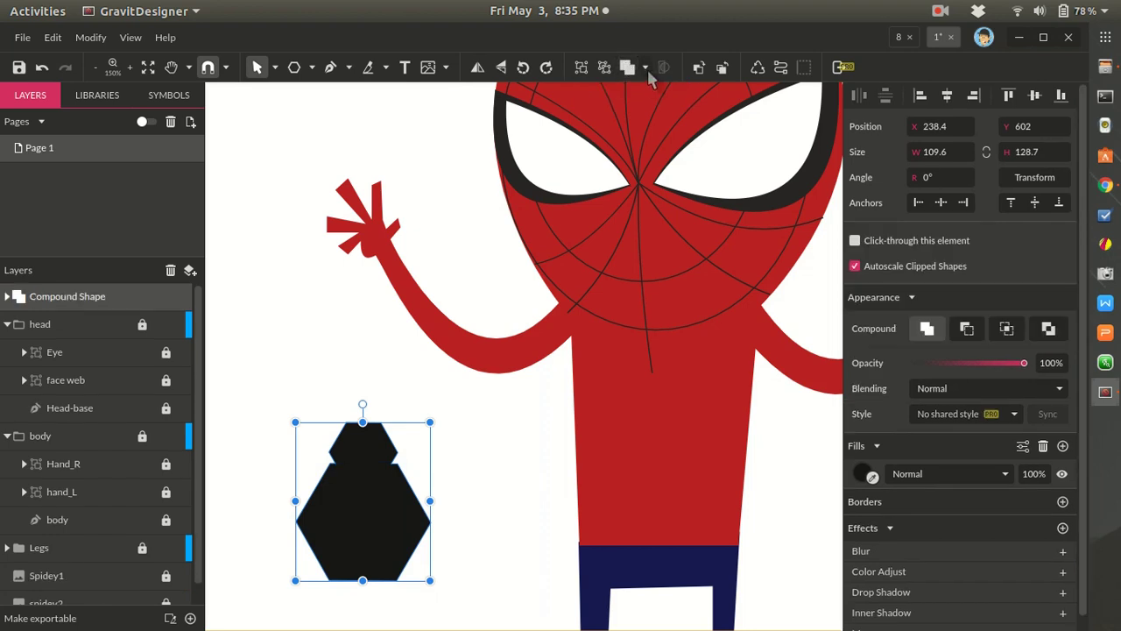
click(646, 68)
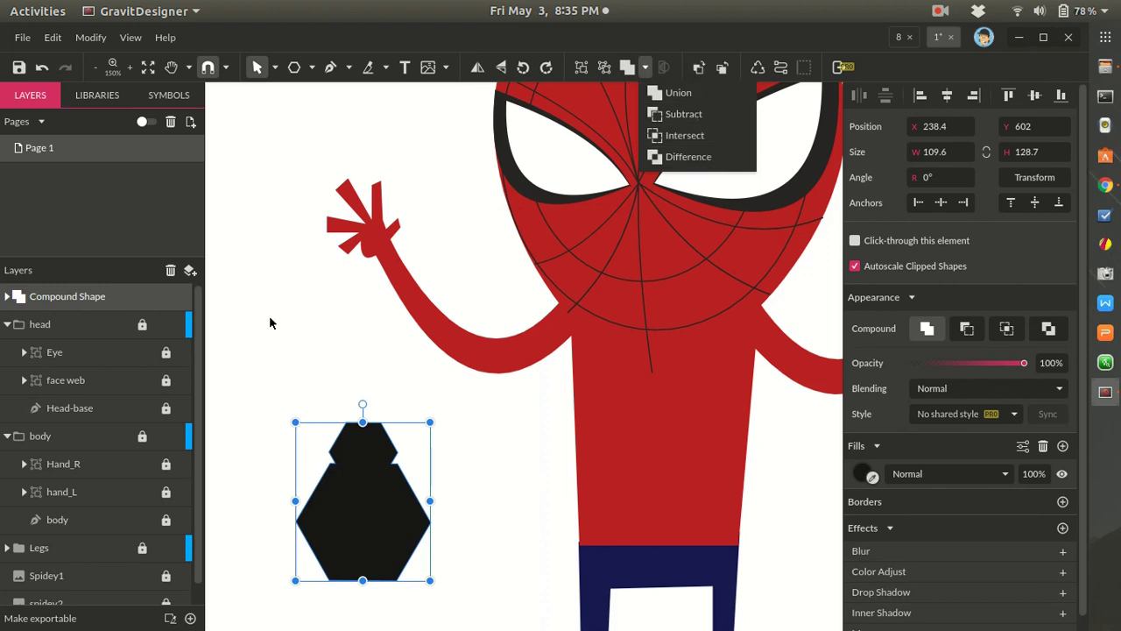
click(551, 529)
click(405, 485)
scroll(407, 486, down, 2)
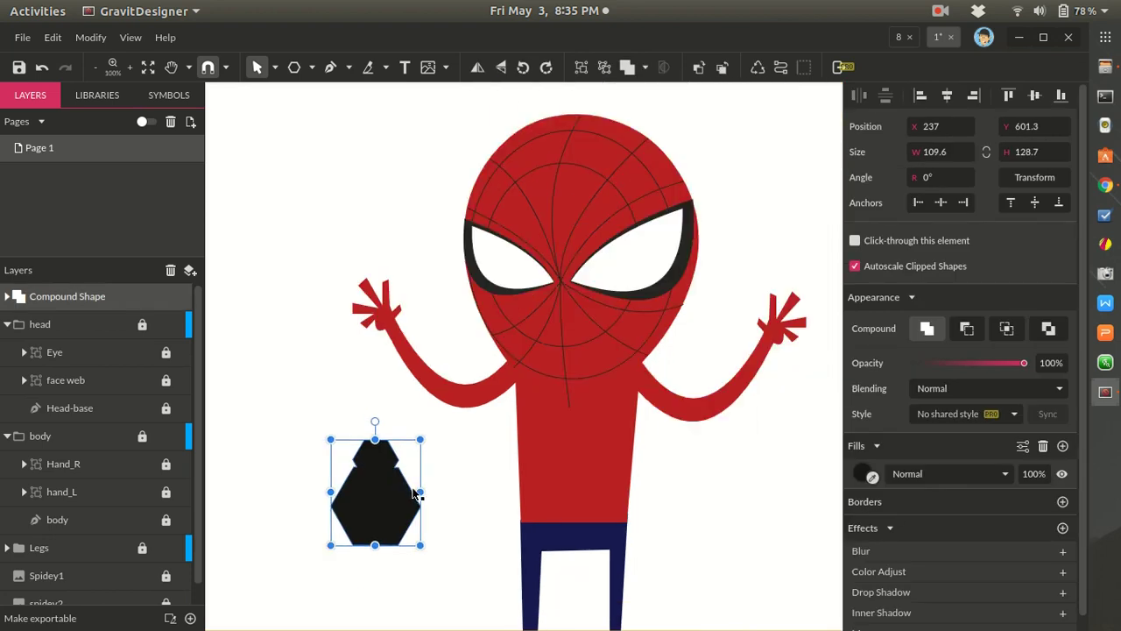
- Scale the black compound emblem down to roughly half size and centre it on the red chest just below the face web
scroll(422, 504, down, 2)
drag(403, 504, 518, 445)
click(562, 489)
scroll(565, 494, up, 1)
scroll(526, 496, up, 2)
click(599, 470)
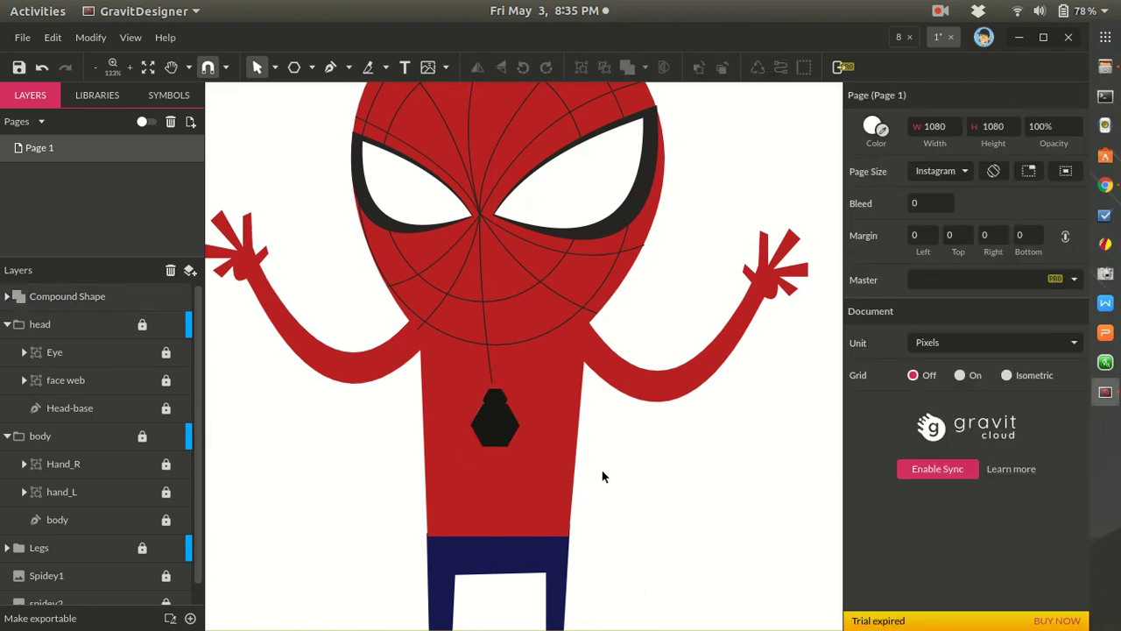
- Examine the spider emblem and its legs on the chest of the standing Spider-Man reference picture
scroll(608, 480, down, 3)
scroll(614, 484, down, 1)
scroll(665, 486, up, 3)
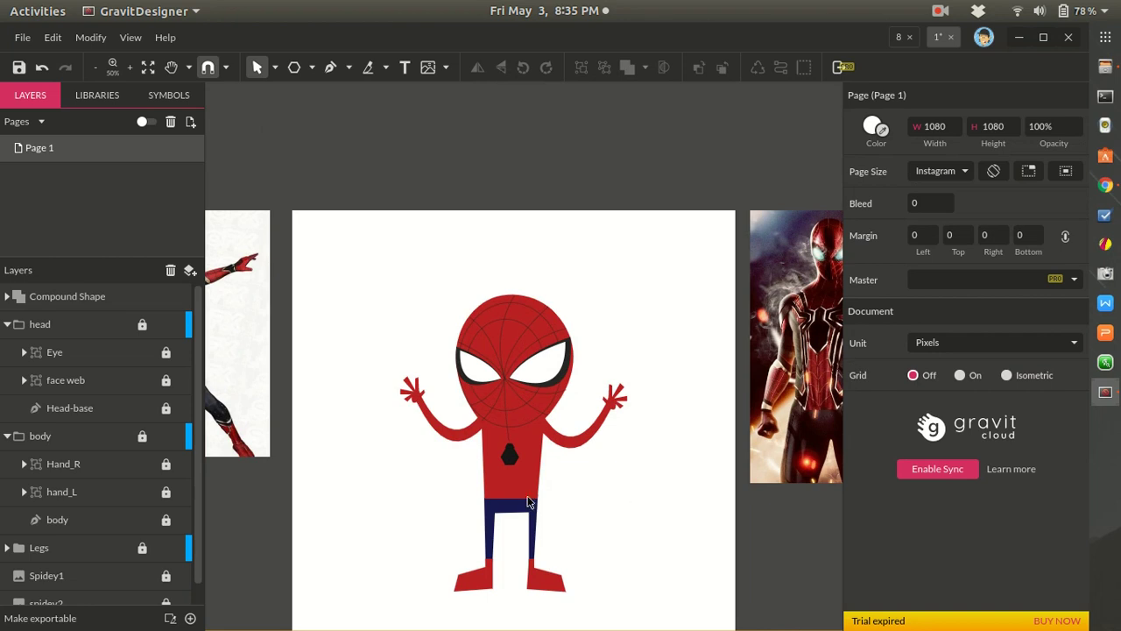
key(z)
click(613, 483)
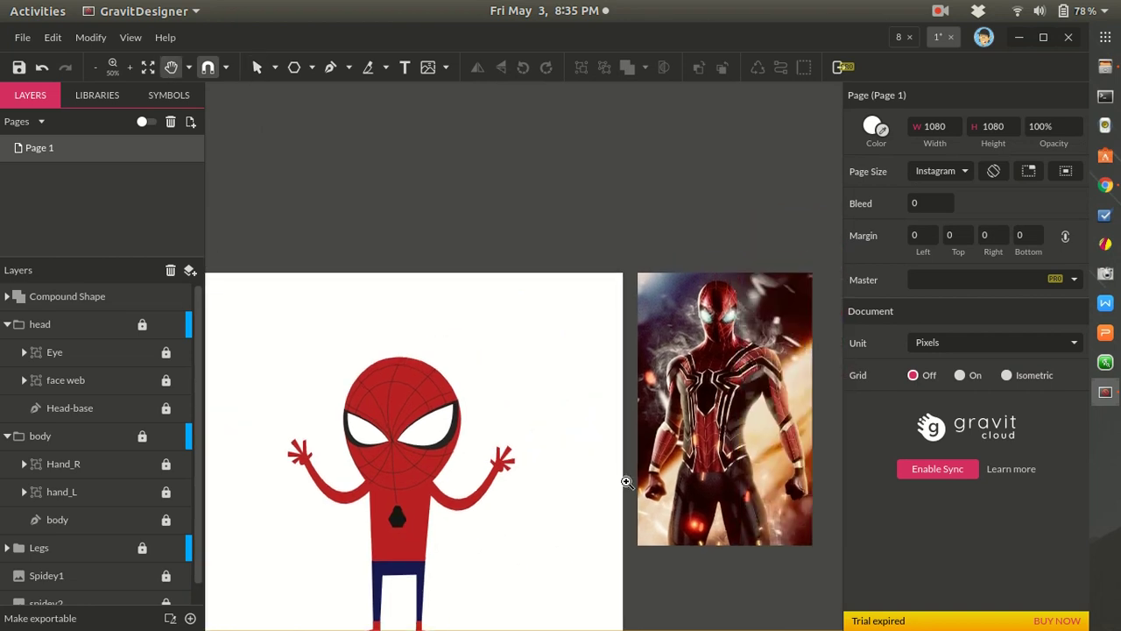
click(630, 474)
key(space)
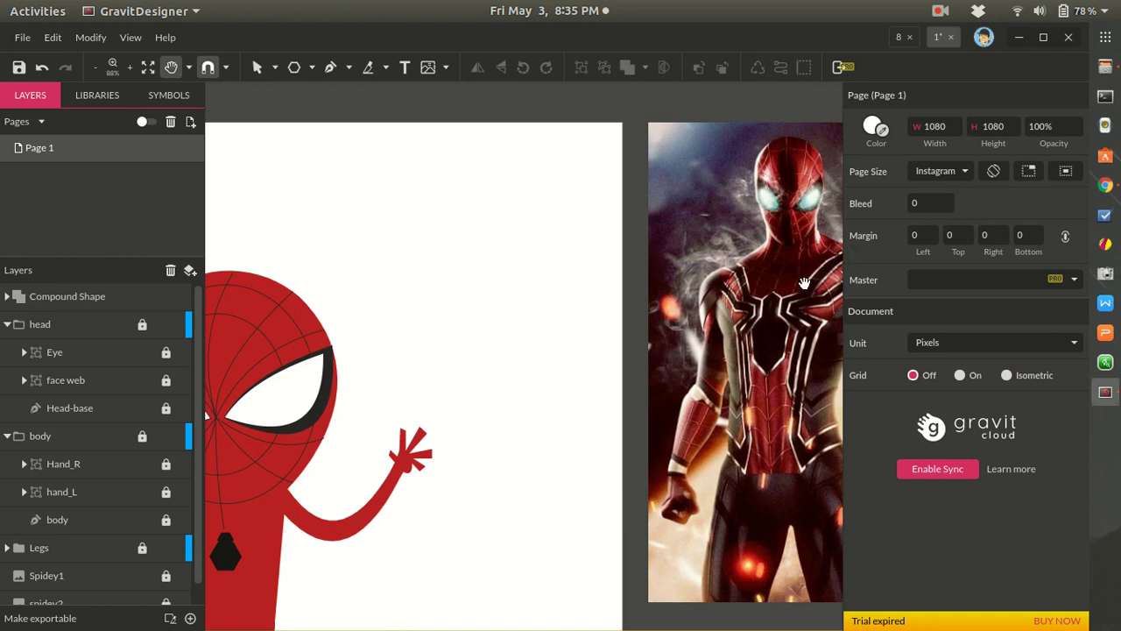
scroll(551, 449, down, 4)
scroll(336, 537, down, 1)
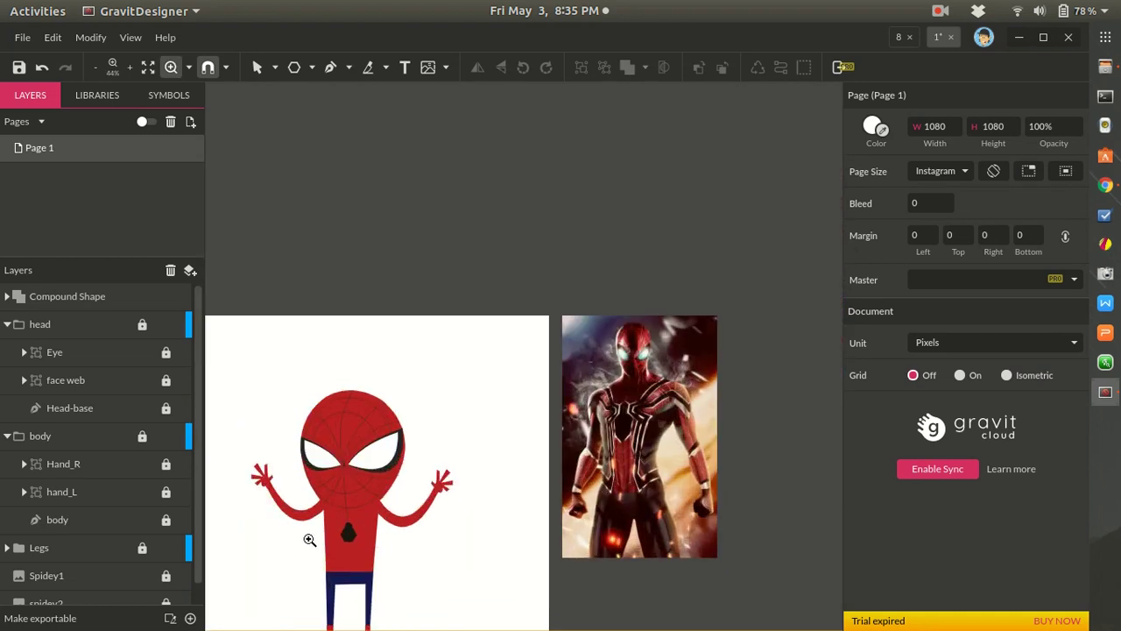
- Draw a closed bent strip about 76 by 90 px with the Pen tool, running from the emblem's upper right side to the right shoulder
scroll(309, 539, up, 8)
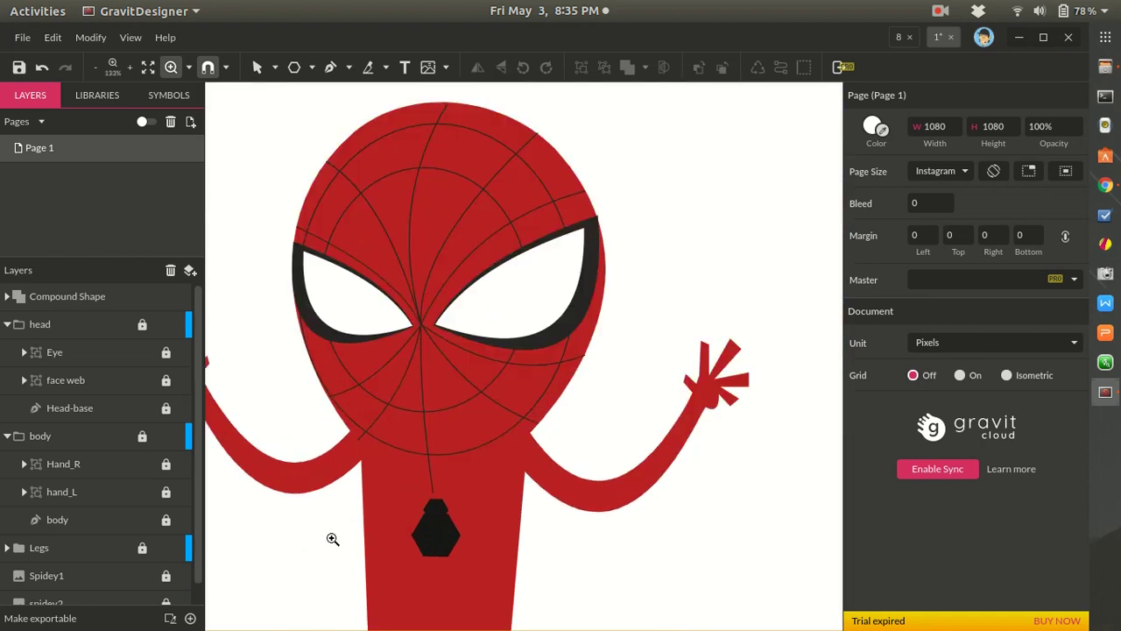
key(space)
drag(508, 536, 520, 494)
scroll(526, 505, down, 3)
scroll(526, 496, up, 5)
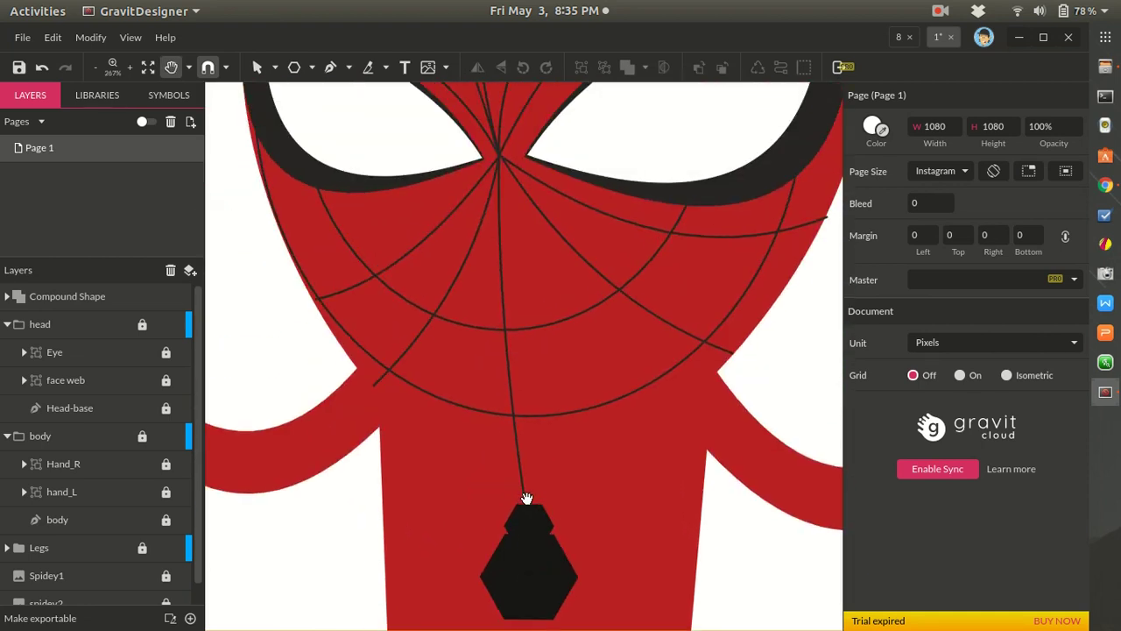
key(p)
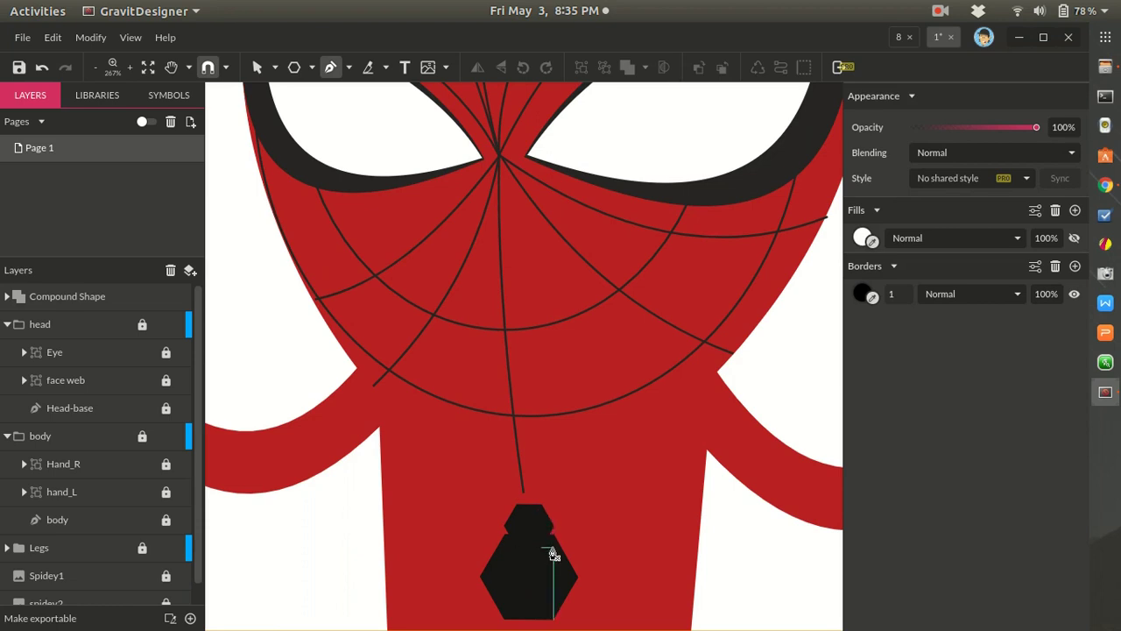
click(553, 546)
click(596, 494)
click(604, 428)
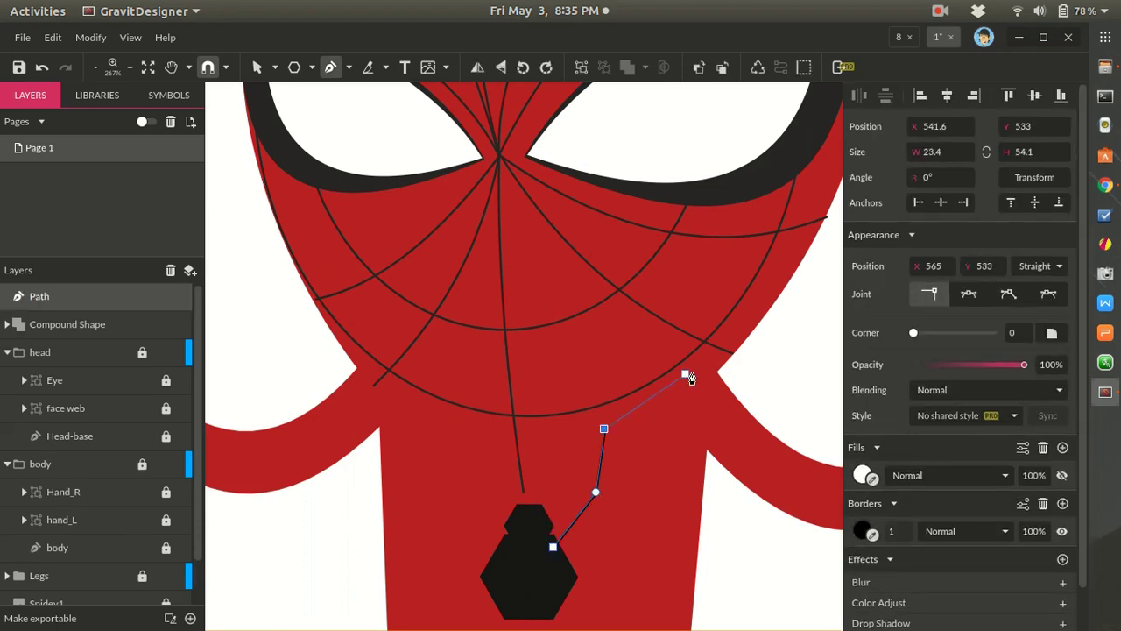
click(712, 359)
click(720, 376)
click(615, 439)
click(609, 497)
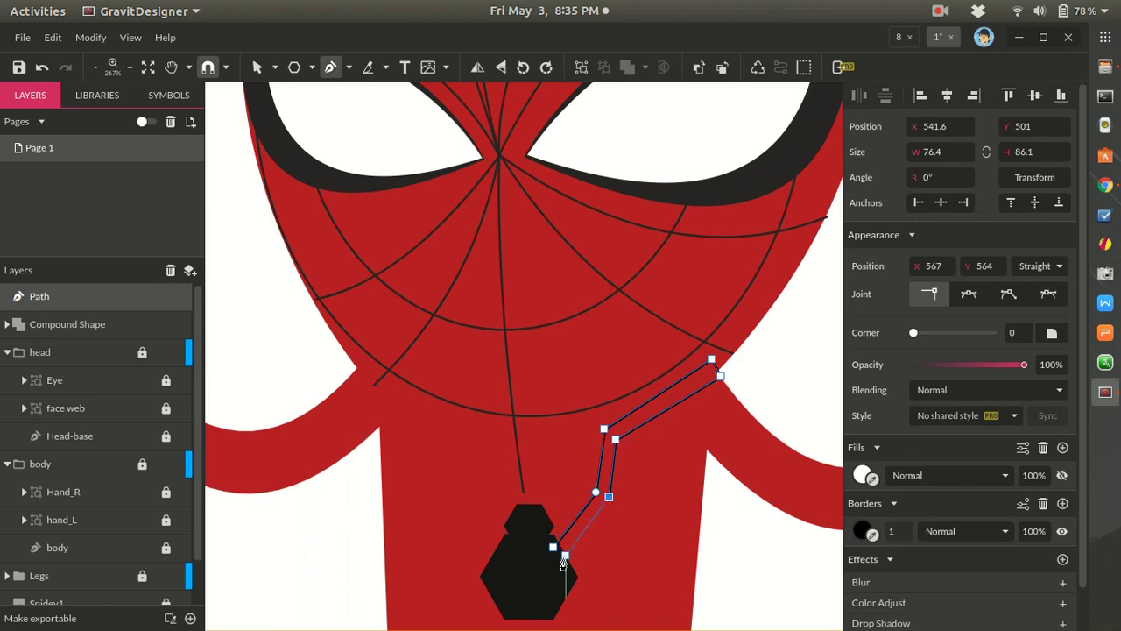
click(557, 555)
click(554, 549)
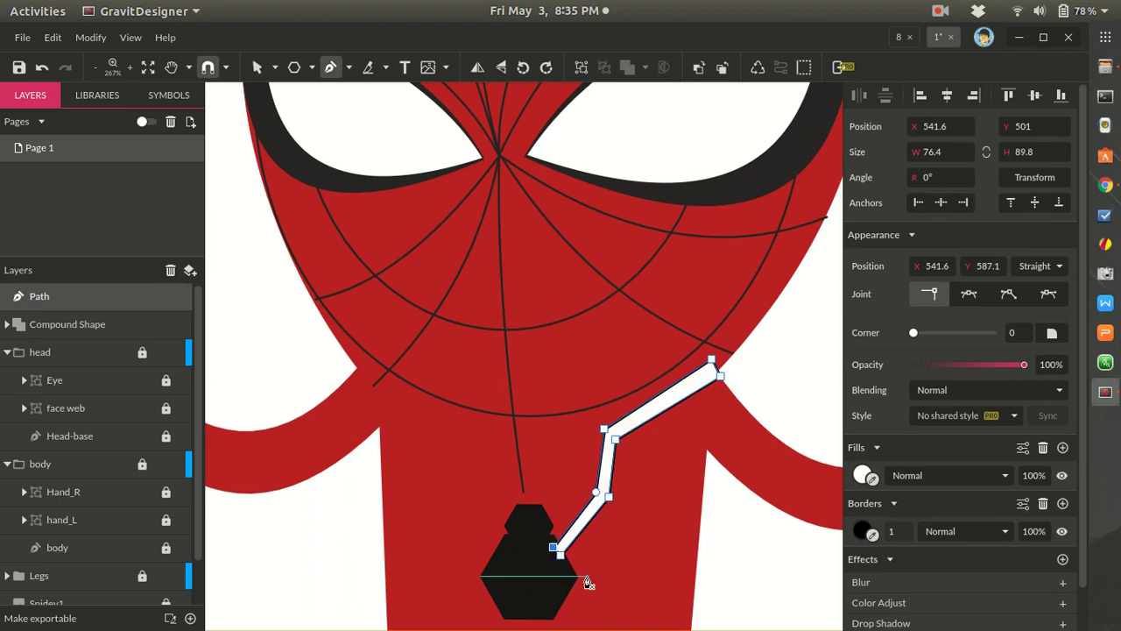
- Fill the new leg strip with the emblem's black, sampled from the hexagon body
click(873, 479)
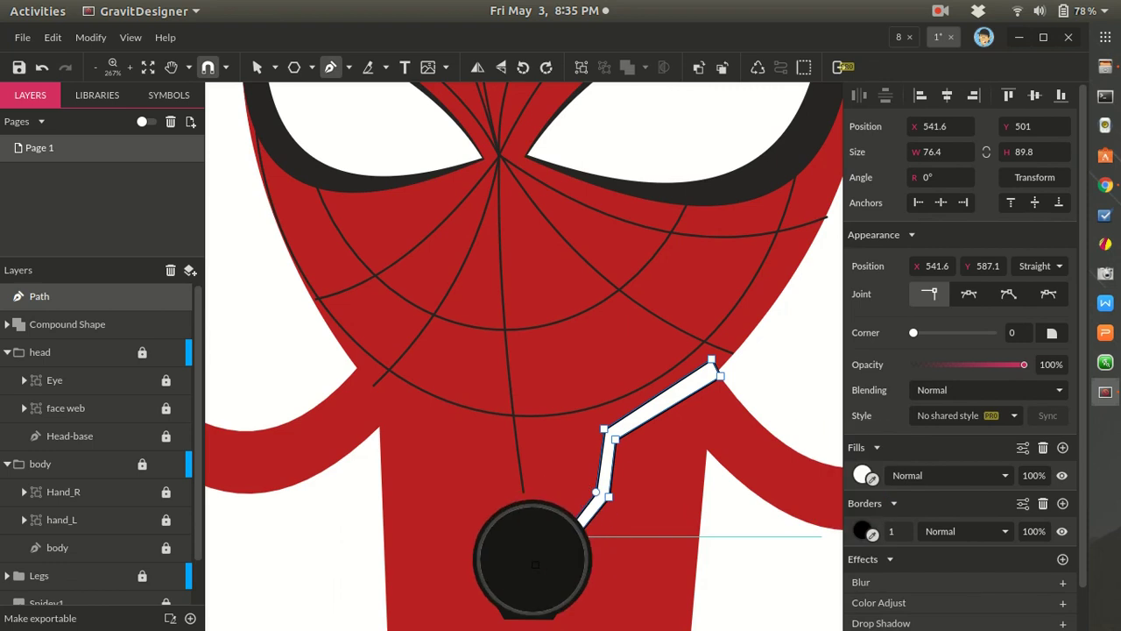
click(530, 569)
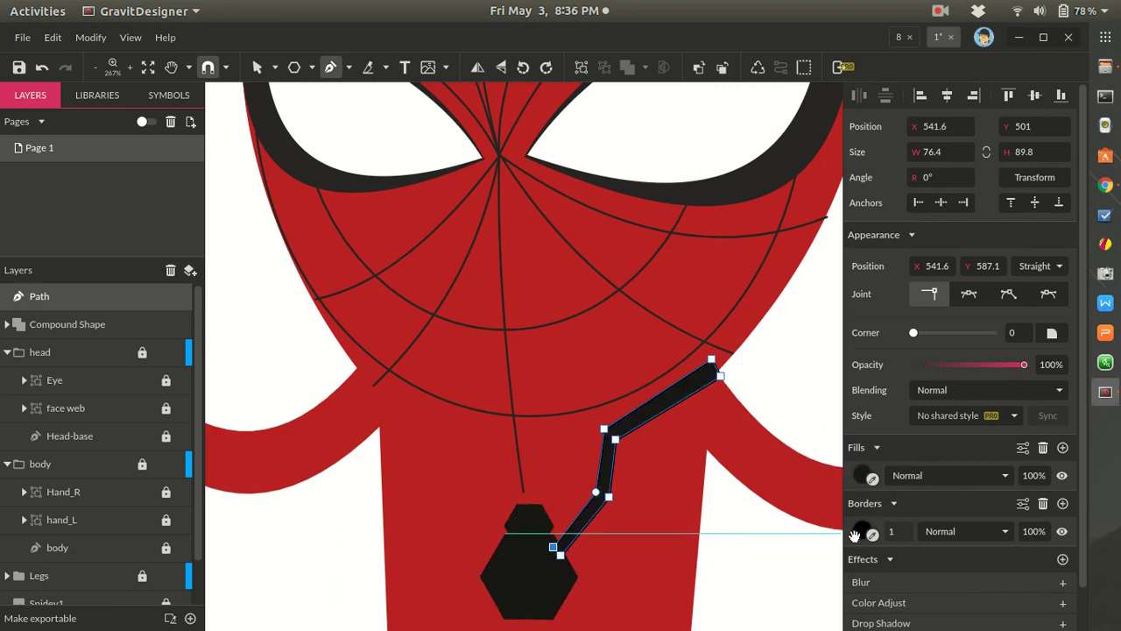
click(873, 534)
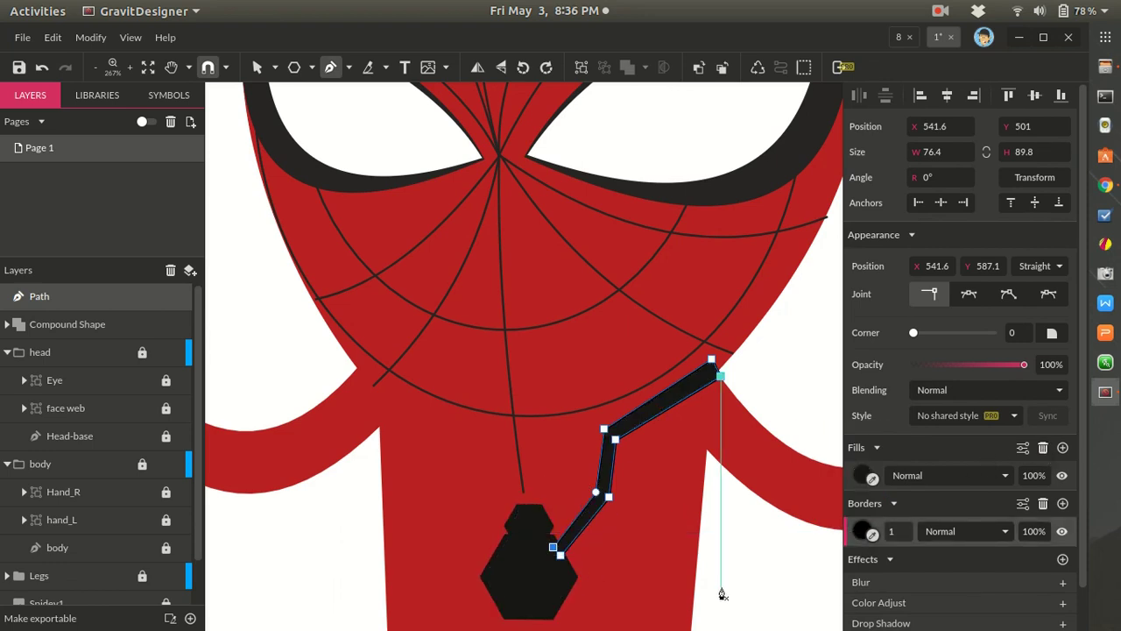
scroll(653, 588, down, 3)
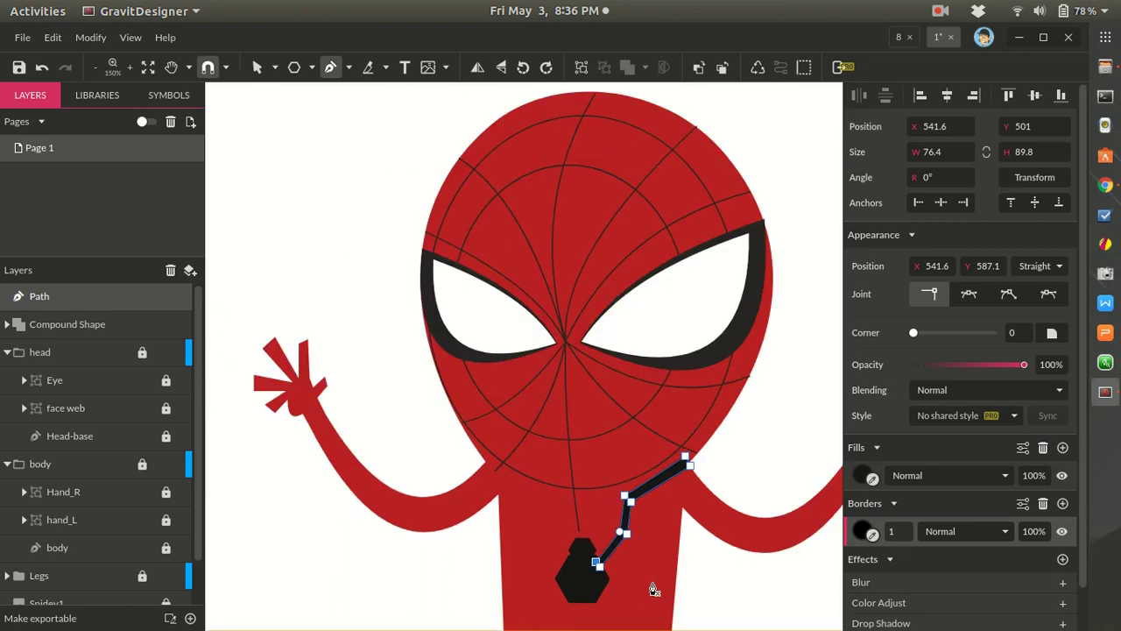
scroll(653, 588, up, 2)
key(Escape)
click(724, 580)
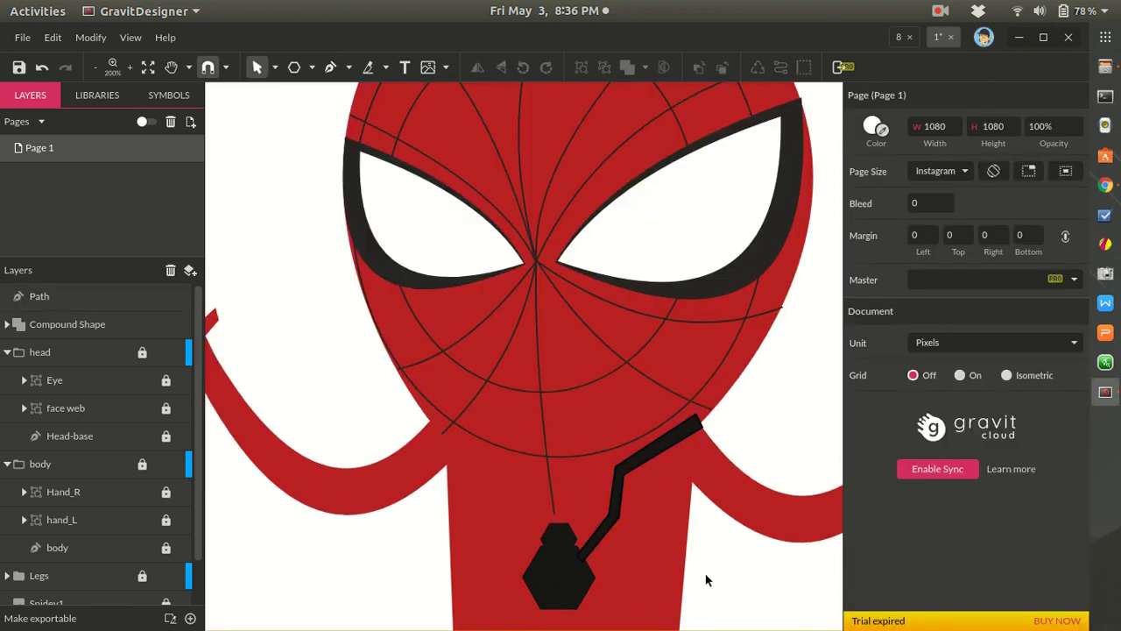
- Remove the border from the upper spider leg
scroll(599, 531, up, 5)
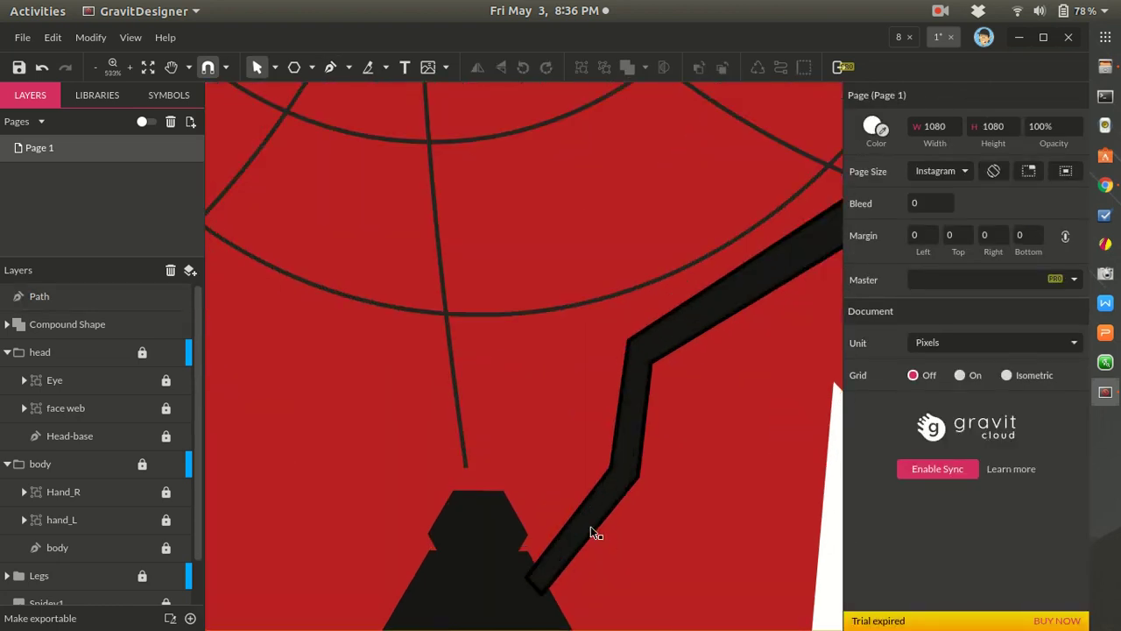
click(638, 505)
click(851, 464)
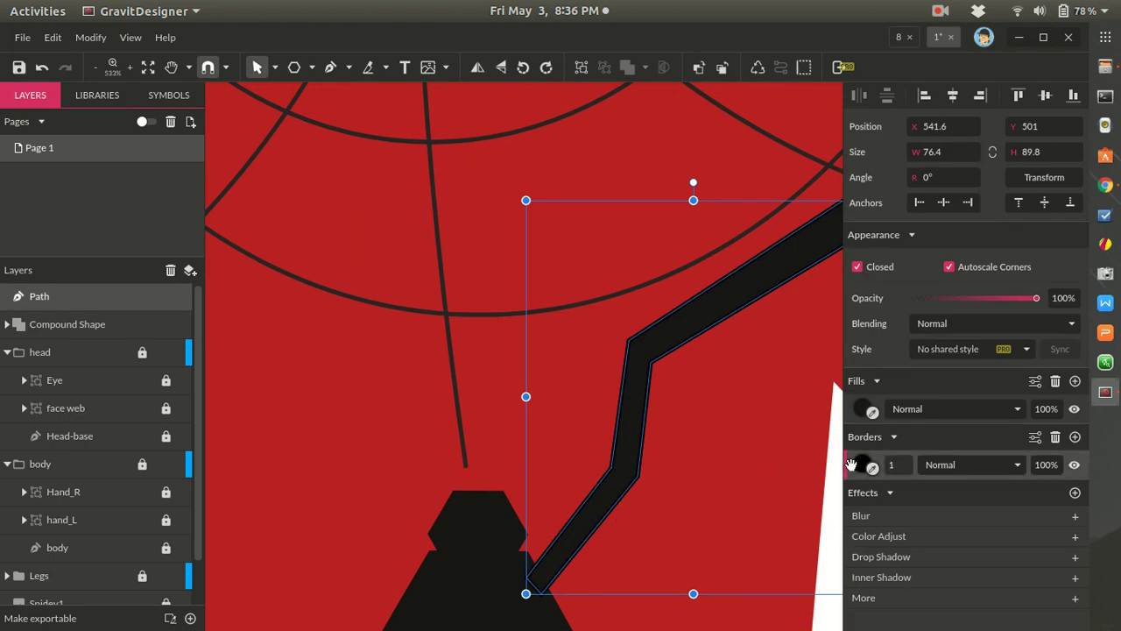
click(1057, 438)
scroll(748, 499, down, 3)
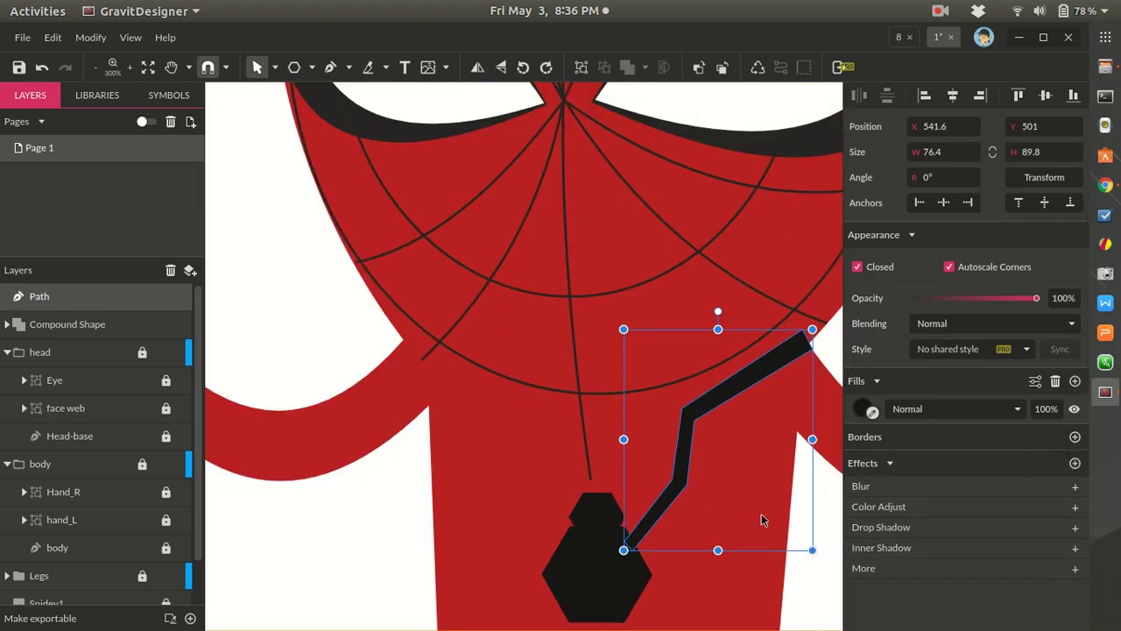
click(821, 567)
- Nudge the upper spider leg slightly toward the emblem, to X 540
scroll(822, 567, down, 5)
scroll(664, 533, up, 3)
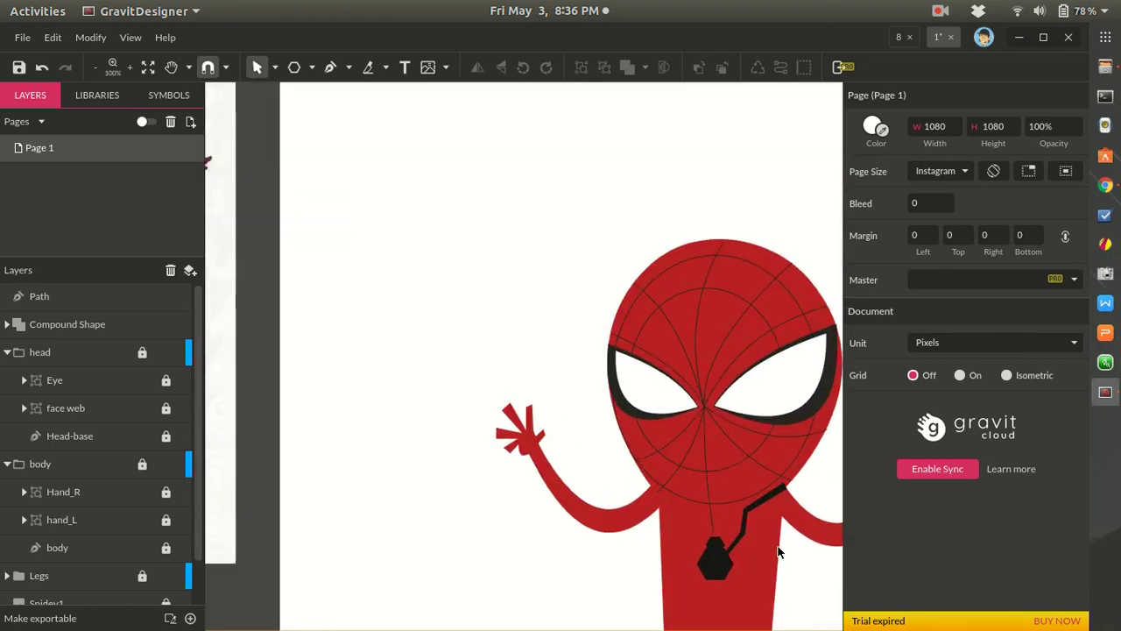
scroll(777, 550, up, 3)
click(663, 523)
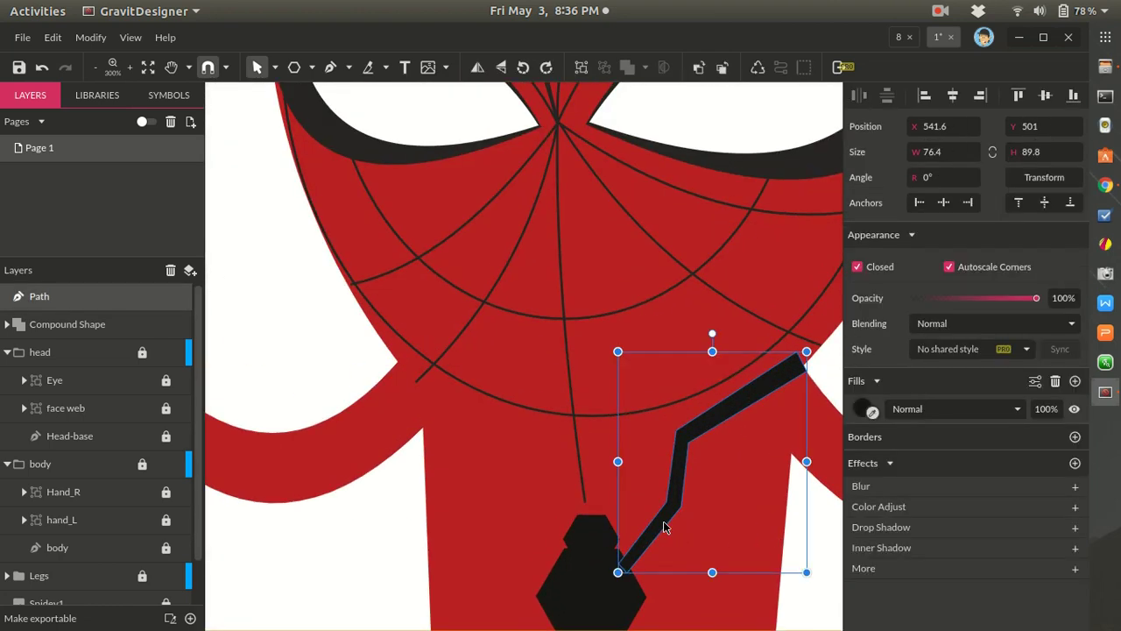
scroll(661, 521, down, 5)
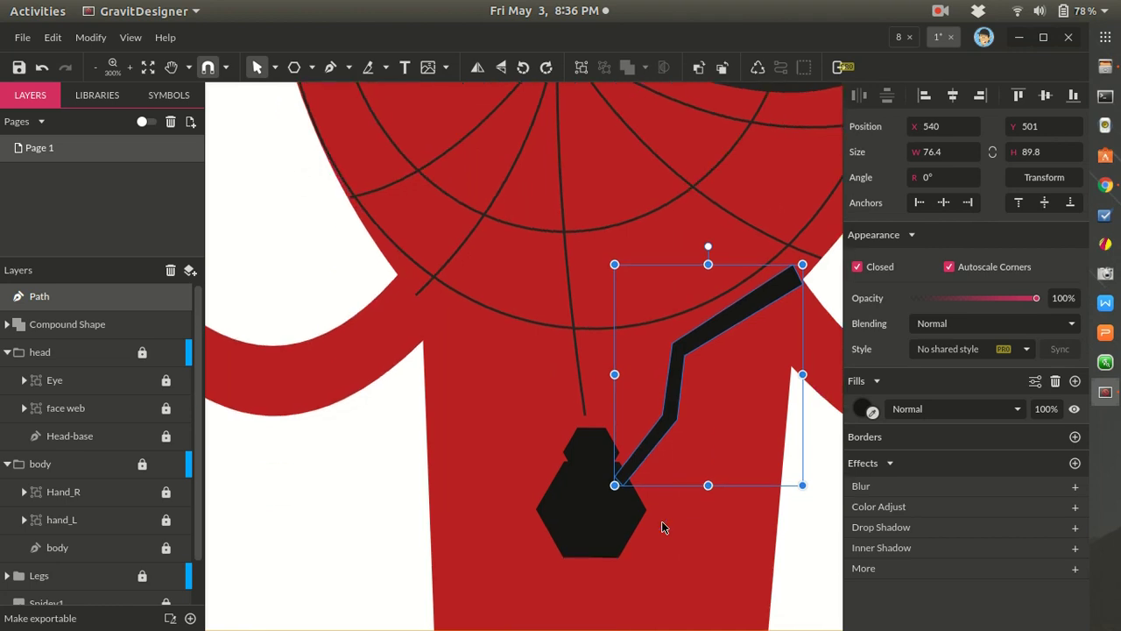
scroll(263, 397, up, 3)
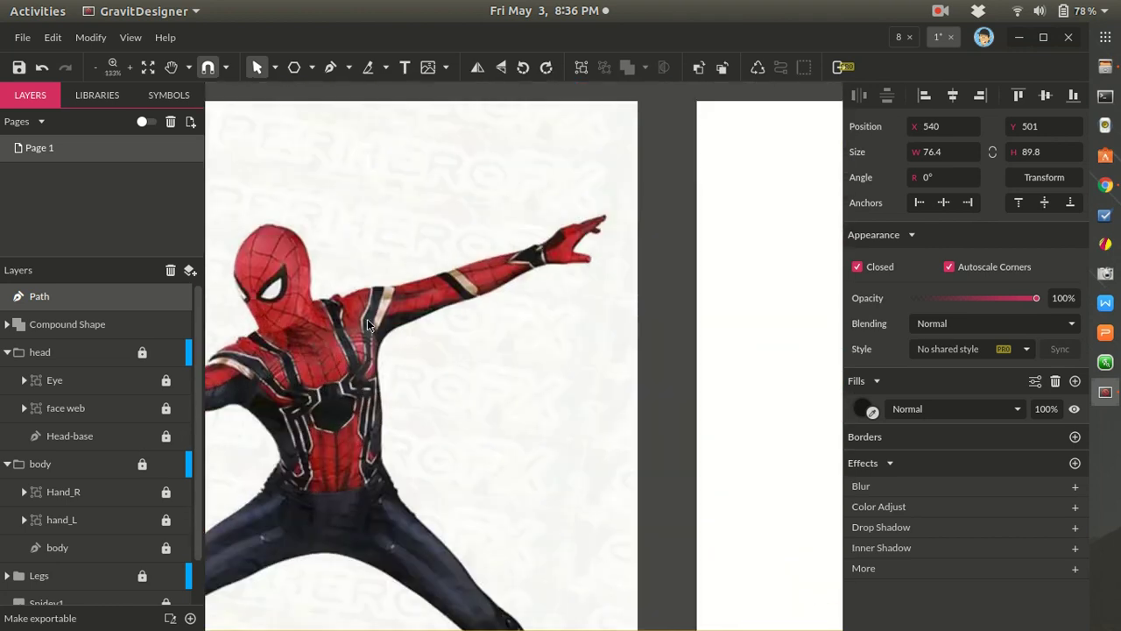
scroll(369, 396, down, 3)
scroll(618, 486, up, 5)
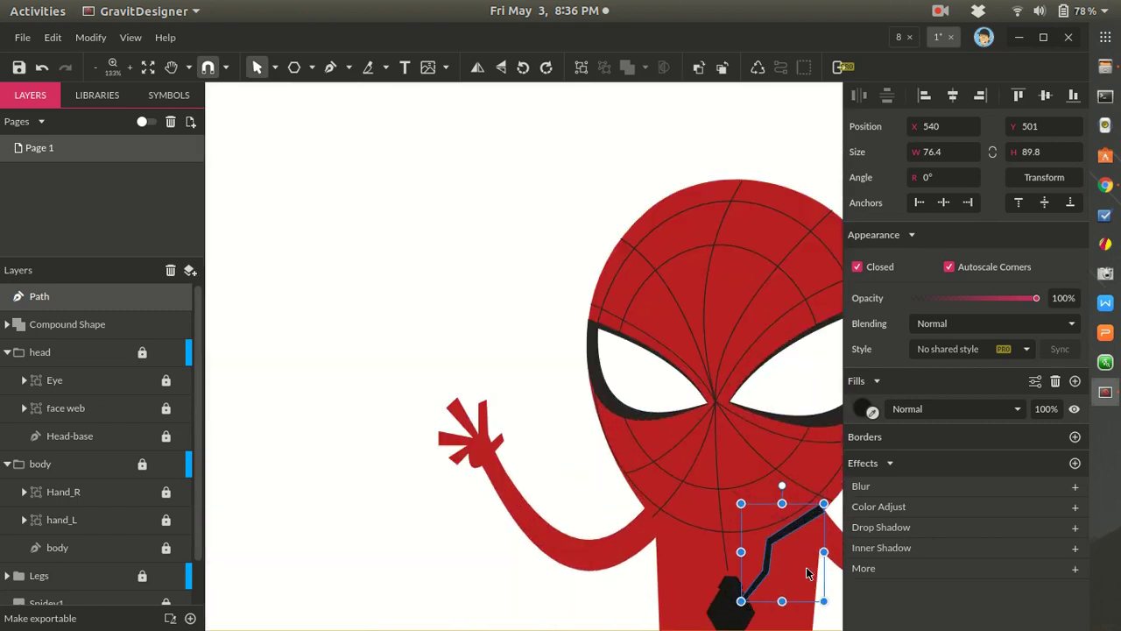
text(Path)
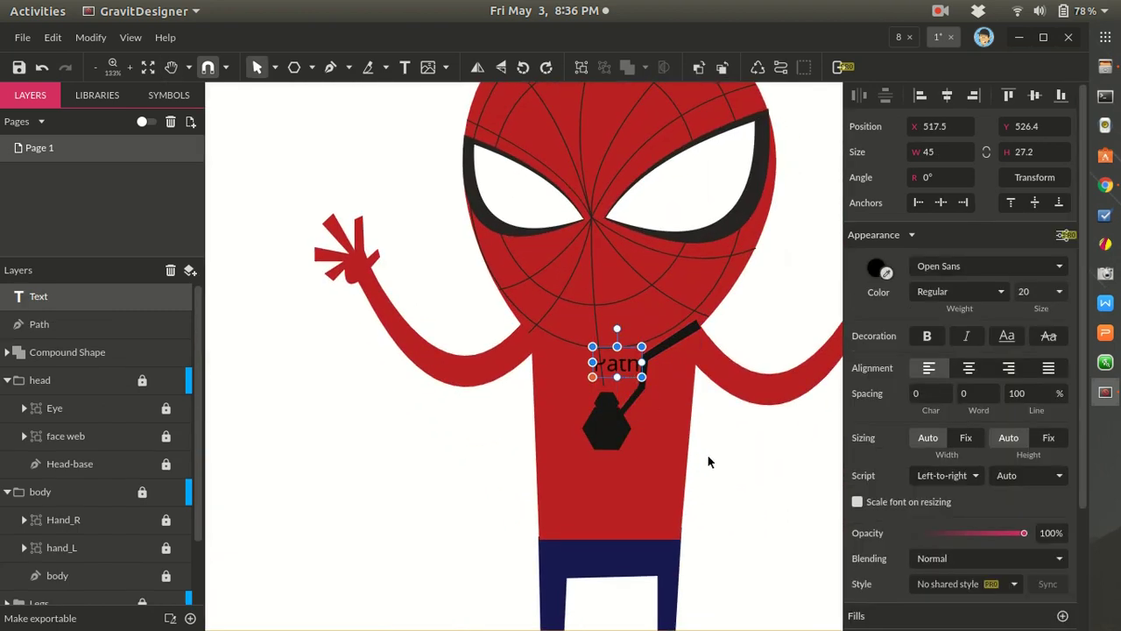
key(ctrl+z)
- Try to draw a lower spider leg about 57 by 73 px, bending from the emblem's lower right side to the torso's right edge
scroll(710, 462, up, 2)
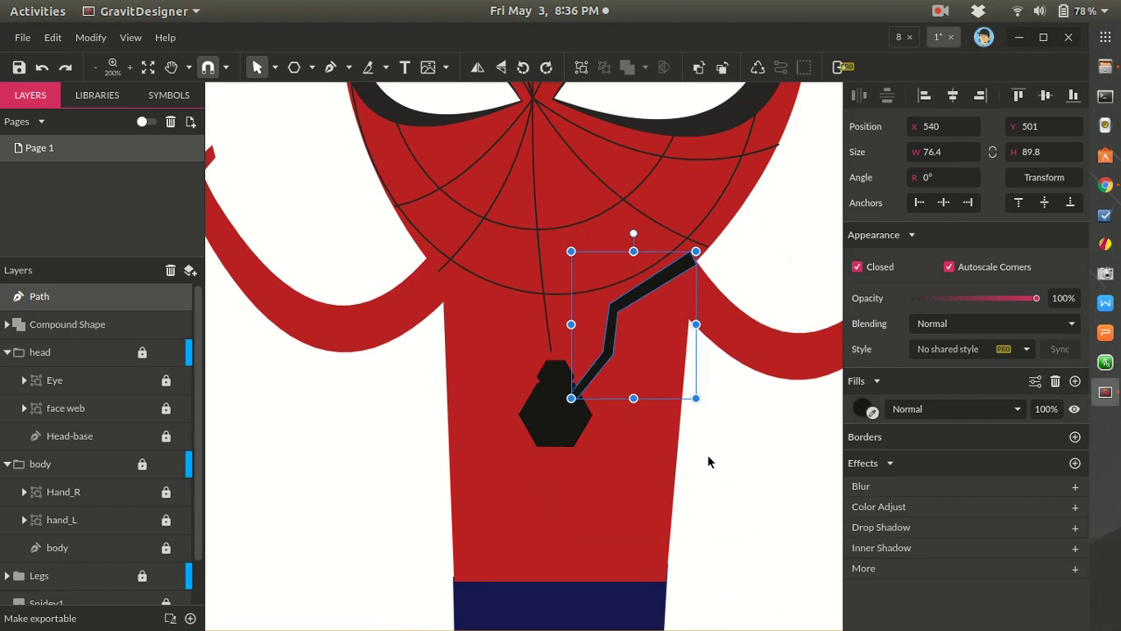
key(p)
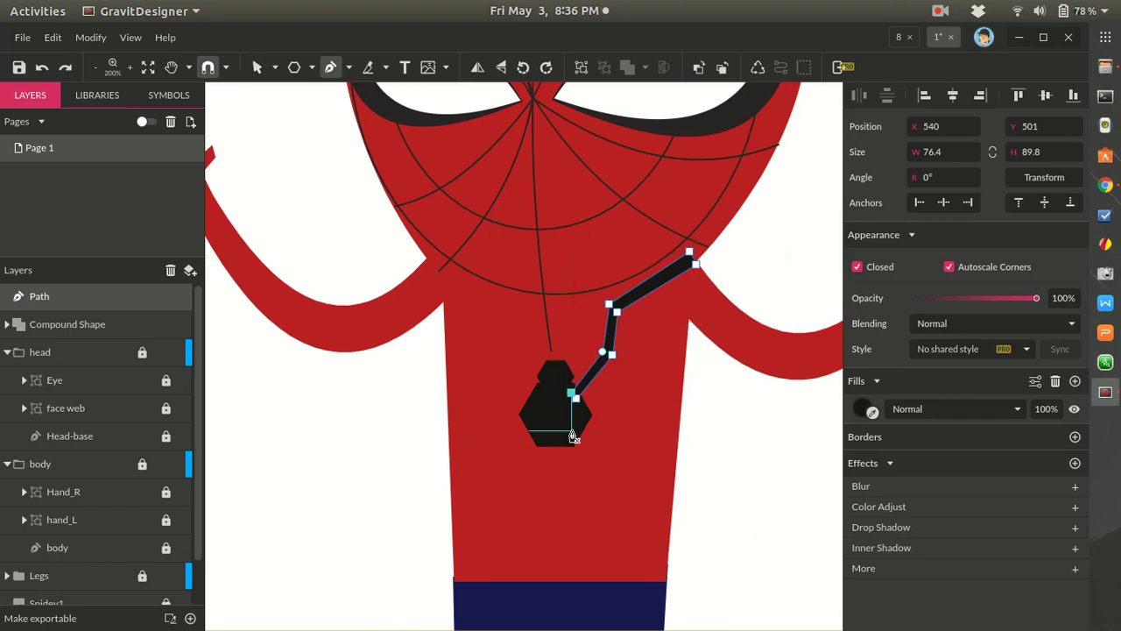
drag(576, 430, 594, 474)
click(602, 505)
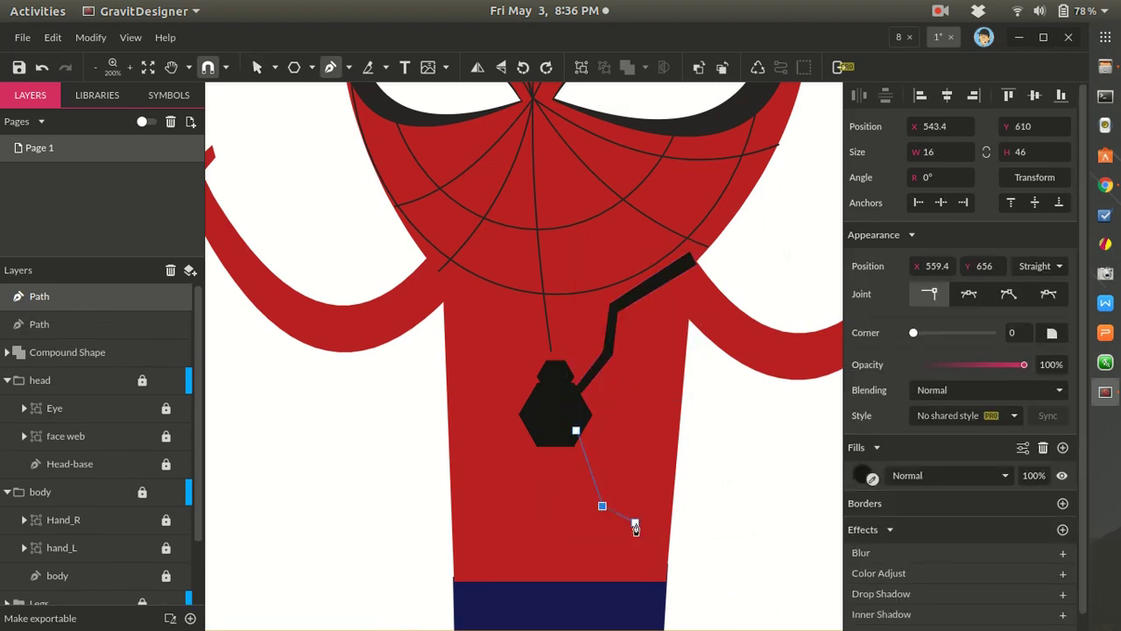
click(643, 526)
click(668, 549)
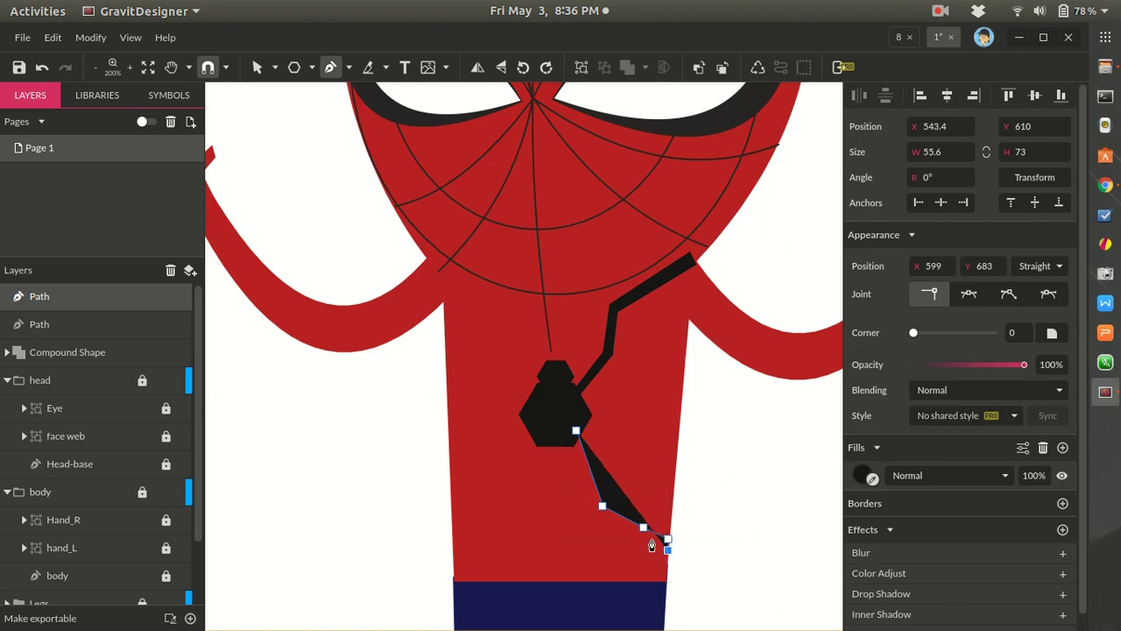
click(635, 539)
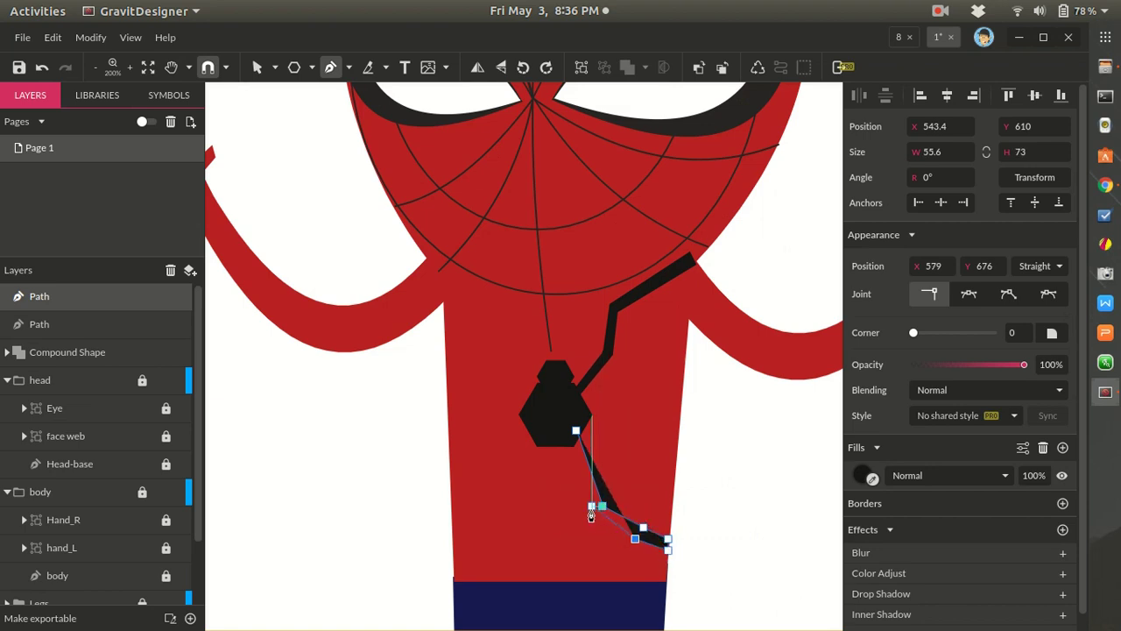
click(591, 506)
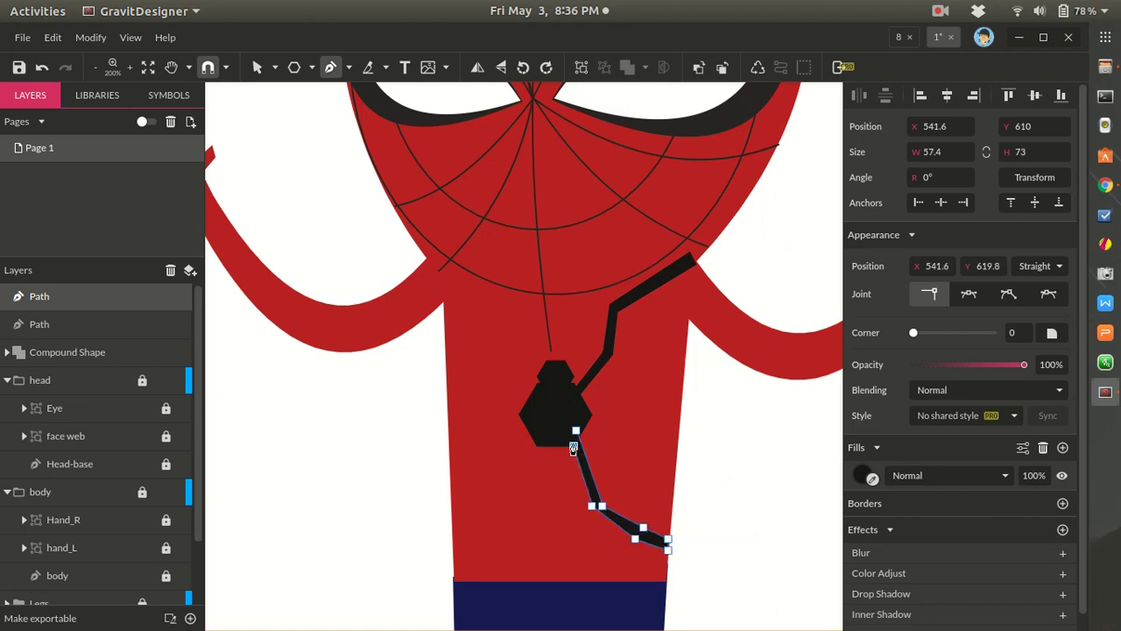
key(Escape)
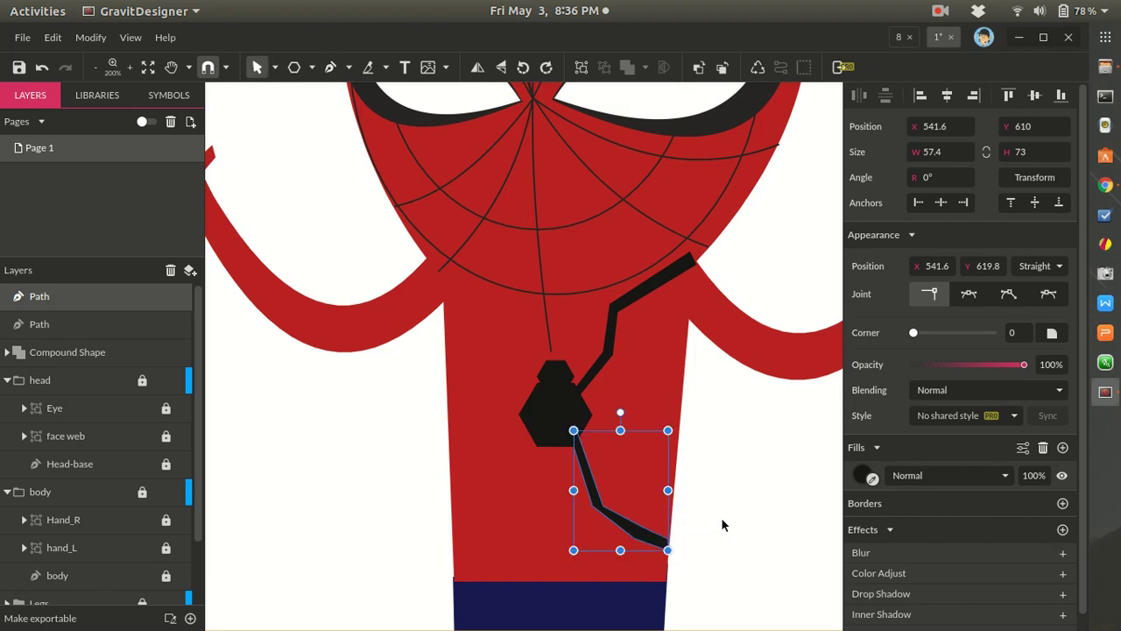
- Undo the lower spider leg's points back to its starting point inside the emblem
scroll(696, 548, up, 3)
click(585, 550)
key(ctrl+z)
key(ctrl+z)
key(ctrl+z)
key(ctrl+z)
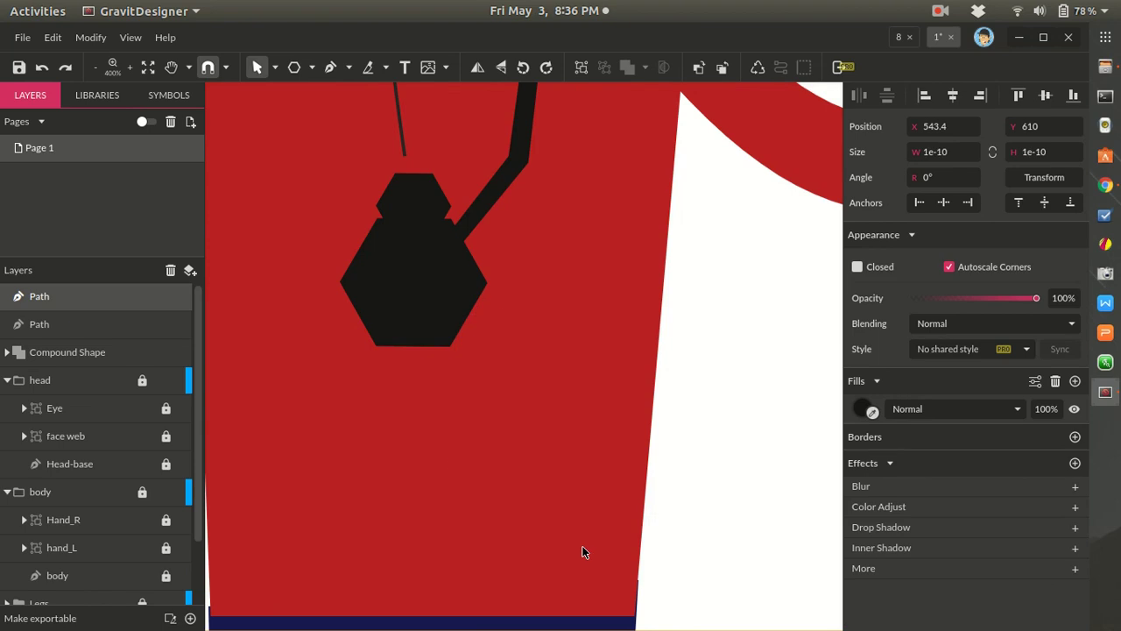
- Draw the lower spider leg about 59 by 60 px, bending from the emblem's lower right side to the torso's right edge
key(p)
click(454, 313)
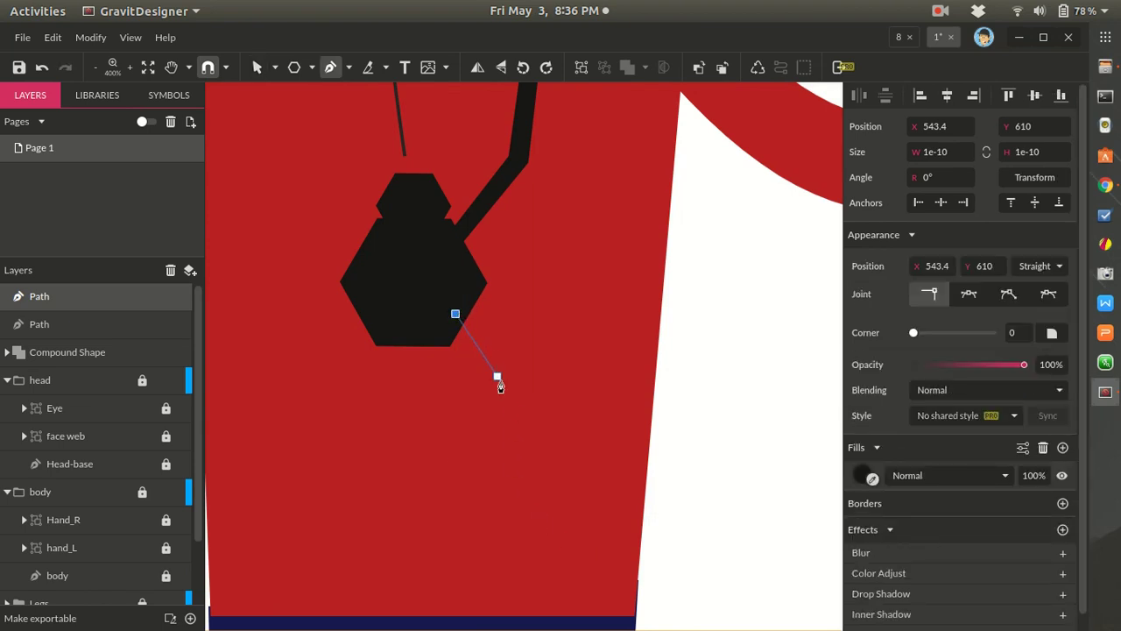
click(508, 417)
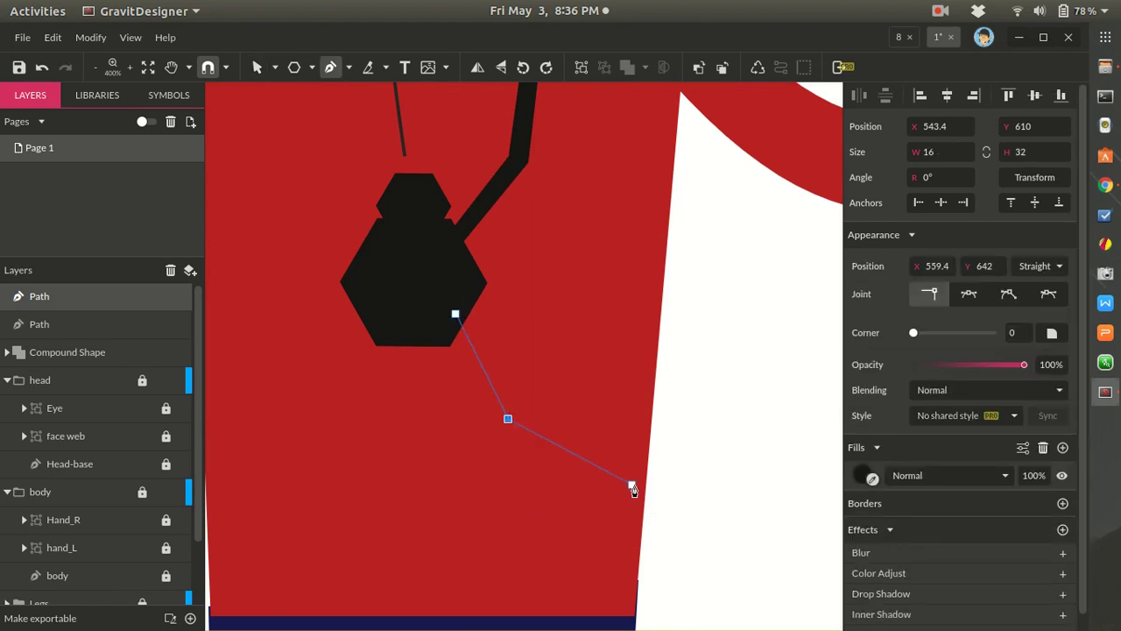
click(644, 492)
click(644, 511)
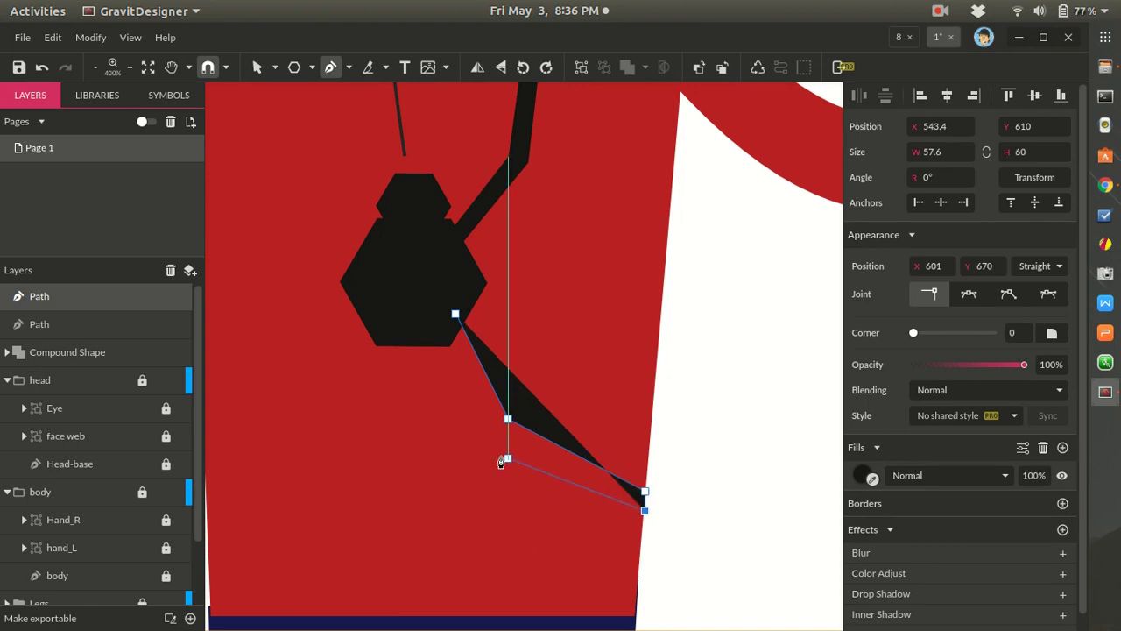
click(497, 428)
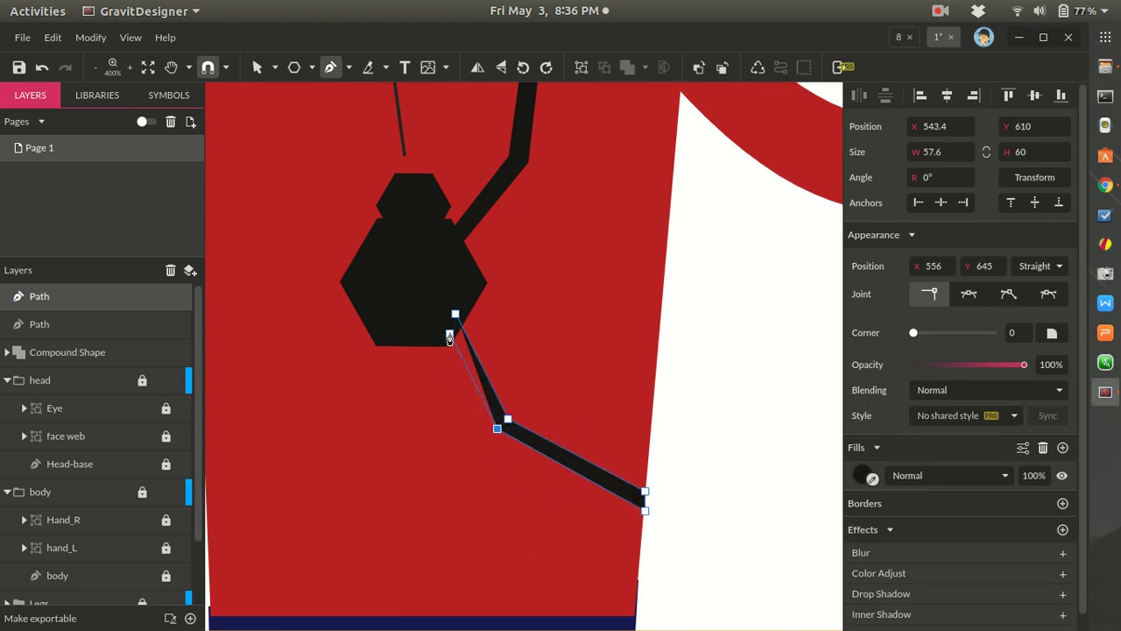
click(450, 334)
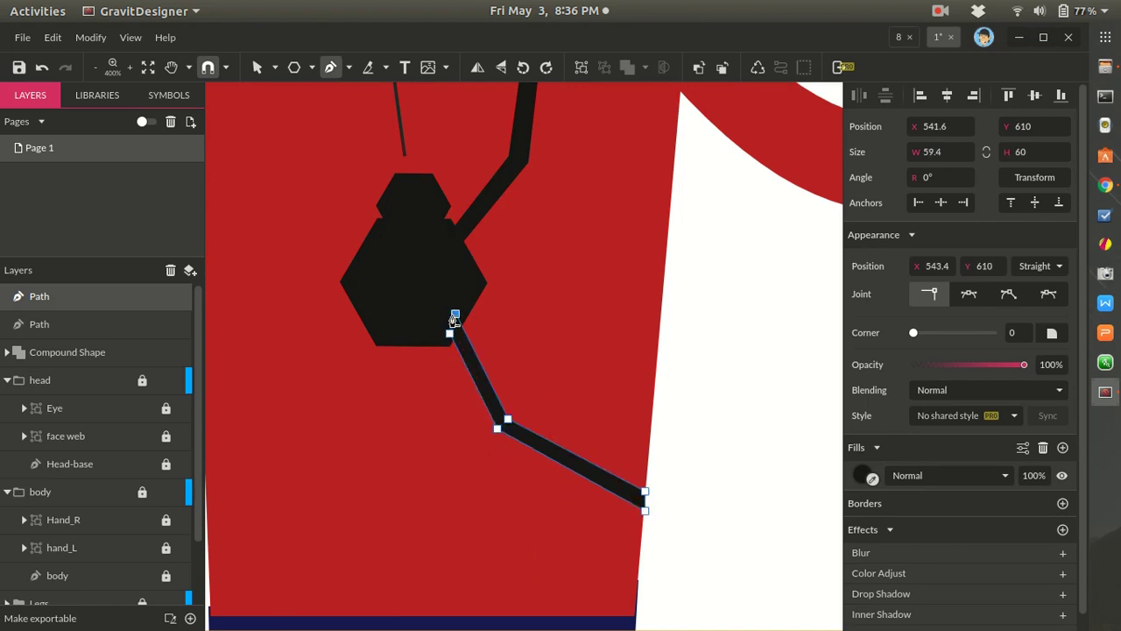
scroll(550, 372, down, 1)
key(Escape)
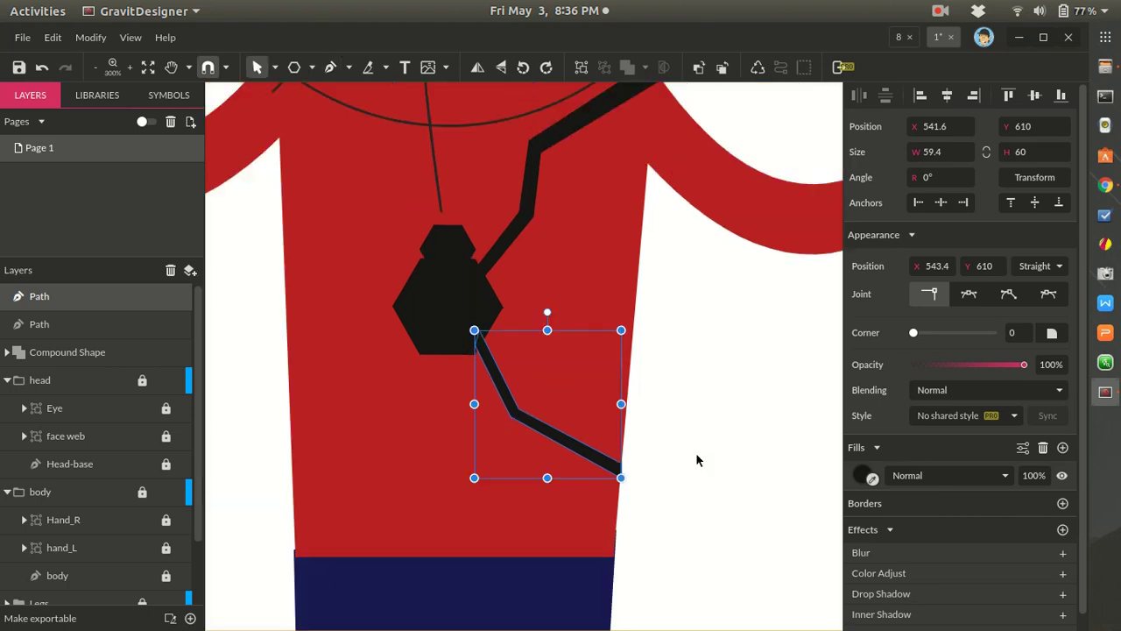
scroll(719, 455, down, 3)
click(722, 458)
- Draw a closed middle spider leg about 61.5 by 28 px, bending from the emblem's right side to the torso's right edge
scroll(722, 455, up, 3)
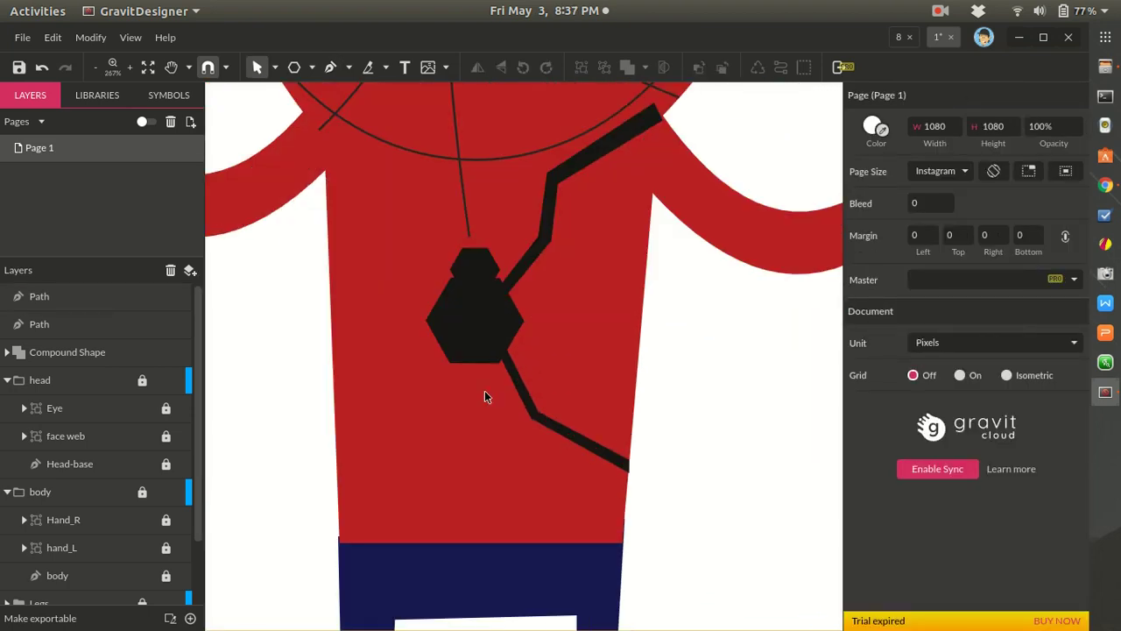
key(p)
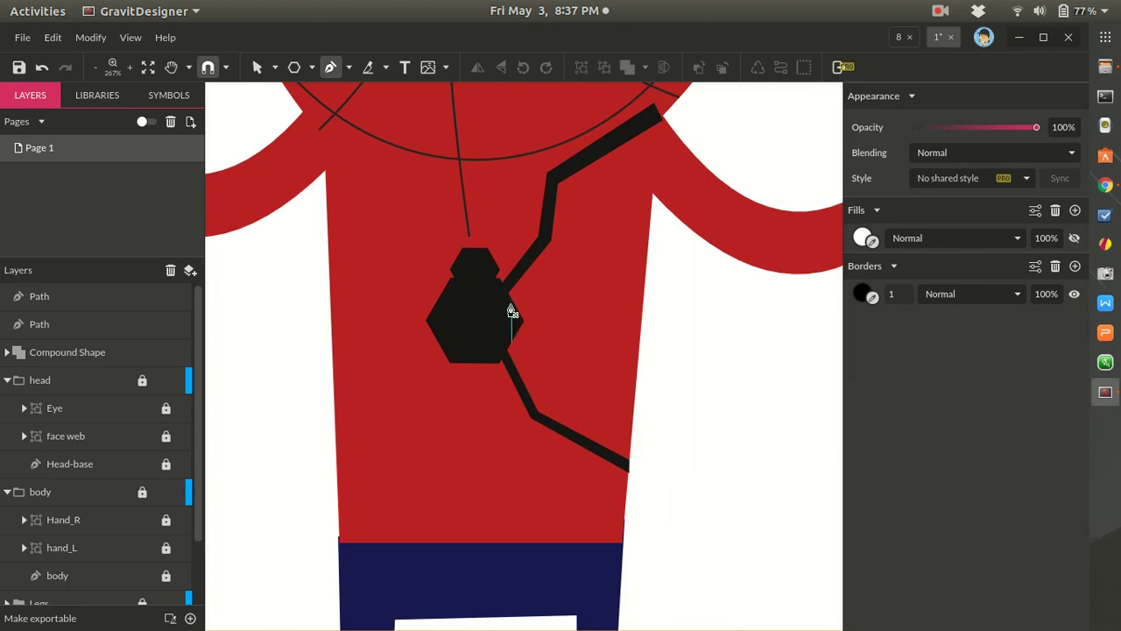
click(512, 305)
click(571, 268)
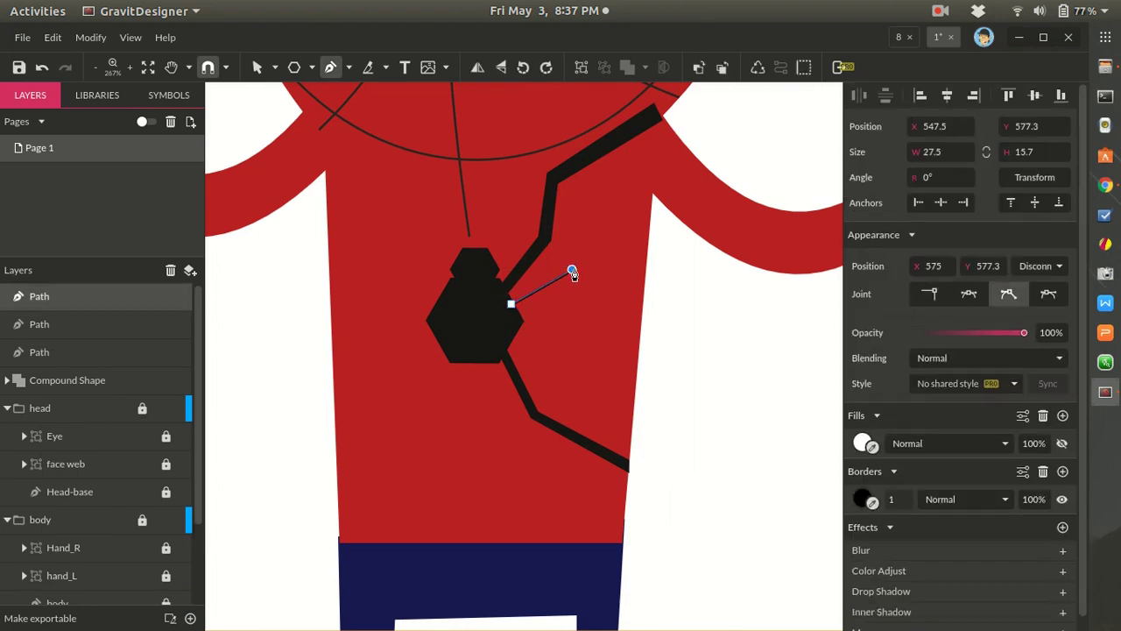
click(646, 279)
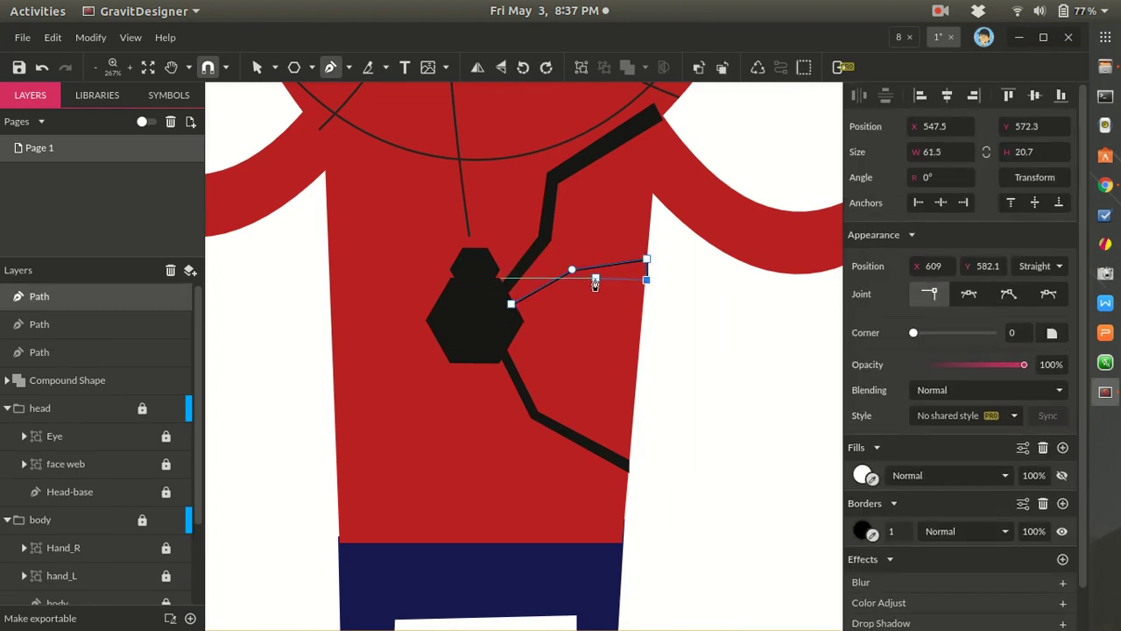
click(575, 280)
click(517, 317)
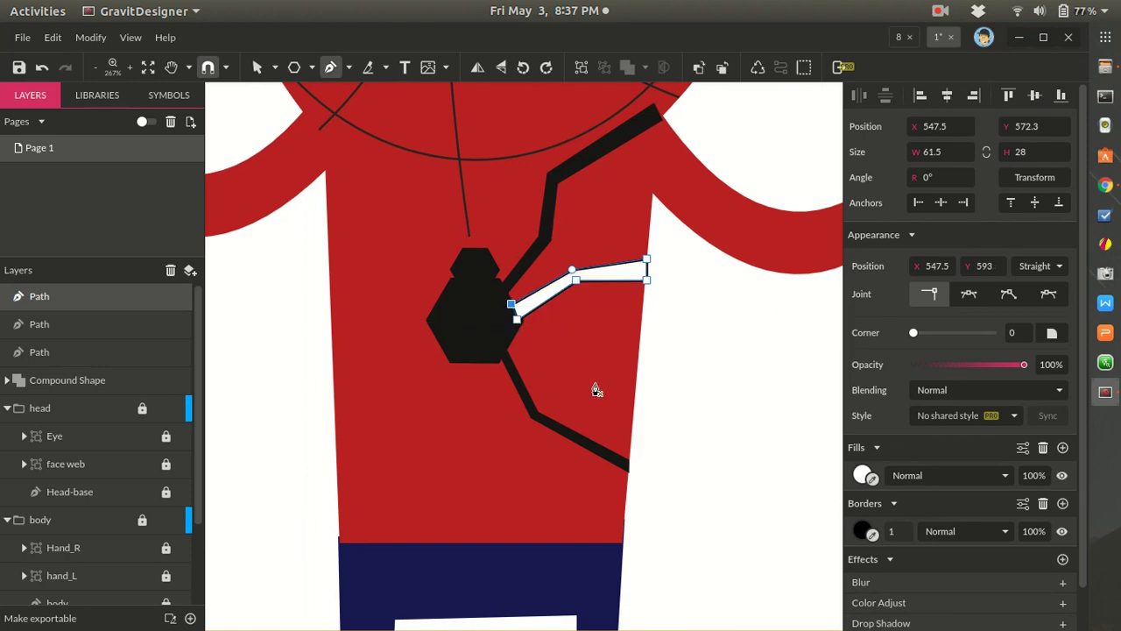
- Remove the middle spider leg's border and fill it with the emblem's black
scroll(588, 399, up, 2)
scroll(483, 345, up, 1)
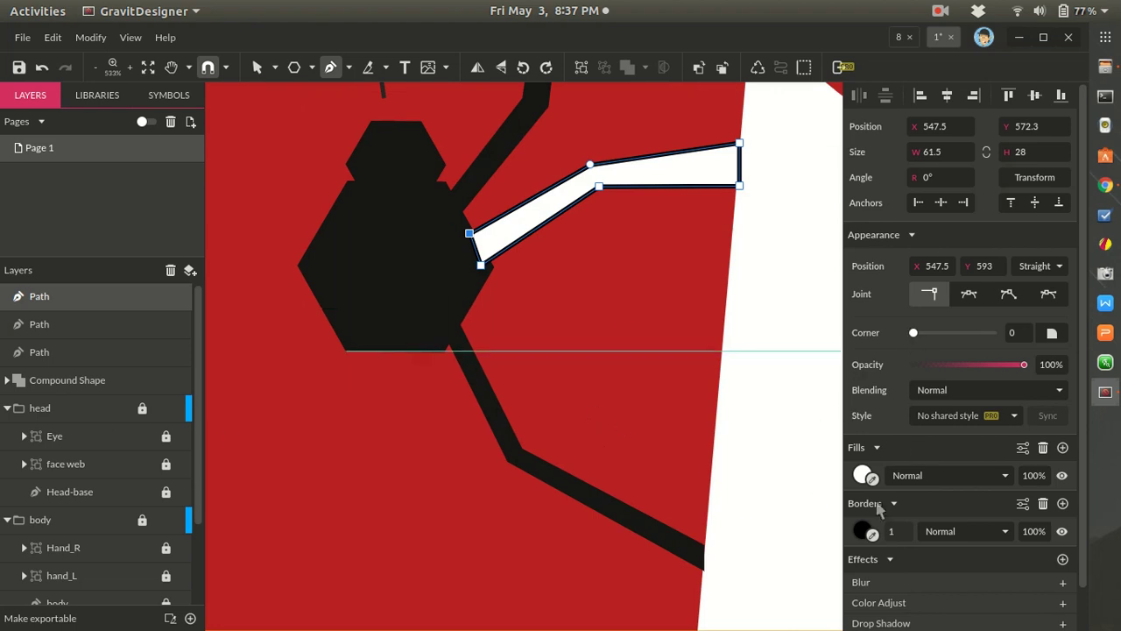
click(856, 533)
click(1043, 503)
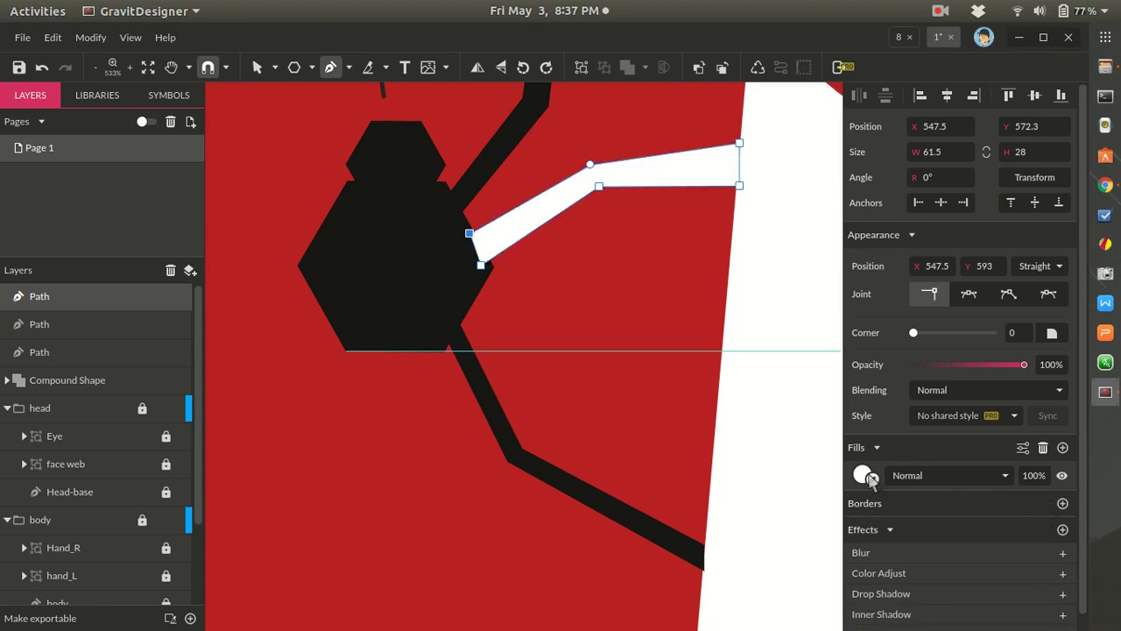
click(476, 365)
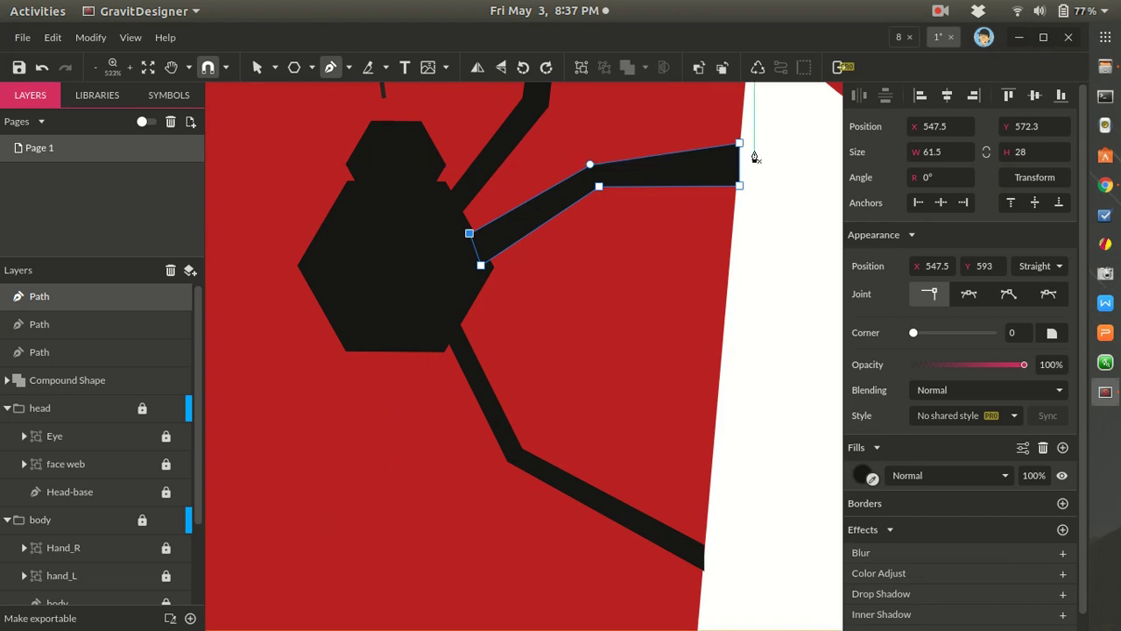
- Lower the upper outer corner of the middle leg's tip to Y 576 so the end is narrower
key(v)
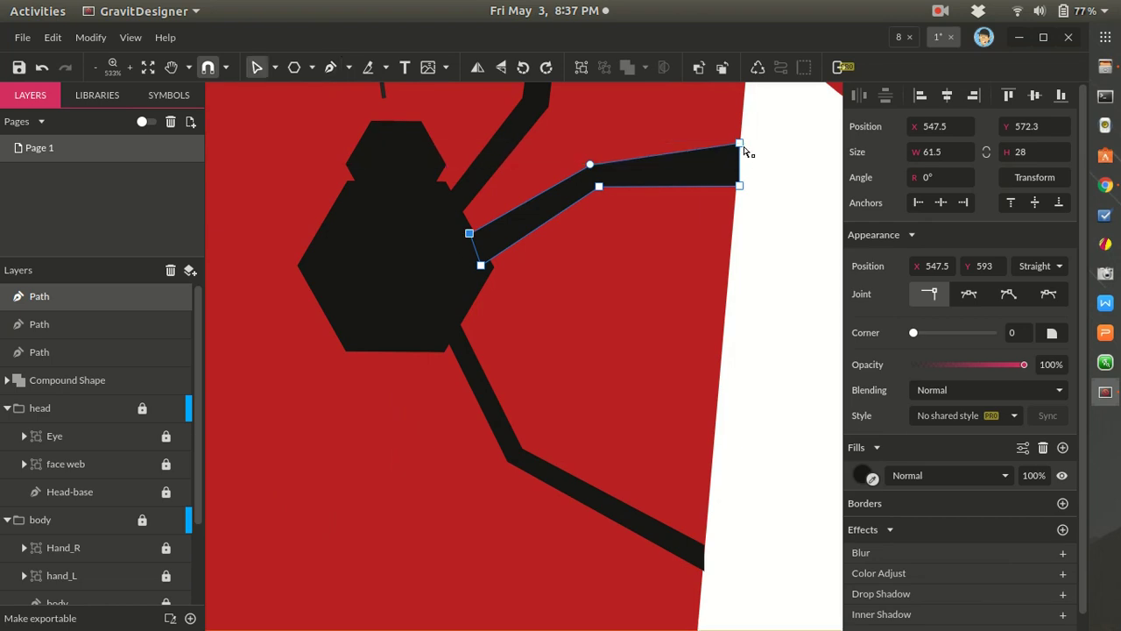
drag(740, 144, 735, 162)
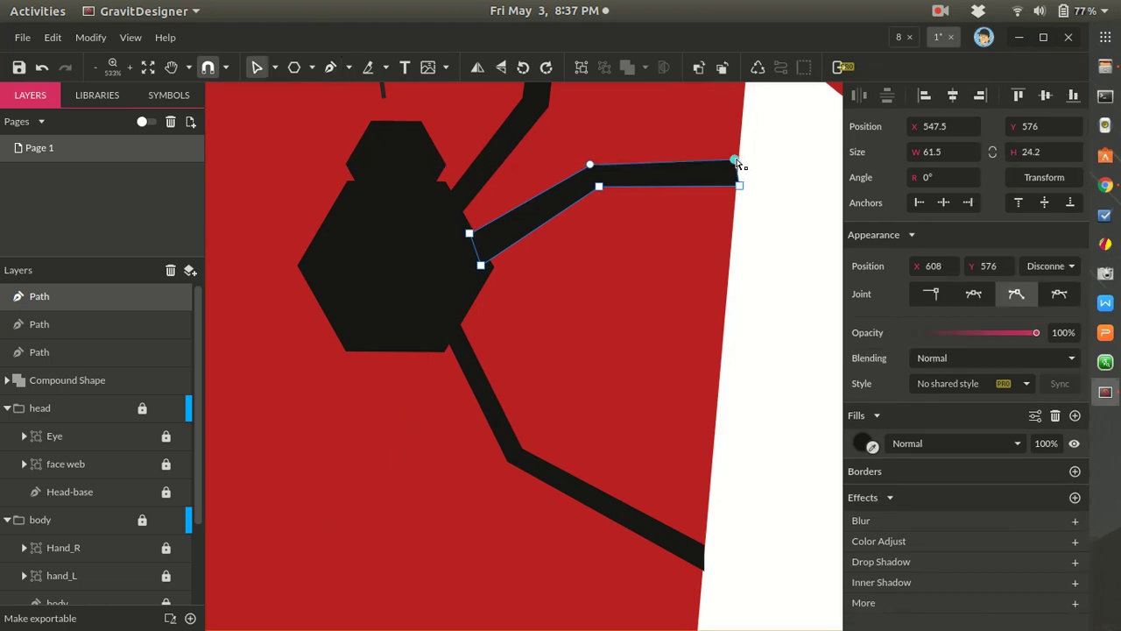
click(748, 236)
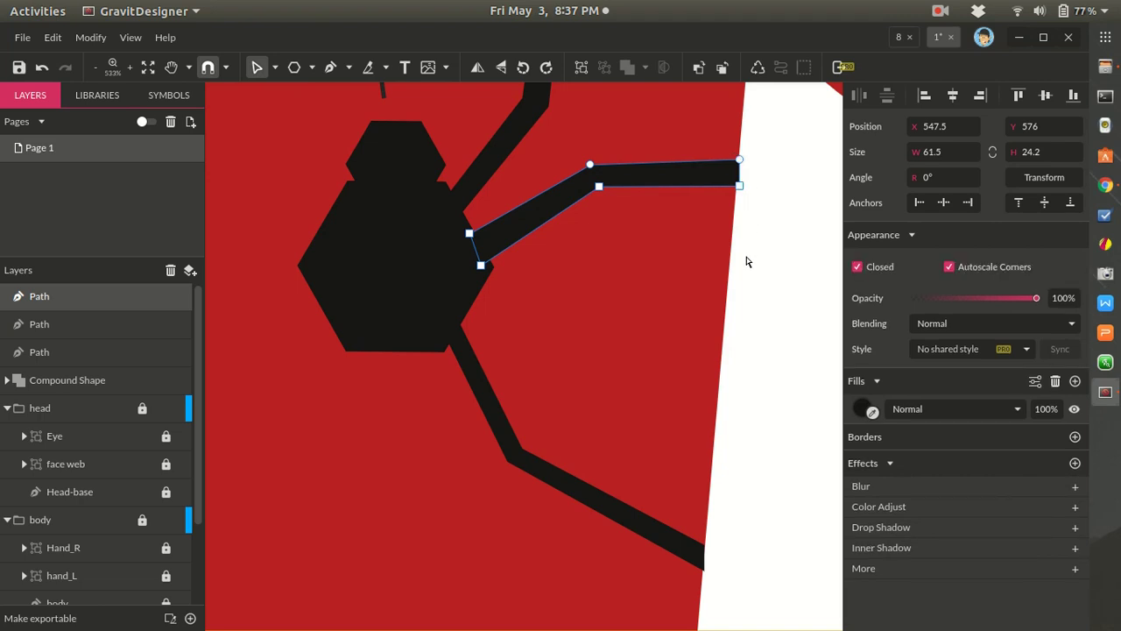
click(748, 255)
- Draw a closed fourth spider leg about 70 by 79 px, bending twice from the emblem's bottom to the torso's right edge above the waist
scroll(744, 253, down, 5)
scroll(740, 312, down, 3)
scroll(740, 312, up, 6)
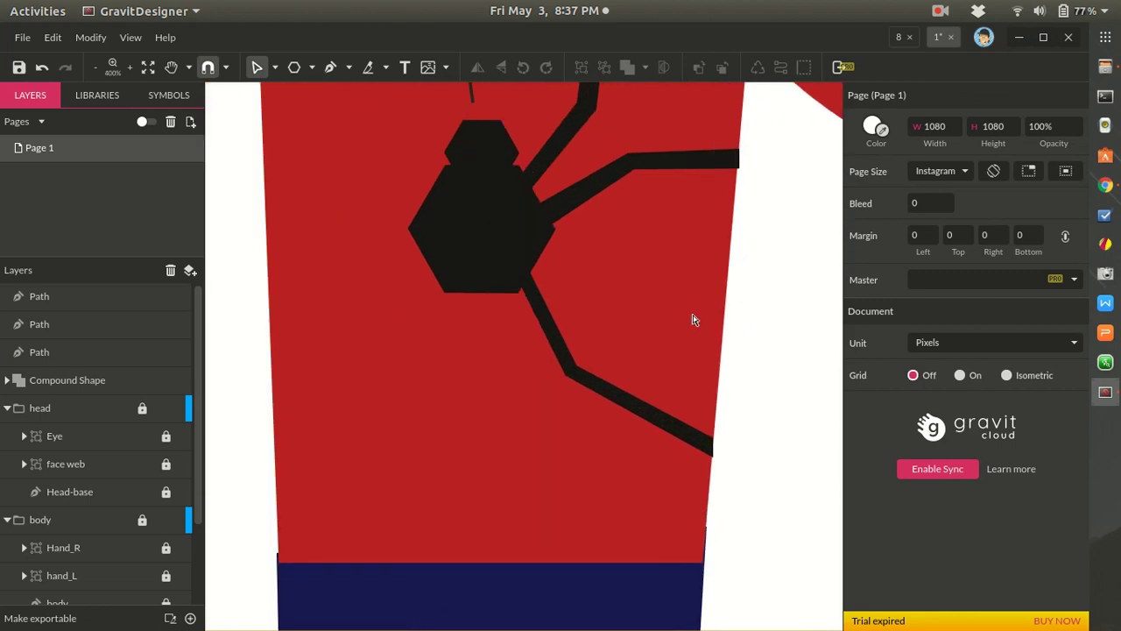
key(p)
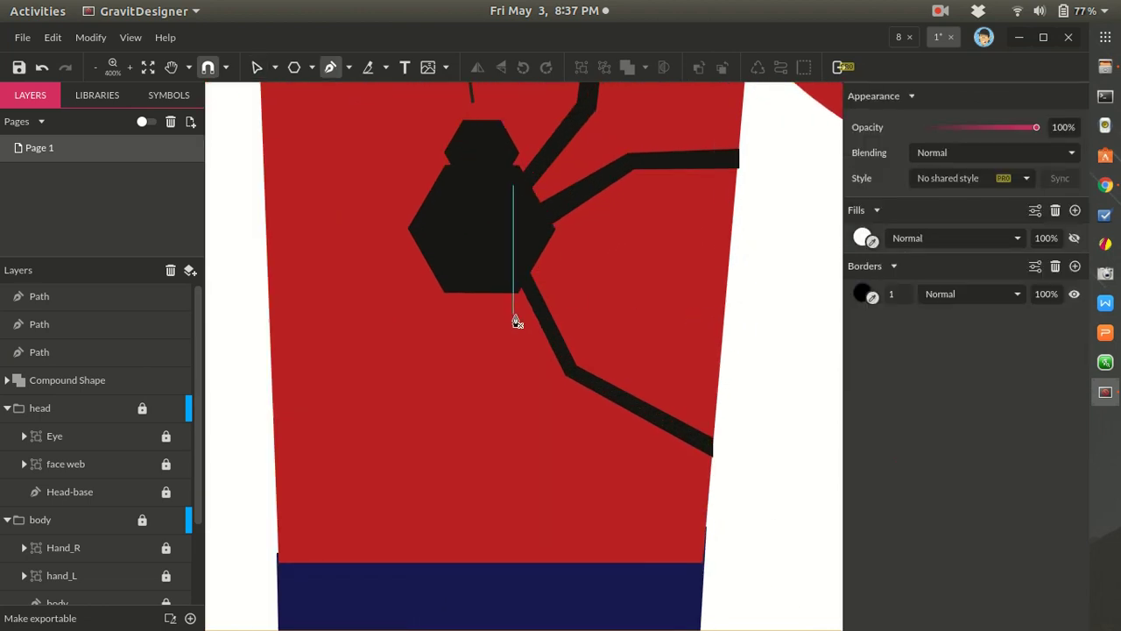
scroll(516, 321, down, 6)
scroll(517, 322, down, 2)
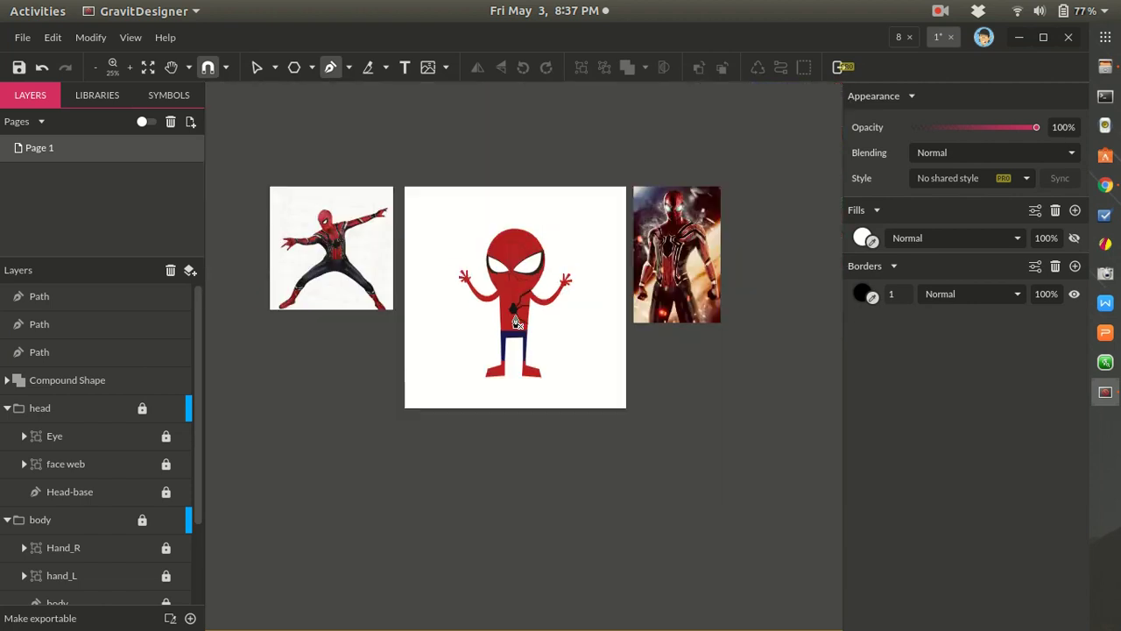
scroll(518, 322, up, 1)
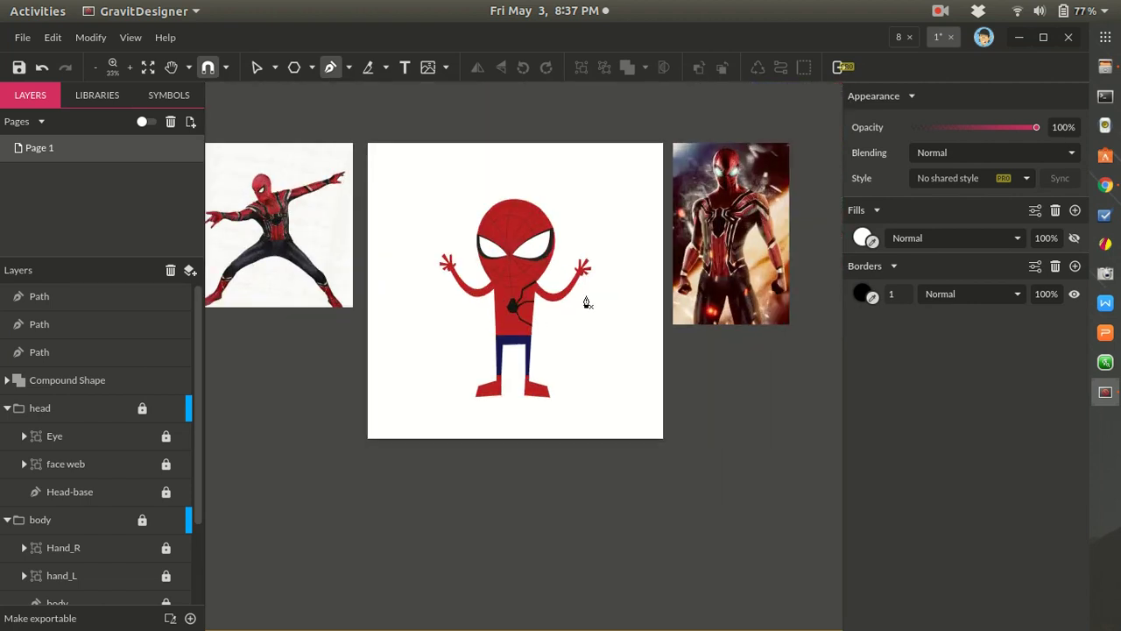
scroll(587, 302, up, 1)
scroll(587, 302, up, 6)
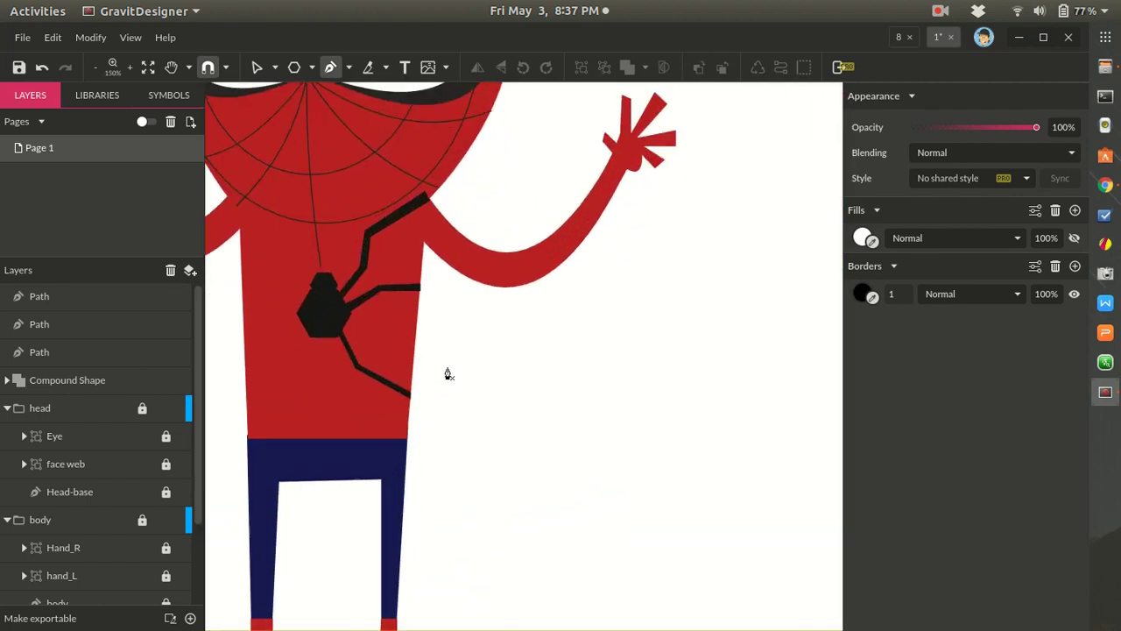
click(266, 298)
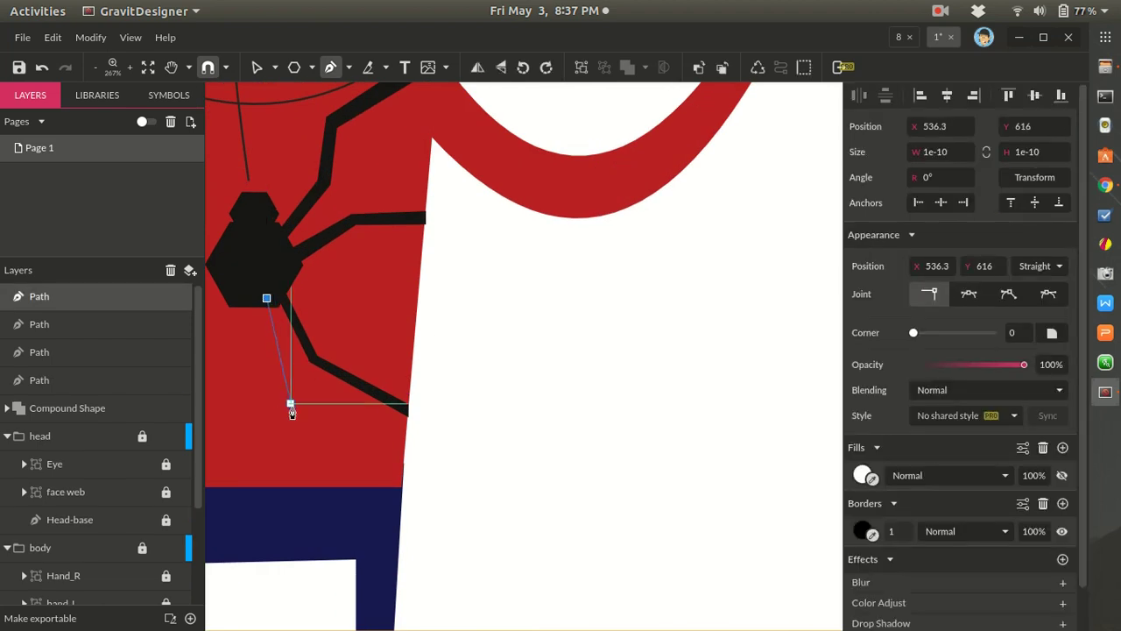
click(279, 390)
click(341, 455)
click(407, 446)
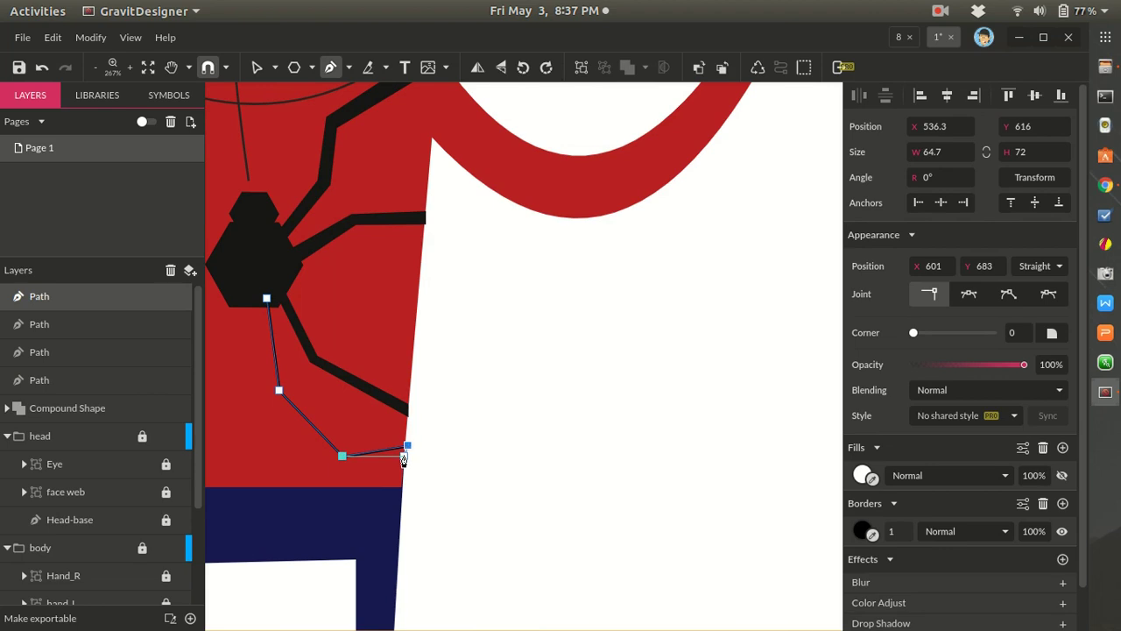
click(341, 471)
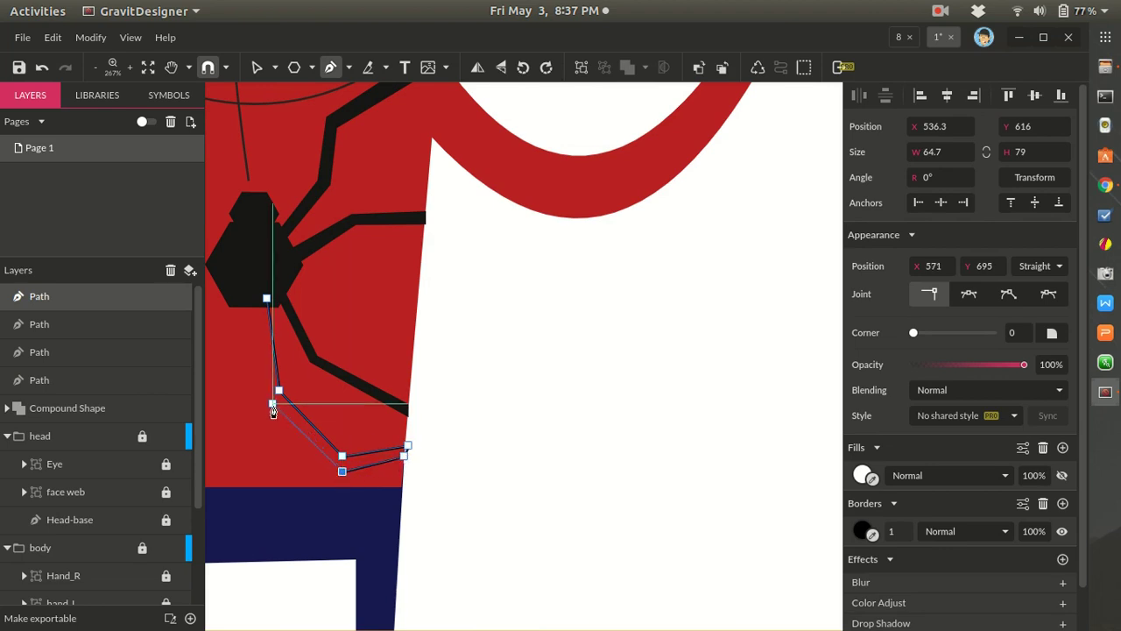
click(271, 396)
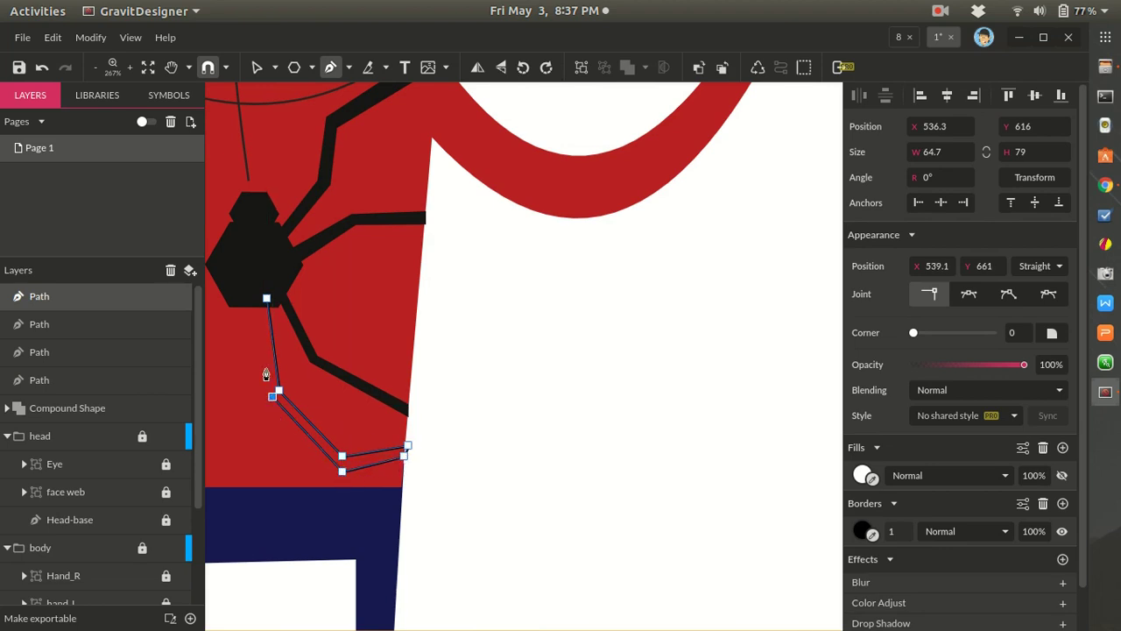
click(266, 300)
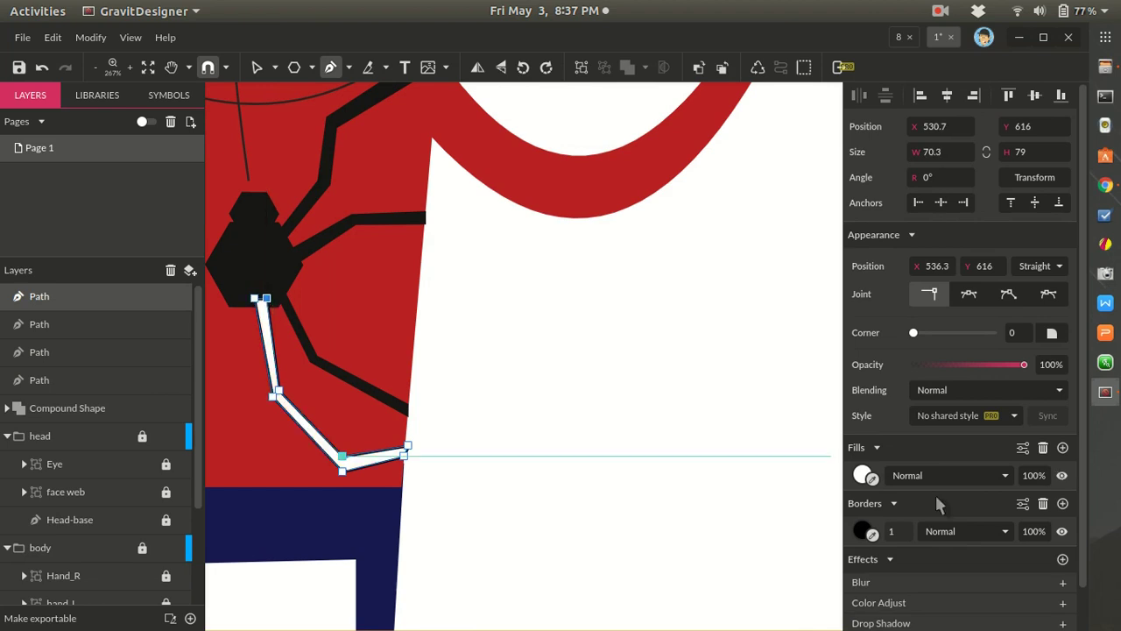
- Remove the bottom spider leg's border and fill it with the emblem's black
click(1043, 503)
click(873, 479)
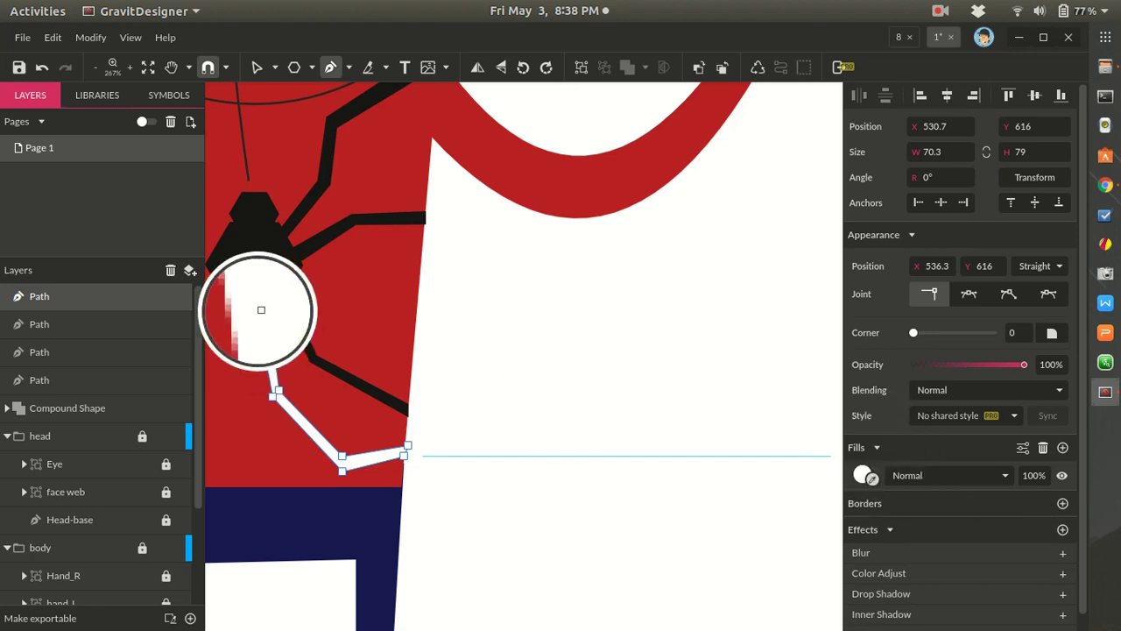
click(259, 282)
key(v)
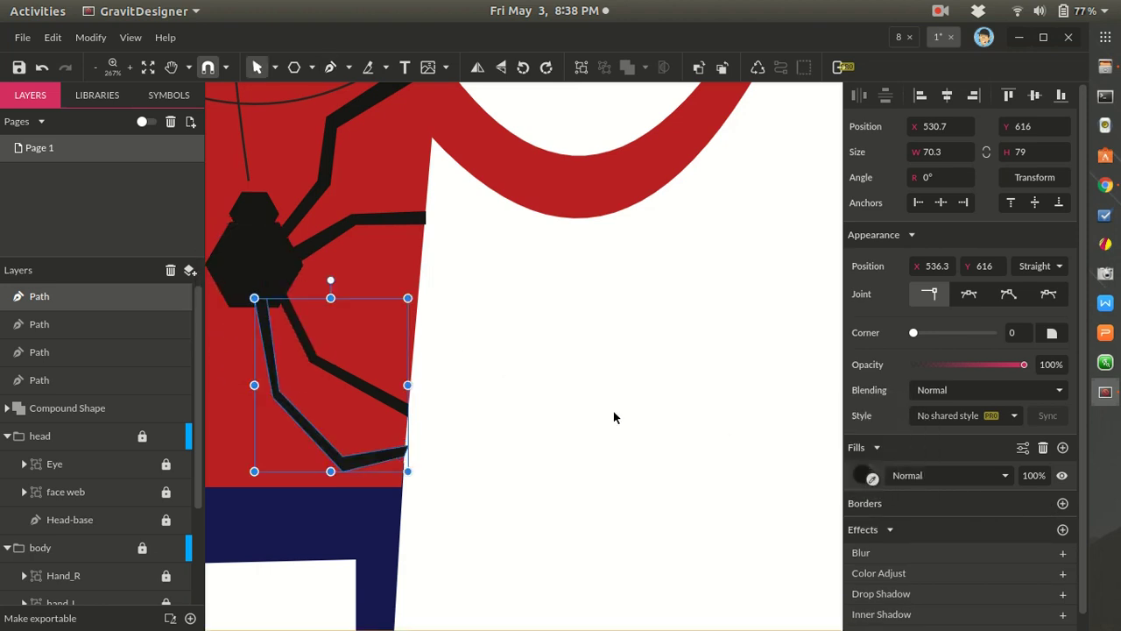
- Move the upper outer corner of the bottom leg's tip inward so the leg is 68.3 px wide
scroll(594, 426, down, 2)
scroll(475, 435, up, 3)
scroll(475, 435, up, 3)
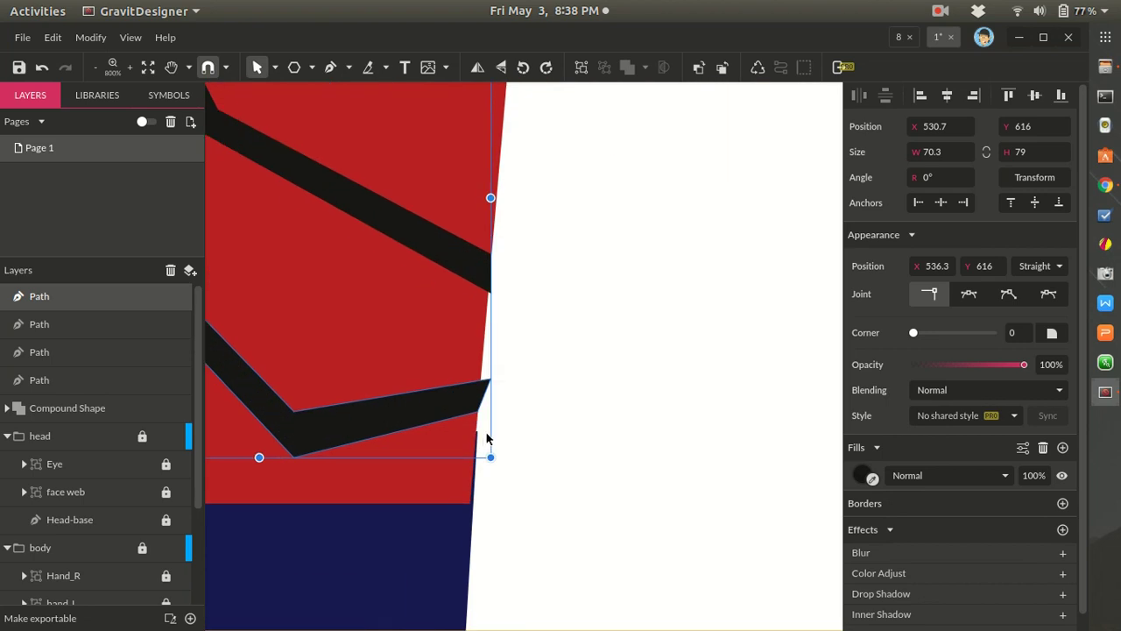
key(Return)
drag(491, 380, 488, 382)
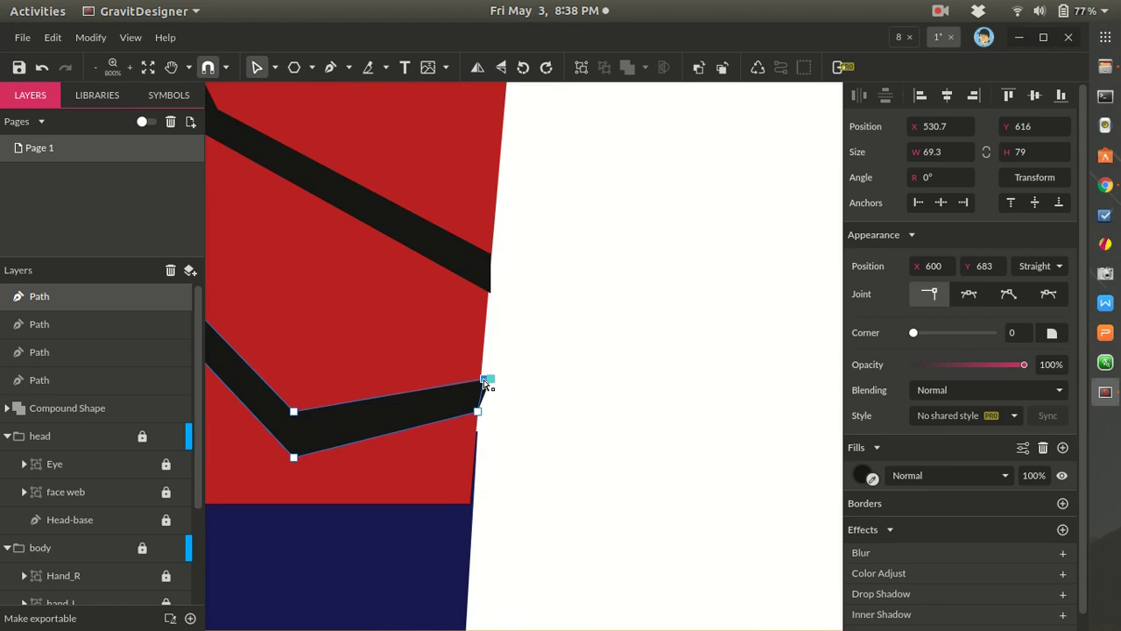
key(Left)
click(499, 412)
scroll(498, 413, up, 1)
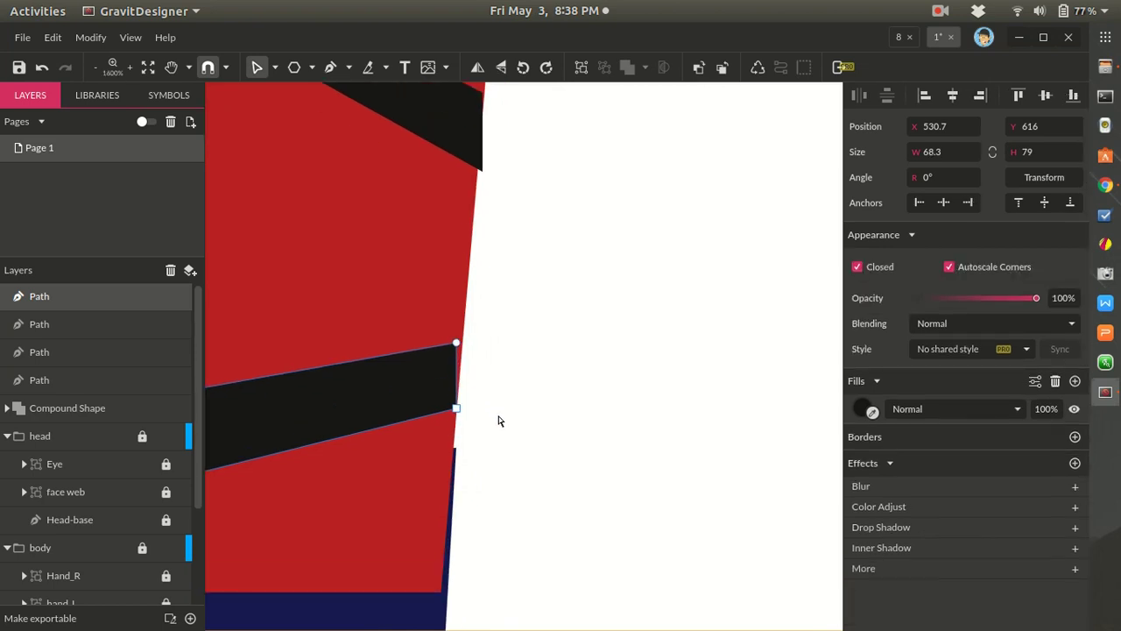
- Nudge the bottom spider leg slightly left, to X 530.5
click(456, 343)
click(464, 343)
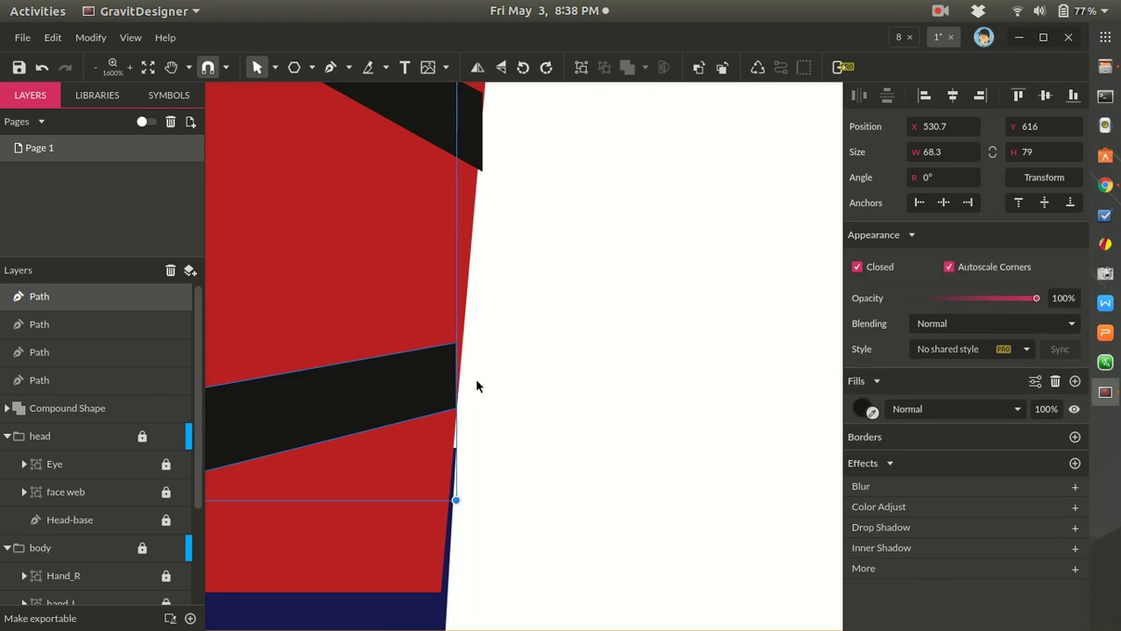
click(405, 391)
click(401, 388)
key(ctrl+z)
- Move the upper outer corner of the bottom leg's tip outward so the leg is 68.5 px wide
click(454, 343)
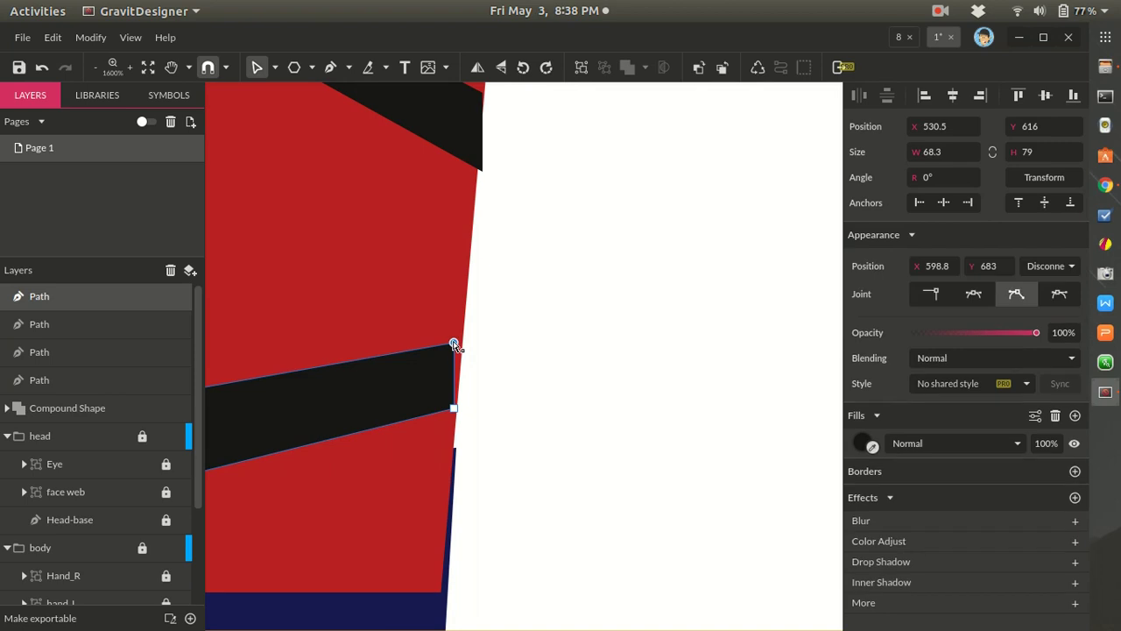
mouse_move(460, 340)
mouse_down()
mouse_move(470, 323)
mouse_move(458, 342)
mouse_up()
key(ctrl+z)
scroll(461, 371, up, 5)
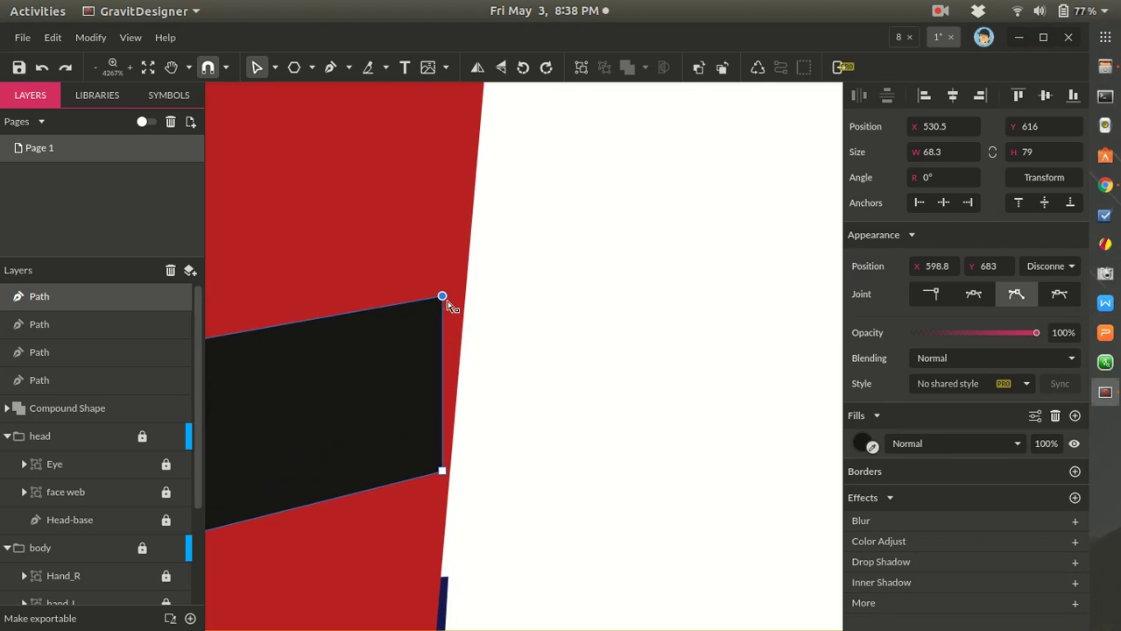
drag(444, 302, 457, 310)
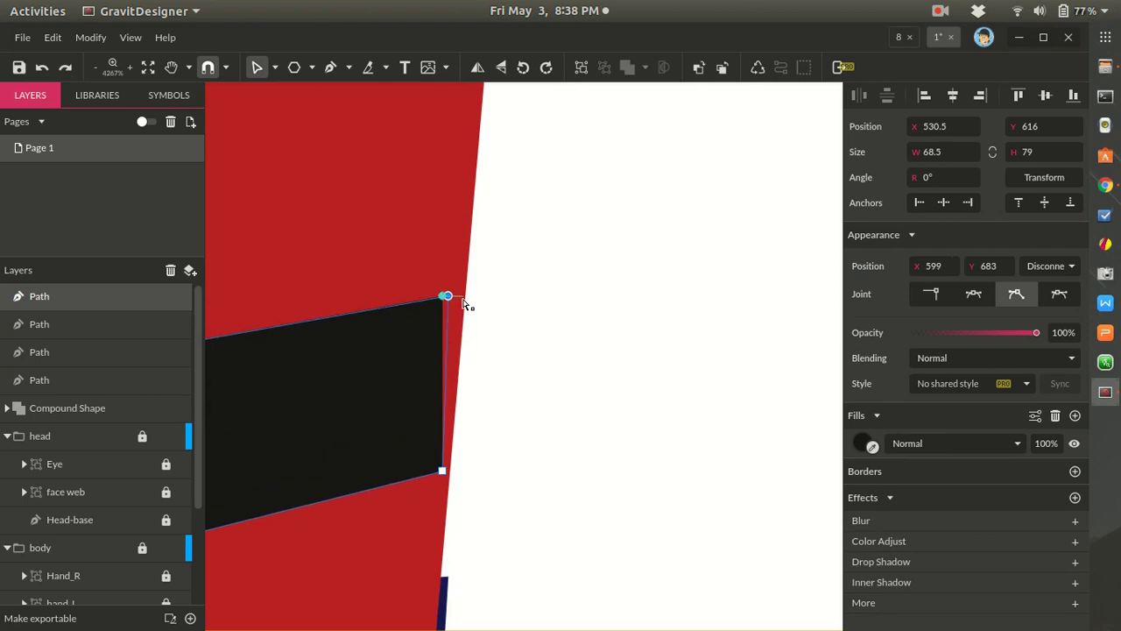
key(Escape)
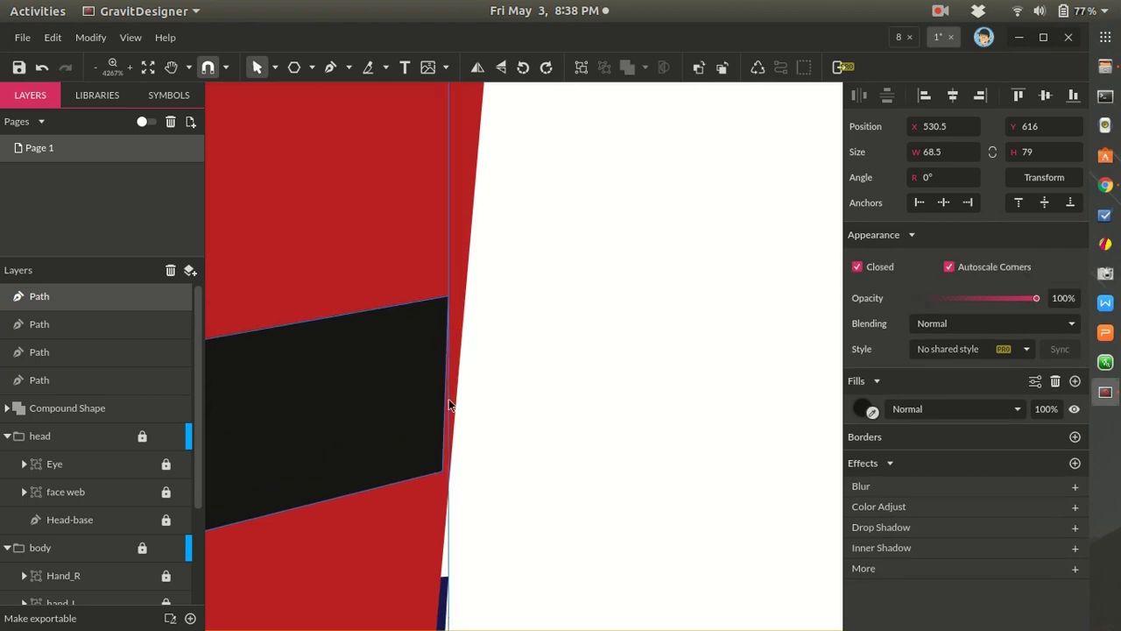
scroll(428, 393, down, 2)
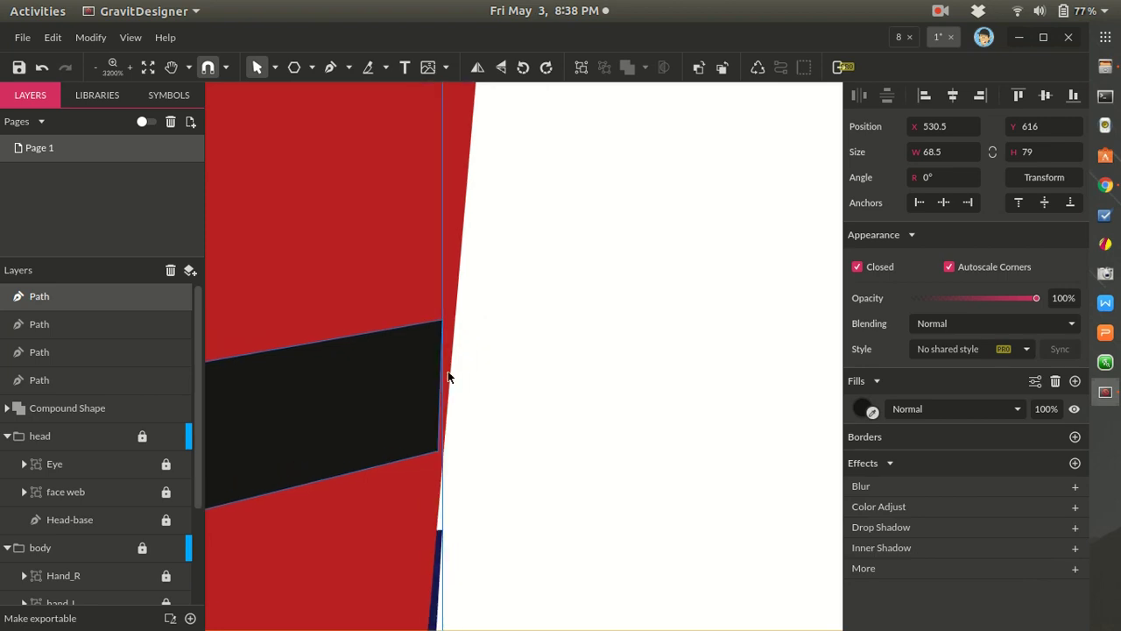
- Examine how the bottom leg's tip fits against the torso's edge, close up and in the whole figure
click(556, 438)
scroll(363, 407, up, 2)
click(508, 342)
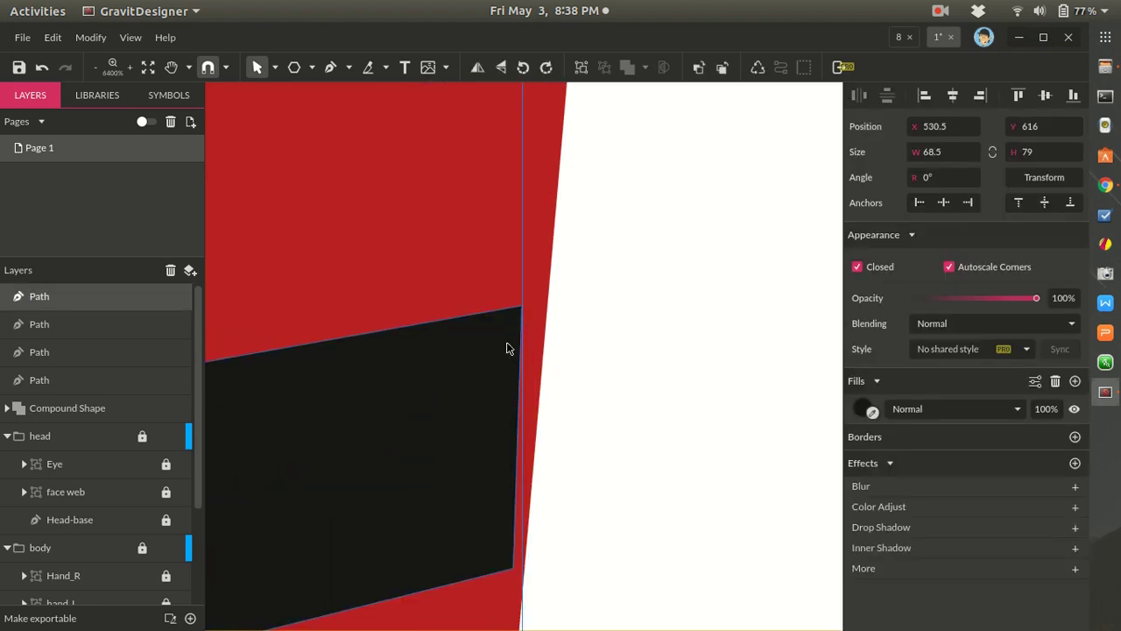
click(521, 308)
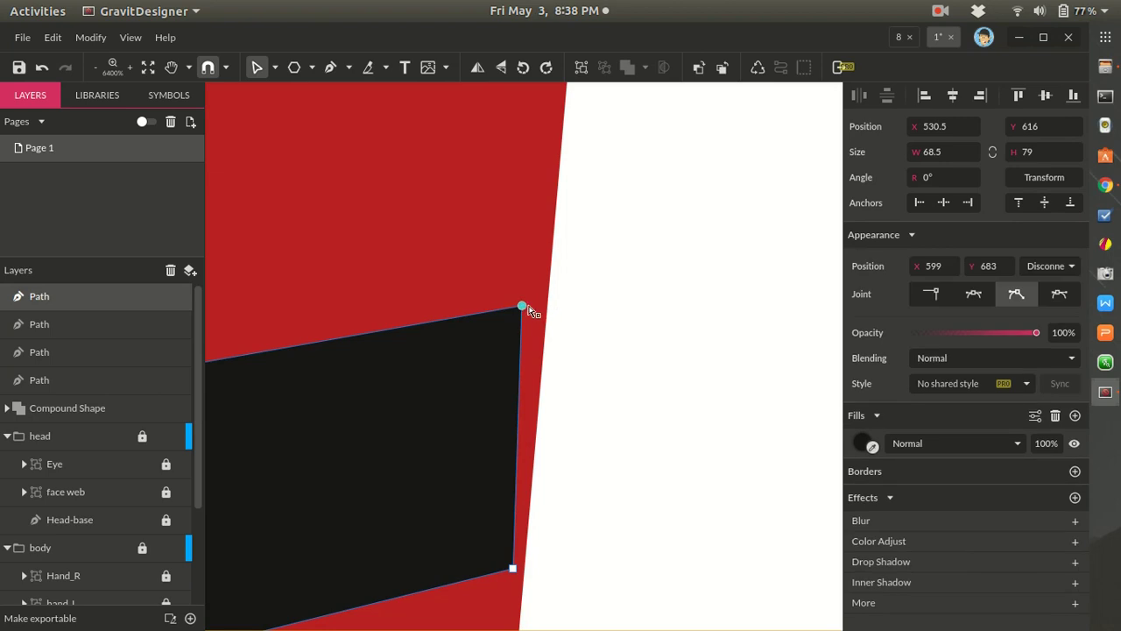
scroll(527, 545, down, 10)
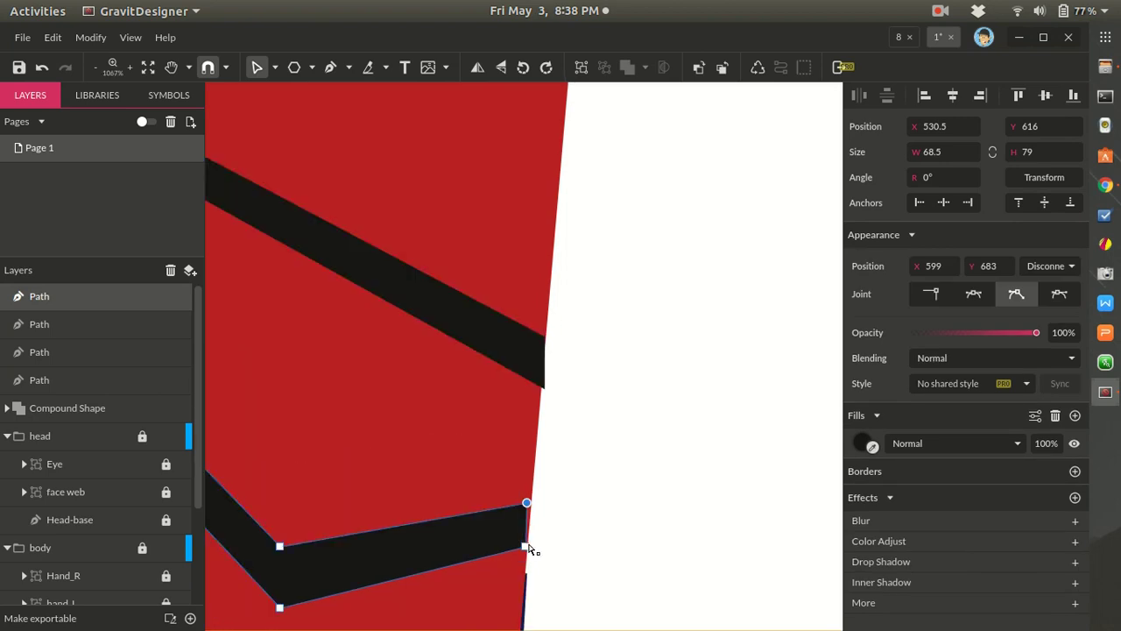
click(560, 549)
scroll(561, 549, up, 3)
scroll(561, 549, down, 5)
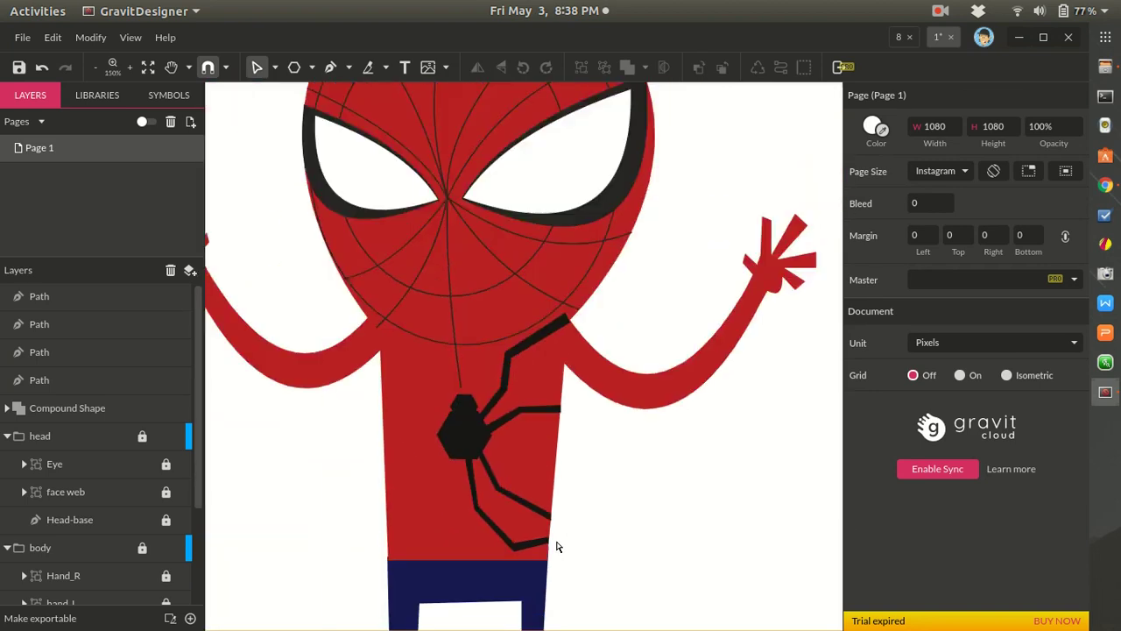
- Merge the spider emblem's body and its four right legs into one compound shape with Union
scroll(557, 548, up, 3)
scroll(557, 547, up, 1)
scroll(474, 485, up, 3)
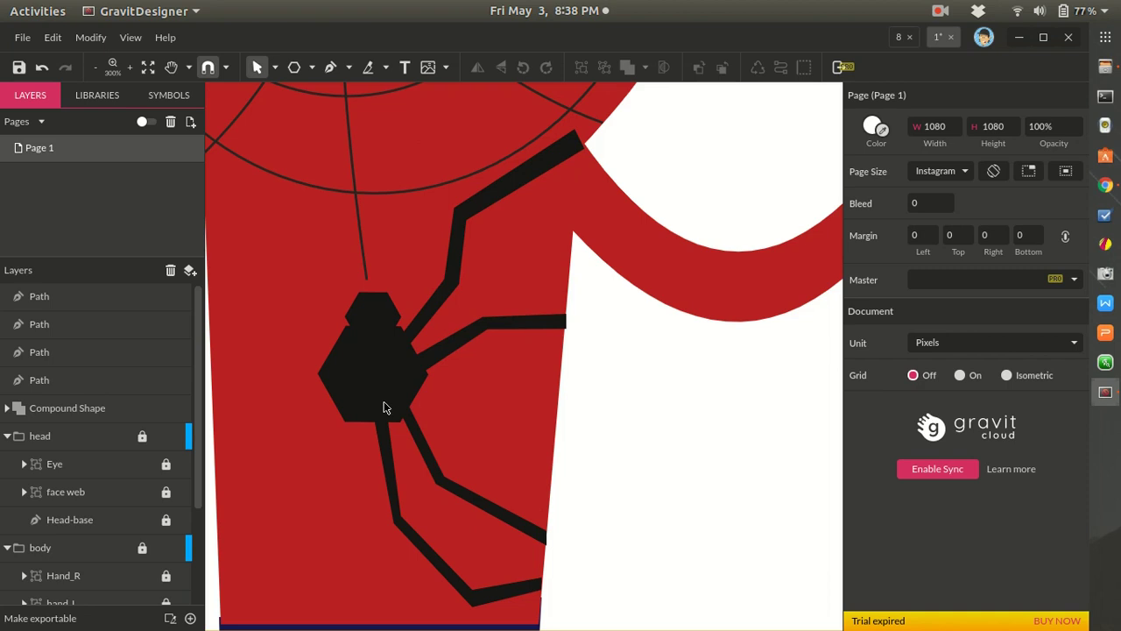
click(385, 404)
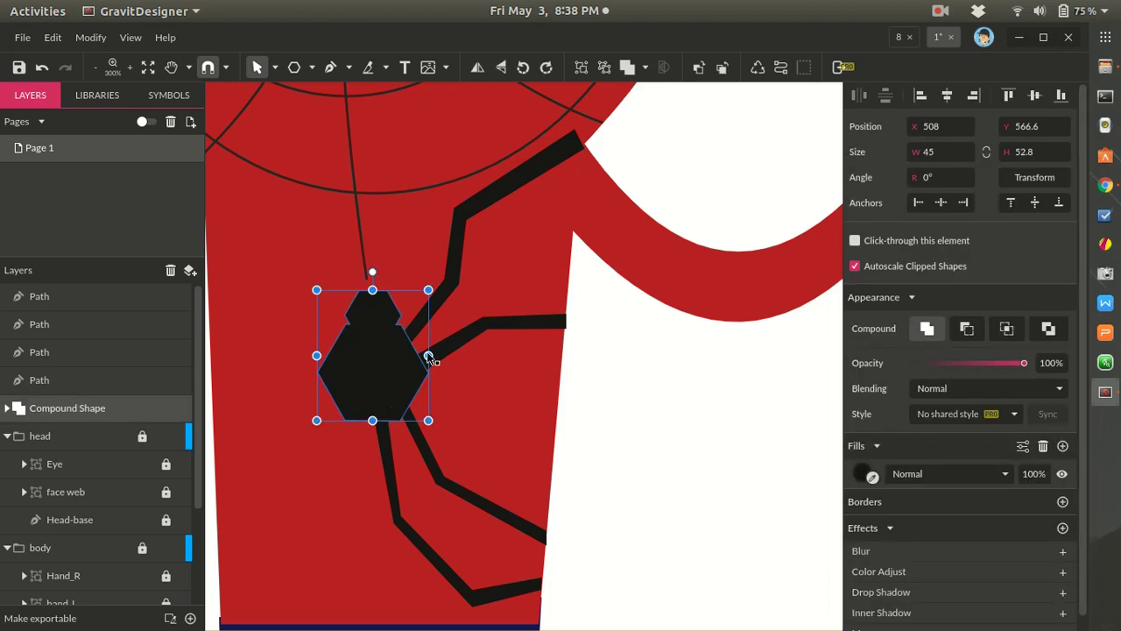
shift+click(452, 267)
shift+click(493, 338)
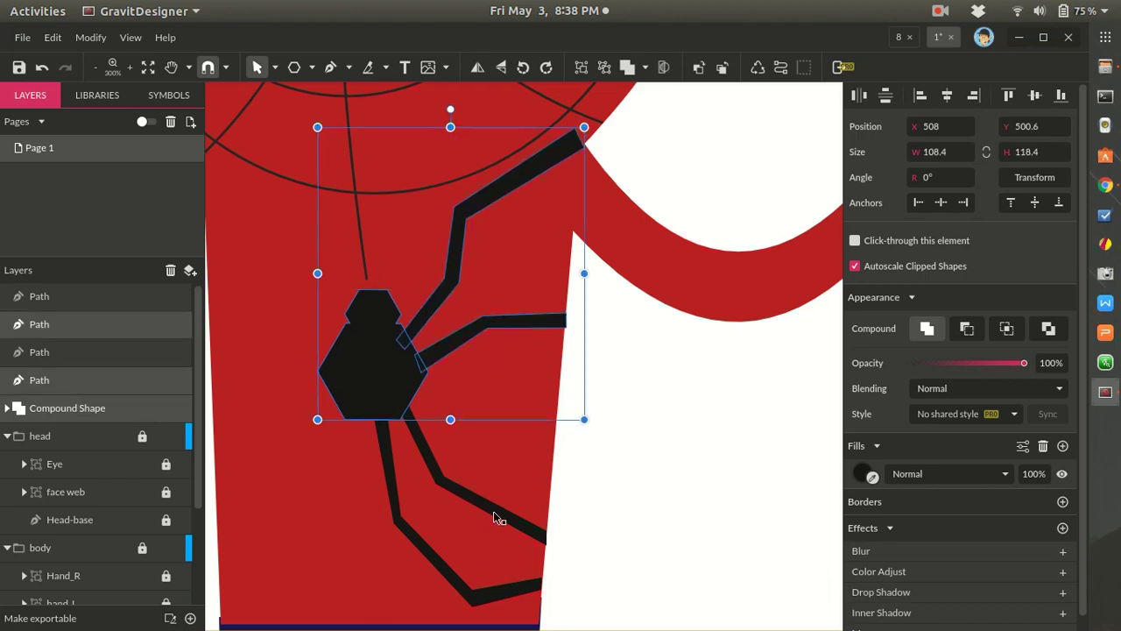
click(493, 518)
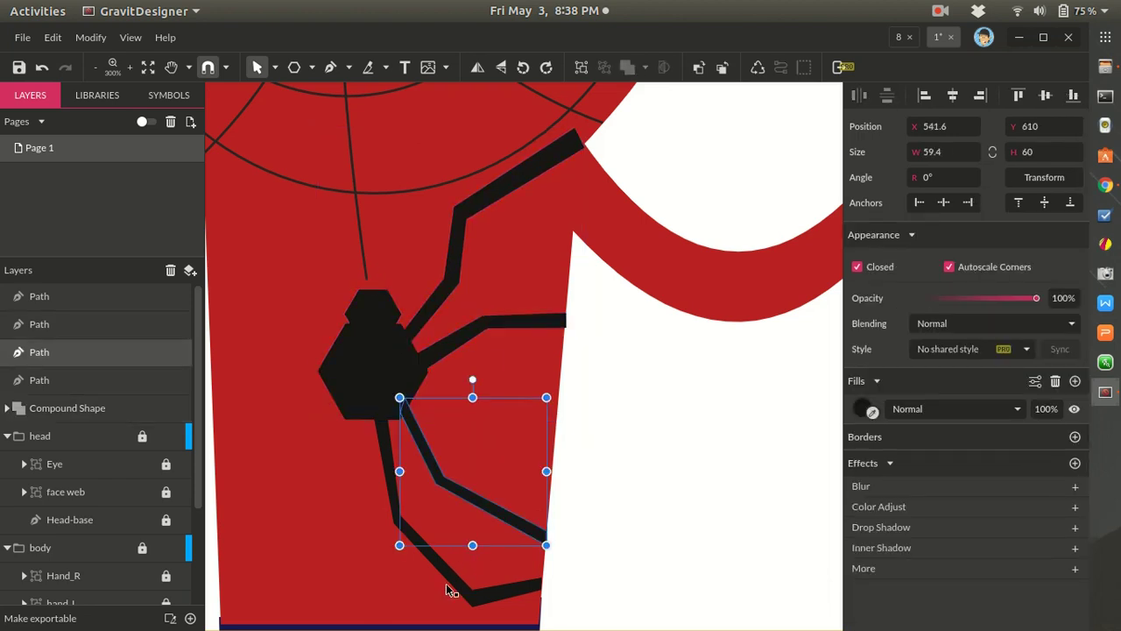
shift+click(448, 585)
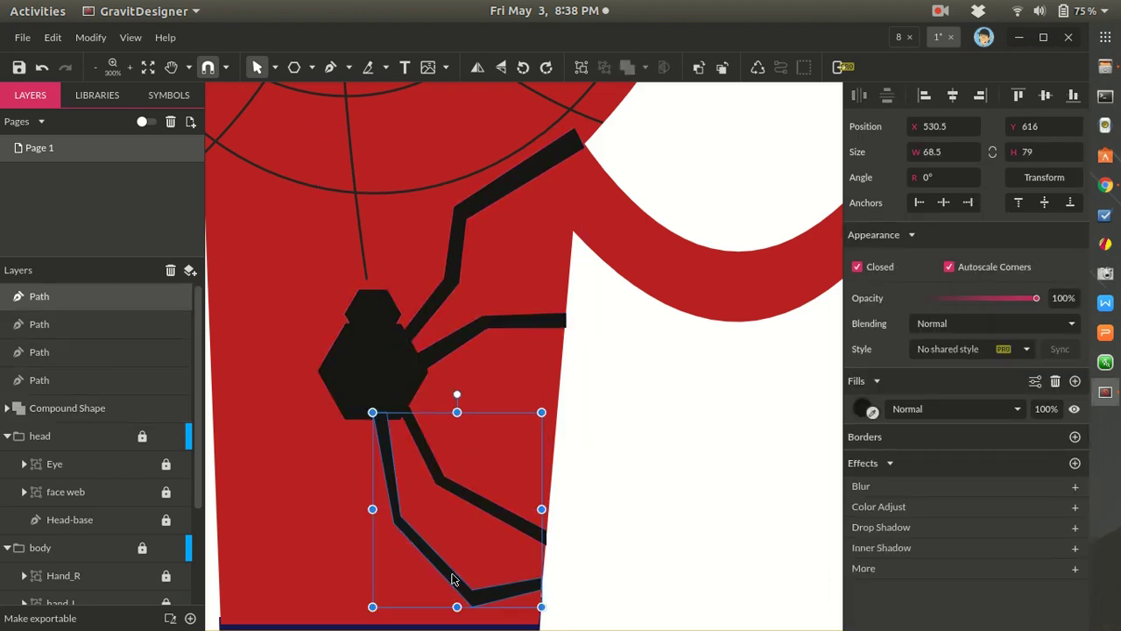
shift+click(440, 348)
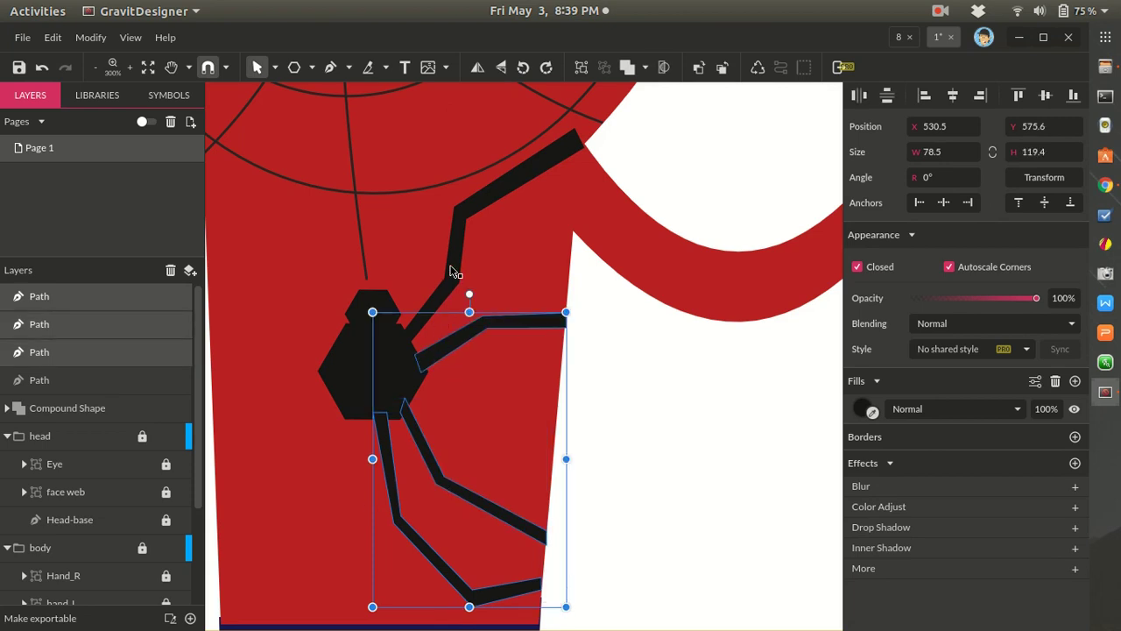
shift+click(453, 272)
shift+click(370, 365)
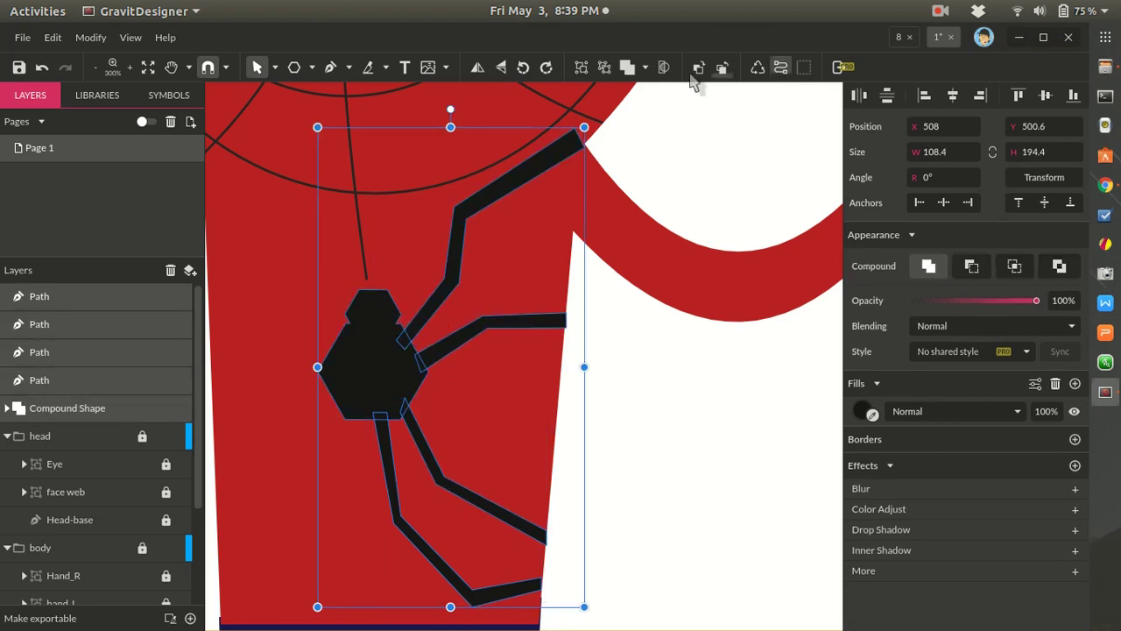
click(646, 67)
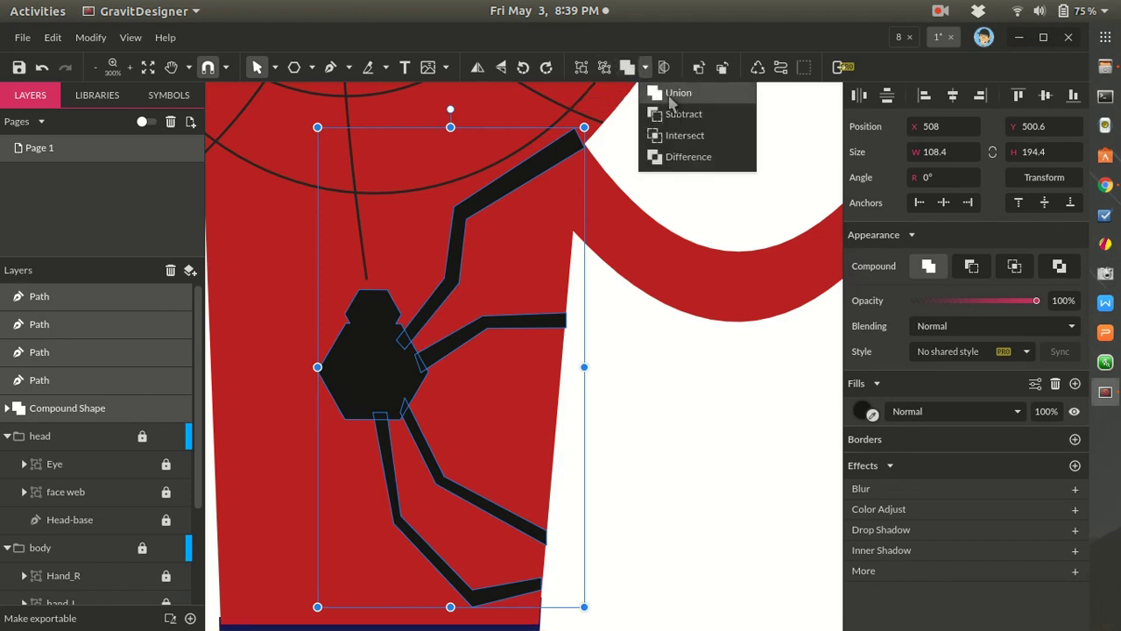
click(672, 97)
scroll(621, 513, down, 2)
click(623, 517)
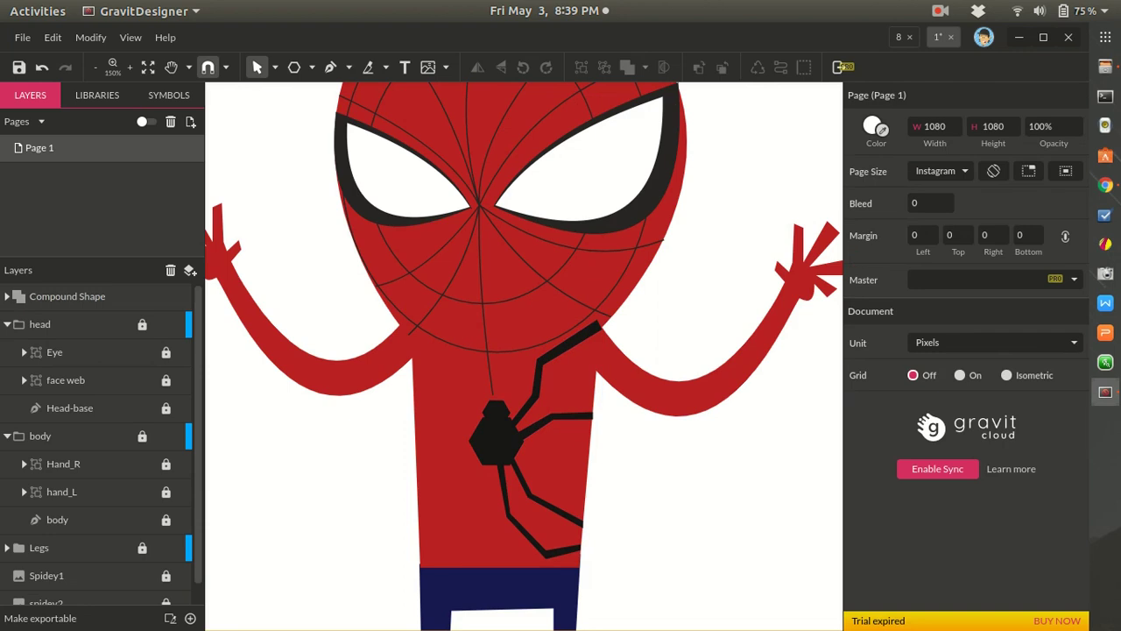
- Undo the union of the emblem's body and right legs
click(508, 443)
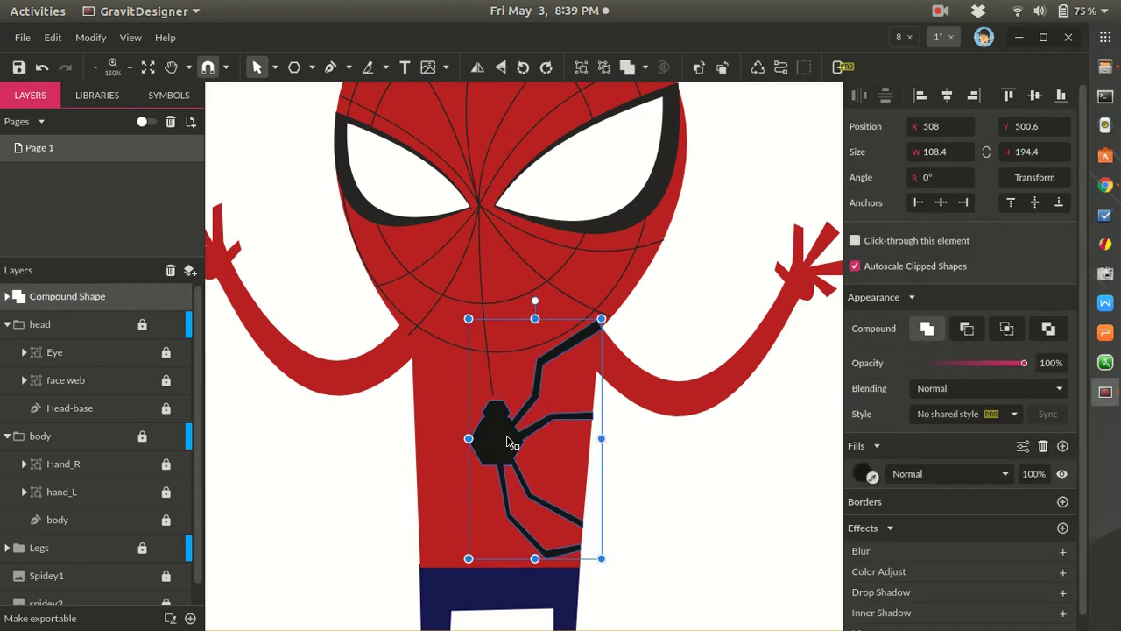
key(ctrl+z)
click(638, 491)
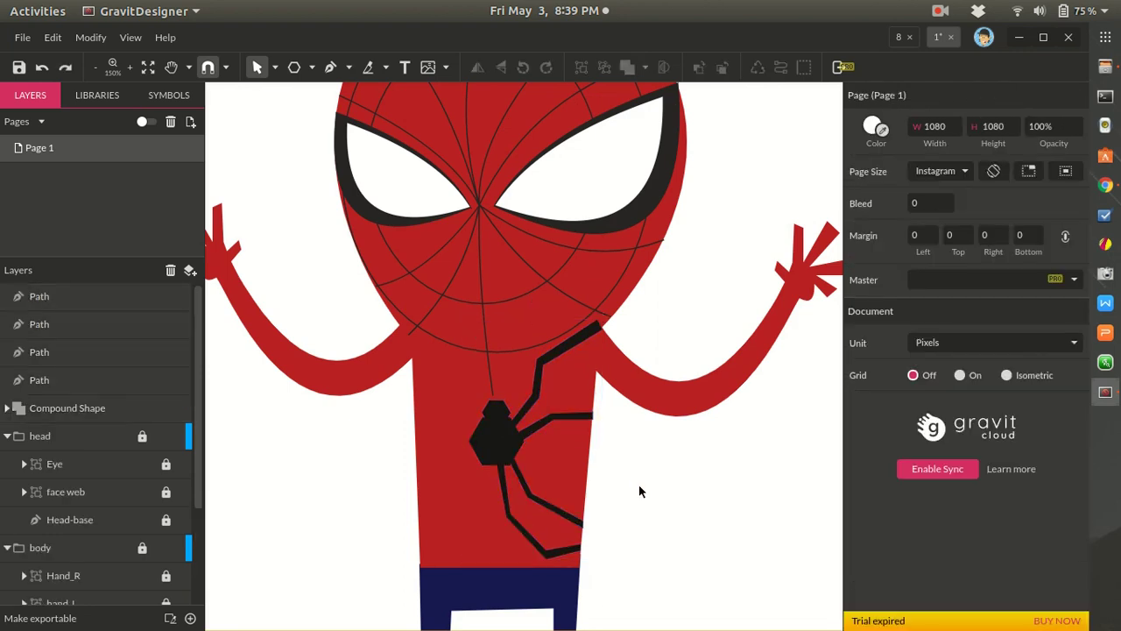
- Duplicate the four right spider legs together and flip the copies horizontally
scroll(610, 476, up, 2)
scroll(609, 498, up, 2)
click(480, 404)
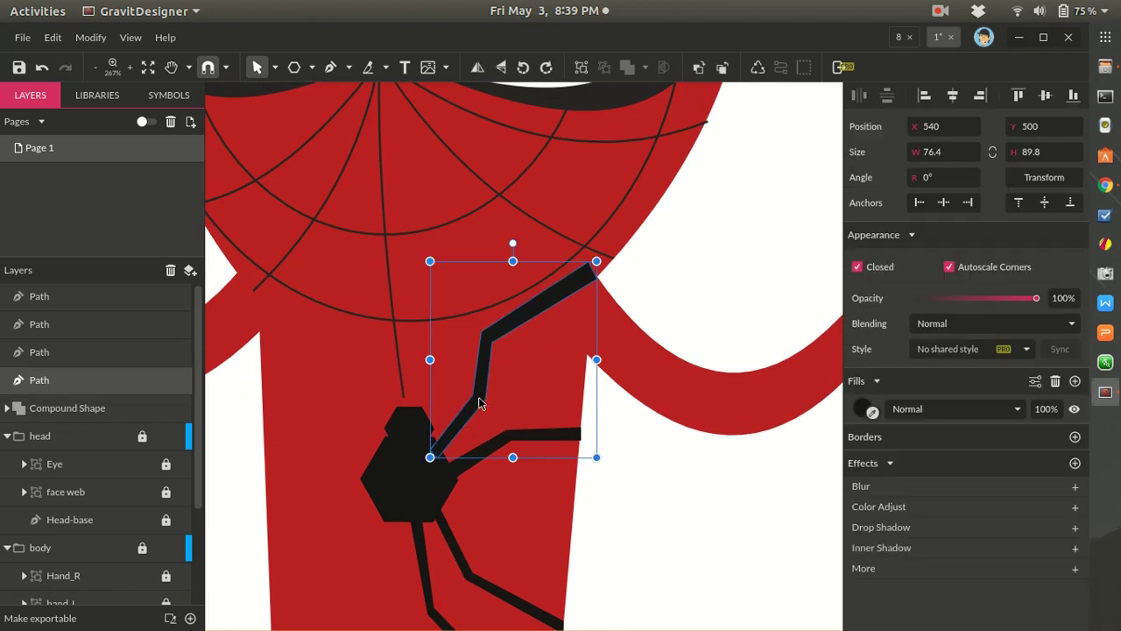
shift+click(550, 434)
click(497, 596)
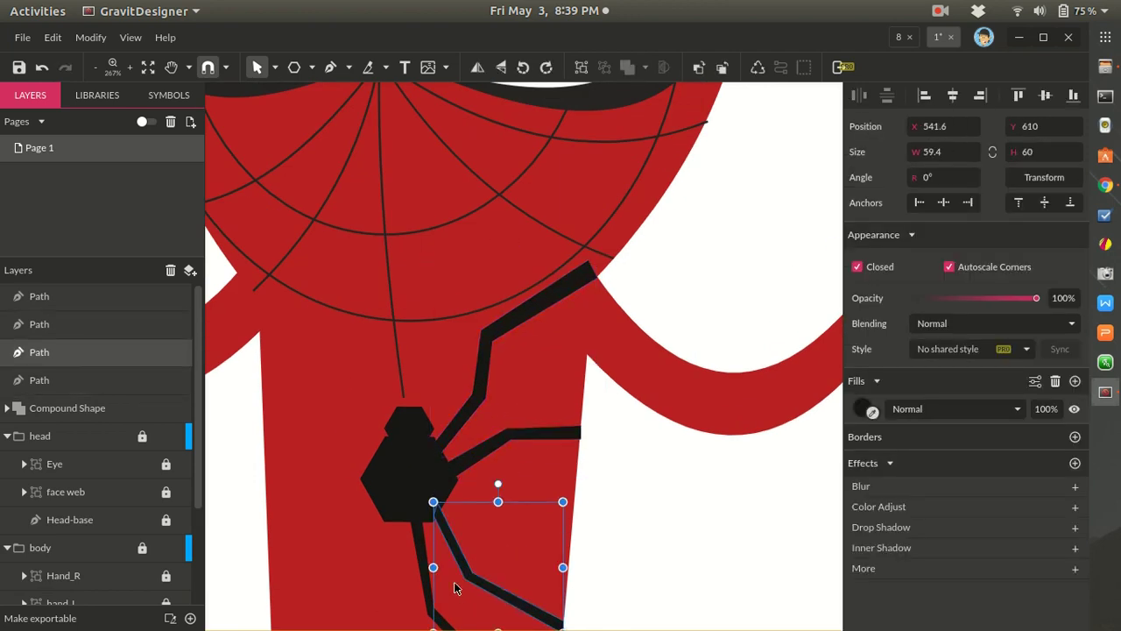
click(420, 565)
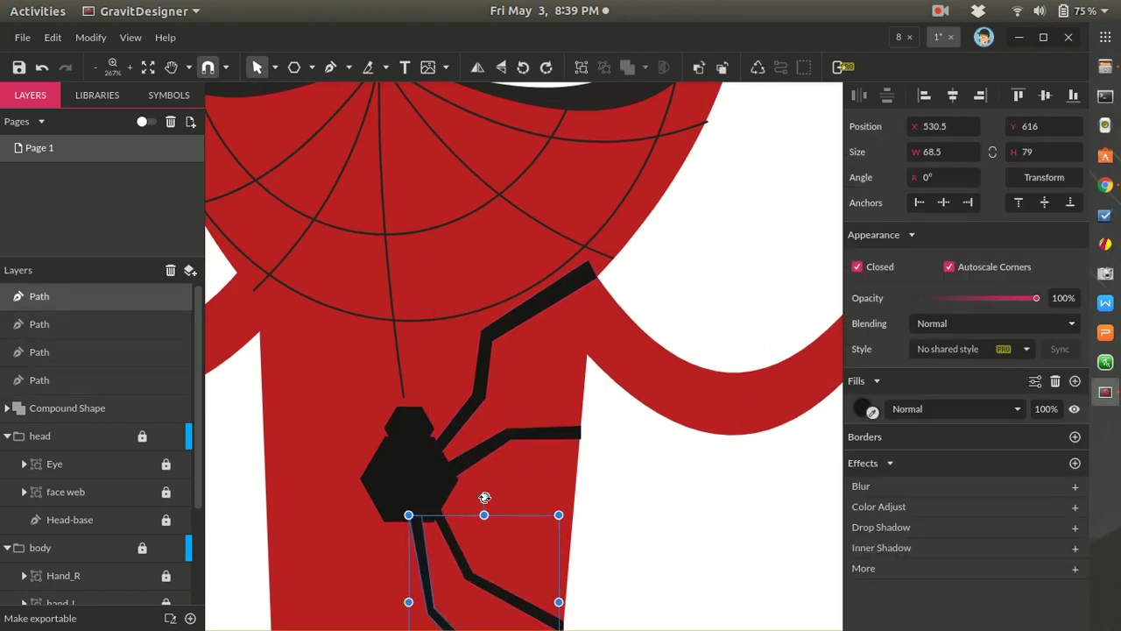
shift+click(461, 558)
shift+click(482, 454)
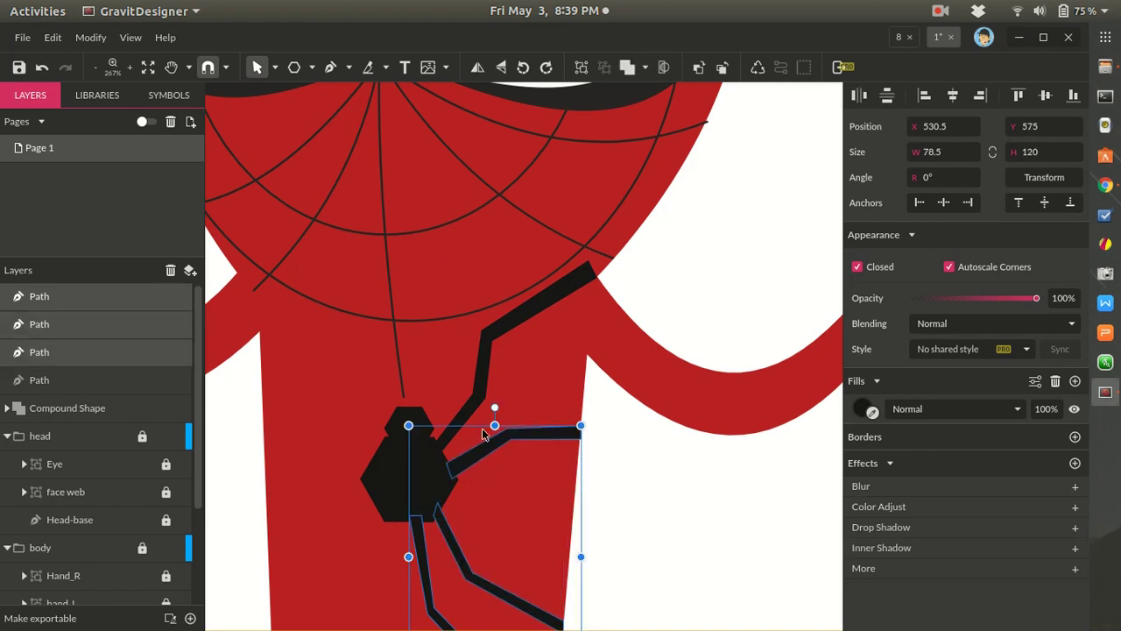
shift+click(478, 391)
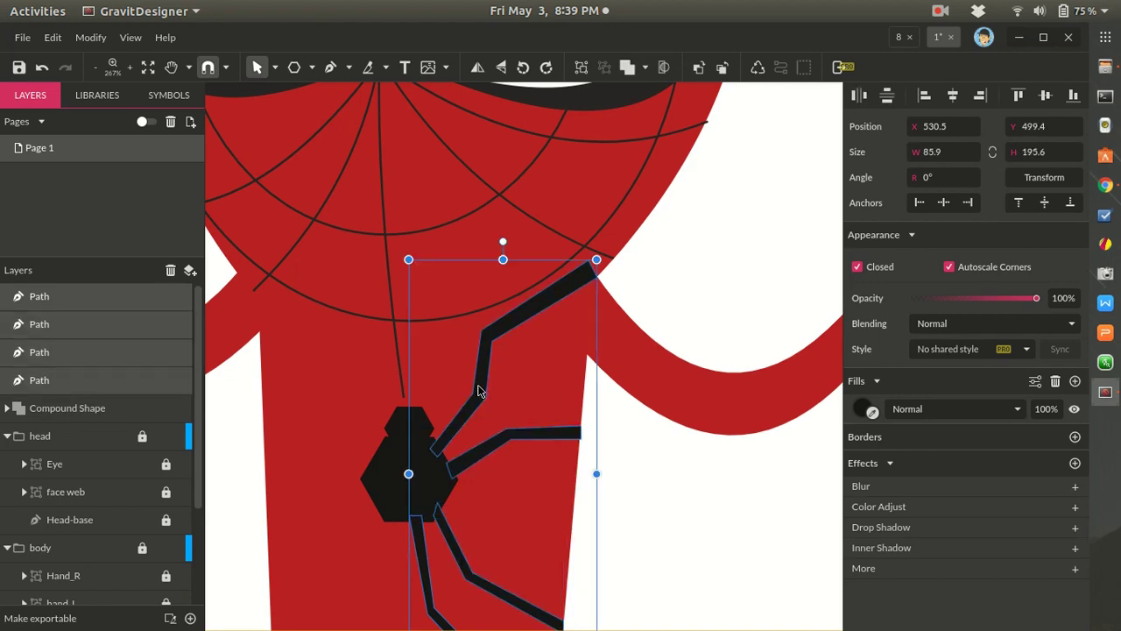
key(ctrl+d)
drag(478, 391, 443, 391)
right_click(444, 391)
mouse_move(619, 252)
click(692, 298)
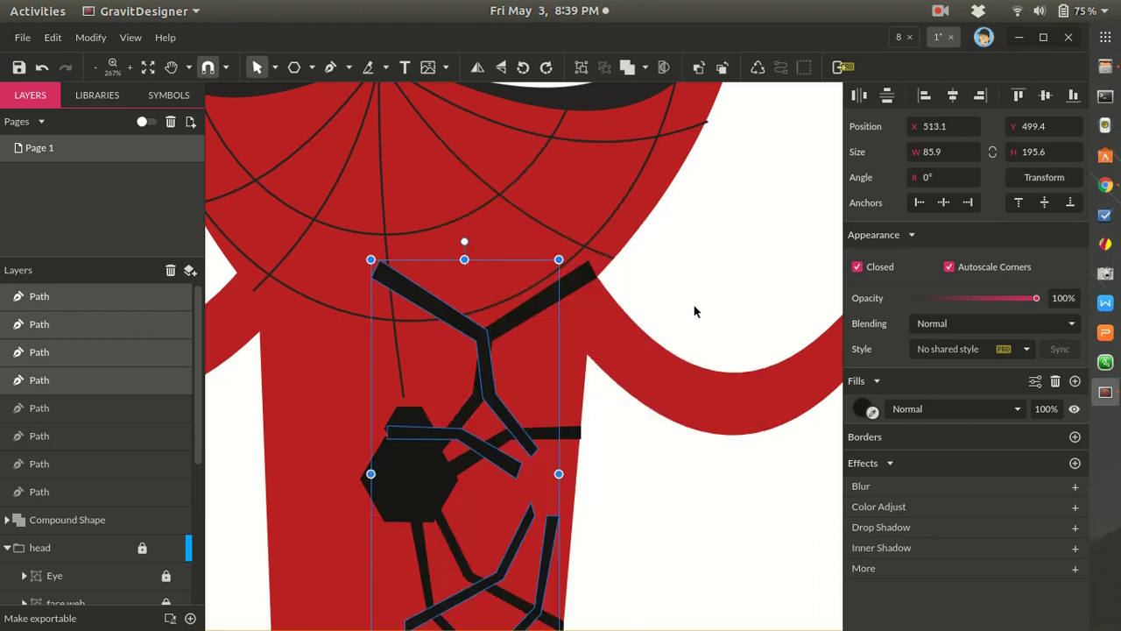
- Place the mirrored legs against the left side of the emblem's body, at X 441.6 and Y 500.4
scroll(583, 446, down, 3)
drag(532, 447, 447, 448)
key(Left)
key(Left)
key(Down)
key(Down)
key(Down)
key(Down)
key(Down)
key(Left)
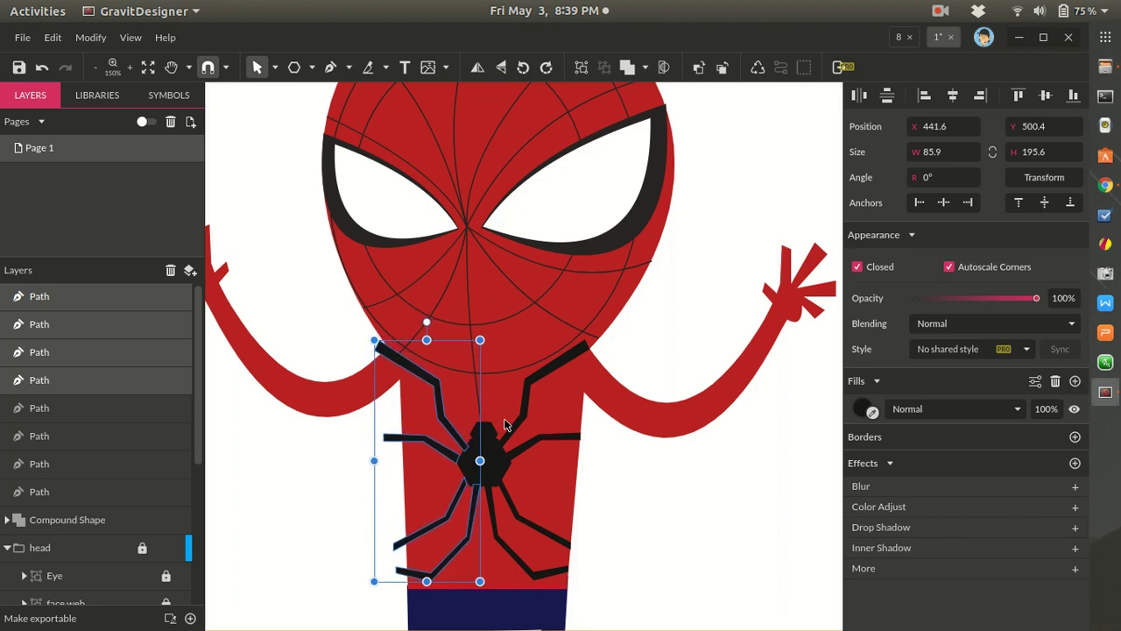
click(667, 476)
- Shift the second left leg to X 452, Y 577.1 and the third left leg to X 458.6, Y 610
scroll(361, 494, up, 3)
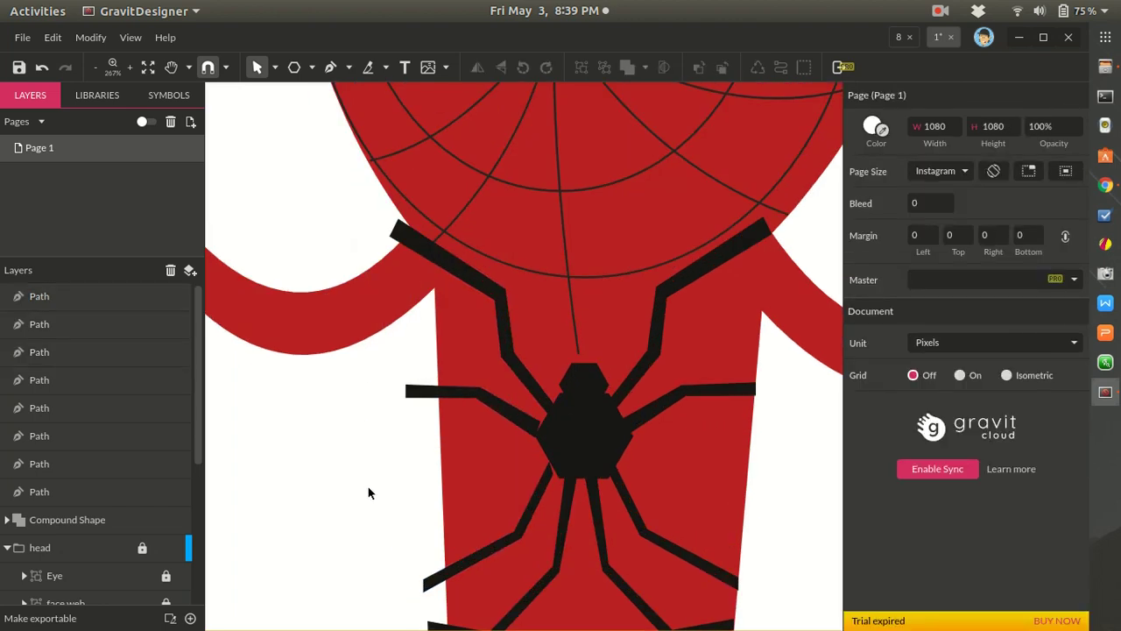
click(496, 406)
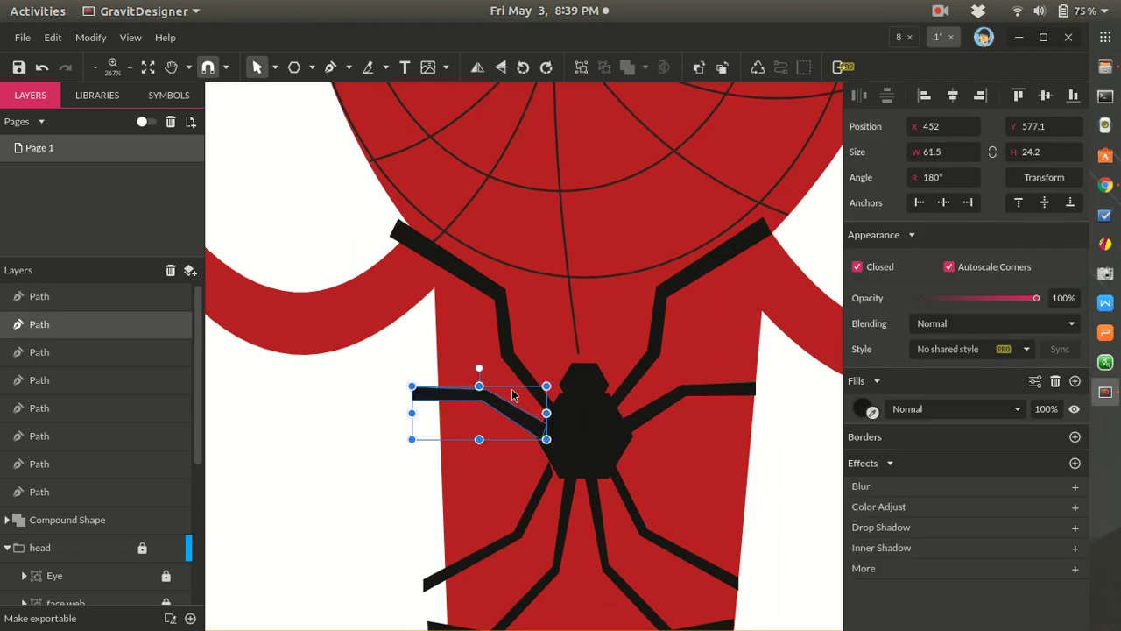
scroll(513, 508, down, 1)
drag(514, 507, 506, 499)
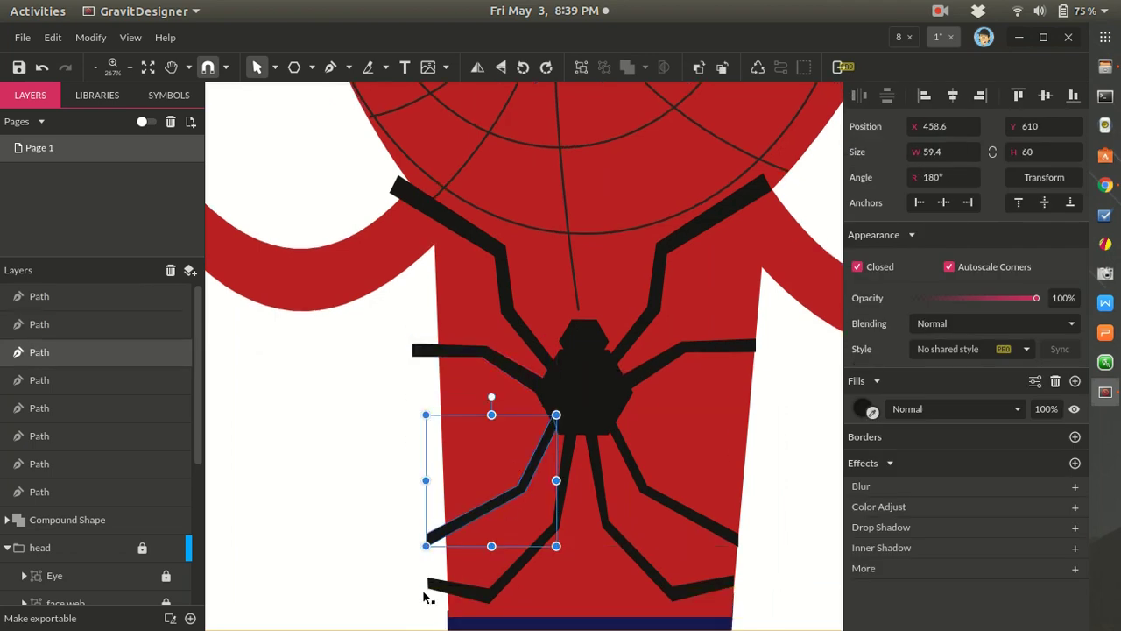
click(289, 574)
- Merge the emblem's body and all eight legs into one compound shape with Union, and save the document
scroll(291, 564, down, 4)
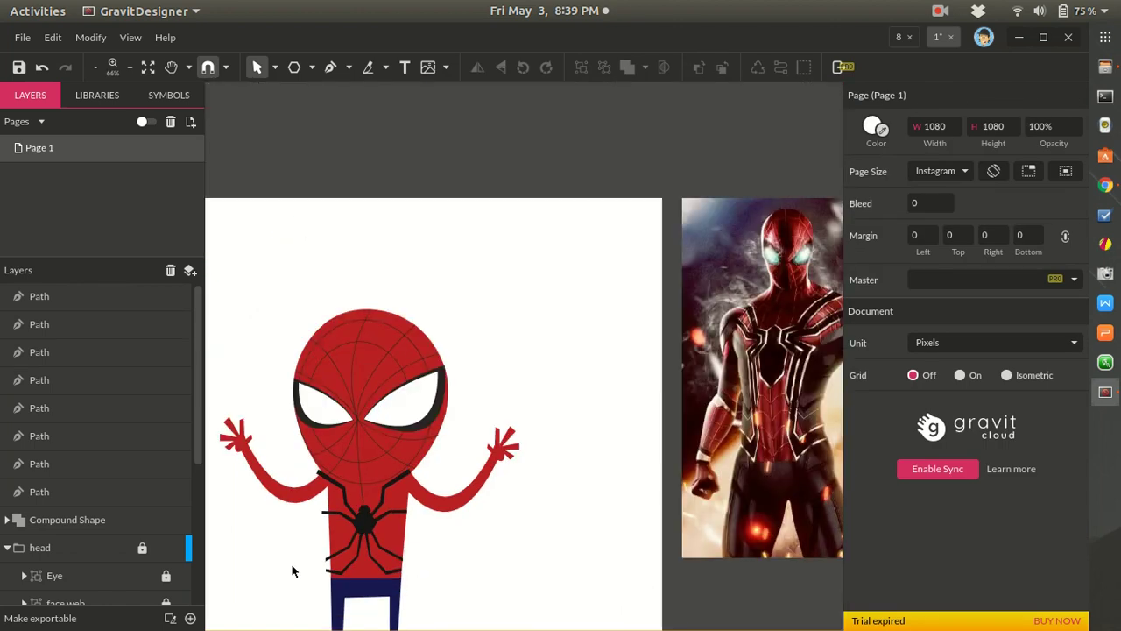
scroll(291, 563, up, 2)
click(392, 465)
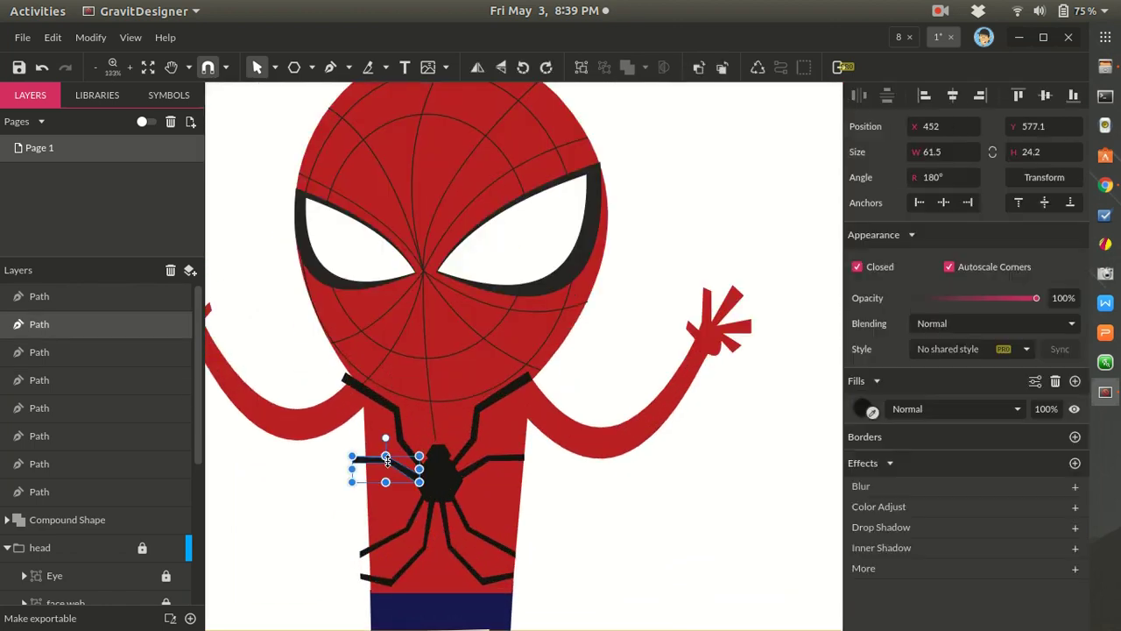
shift+click(393, 415)
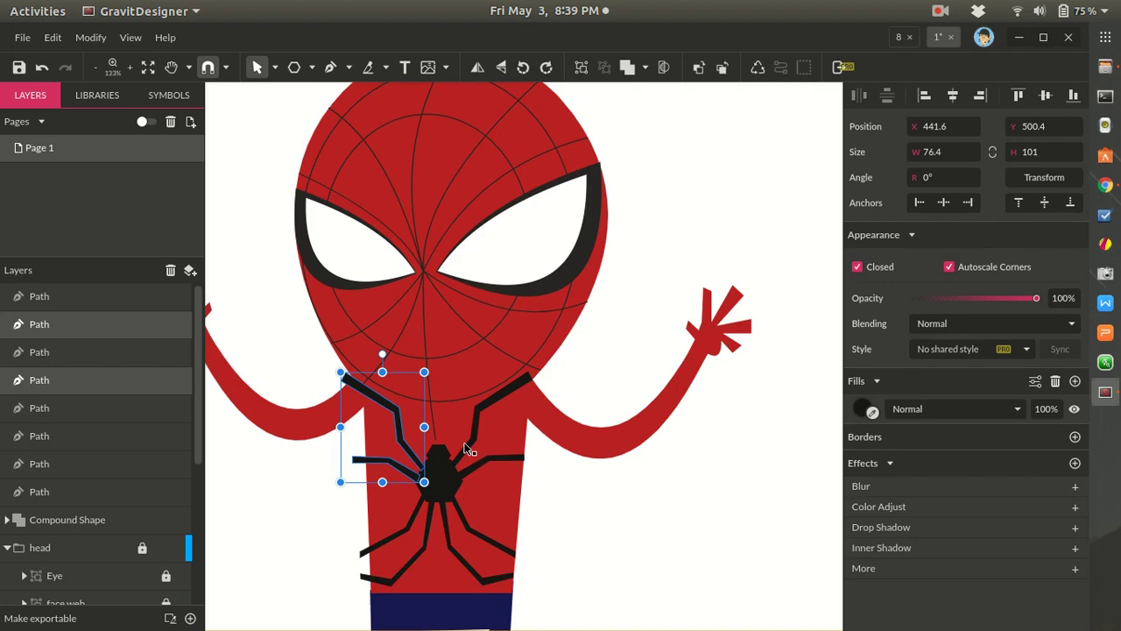
shift+click(465, 446)
drag(324, 479, 463, 527)
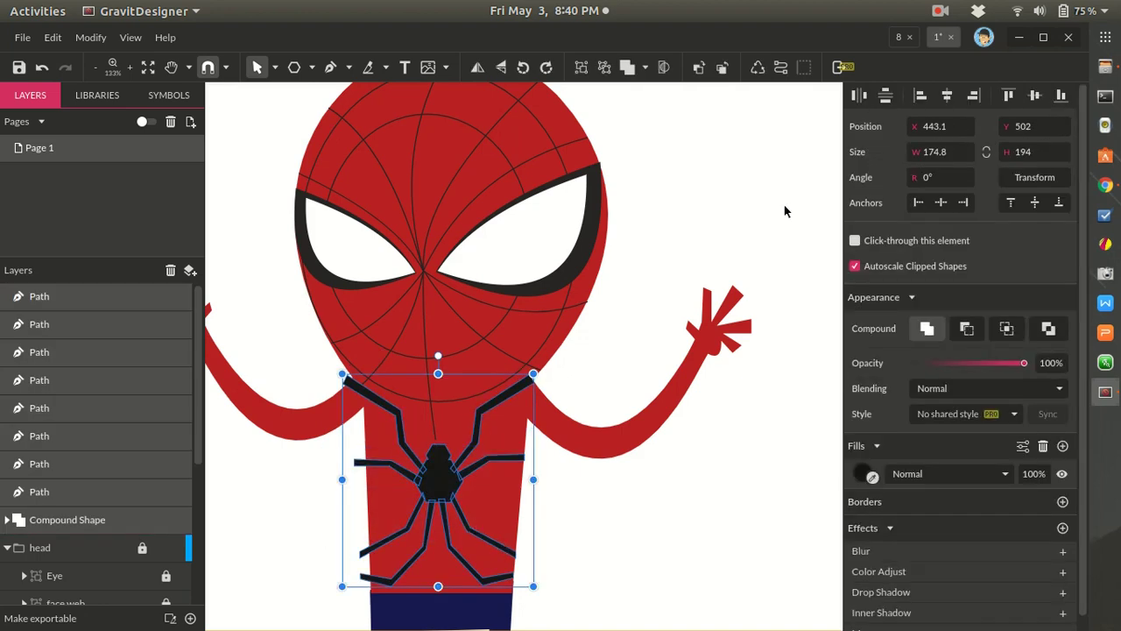
click(627, 69)
key(ctrl+s)
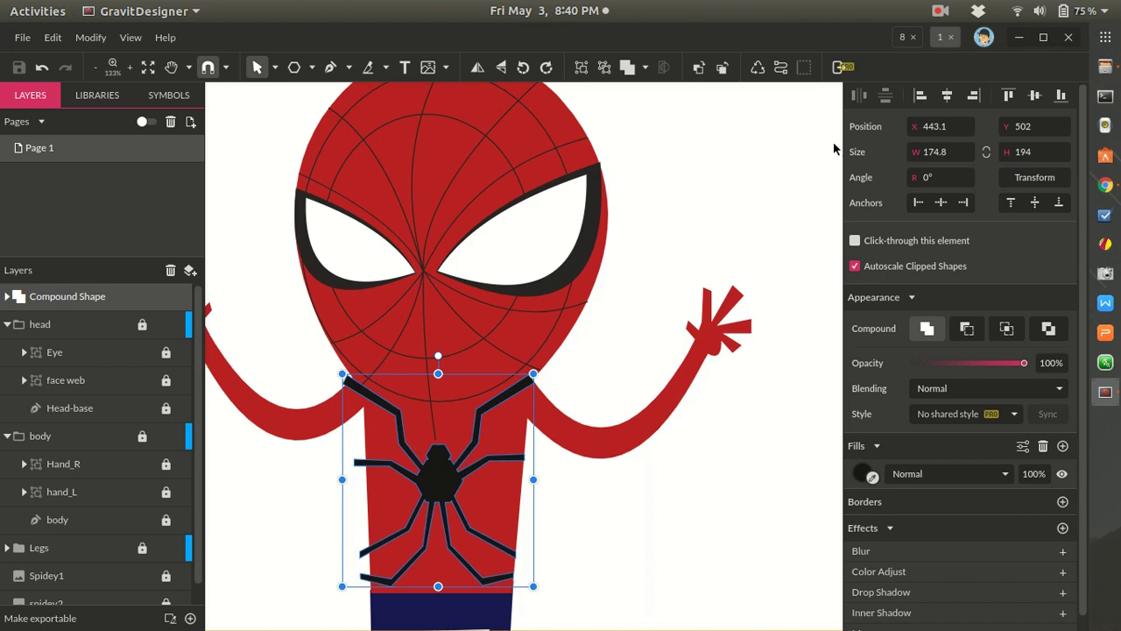
click(941, 13)
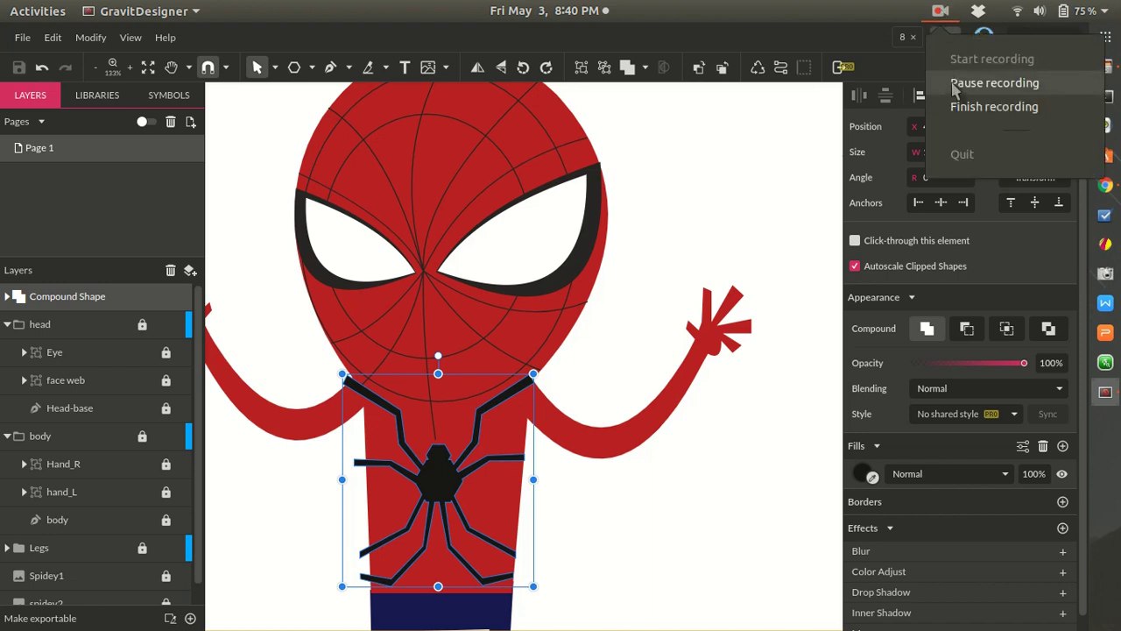
click(981, 83)
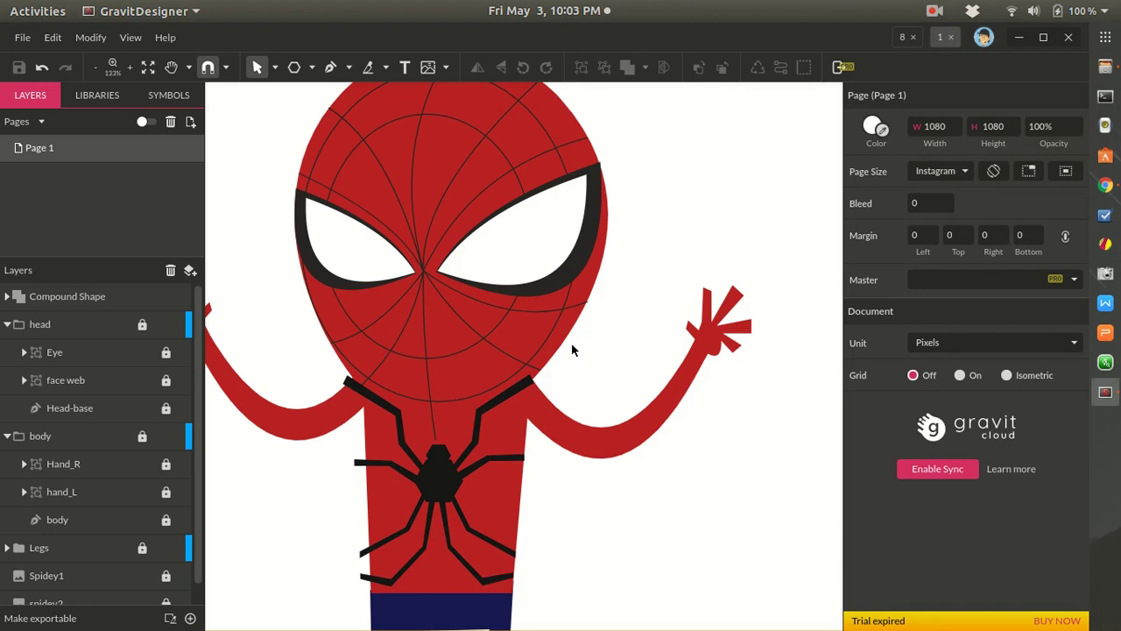
- Examine the merged spider emblem and its leg ends against the torso and the reference pictures
scroll(572, 343, down, 3)
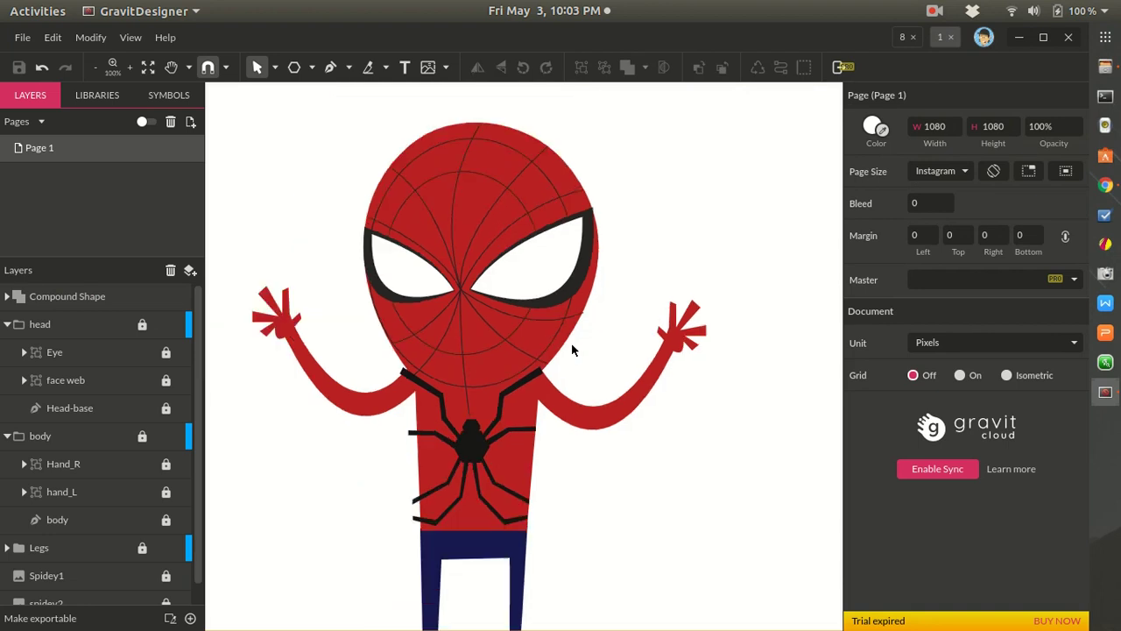
scroll(500, 414, up, 5)
scroll(495, 410, down, 5)
scroll(495, 411, down, 3)
scroll(460, 446, up, 2)
scroll(473, 442, up, 3)
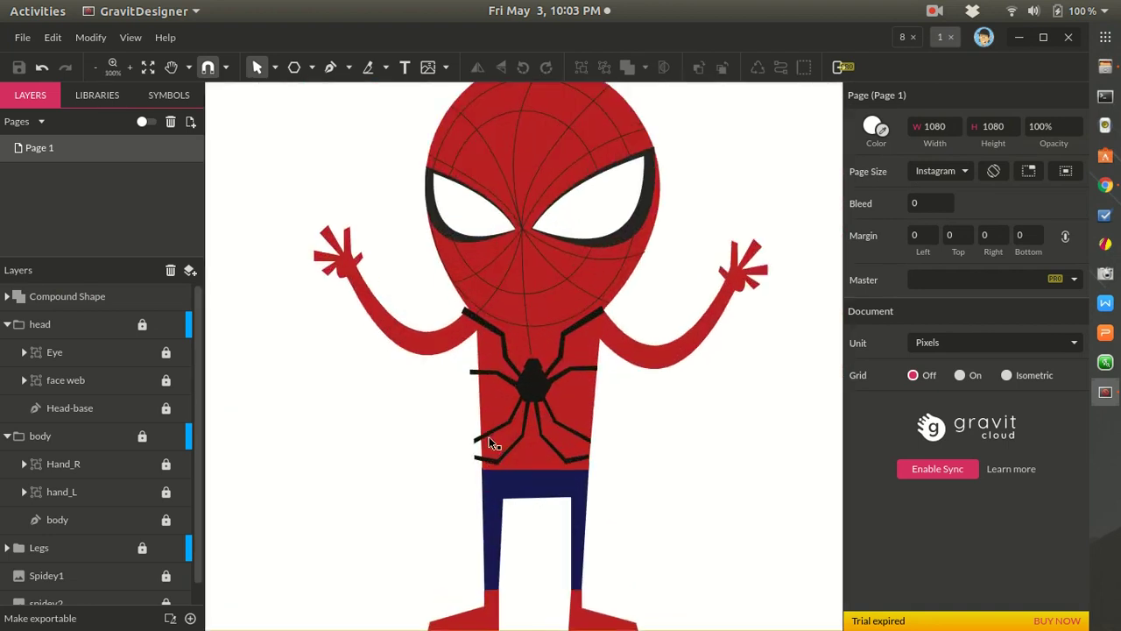
scroll(543, 396, down, 5)
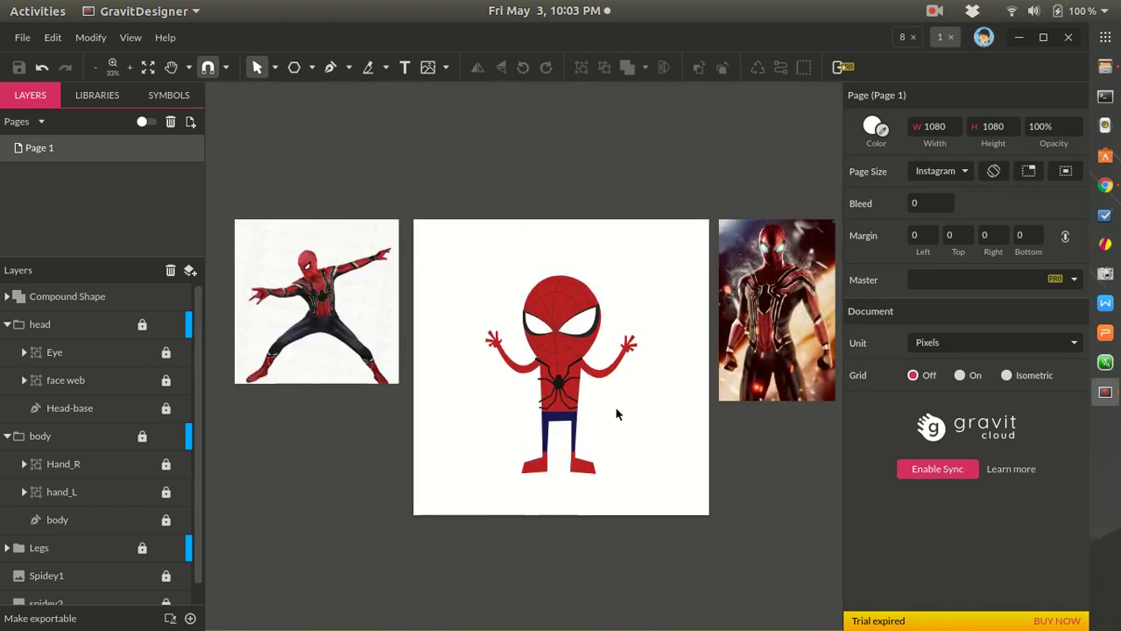
scroll(593, 401, up, 6)
scroll(324, 386, up, 3)
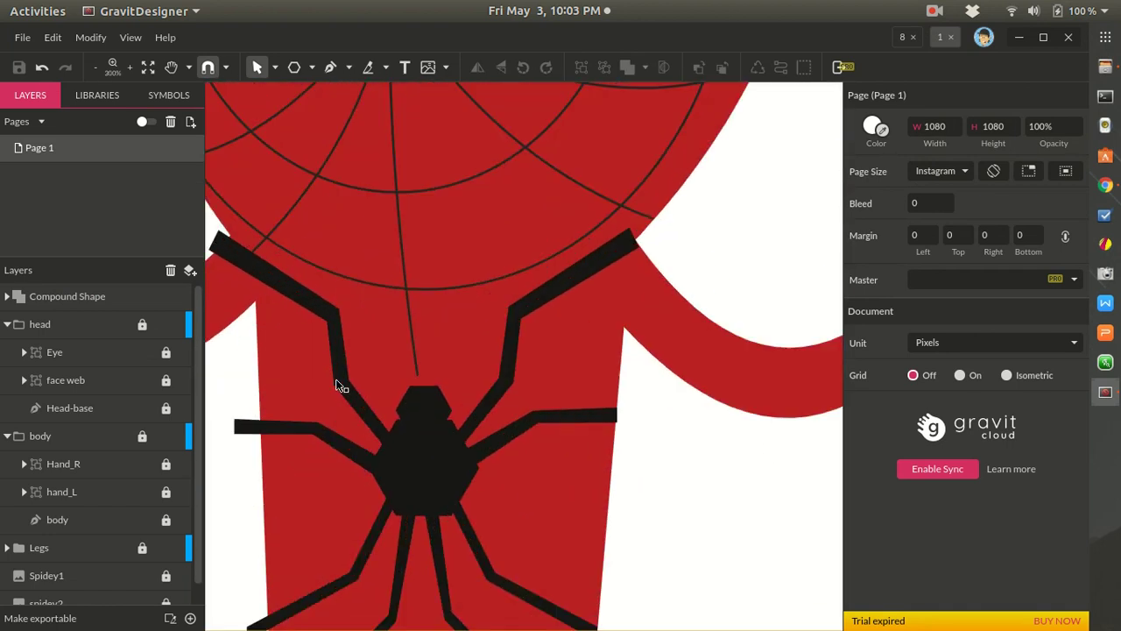
scroll(332, 383, down, 4)
scroll(311, 385, up, 4)
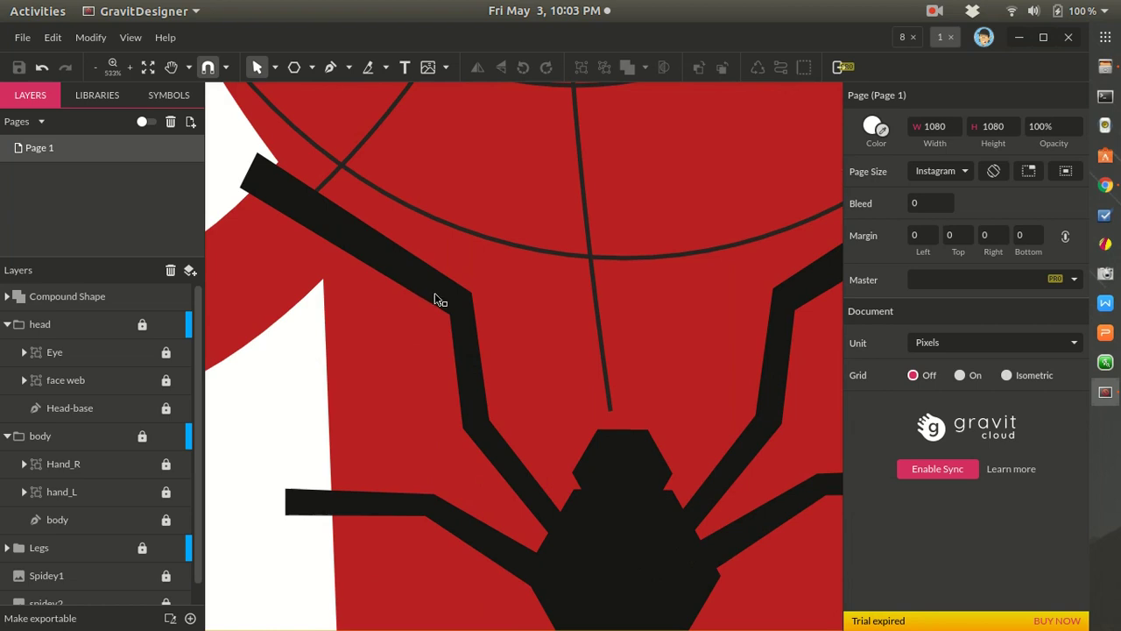
- Check the fill colour of the spider emblem's compound shape
click(433, 293)
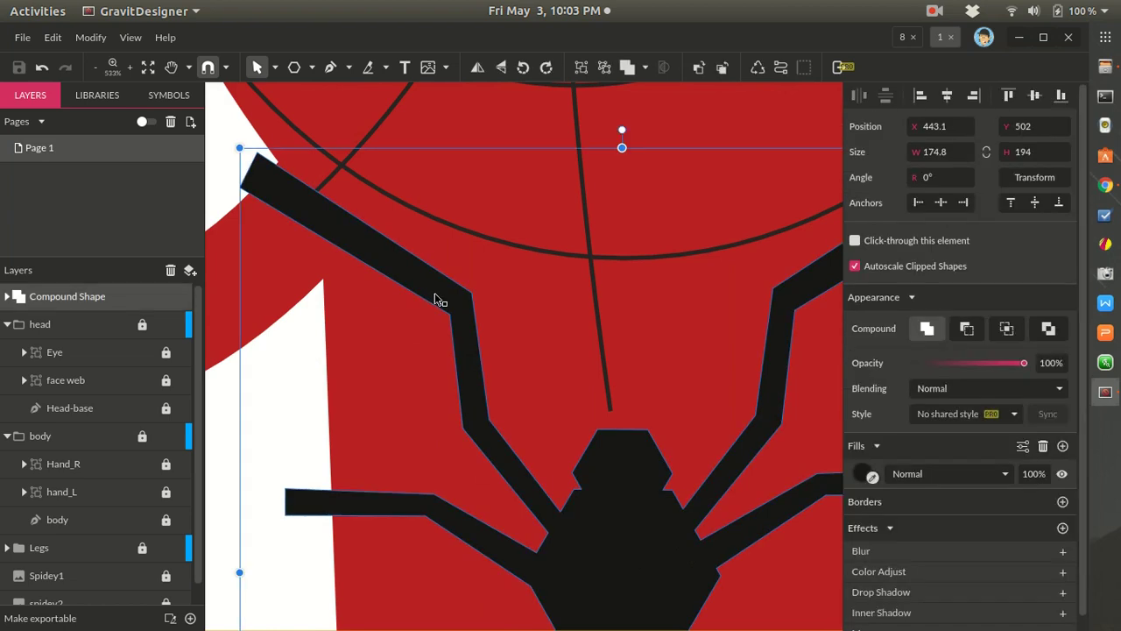
click(864, 473)
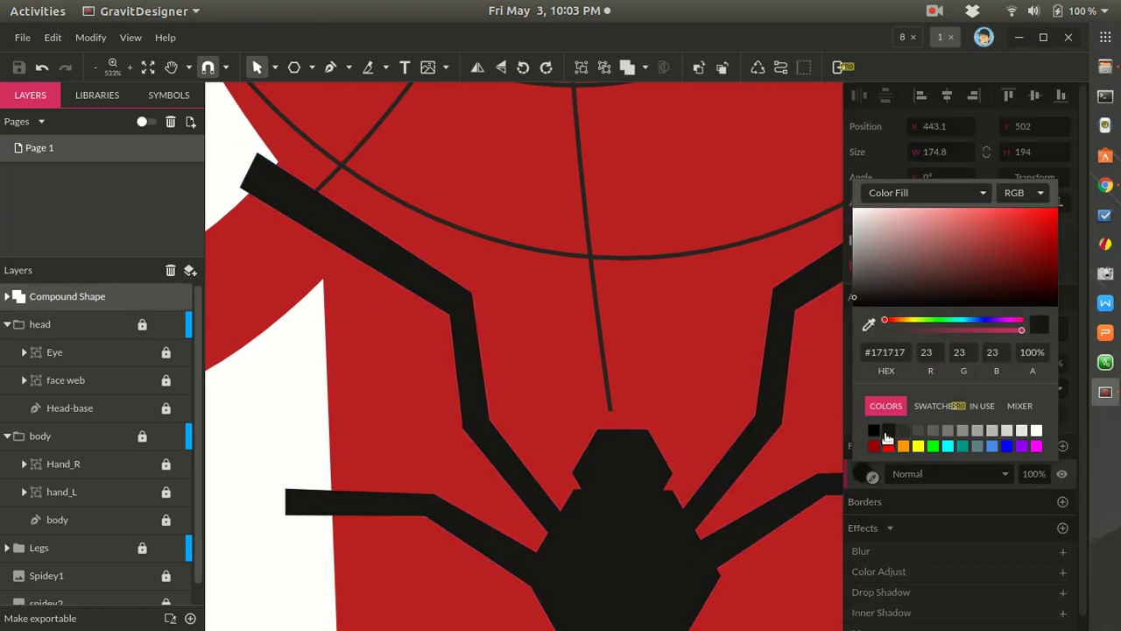
click(651, 480)
double_click(652, 480)
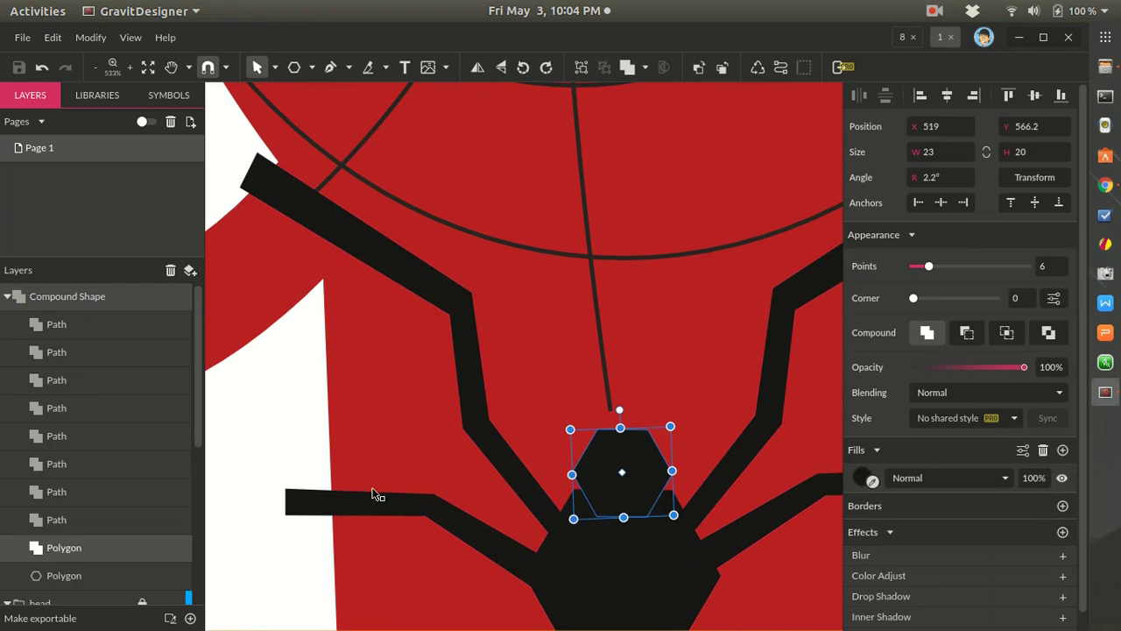
click(277, 422)
scroll(280, 422, down, 3)
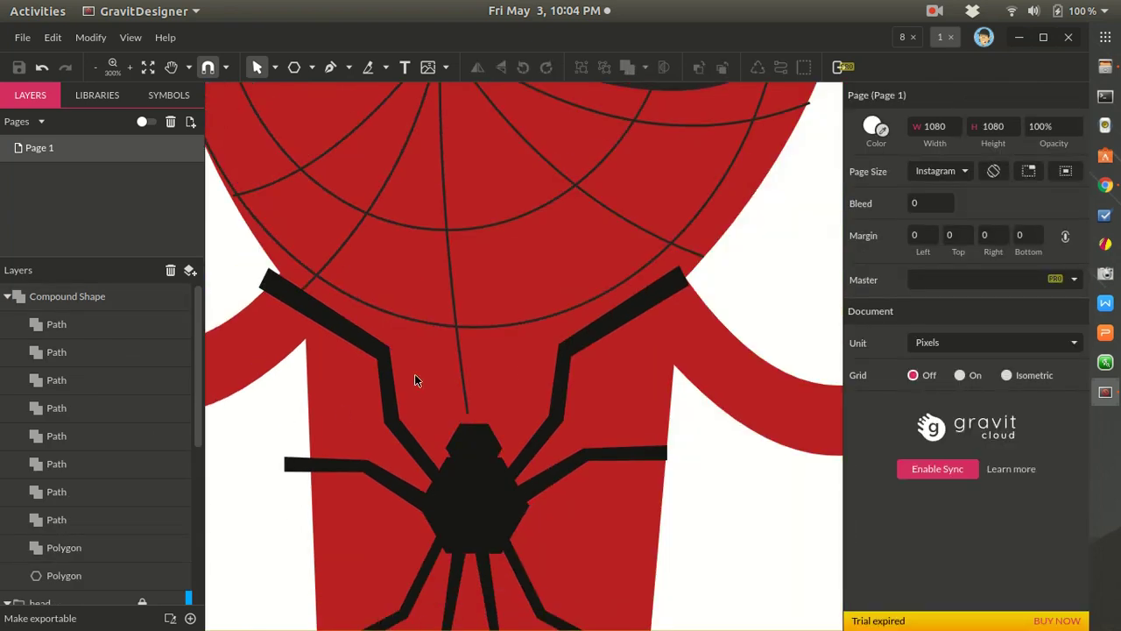
click(463, 487)
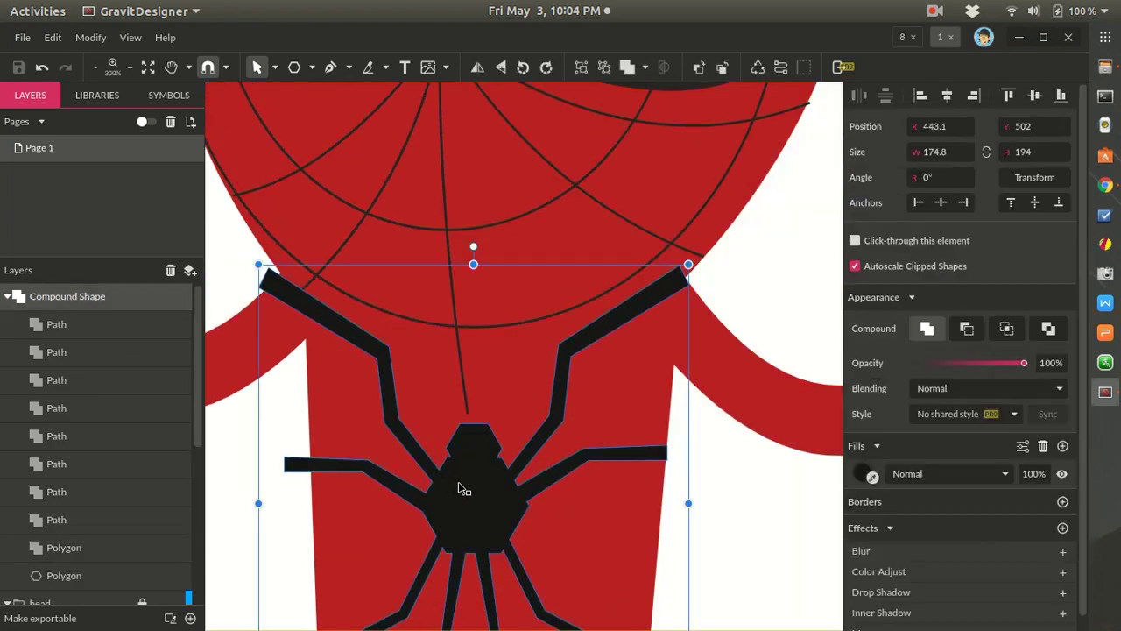
click(862, 474)
click(512, 504)
click(281, 509)
scroll(282, 502, down, 3)
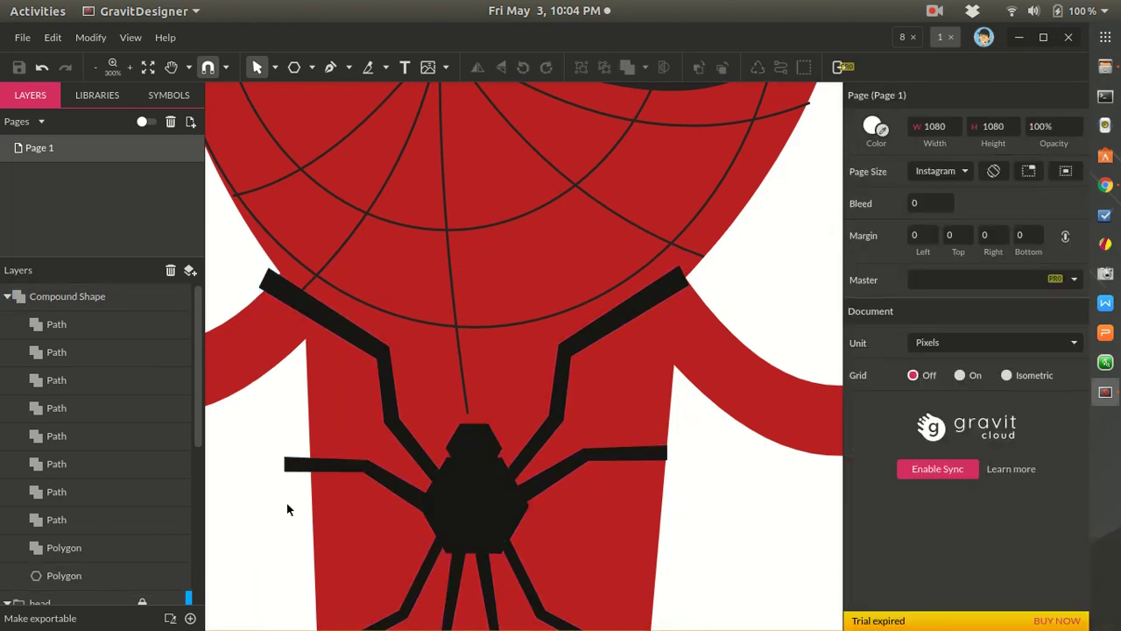
drag(277, 455, 429, 568)
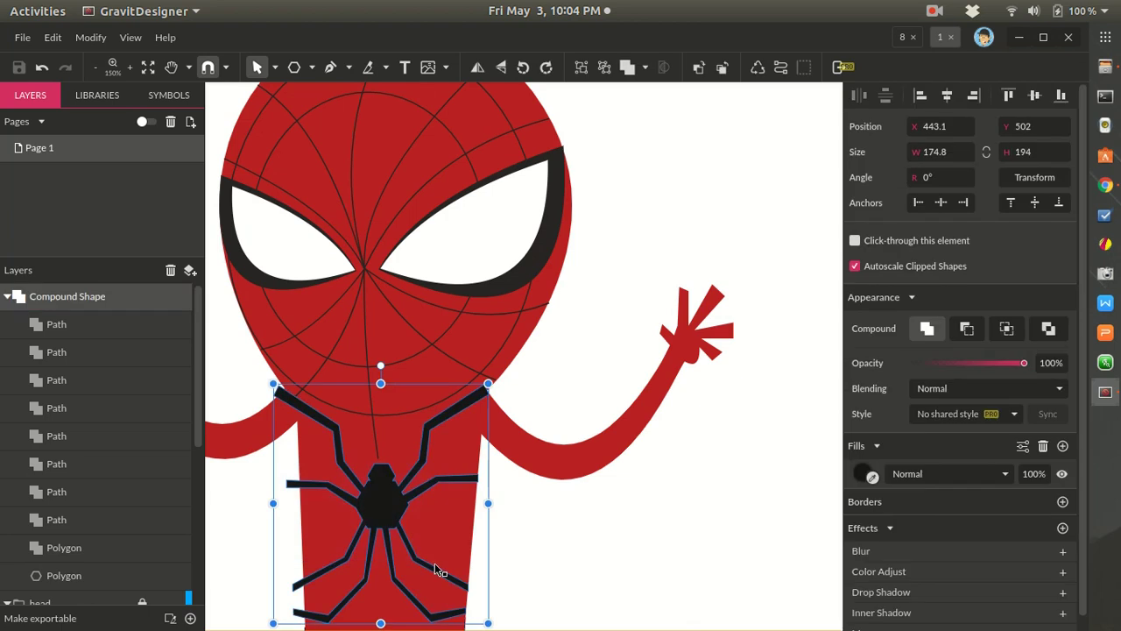
drag(392, 498, 449, 516)
key(ctrl+z)
click(868, 474)
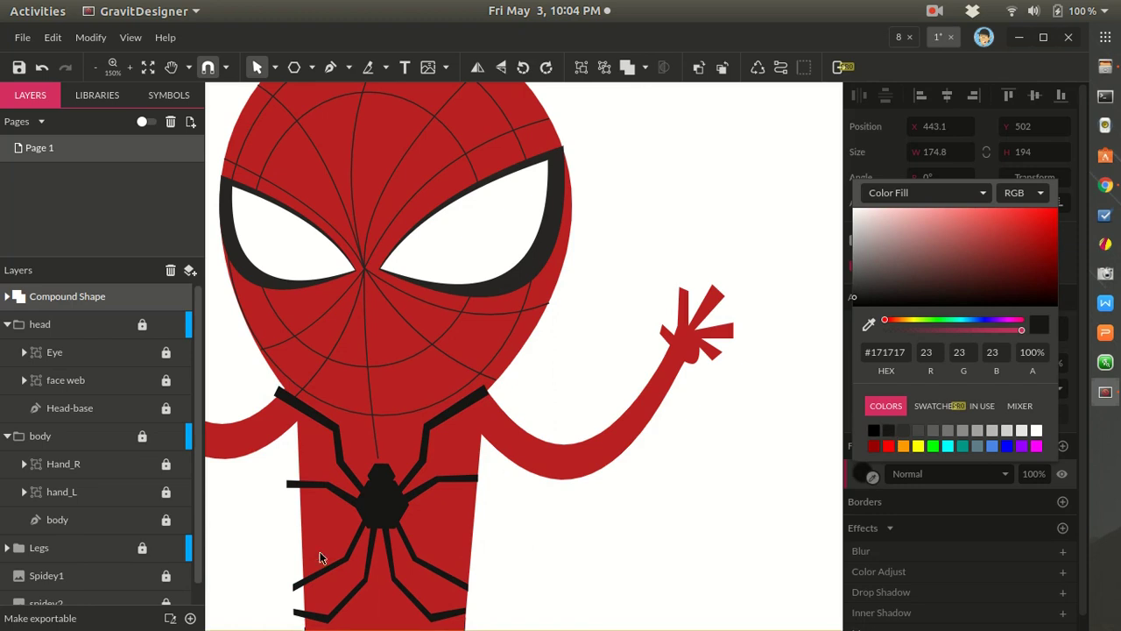
click(340, 551)
double_click(381, 504)
click(591, 529)
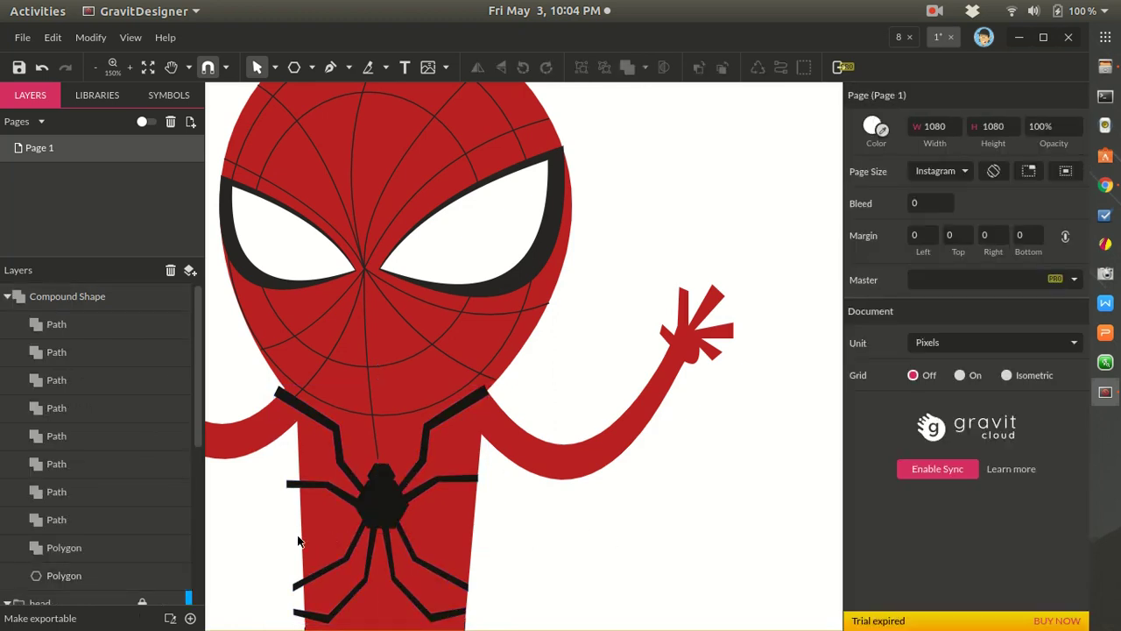
scroll(328, 534, down, 3)
scroll(333, 541, up, 4)
scroll(333, 540, up, 1)
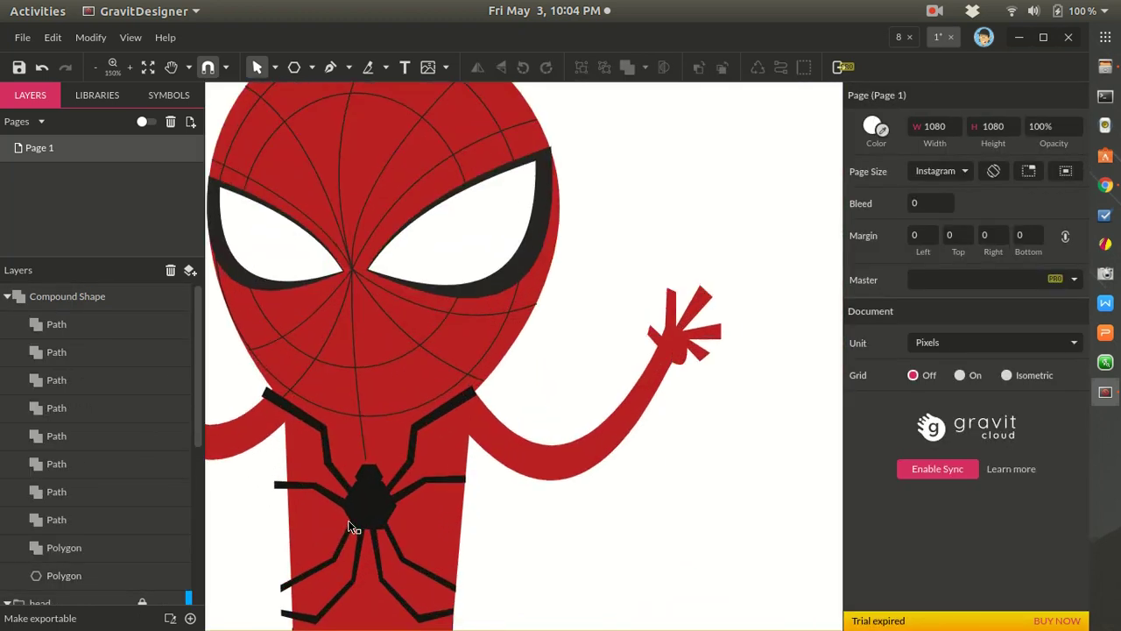
click(370, 516)
drag(371, 517, 610, 532)
key(ctrl+z)
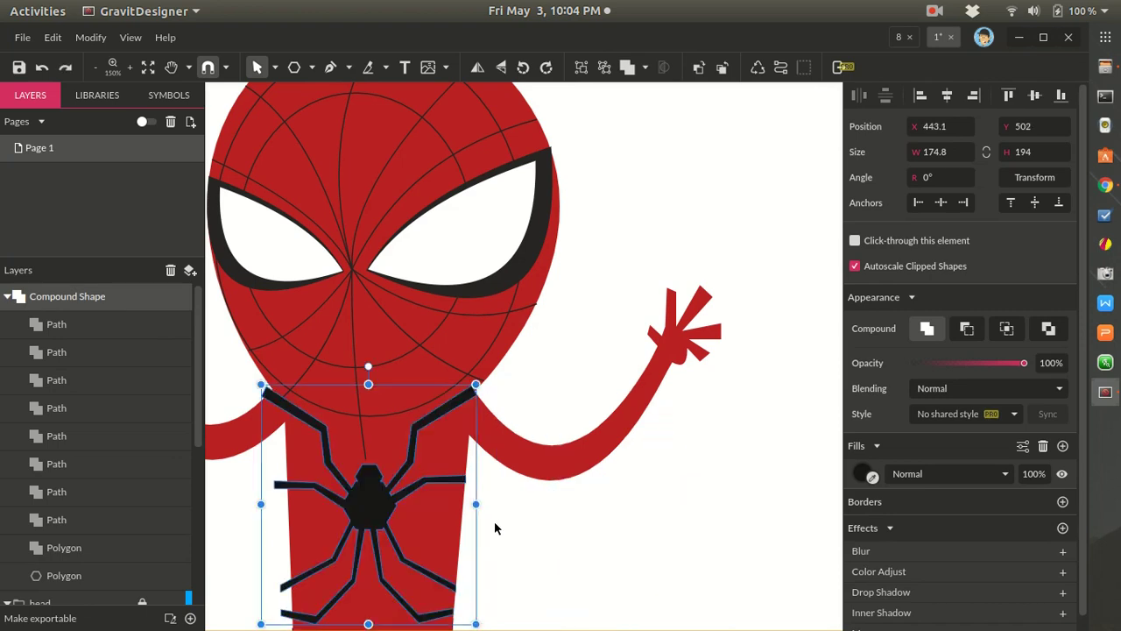
- Compare the chest emblem's legs with the spider emblem in the reference photo
scroll(339, 501, down, 3)
scroll(340, 501, up, 2)
scroll(340, 501, up, 1)
scroll(340, 501, down, 3)
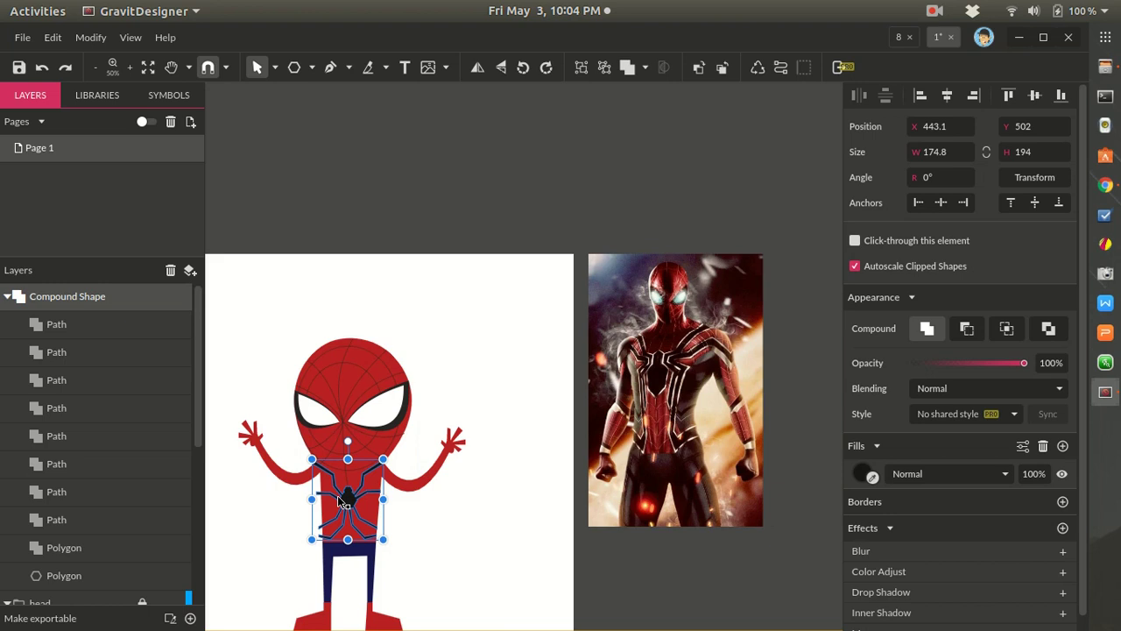
scroll(340, 501, up, 1)
scroll(341, 484, up, 2)
scroll(342, 484, down, 2)
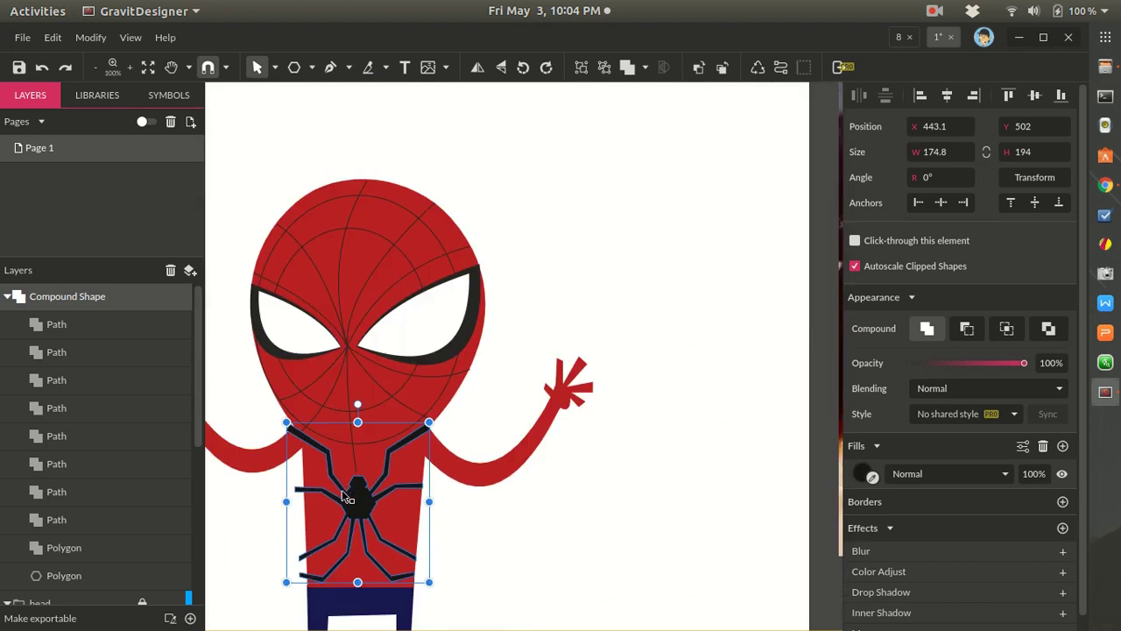
- Pull both outer corner points of the upper left spider leg inward to the shoulder, placing the leg at X 449, Y 503
scroll(313, 495, up, 1)
scroll(313, 495, up, 1)
key(h)
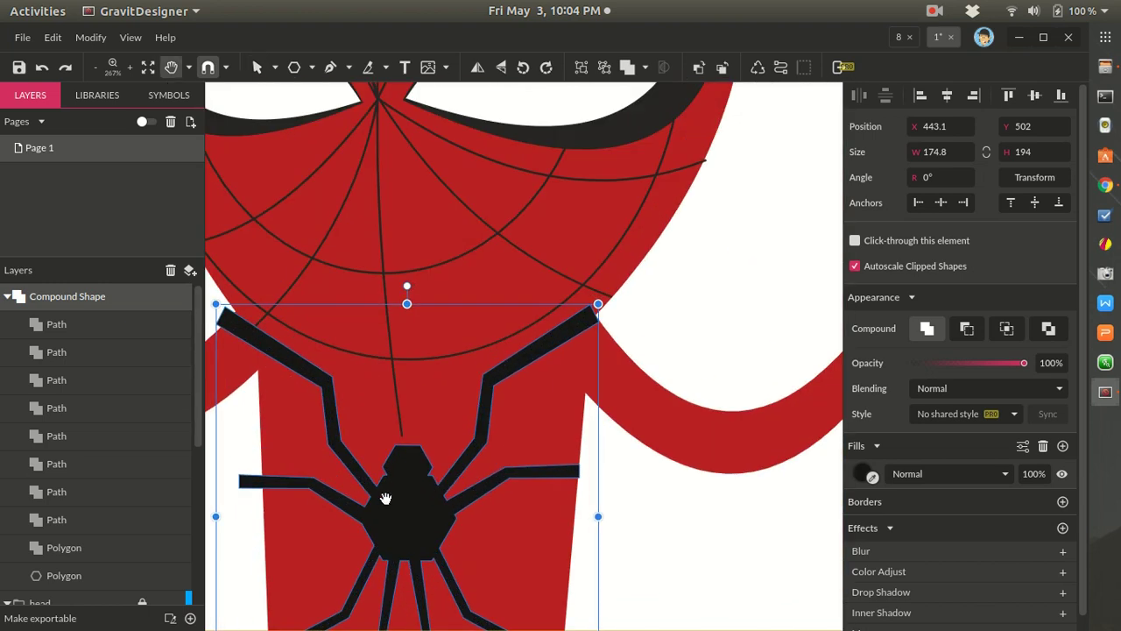
drag(386, 499, 472, 570)
scroll(368, 545, up, 1)
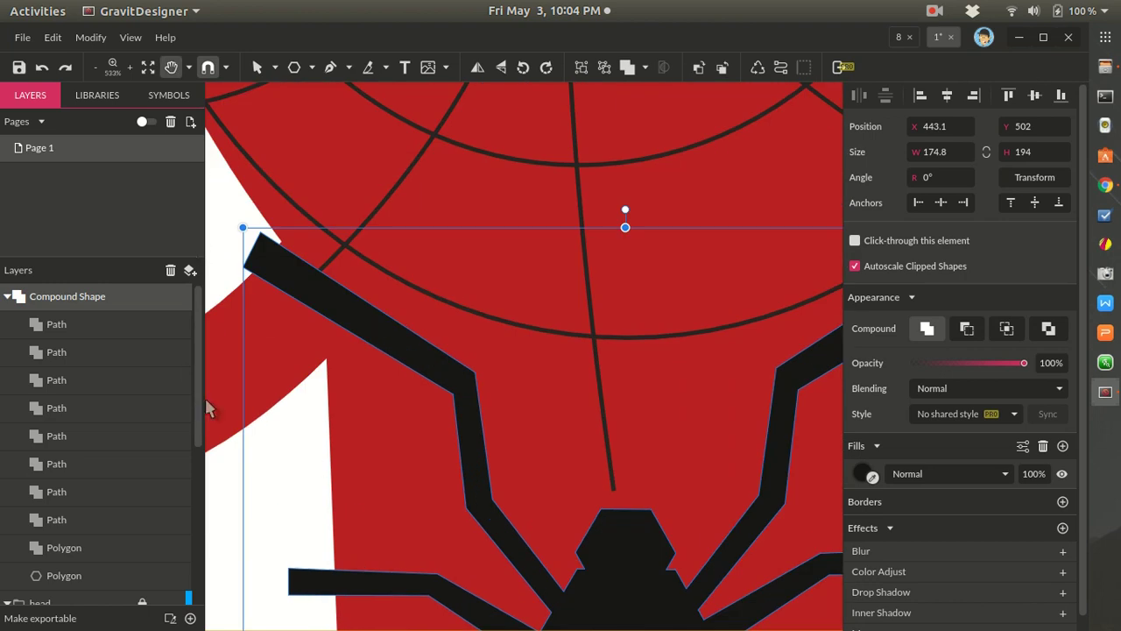
key(v)
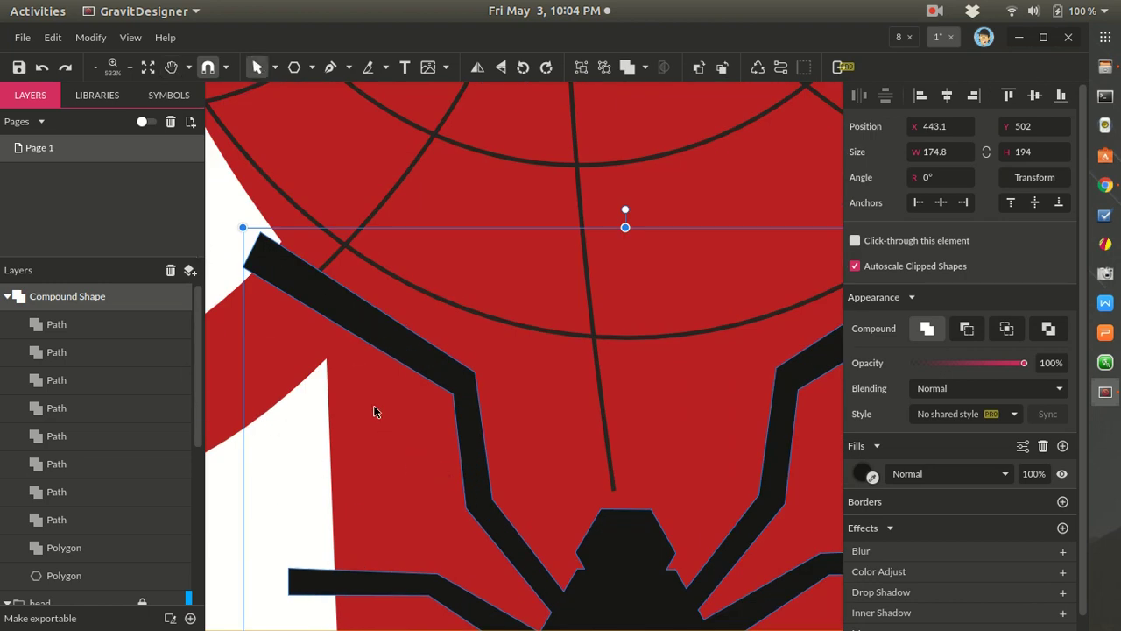
double_click(393, 338)
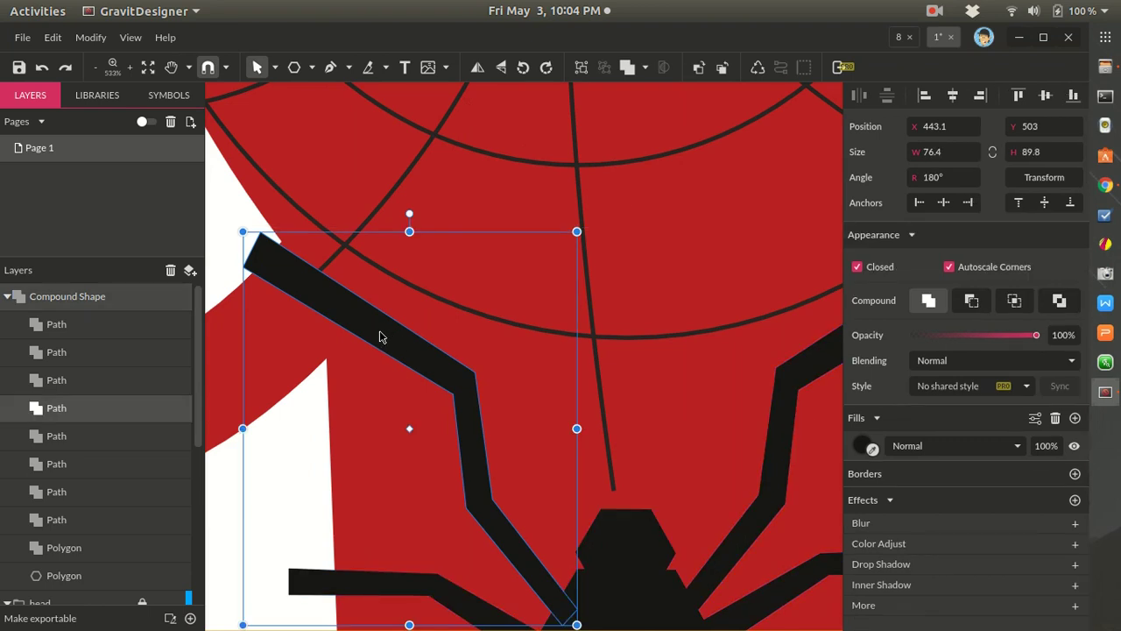
double_click(380, 337)
click(259, 231)
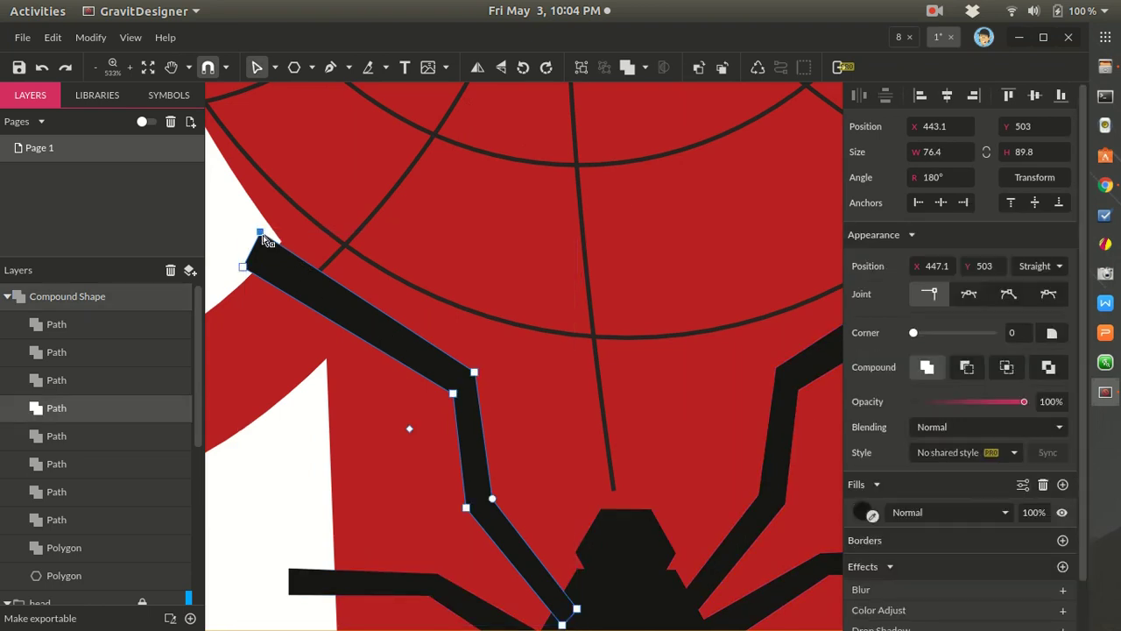
drag(244, 270, 272, 279)
key(ctrl+z)
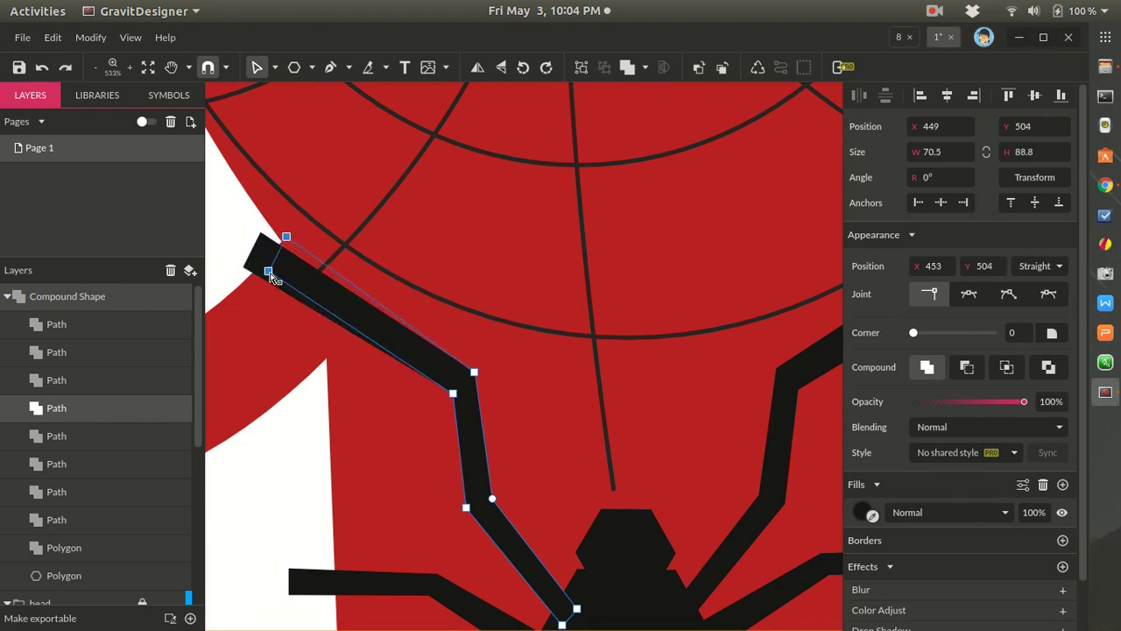
key(Escape)
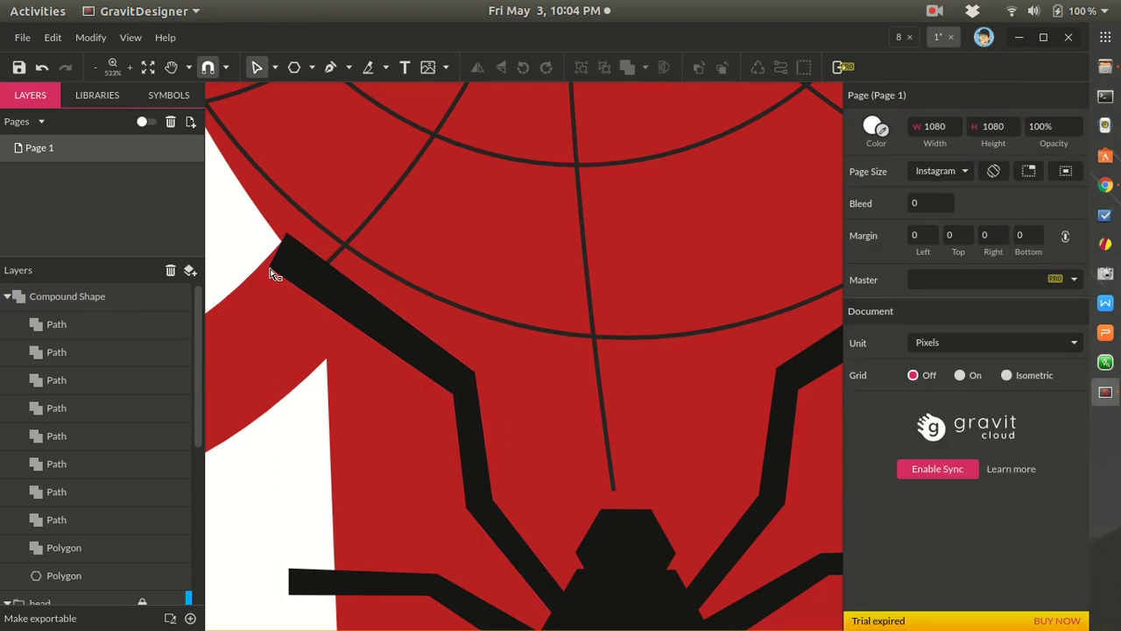
click(272, 273)
click(270, 269)
double_click(268, 268)
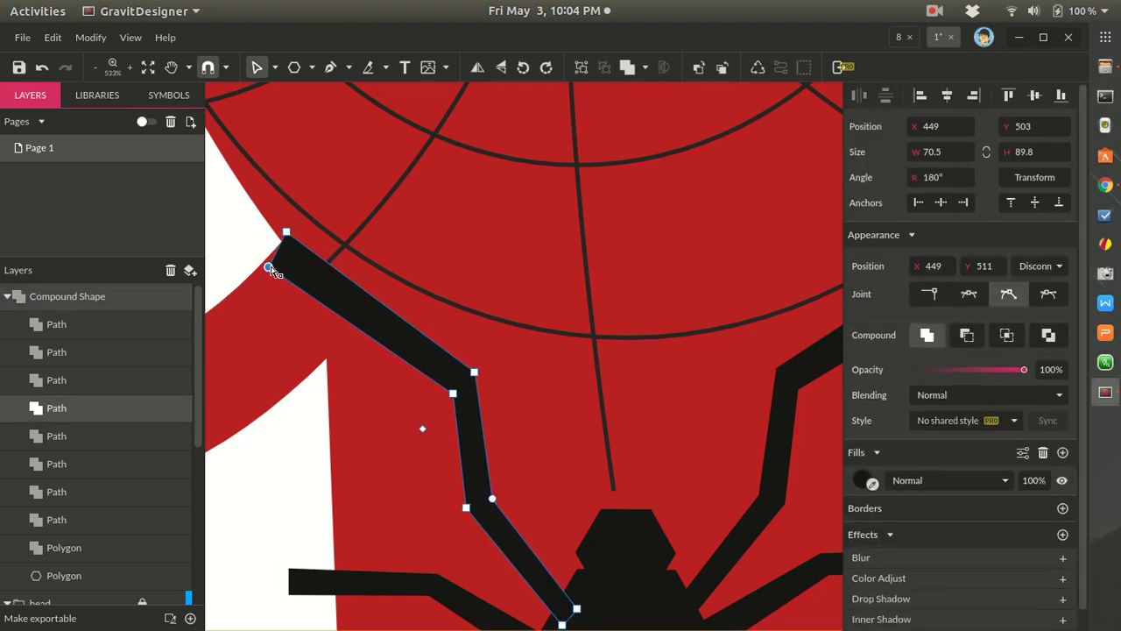
drag(271, 269, 307, 408)
key(ctrl+z)
key(Escape)
- Select the second left spider leg, which overhangs the torso's edge, for editing its points
scroll(282, 503, down, 5)
scroll(298, 525, up, 5)
scroll(309, 546, down, 5)
scroll(316, 551, up, 4)
key(h)
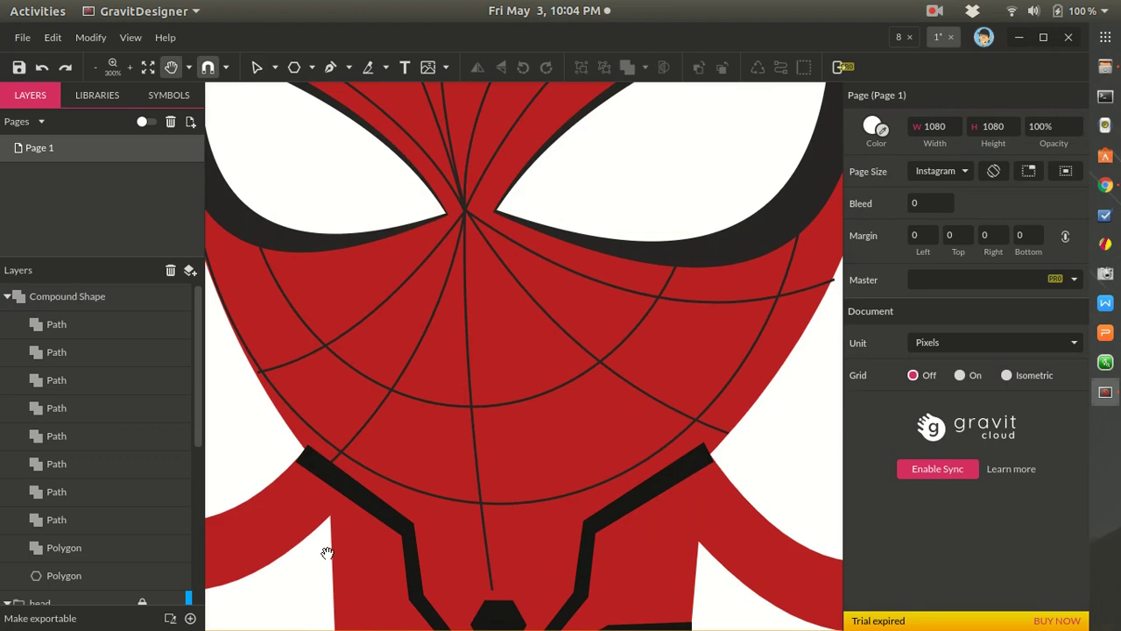
drag(331, 555, 377, 395)
scroll(406, 325, up, 4)
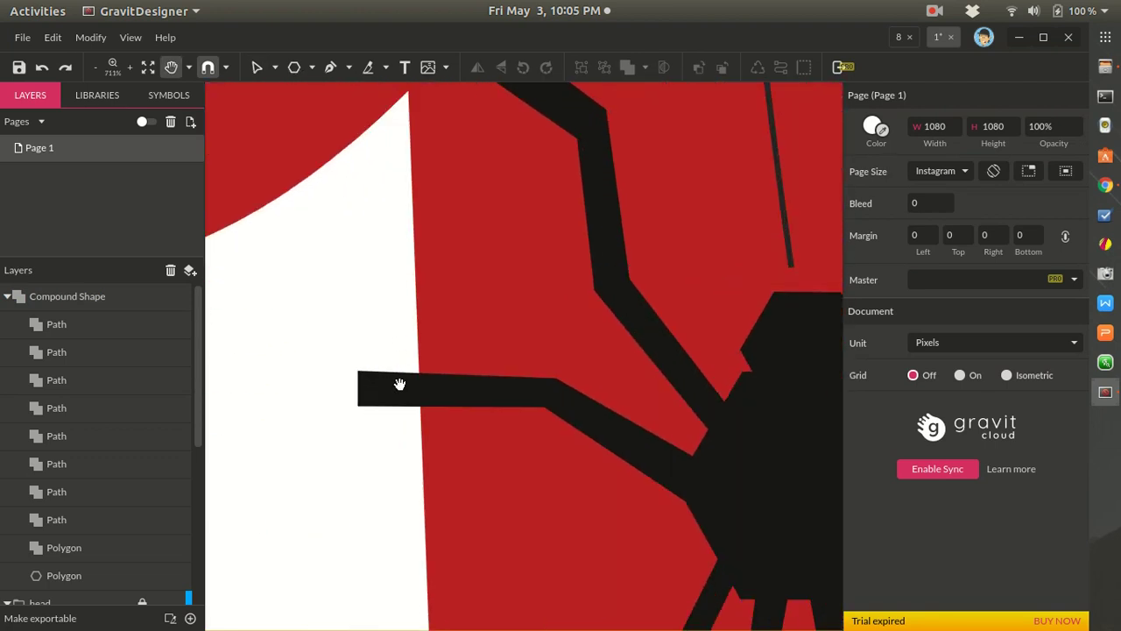
key(v)
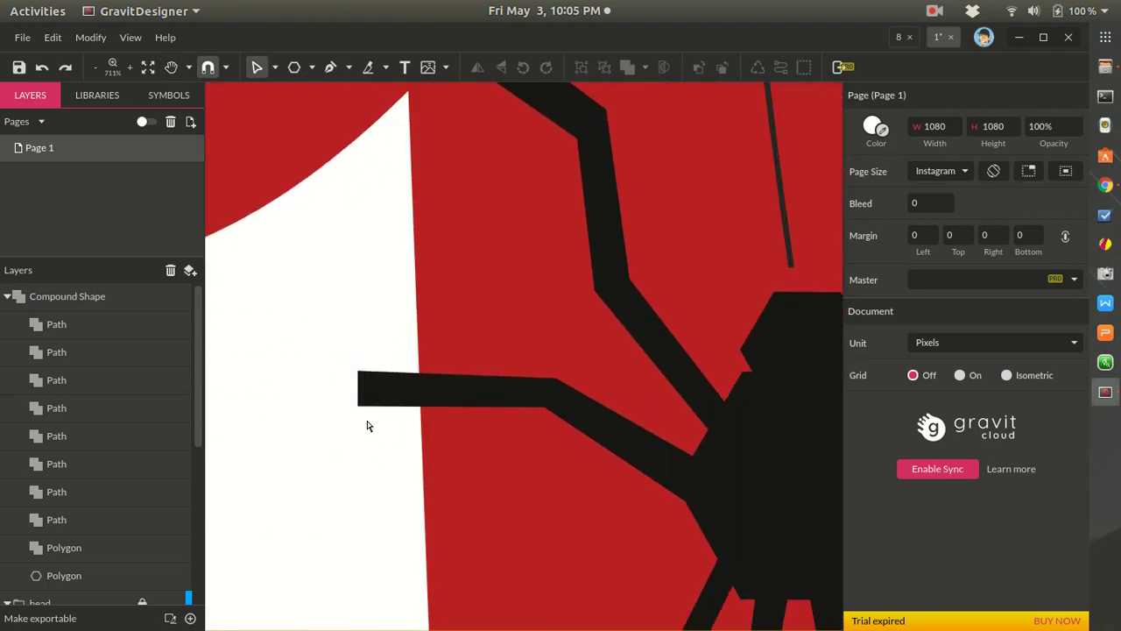
click(362, 403)
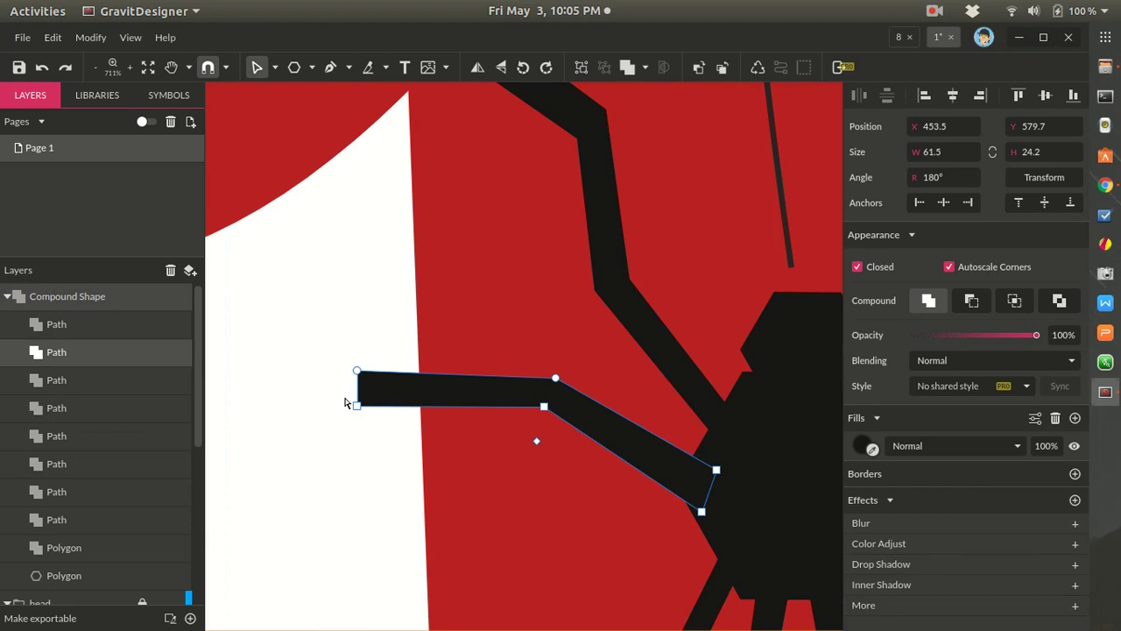
- Shorten the spider emblem's second left leg by moving its end points onto the torso's left edge
drag(337, 357, 421, 410)
click(403, 433)
- Shorten the emblem's third left leg by moving both of its end points to X 467 at the torso's left edge
scroll(404, 442, down, 3)
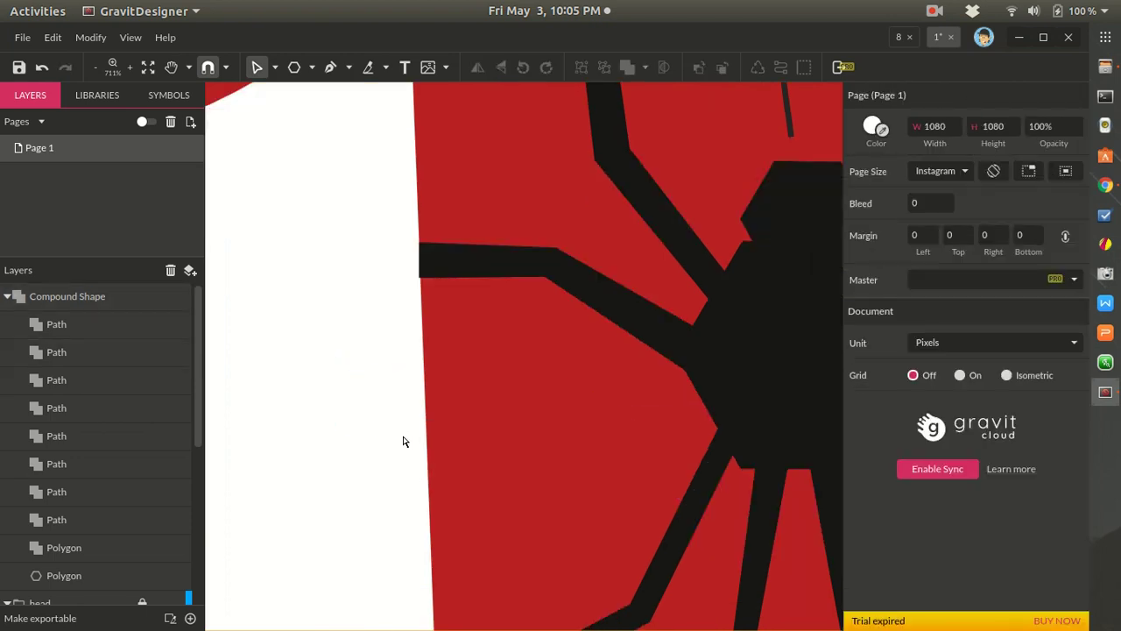
scroll(403, 441, down, 5)
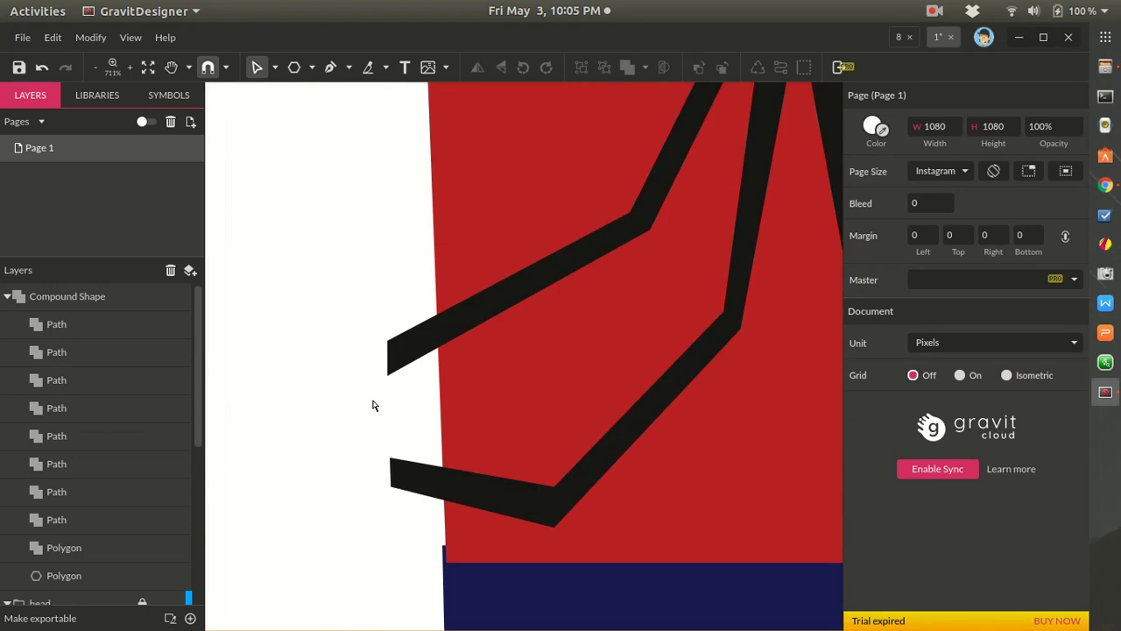
click(404, 361)
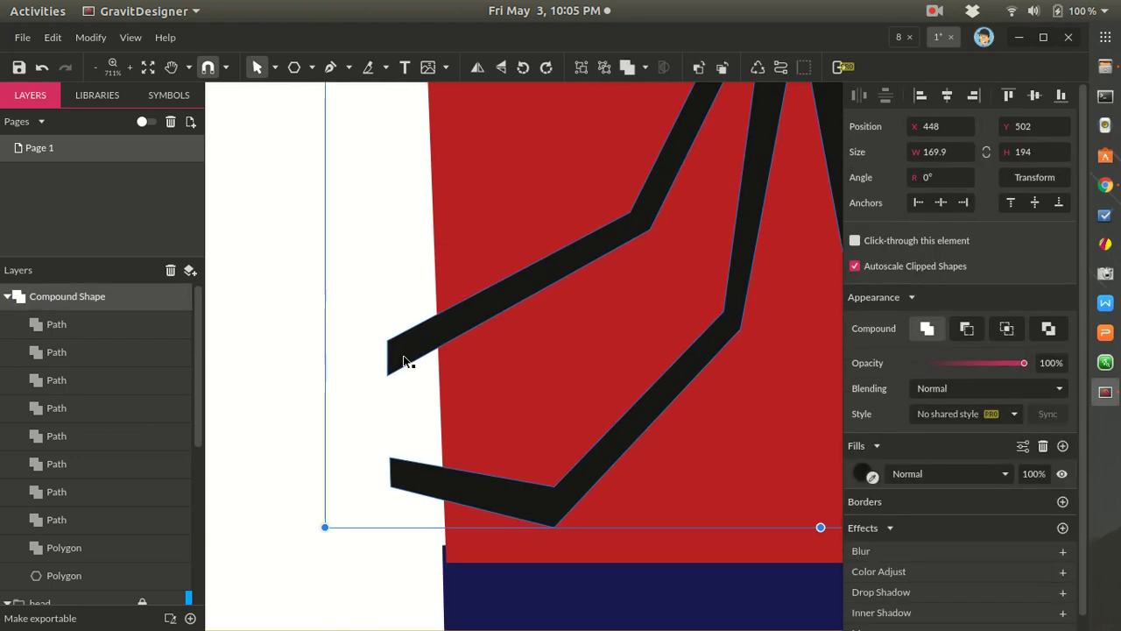
click(380, 353)
double_click(392, 356)
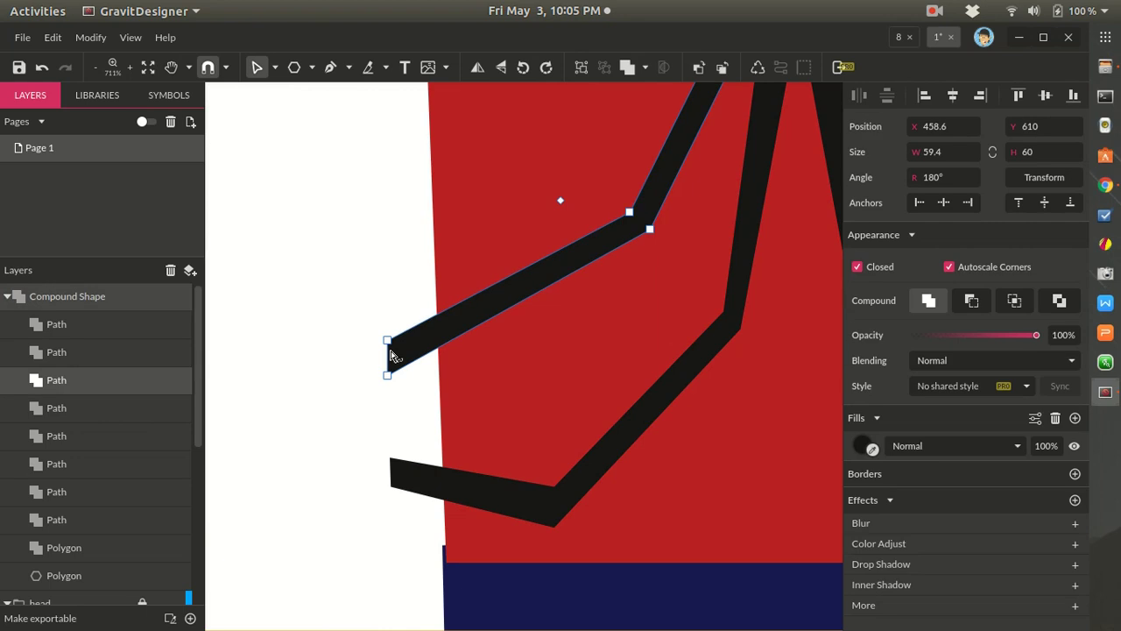
click(388, 375)
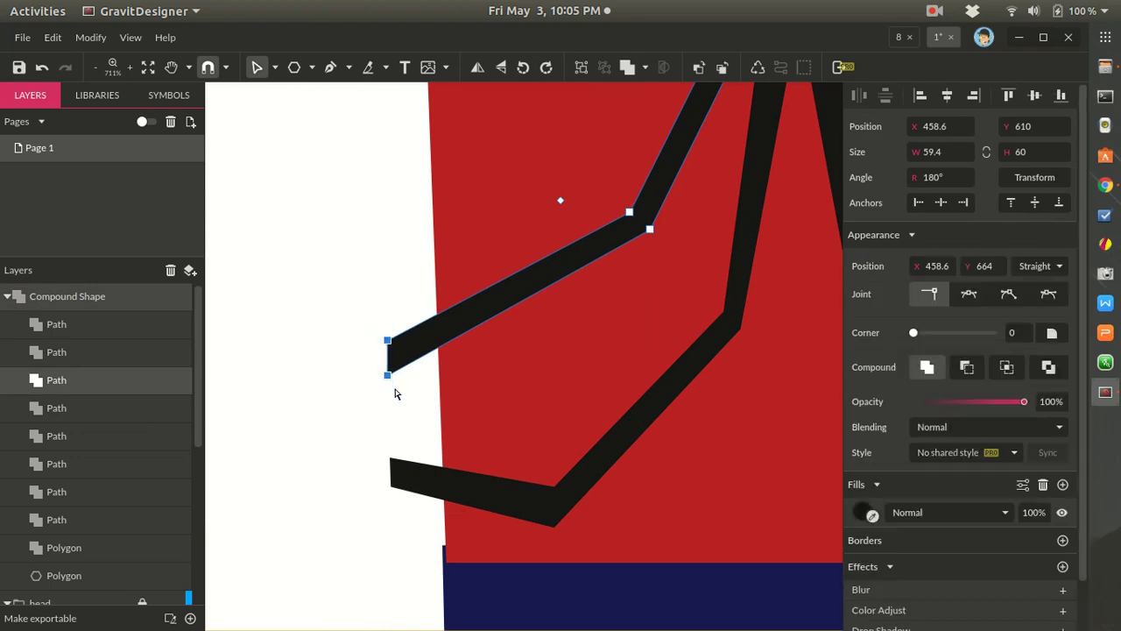
drag(388, 375, 437, 371)
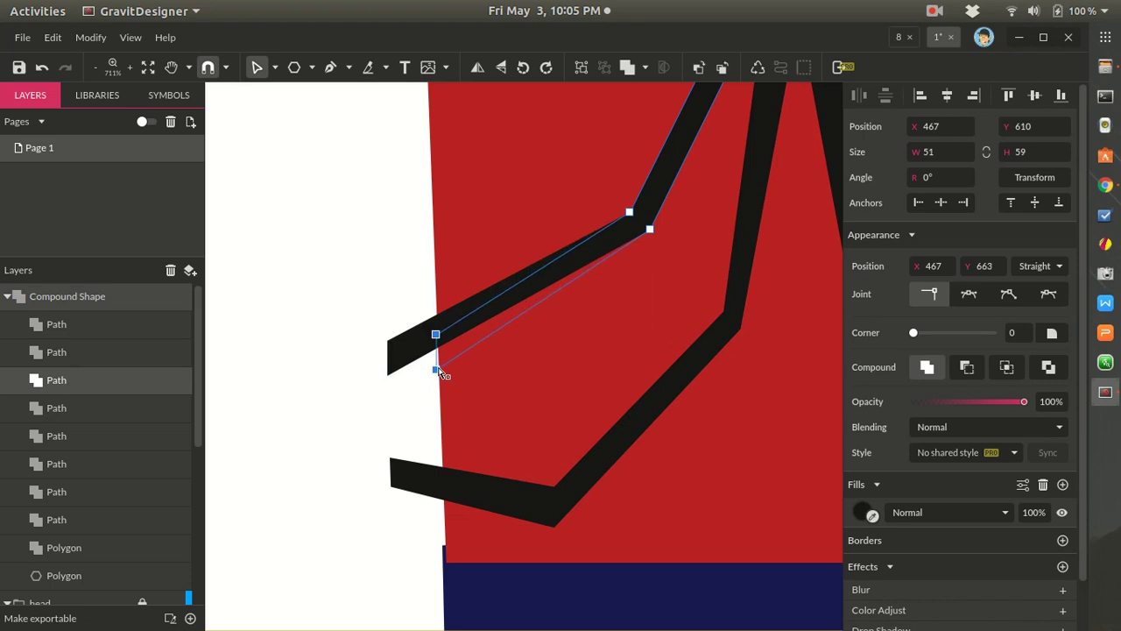
click(426, 376)
- Try to shift the lower end corner of the emblem's third left leg onto the slanted torso edge
scroll(429, 377, up, 3)
scroll(438, 476, up, 1)
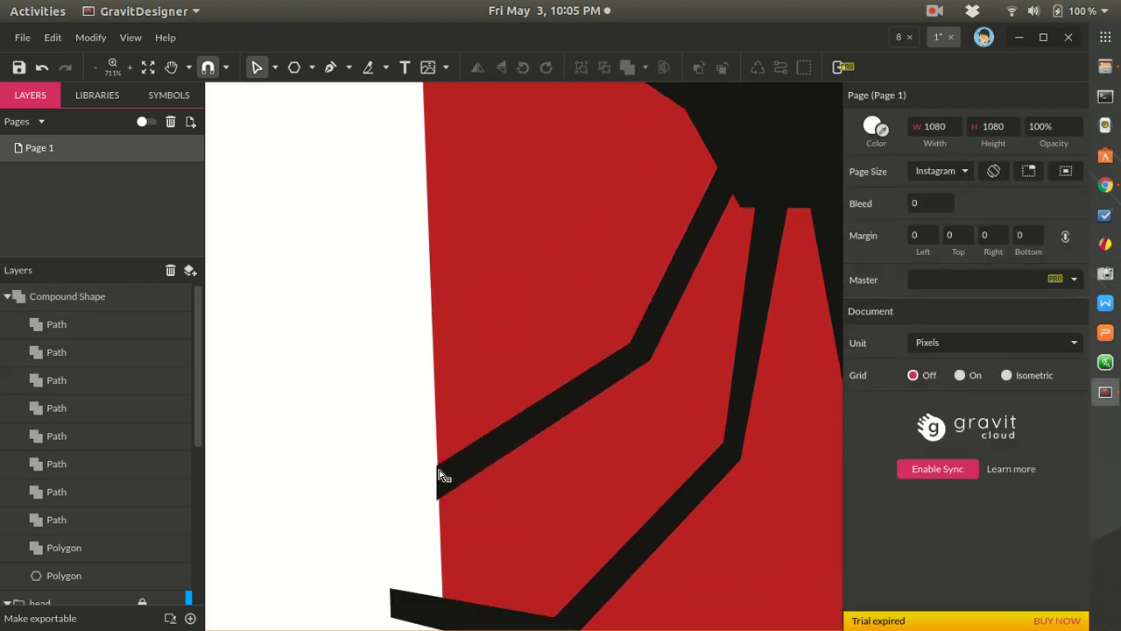
scroll(441, 476, up, 2)
double_click(437, 529)
click(434, 532)
click(440, 534)
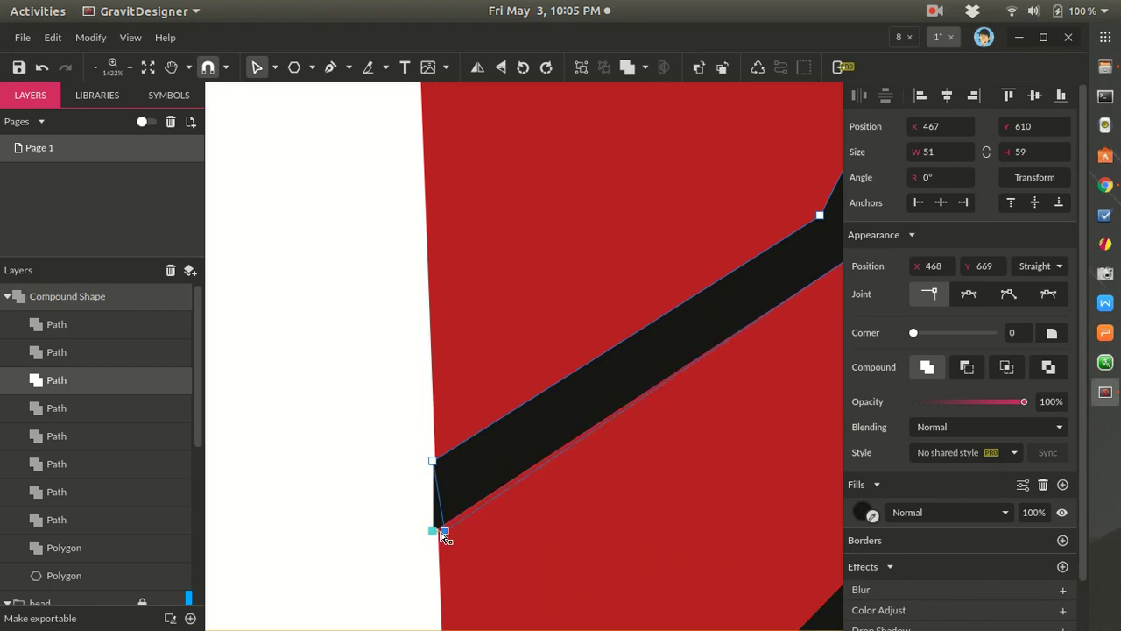
click(440, 537)
scroll(438, 537, up, 2)
scroll(438, 537, up, 1)
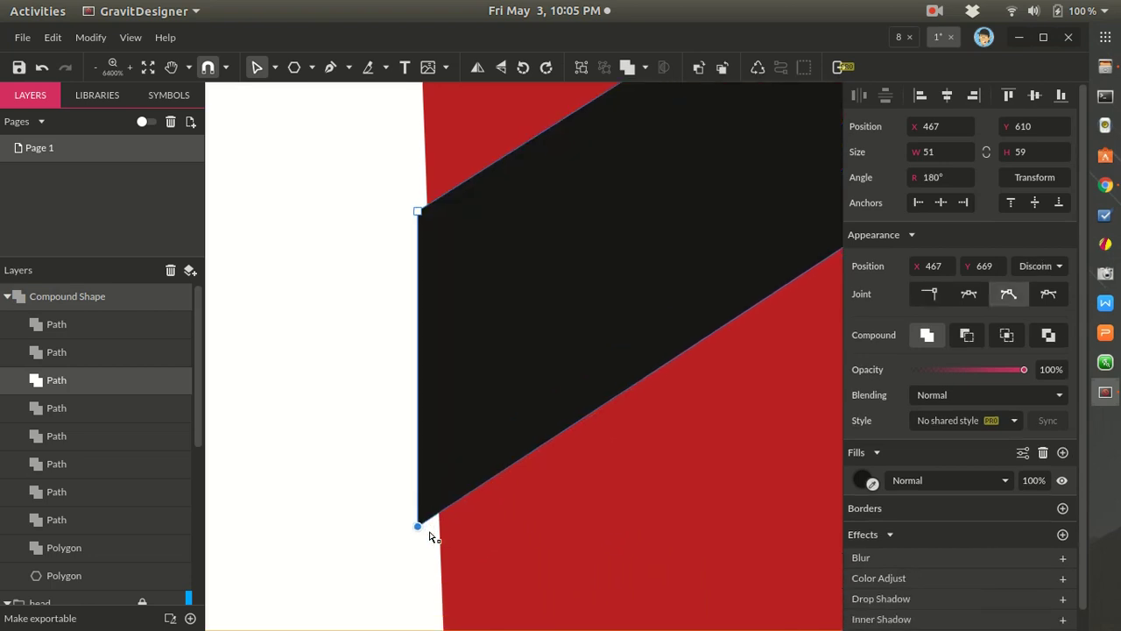
click(419, 528)
click(421, 528)
drag(421, 529, 448, 540)
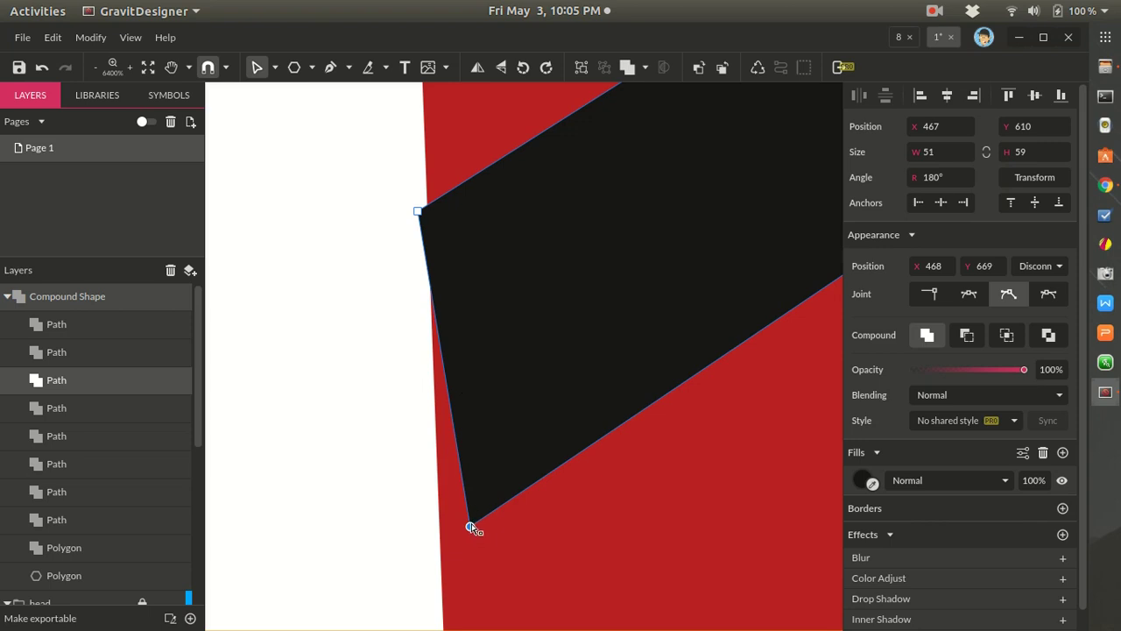
drag(447, 536, 444, 531)
scroll(435, 539, down, 5)
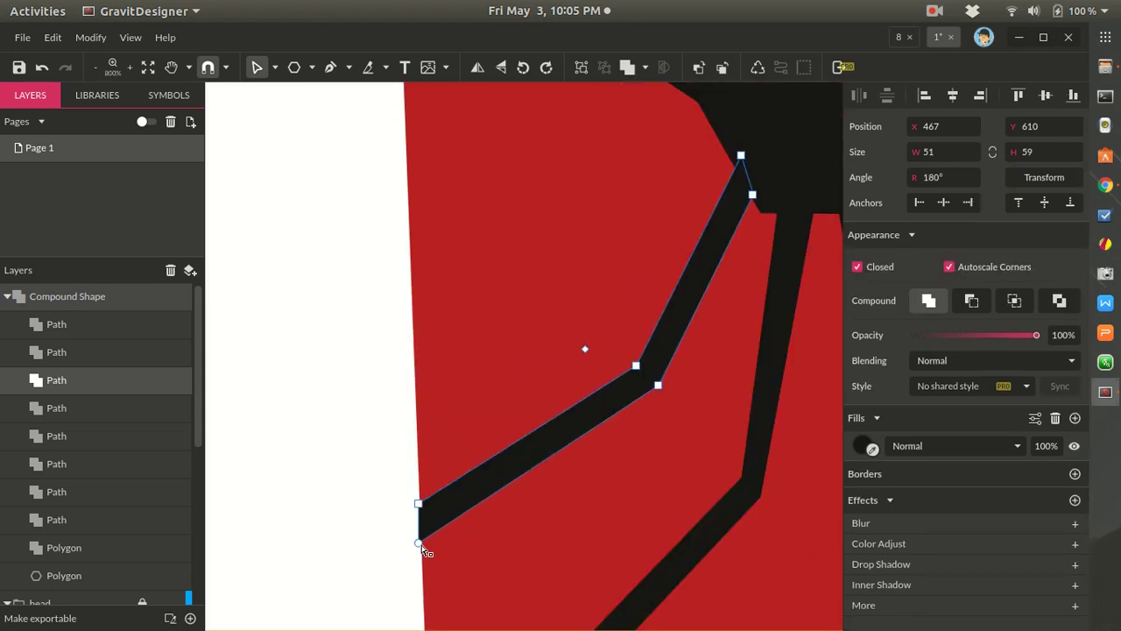
click(395, 532)
- Shorten the emblem's lowest left leg by moving both end points onto the torso's left edge, just above the trousers
scroll(425, 579, up, 4)
scroll(438, 576, down, 5)
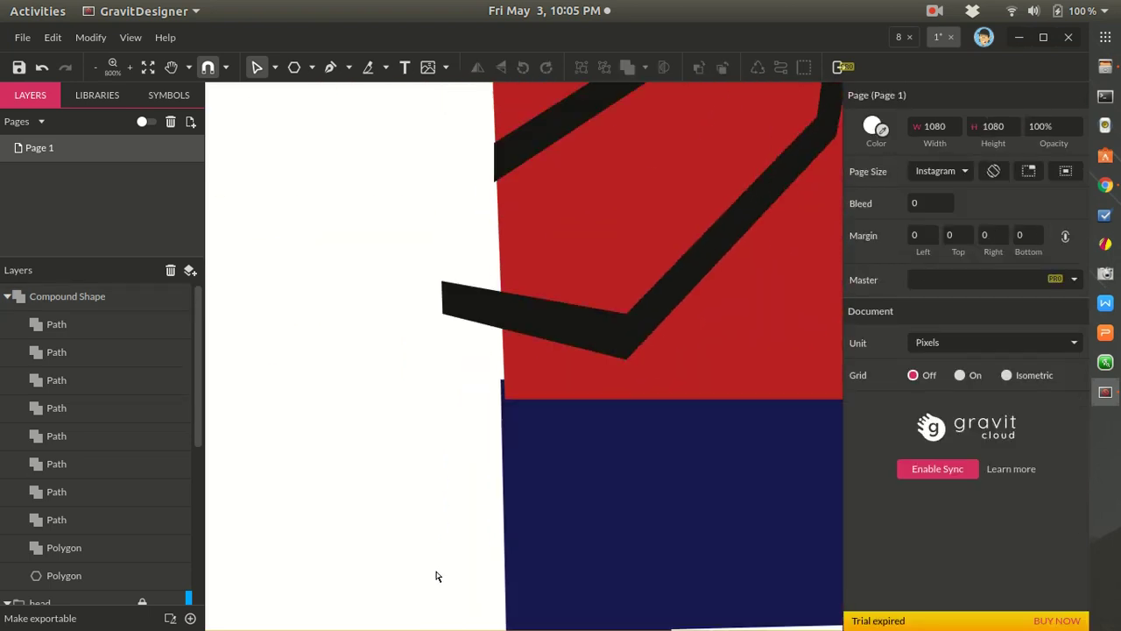
click(467, 264)
click(444, 271)
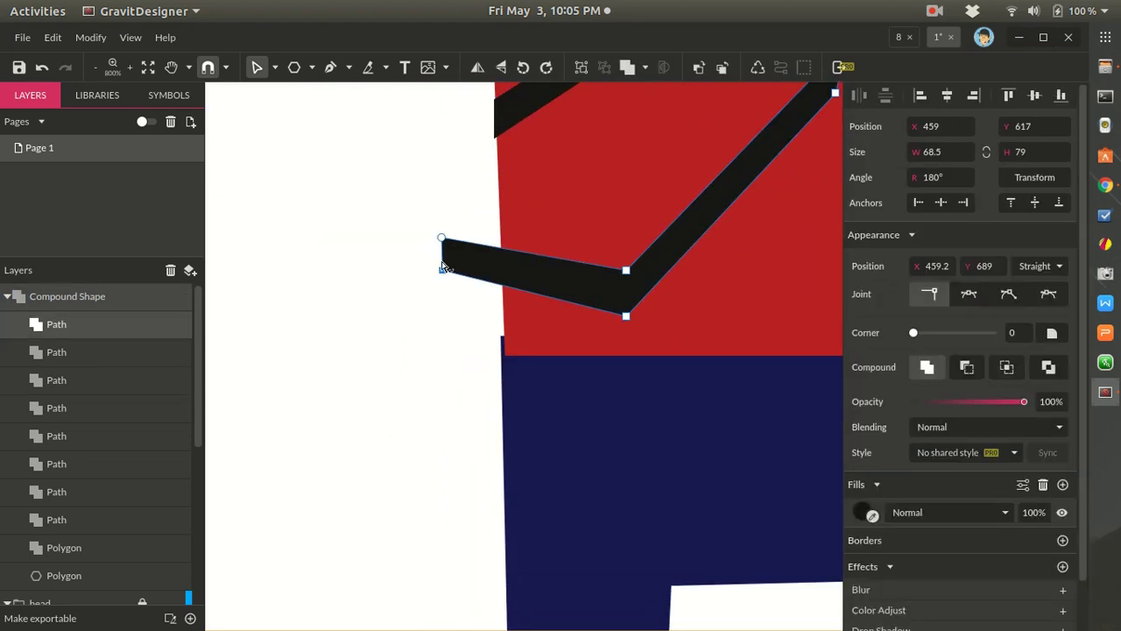
click(418, 242)
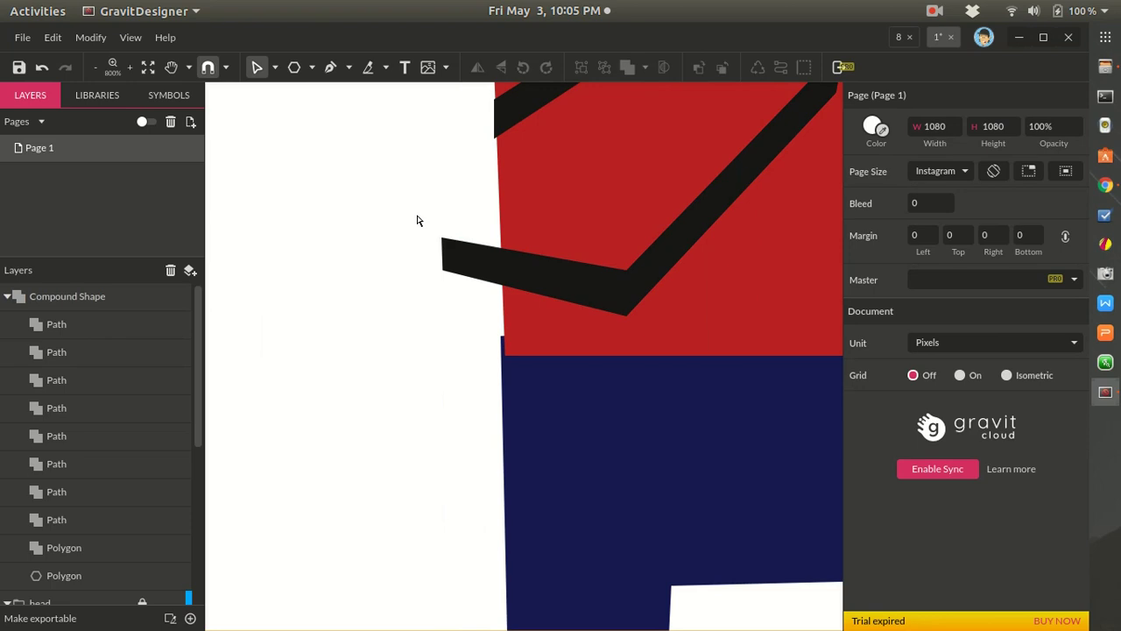
click(455, 266)
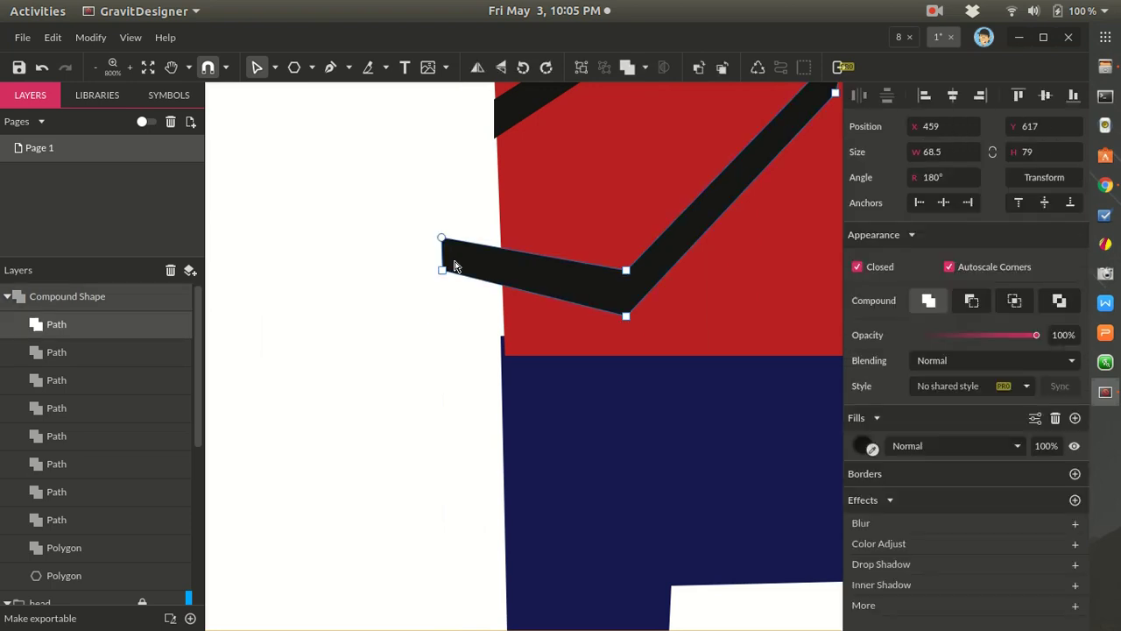
mouse_move(421, 234)
mouse_down()
mouse_move(451, 279)
mouse_move(505, 312)
mouse_up()
click(462, 311)
- Recolour the whole spider emblem compound shape with the dark grey fill #2E2E2E
scroll(466, 321, down, 10)
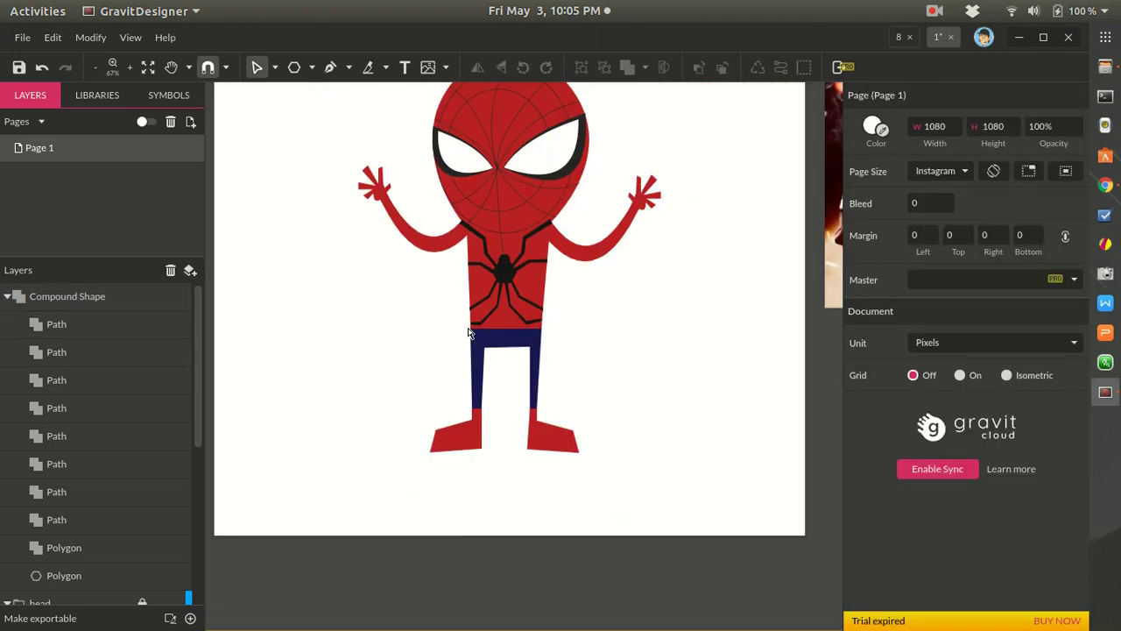
scroll(567, 355, up, 2)
scroll(523, 375, up, 1)
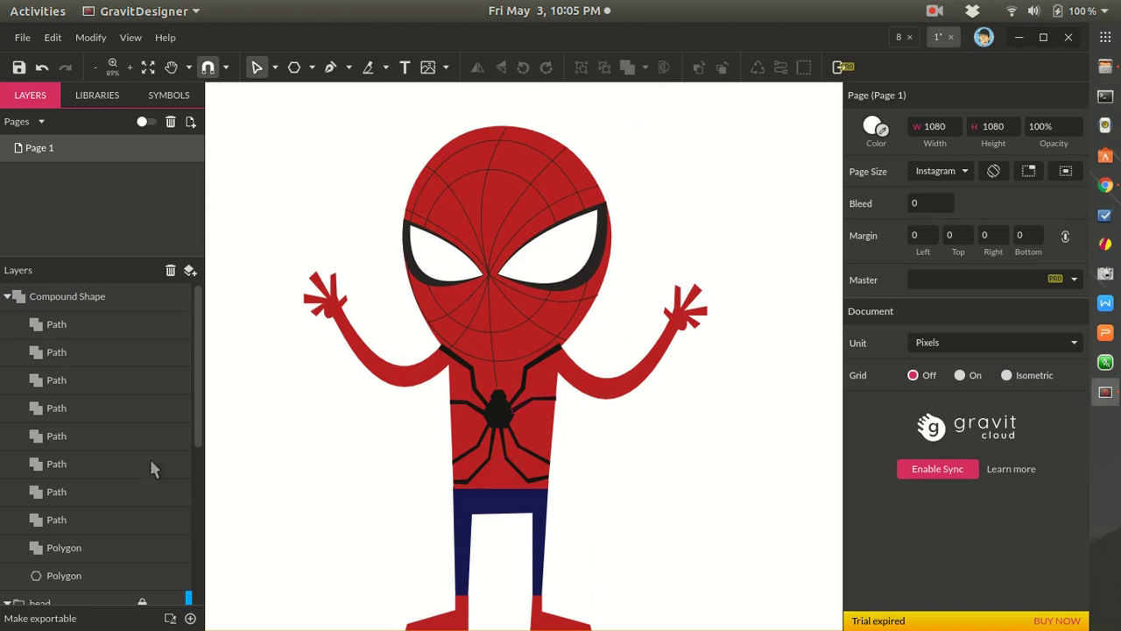
click(86, 299)
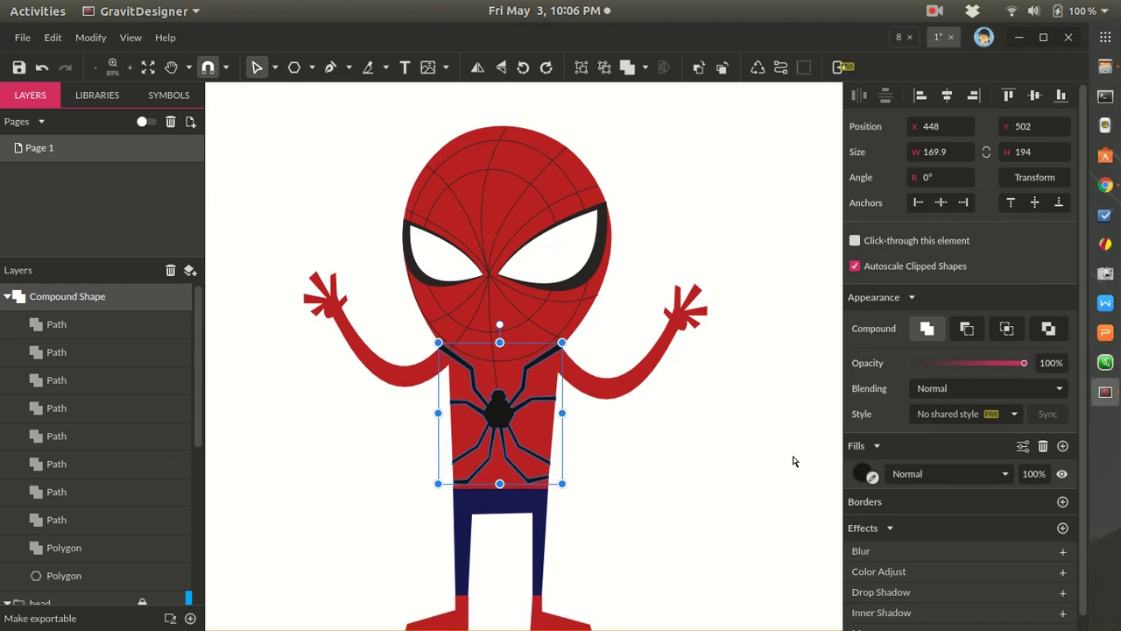
click(863, 474)
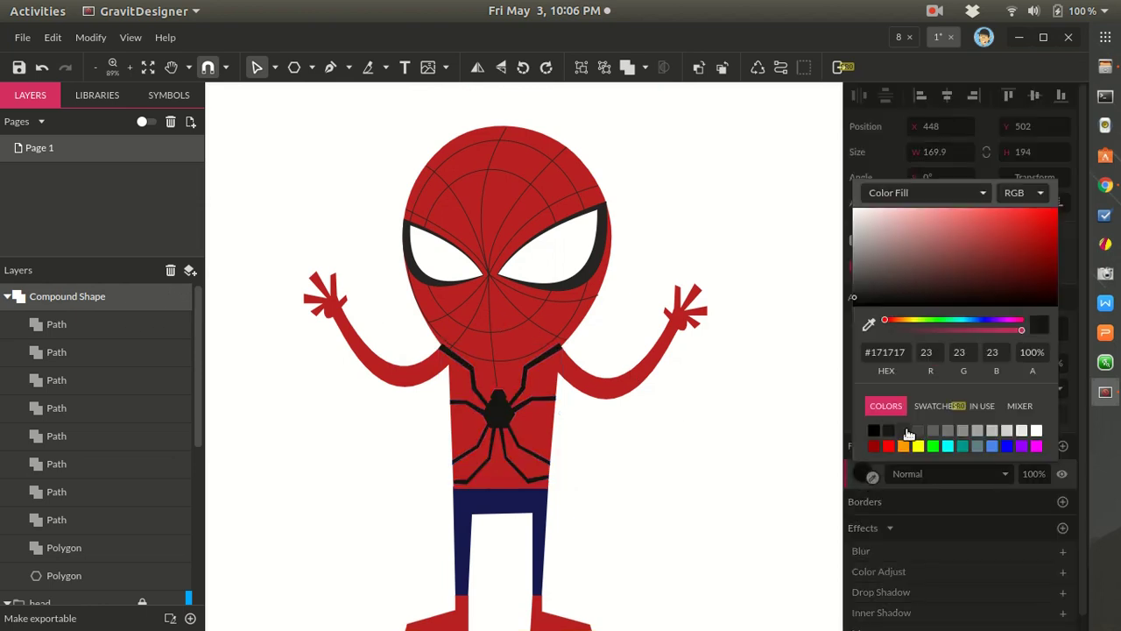
click(908, 431)
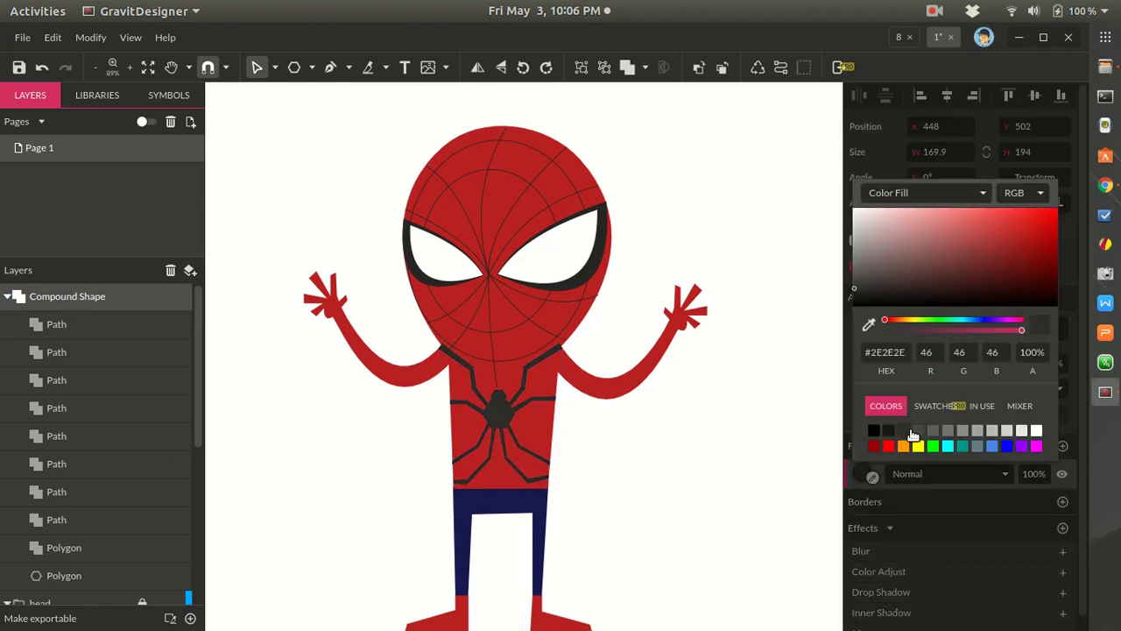
click(917, 431)
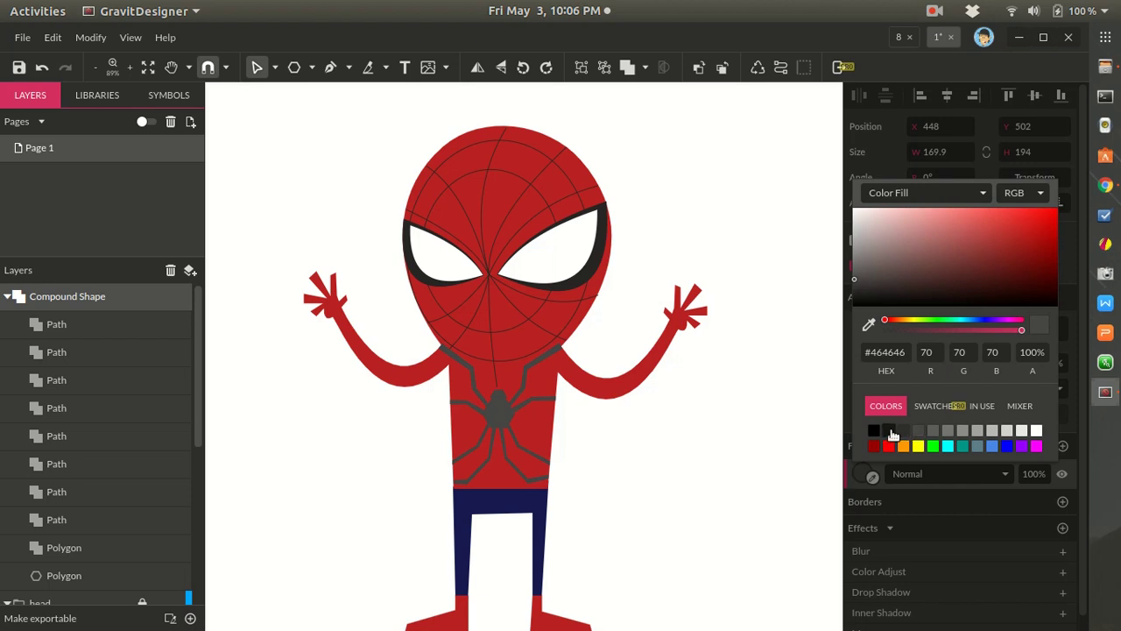
click(889, 431)
click(900, 433)
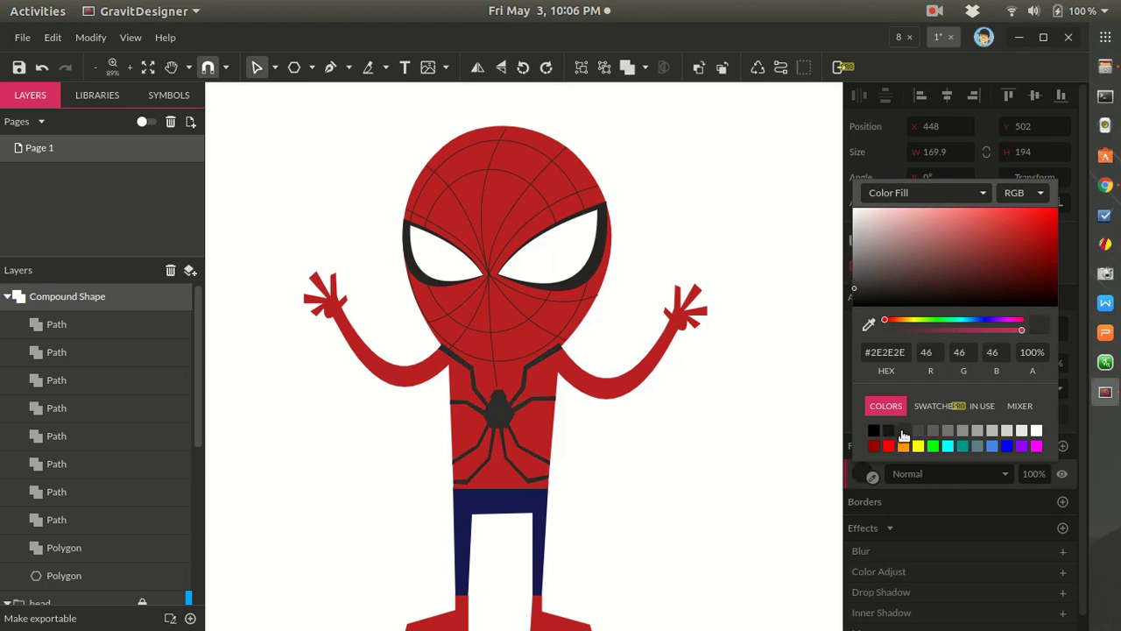
click(685, 513)
- Examine the whole character and compare its suit with the reference photos beside the page
scroll(684, 520, down, 3)
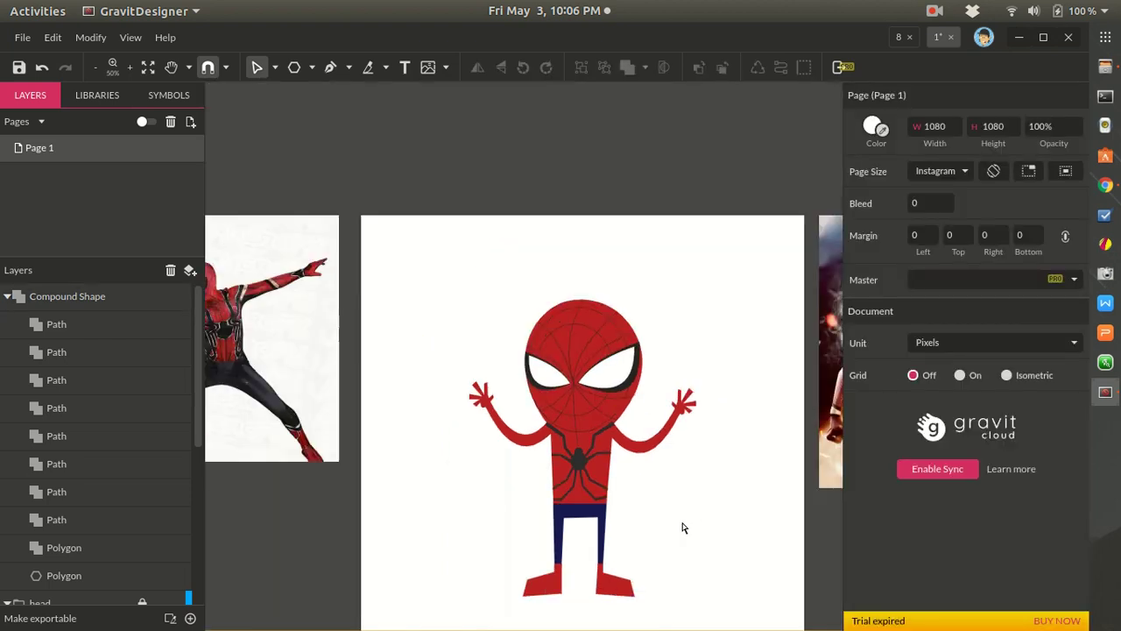
scroll(682, 523, down, 3)
scroll(683, 523, up, 3)
scroll(682, 523, up, 2)
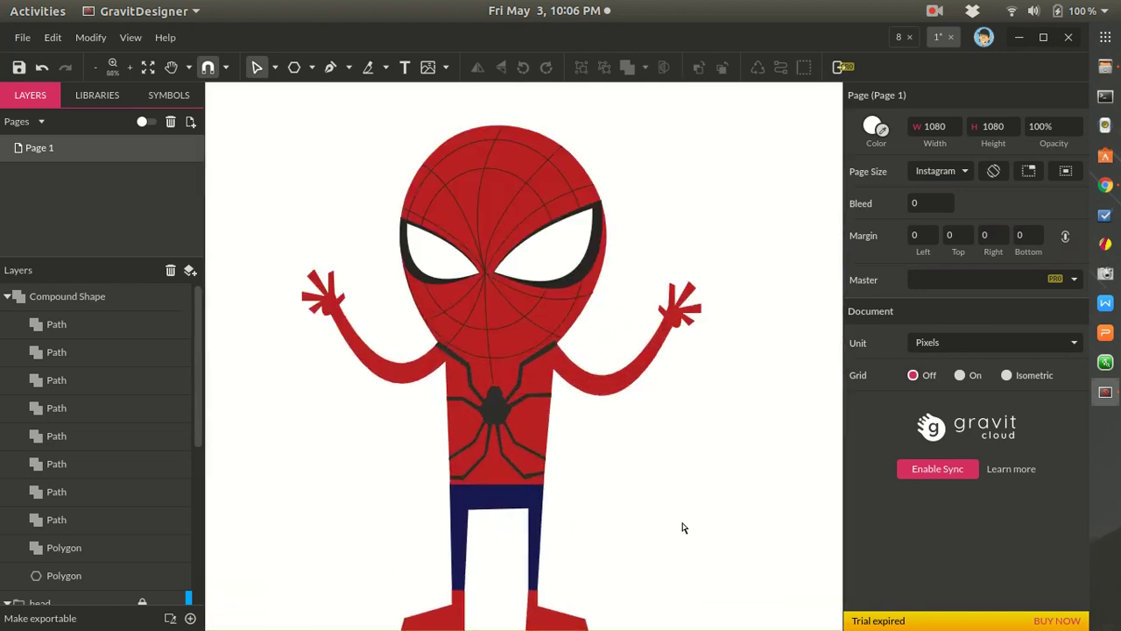
scroll(663, 448, down, 4)
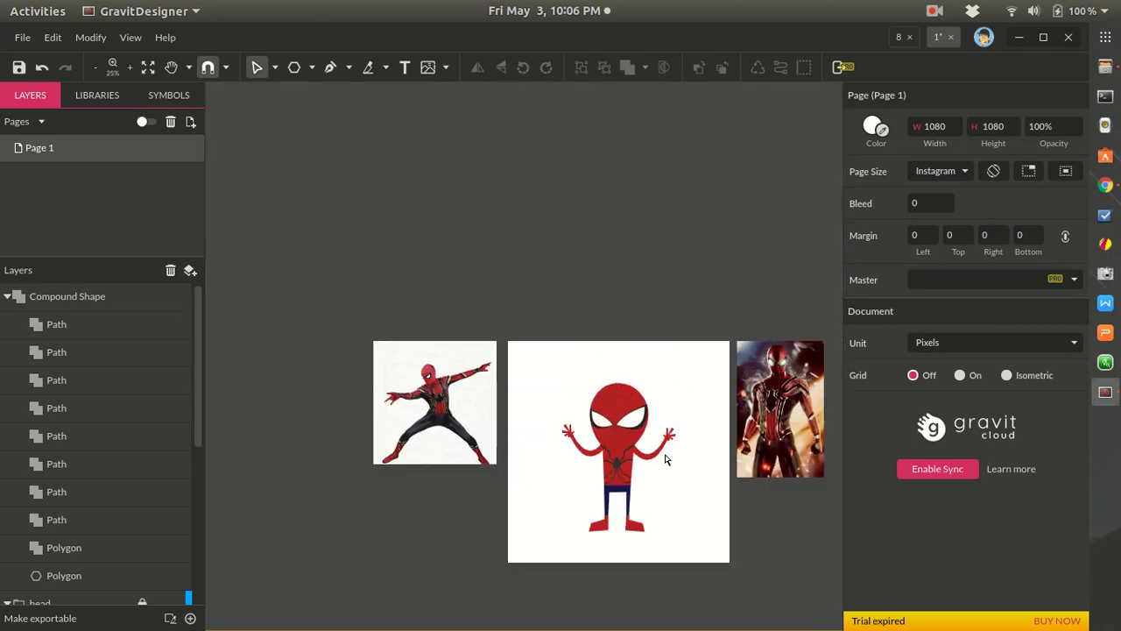
scroll(665, 459, up, 2)
scroll(283, 437, up, 2)
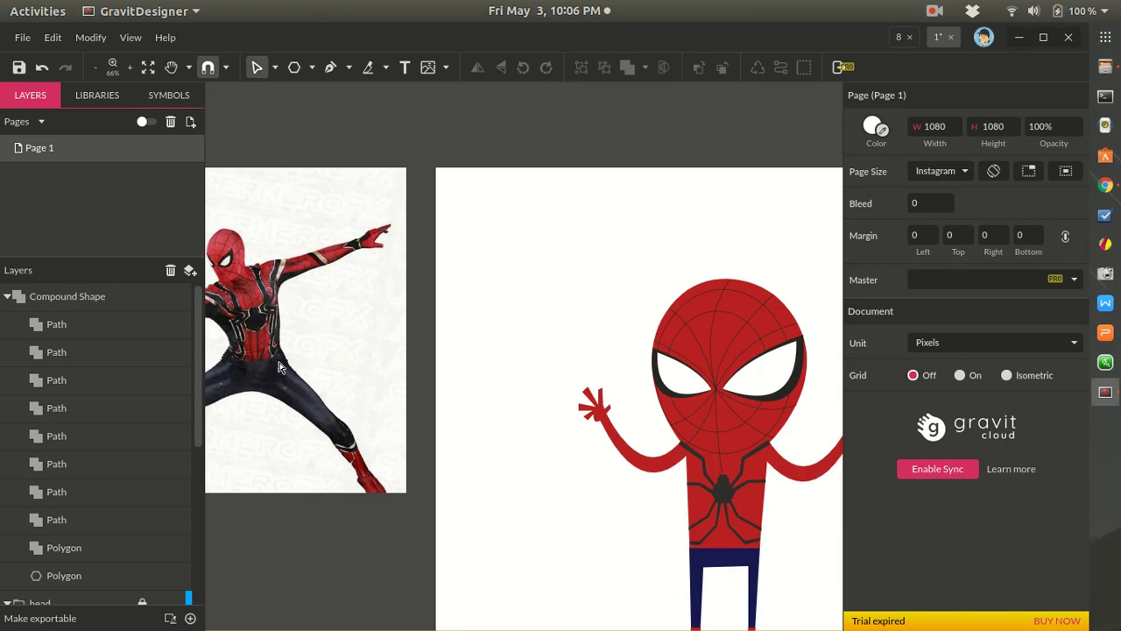
scroll(796, 530, up, 4)
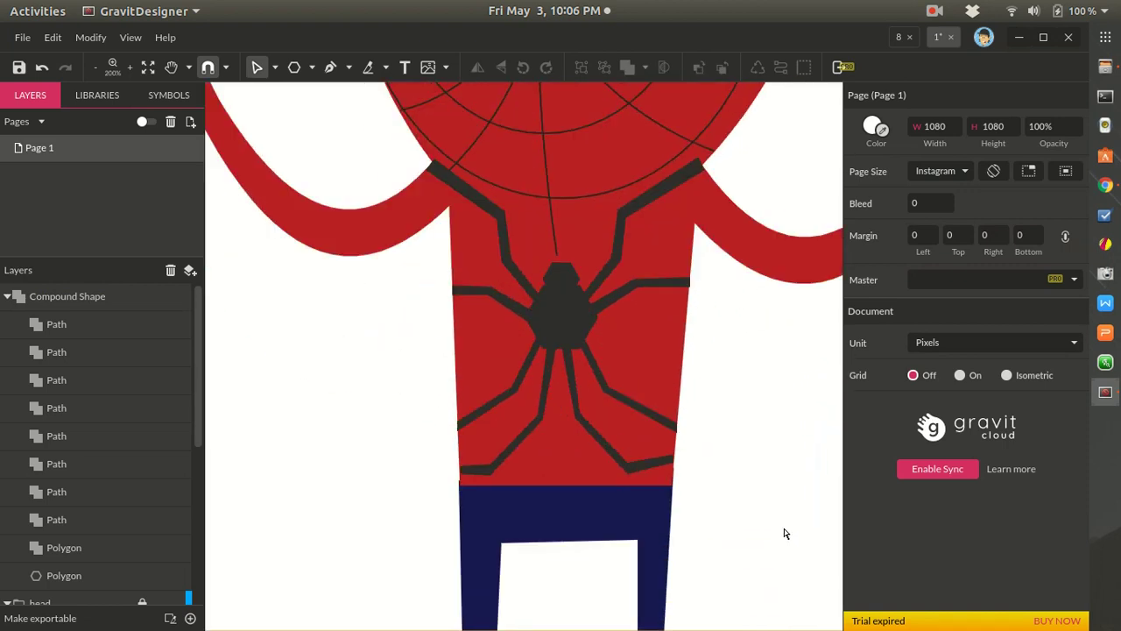
- Draw a closed curved Pen path about 42 by 192 px along the torso's right side, from the shoulder to the waist
scroll(777, 535, down, 1)
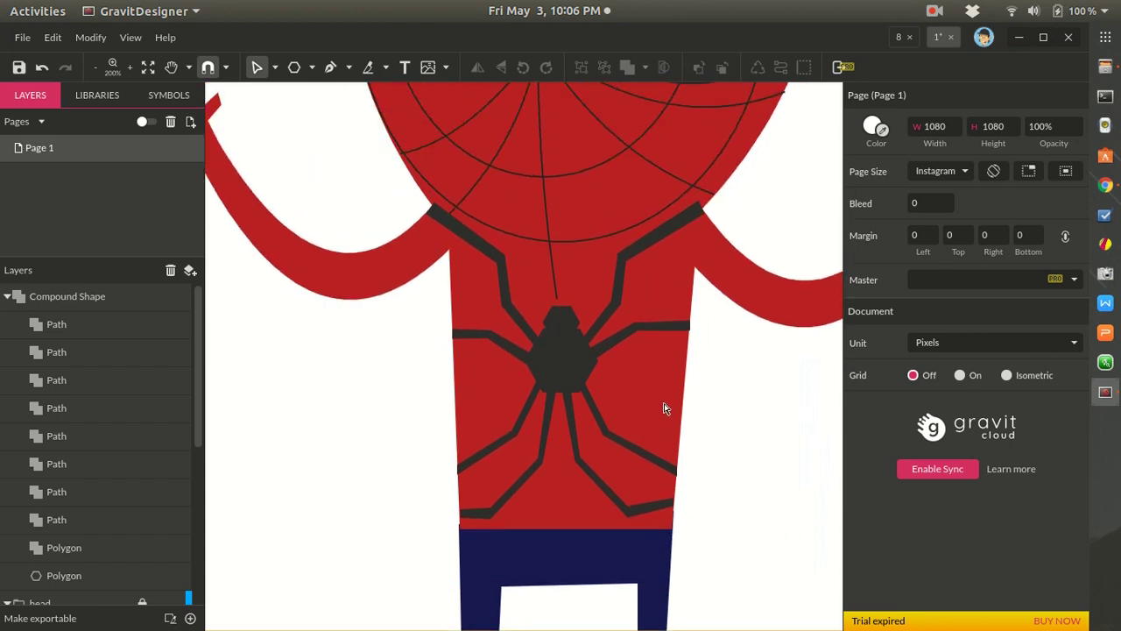
key(p)
click(698, 213)
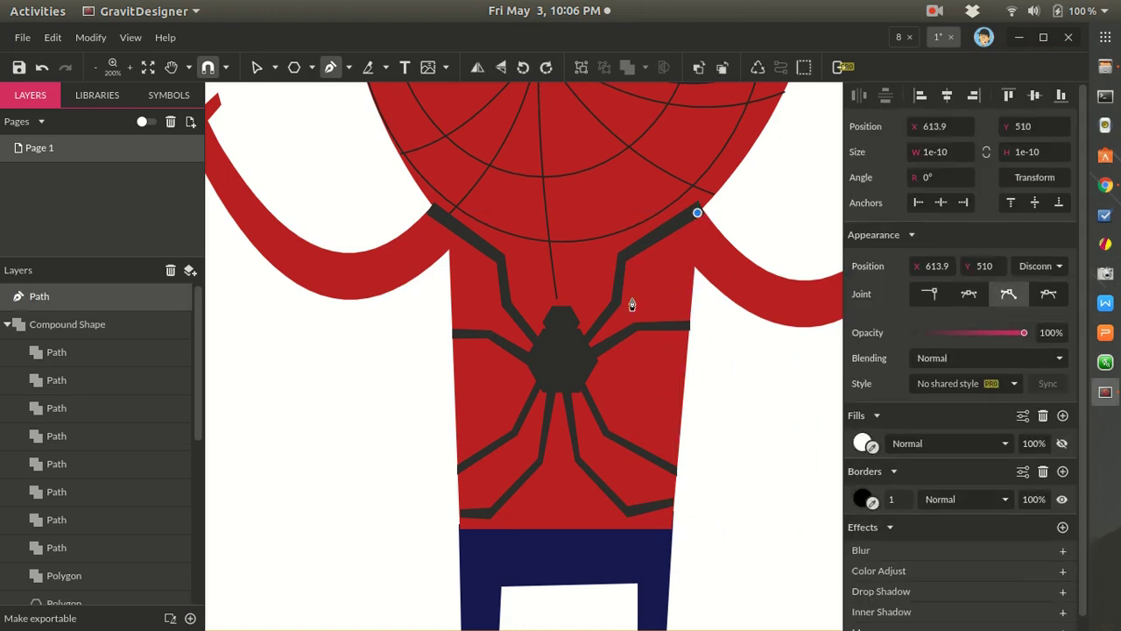
drag(637, 529, 667, 627)
click(638, 530)
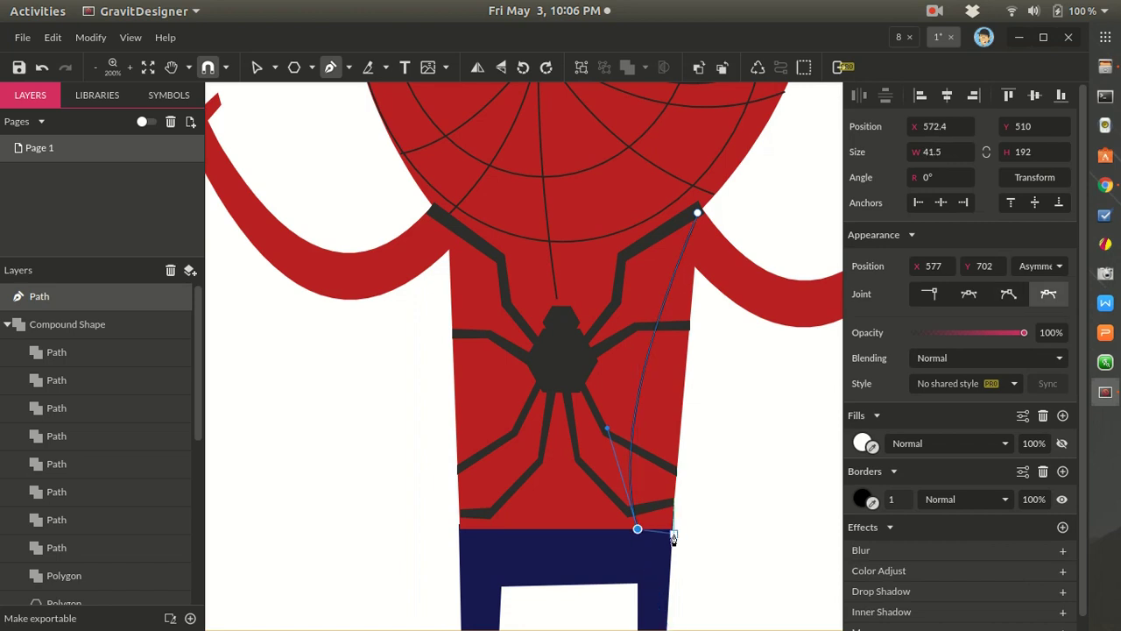
click(672, 530)
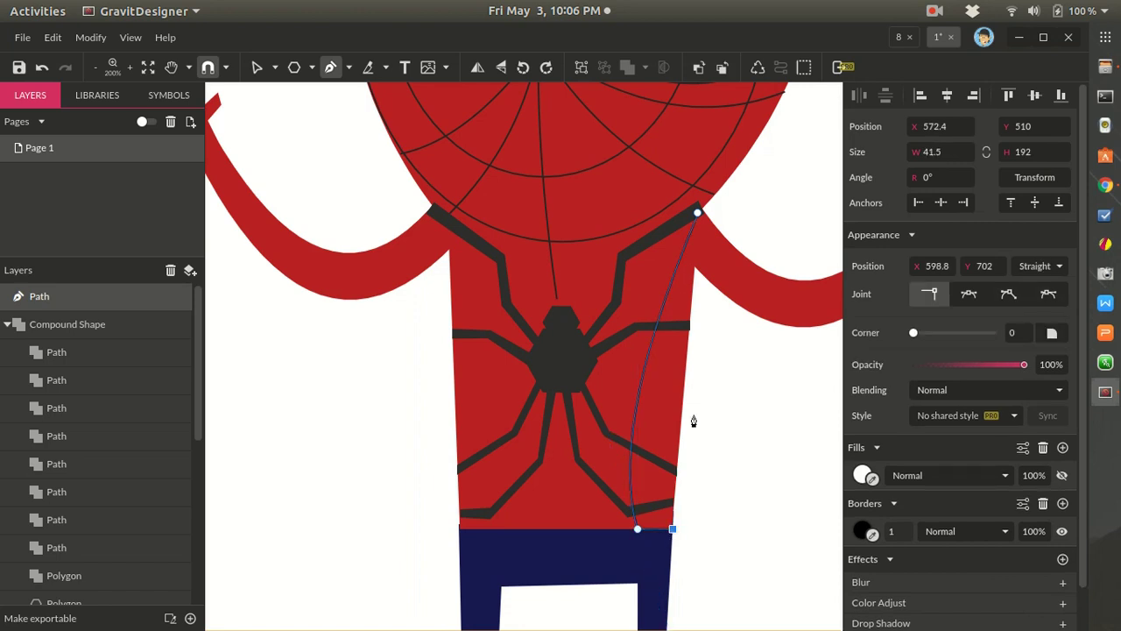
click(698, 216)
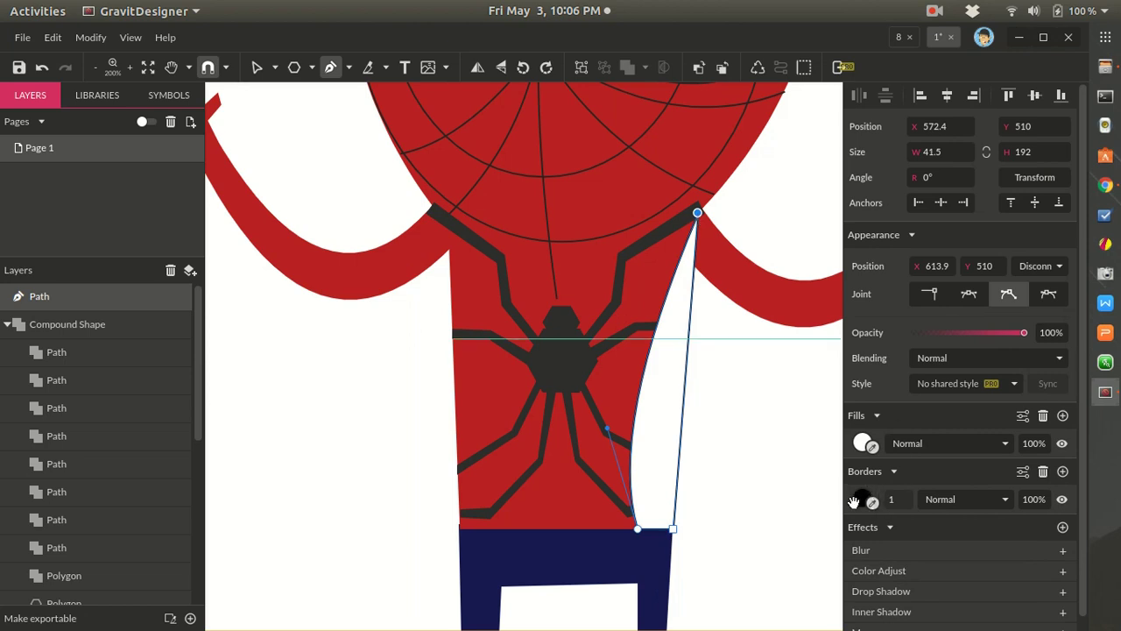
- Remove the side panel's border and fill it with the navy blue sampled from the trousers
click(1042, 471)
click(872, 446)
click(581, 563)
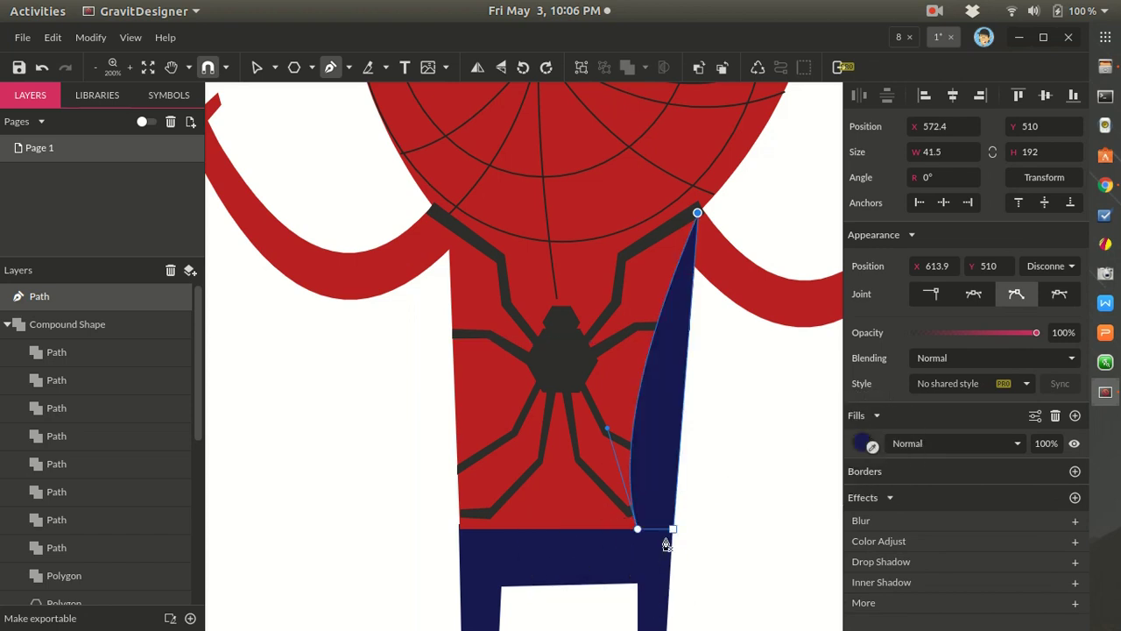
key(Escape)
click(732, 516)
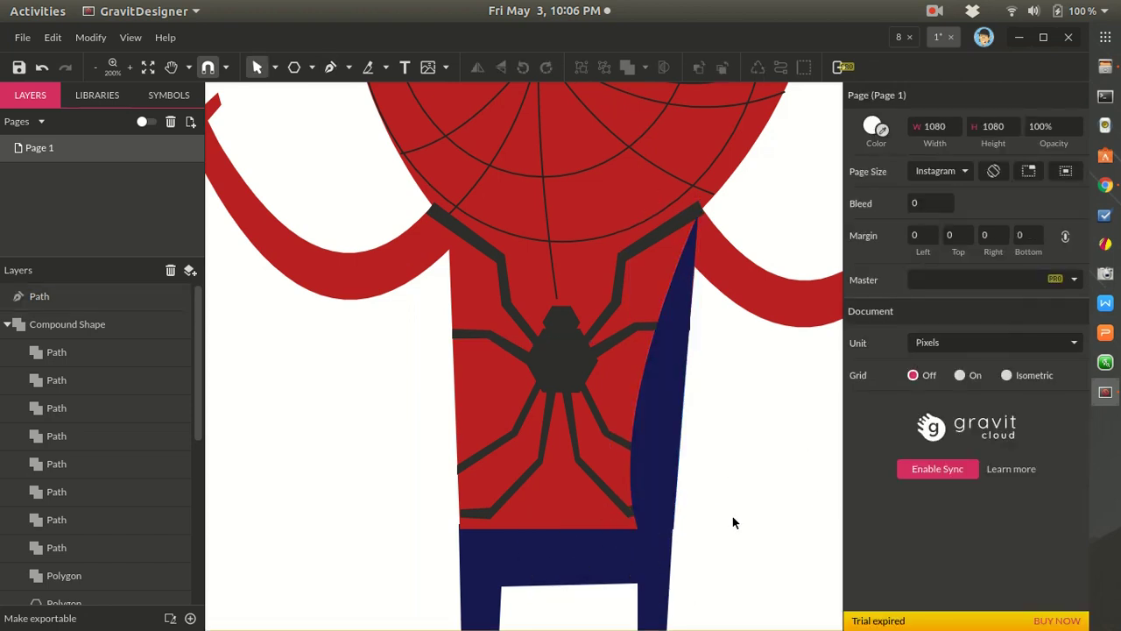
key(ctrl+minus)
scroll(733, 514, up, 5)
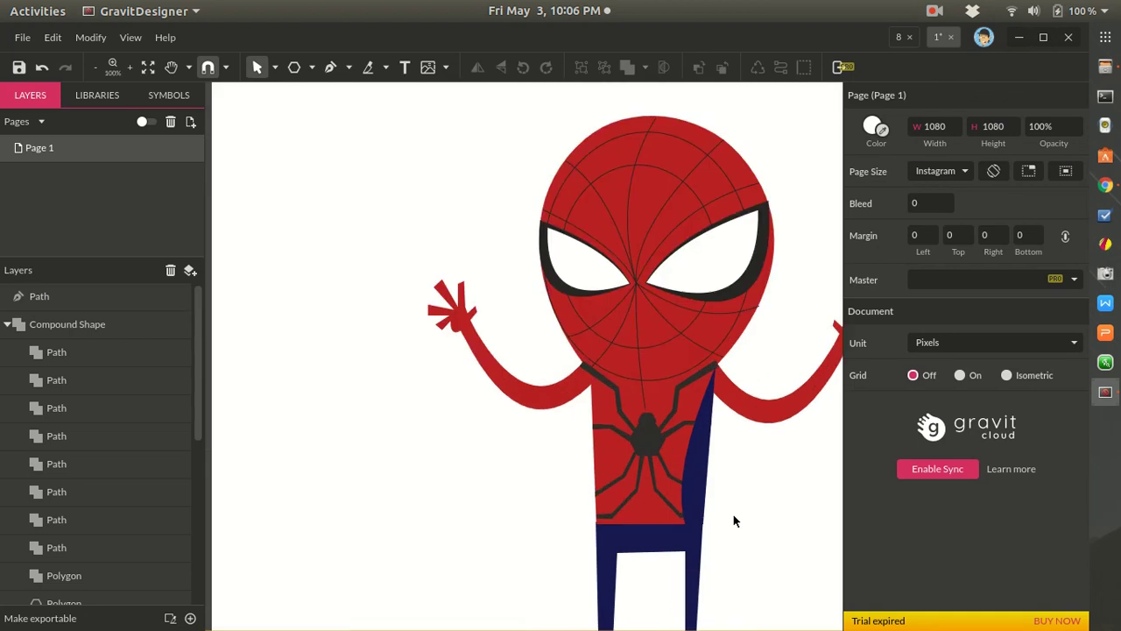
- Move the navy side panel into the unlocked body layer, directly above the torso shape and beneath the arms and spider emblem
click(628, 429)
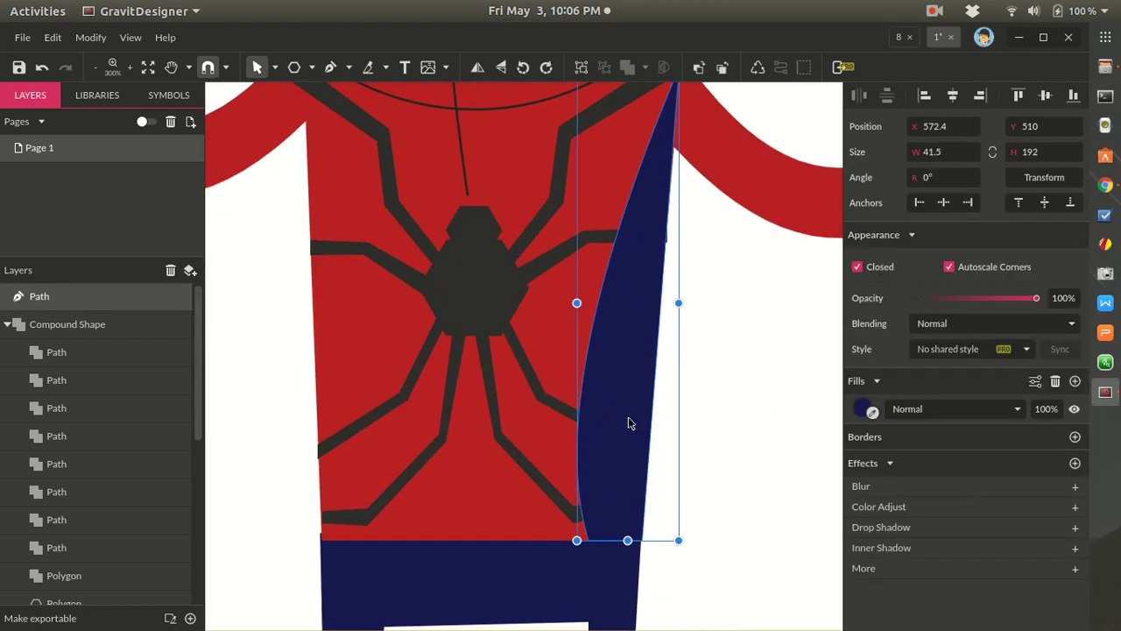
key(Delete)
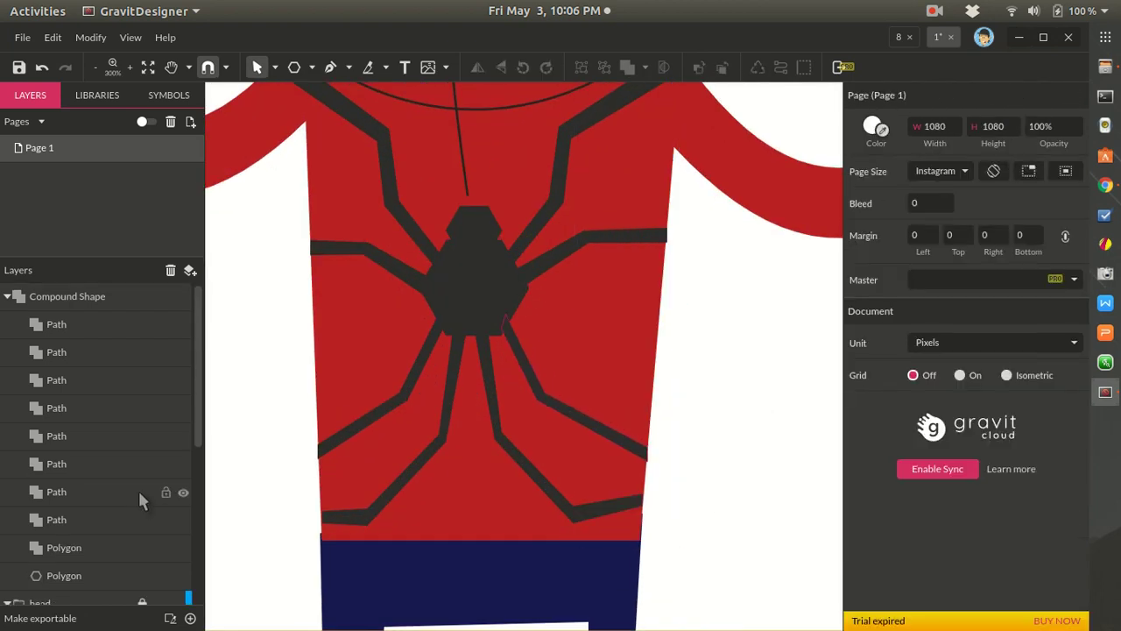
scroll(119, 506, down, 5)
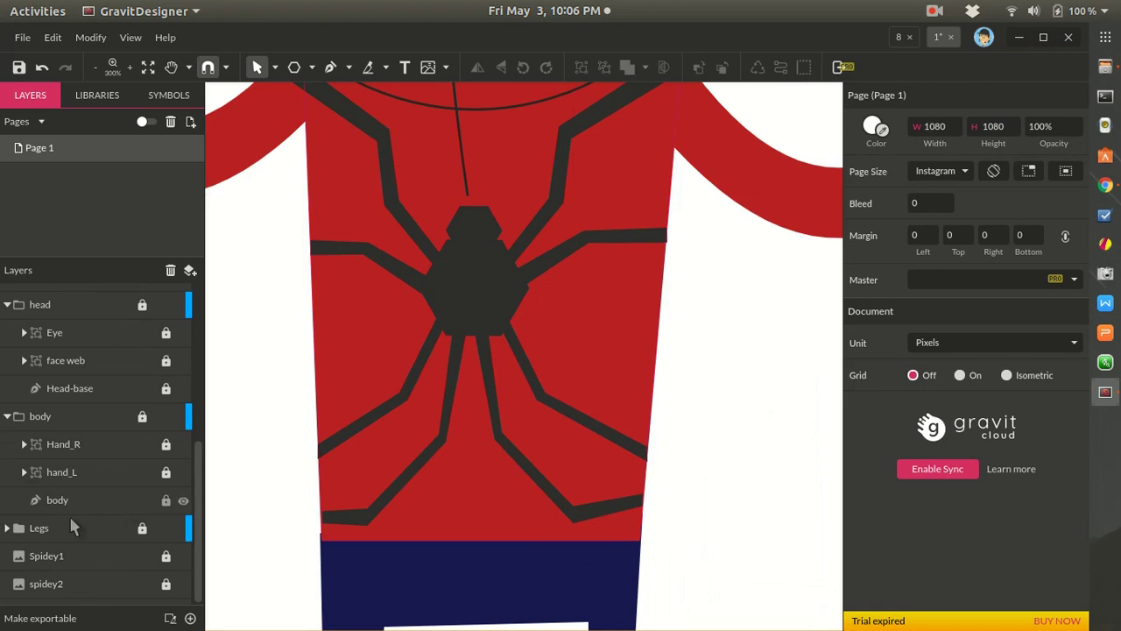
click(141, 417)
click(647, 346)
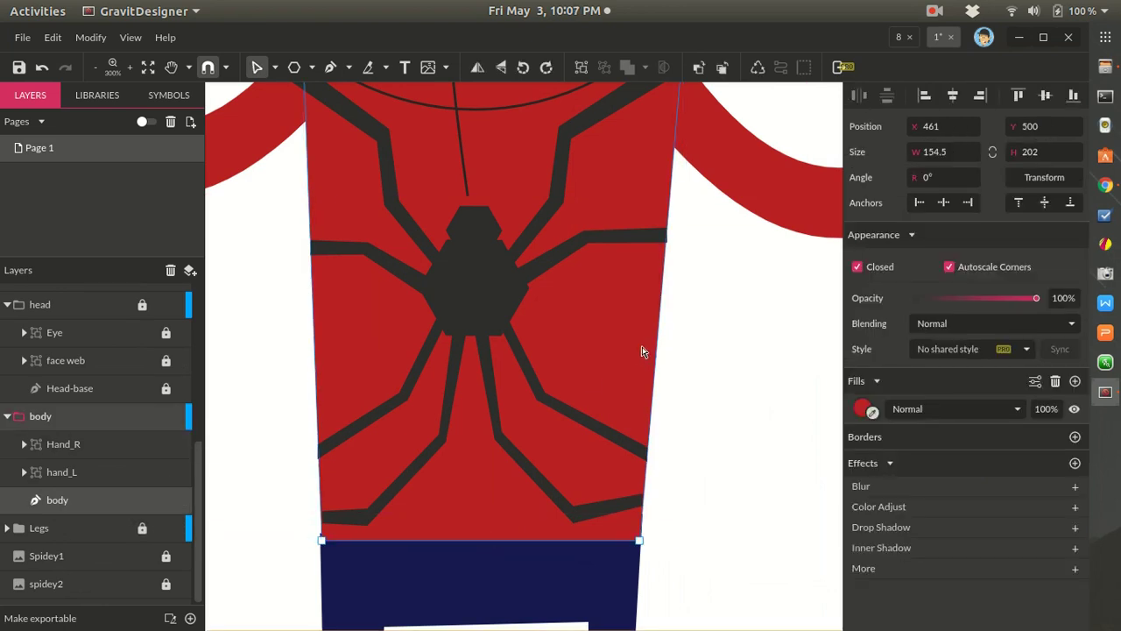
key(ctrl+z)
click(693, 376)
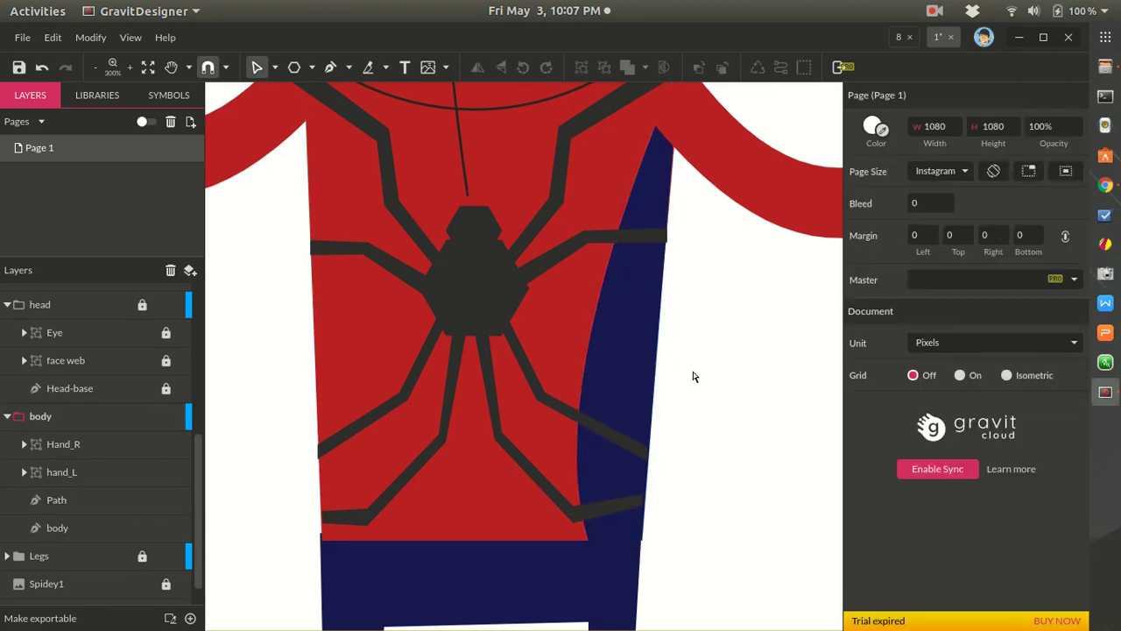
- Duplicate the navy side panel in the body layer and flip the copy horizontally
scroll(693, 382, down, 5)
scroll(671, 391, up, 5)
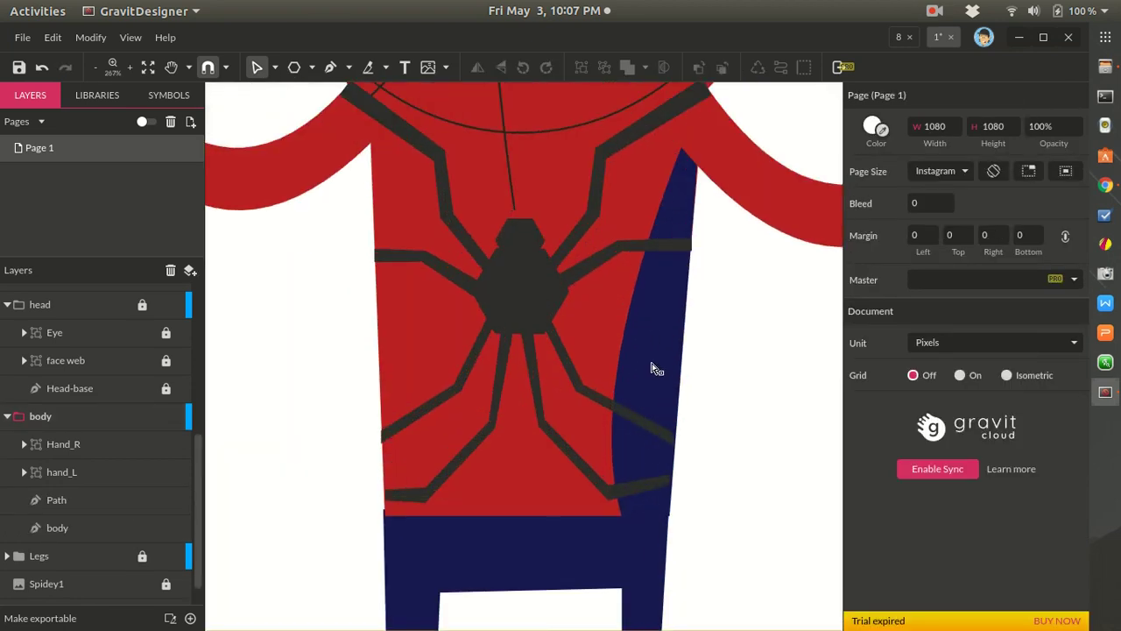
click(650, 368)
right_click(651, 368)
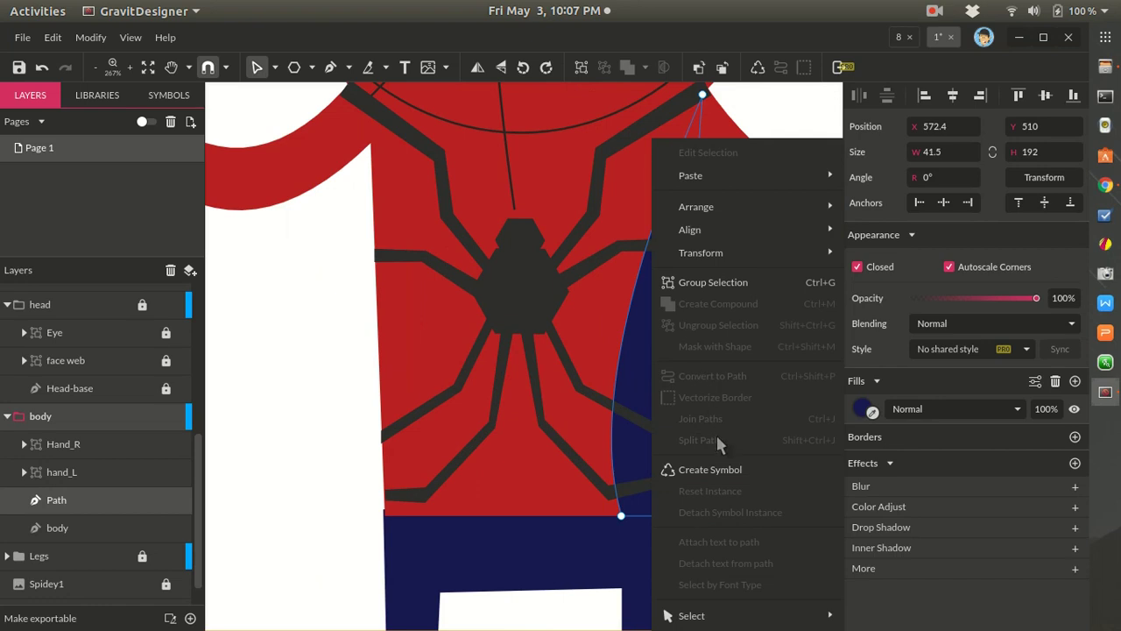
click(338, 408)
click(642, 366)
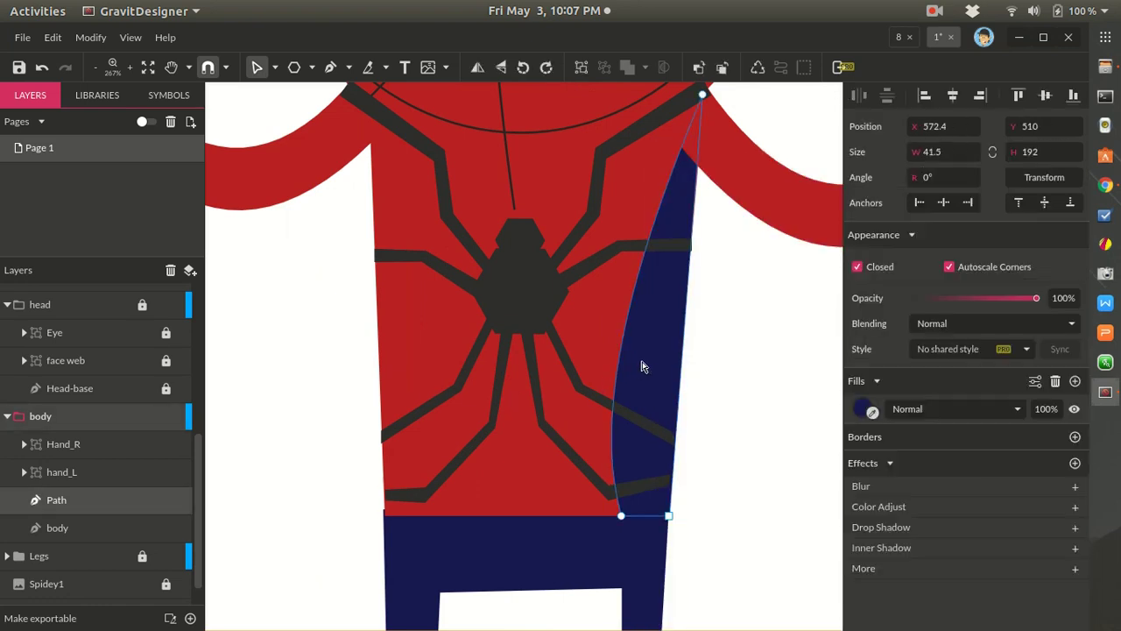
key(ctrl+d)
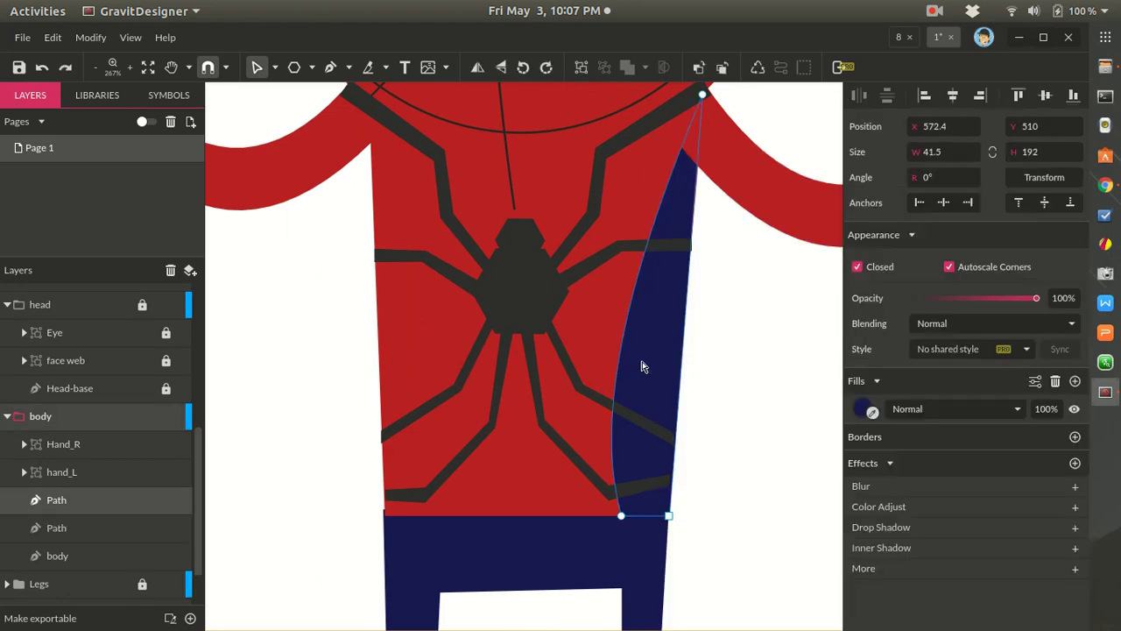
right_click(642, 366)
mouse_move(725, 251)
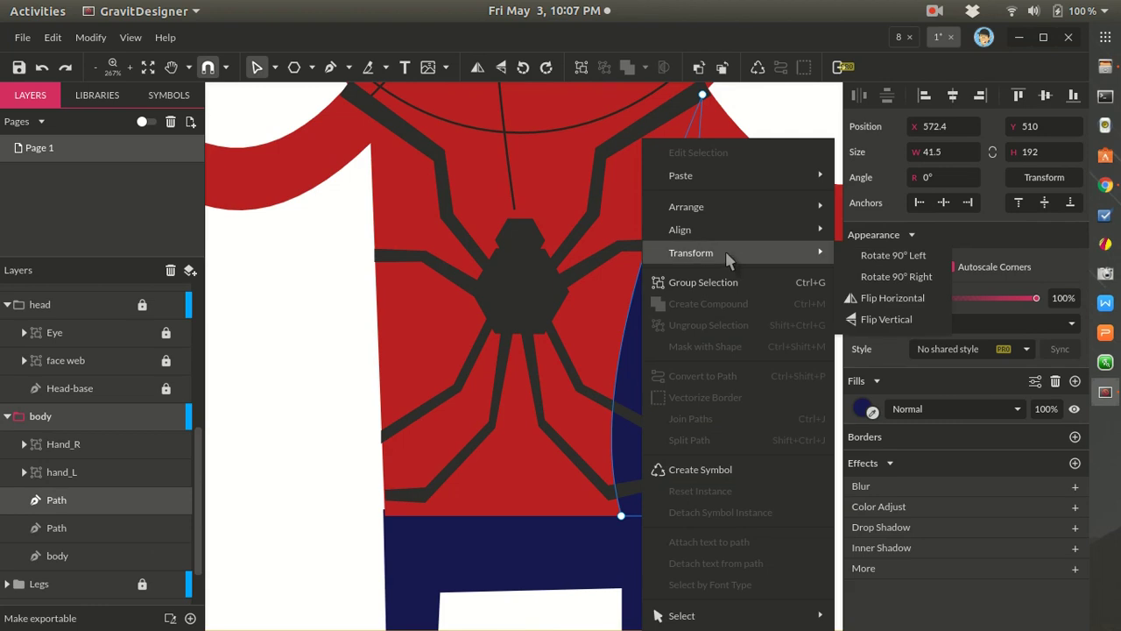
click(883, 299)
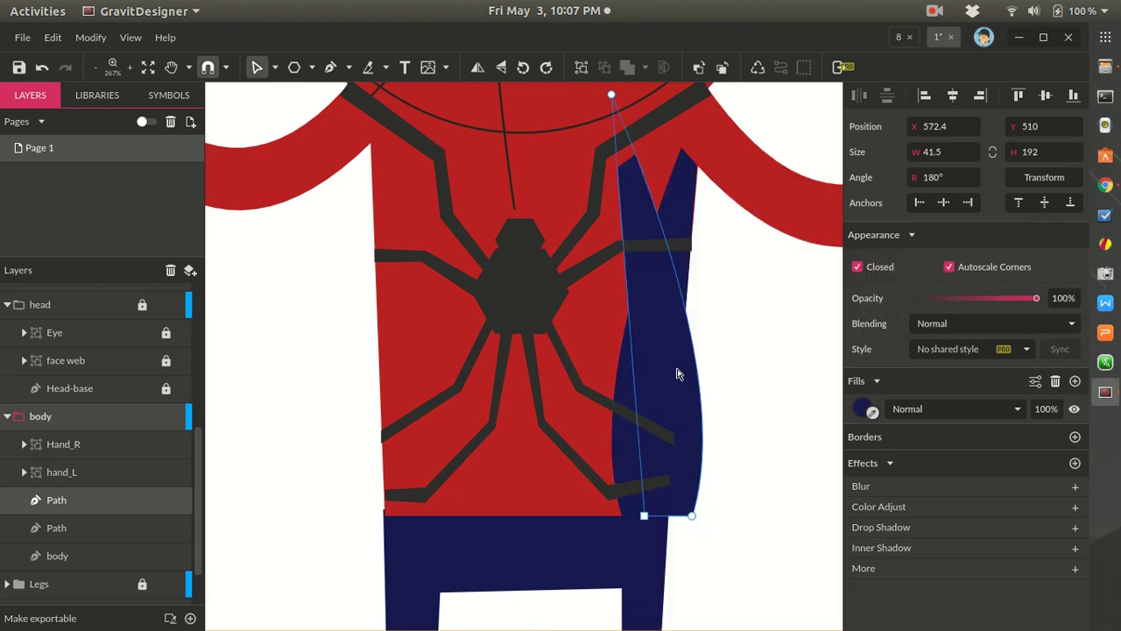
- Dismiss the PRO subscription offer and move the flipped panel to the opposite side of the torso, at about X 454
drag(677, 374, 627, 380)
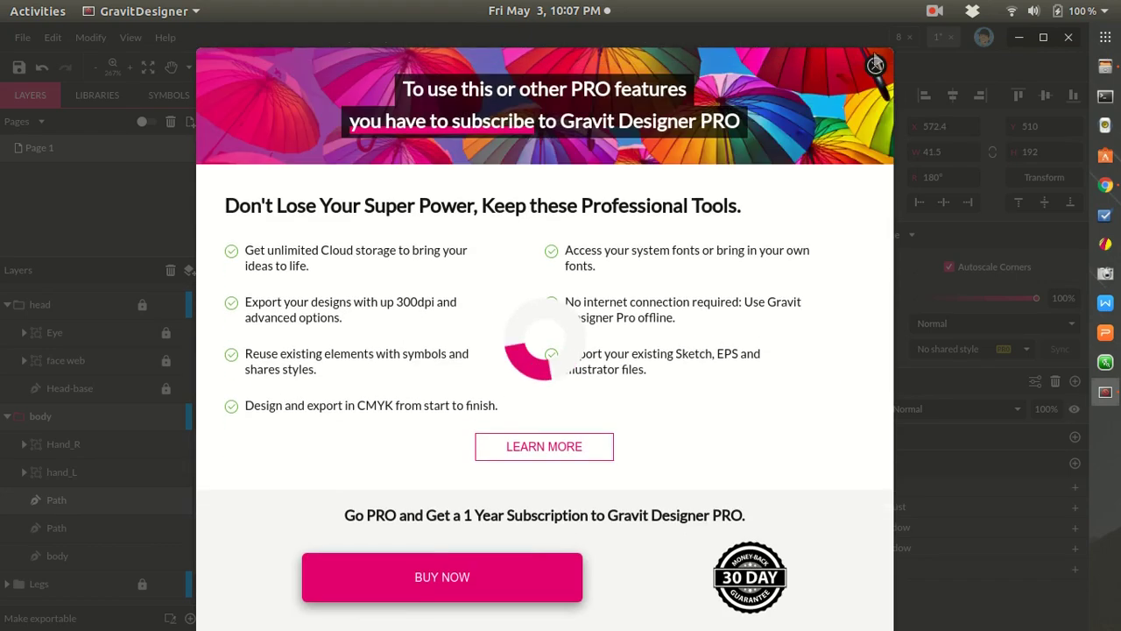
click(875, 65)
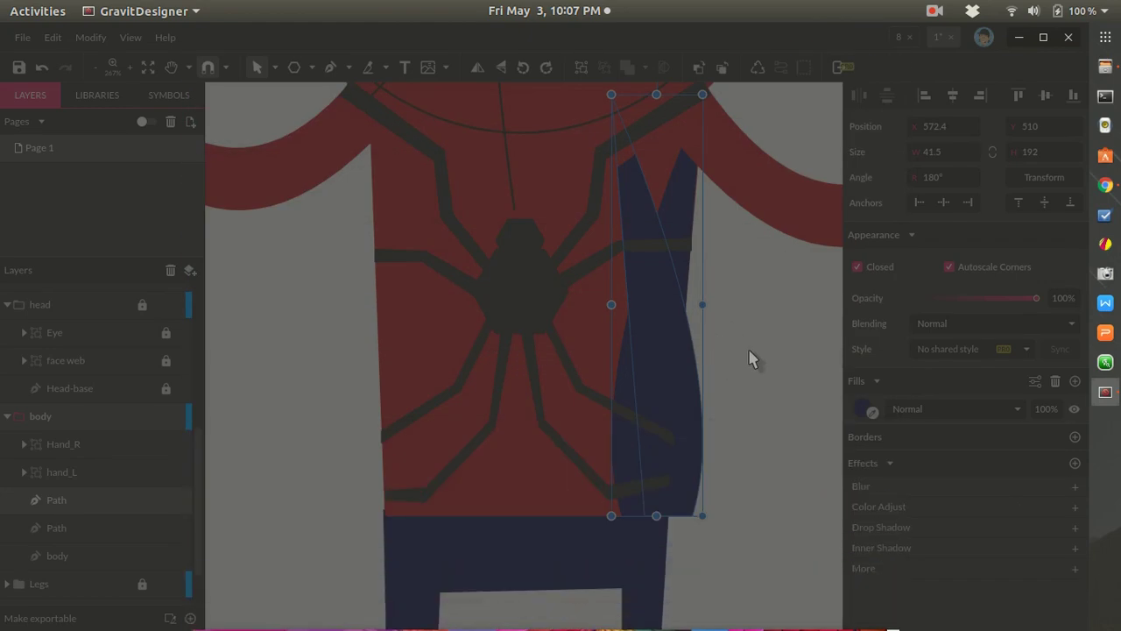
drag(670, 394, 395, 373)
click(321, 420)
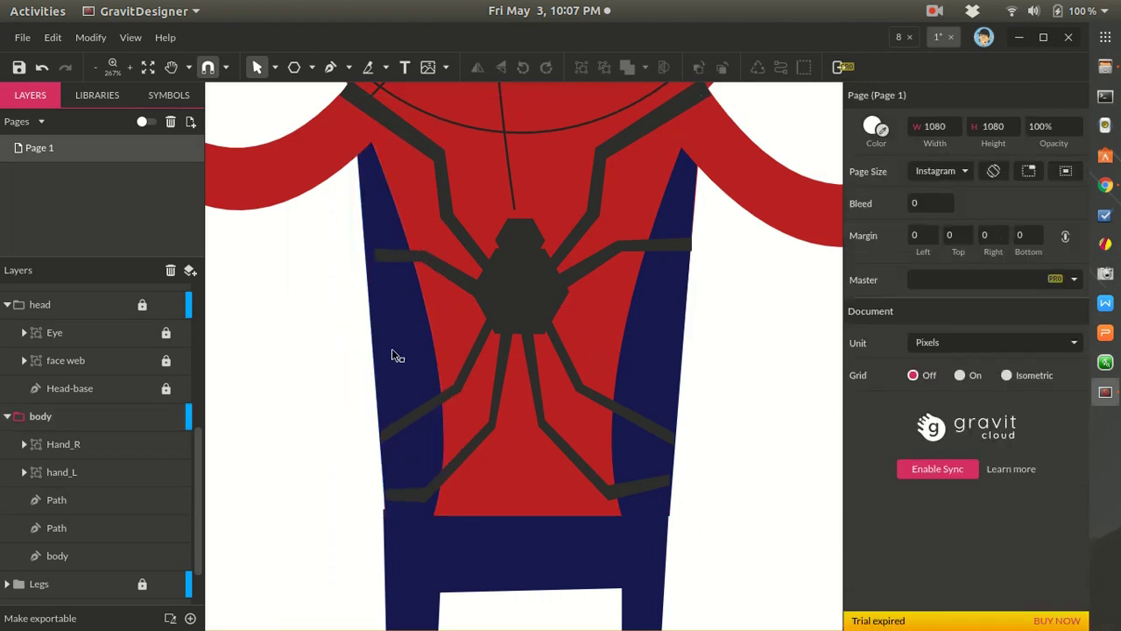
- Shift the copied panel's upper anchor inward to follow the torso's edge, narrowing the panel to about 35 px
click(394, 258)
click(403, 311)
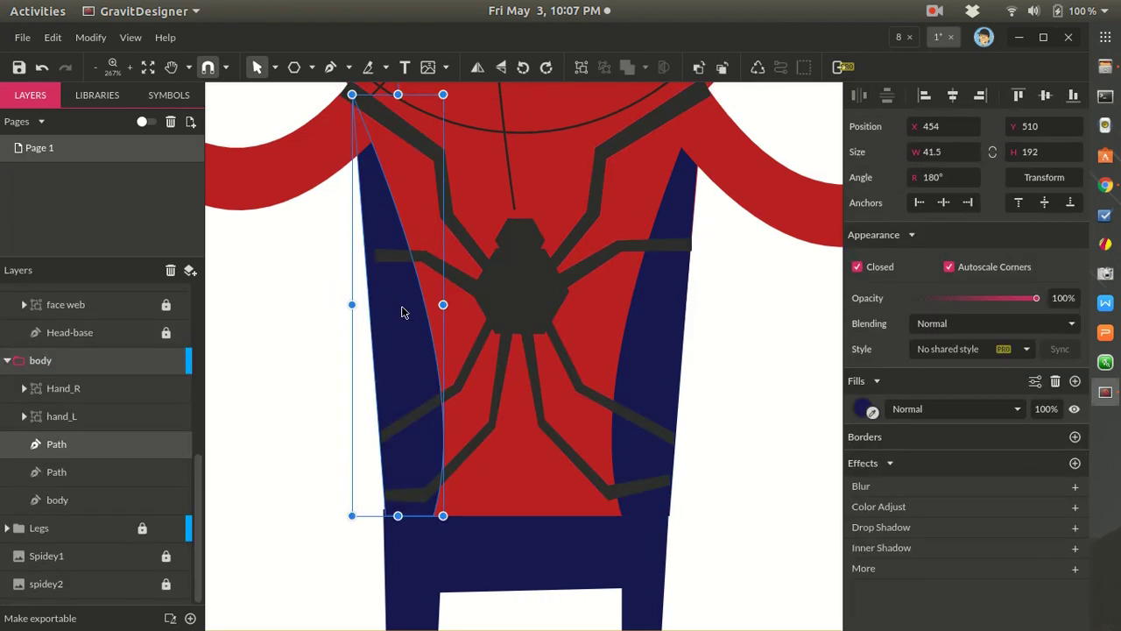
key(Return)
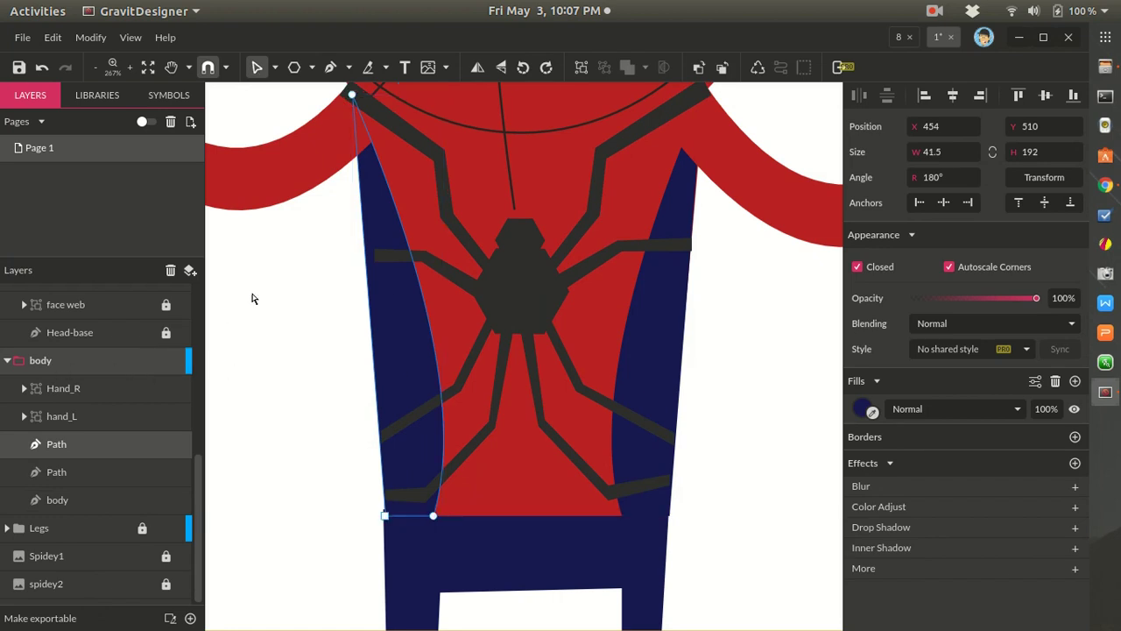
click(351, 94)
drag(354, 100, 372, 96)
key(ctrl+z)
key(ctrl+z)
key(ctrl+z)
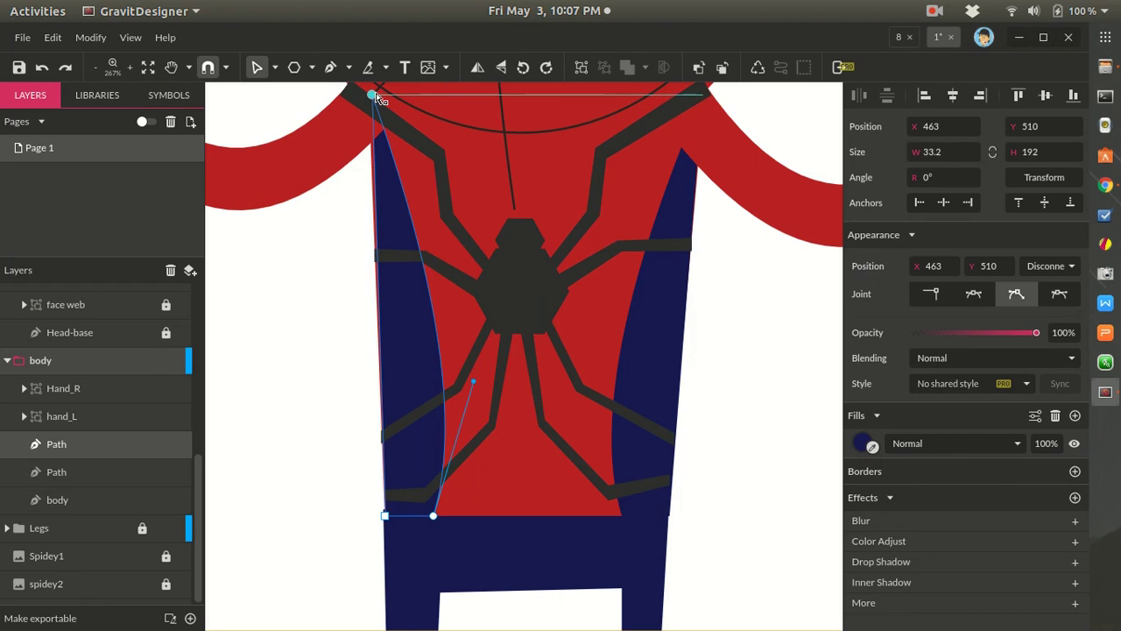
key(Escape)
click(319, 303)
- Move the spider emblem into the body layer, directly above the torso shape and beneath both navy side panels
scroll(339, 363, down, 8)
scroll(338, 362, up, 1)
scroll(336, 365, down, 2)
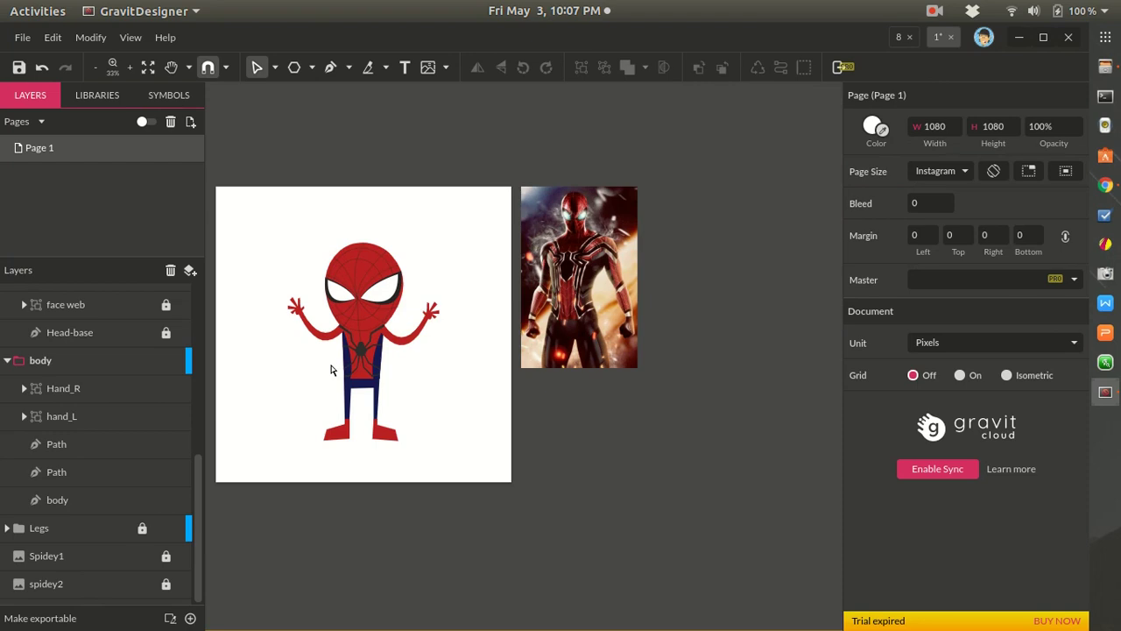
scroll(333, 368, up, 6)
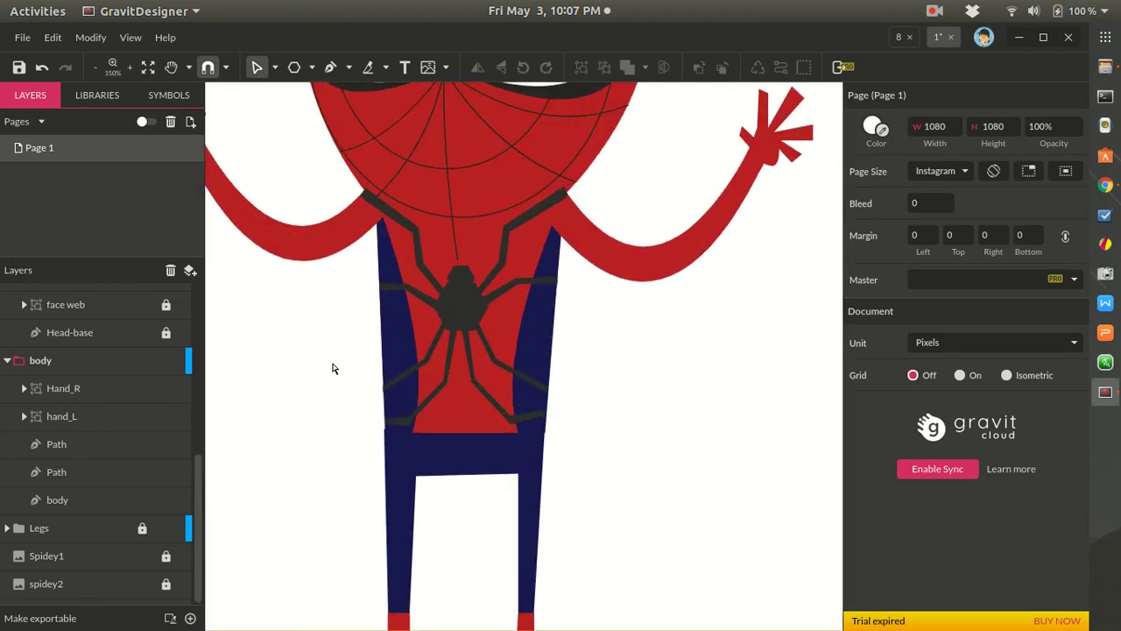
scroll(334, 368, down, 2)
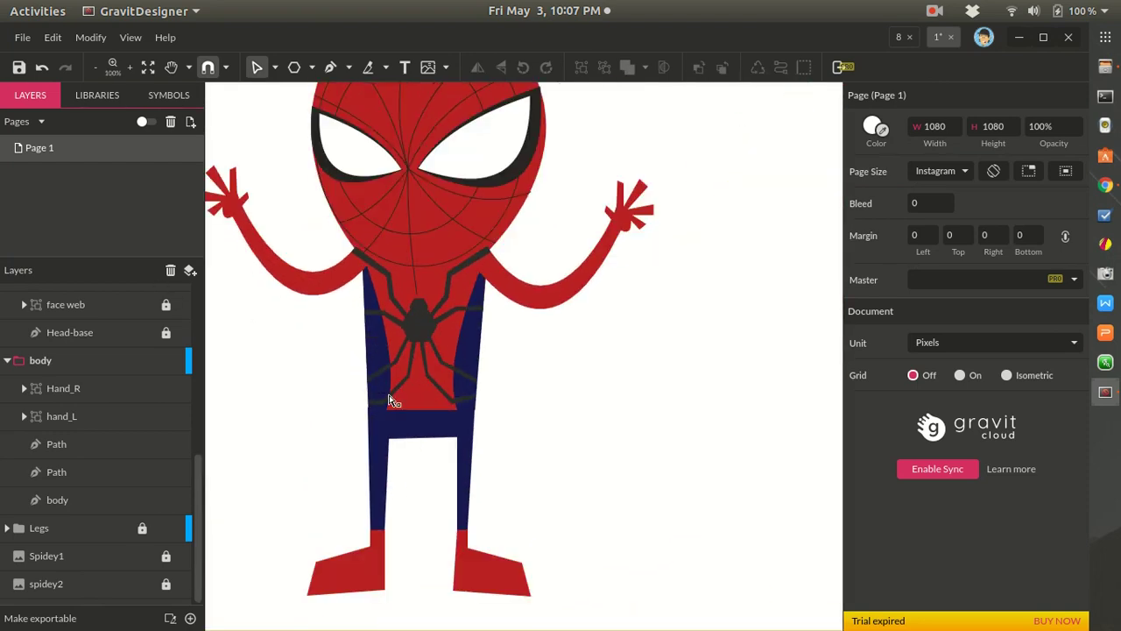
click(424, 332)
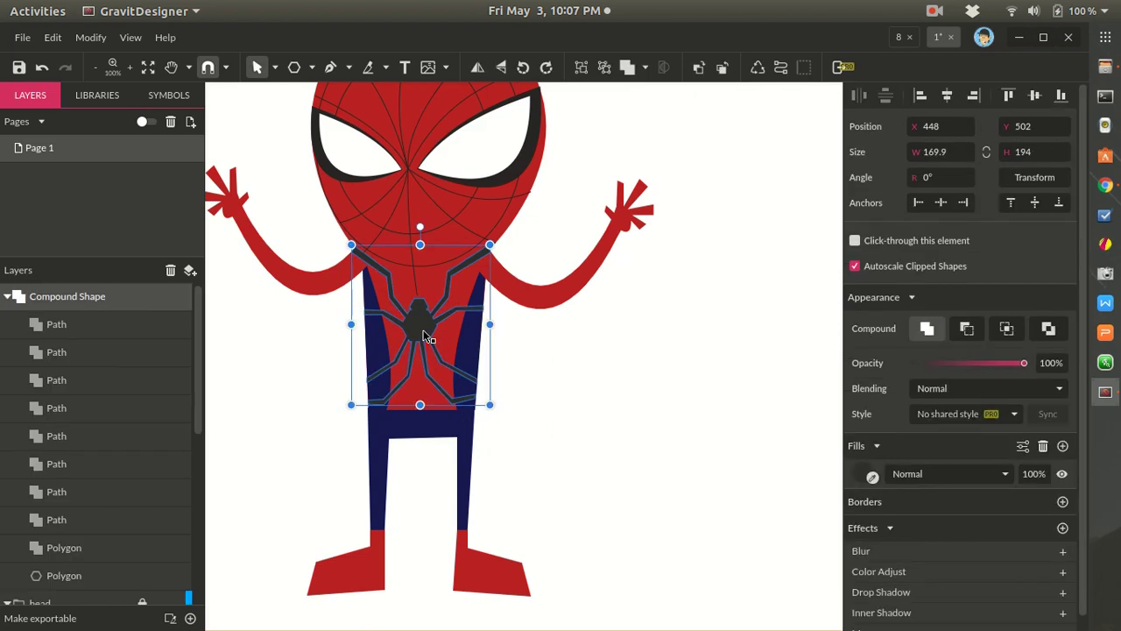
key(Delete)
click(426, 336)
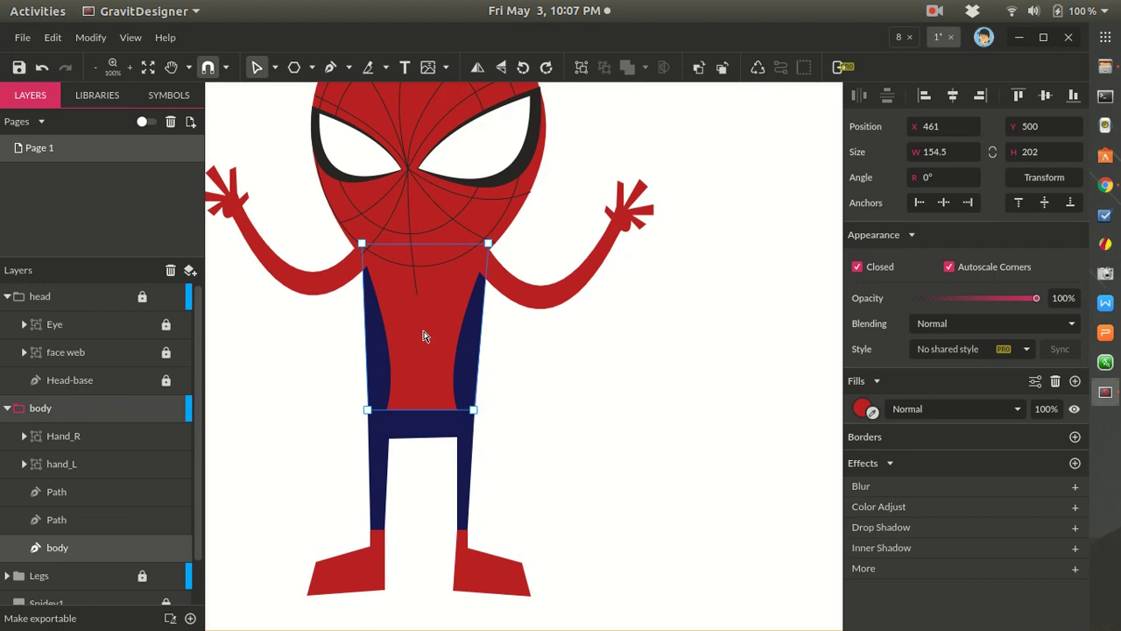
key(ctrl+z)
click(545, 359)
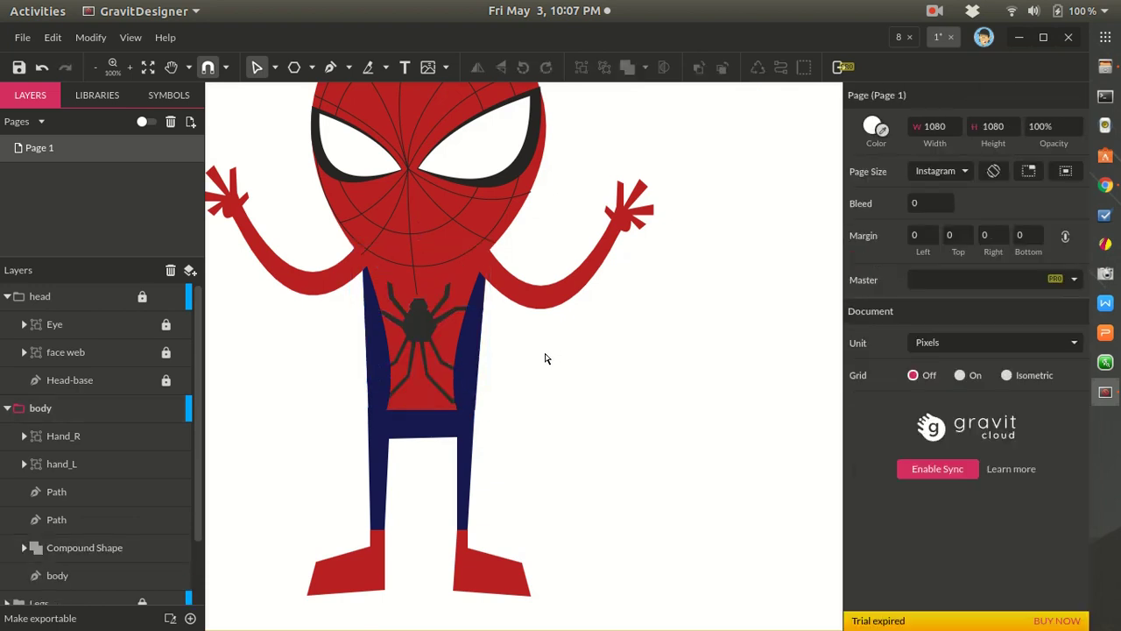
- Restack the spider emblem within the body layer so it sits above both navy side panels and below the arms
scroll(348, 394, up, 5)
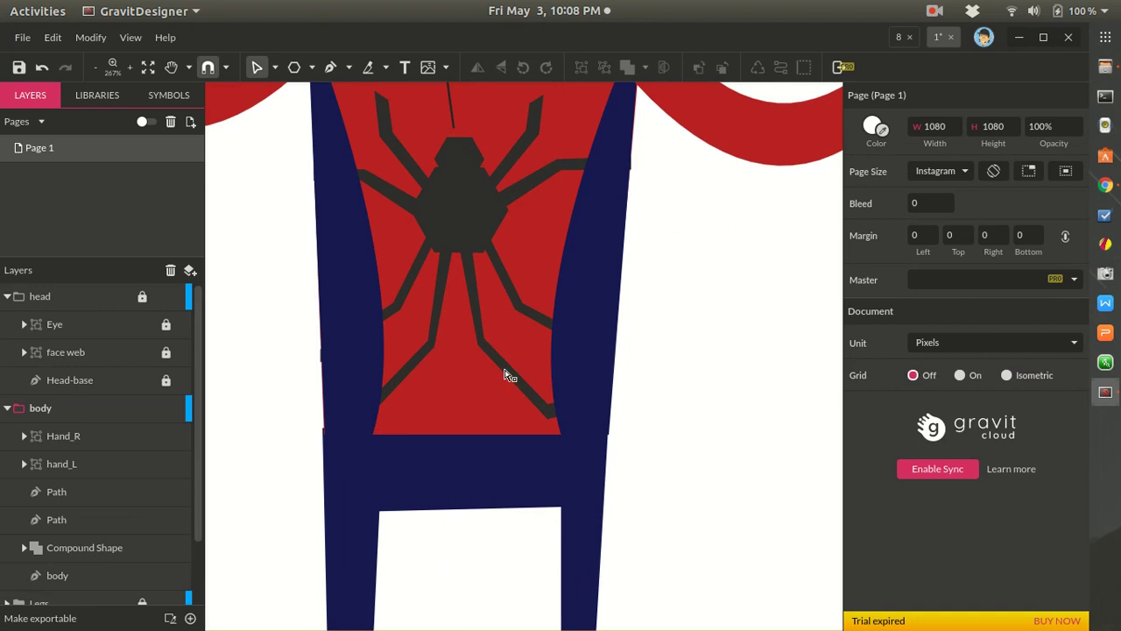
click(510, 376)
click(673, 378)
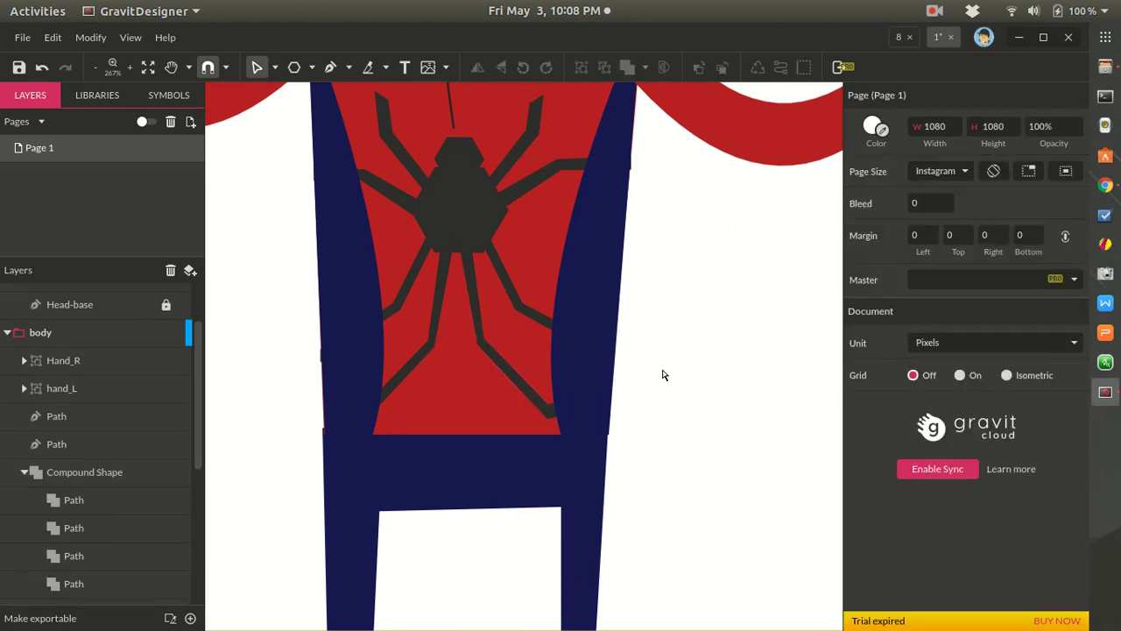
click(457, 239)
key(Delete)
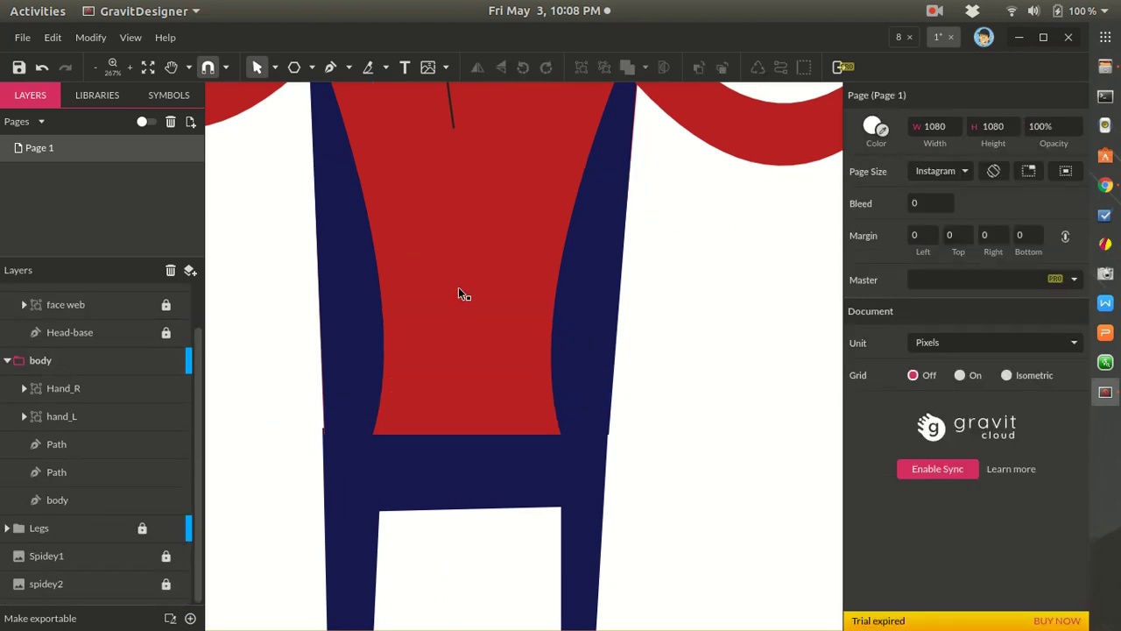
click(359, 306)
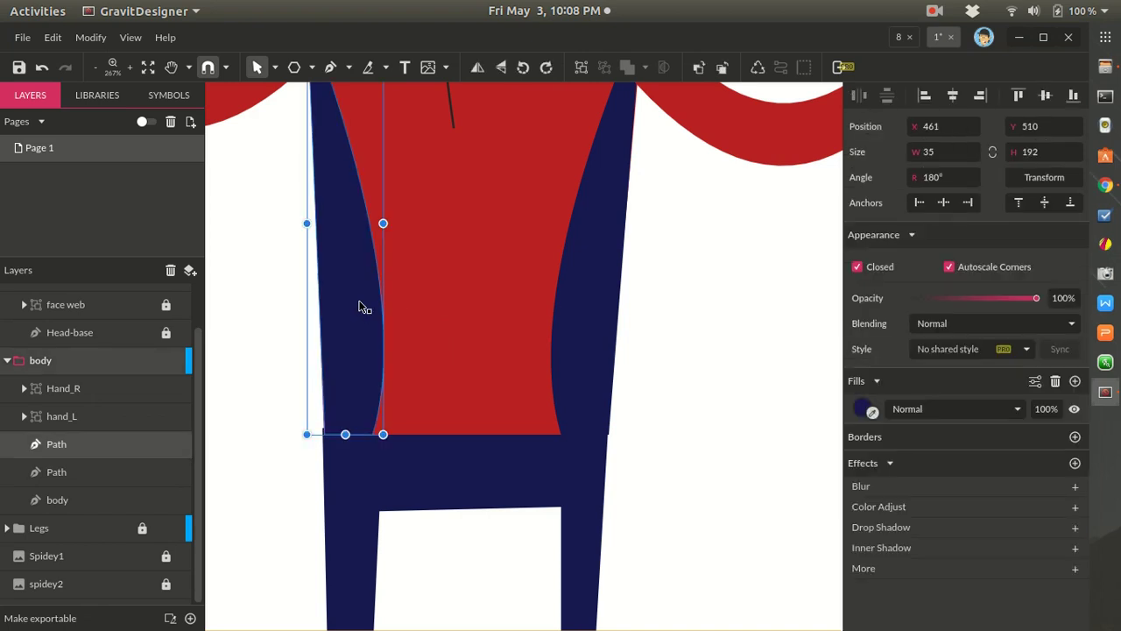
key(ctrl+z)
click(686, 357)
scroll(686, 357, down, 5)
scroll(667, 363, down, 4)
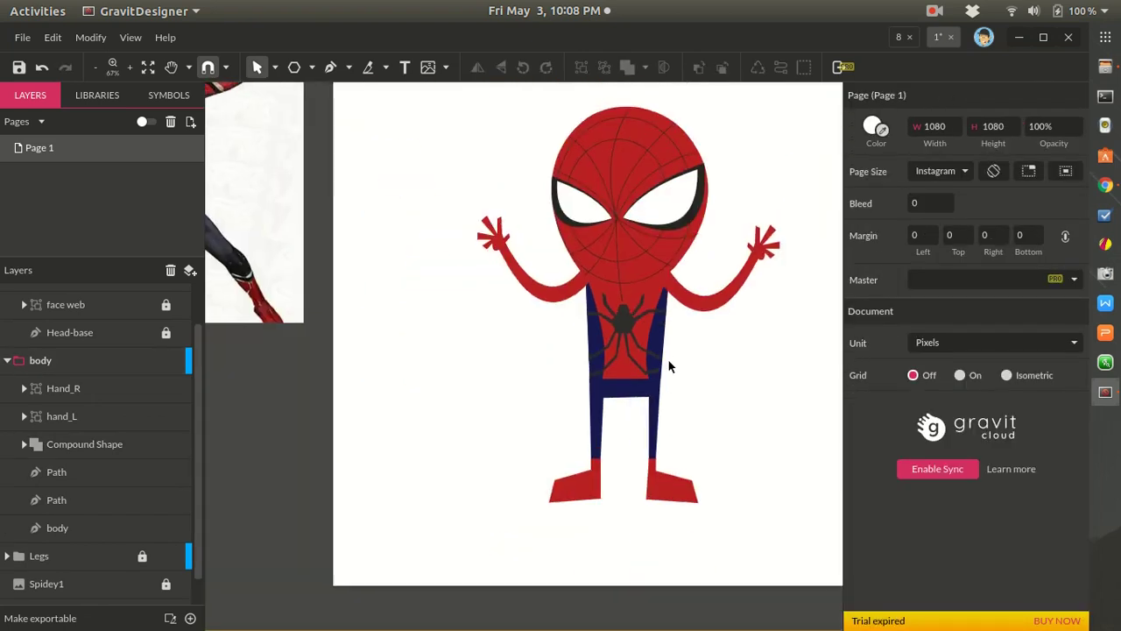
scroll(666, 372, up, 3)
scroll(666, 374, up, 2)
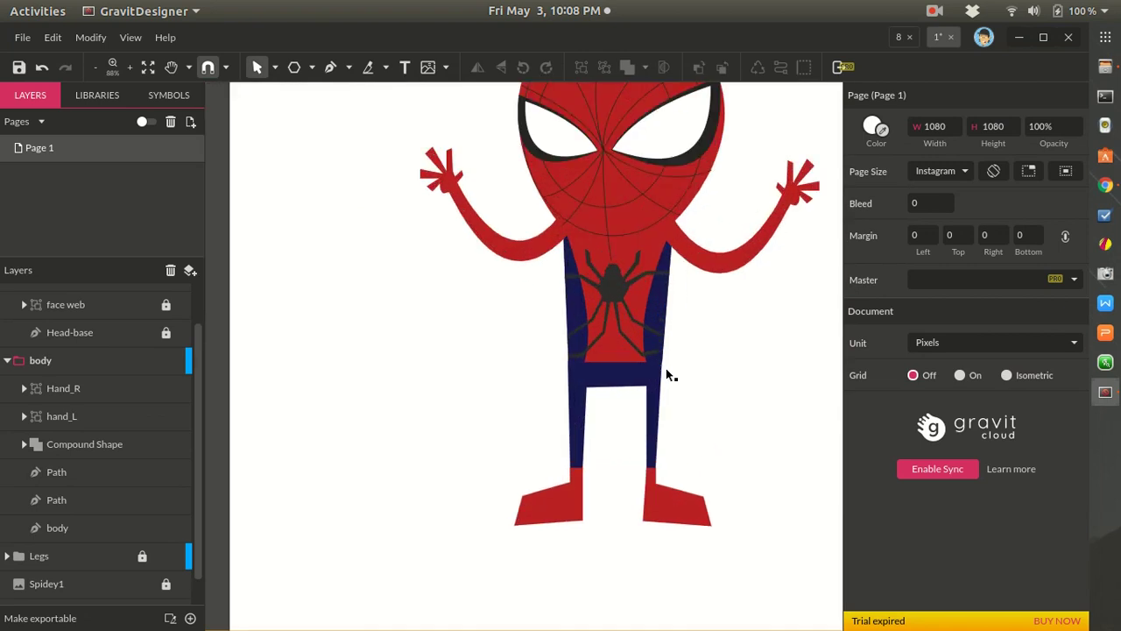
- Switch to Google Chrome and open the COLOURlovers website at colourlovers.com
key(super)
click(500, 496)
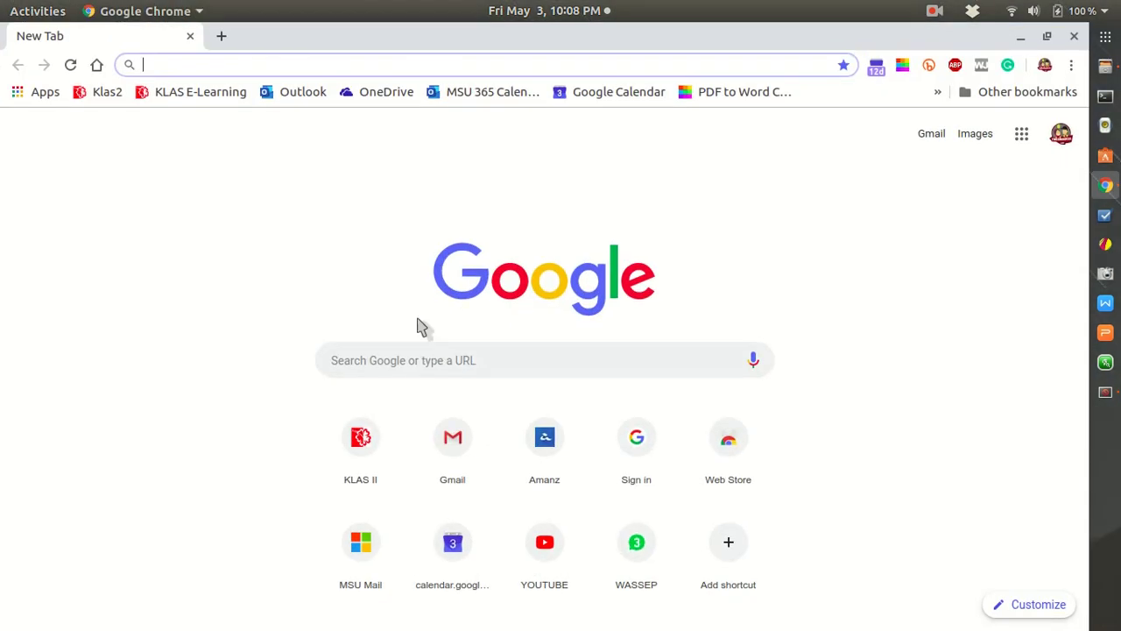
text(colo)
key(Return)
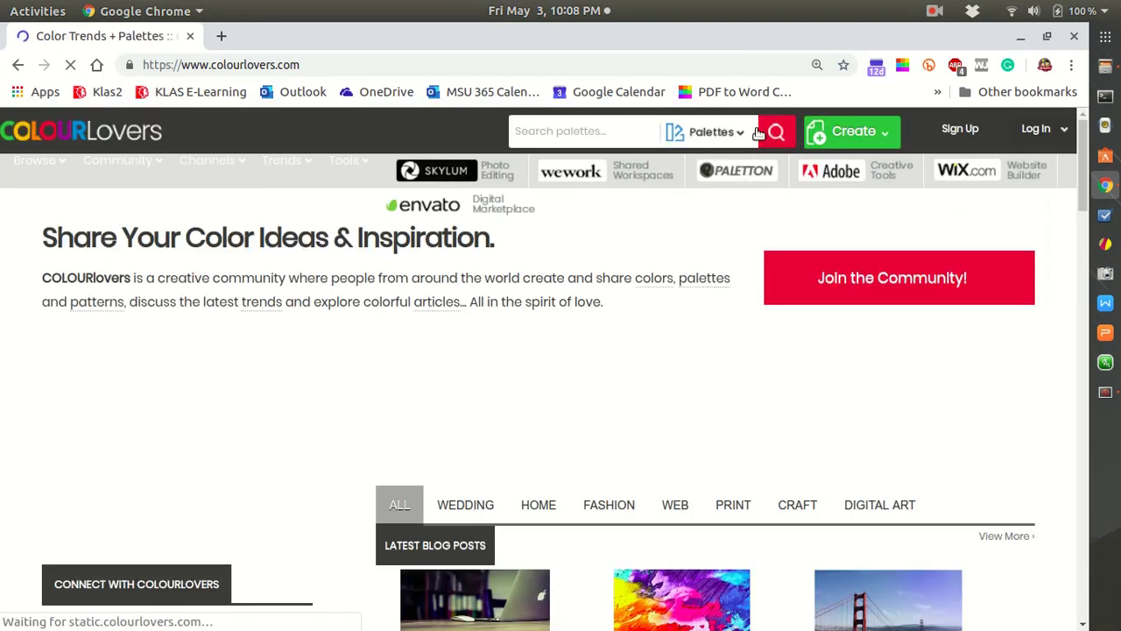
- Set the COLOURlovers search to colors and search for "spiderman blue"
click(742, 134)
click(719, 254)
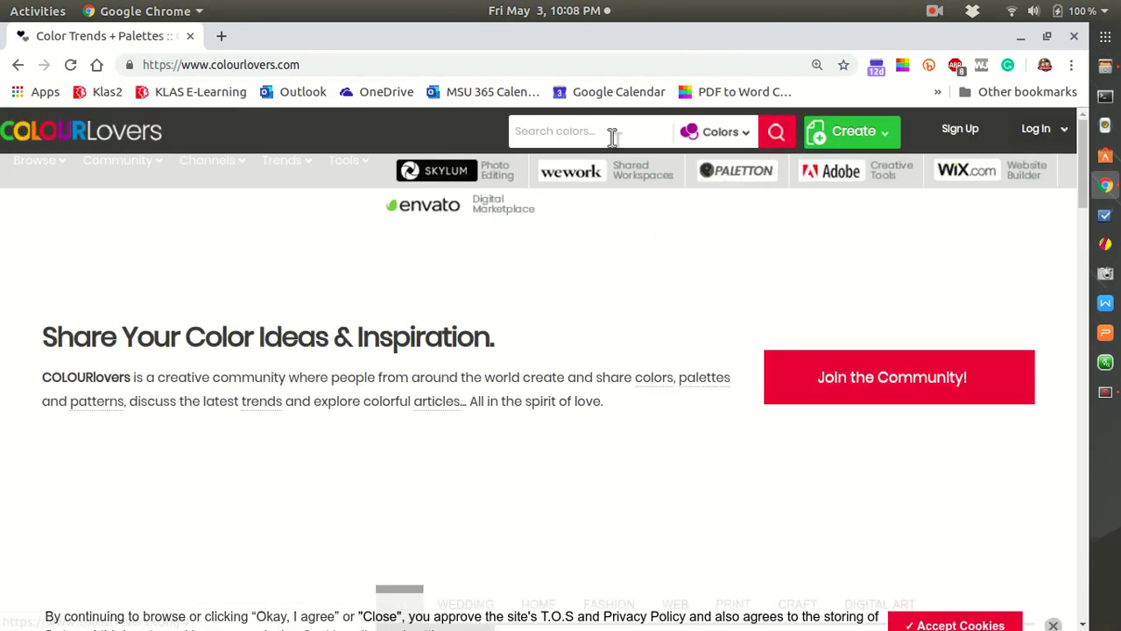
click(614, 140)
text(sider)
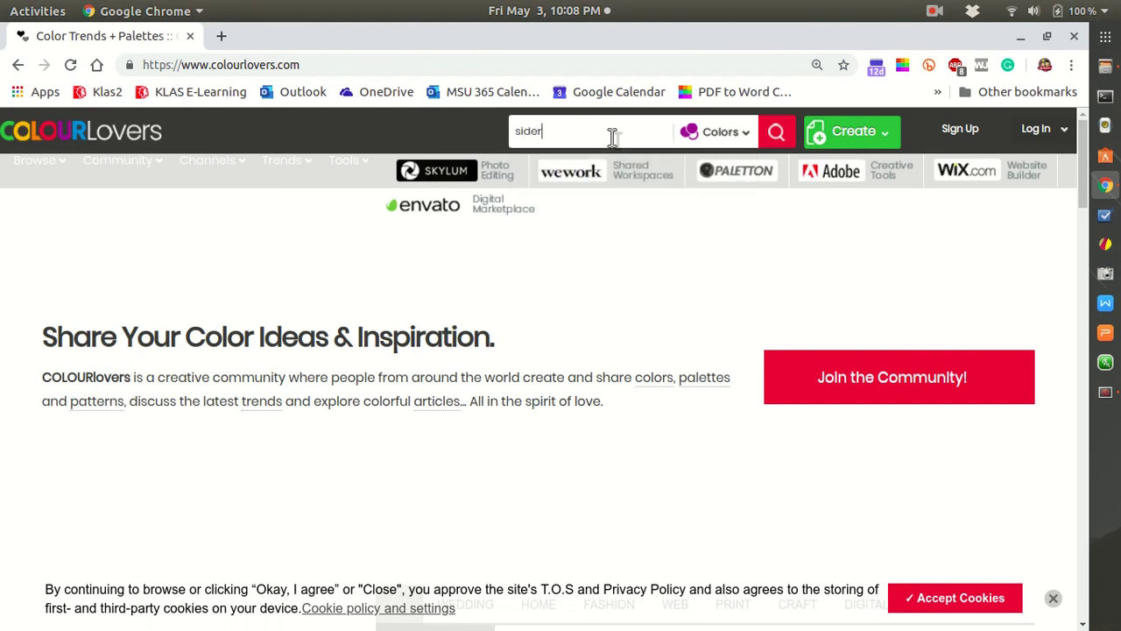
key(BackSpace)
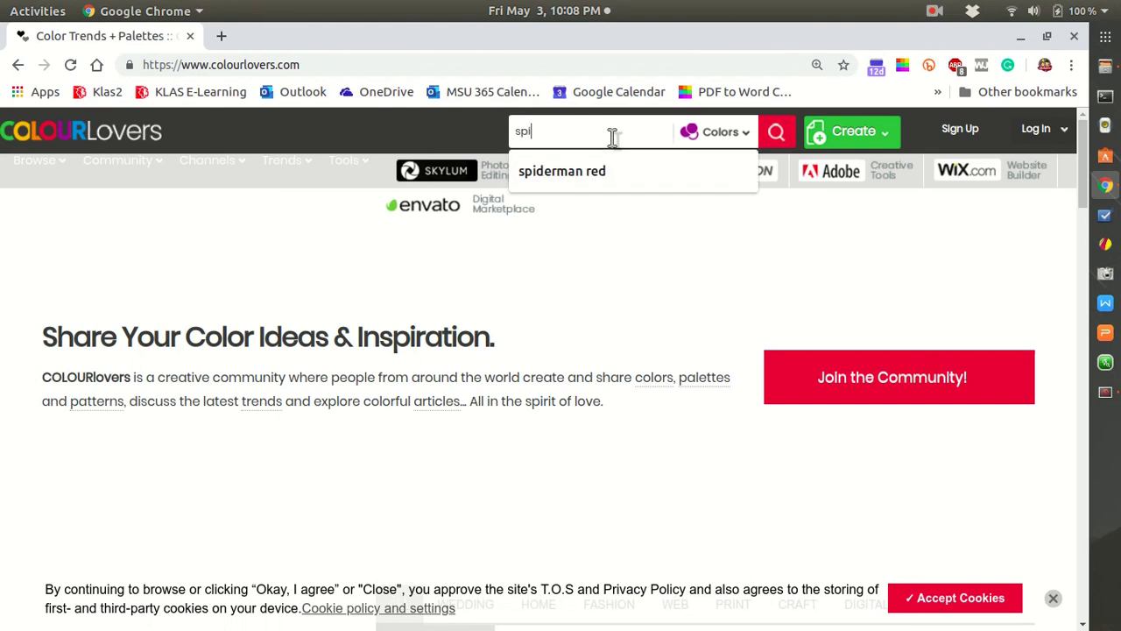
text(o)
key(BackSpace)
text(man blue)
key(Return)
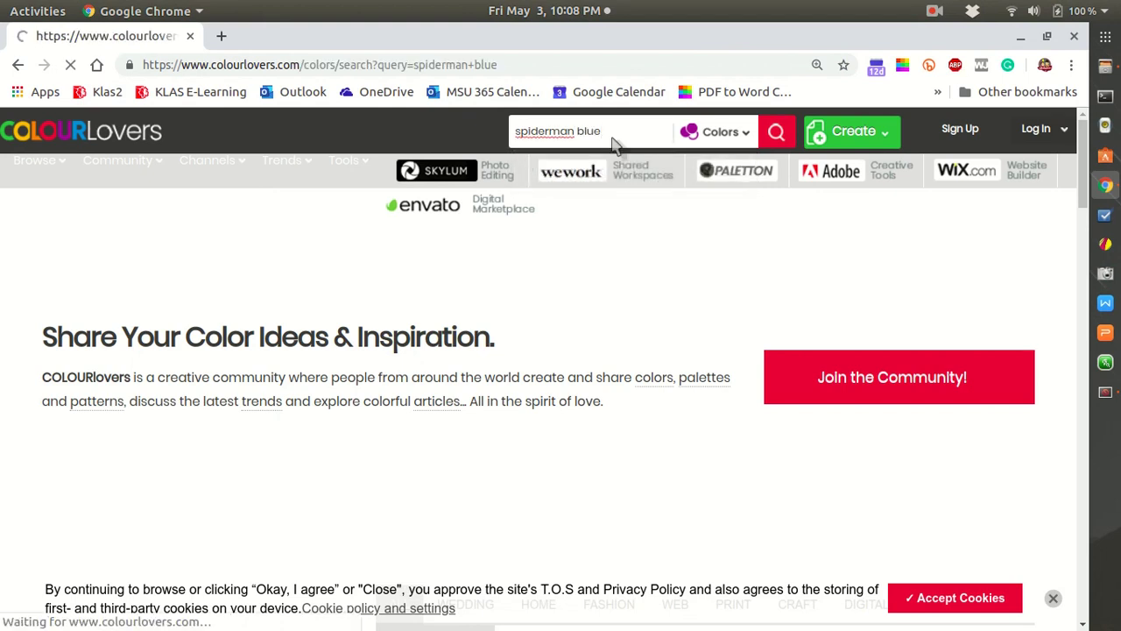
- Browse the "spiderman blue" results and copy the hex code 2D5A83 of the muted blue swatch
scroll(710, 365, down, 7)
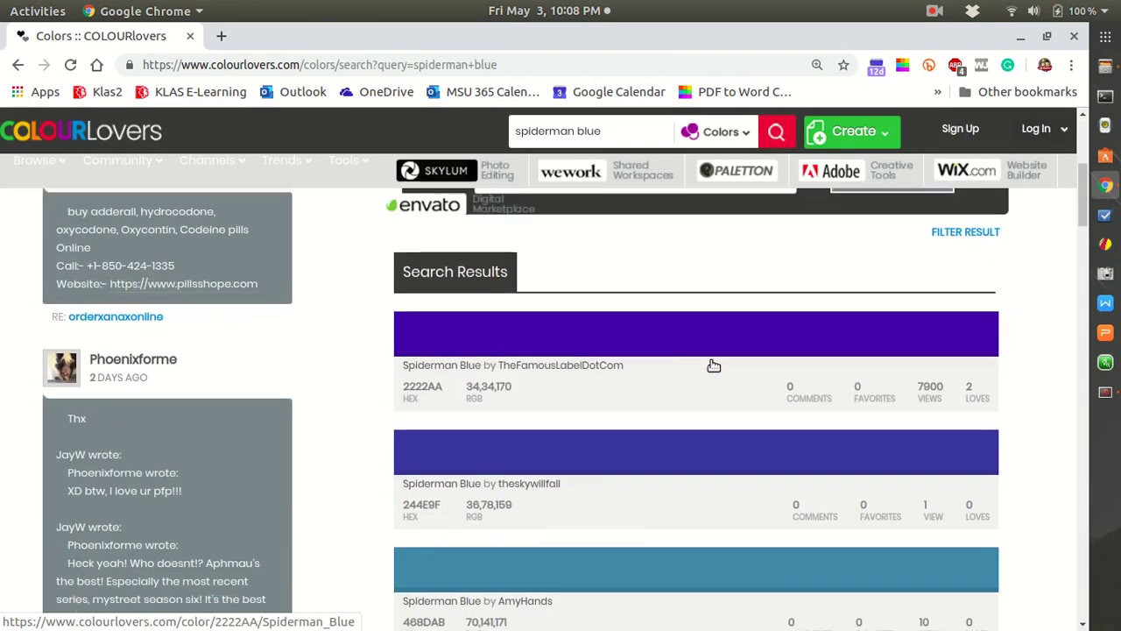
scroll(711, 368, down, 8)
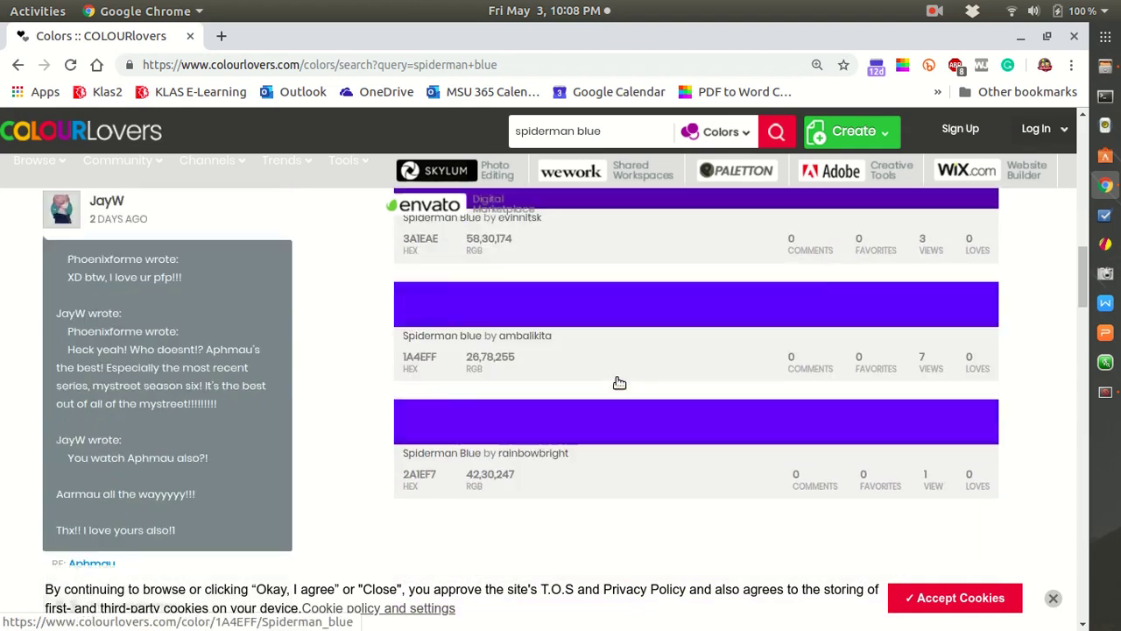
scroll(618, 381, up, 6)
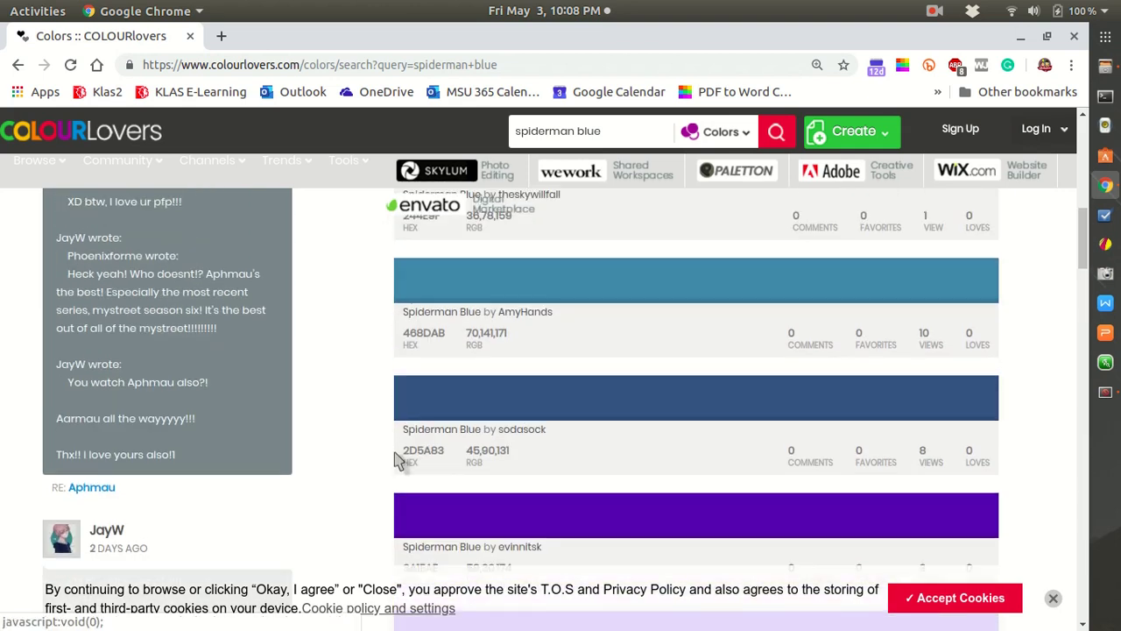
double_click(408, 451)
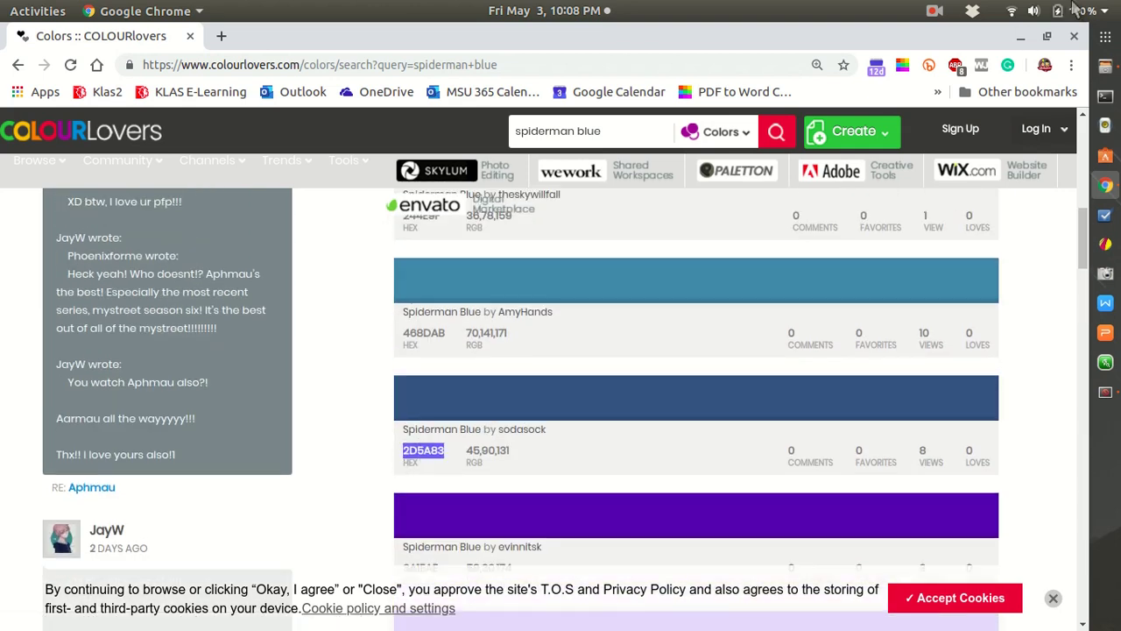
- Switch to Gravit Designer and try #2D5A83 as the fill of the torso's right side panel
key(super)
click(736, 293)
scroll(758, 368, up, 1)
click(616, 265)
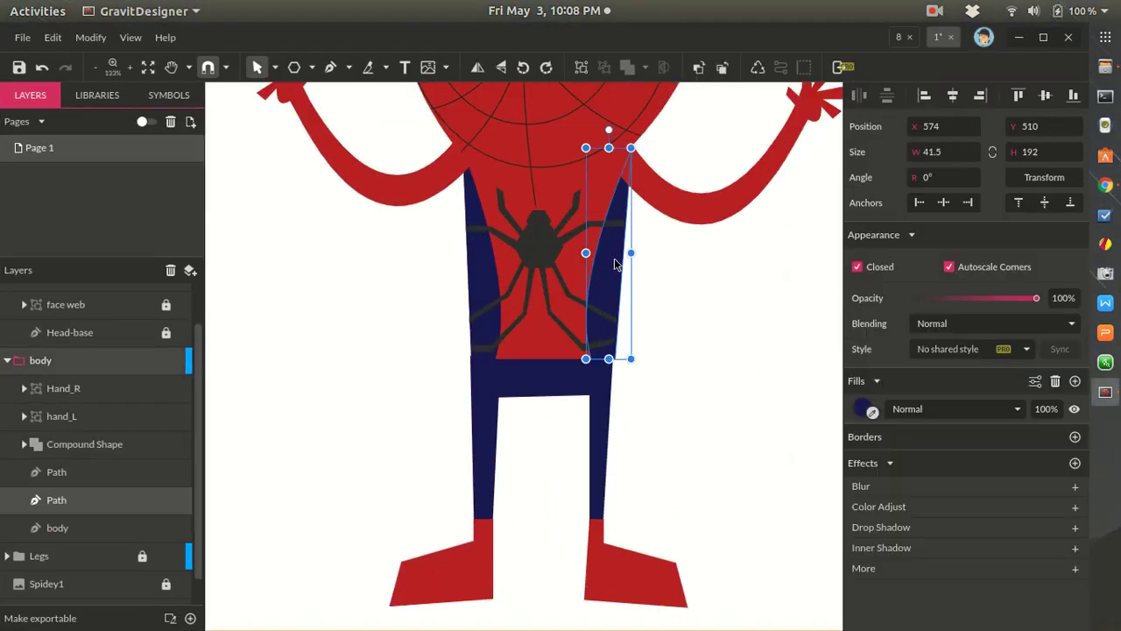
click(863, 409)
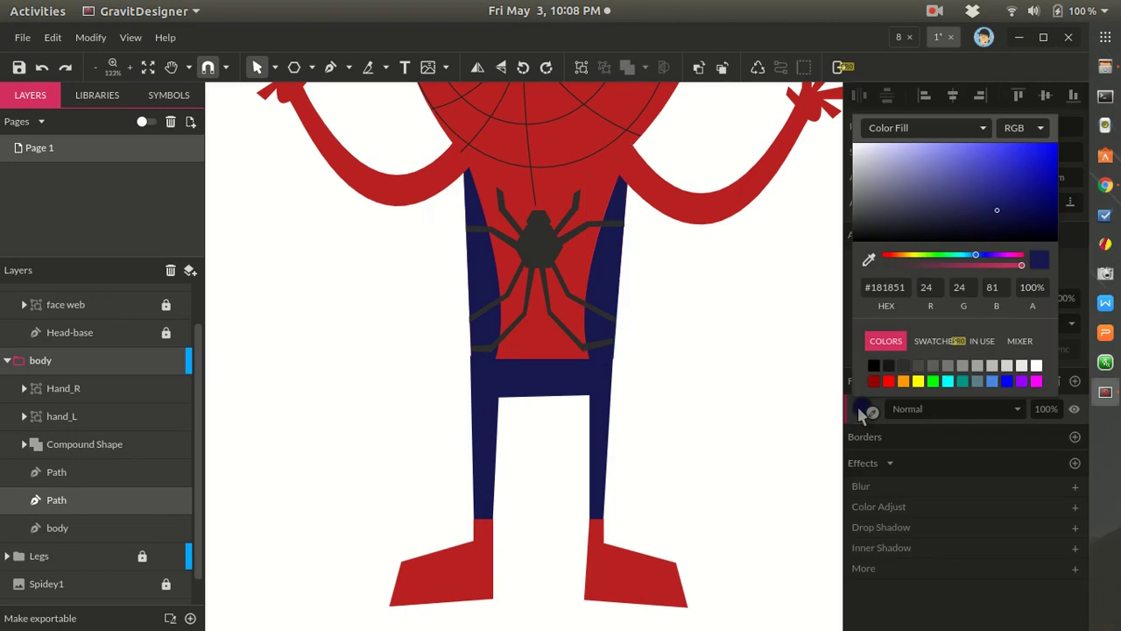
click(887, 287)
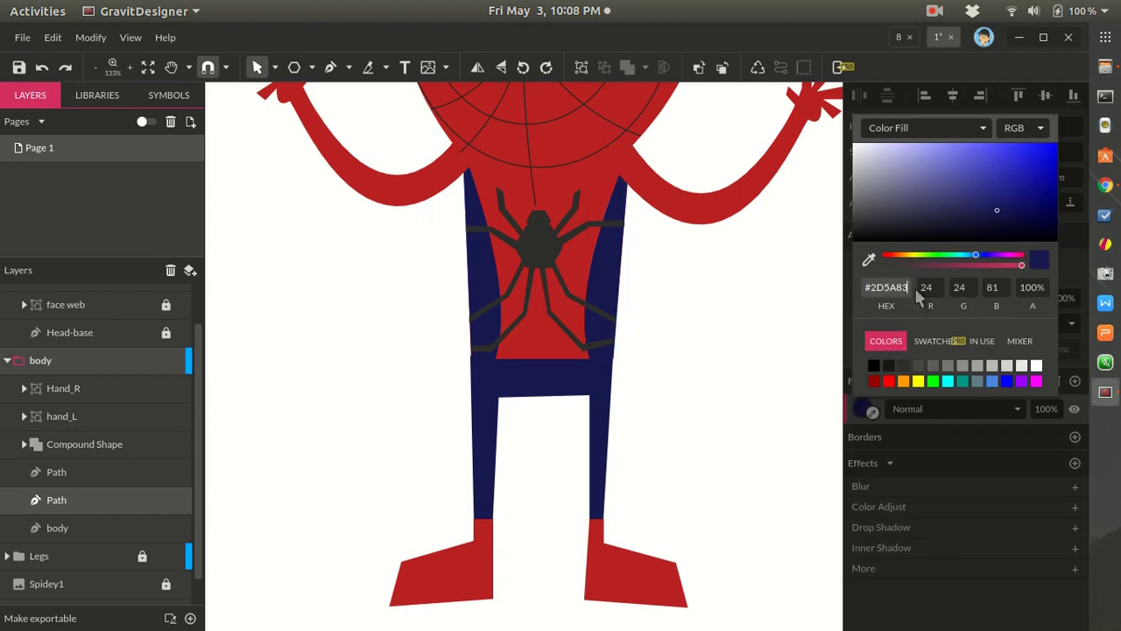
key(Return)
click(736, 350)
scroll(736, 350, down, 5)
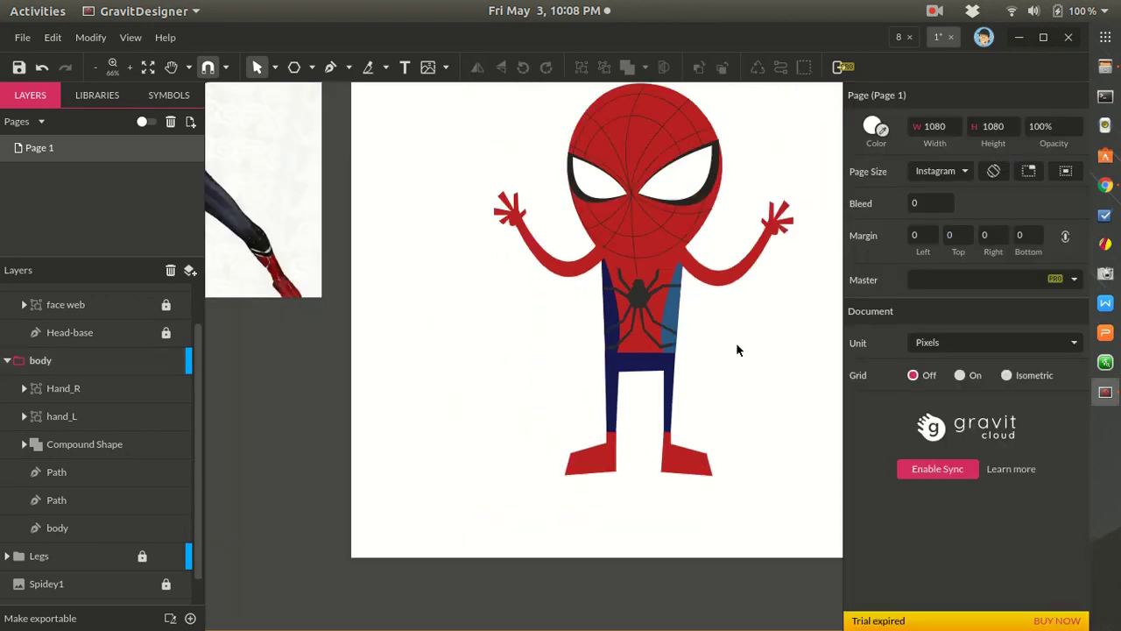
scroll(737, 347, up, 2)
scroll(738, 350, up, 2)
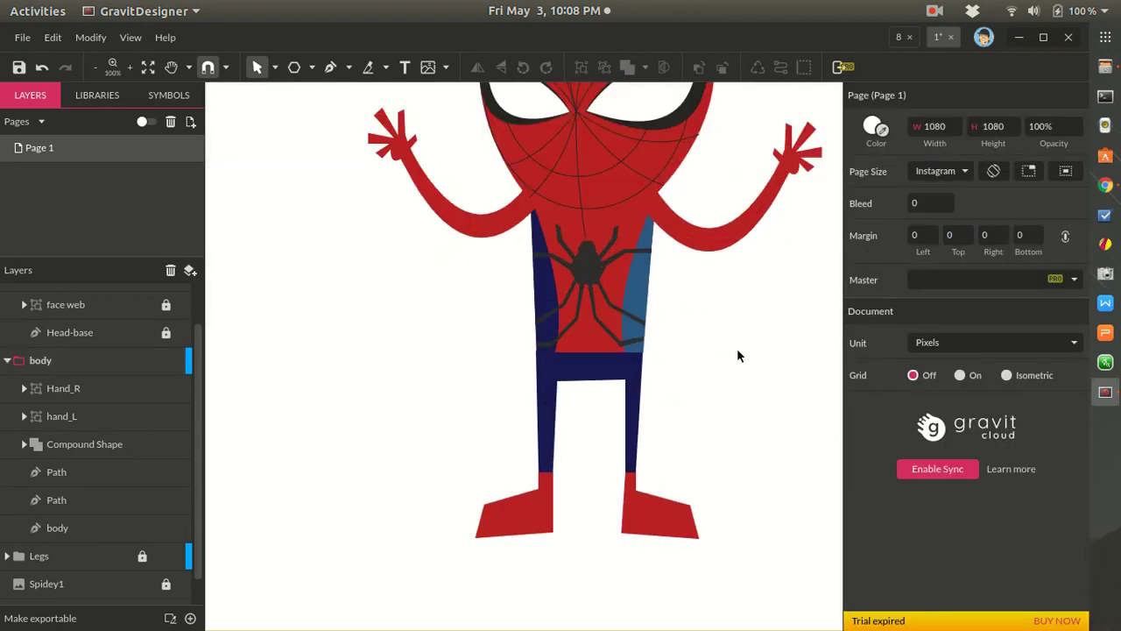
- Undo the right side panel's last fill and try the dark suit colour sampled from the reference photo's leg instead
click(681, 316)
scroll(681, 316, down, 2)
click(873, 411)
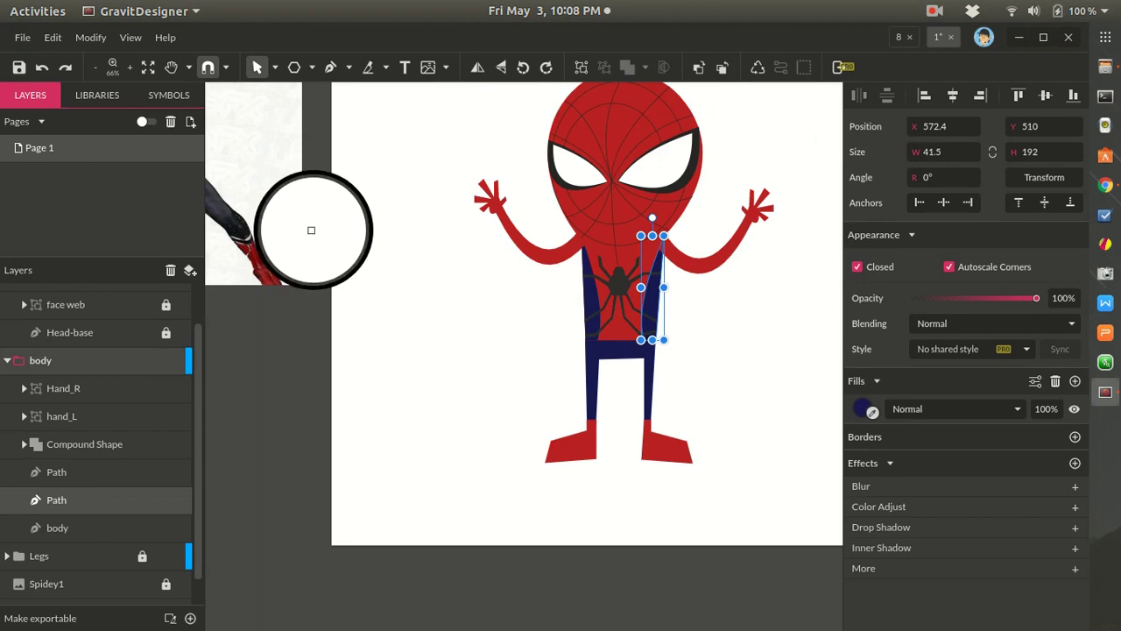
click(224, 218)
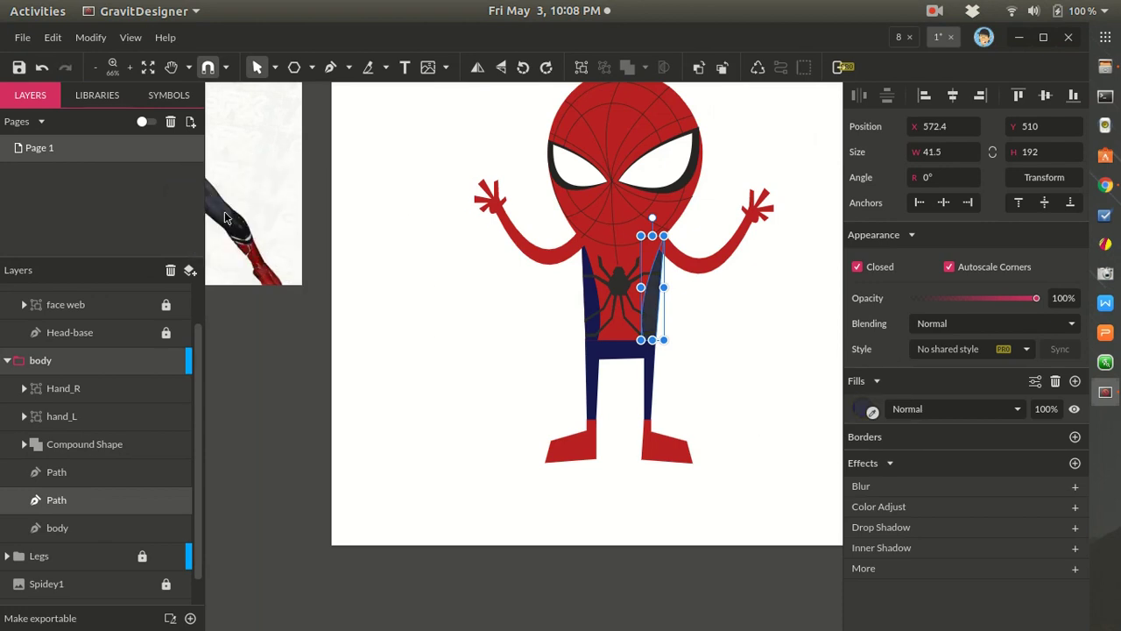
click(715, 359)
scroll(714, 359, down, 2)
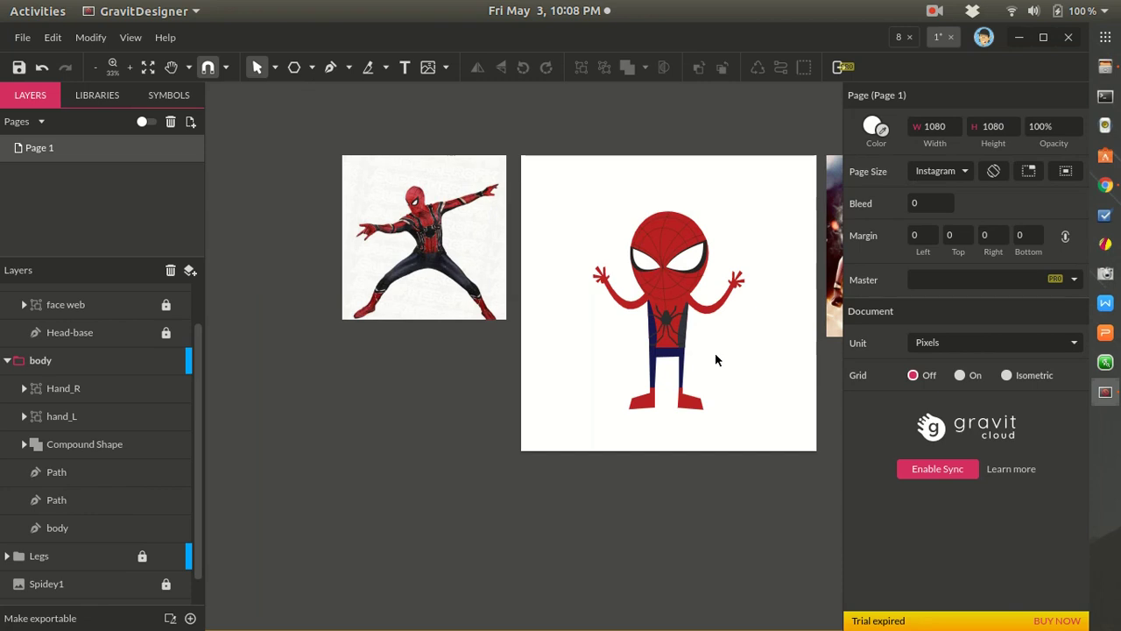
- Undo the sampled fill and darken the right side panel's navy fill to #171742
click(720, 354)
scroll(720, 354, up, 1)
scroll(720, 354, up, 3)
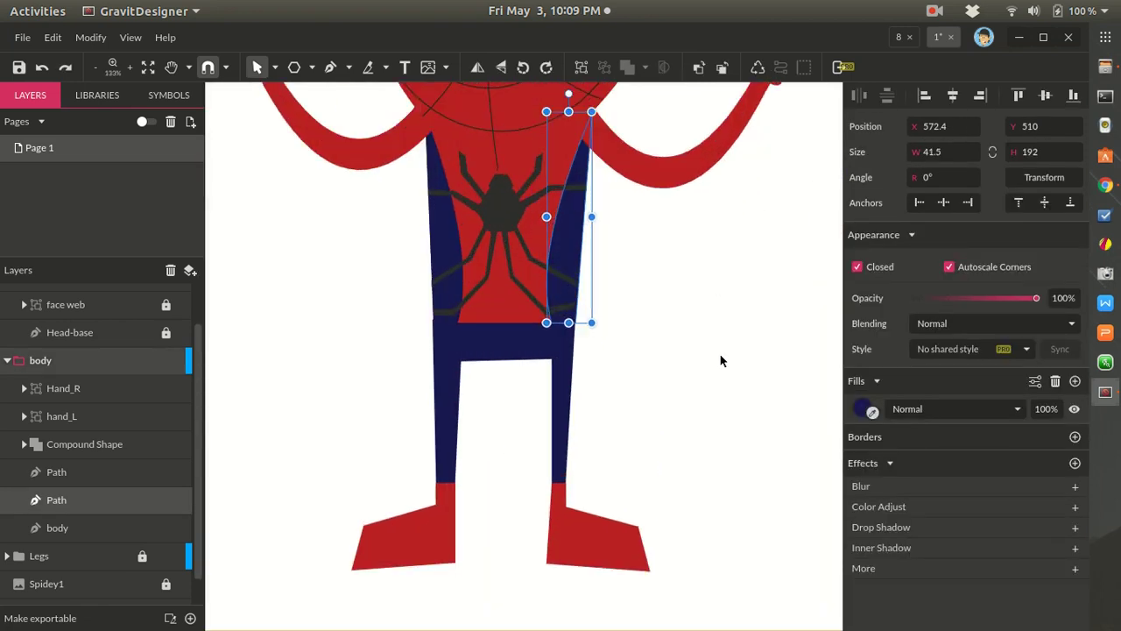
scroll(720, 368, up, 5)
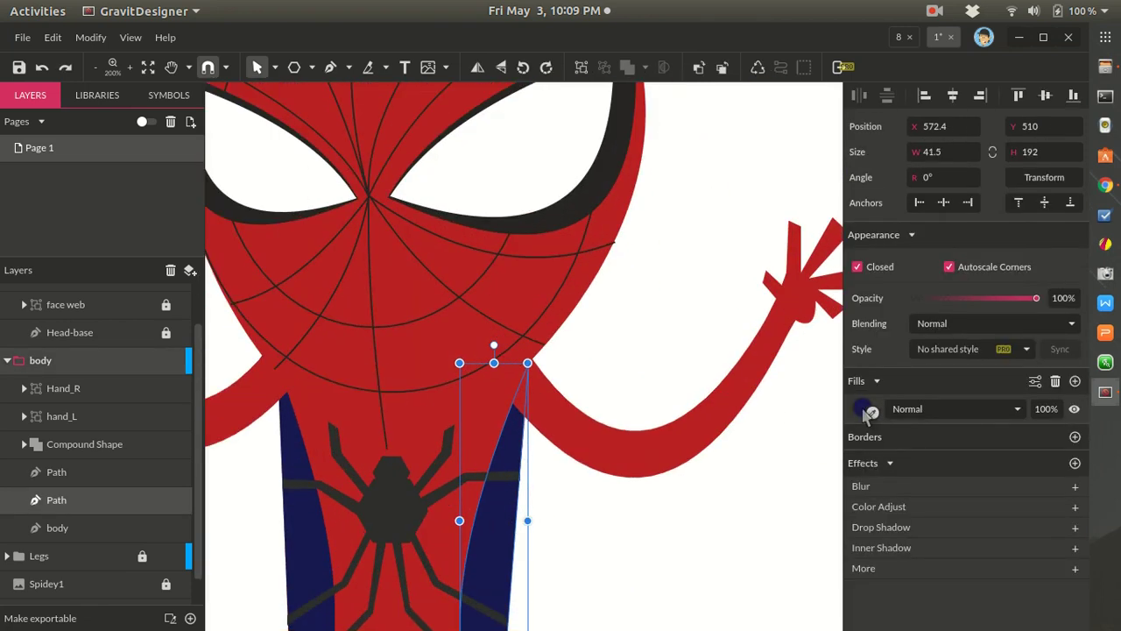
click(863, 409)
drag(997, 211, 984, 216)
- Switch back to Google Chrome and search the COLOURlovers colors for "dark blue"
key(super)
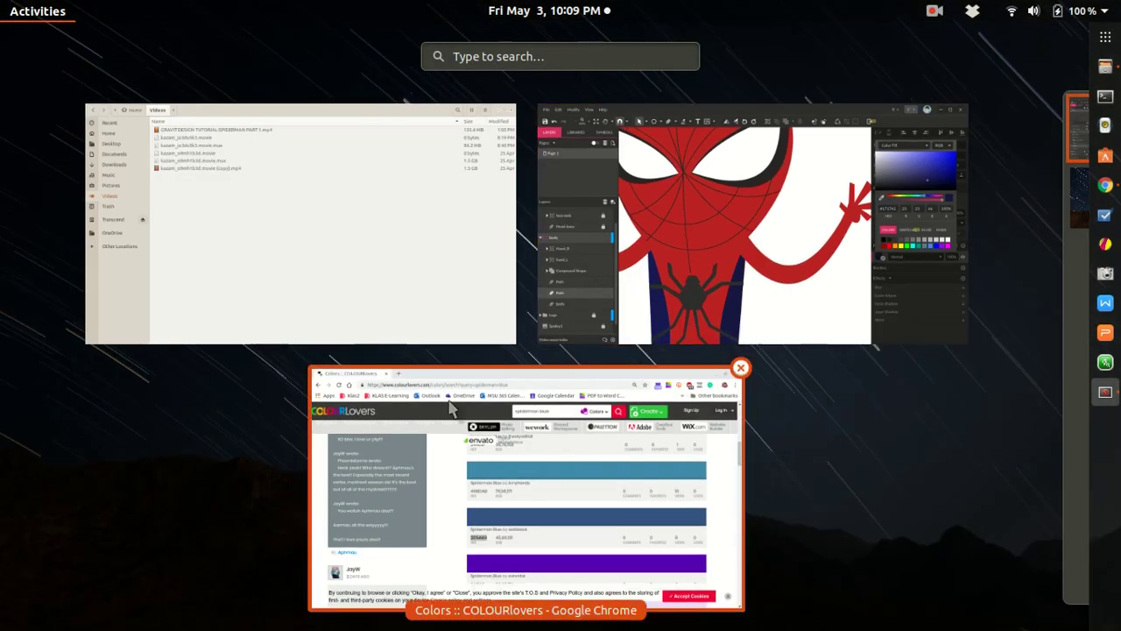
click(493, 388)
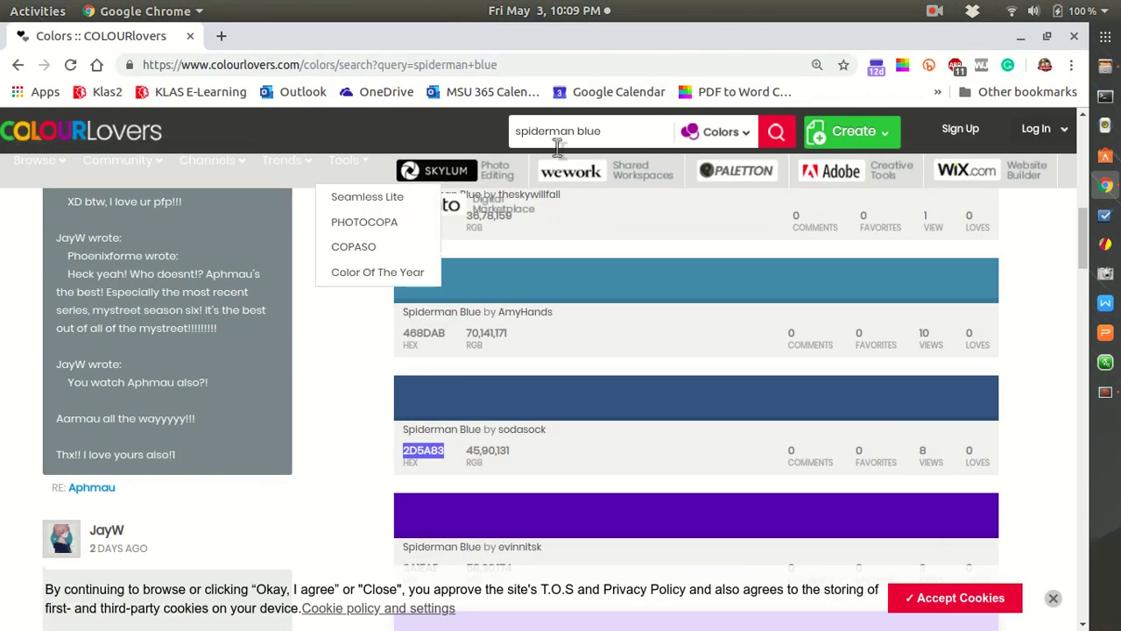
drag(608, 131, 344, 135)
text(dark)
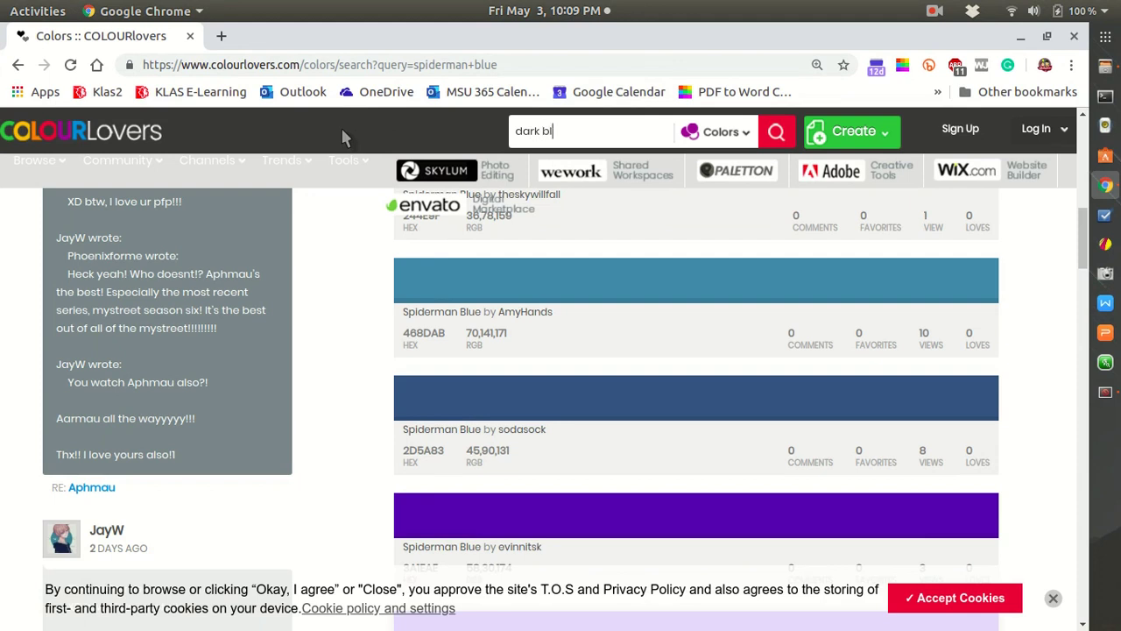
key(Return)
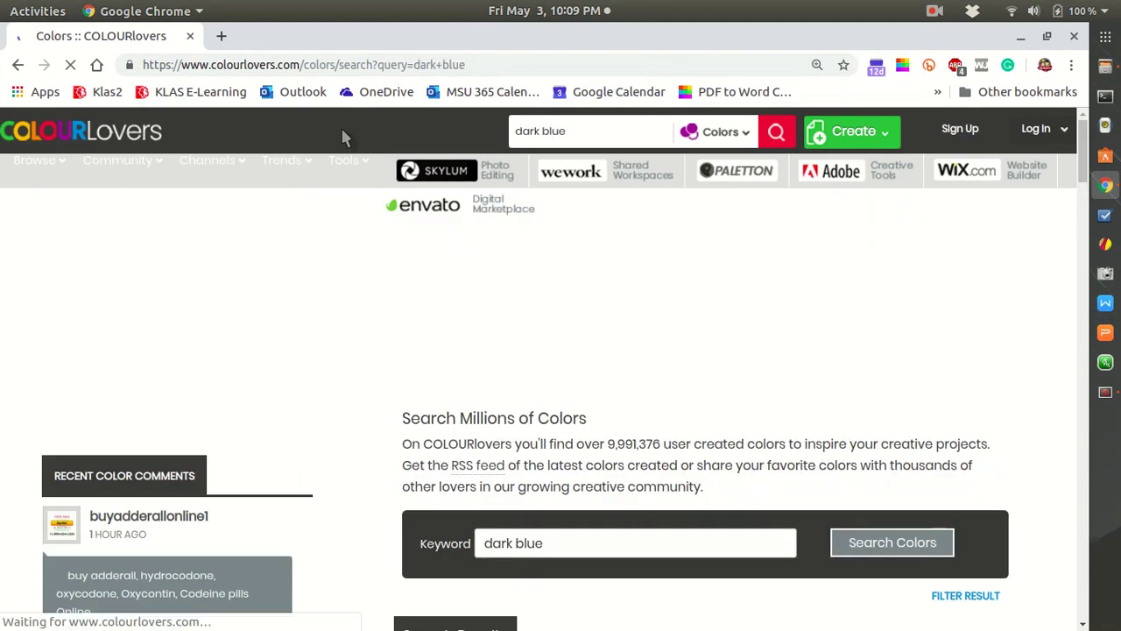
- Find the Dark Moon swatch in the results and copy its hex code 083769
scroll(708, 435, down, 12)
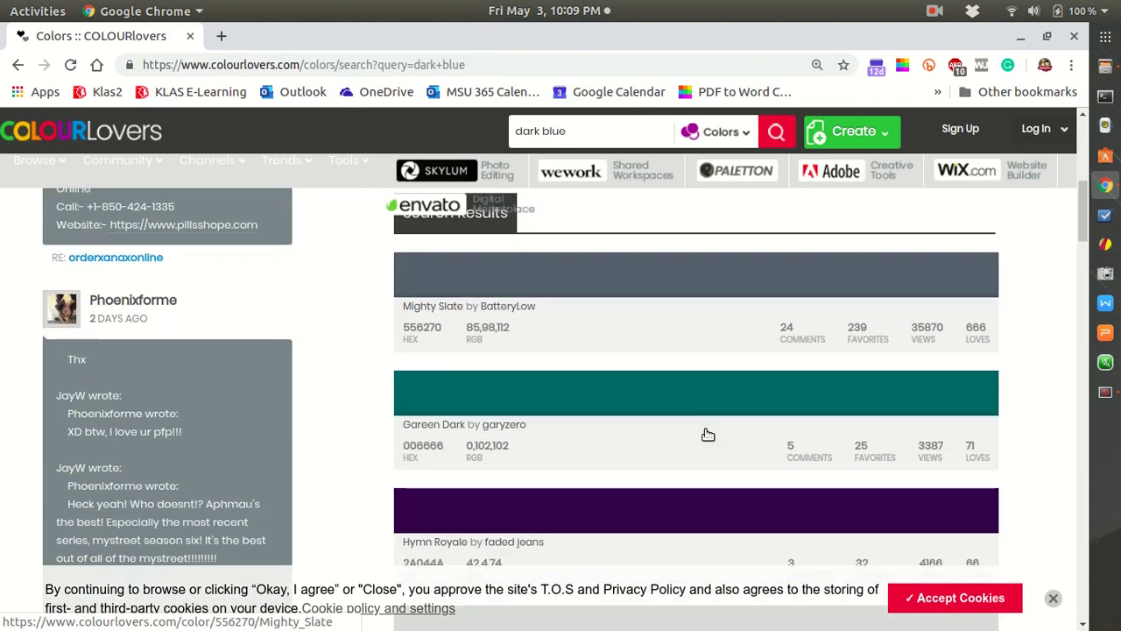
scroll(708, 434, down, 10)
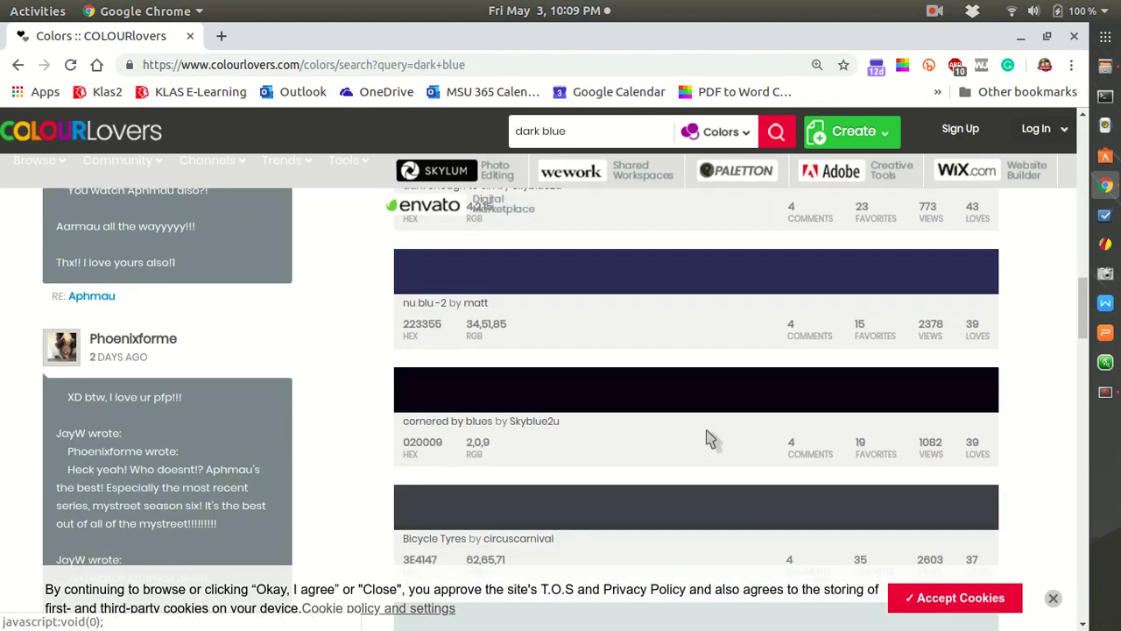
scroll(708, 435, down, 7)
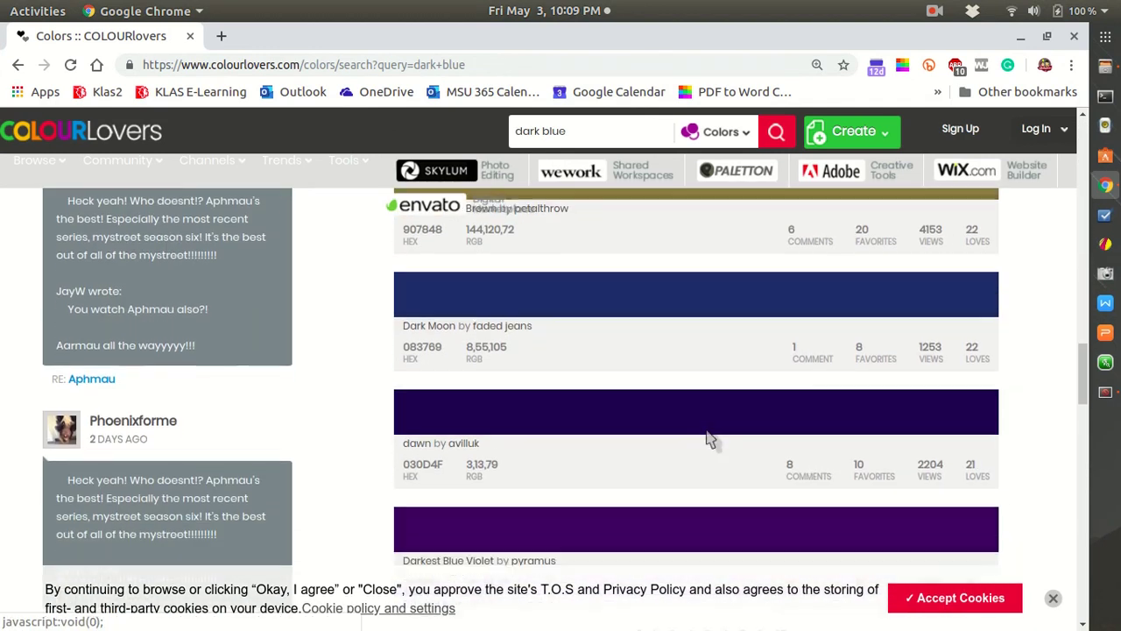
double_click(424, 347)
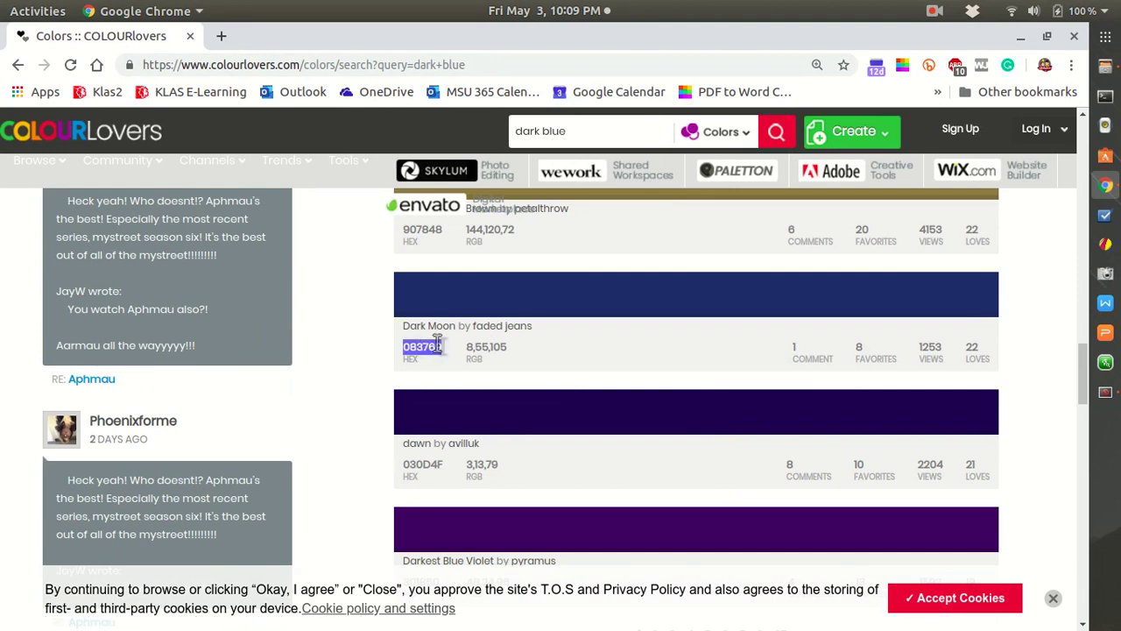
- Return to Gravit Designer and set the fill of the torso's right side panel to #083769
click(1021, 36)
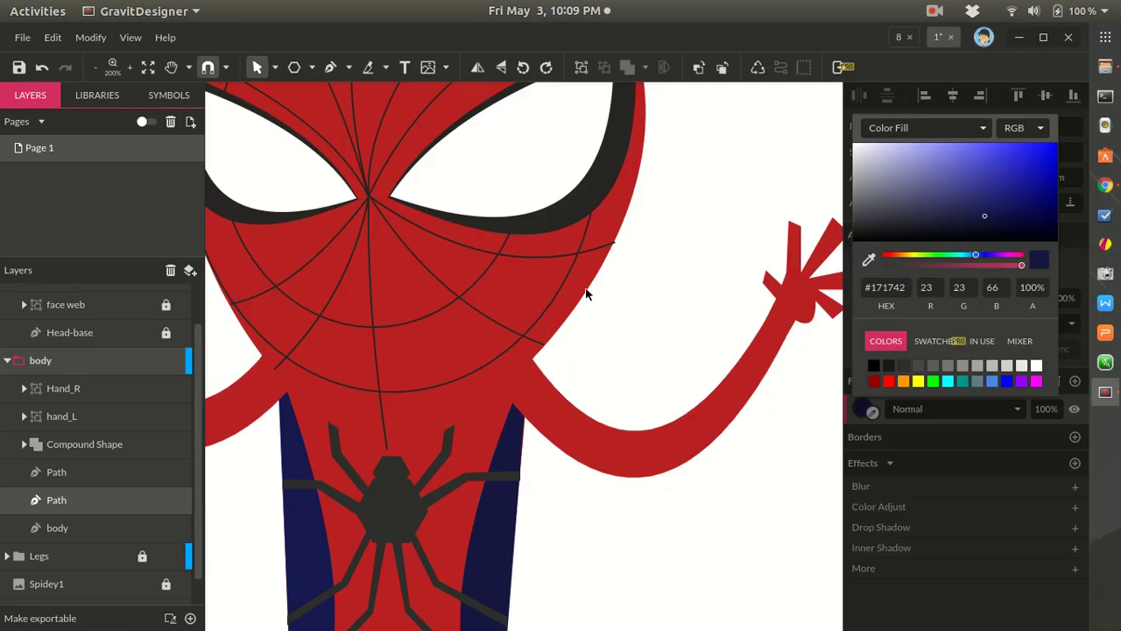
click(513, 462)
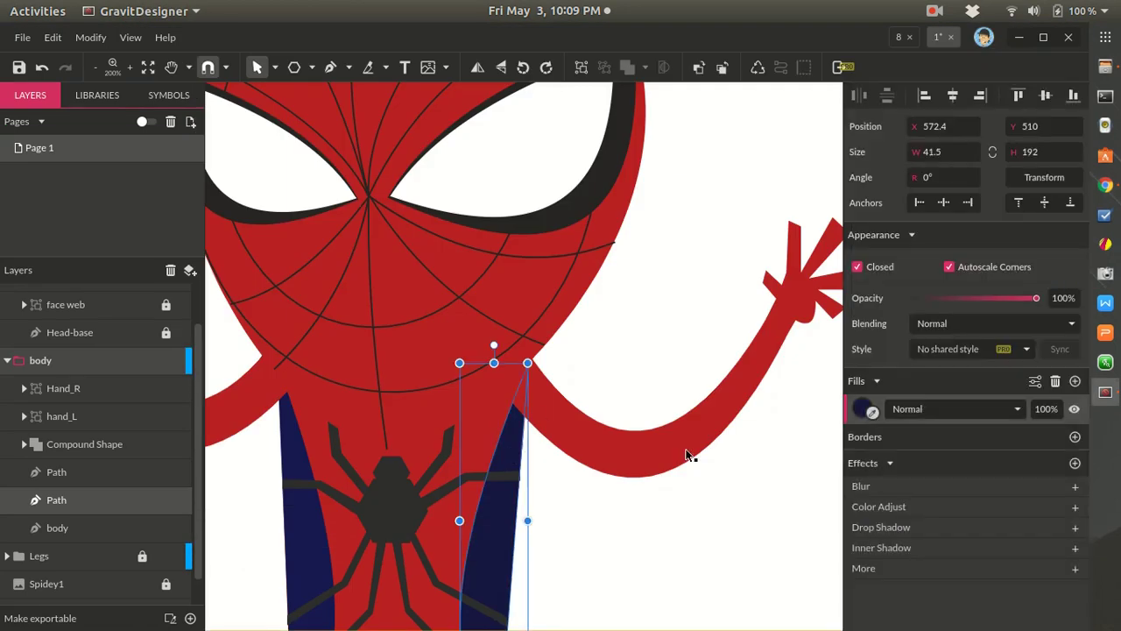
click(864, 409)
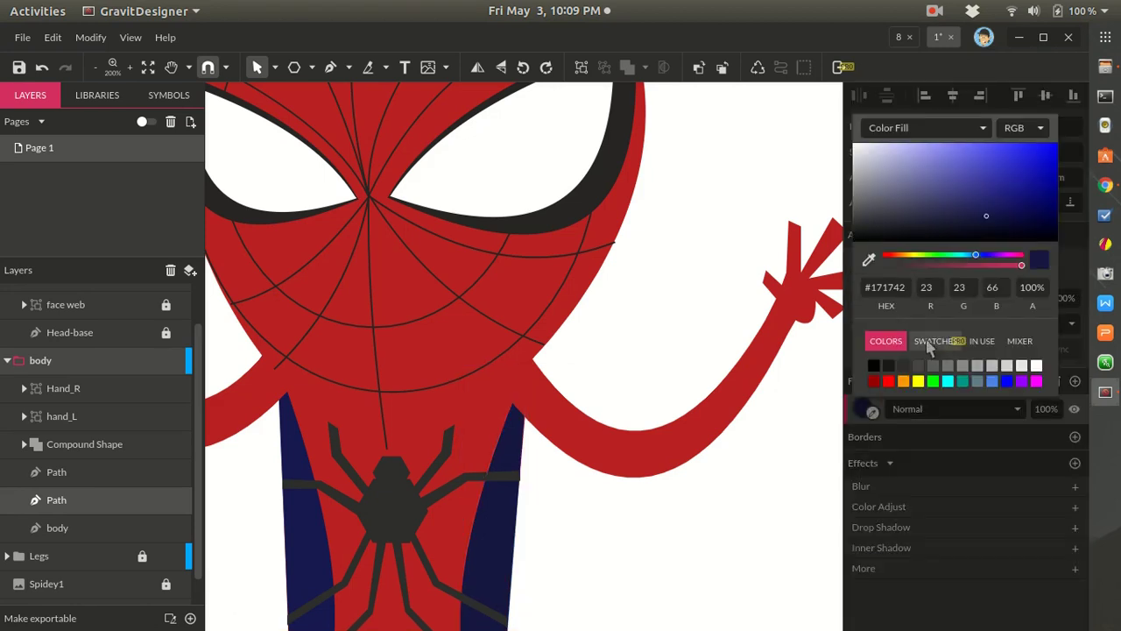
click(906, 292)
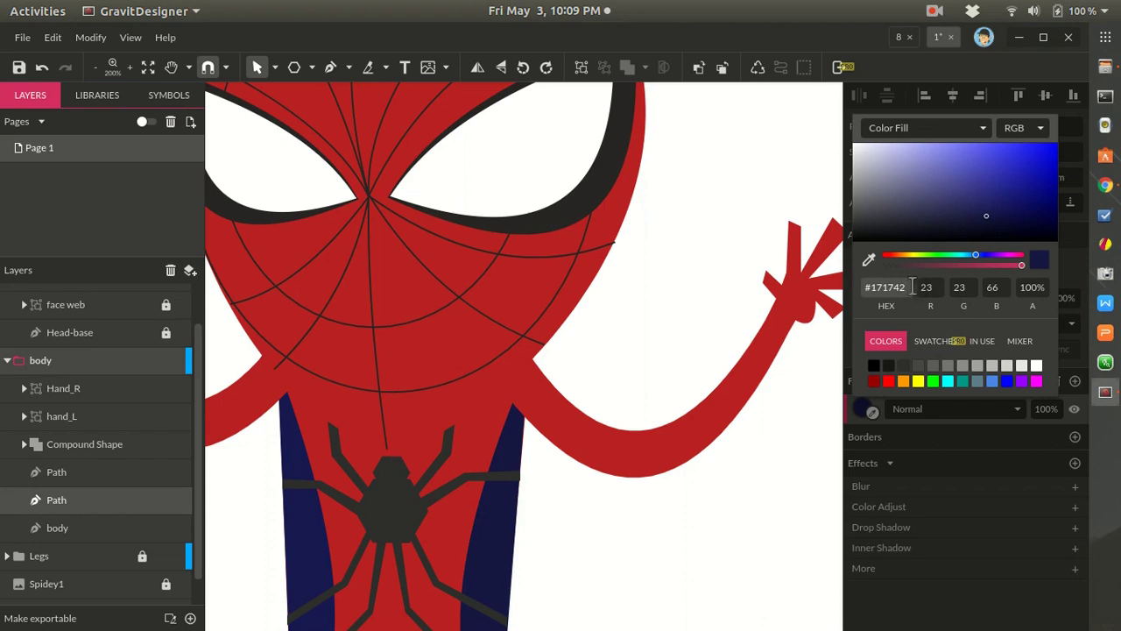
drag(916, 292, 861, 288)
text(#083769)
key(Return)
click(627, 358)
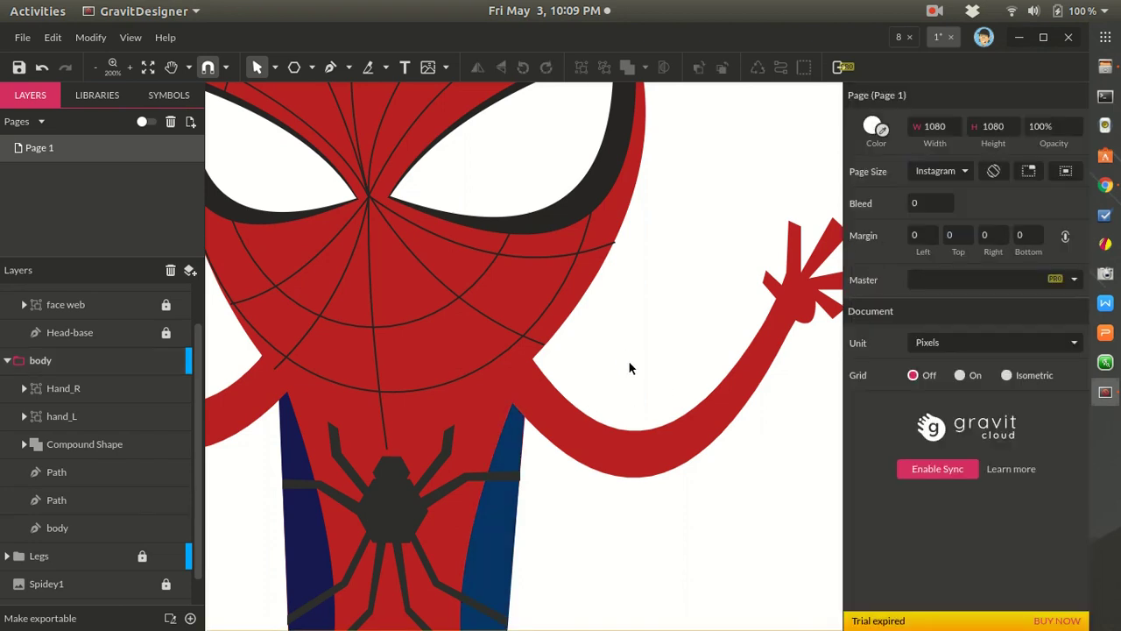
scroll(625, 388, down, 3)
scroll(622, 392, up, 2)
scroll(592, 437, up, 2)
- Recolour the torso's left side panel by sampling the right side panel's blue with the fill eyedropper
click(567, 456)
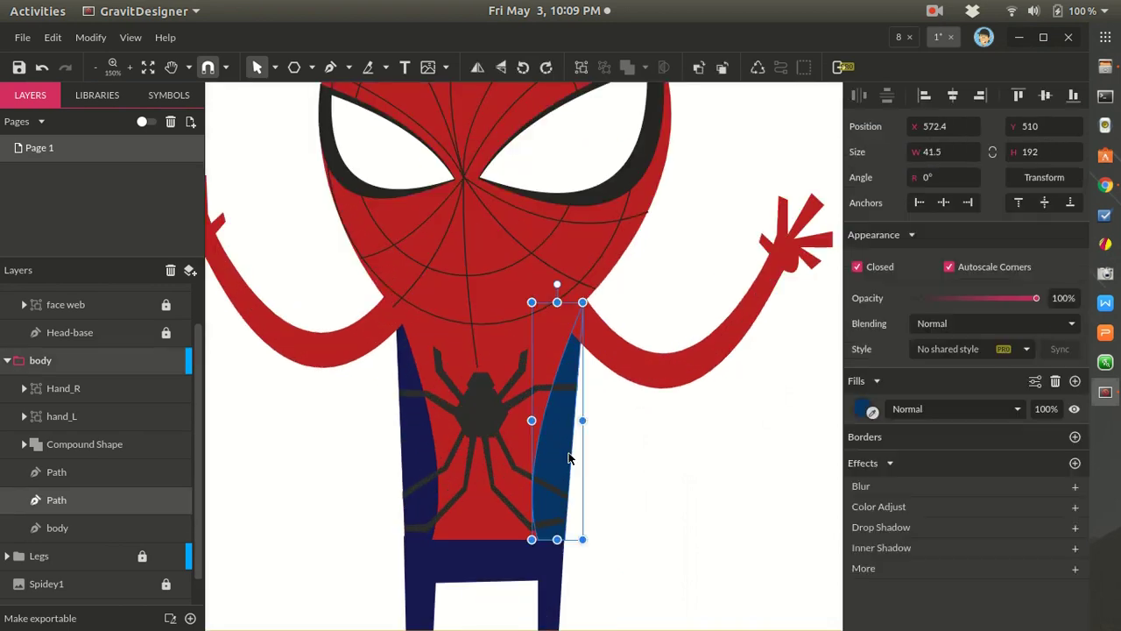
click(408, 437)
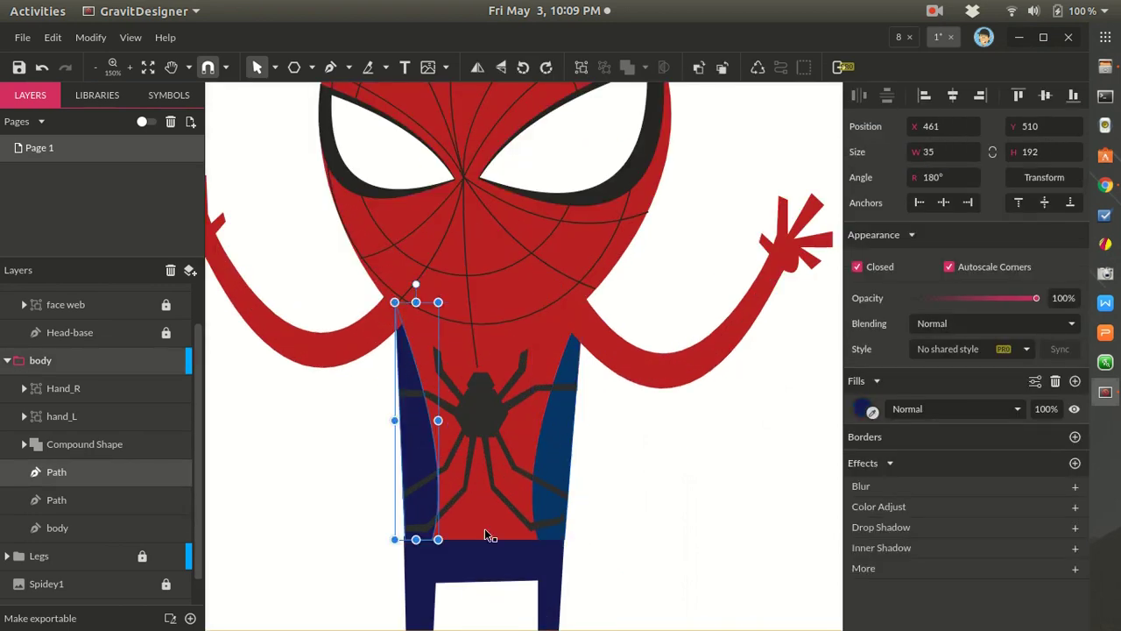
scroll(490, 559, down, 2)
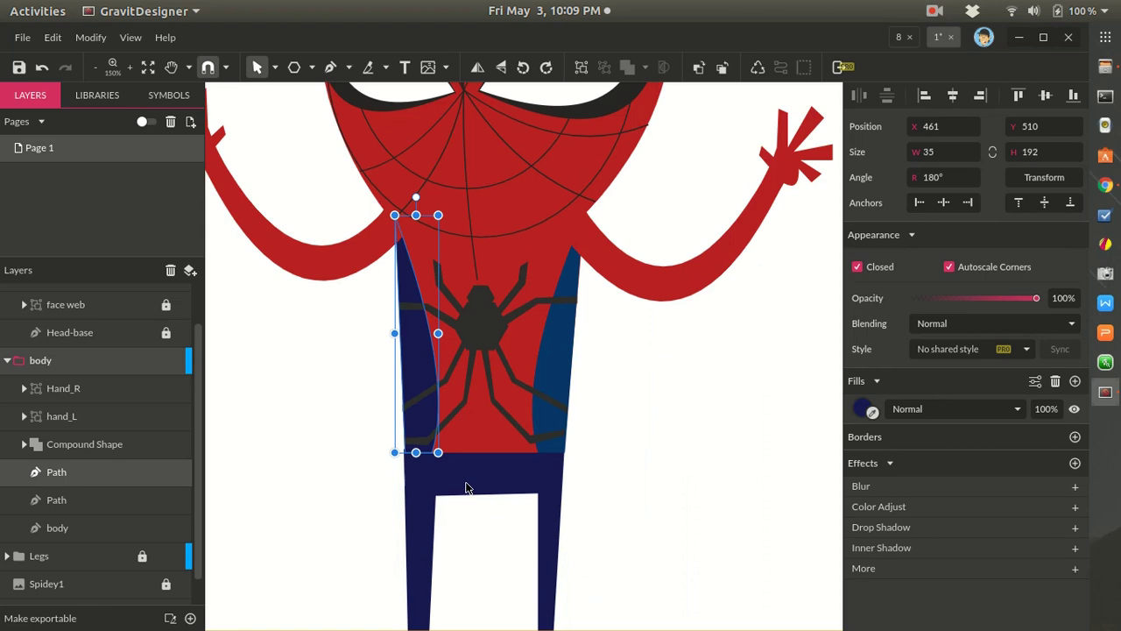
click(872, 411)
click(562, 355)
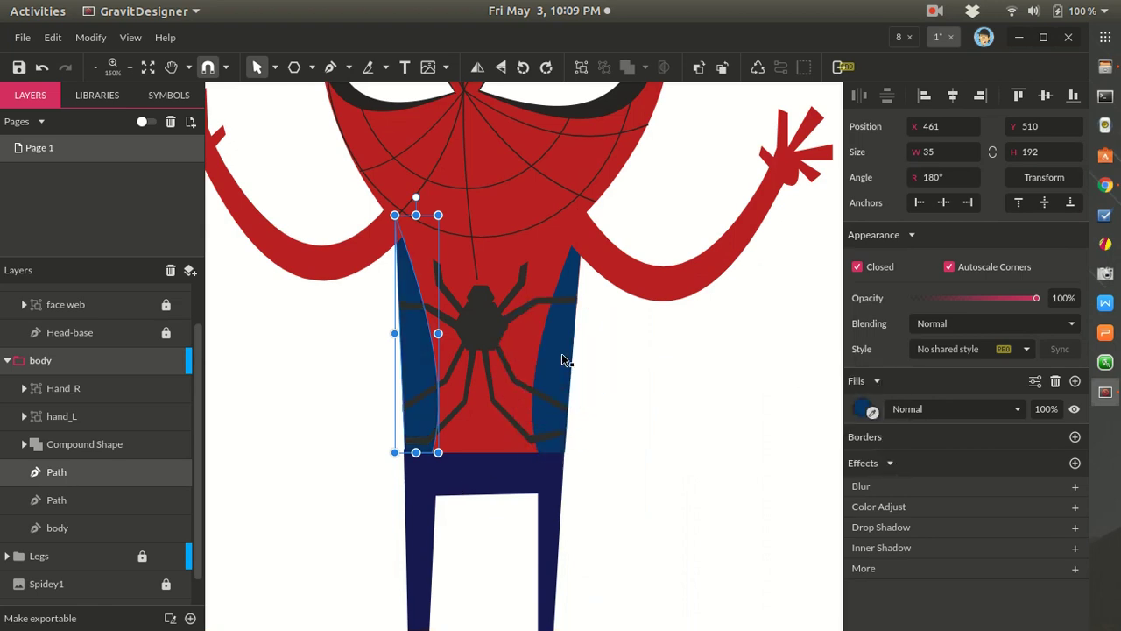
click(676, 410)
- Unlock the Legs layer and recolour the navy trousers shape with the blue sampled from the right side panel
scroll(516, 426, down, 3)
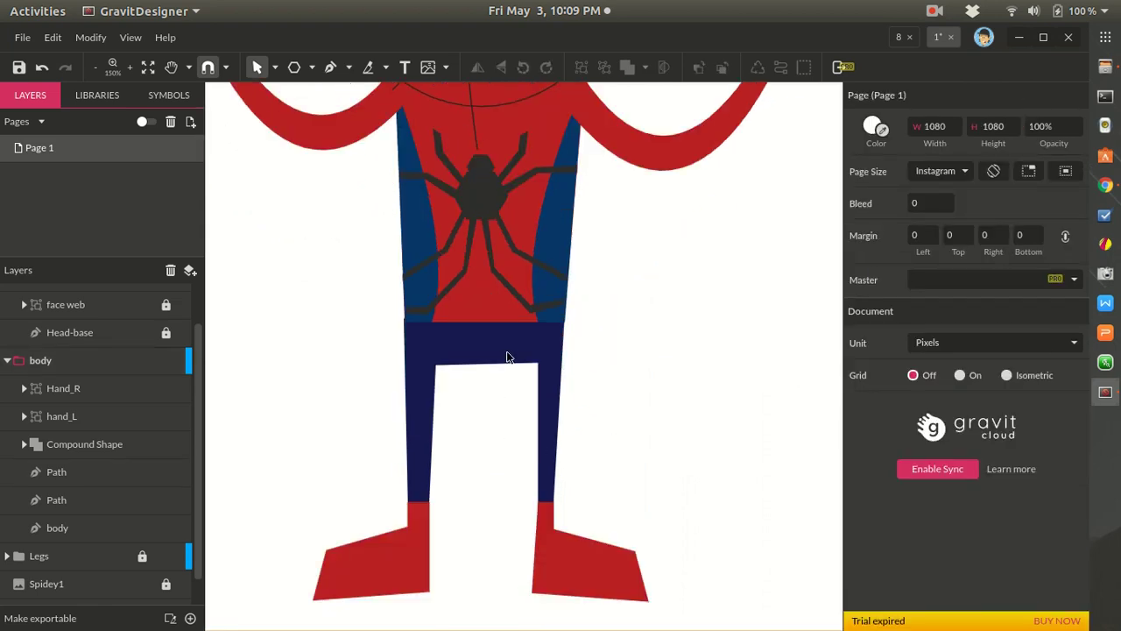
scroll(105, 508, down, 1)
click(135, 529)
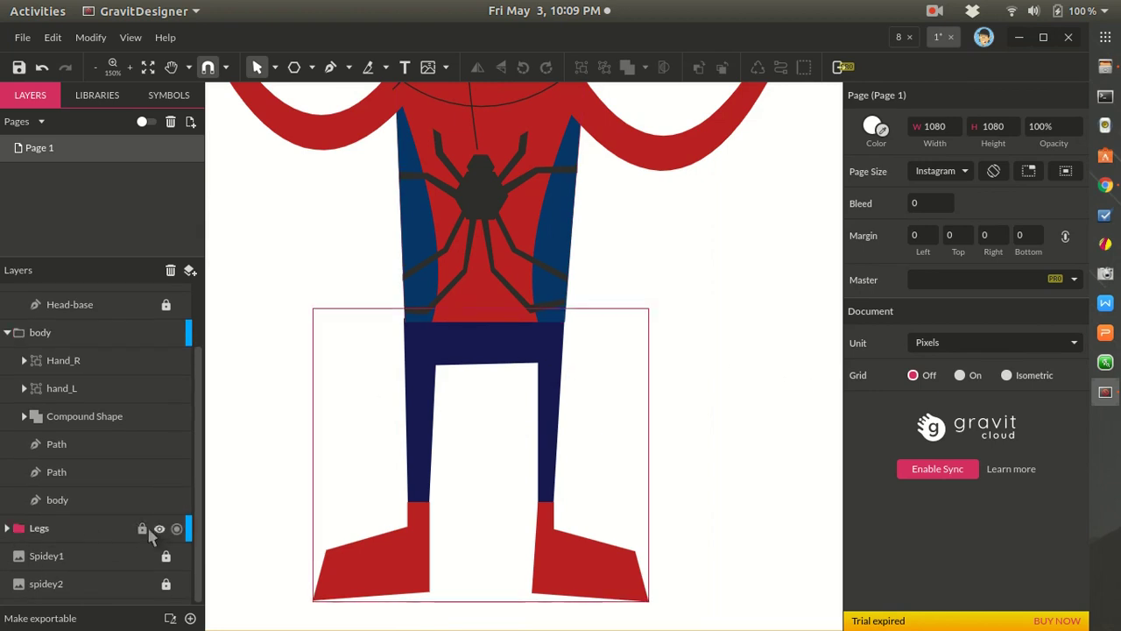
click(521, 338)
click(872, 412)
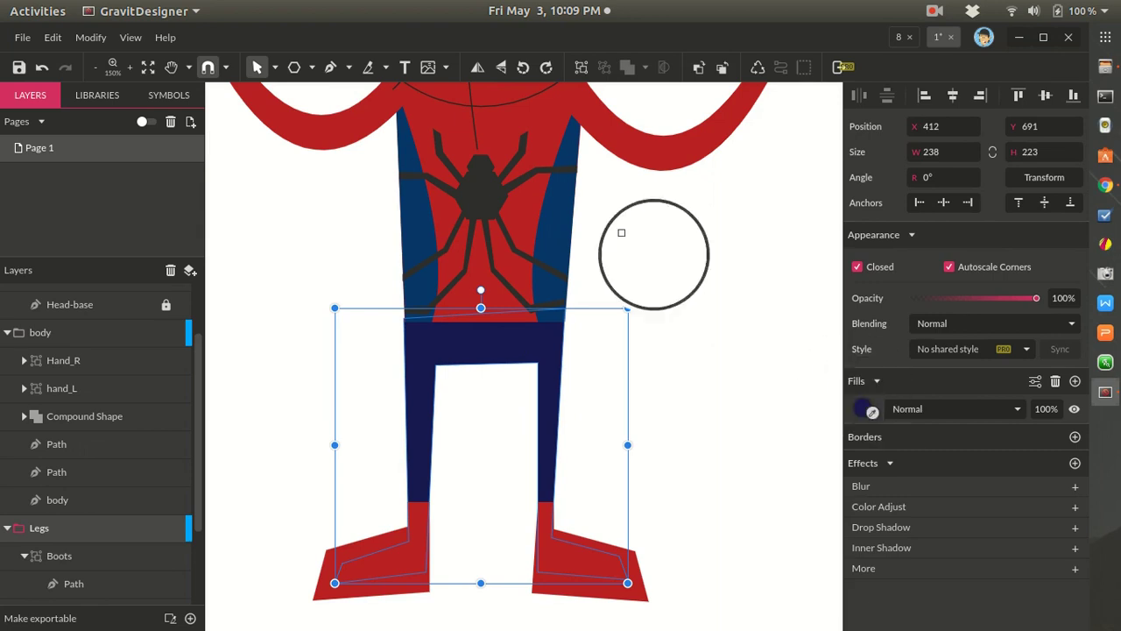
click(561, 227)
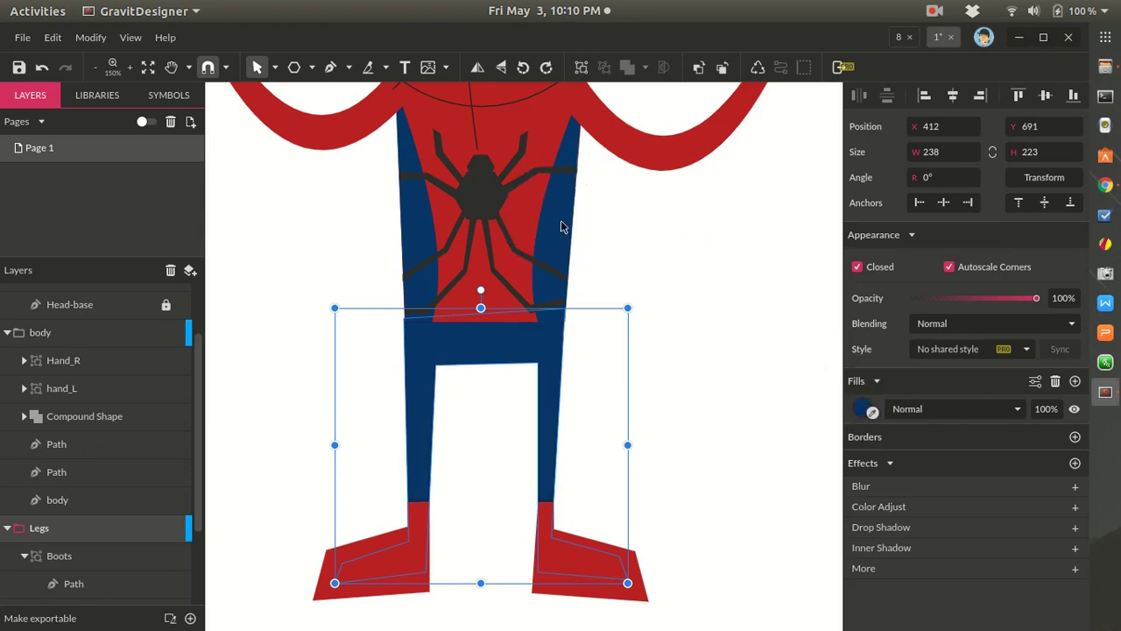
- Examine the recoloured figure as a whole beside the two reference photos
click(647, 317)
scroll(659, 324, down, 5)
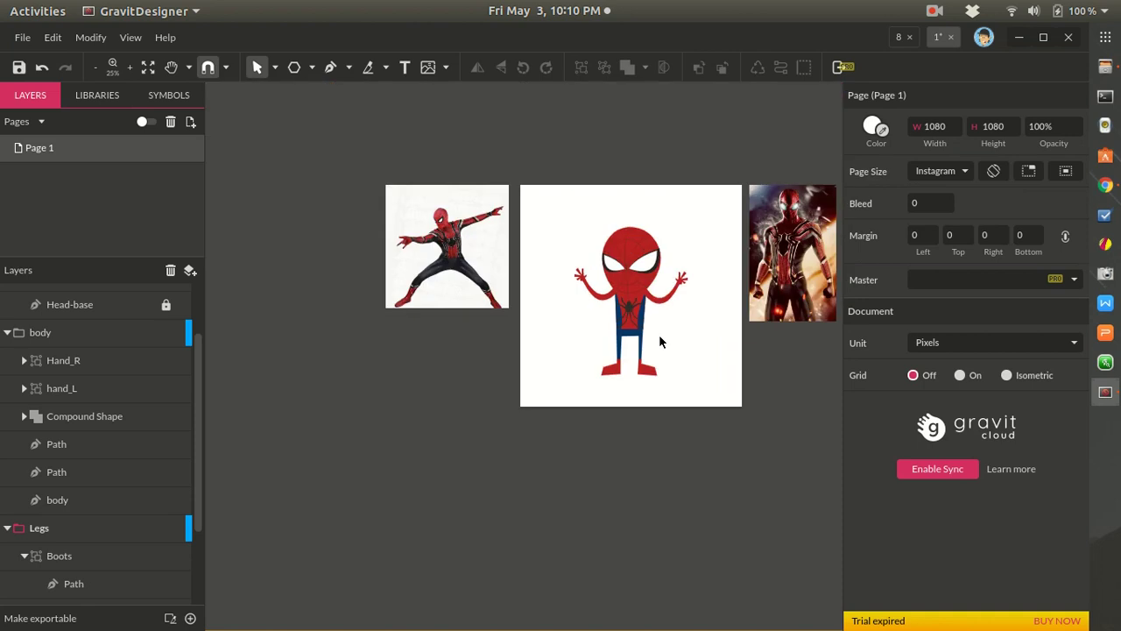
scroll(660, 340, up, 1)
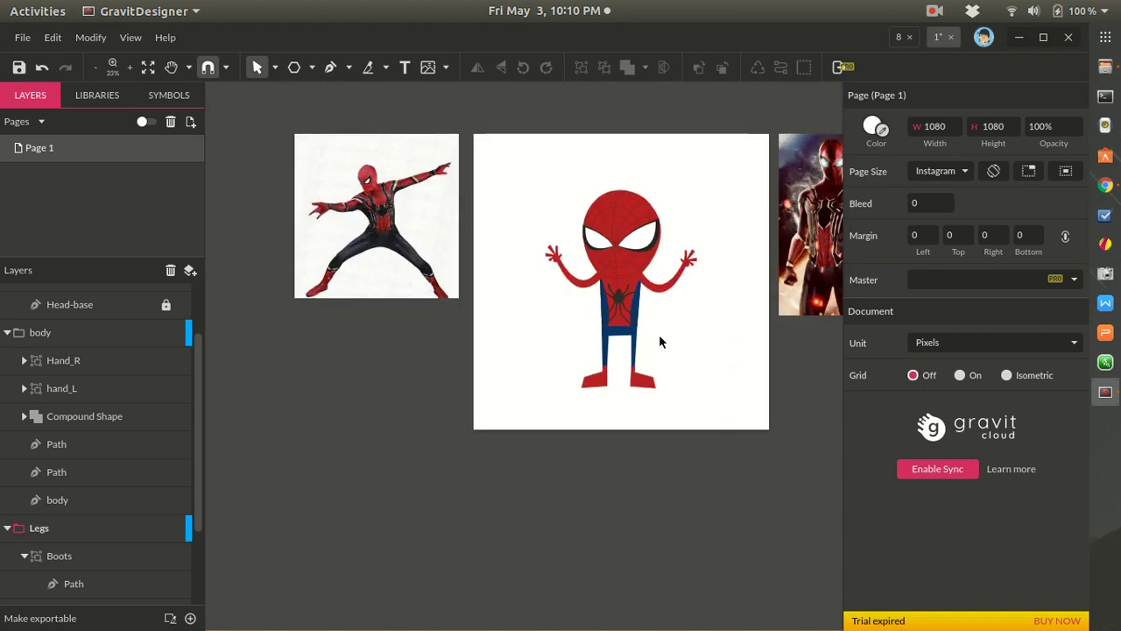
scroll(661, 341, up, 1)
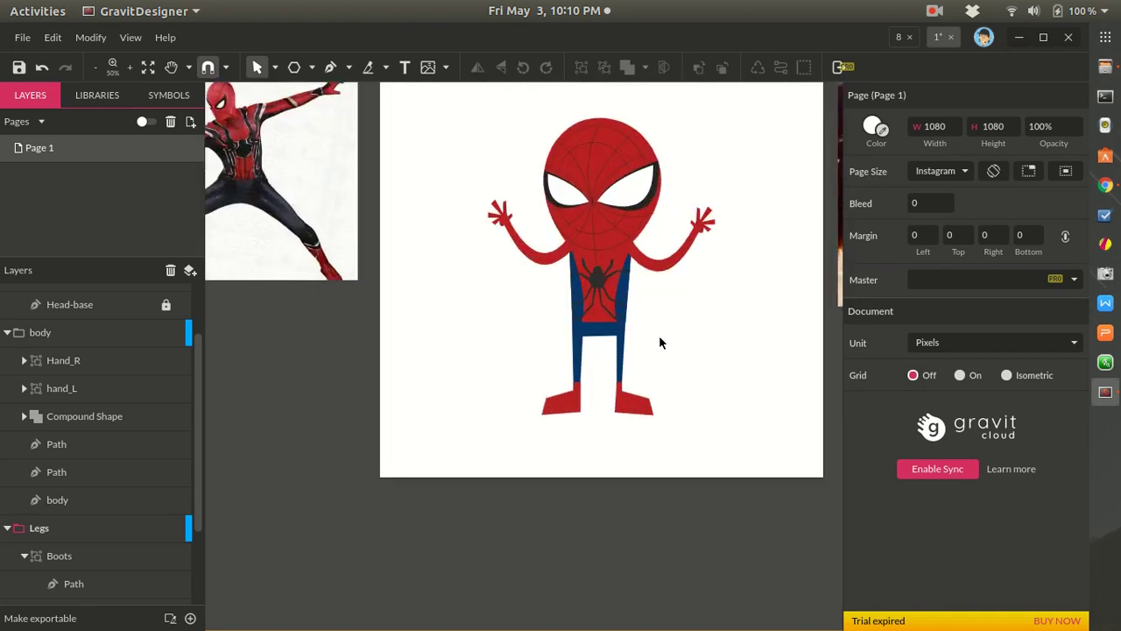
scroll(661, 342, down, 3)
scroll(660, 342, up, 3)
scroll(659, 342, up, 1)
scroll(654, 348, down, 3)
scroll(653, 348, up, 2)
scroll(651, 350, up, 3)
- Lock the Legs and body layers, leaving the head layer editable
click(528, 389)
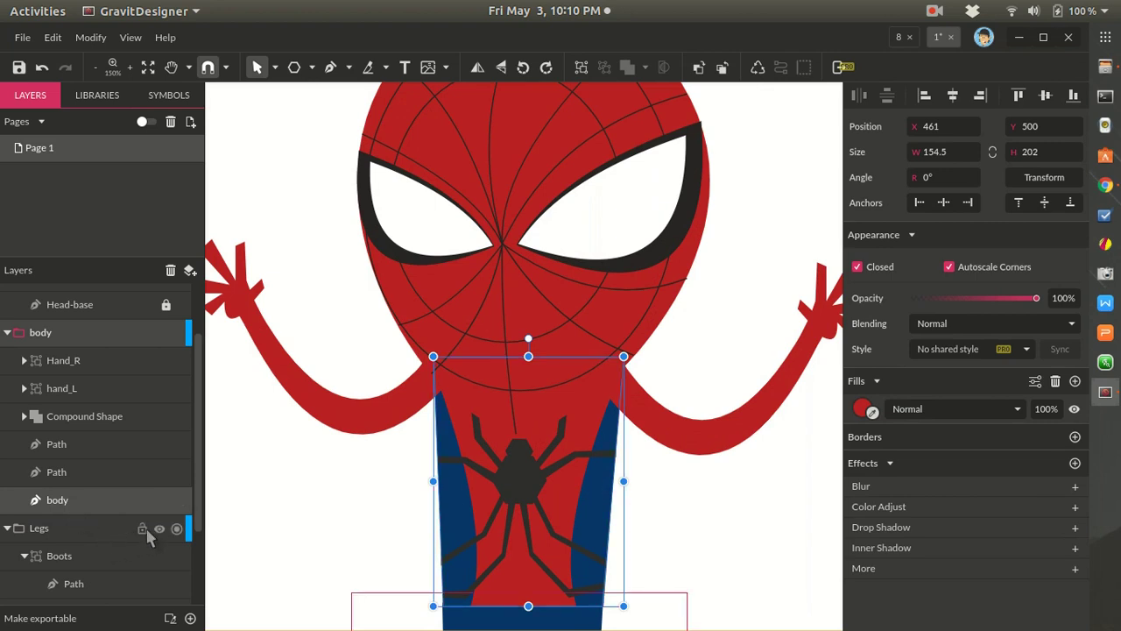
click(141, 529)
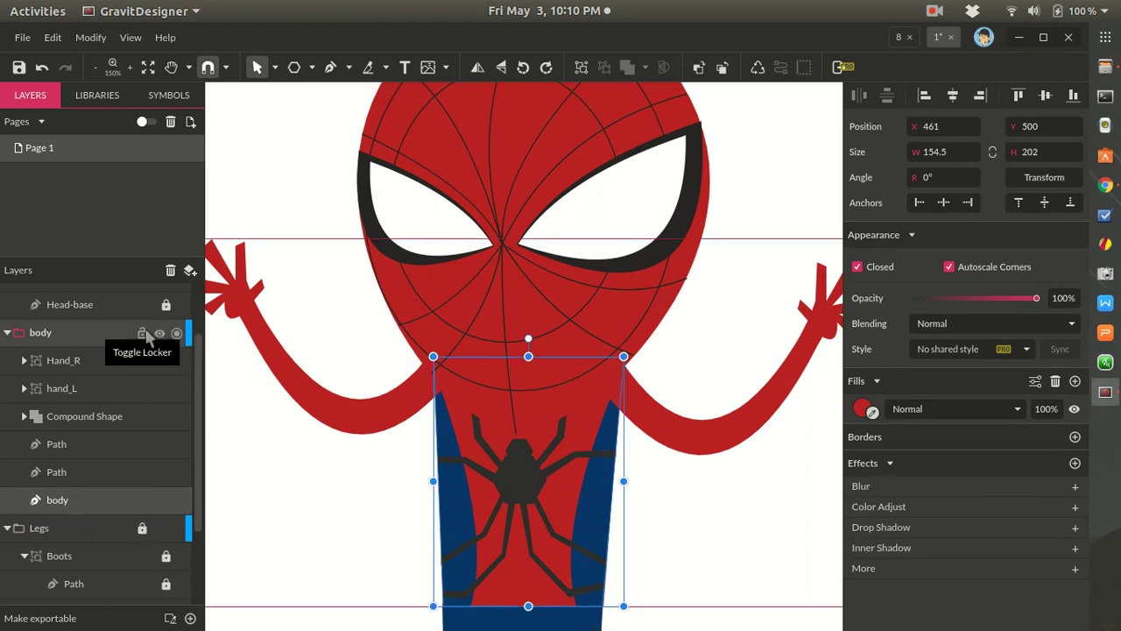
click(142, 333)
scroll(131, 367, up, 2)
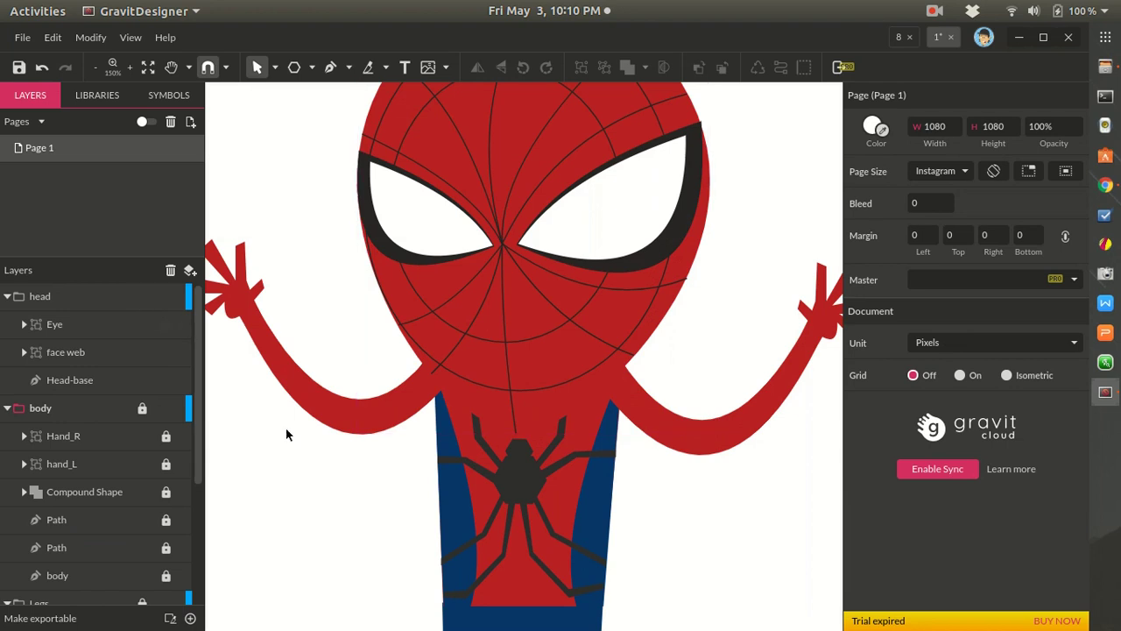
scroll(313, 513, down, 3)
click(417, 344)
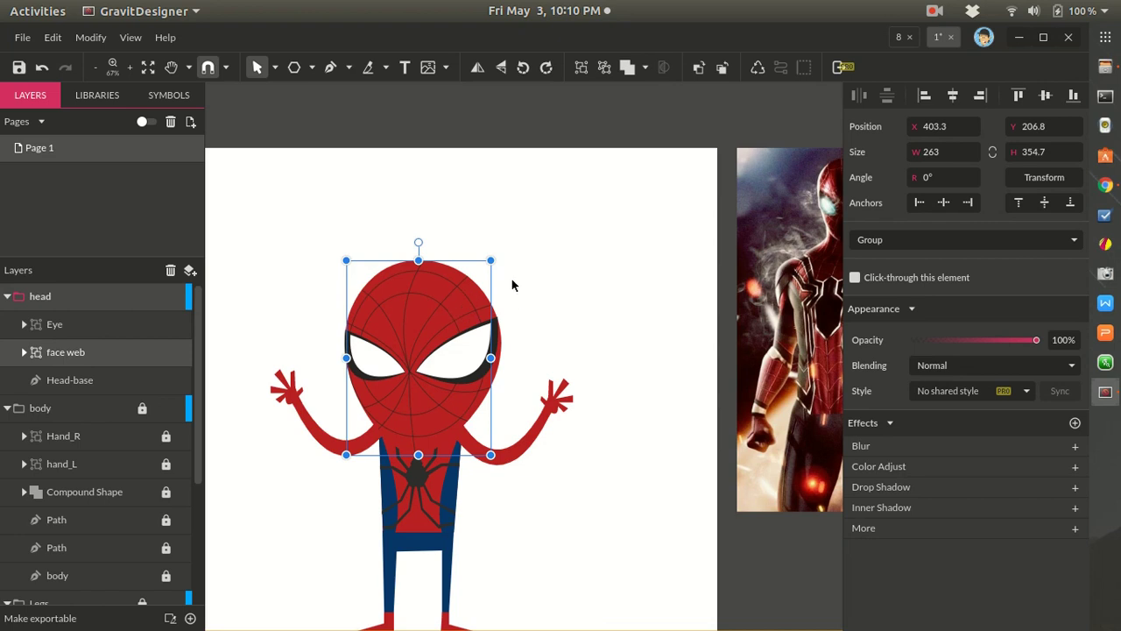
drag(492, 260, 506, 250)
click(348, 275)
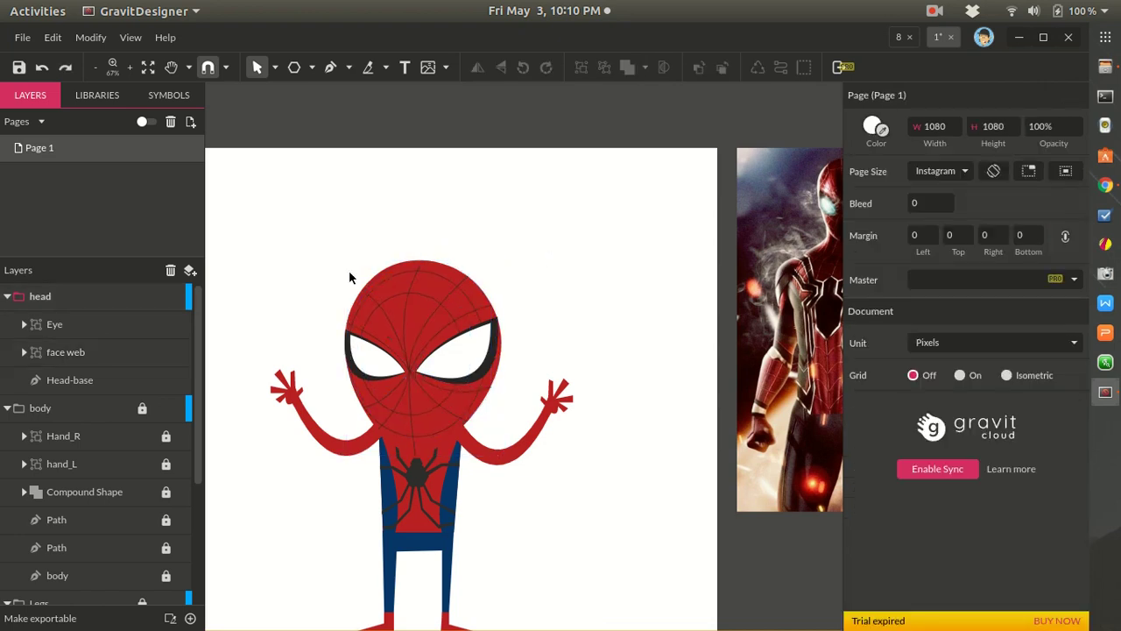
- Enlarge the whole head layer to about 356 × 443 px and raise it so the chin sits over the neck
click(74, 297)
drag(501, 260, 521, 249)
drag(440, 338, 445, 313)
drag(443, 311, 447, 308)
click(613, 284)
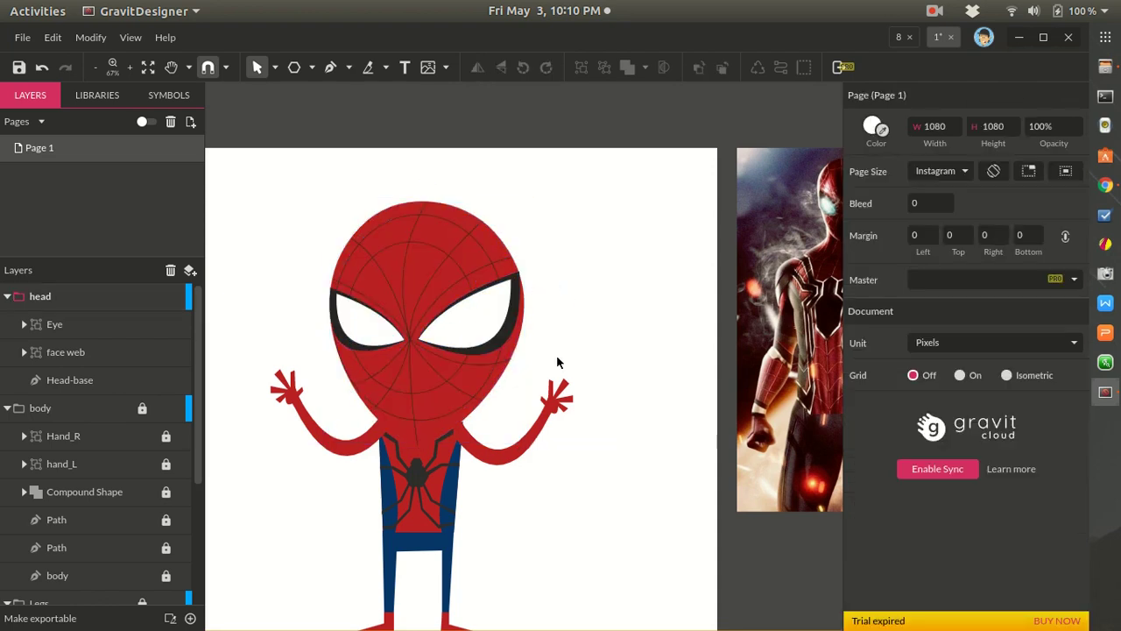
scroll(526, 443, down, 3)
scroll(515, 472, up, 4)
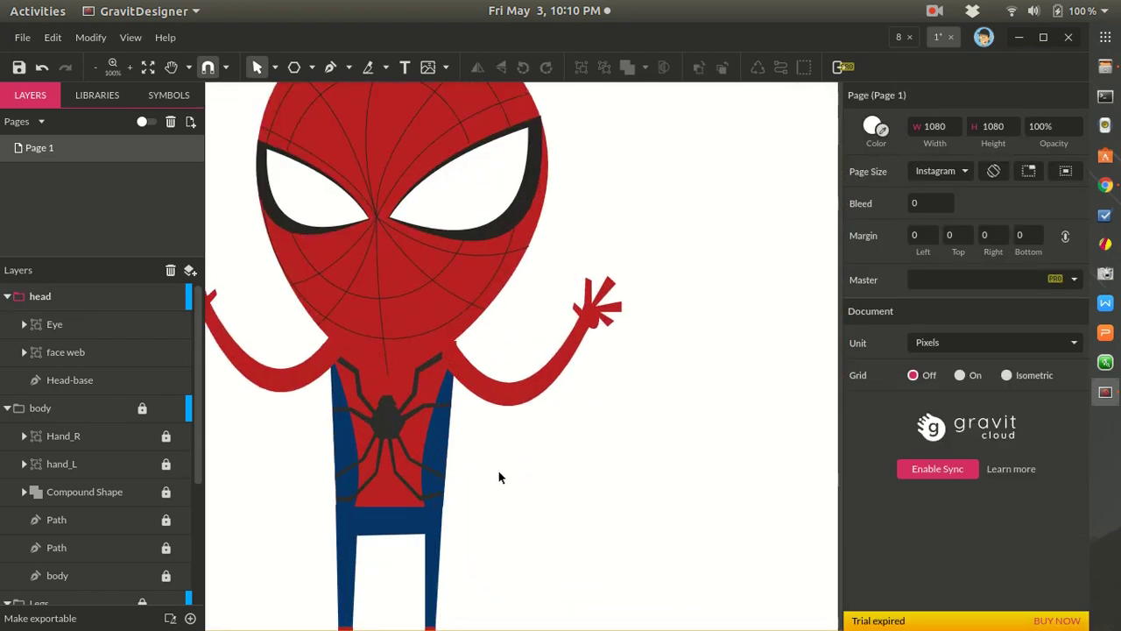
- Nudge the head layer to X 374.2 and check its overlap with the neck in outline view
double_click(392, 276)
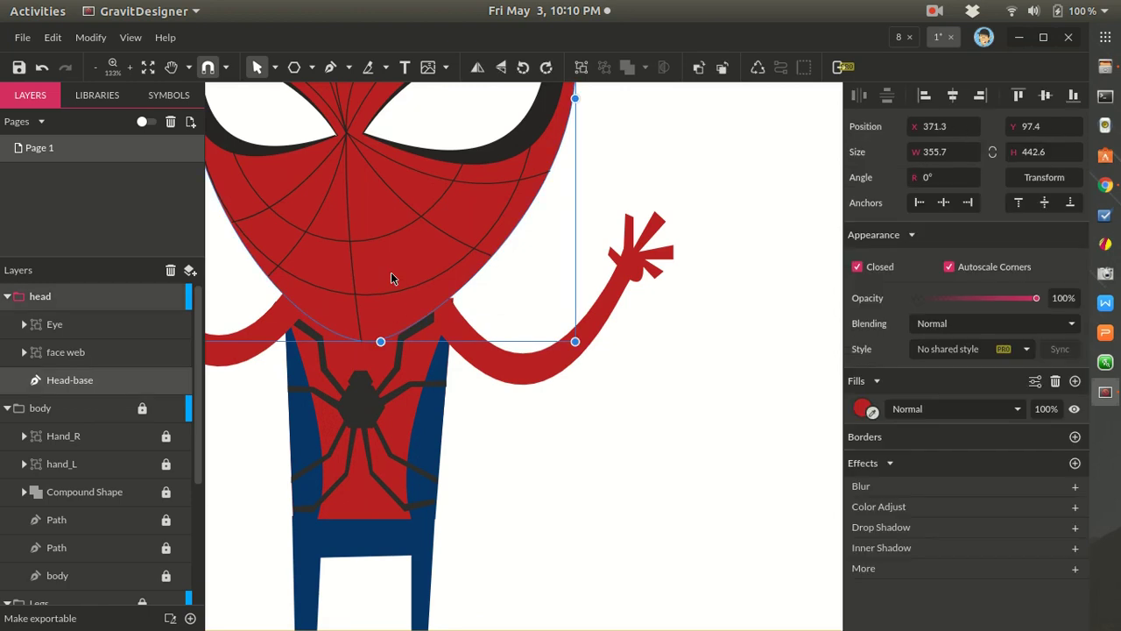
key(Up)
key(Up)
click(140, 298)
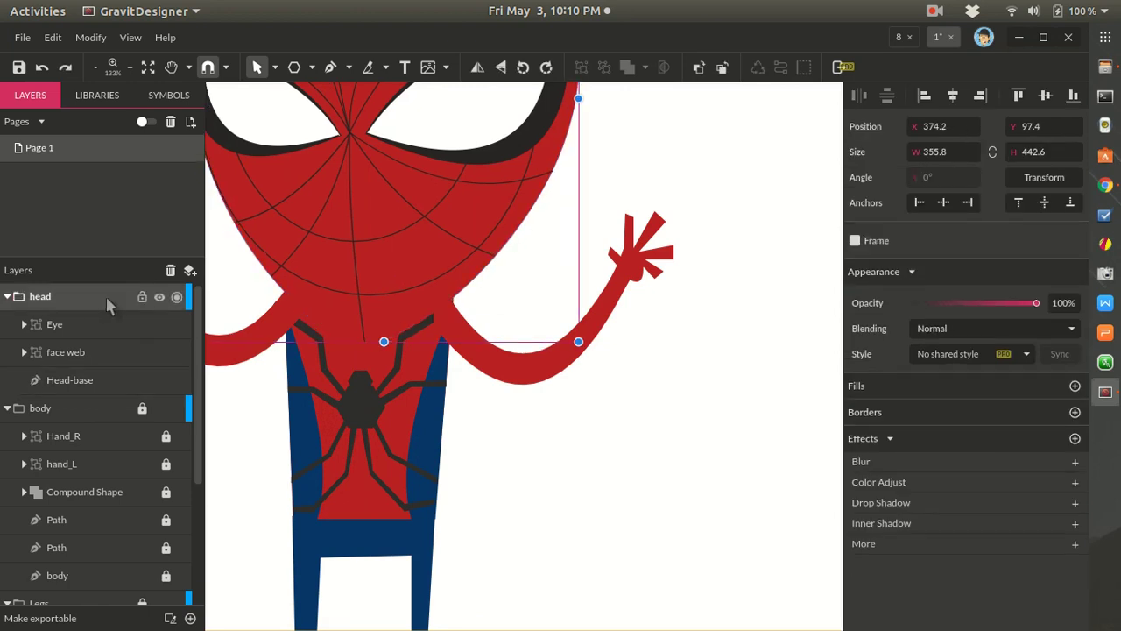
key(Escape)
click(176, 298)
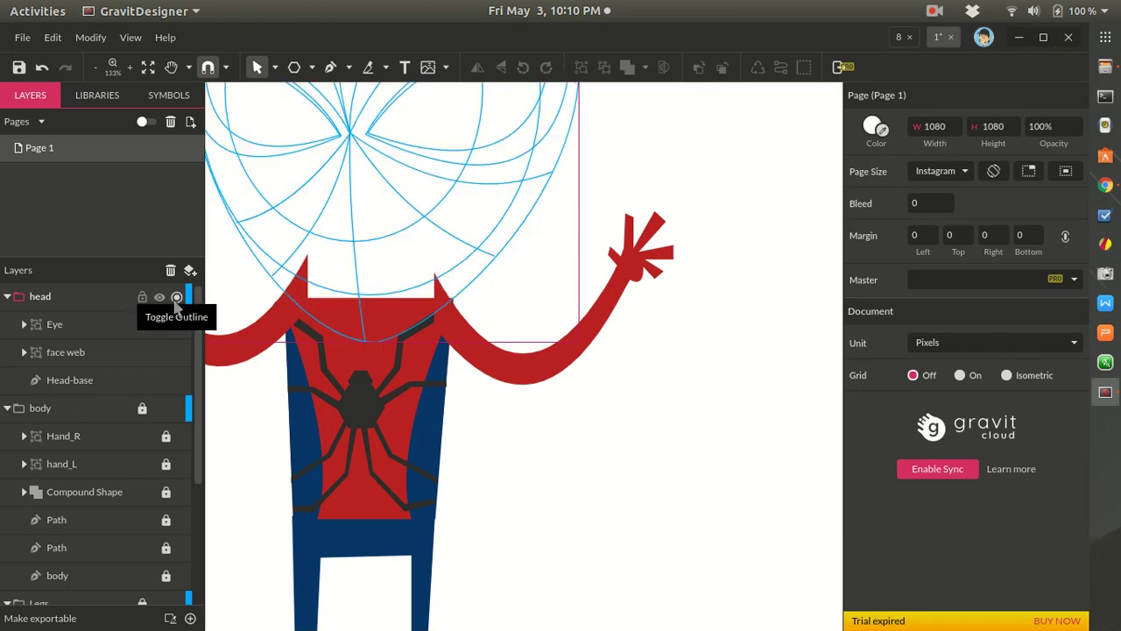
click(176, 298)
- Fine-tune the head layer to about 356 × 441.5 px at X 379, Y 98.5, centred above the body
click(35, 298)
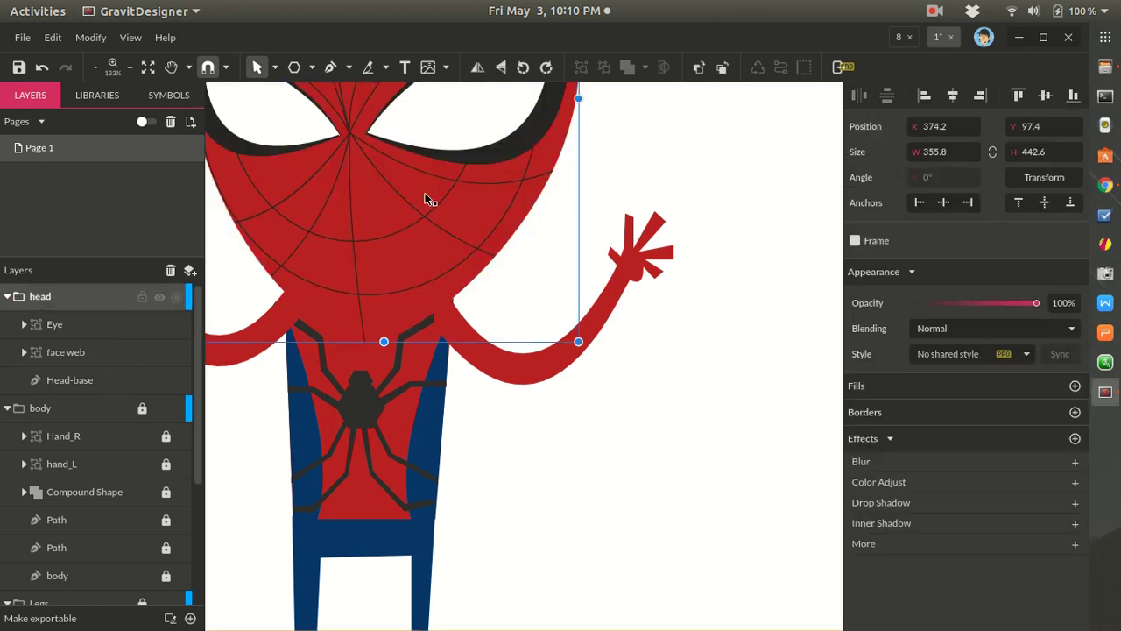
scroll(441, 209, down, 2)
scroll(440, 209, down, 1)
drag(423, 198, 416, 198)
mouse_move(512, 280)
mouse_down()
mouse_move(517, 264)
mouse_move(496, 283)
mouse_up()
drag(418, 200, 413, 225)
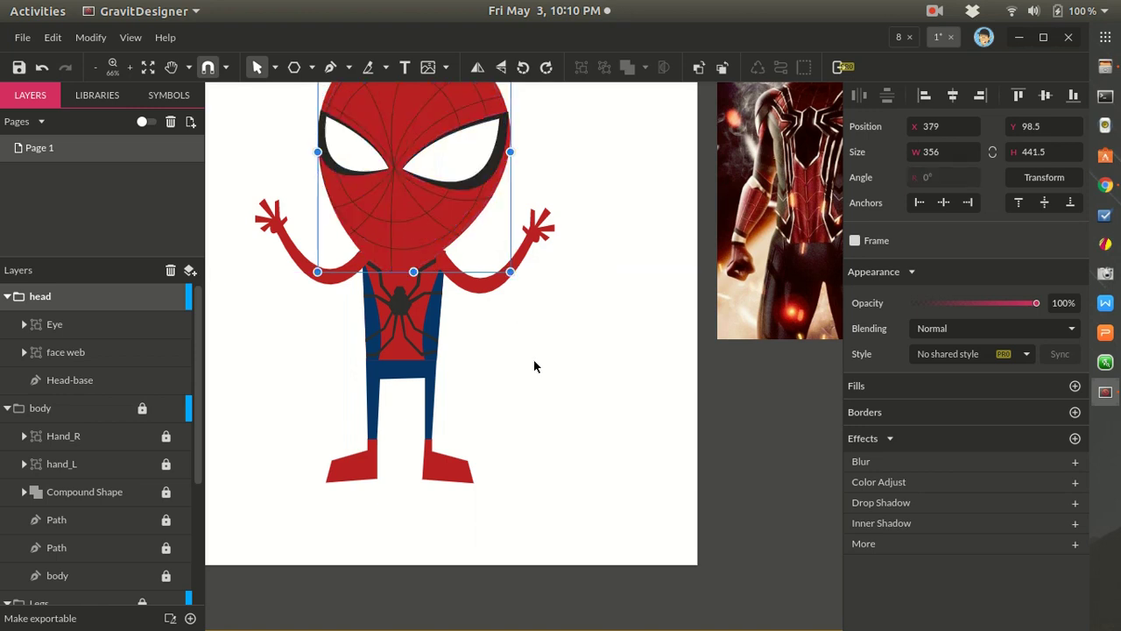
click(533, 359)
scroll(530, 364, down, 3)
scroll(506, 378, up, 3)
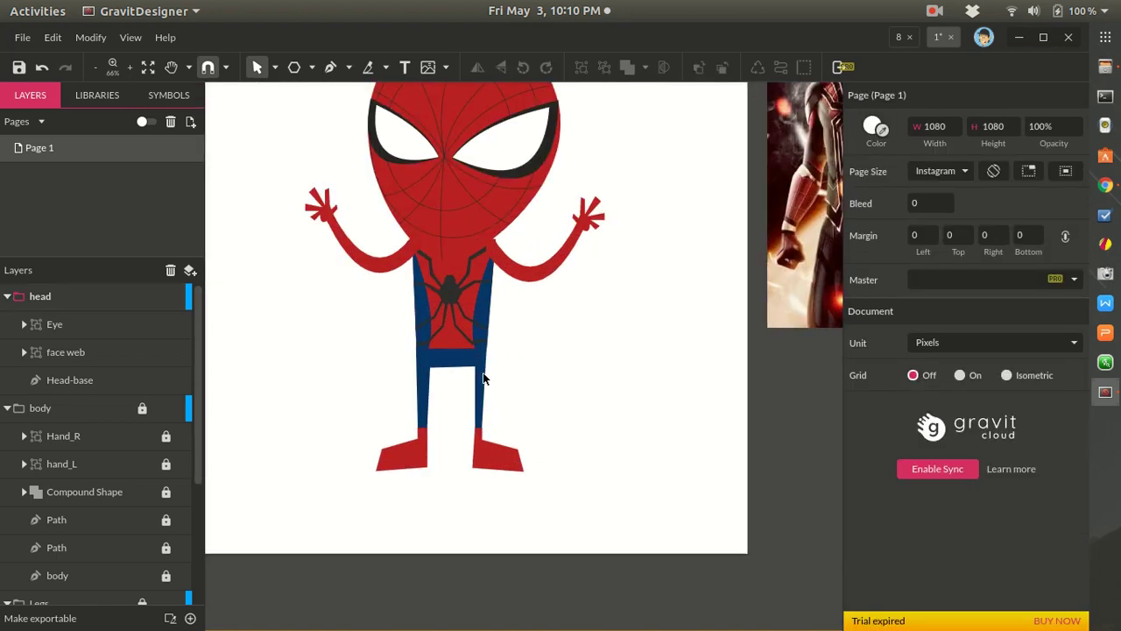
- Try to rotate the Head-base shape slightly
click(462, 233)
scroll(527, 262, up, 2)
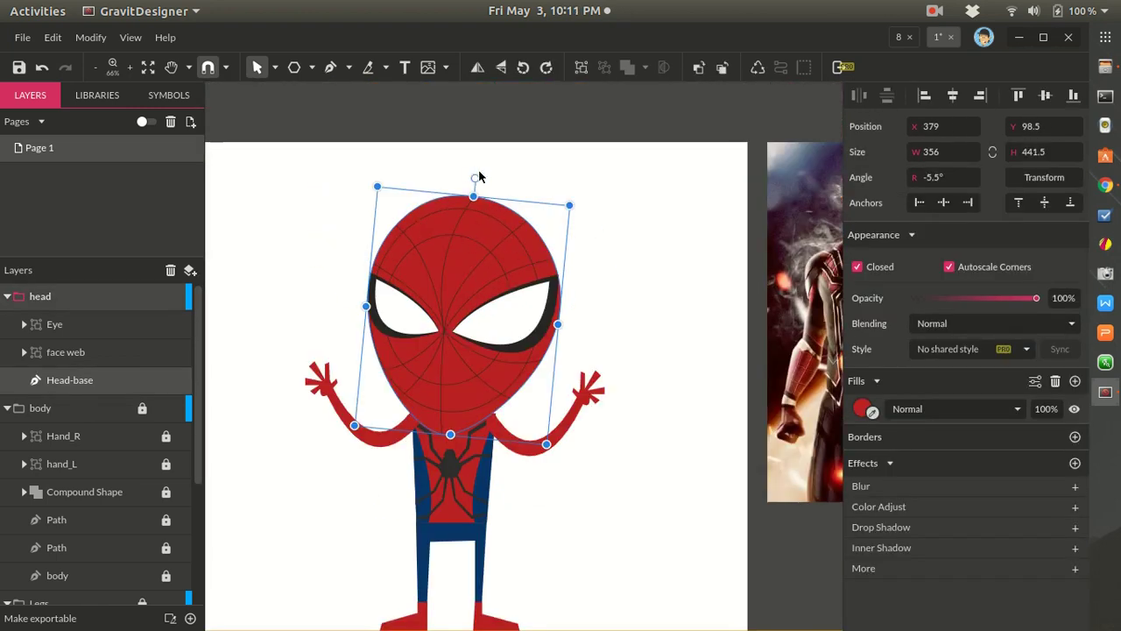
drag(476, 179, 481, 180)
key(ctrl+z)
key(ctrl+z)
key(ctrl+shift+z)
key(Escape)
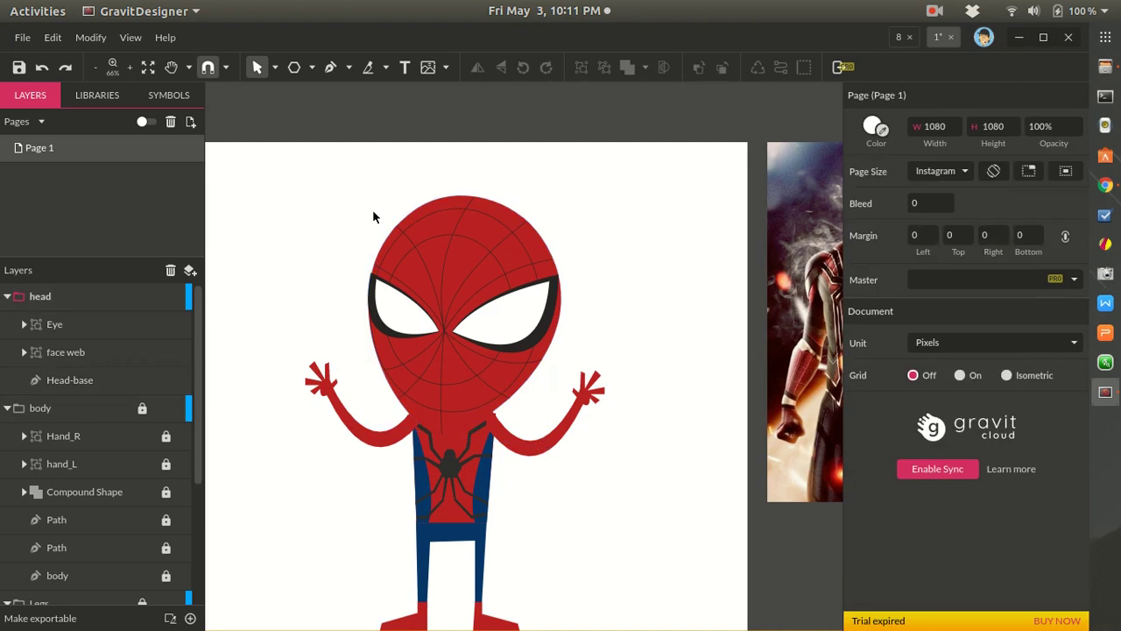
- Move the Eye, face web and Head-base together down to about X 382, Y 107.4
click(481, 274)
drag(473, 225, 475, 231)
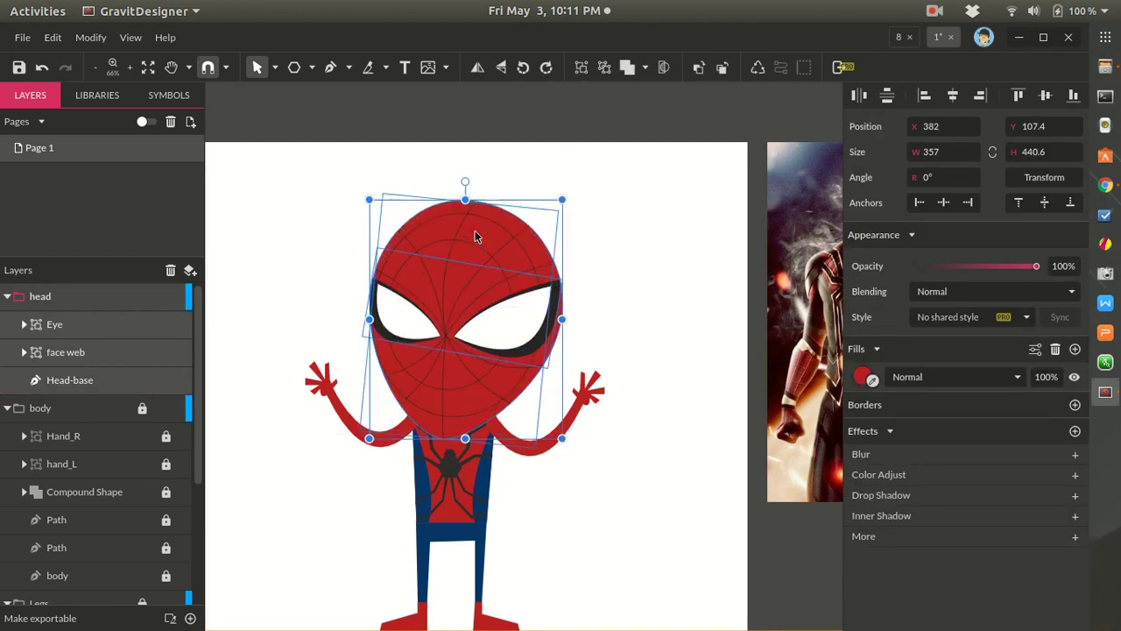
click(603, 230)
- Examine the area where the chin meets the neck, arms and chest spider emblem
scroll(438, 511, up, 5)
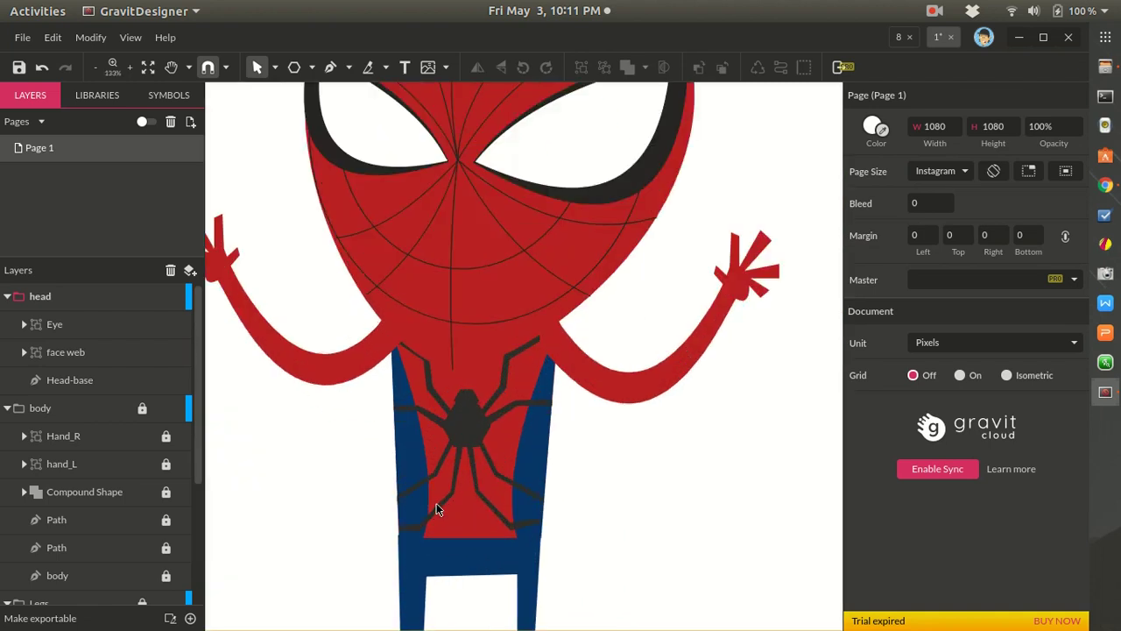
scroll(350, 475, up, 2)
scroll(420, 473, down, 2)
scroll(419, 473, up, 2)
scroll(420, 473, up, 1)
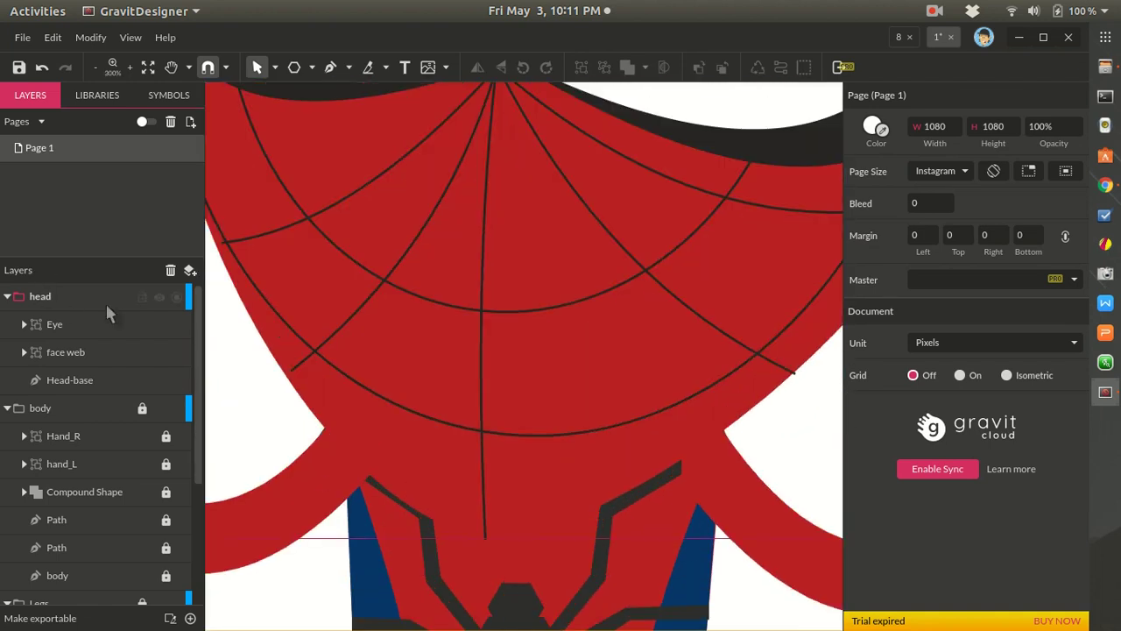
scroll(383, 469, down, 5)
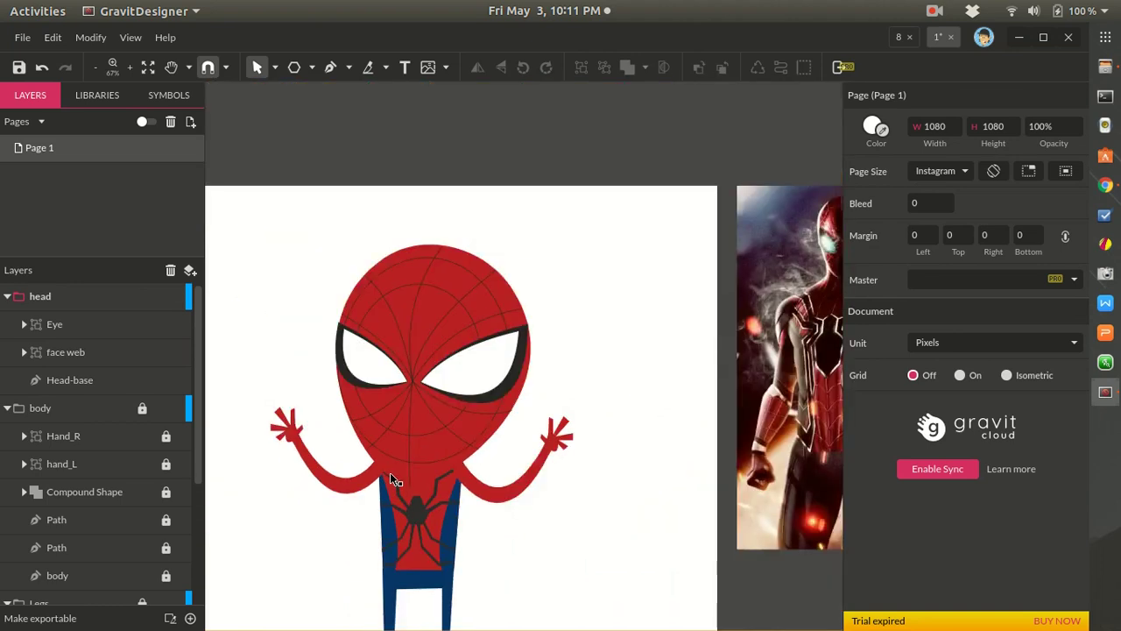
scroll(391, 473, up, 5)
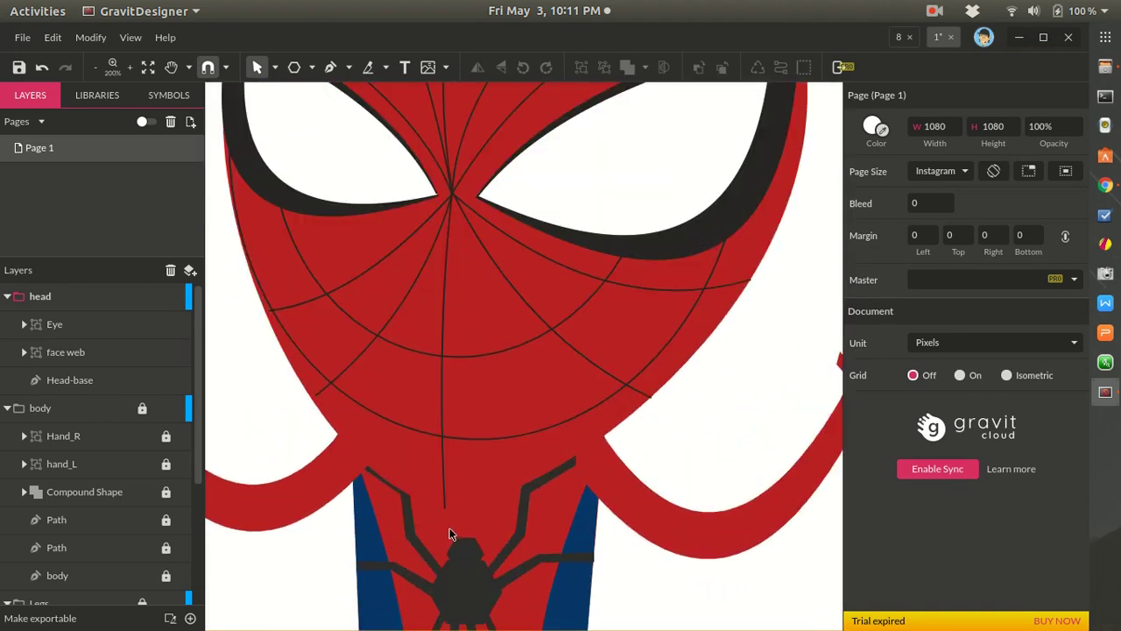
scroll(451, 533, down, 3)
scroll(455, 535, up, 3)
scroll(453, 534, up, 1)
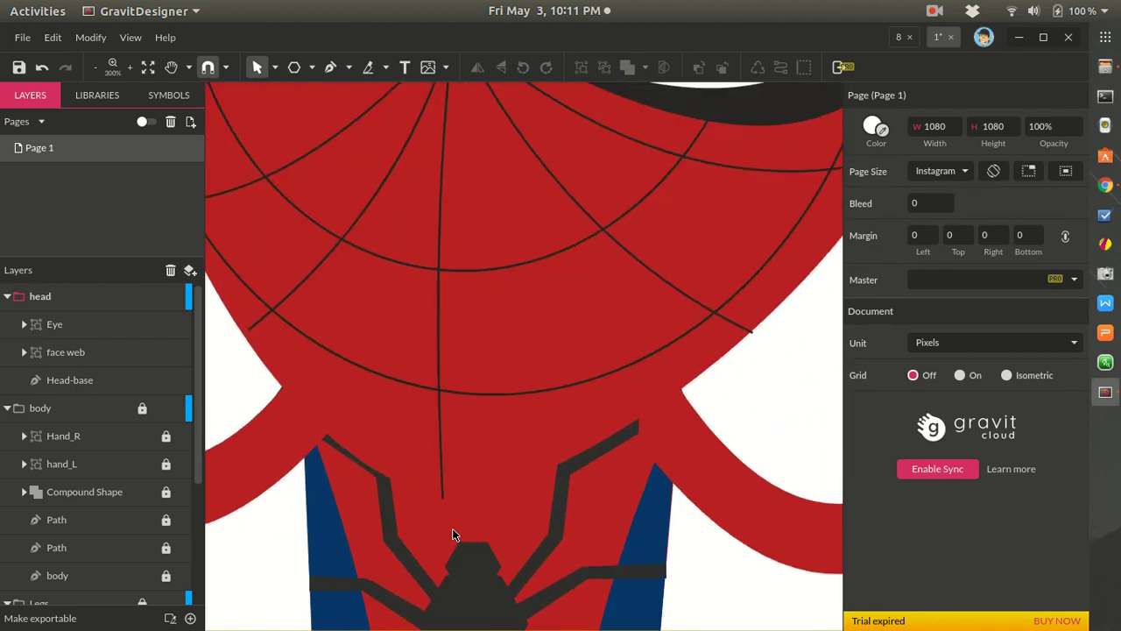
scroll(452, 534, down, 2)
scroll(453, 535, up, 1)
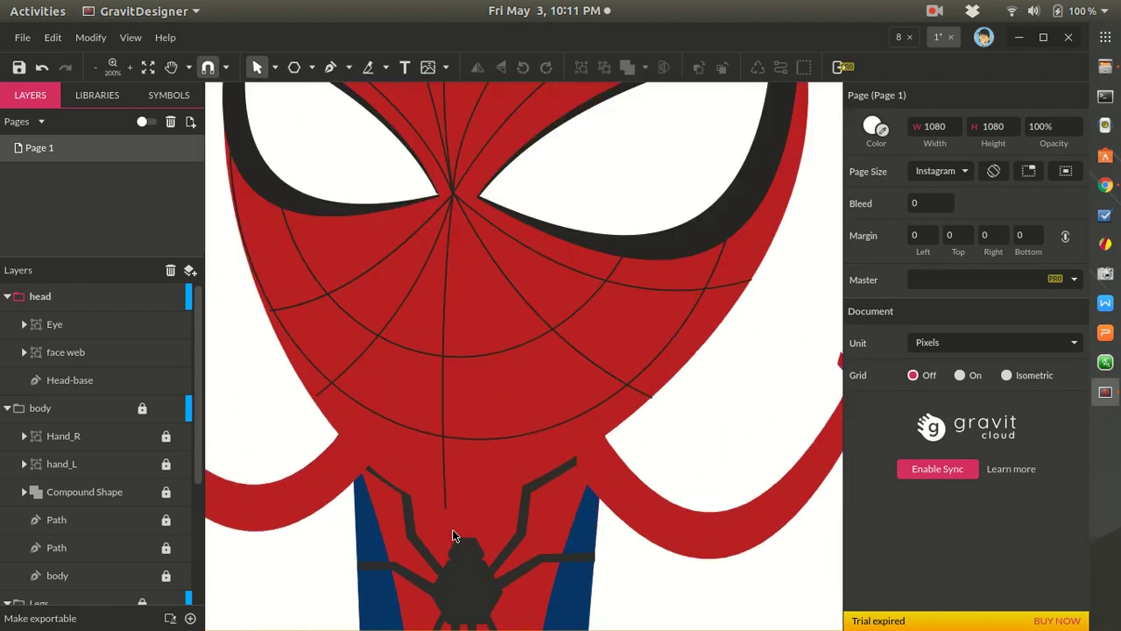
scroll(453, 536, up, 1)
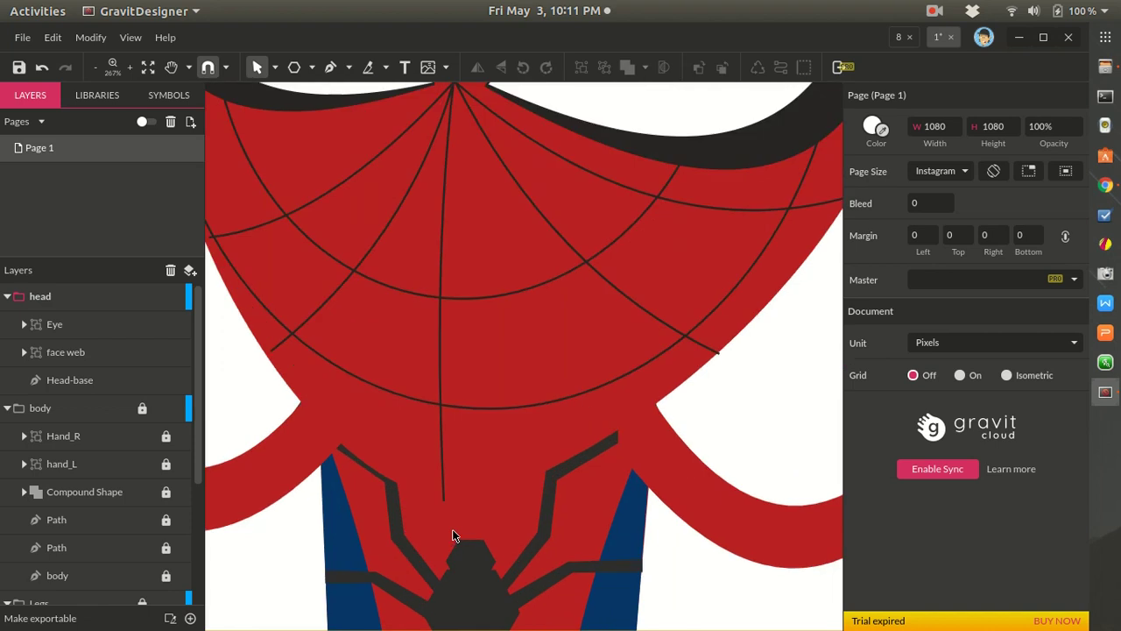
- Draw a closed shape about 164 × 46 px across the neck between both arm junctions, with a straight upper edge and a downward-curving lower edge
key(p)
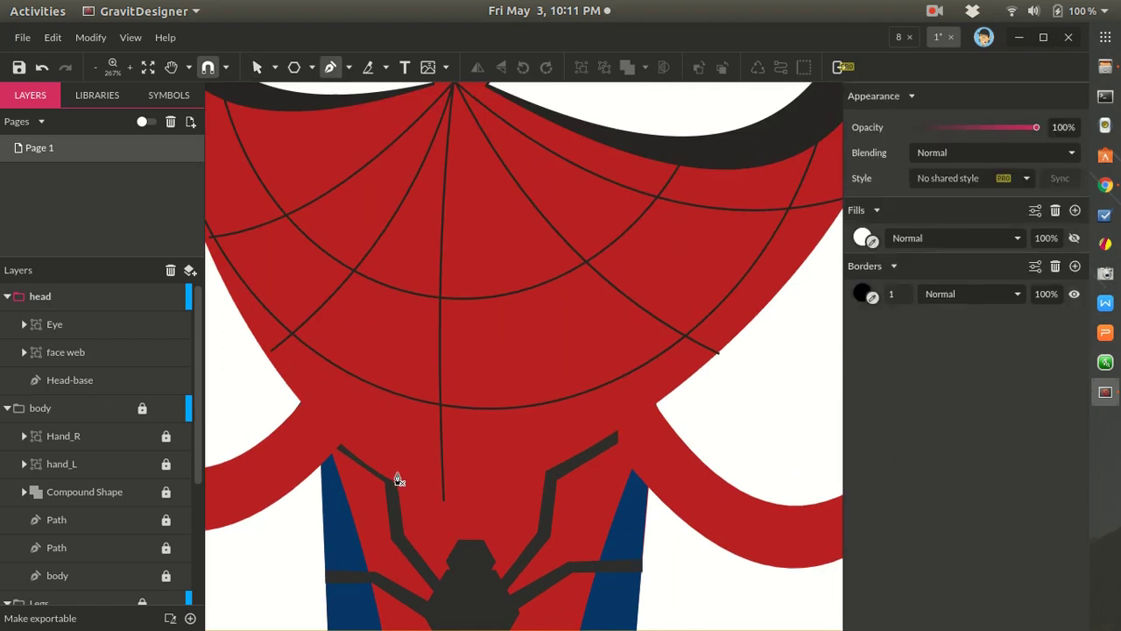
click(299, 406)
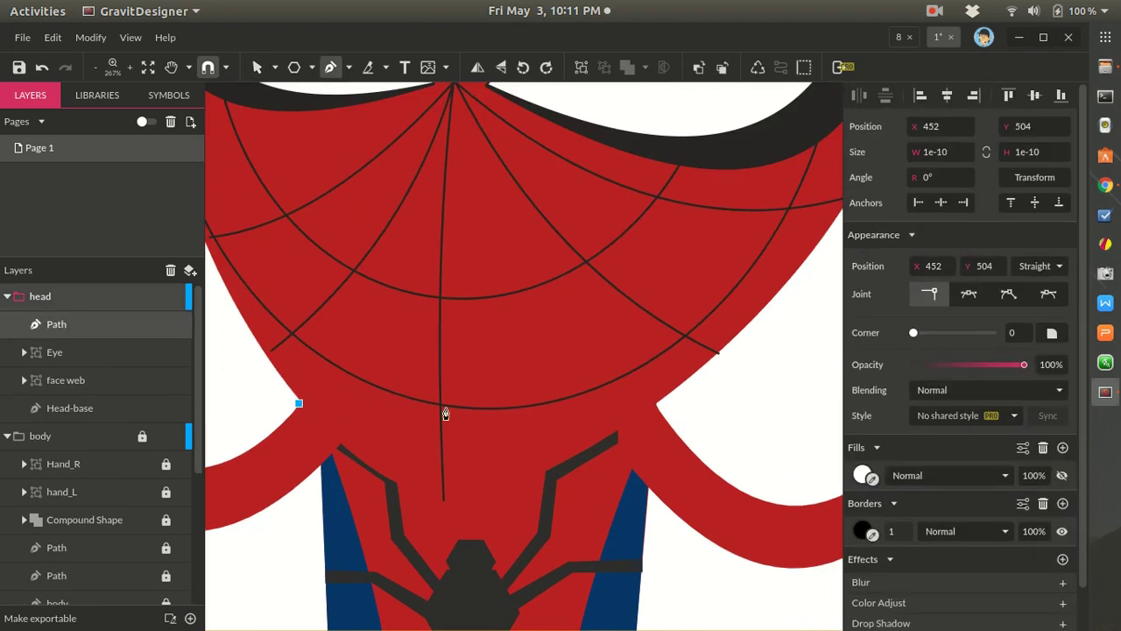
click(657, 406)
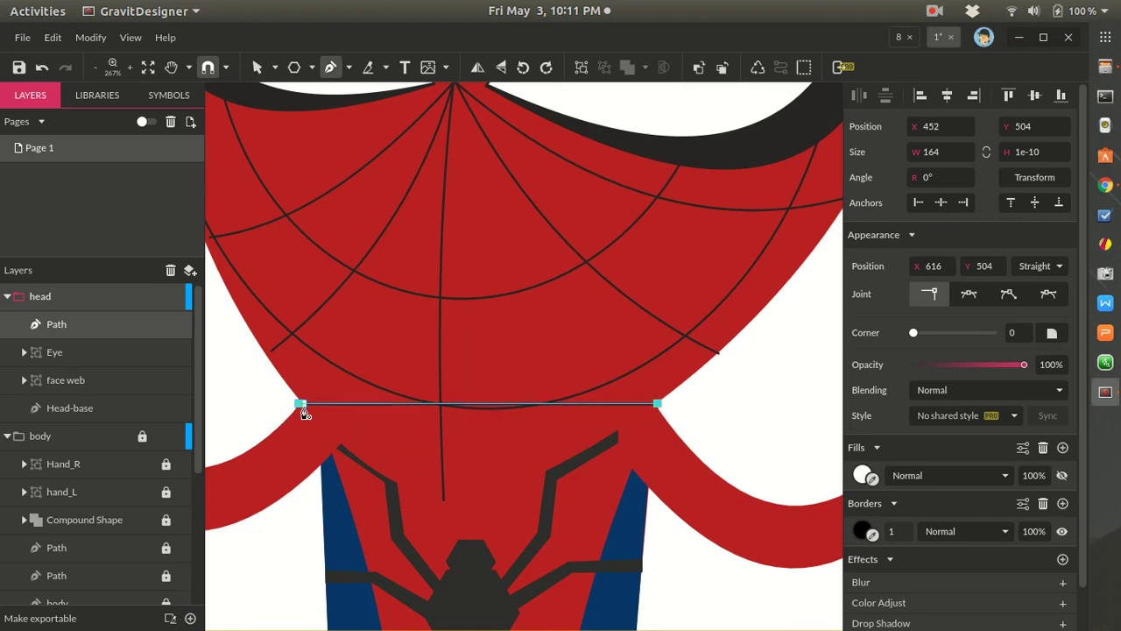
drag(299, 405, 169, 209)
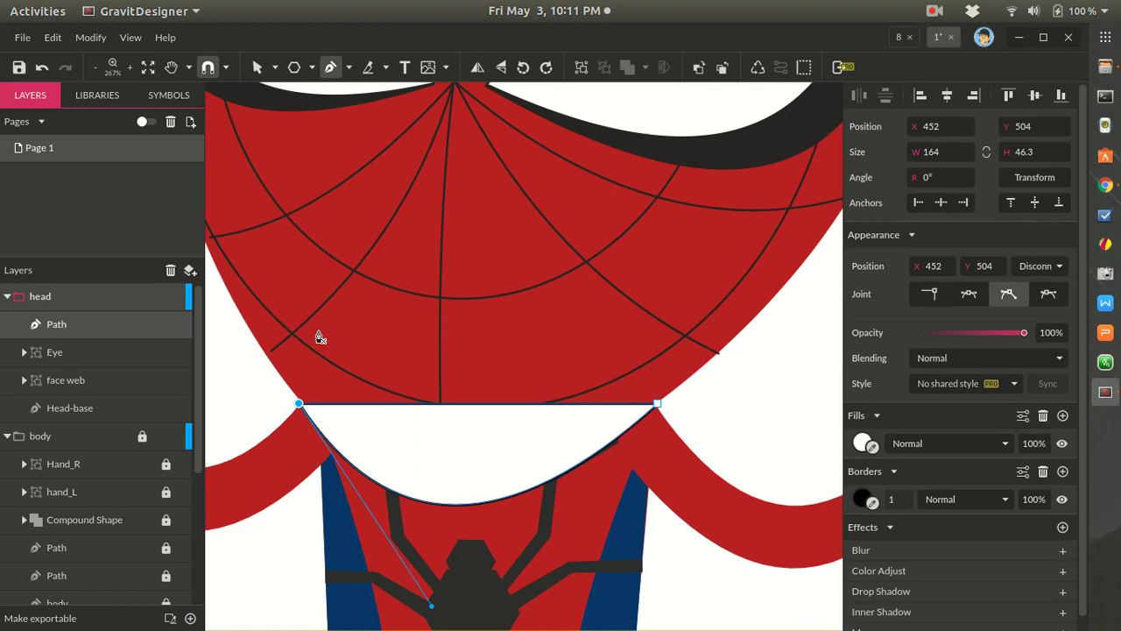
- Remove the neck shape's border and fill it with the head's sampled red darkened to #82191B
click(856, 498)
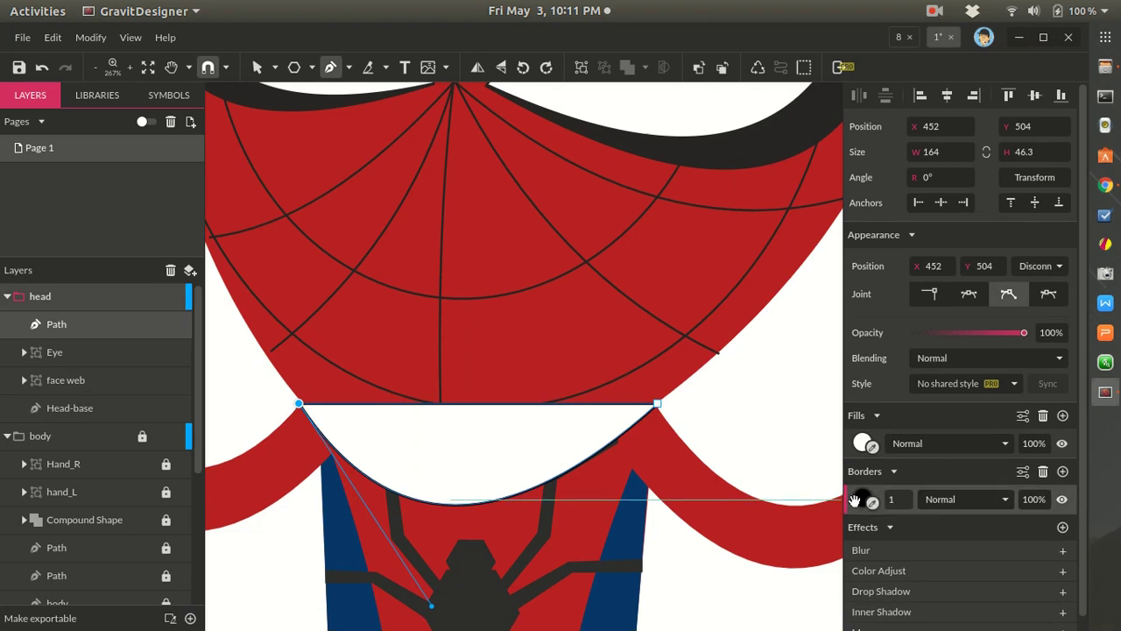
click(1042, 472)
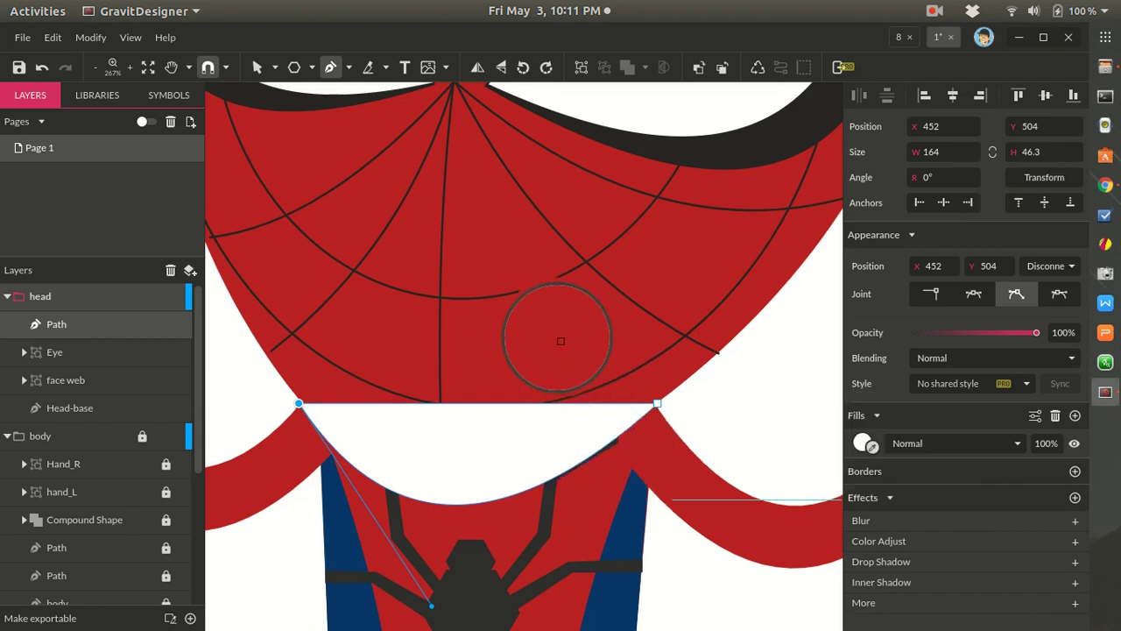
click(561, 341)
click(863, 445)
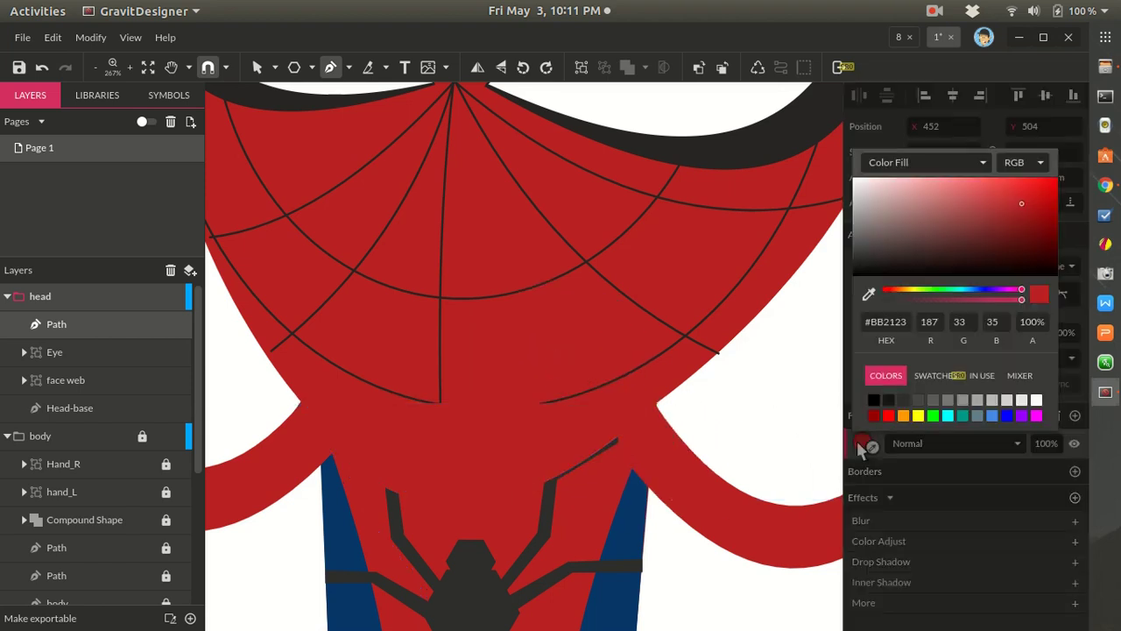
drag(1021, 216, 1019, 227)
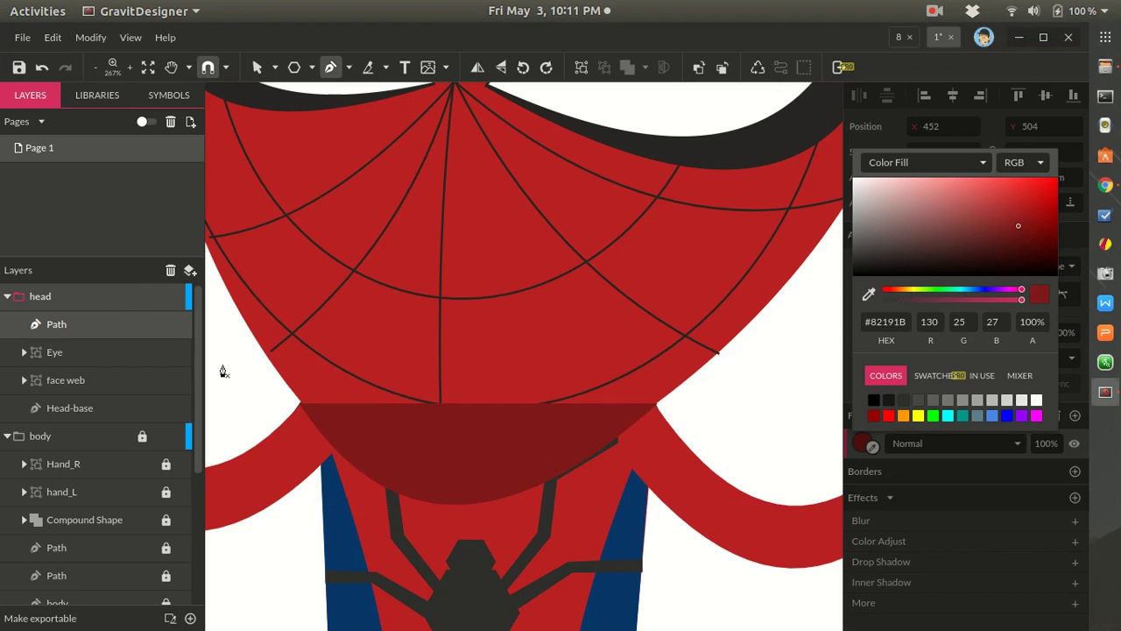
key(Escape)
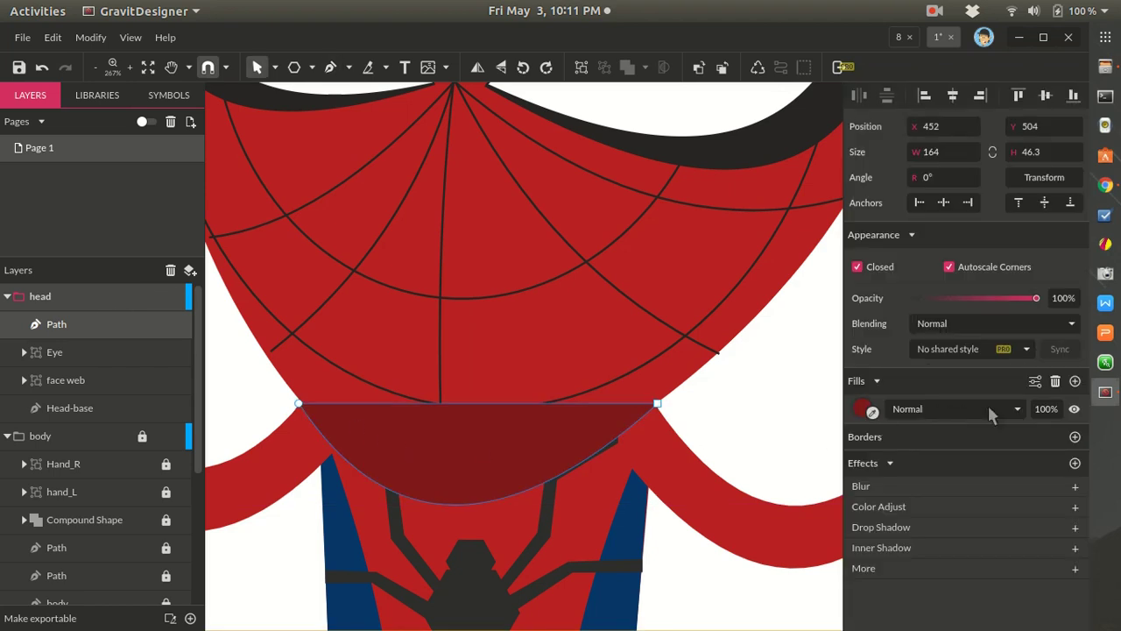
- Set the neck shape's fill opacity to 50%
click(1047, 408)
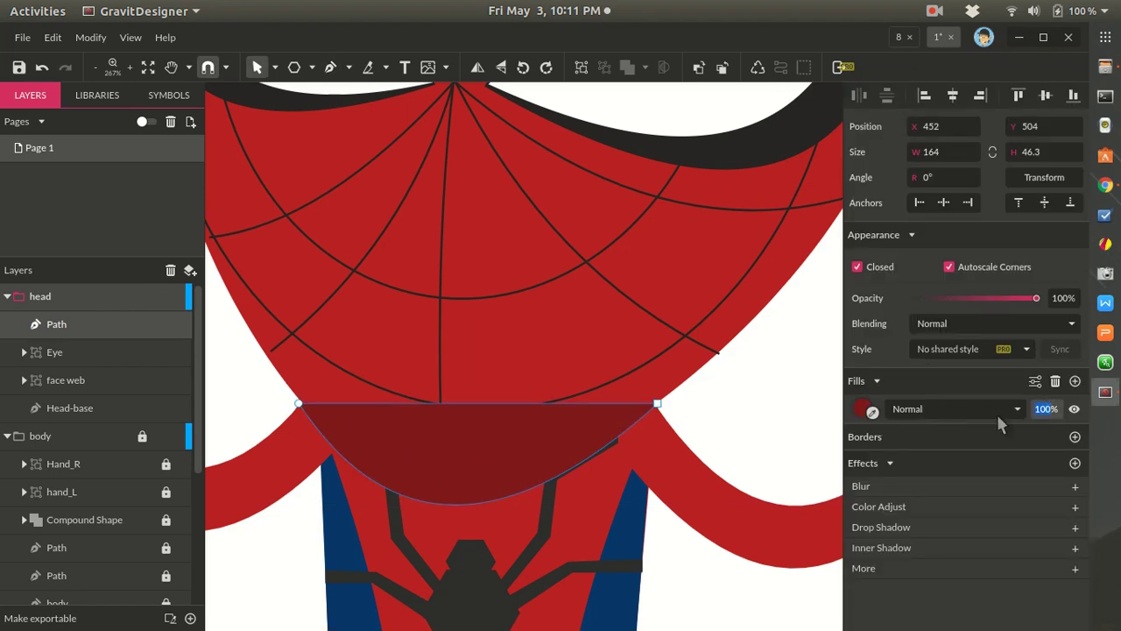
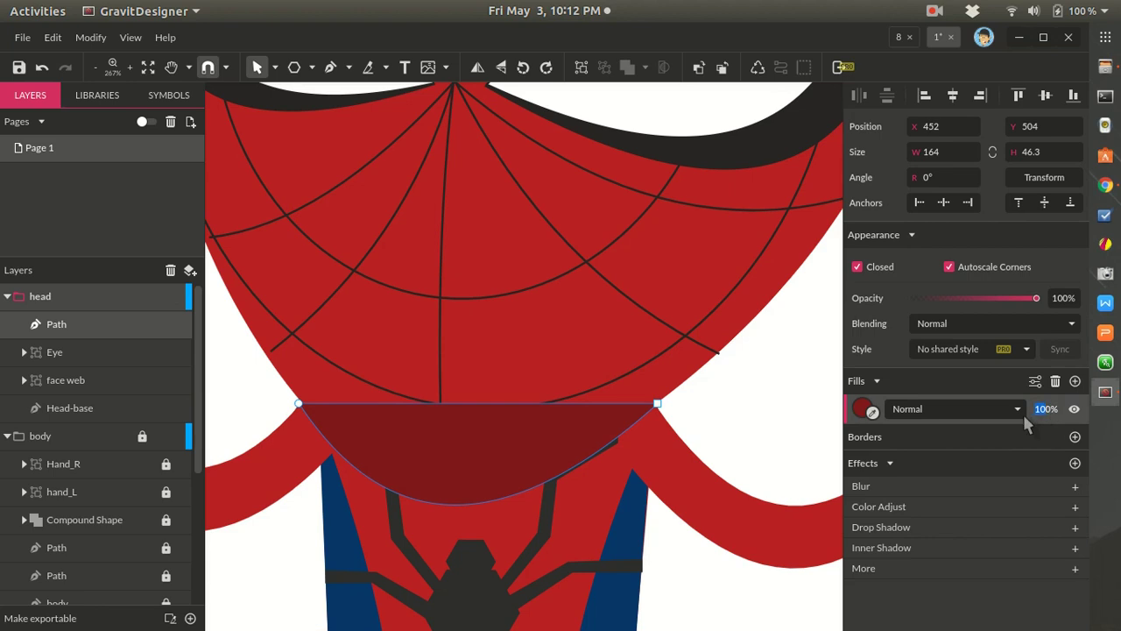
key(Return)
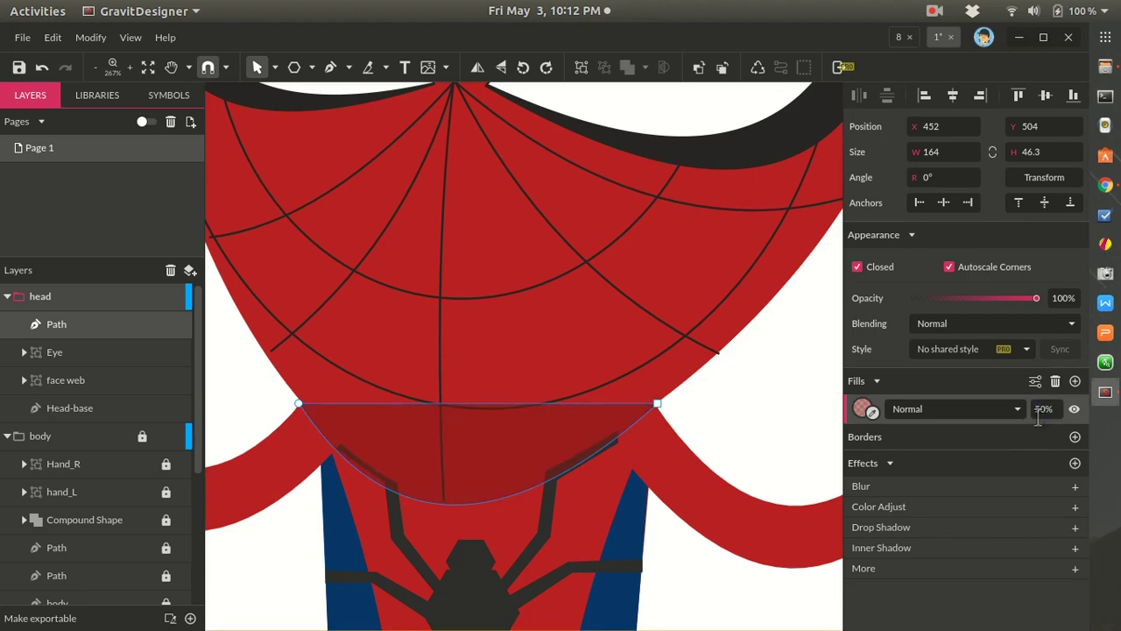
click(738, 442)
click(533, 449)
click(518, 447)
key(Delete)
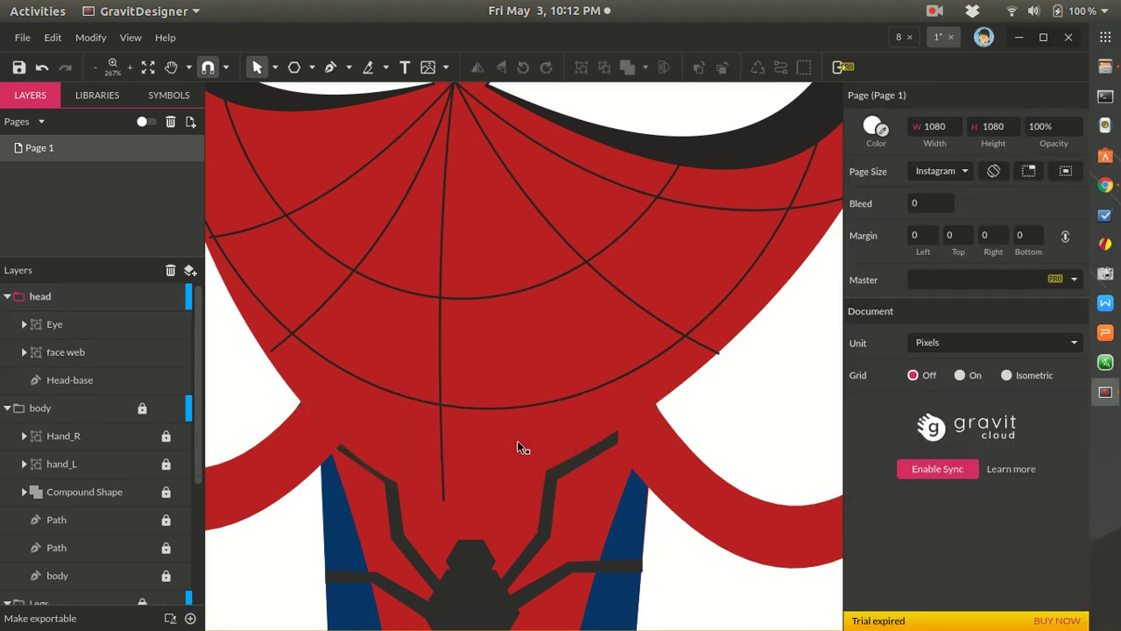
click(518, 447)
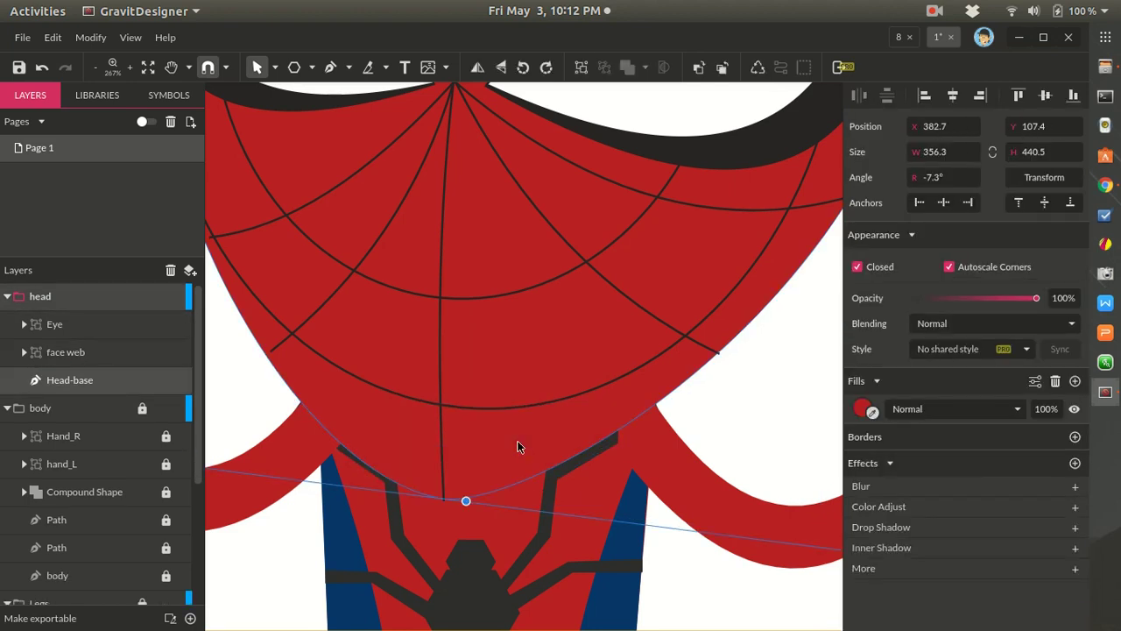
key(ctrl+z)
- Send the neck shape beneath Head-base and nudge its corner points to X 453 and X 615 at the arm junctions
key(ctrl+bracketleft)
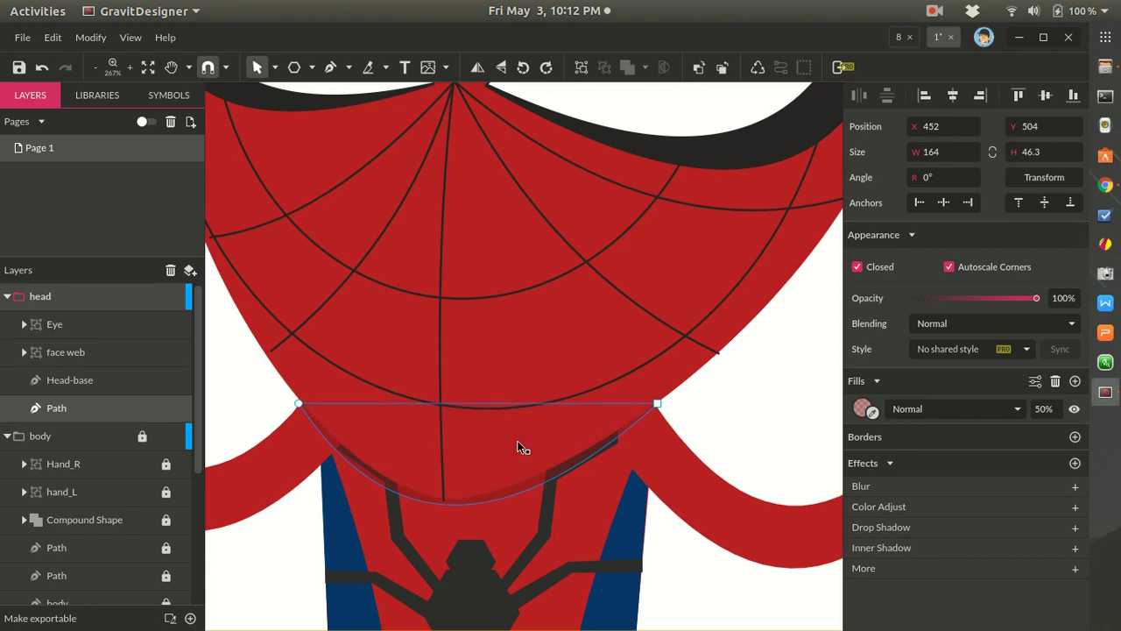
ctrl+scroll(317, 432, up, 2)
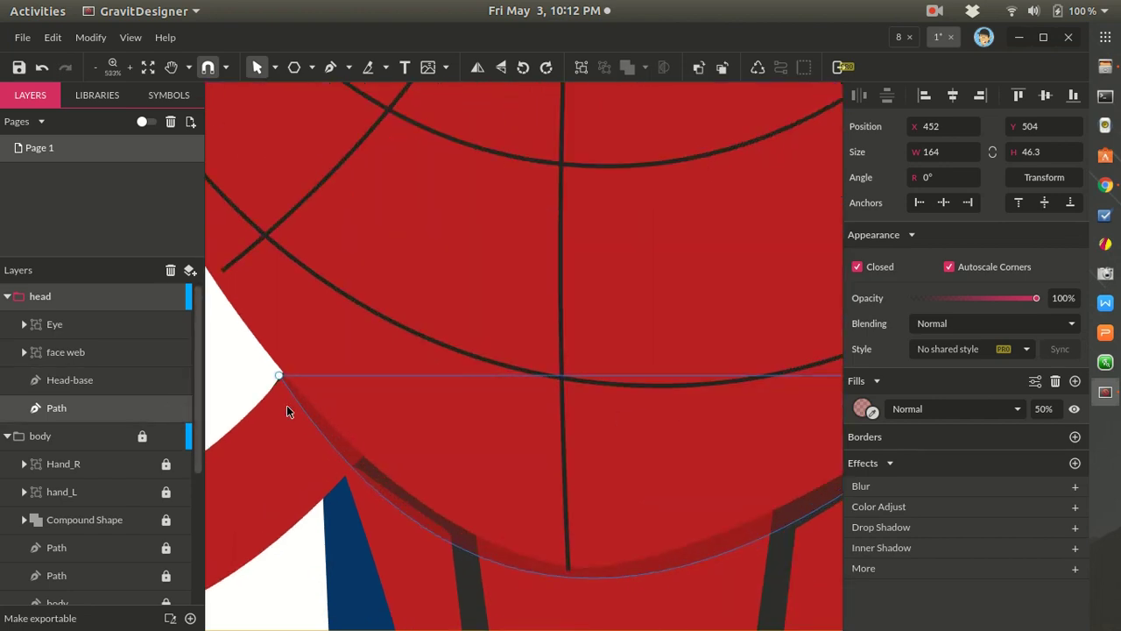
click(280, 377)
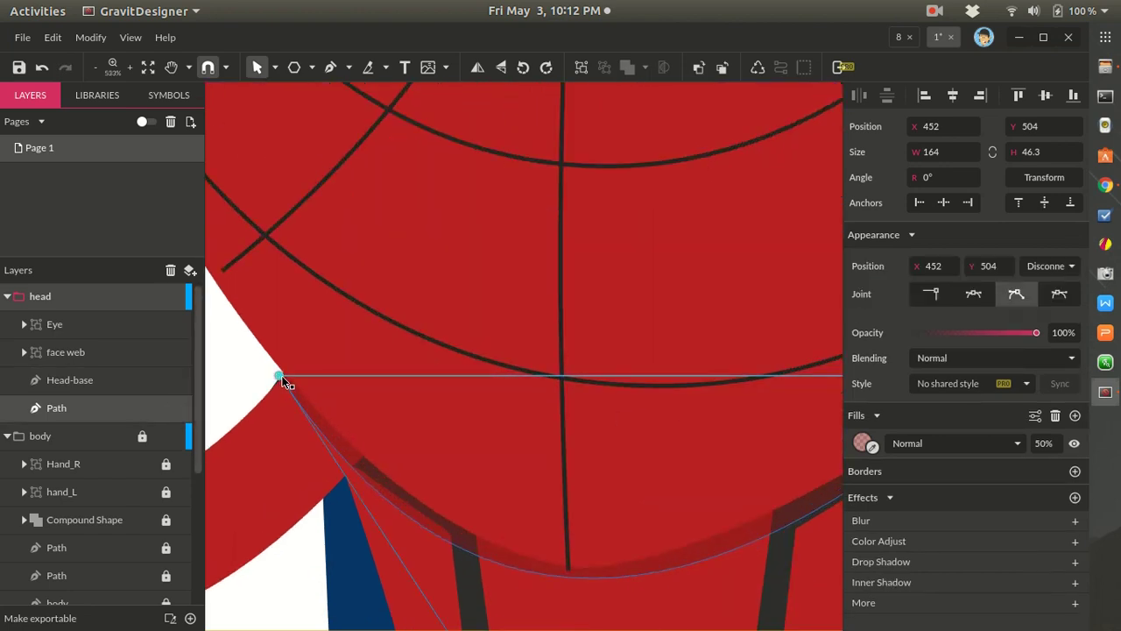
ctrl+scroll(476, 462, down, 2)
ctrl+scroll(584, 426, up, 2)
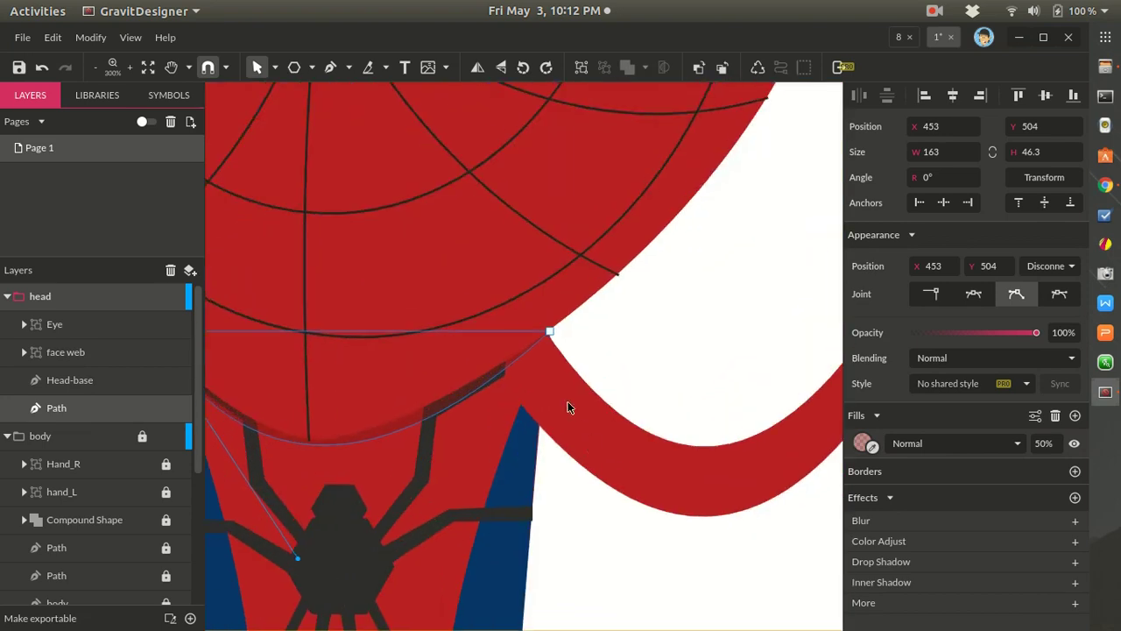
click(538, 286)
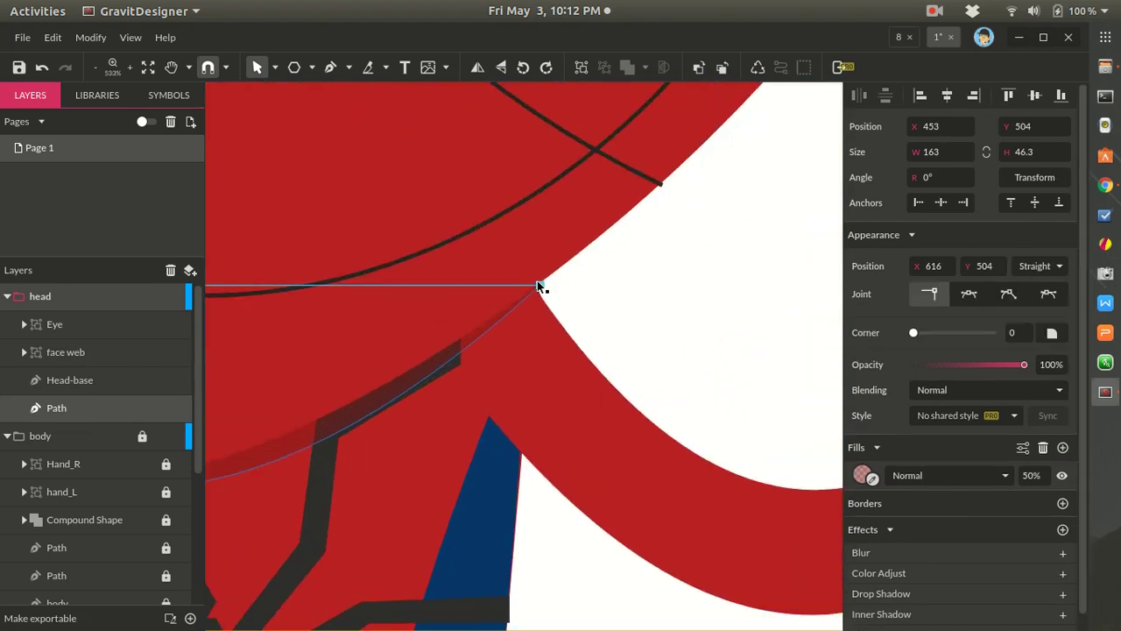
ctrl+scroll(549, 290, down, 2)
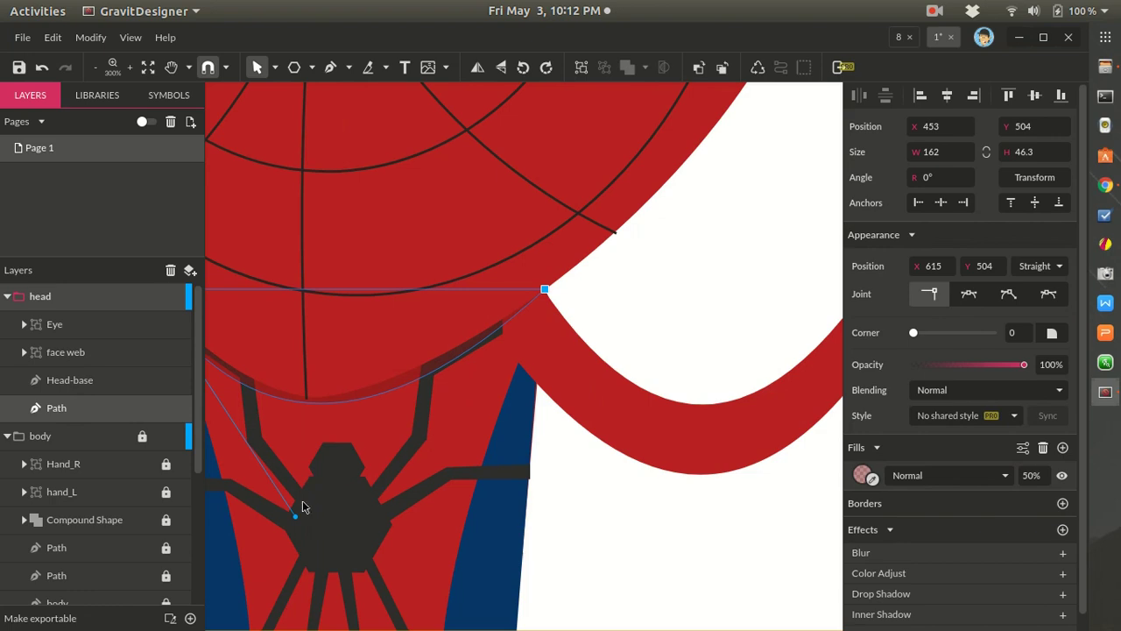
- Pull the neck shape's lower curve down until the shape is about 55.7 px high, widening the shadow under the chin
drag(296, 517, 296, 535)
click(714, 307)
ctrl+scroll(713, 302, down, 5)
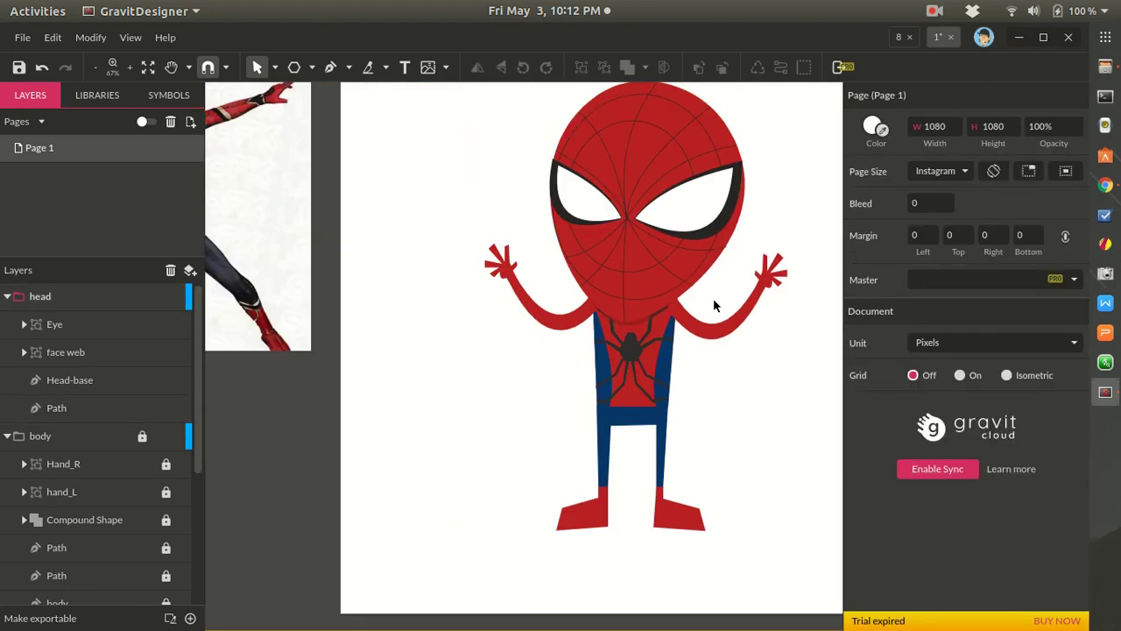
ctrl+scroll(583, 368, up, 5)
click(546, 319)
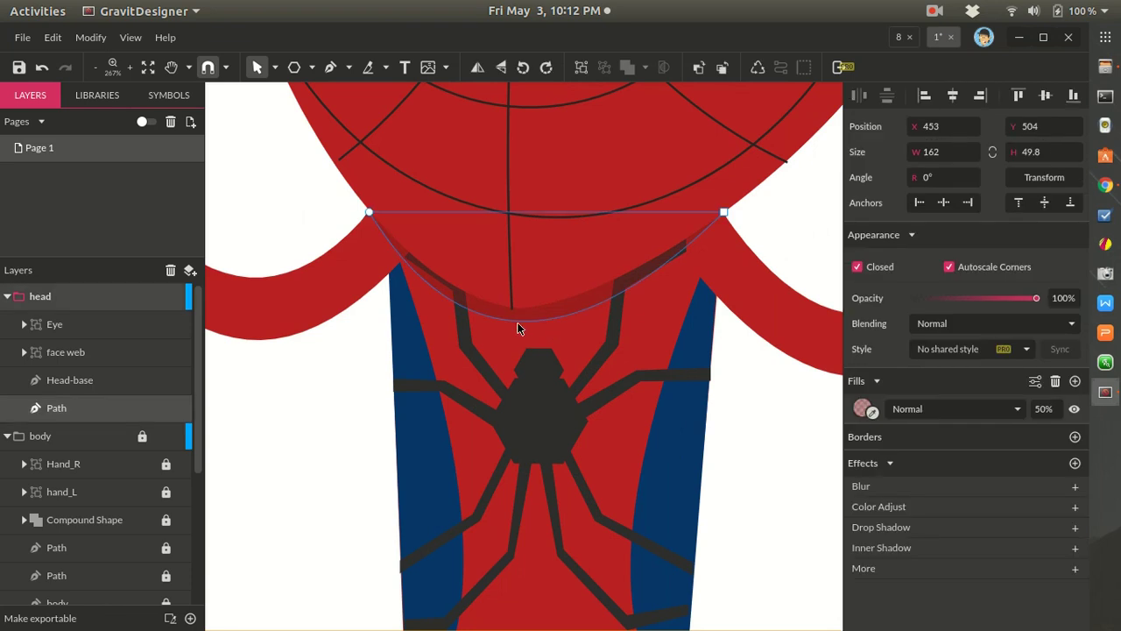
click(724, 214)
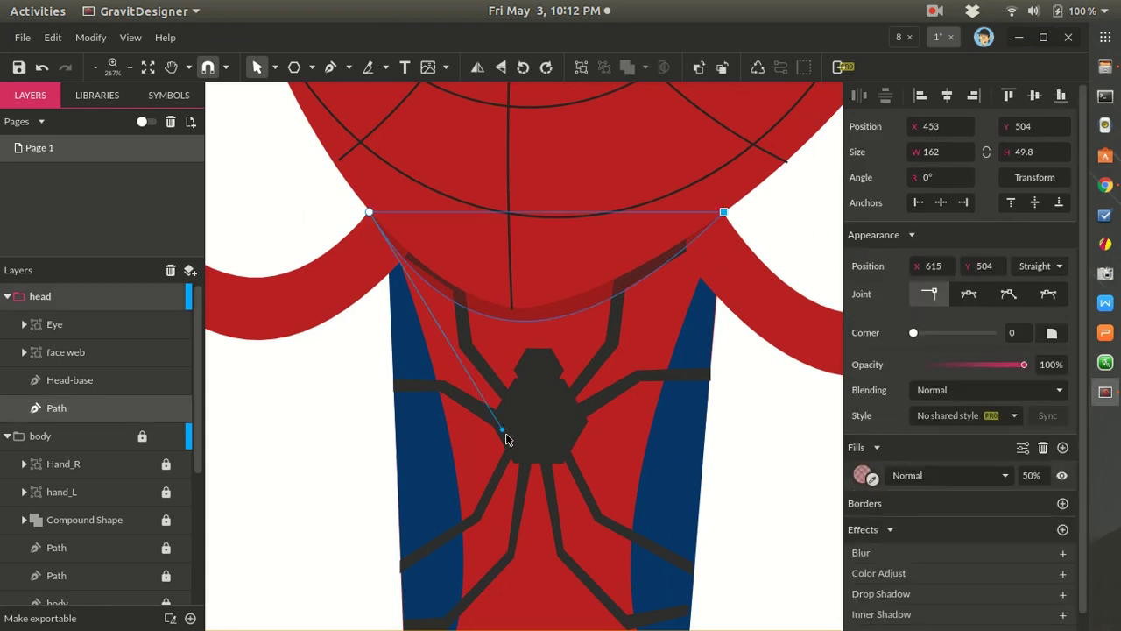
drag(506, 436, 490, 457)
click(337, 495)
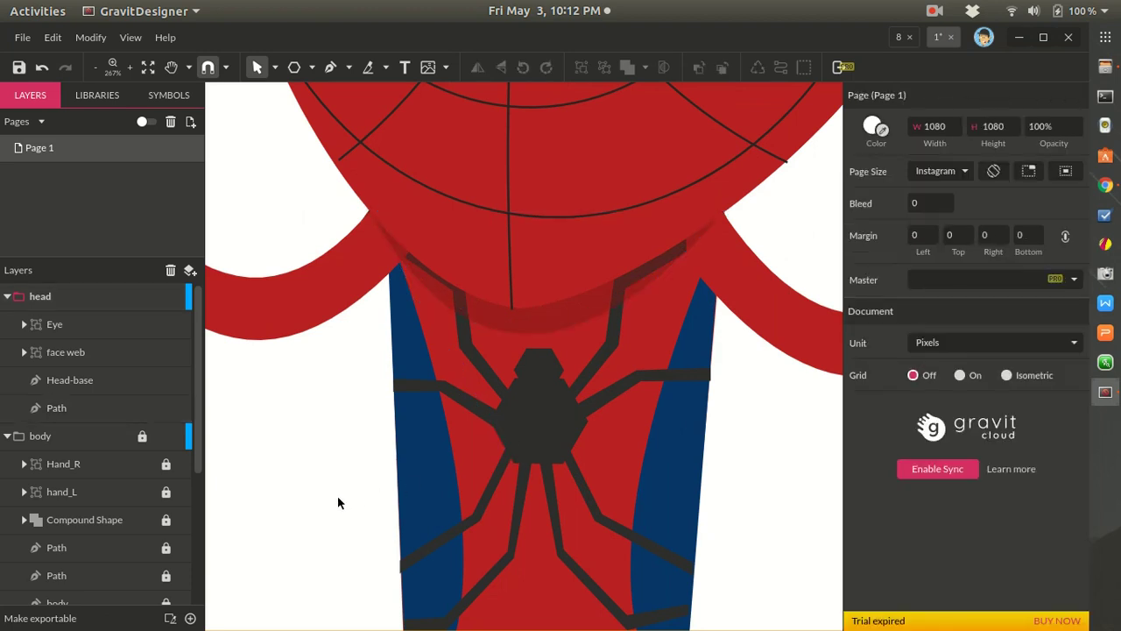
- Examine the chin shadow's strength and shape on the whole figure beside the reference photos
ctrl+scroll(345, 500, down, 5)
ctrl+scroll(344, 421, down, 1)
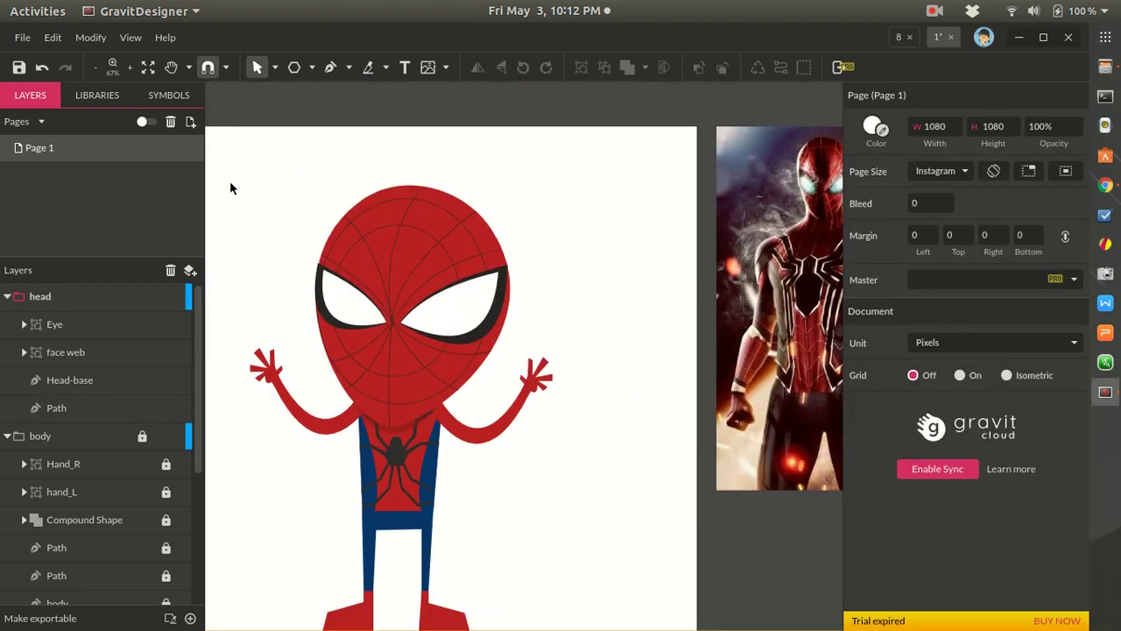
ctrl+scroll(315, 433, up, 2)
click(494, 427)
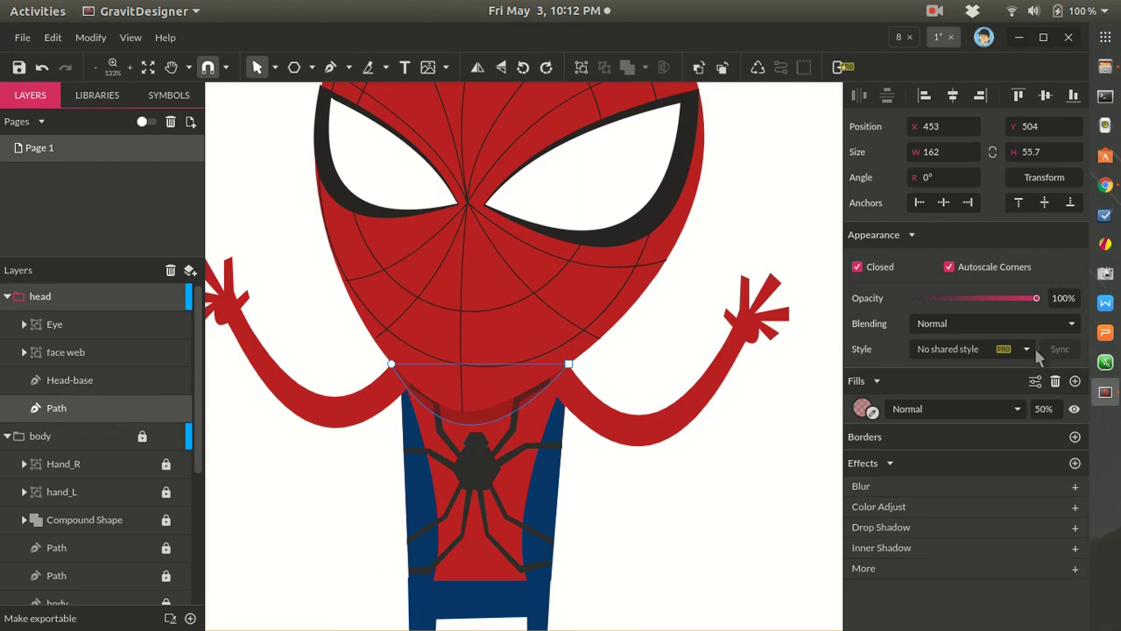
click(1055, 408)
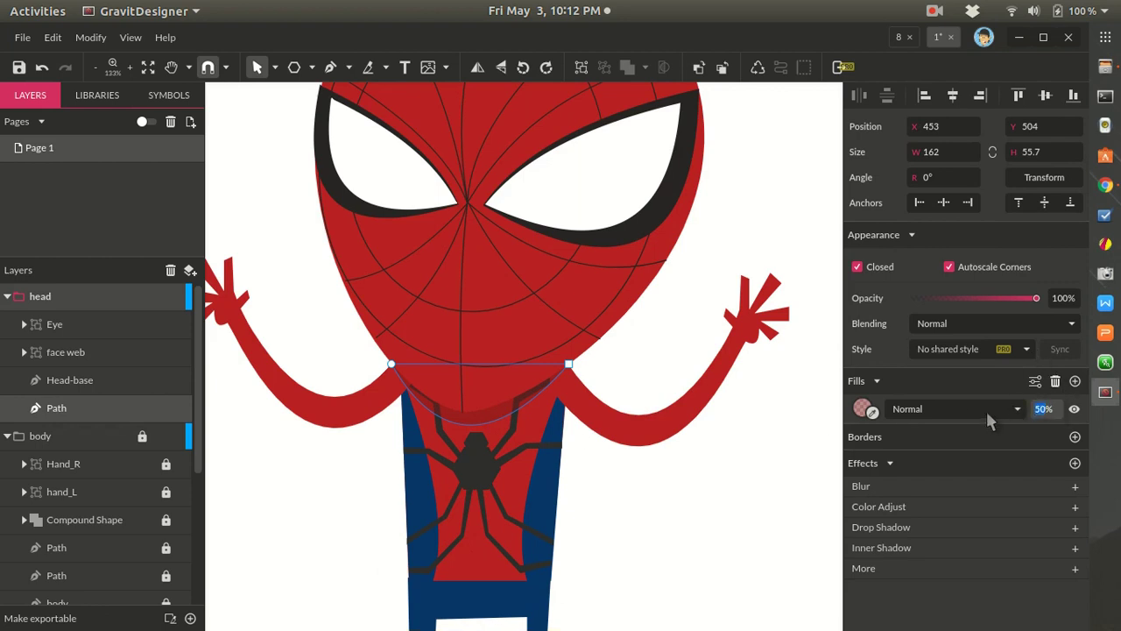
click(682, 531)
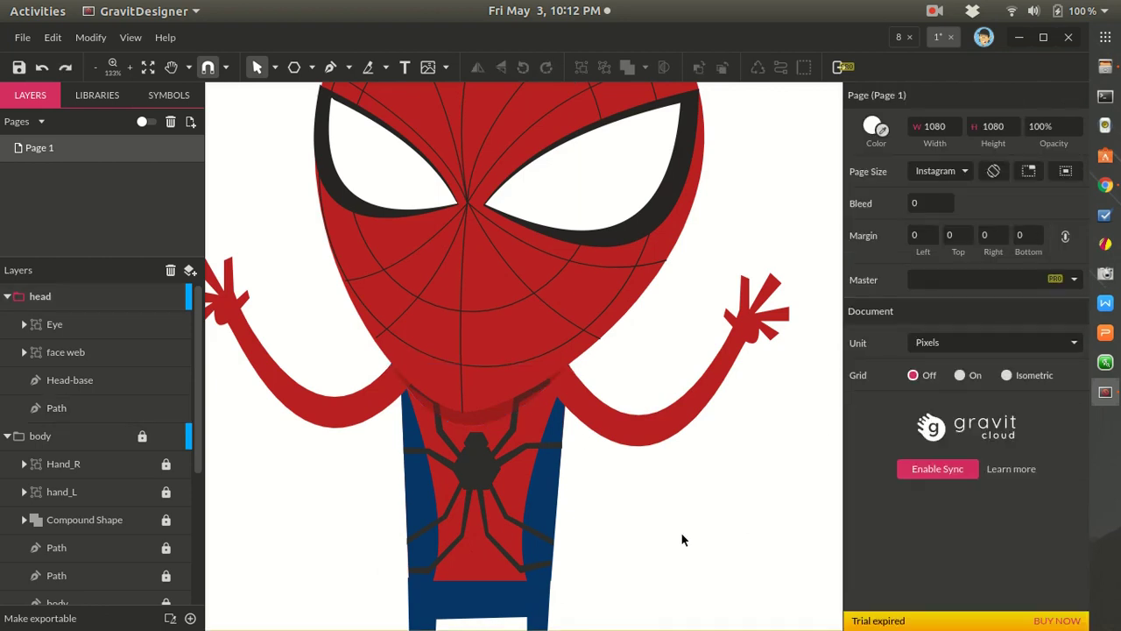
ctrl+scroll(680, 532, down, 2)
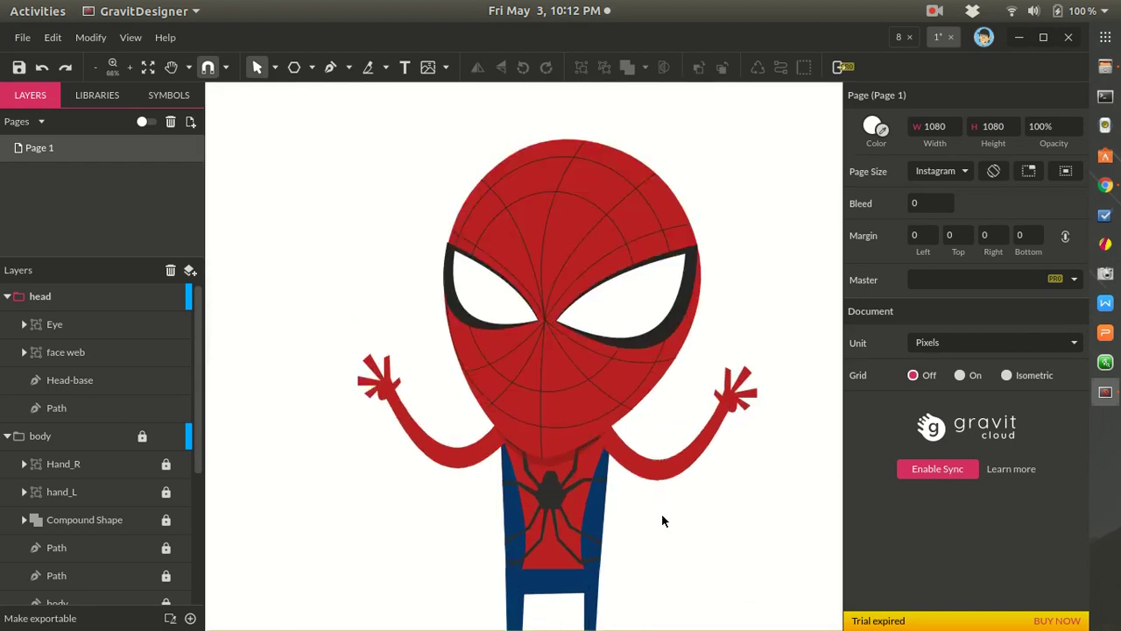
ctrl+scroll(661, 521, down, 1)
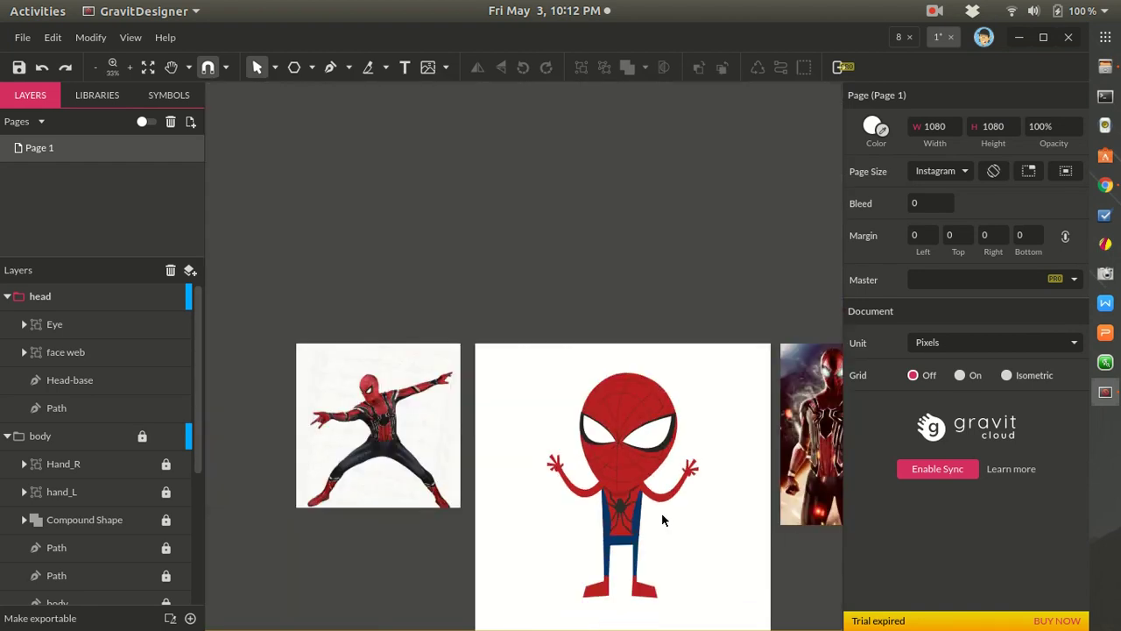
ctrl+scroll(661, 520, up, 3)
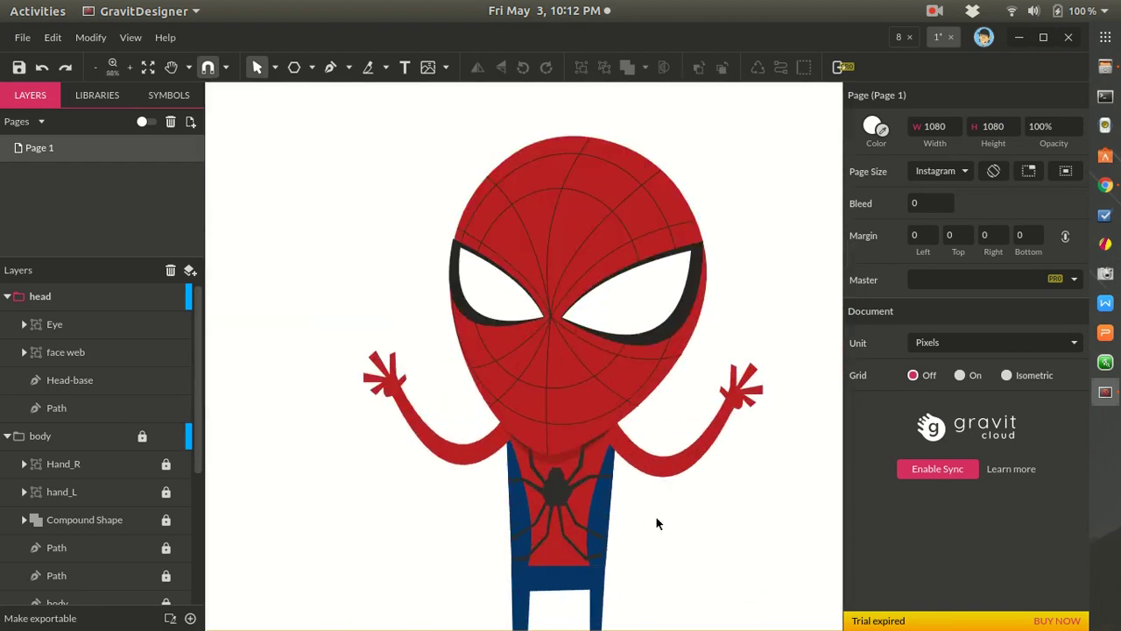
ctrl+scroll(658, 523, up, 1)
ctrl+scroll(658, 523, down, 2)
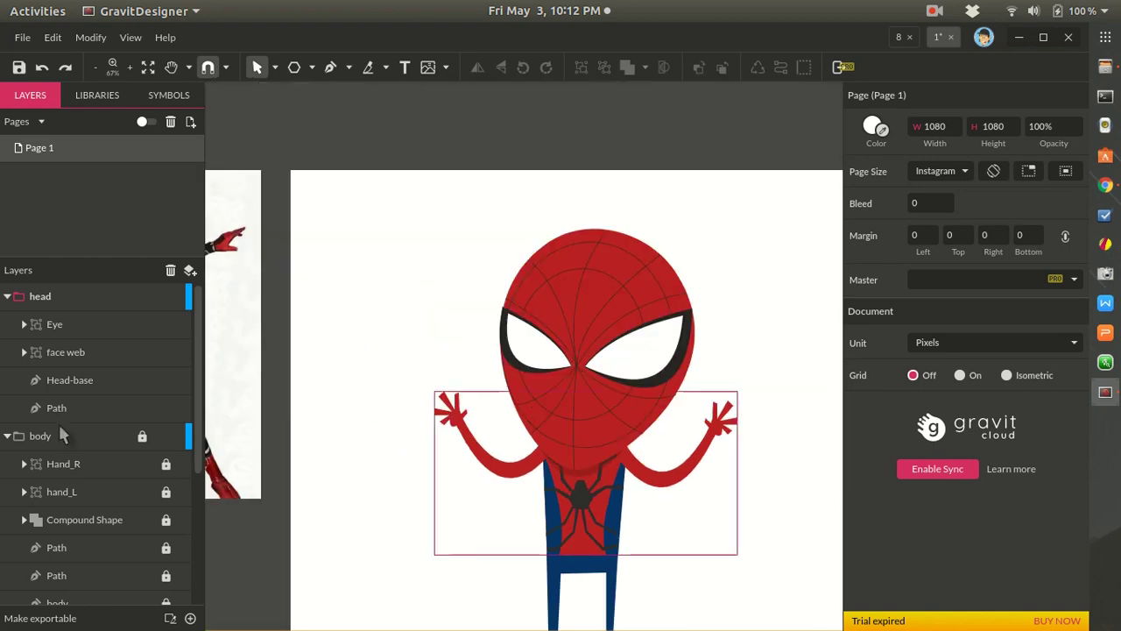
- Rename the neck shape as shadow and lock the head layer
click(584, 476)
double_click(66, 409)
text(shadow)
key(Return)
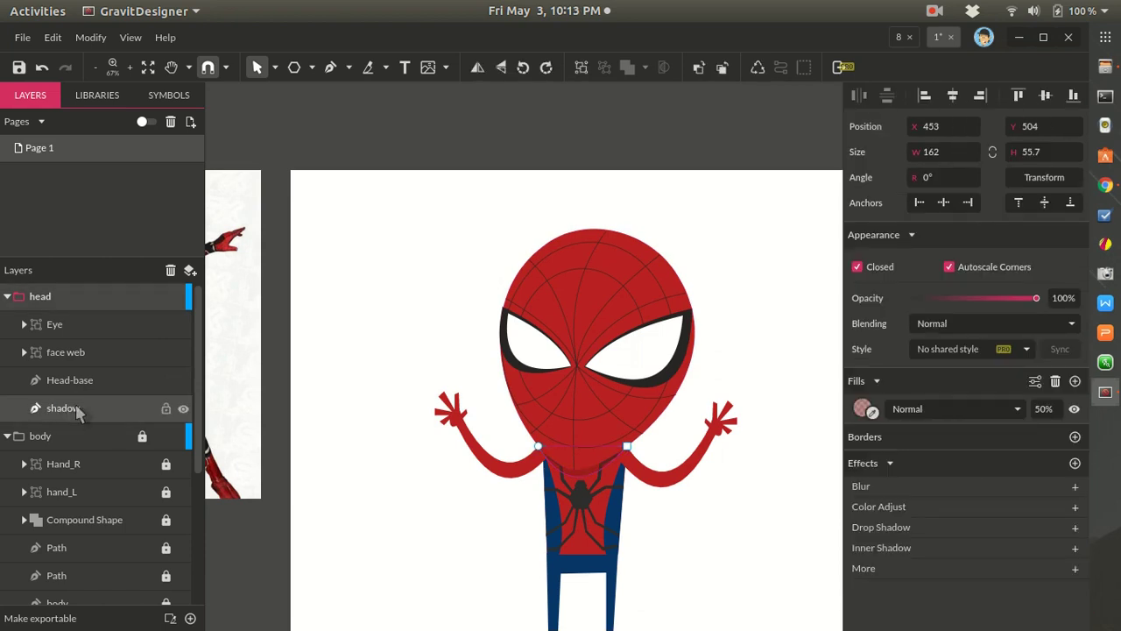
click(142, 297)
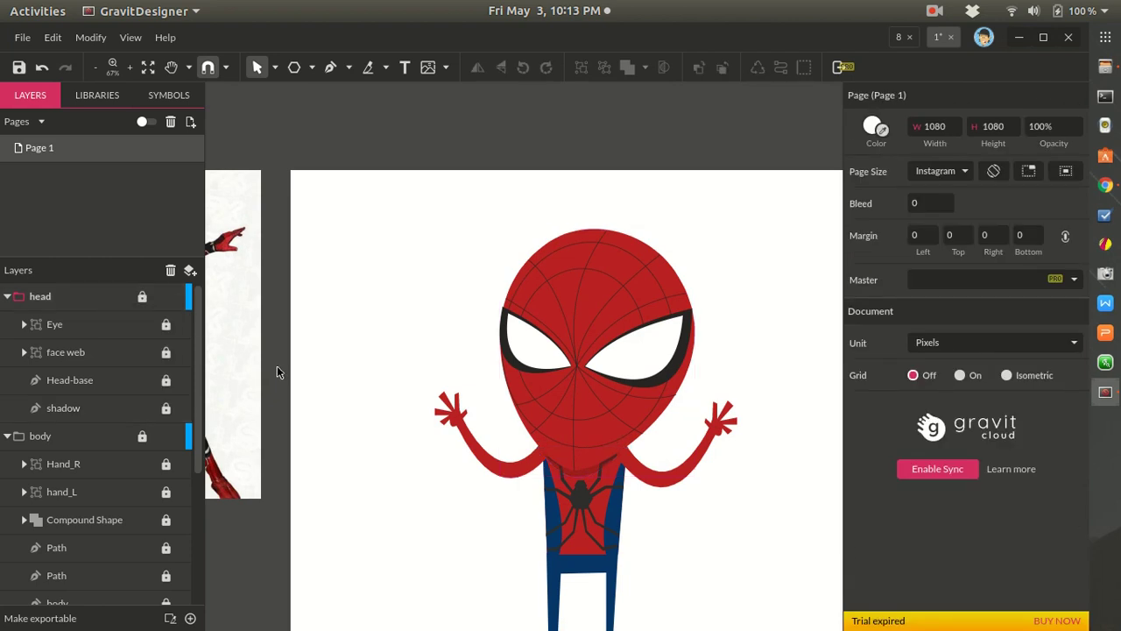
- Unlock the body layer and enlarge Hand_R and hand_L together until each arm is about 285 × 207 px
scroll(500, 421, down, 3)
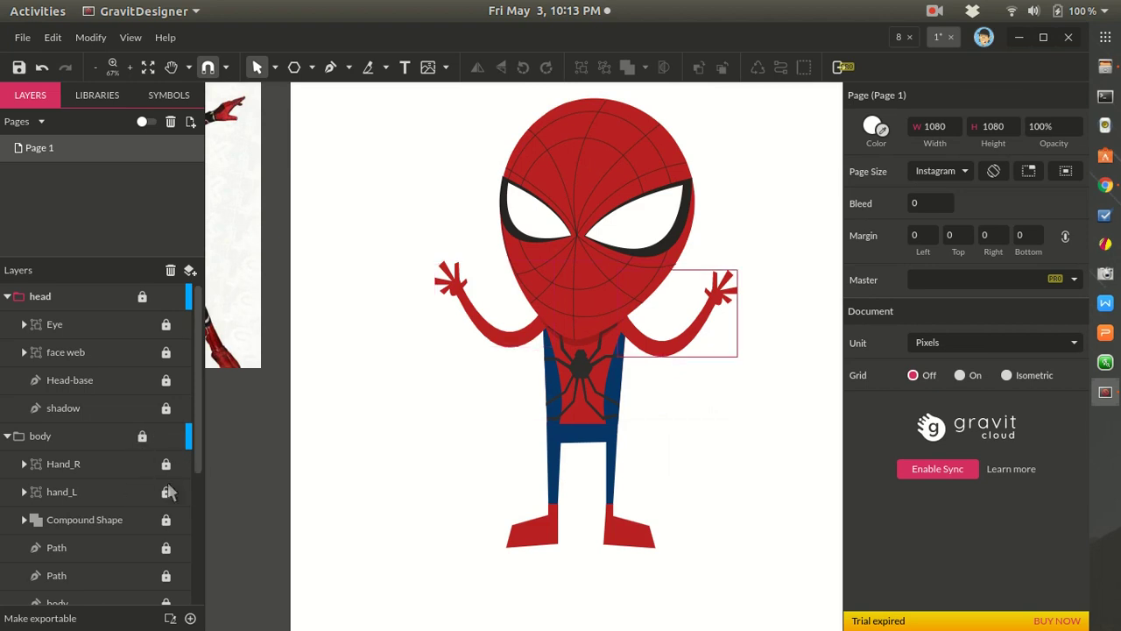
click(142, 435)
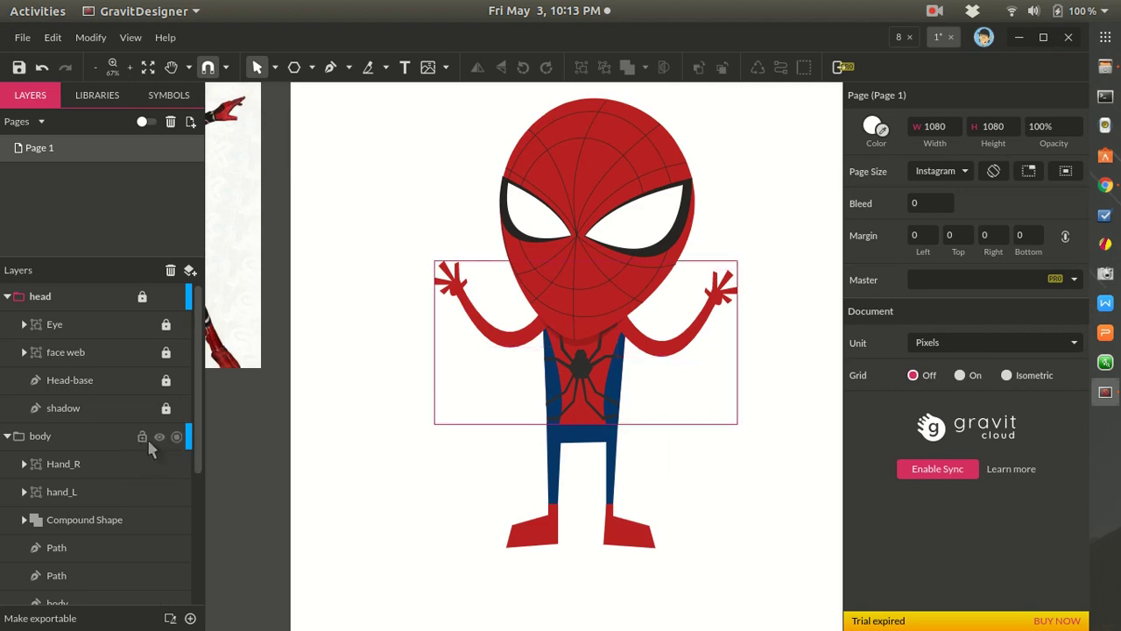
click(468, 337)
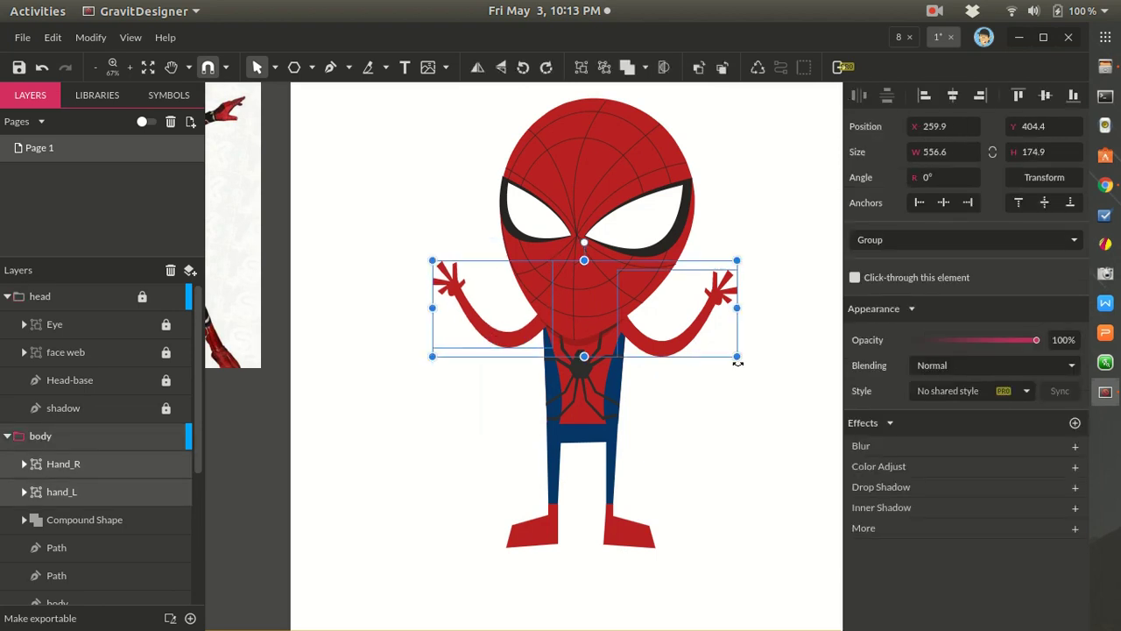
drag(738, 359, 780, 371)
click(671, 427)
scroll(671, 426, up, 1)
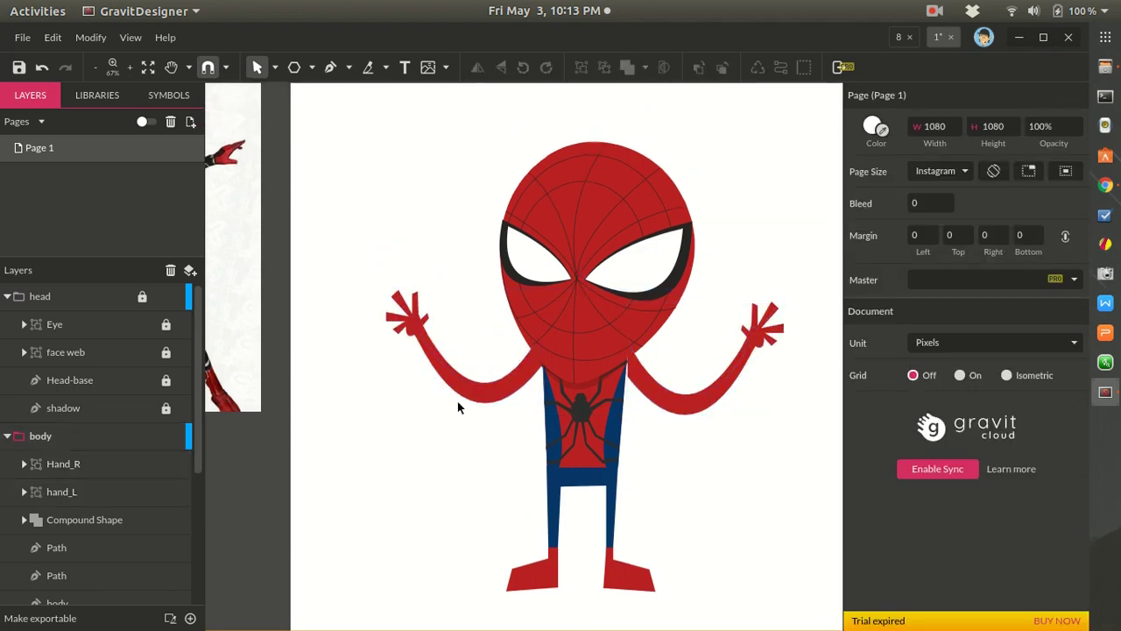
- Move the arms back against the shoulders, placing Hand_R at X 183.3, Y 399 and hand_L at X 593.1, Y 399
click(470, 384)
drag(477, 388, 487, 399)
mouse_move(692, 411)
mouse_down()
mouse_move(726, 400)
mouse_move(689, 391)
mouse_up()
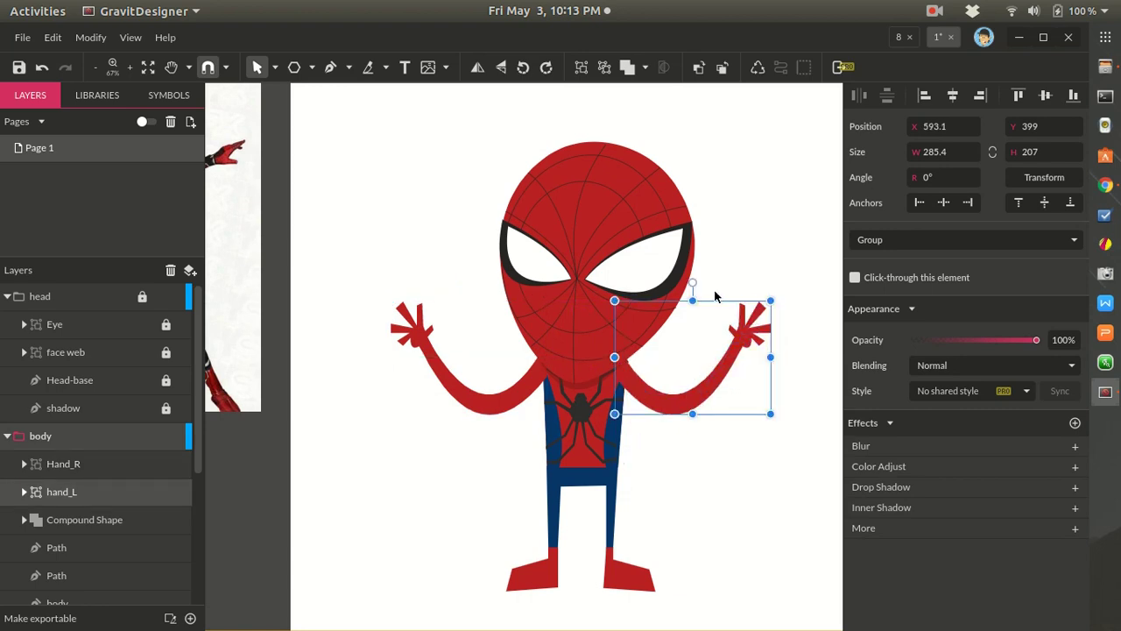
- Rotate hand_L to -26.5° so its hand sits lower and keep it joined to the shoulder at X 593.1, Y 431.4
drag(697, 279, 708, 327)
drag(671, 400, 673, 401)
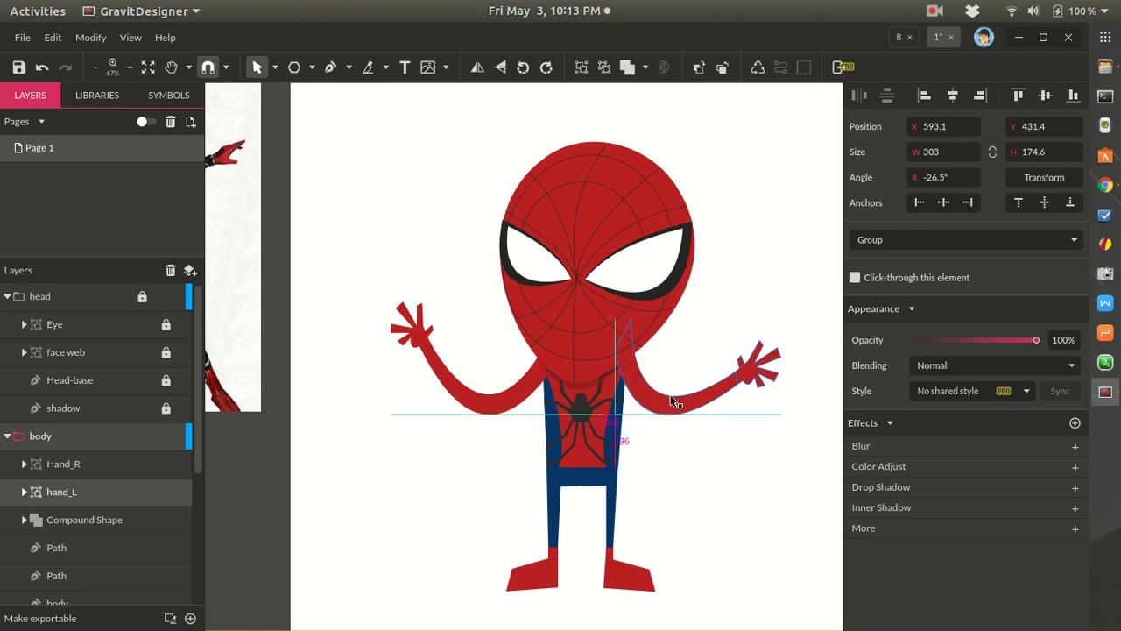
click(674, 448)
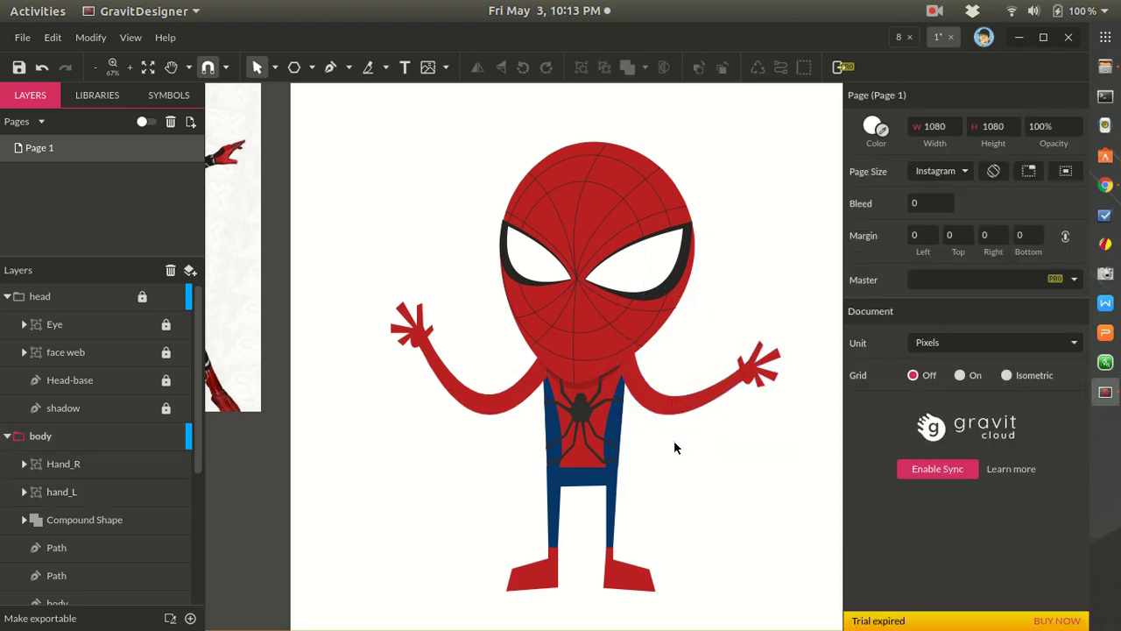
- Rotate Hand_R clockwise so its hand points more upright and move the arm back against the shoulder
click(447, 403)
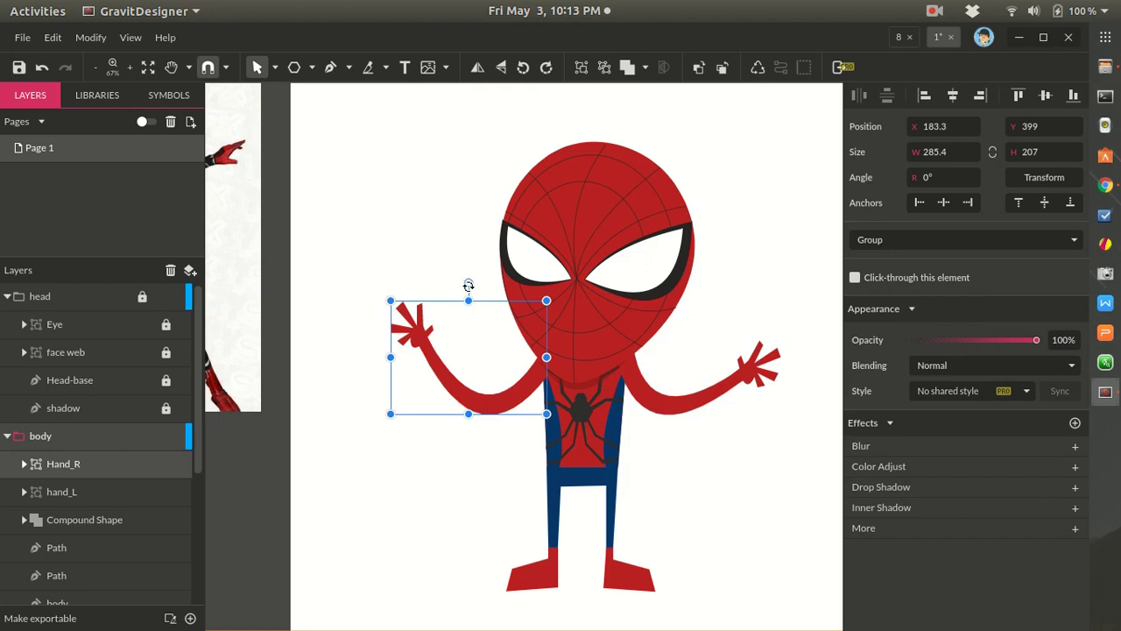
drag(468, 285, 483, 288)
drag(492, 418, 508, 396)
click(504, 439)
- Rotate hand_L to -8° so its hand points higher and move the arm back against the shoulder
scroll(506, 437, down, 2)
scroll(624, 371, up, 4)
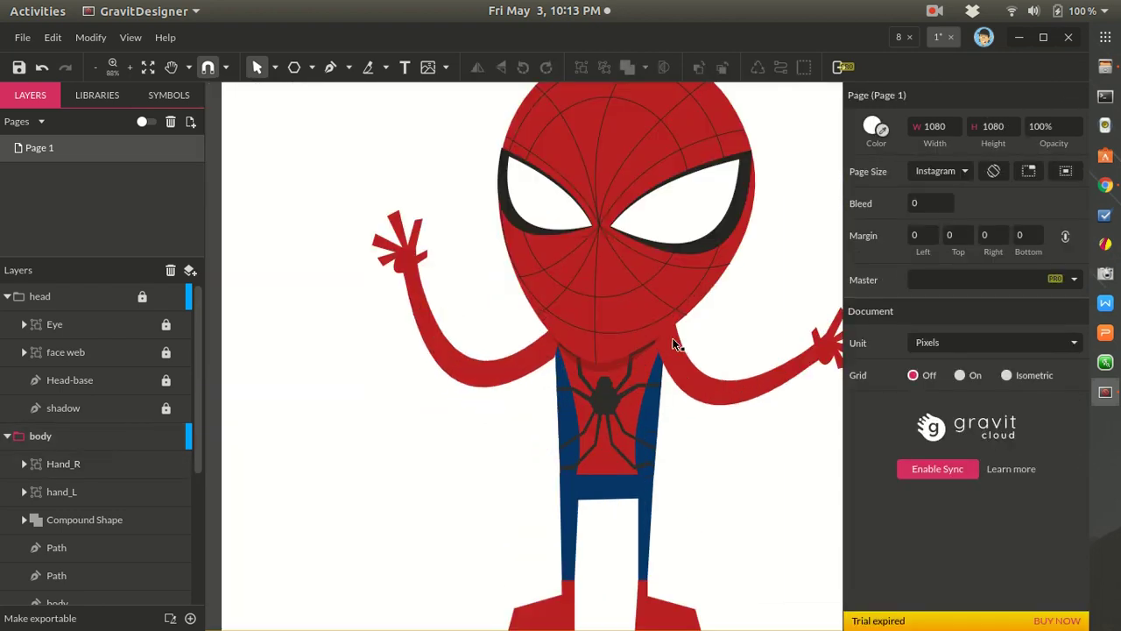
click(729, 396)
scroll(729, 396, down, 4)
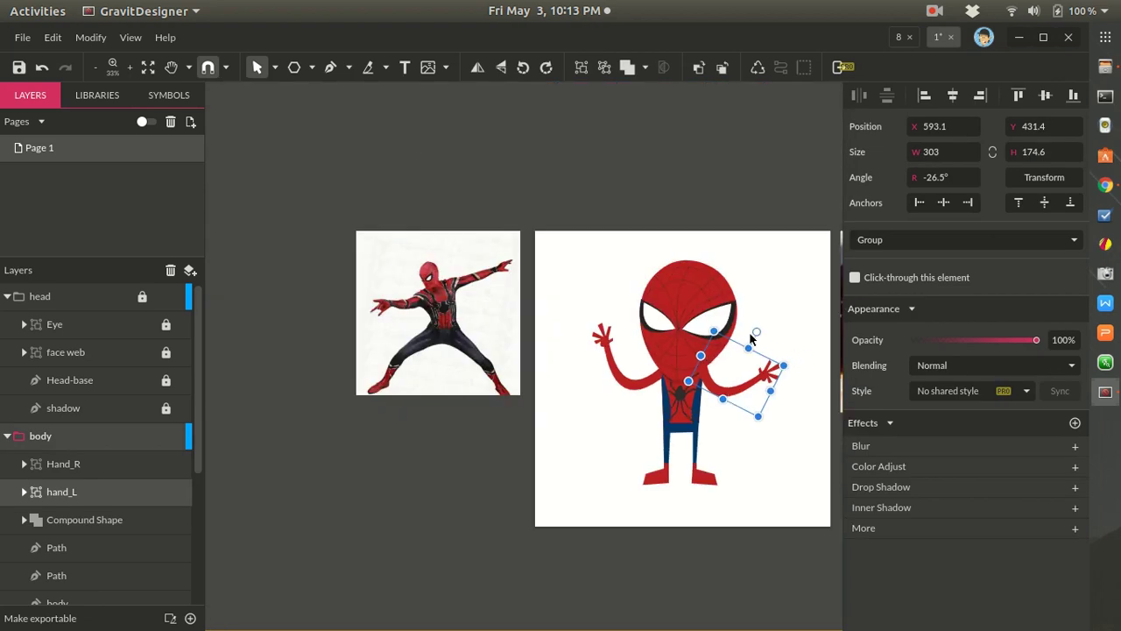
drag(760, 328, 751, 322)
scroll(735, 415, up, 2)
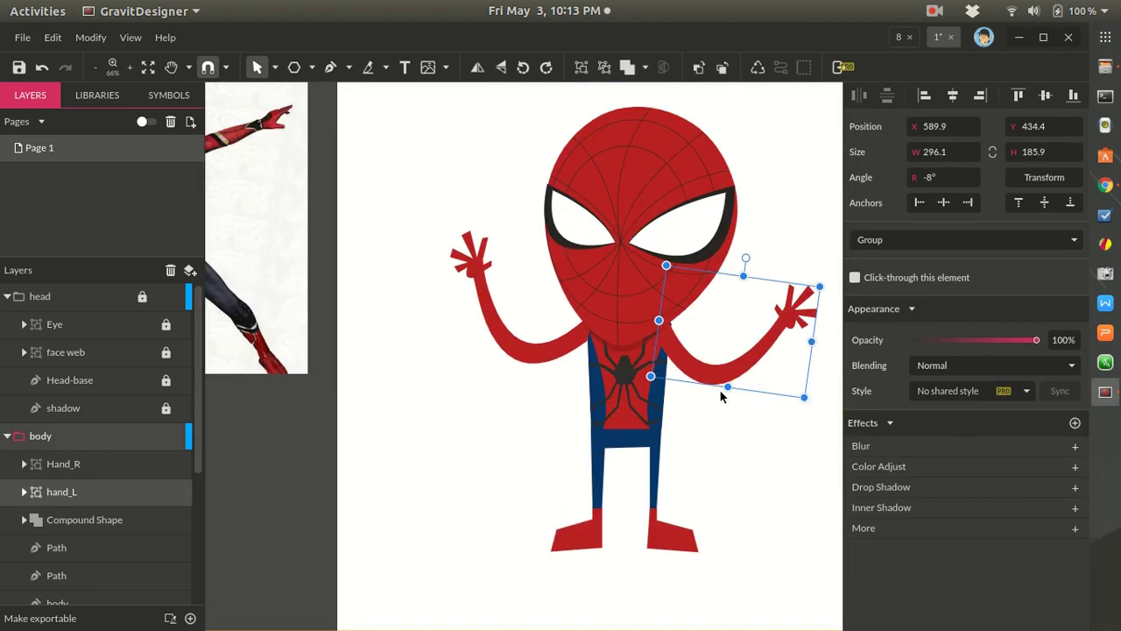
drag(714, 370, 719, 366)
click(753, 444)
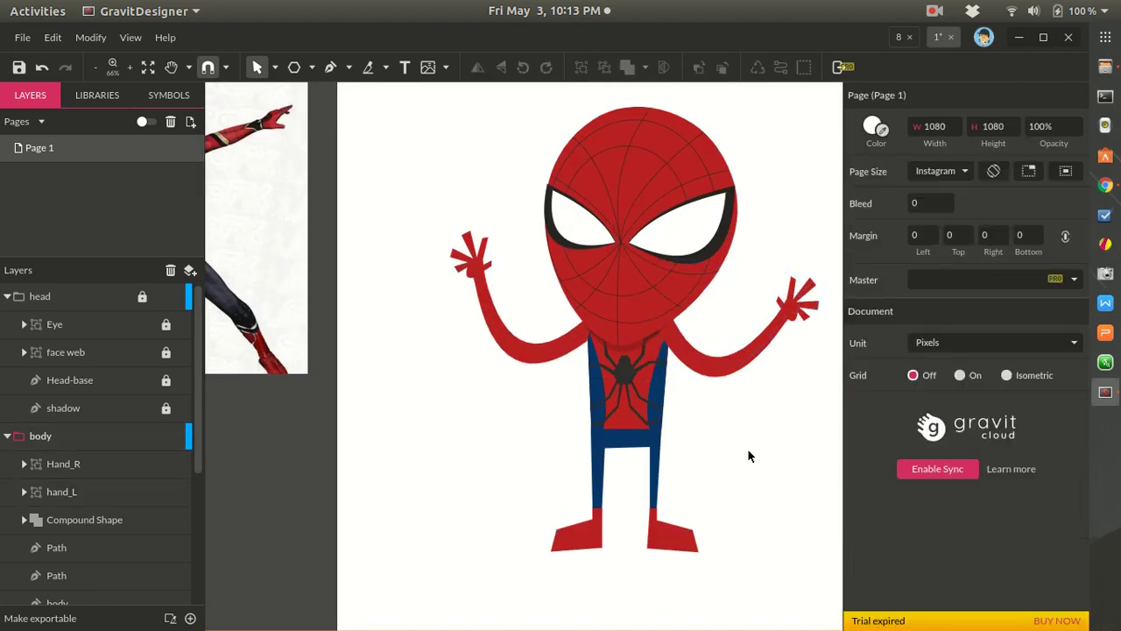
- Check the new arm pose up close and as a whole figure, and save the document
scroll(724, 445, up, 1)
scroll(716, 443, up, 1)
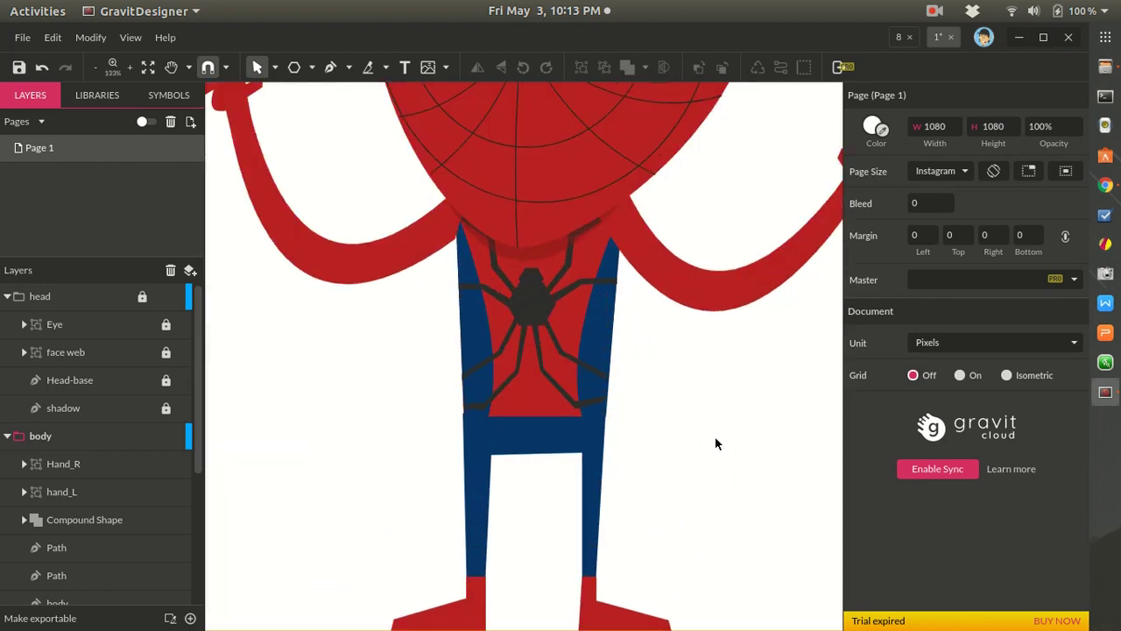
scroll(715, 443, down, 3)
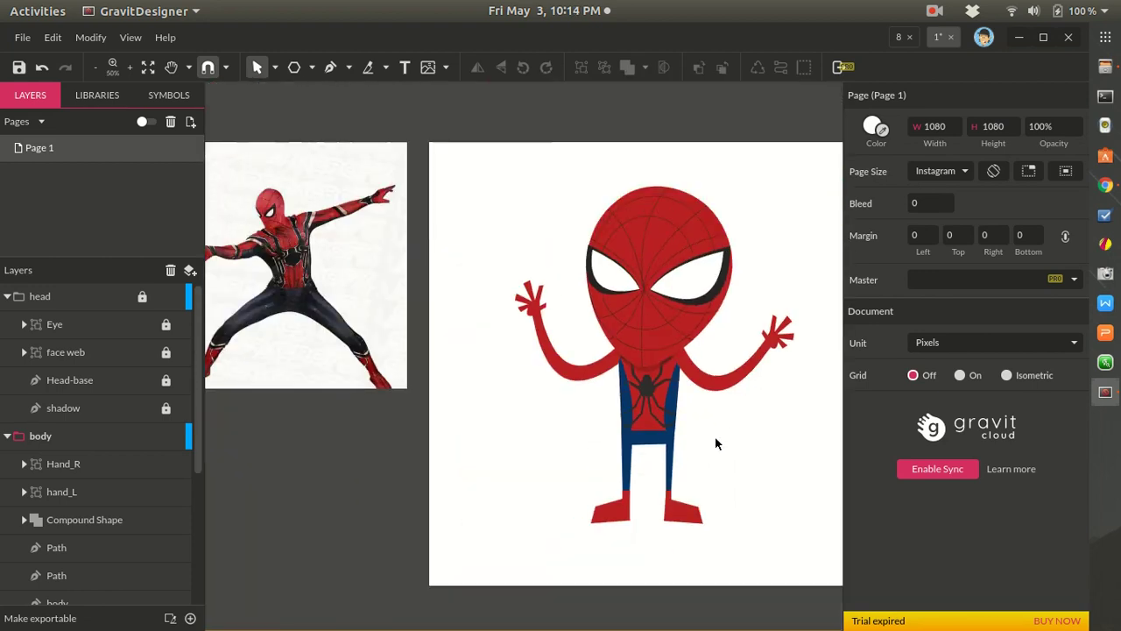
scroll(715, 437, down, 2)
scroll(714, 439, up, 1)
key(ctrl+s)
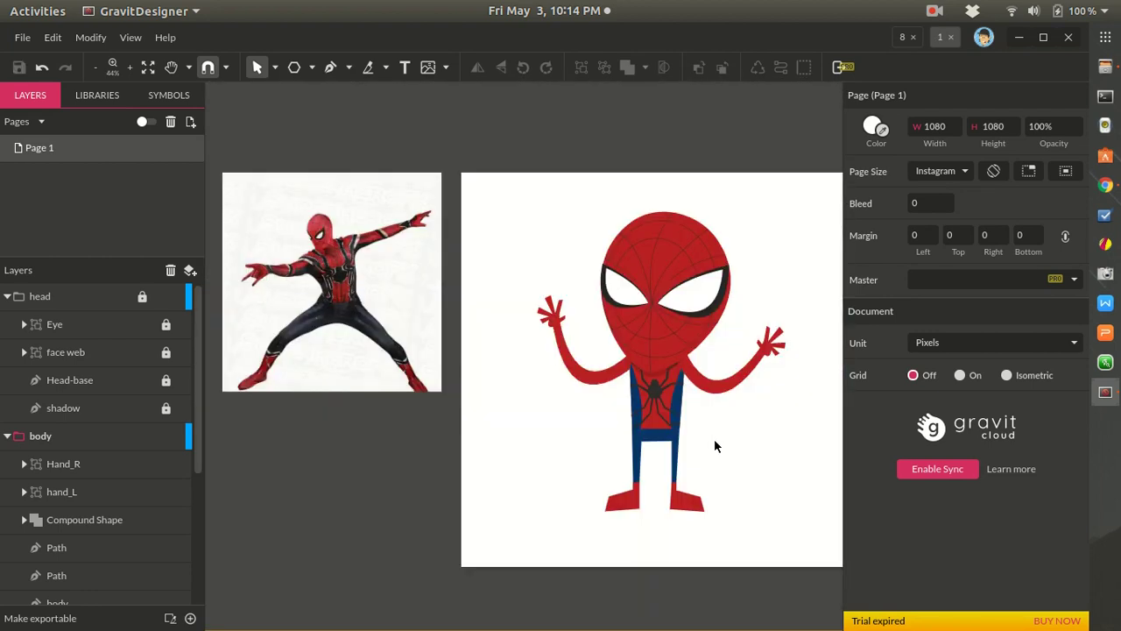
scroll(705, 439, down, 2)
scroll(705, 459, down, 1)
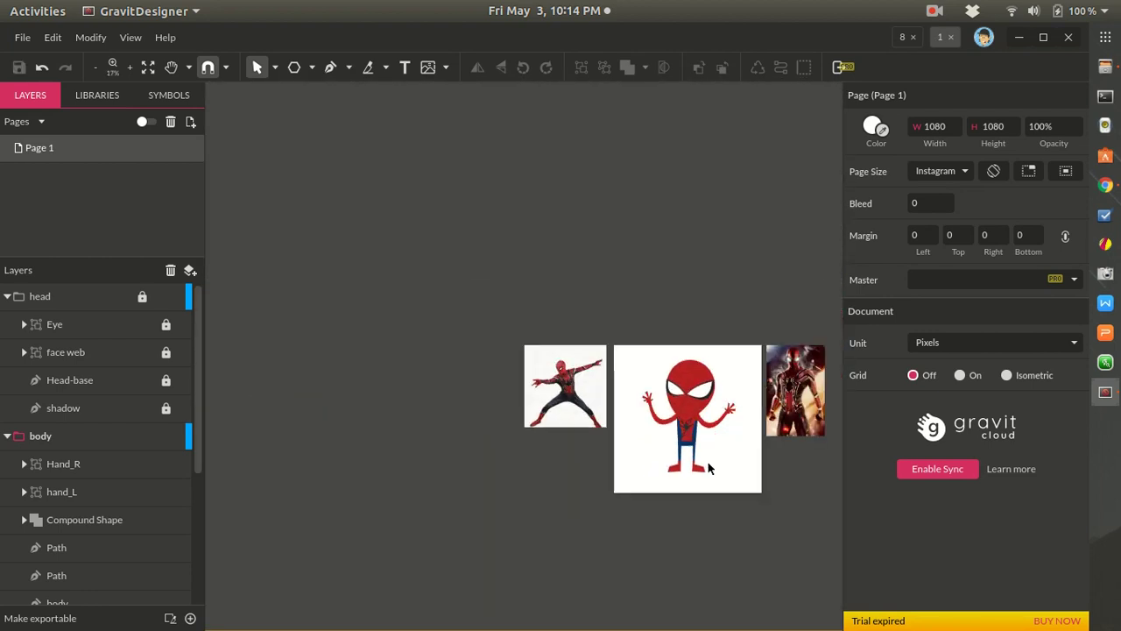
scroll(710, 462, up, 3)
key(space)
drag(715, 398, 571, 455)
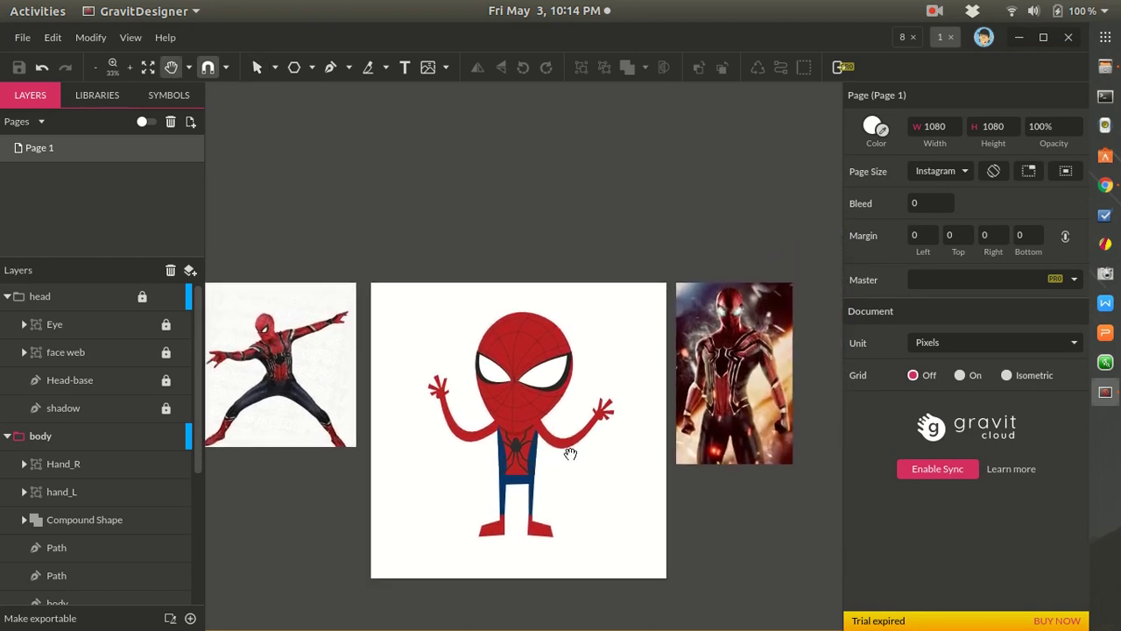
- Switch to Google Chrome and search Google Images for "spider man infinity war"
key(super)
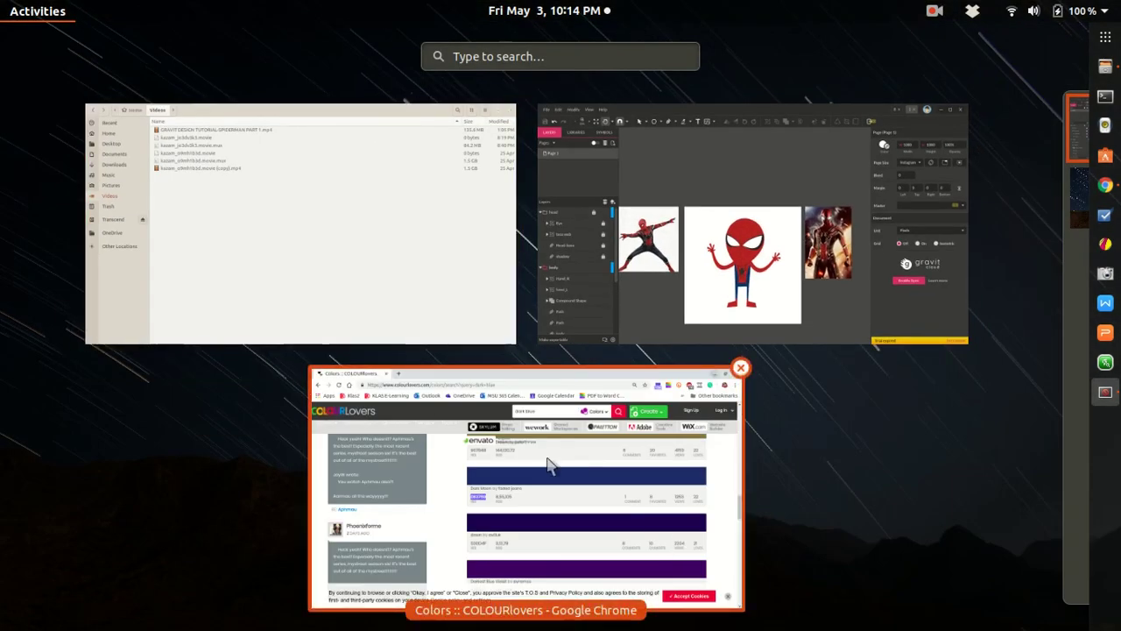
click(655, 543)
click(311, 65)
text(spide)
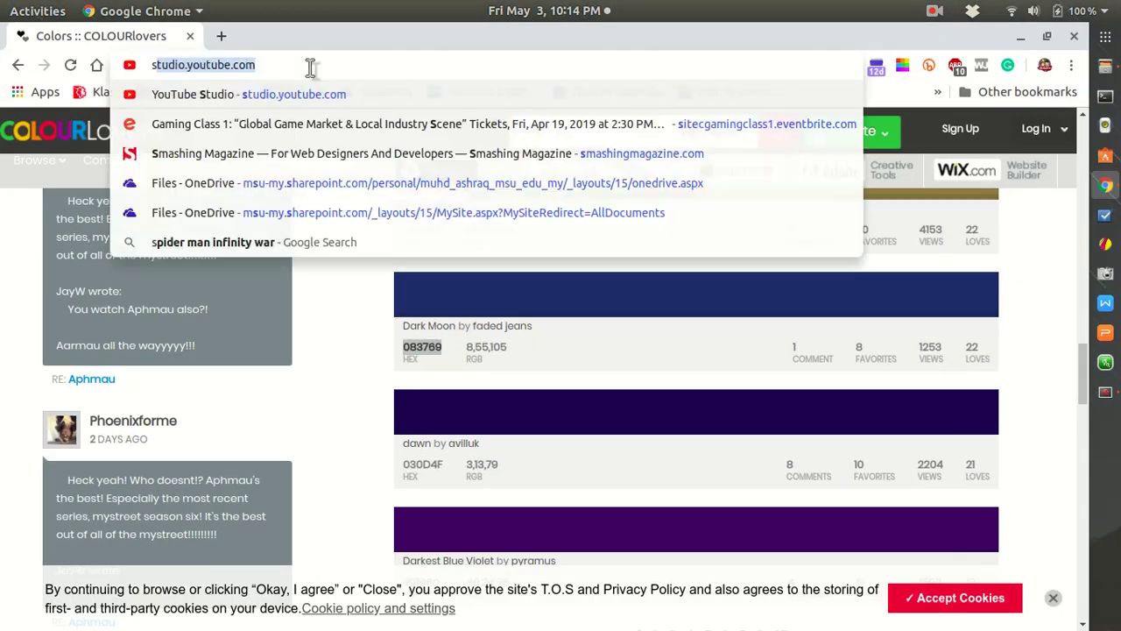
text(r)
key(Return)
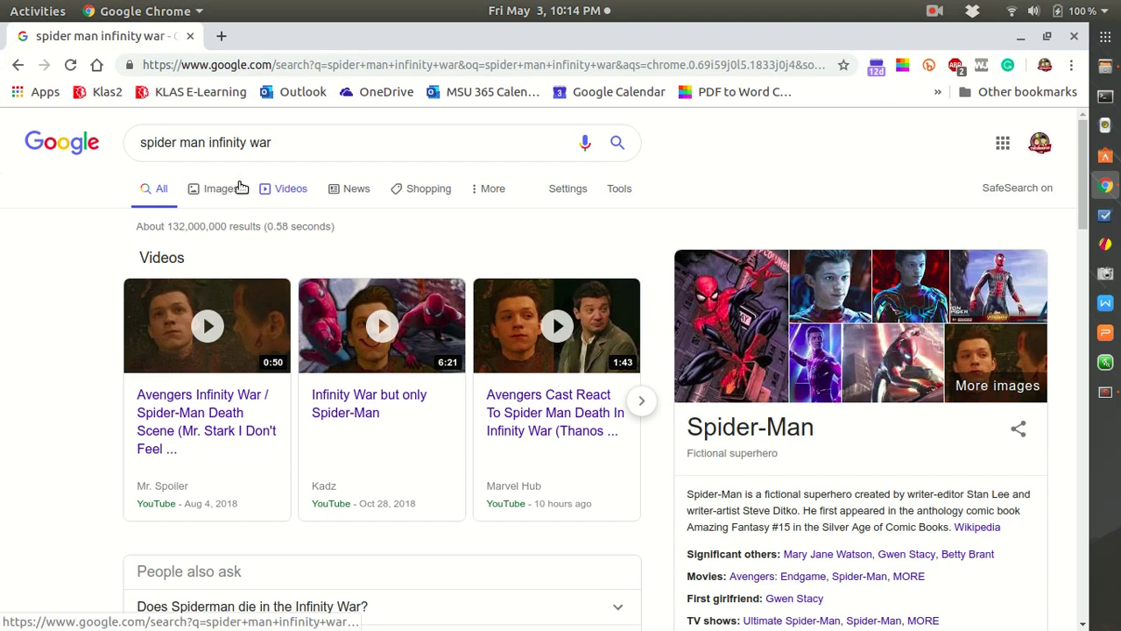
click(219, 200)
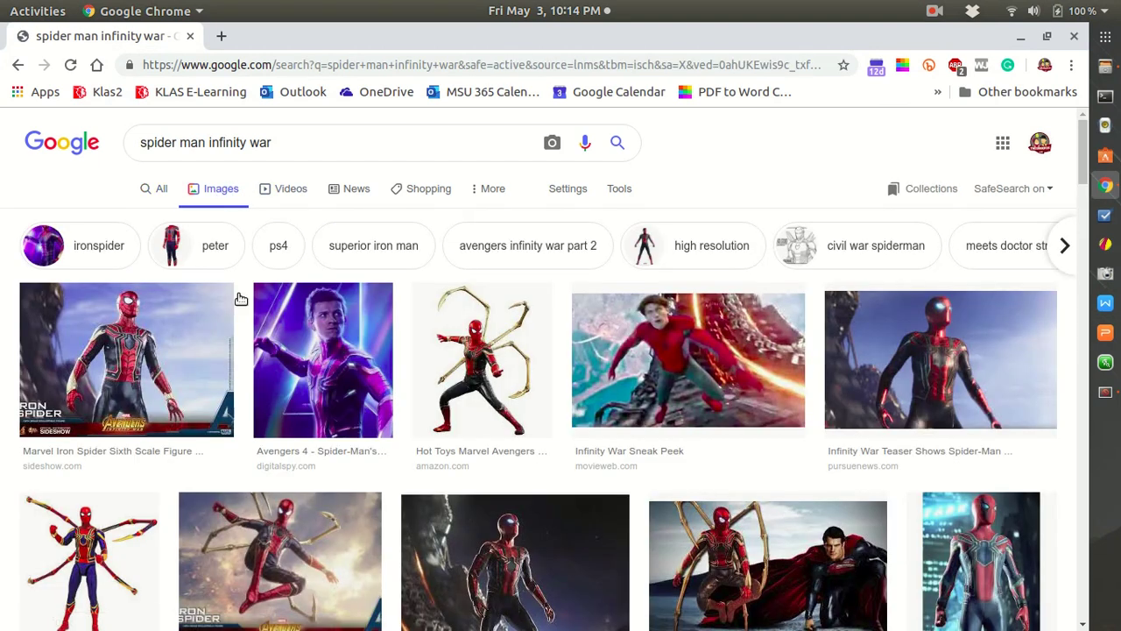
- Look through the Infinity War image results for a reference of the suit's mechanical spider legs
scroll(415, 388, down, 3)
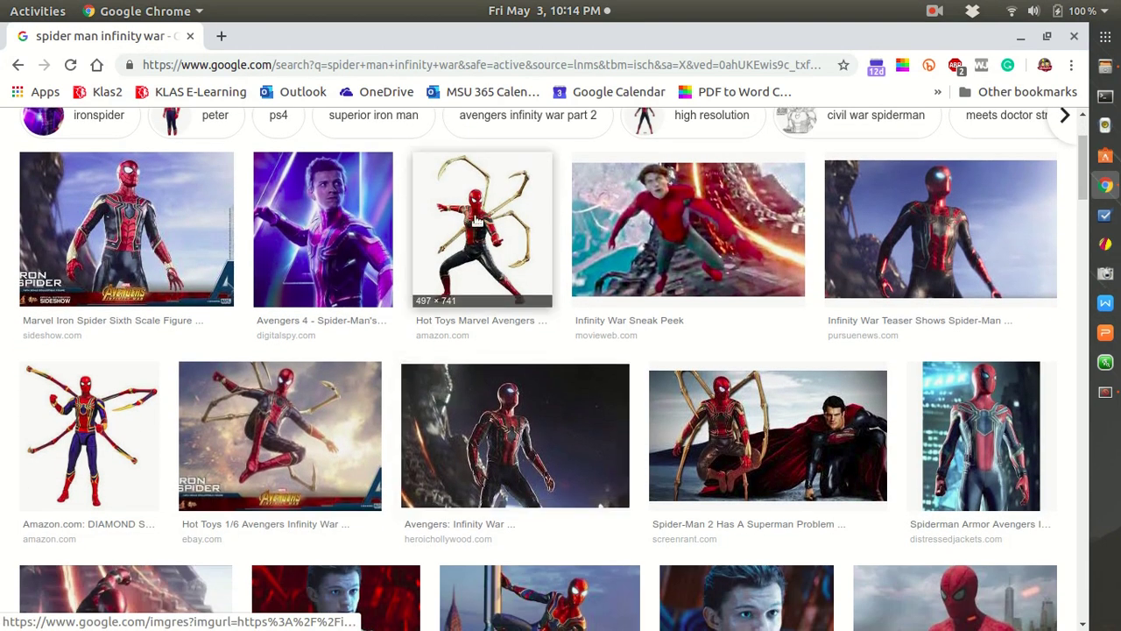
scroll(530, 300, down, 5)
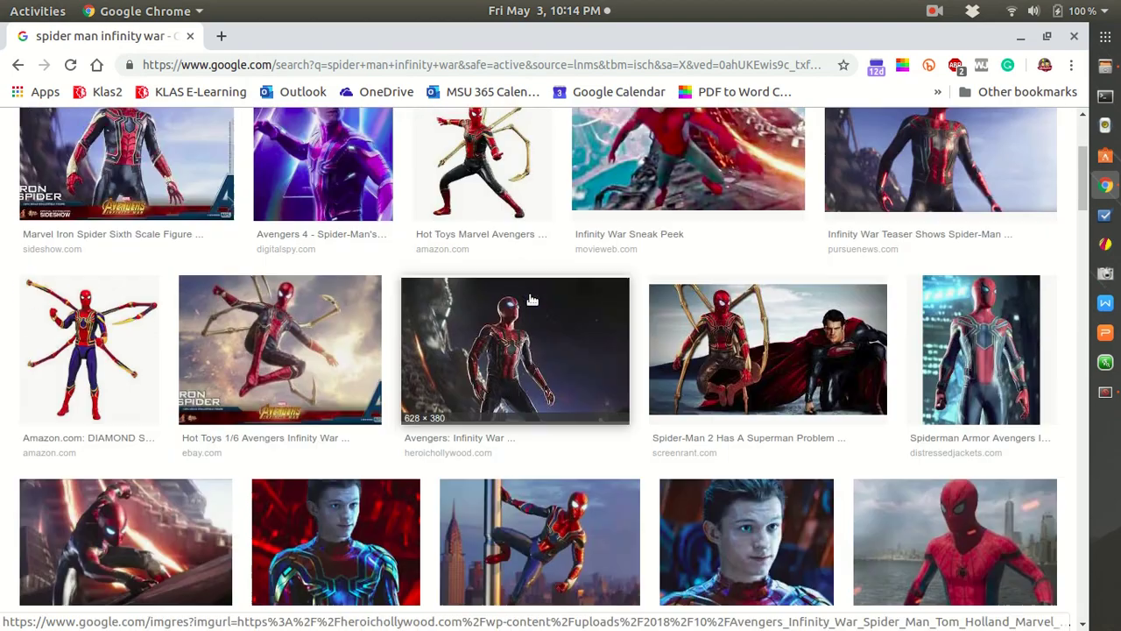
scroll(521, 302, up, 7)
scroll(514, 355, down, 15)
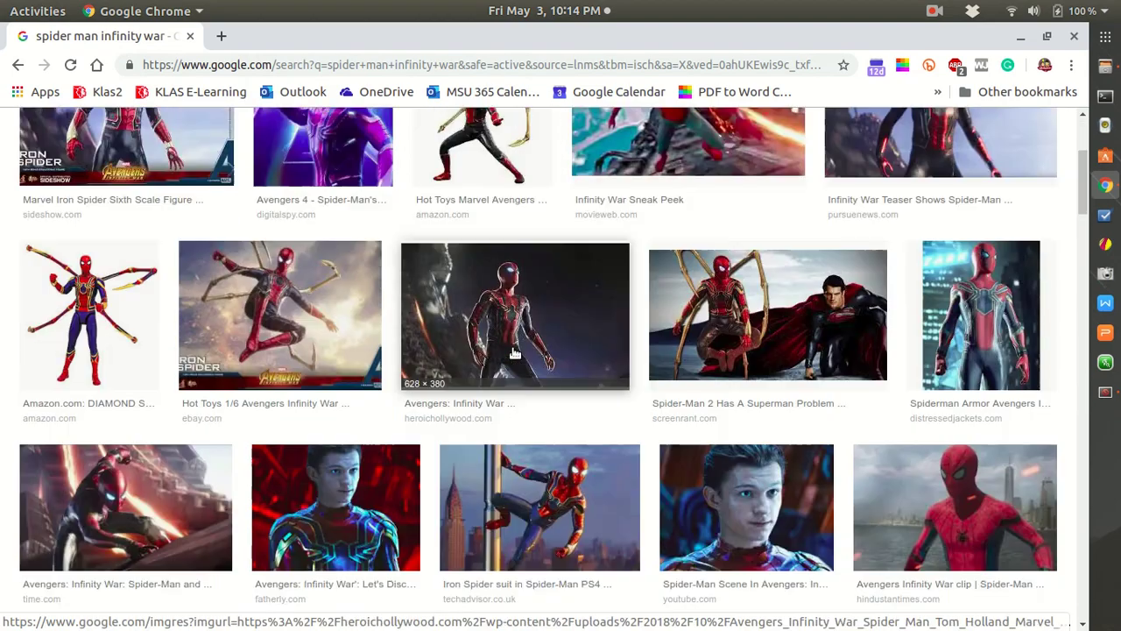
scroll(557, 415, down, 3)
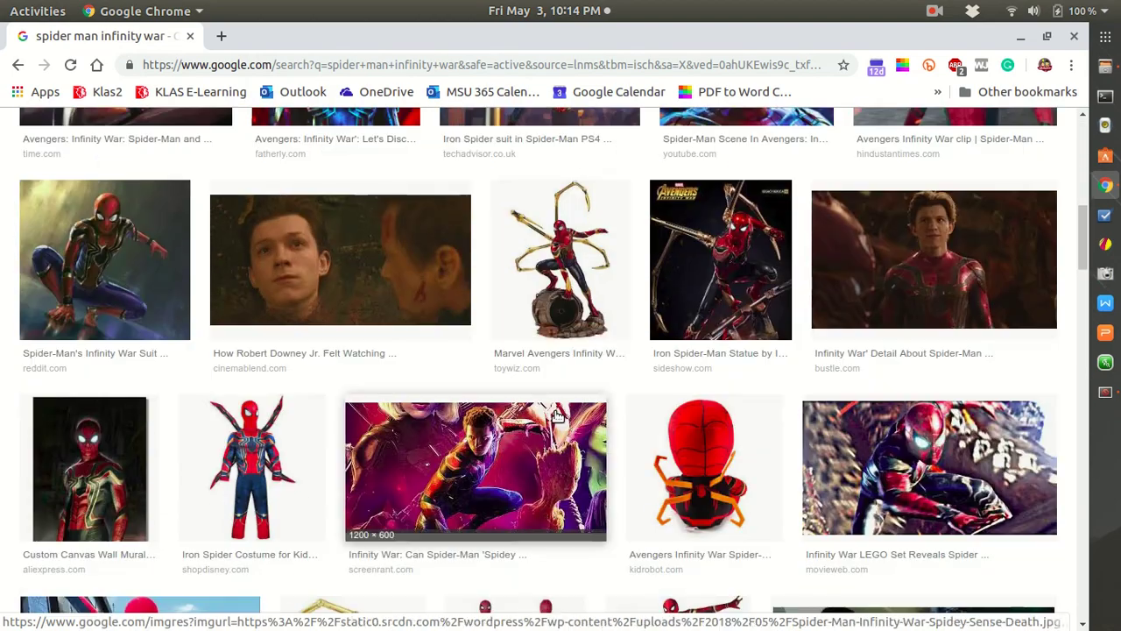
scroll(543, 413, up, 10)
scroll(530, 373, up, 1)
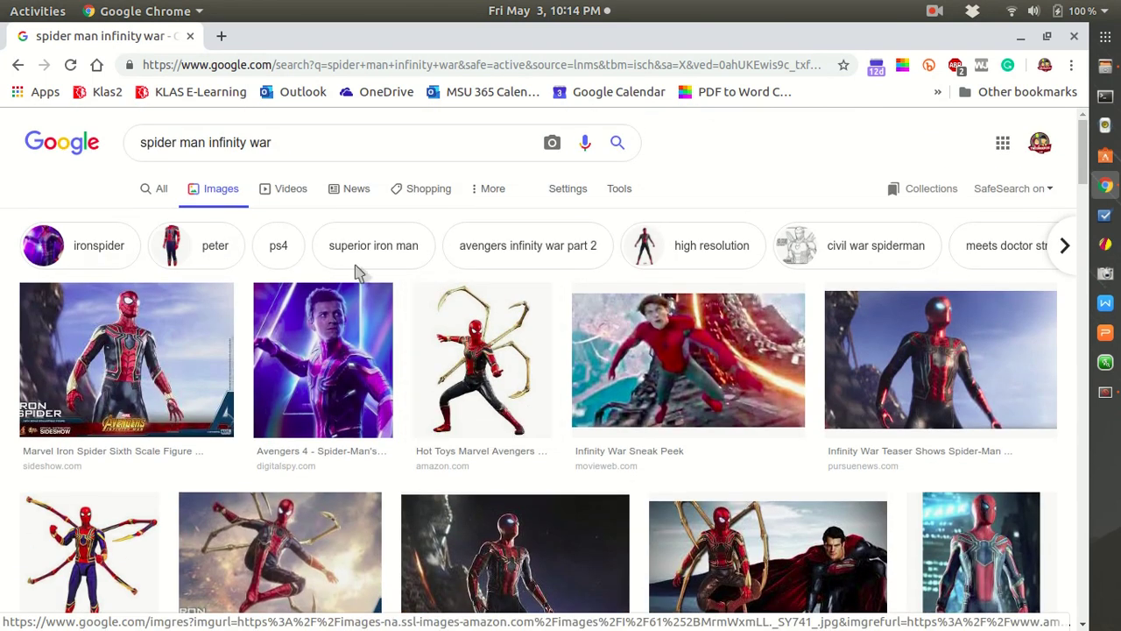
- Search Google Images for "spider legs", narrowed to cartoon images, and look through the leg shapes
drag(209, 145, 26, 151)
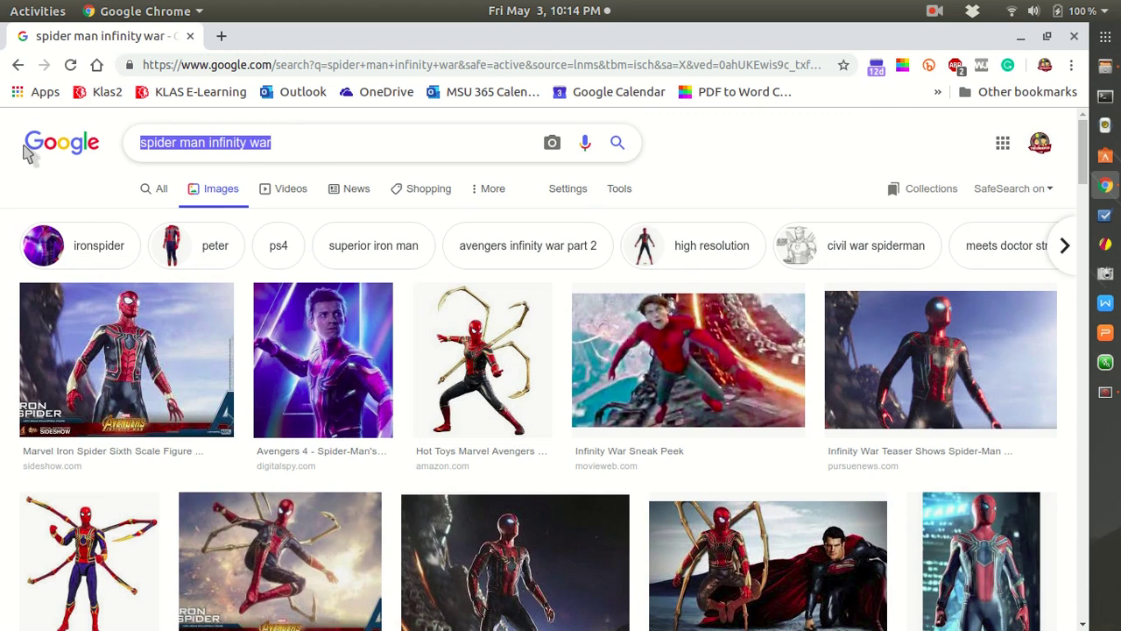
text(spir)
key(BackSpace)
text(der legs)
key(Return)
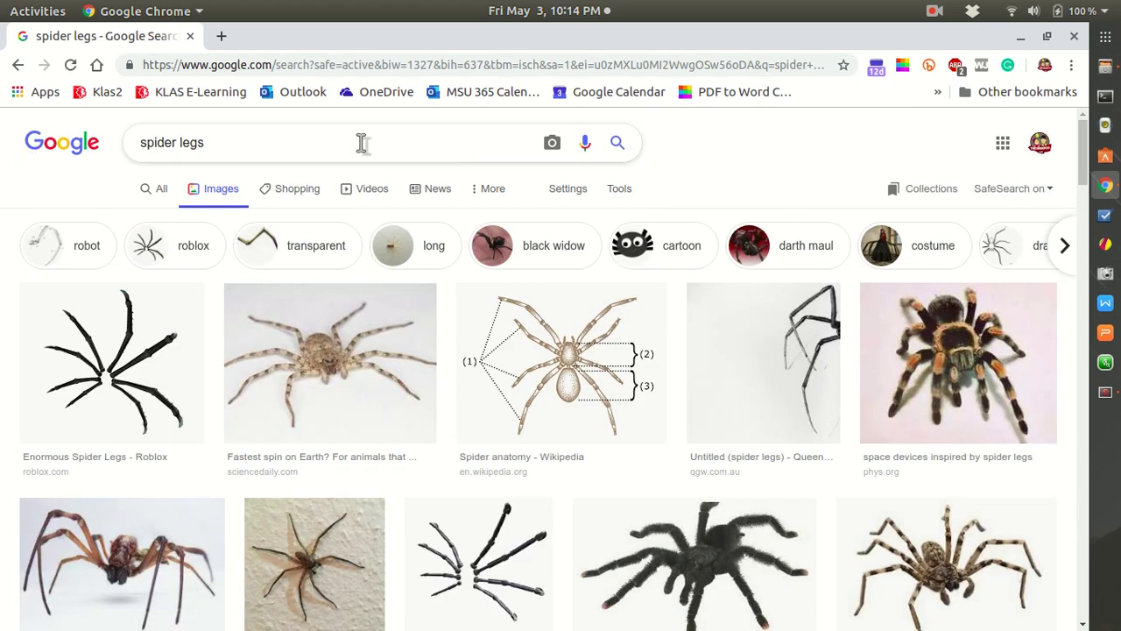
click(657, 254)
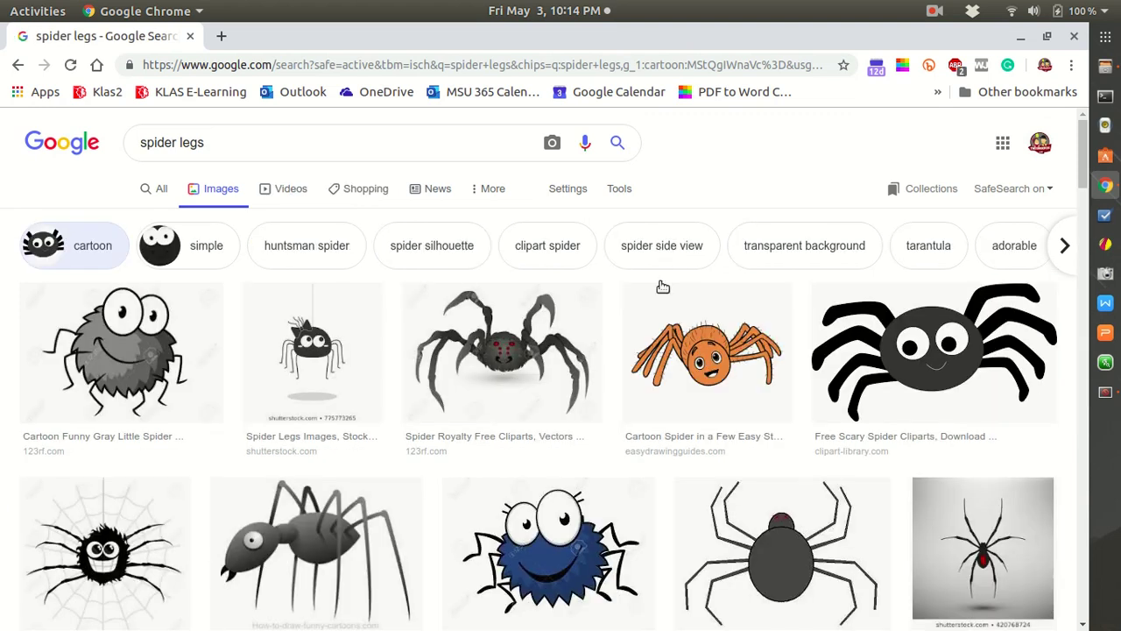
scroll(636, 477, down, 5)
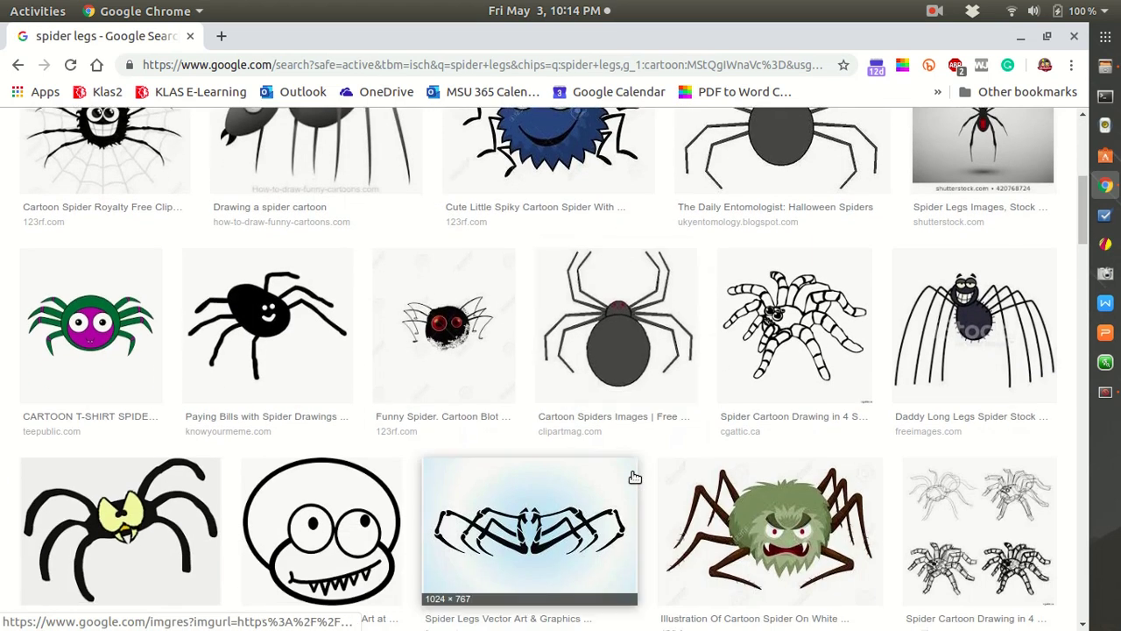
scroll(635, 478, down, 5)
scroll(635, 477, down, 2)
scroll(661, 460, up, 12)
scroll(661, 460, up, 1)
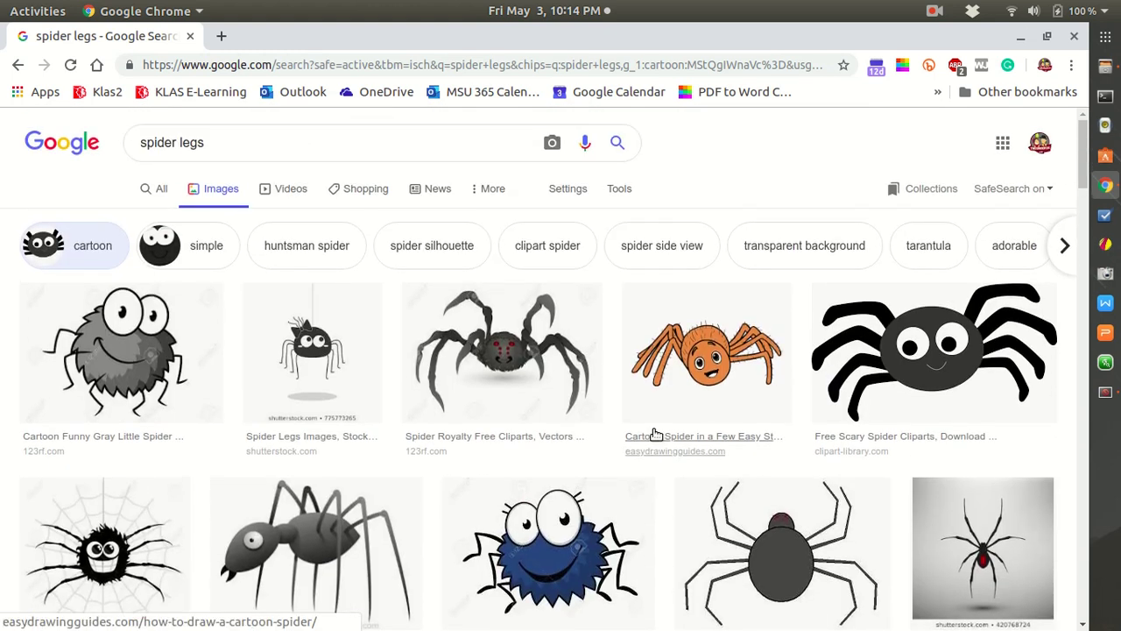
- Change the image search to "black widow spider legs" and look through the results for a usable leg reference
click(145, 145)
text(black widow)
key(Return)
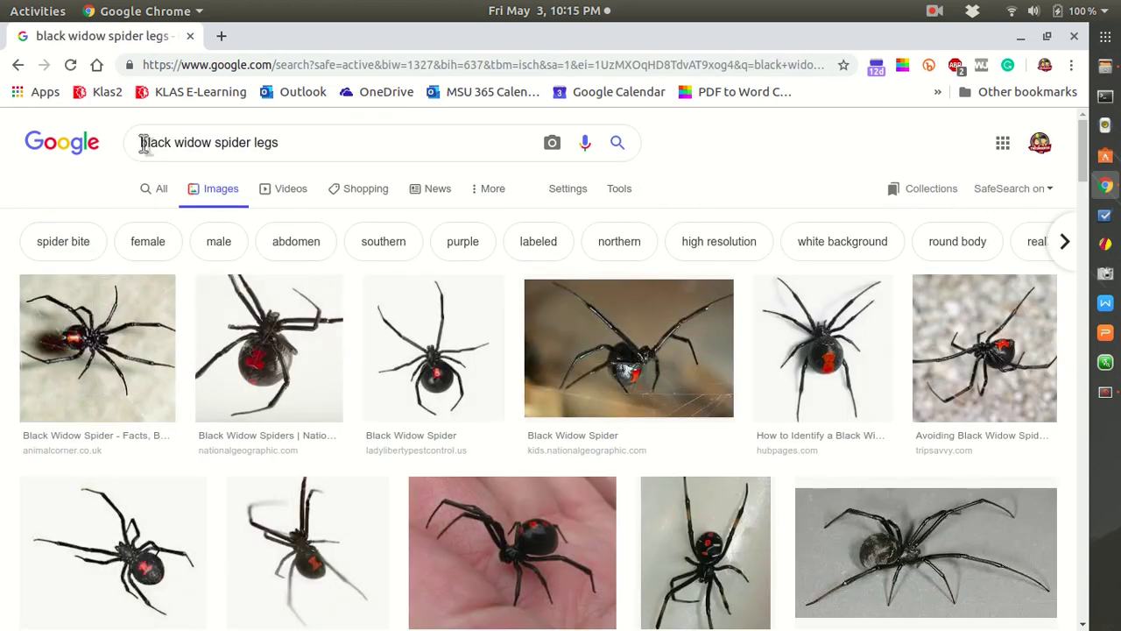
scroll(406, 293, down, 15)
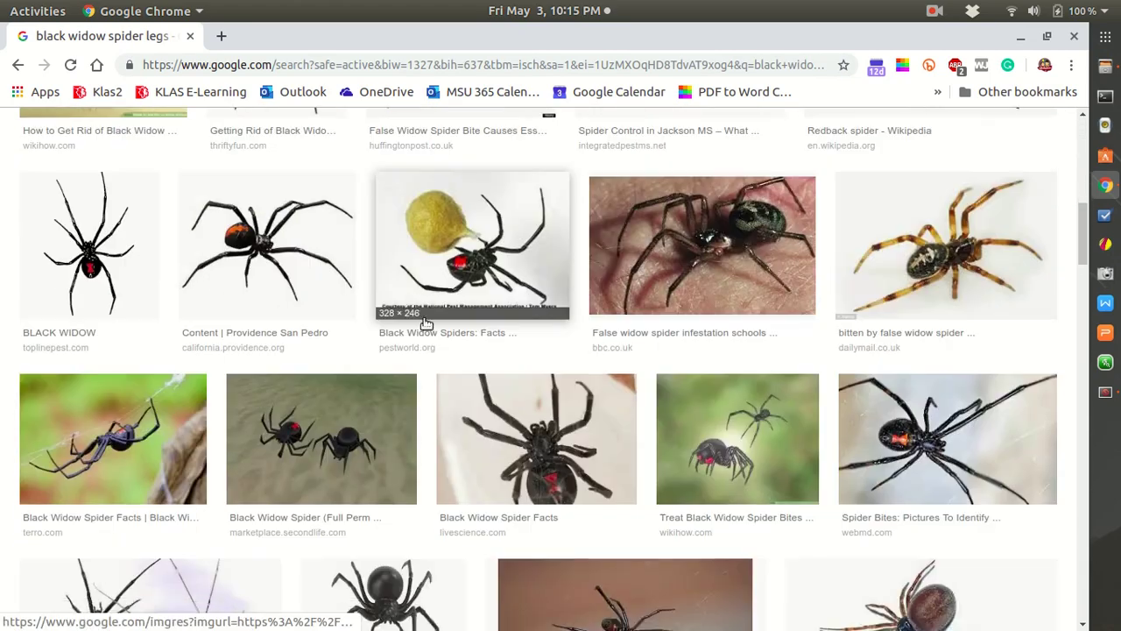
scroll(429, 328, down, 14)
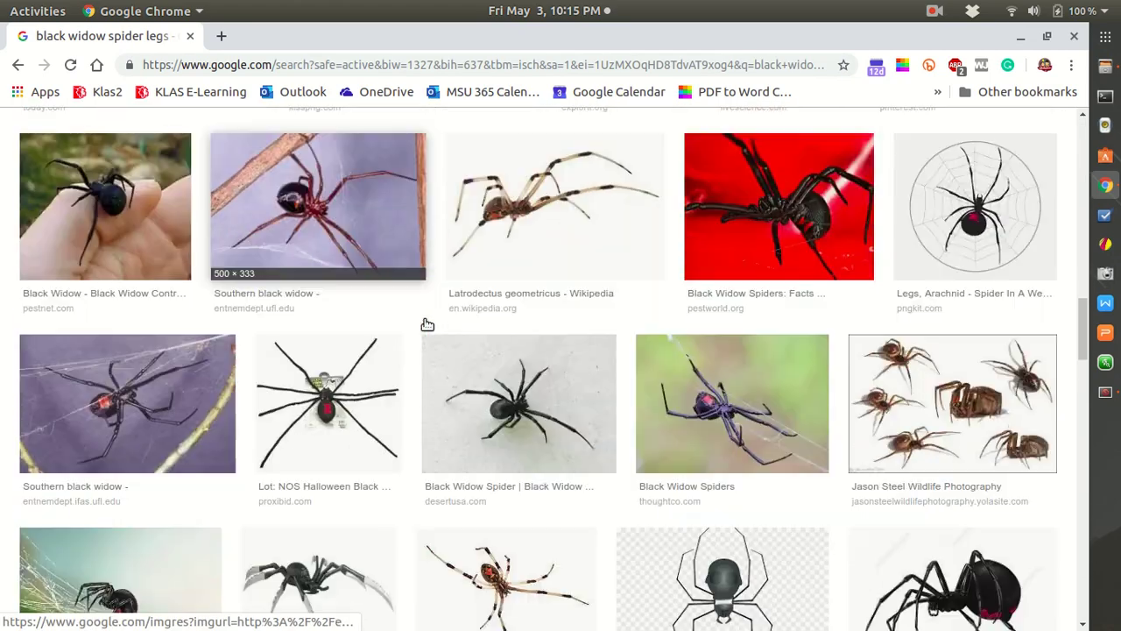
scroll(427, 324, down, 15)
scroll(428, 325, up, 9)
scroll(426, 324, up, 20)
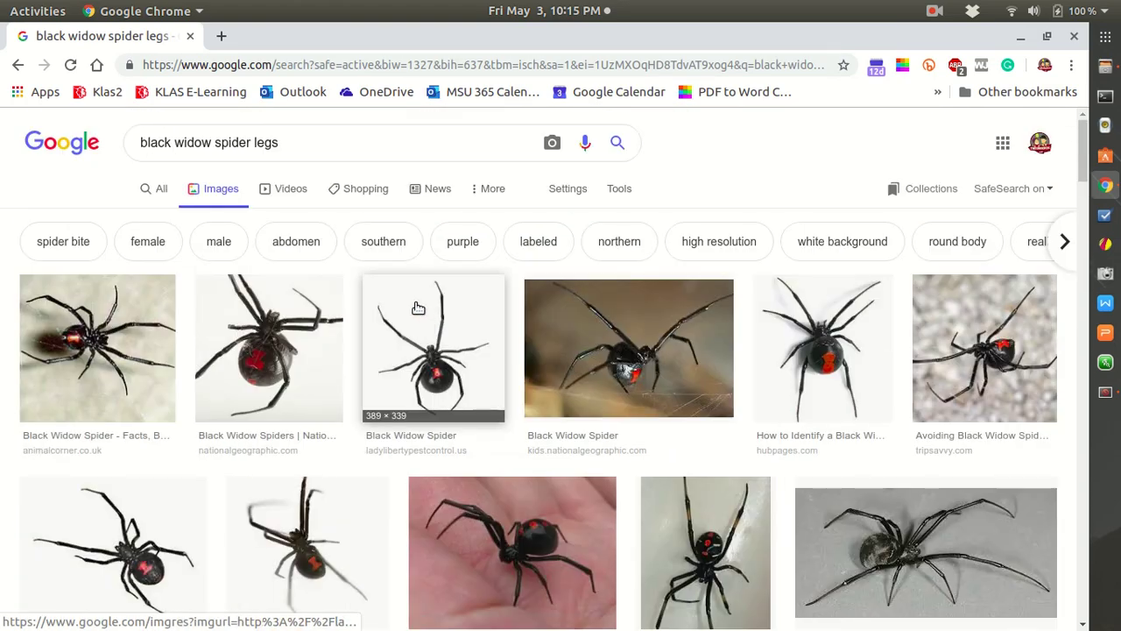
- Refine the image search to "black widow spider legs cartoon" and look through the drawn spiders
click(401, 151)
text(cartoon)
key(Return)
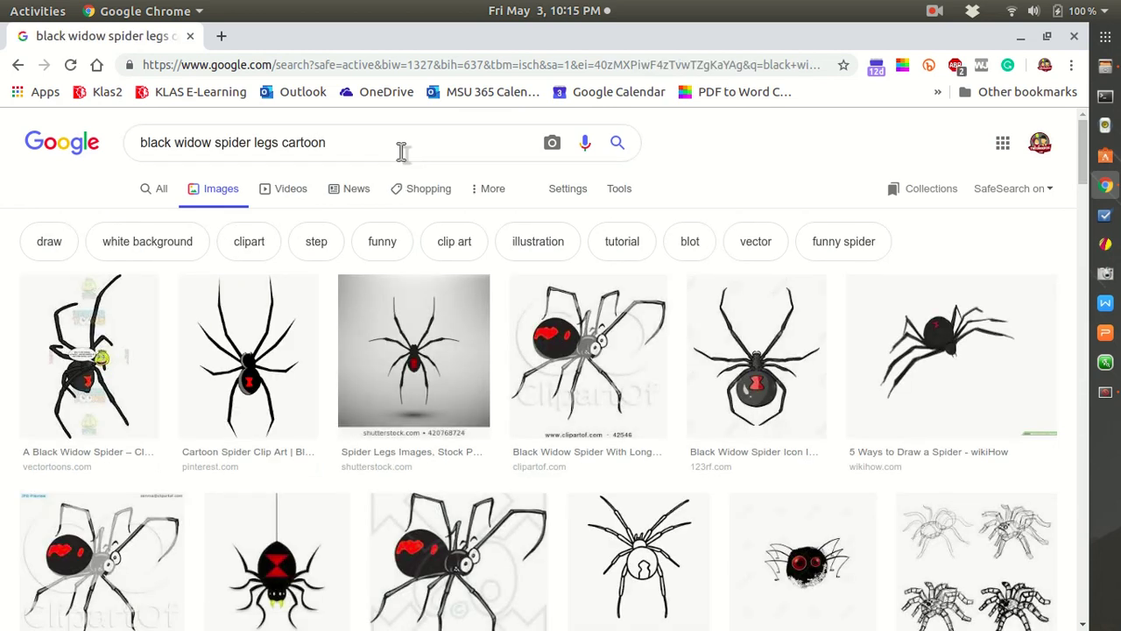
scroll(752, 344, down, 5)
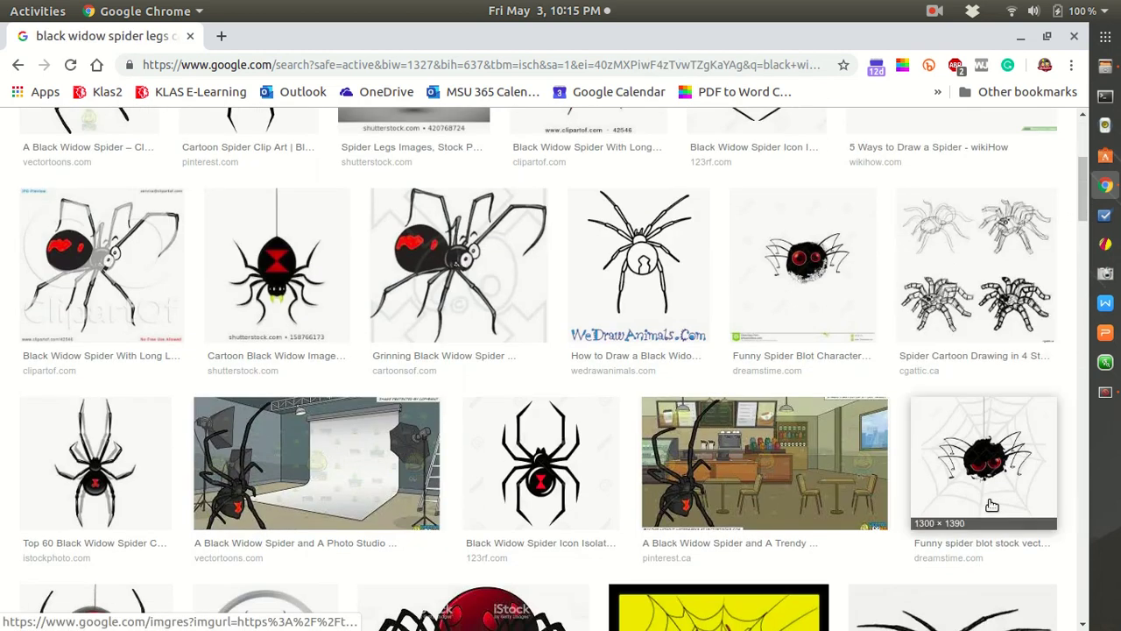
- Change the image search to "tarantula legs cartoon" and look through the results for a suitable leg shape
scroll(1002, 430, up, 5)
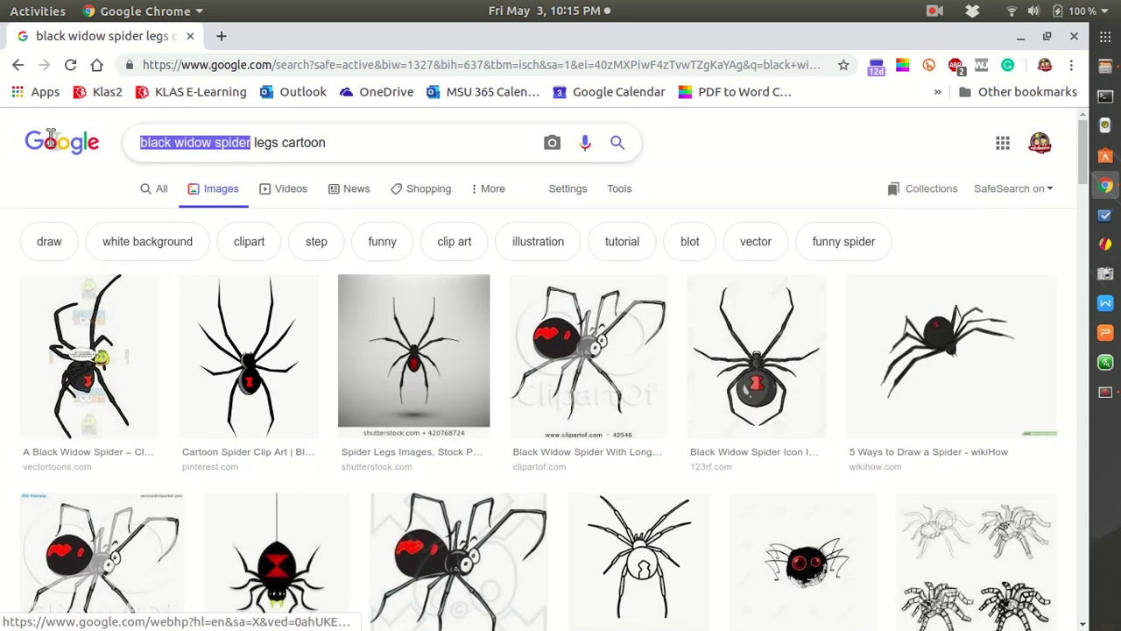
text(tarantula)
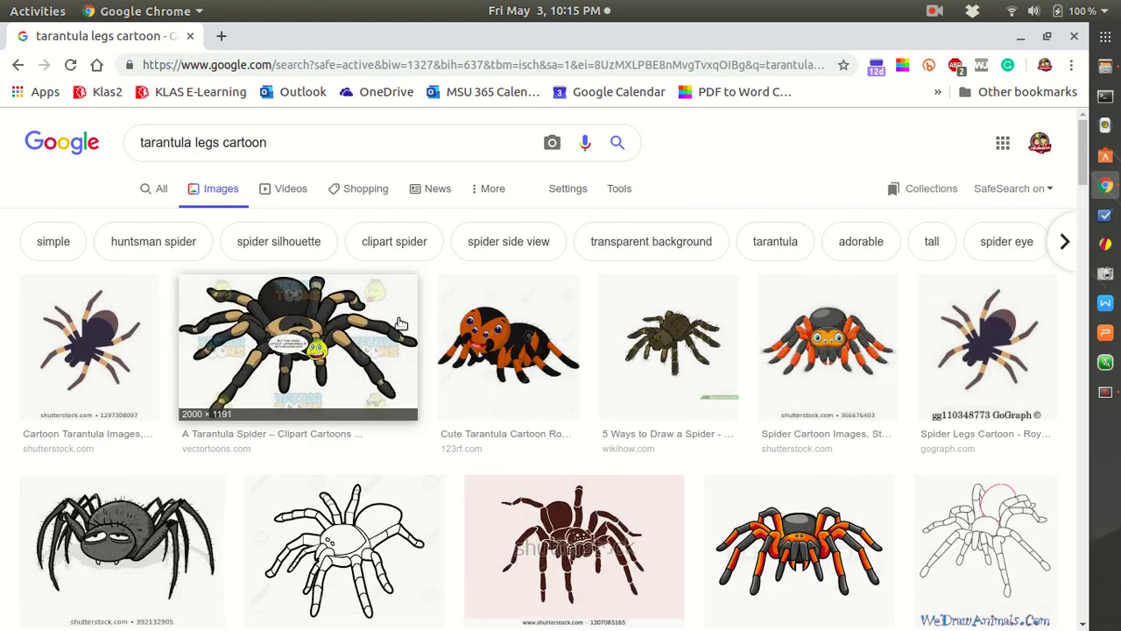
scroll(399, 325, down, 3)
scroll(483, 400, down, 3)
scroll(517, 432, up, 4)
scroll(515, 432, down, 12)
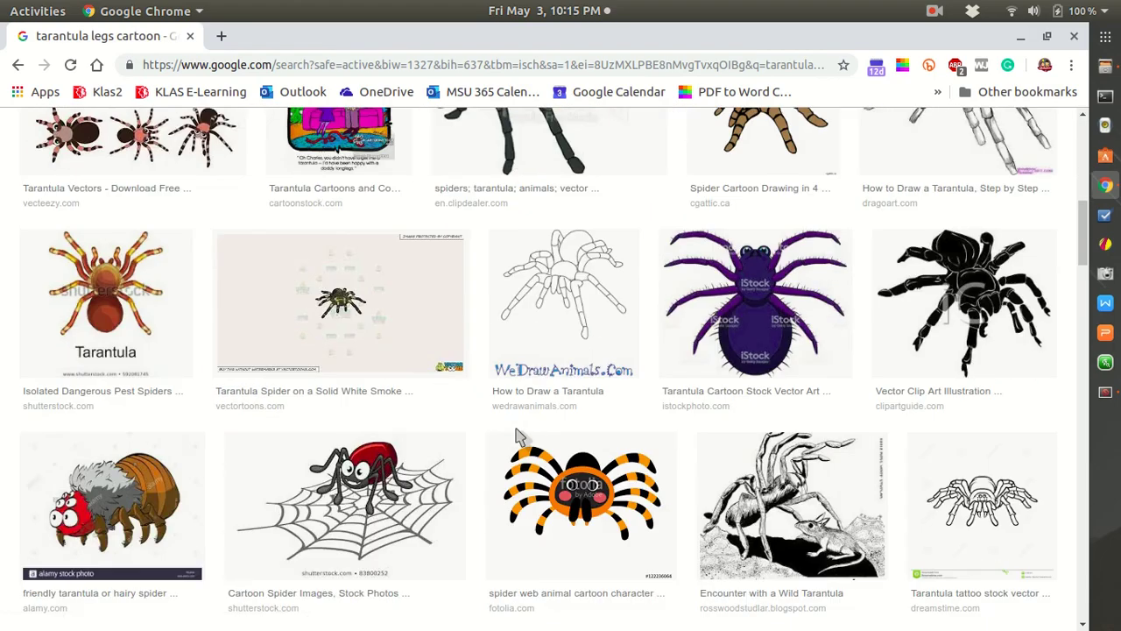
scroll(517, 435, down, 7)
scroll(517, 432, down, 9)
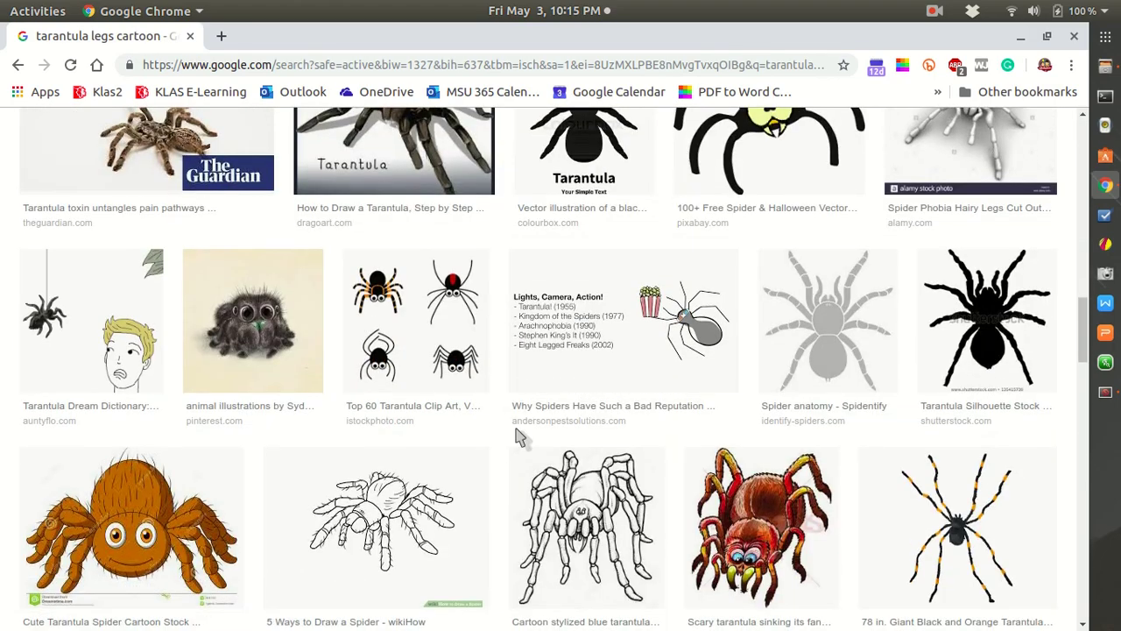
scroll(516, 435, down, 6)
scroll(517, 436, down, 13)
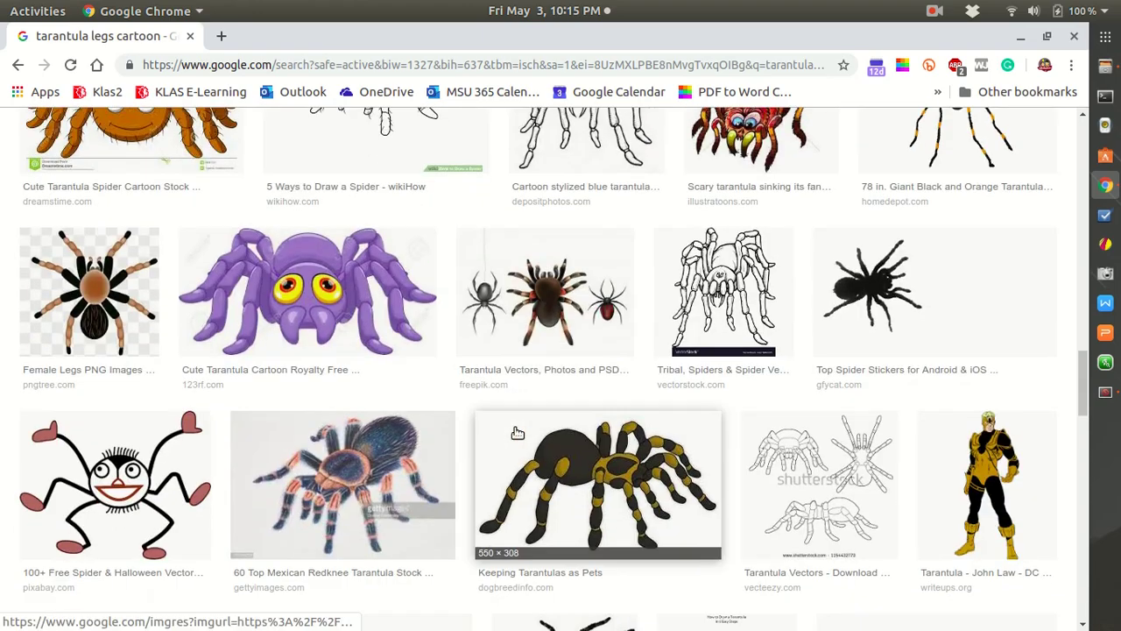
scroll(517, 435, down, 19)
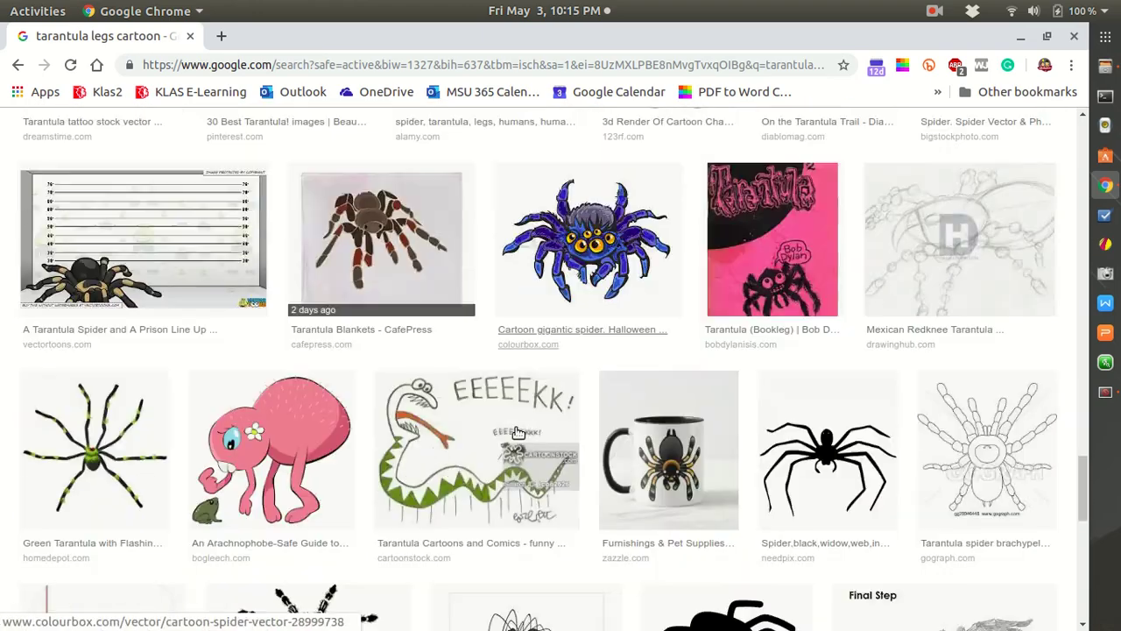
- Switch to Gravit Designer and add a new layer named "spider legs" between the head and body layers
scroll(516, 436, down, 7)
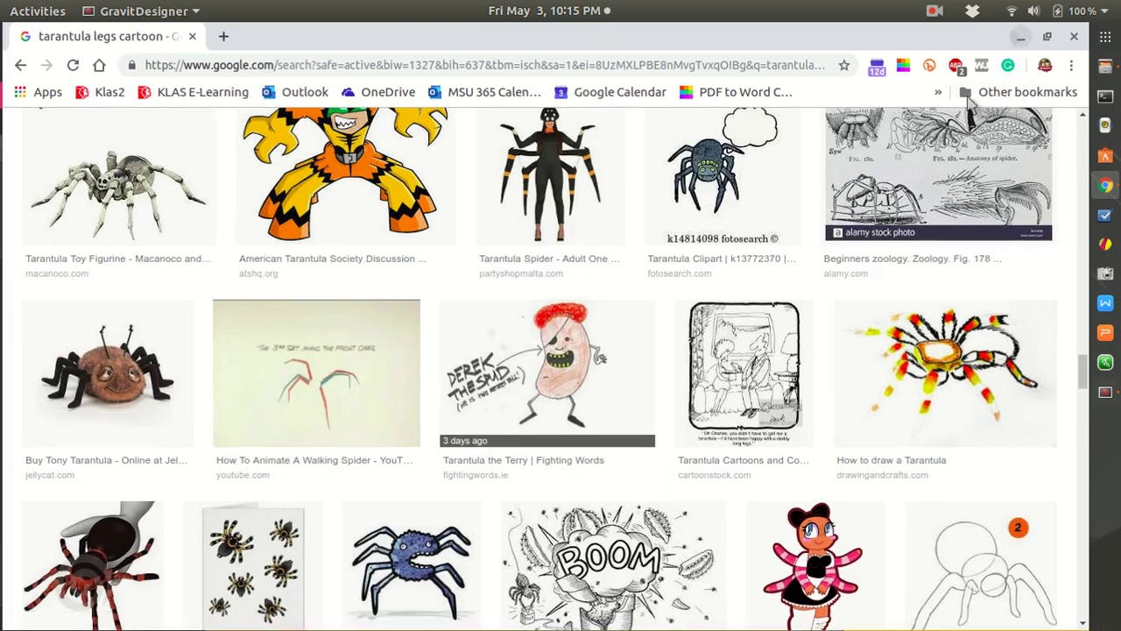
click(1019, 36)
scroll(601, 450, up, 2)
scroll(555, 476, down, 2)
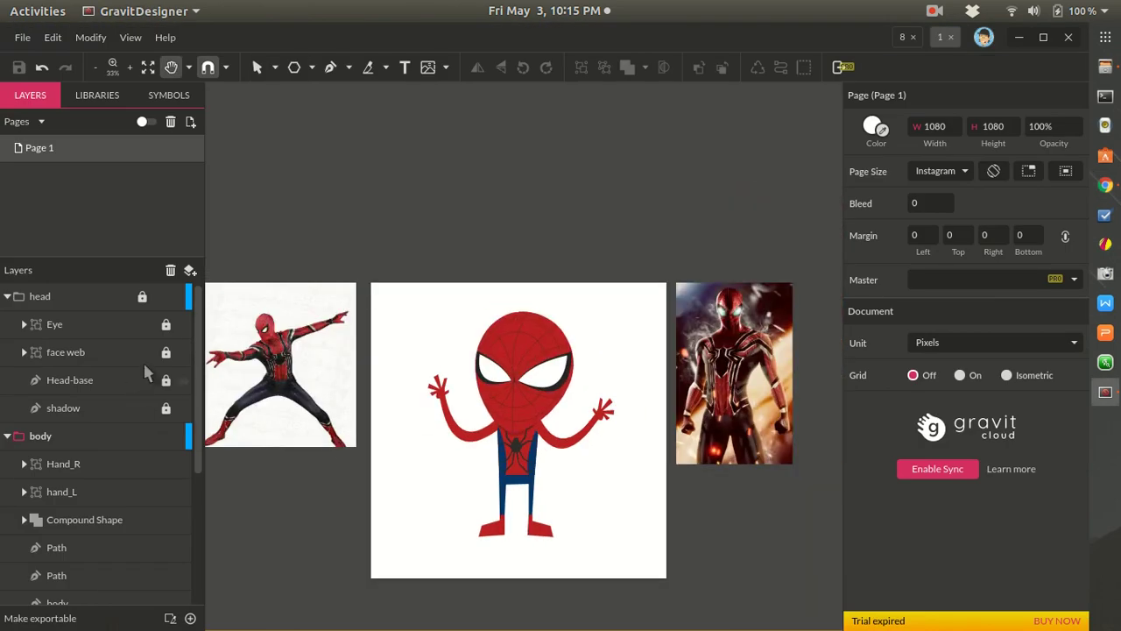
scroll(134, 385, down, 3)
scroll(133, 368, up, 3)
scroll(140, 346, down, 5)
click(190, 270)
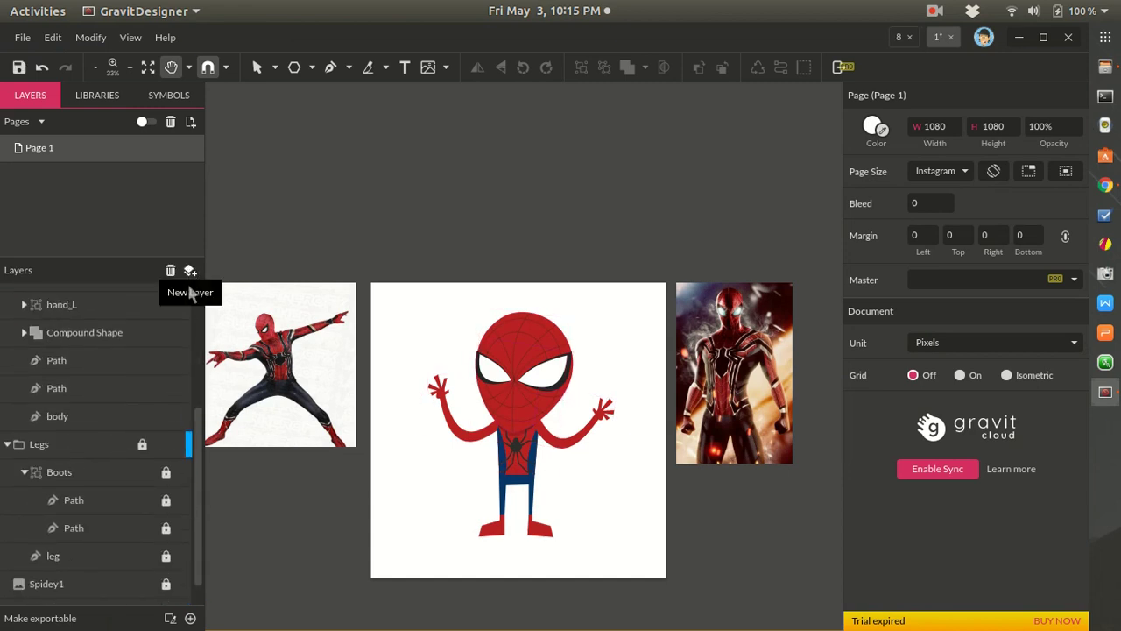
scroll(140, 355, up, 5)
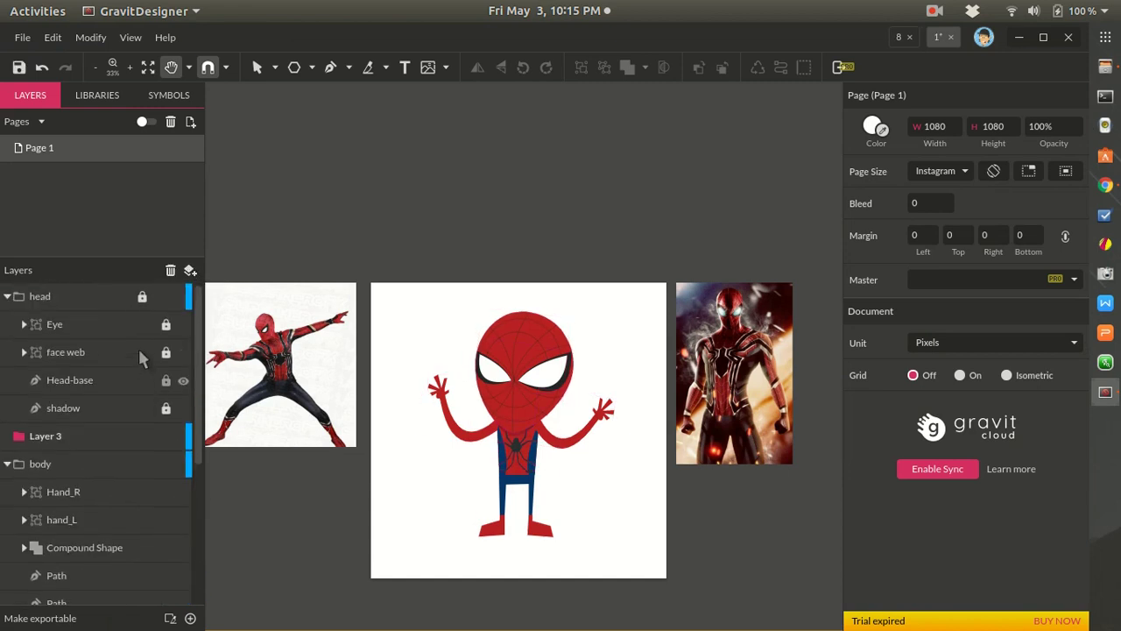
double_click(57, 436)
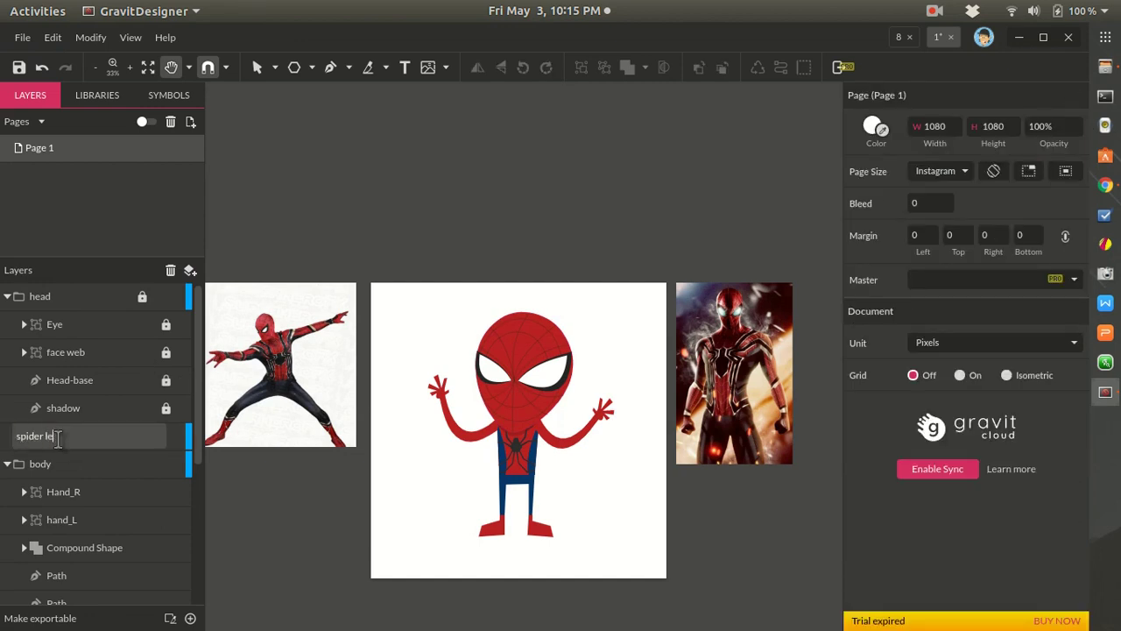
text(spider legs)
key(Return)
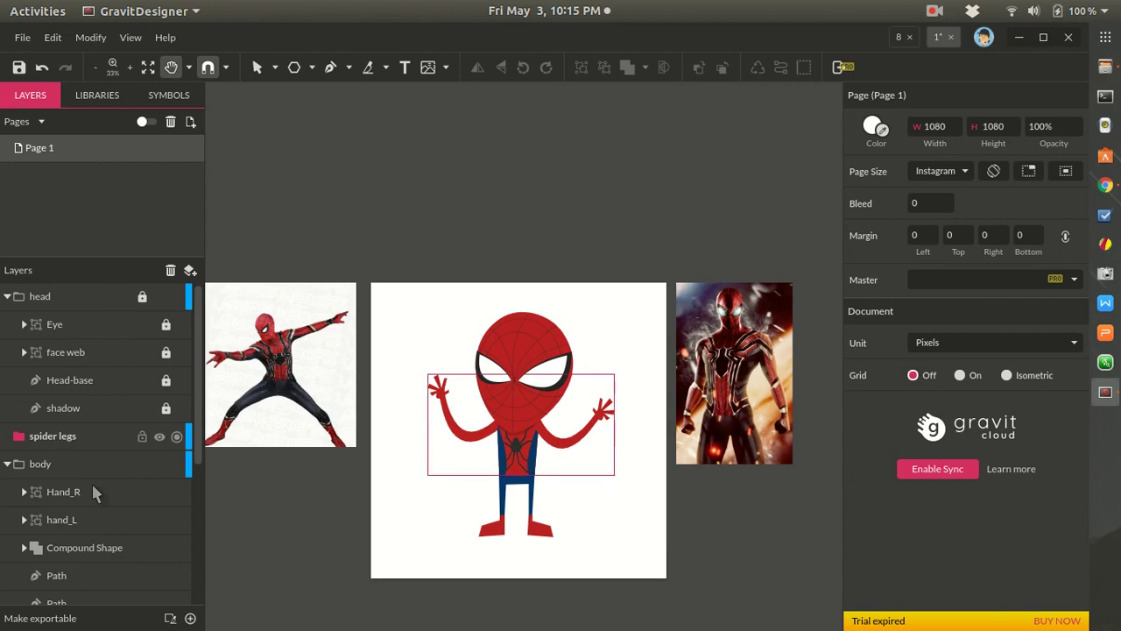
- Switch back to Chrome and change the image search to "spider man infinity war"
key(super)
click(333, 378)
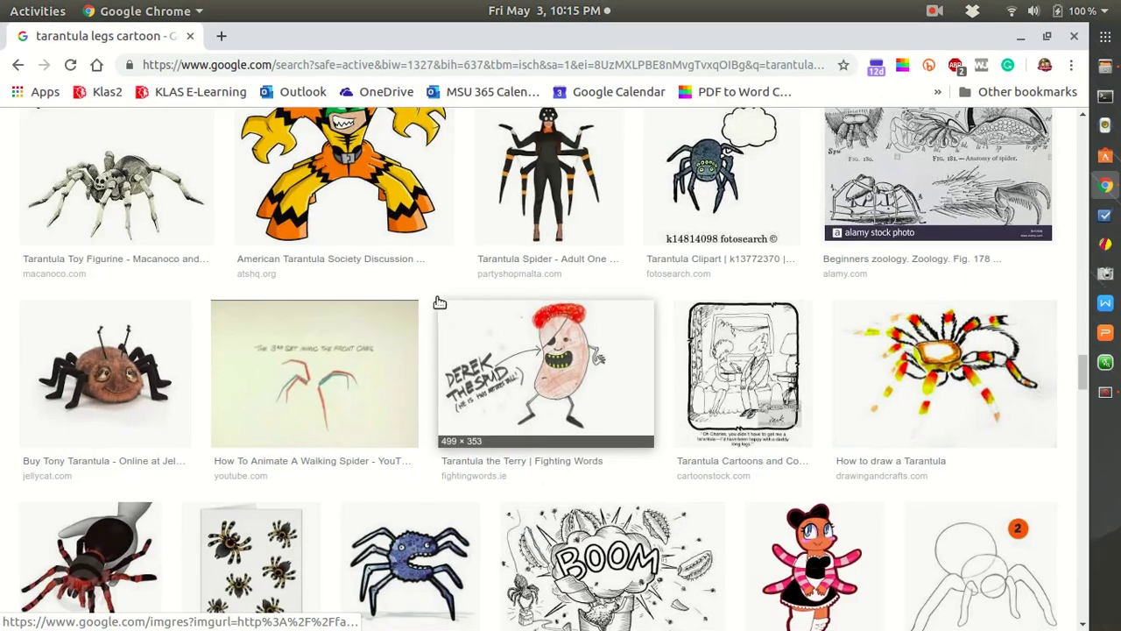
scroll(438, 298, up, 3)
scroll(440, 242, up, 5)
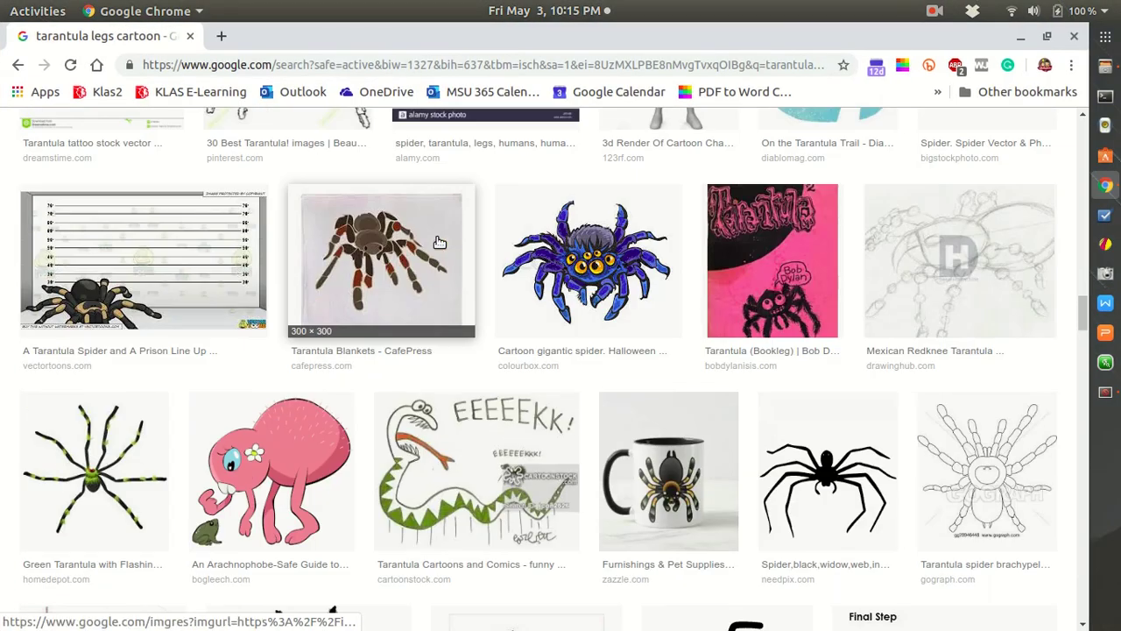
scroll(440, 242, up, 10)
drag(321, 155, 34, 118)
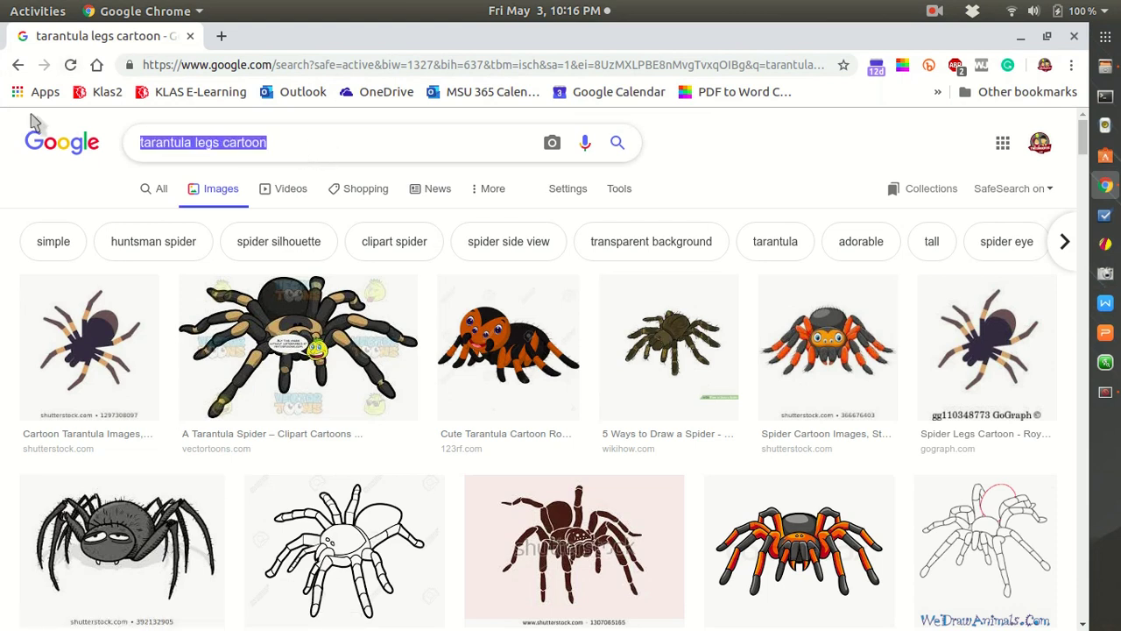
text(spider)
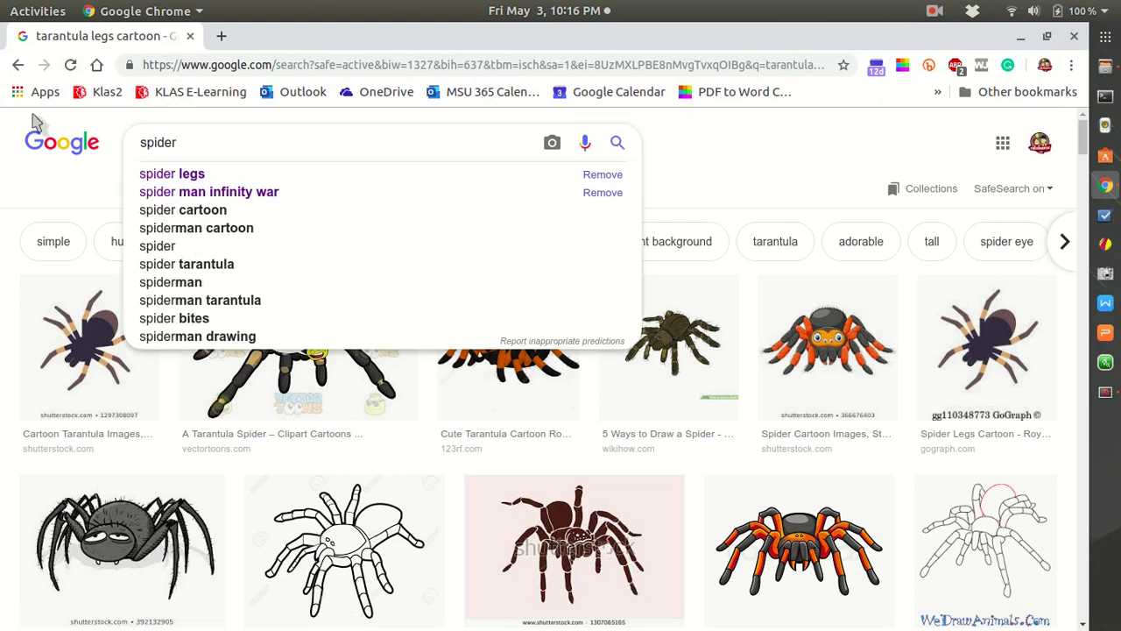
key(Down)
key(Down)
key(Return)
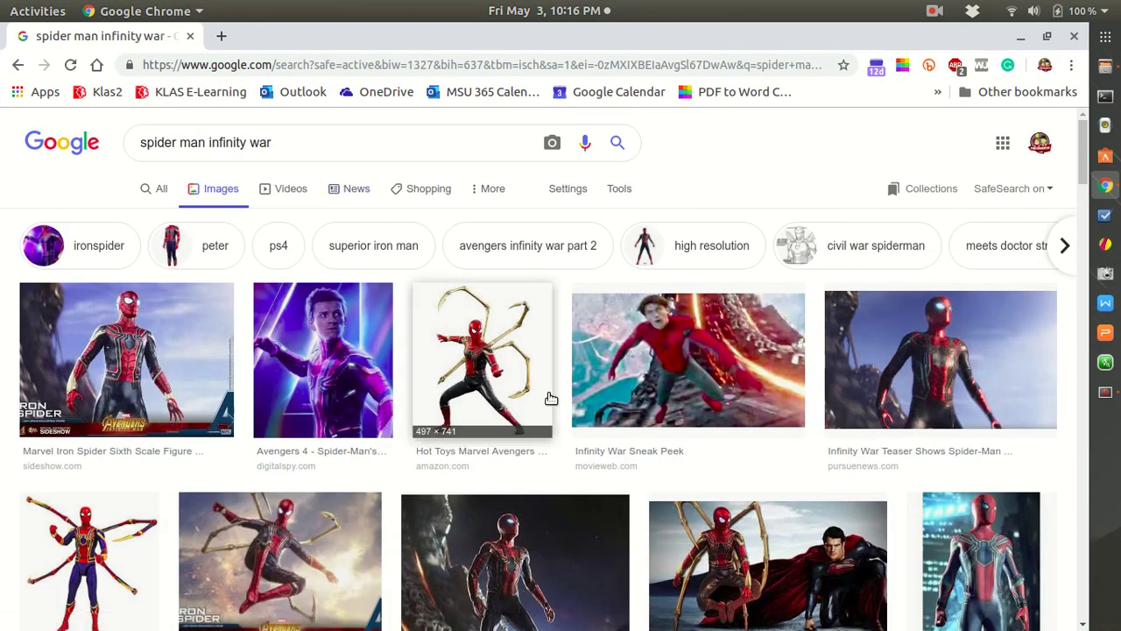
- Preview the Hot Toys Iron Spider figure and several of its related images to compare the mechanical leg shapes
click(505, 370)
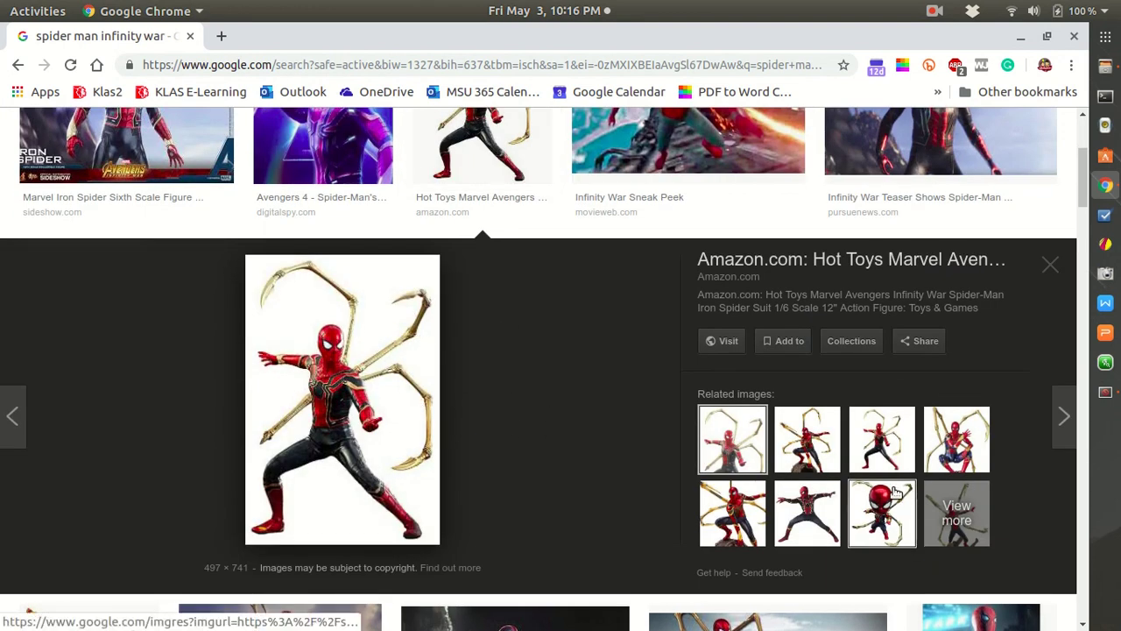
click(807, 438)
click(870, 449)
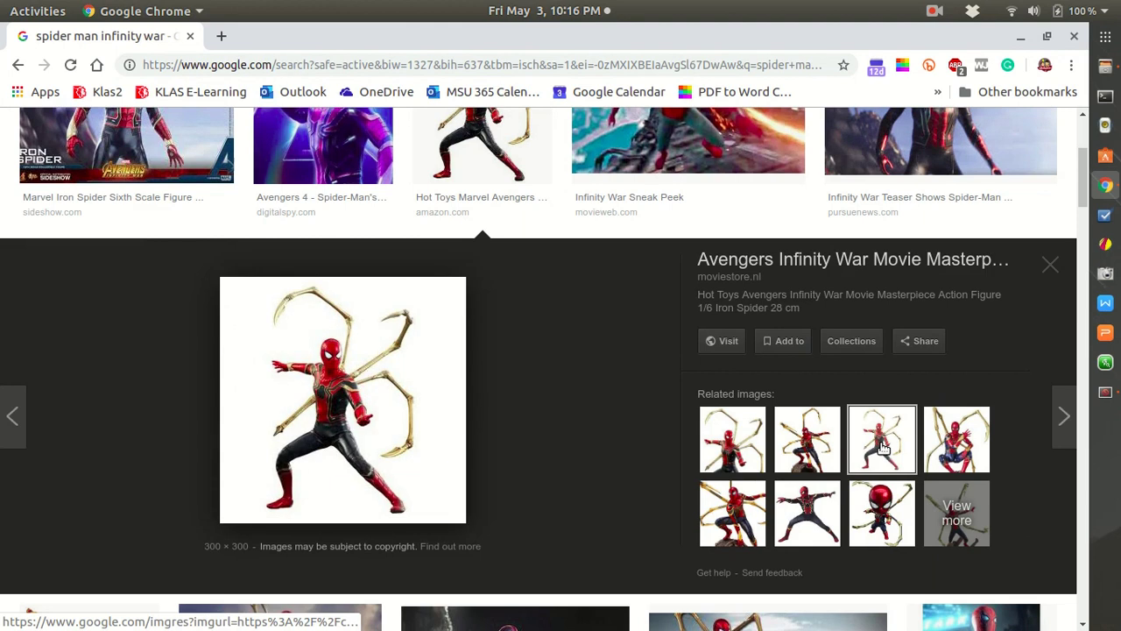
click(959, 429)
click(887, 505)
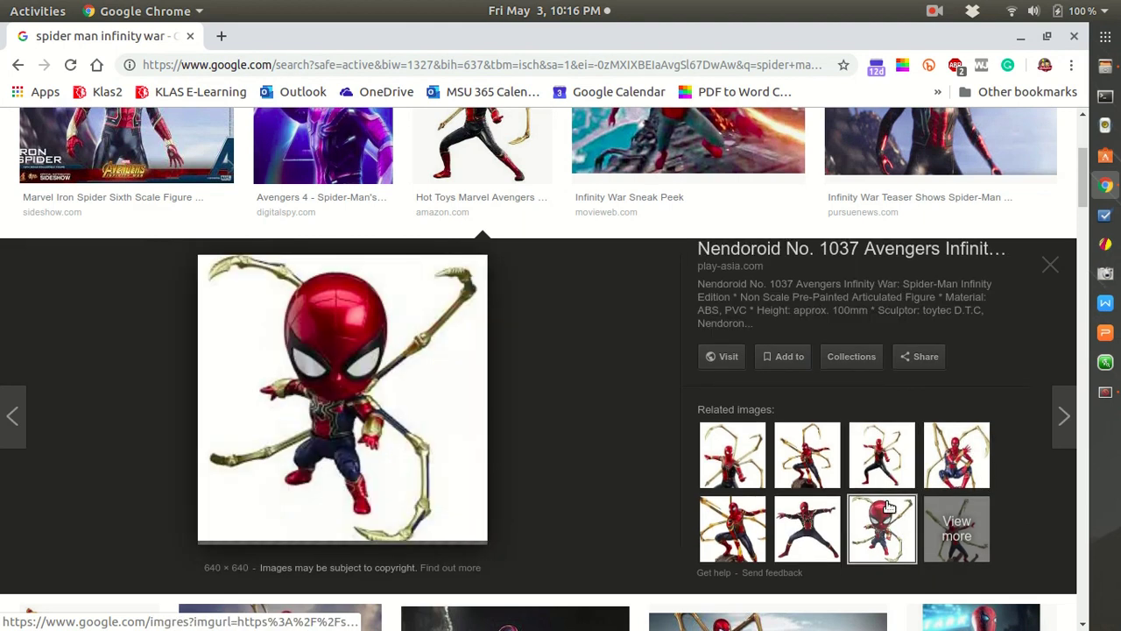
click(795, 533)
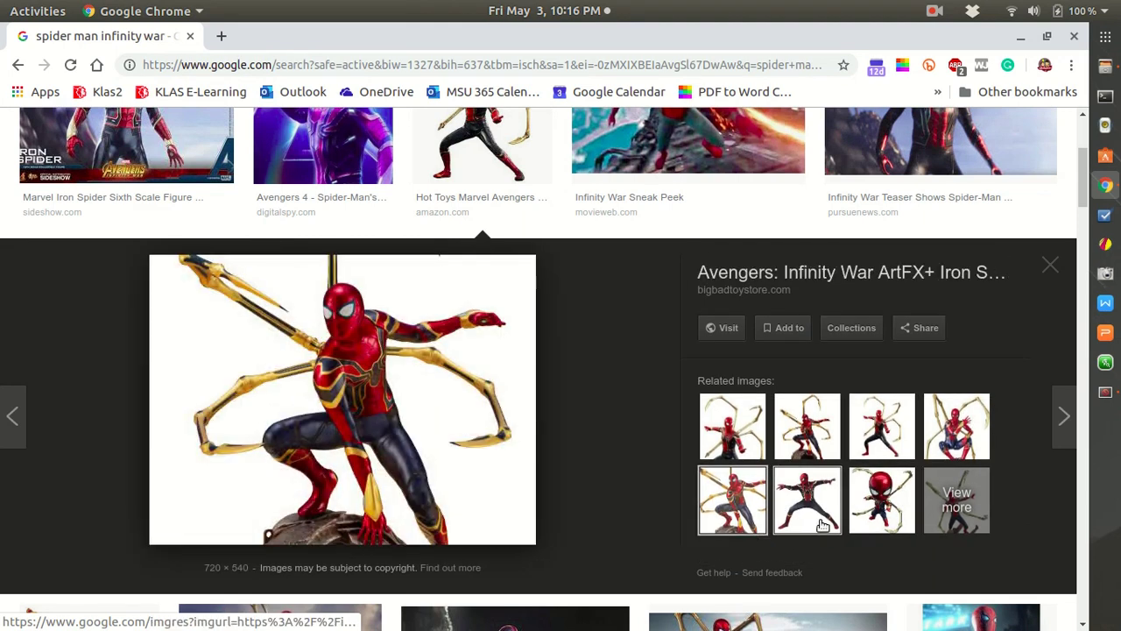
click(811, 523)
- Open the full set of related Iron Spider images and look through the leg poses
click(886, 514)
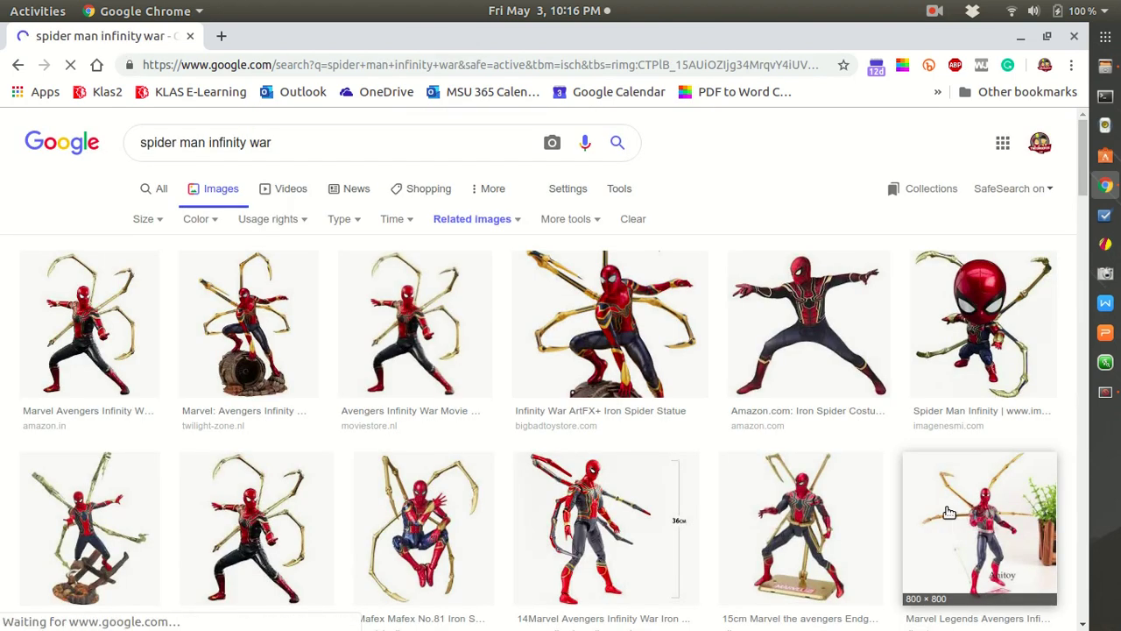
scroll(679, 551, down, 4)
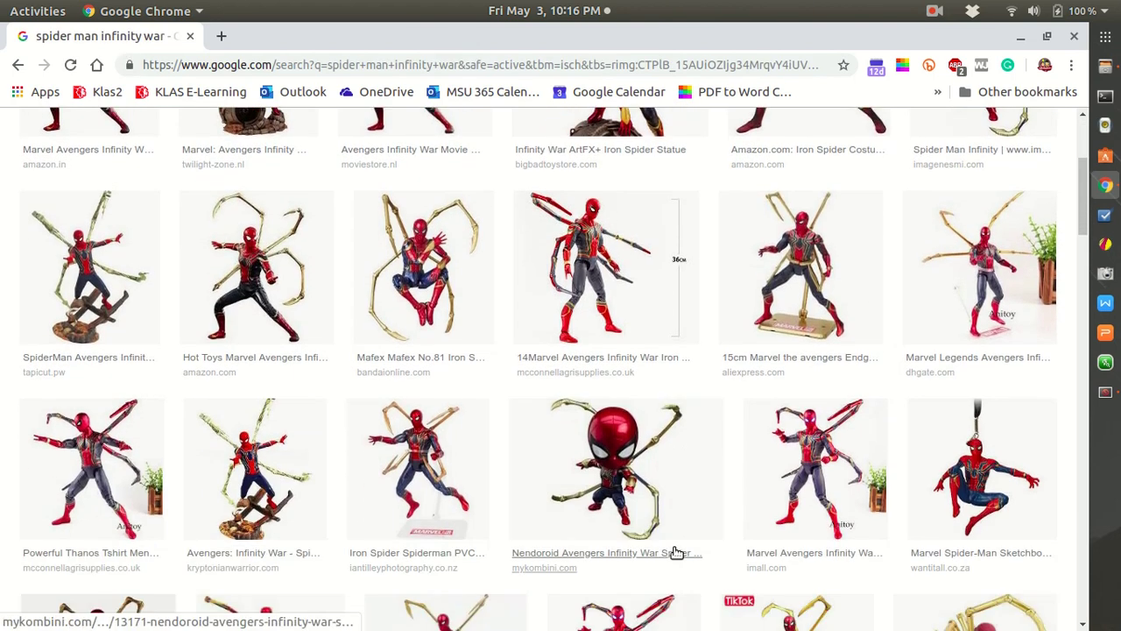
scroll(678, 558, down, 3)
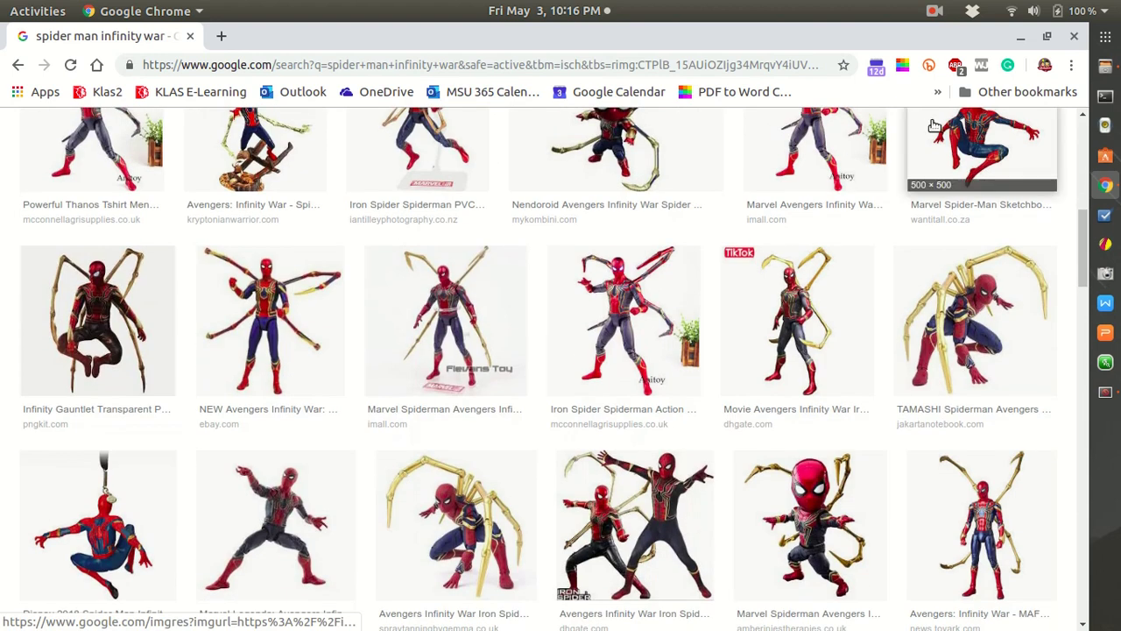
- Switch to Gravit Designer and draw a bent, tapering leg outline about 450 × 266 px with the Pen tool, from the neck past the raised hand
key(alt+Tab)
scroll(600, 332, up, 2)
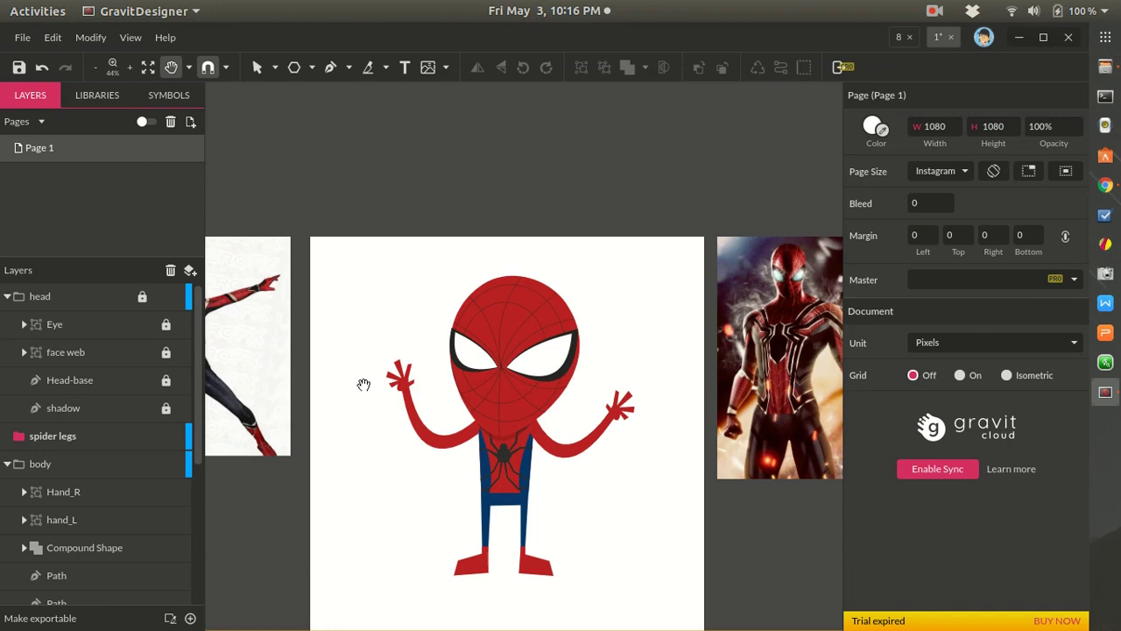
key(p)
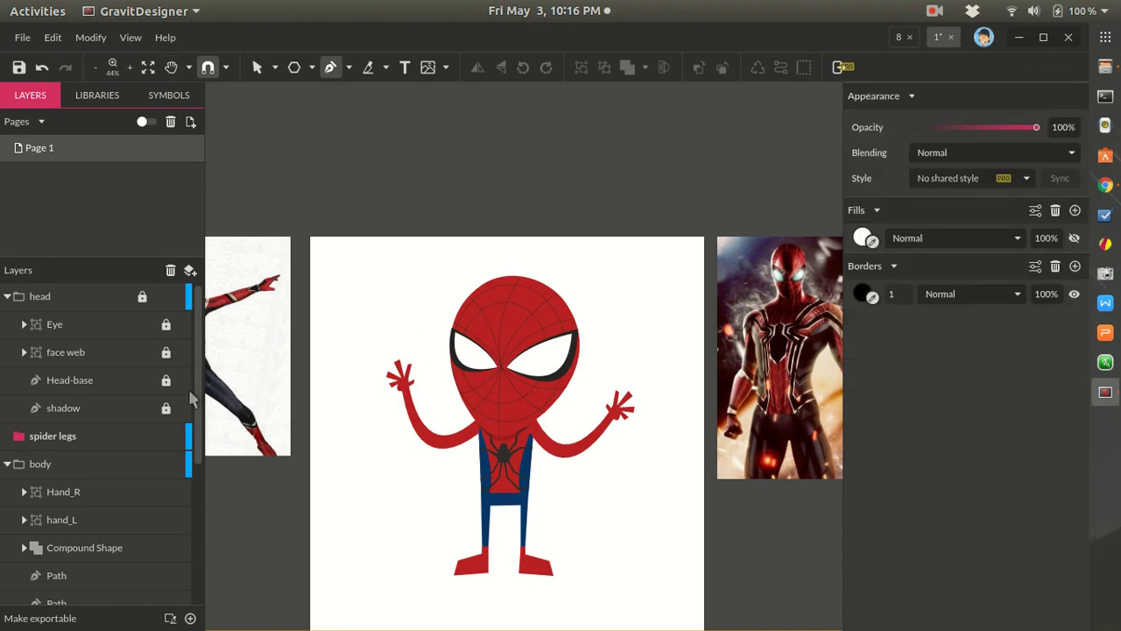
click(108, 438)
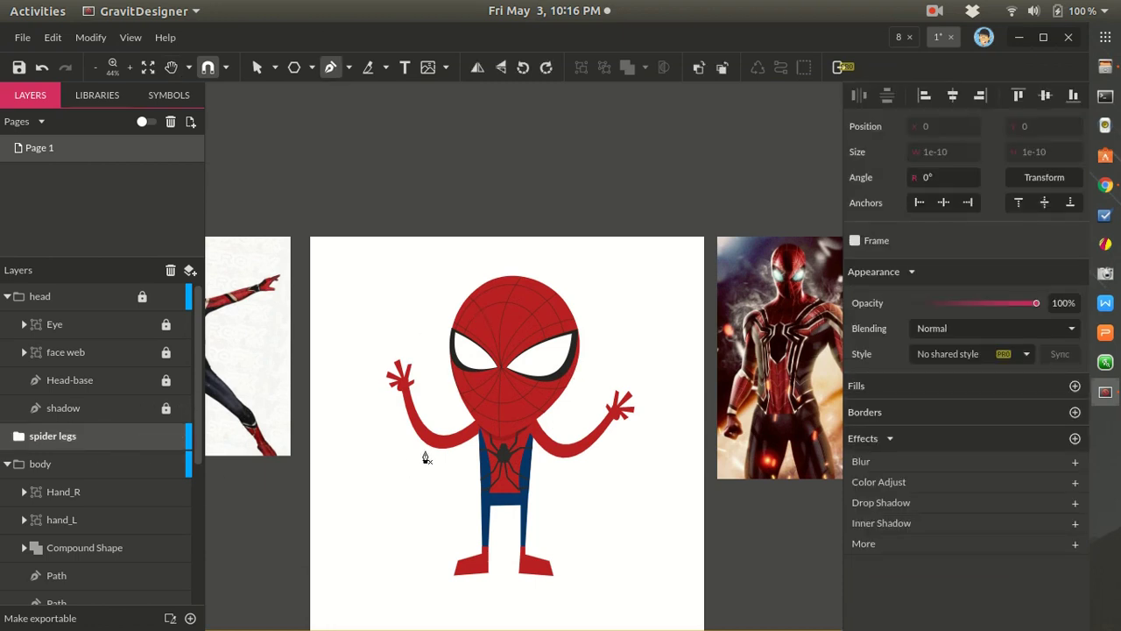
click(532, 412)
click(618, 337)
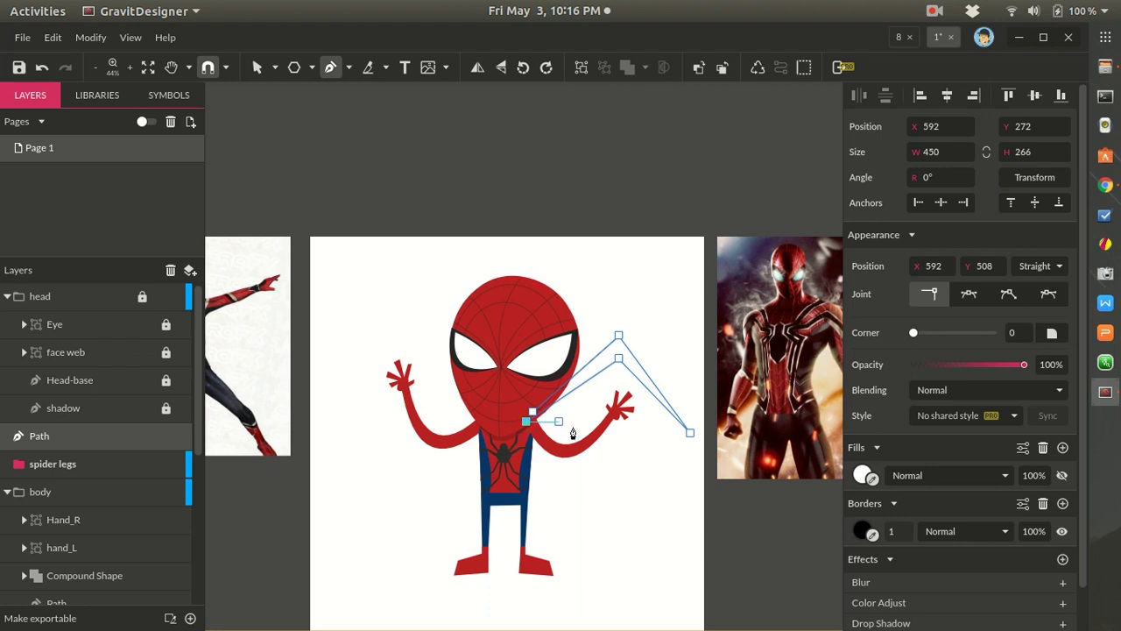
key(Escape)
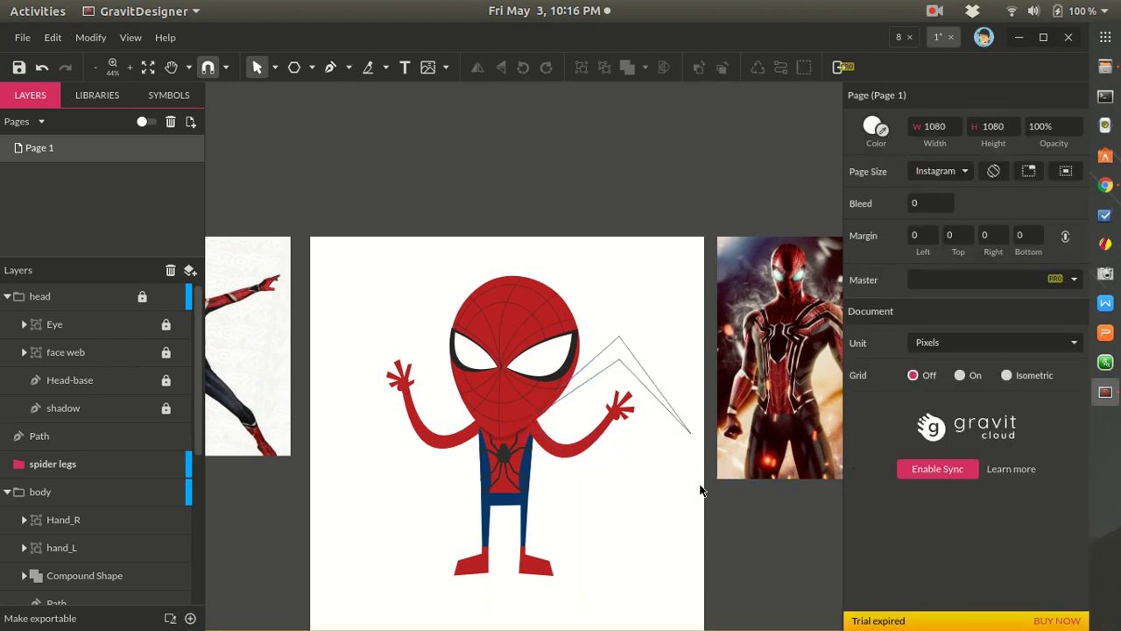
- Remove the border from the leg path and fill it with near-black
scroll(696, 466, up, 2)
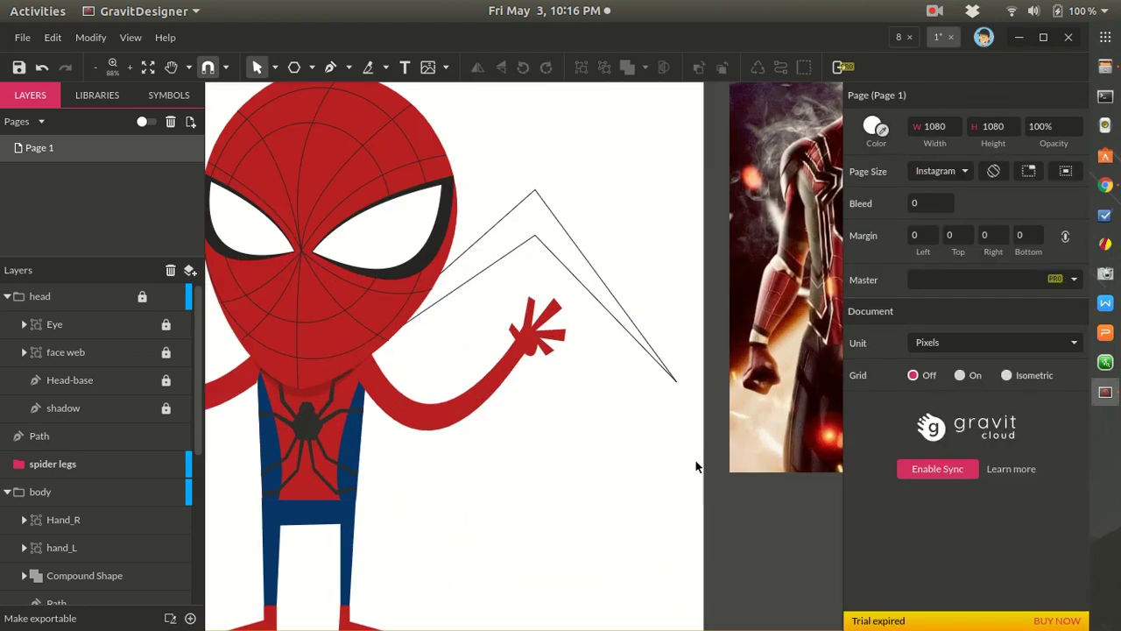
click(591, 263)
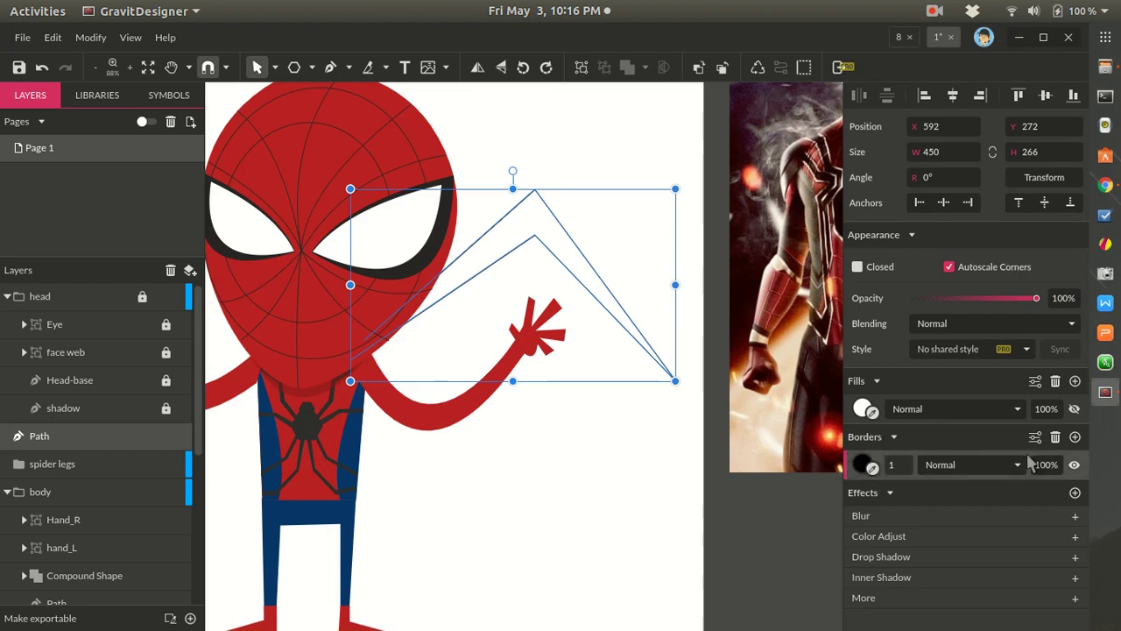
click(1056, 437)
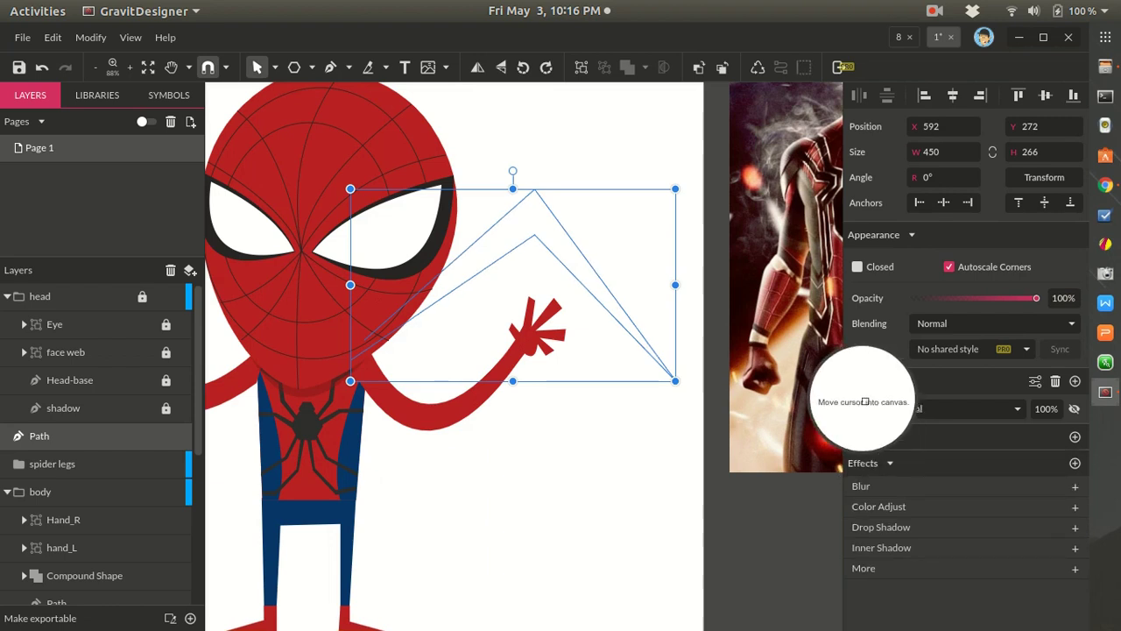
click(865, 408)
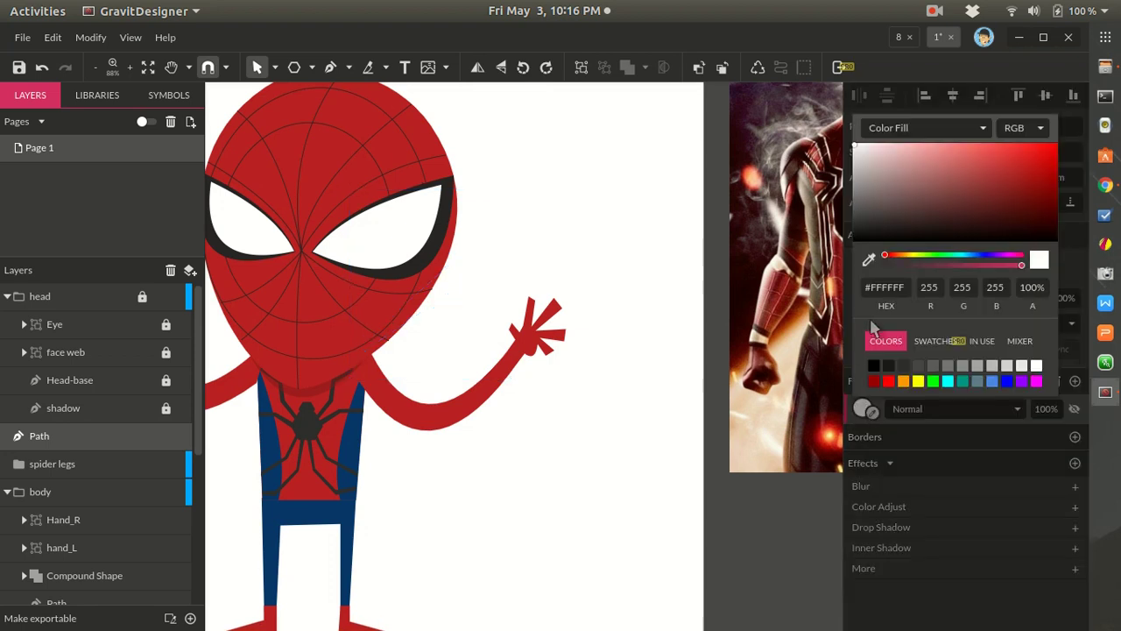
click(887, 368)
click(612, 465)
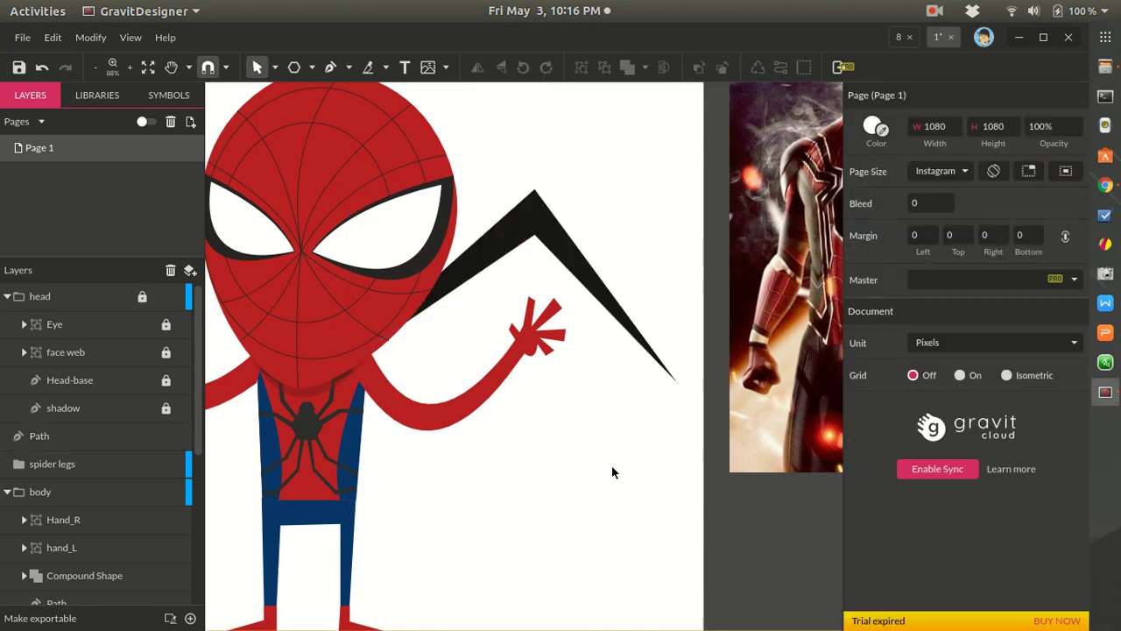
- Round the leg's bend by setting its upper and lower elbow points to Mirrored joints, and reselect the leg
scroll(611, 467, down, 2)
scroll(609, 467, up, 1)
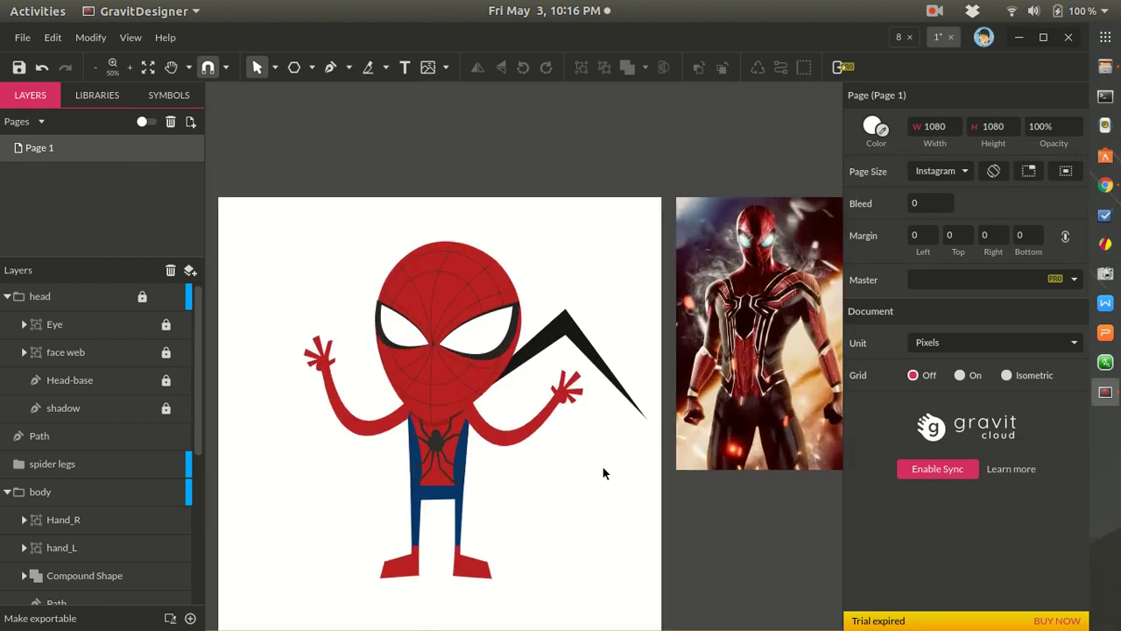
scroll(602, 473, up, 1)
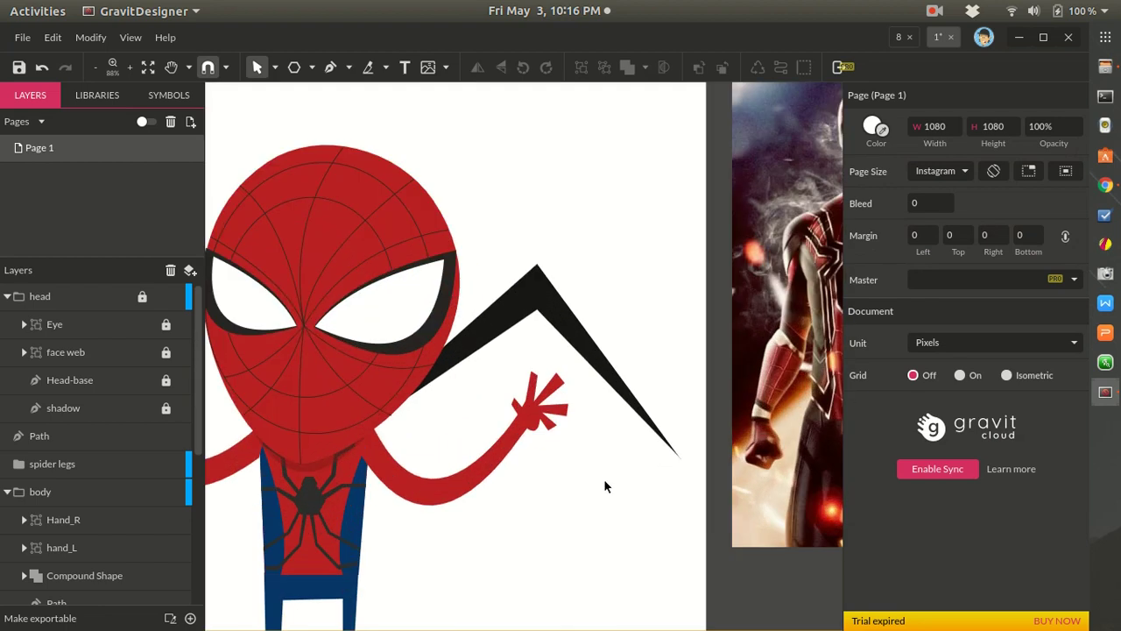
click(543, 308)
double_click(542, 309)
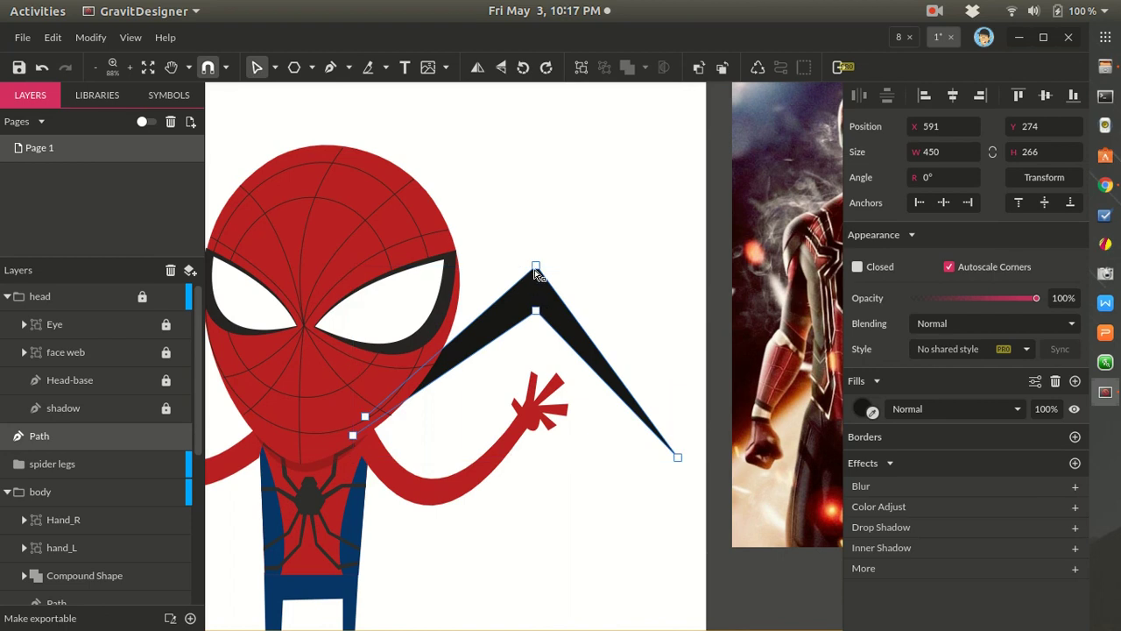
click(535, 270)
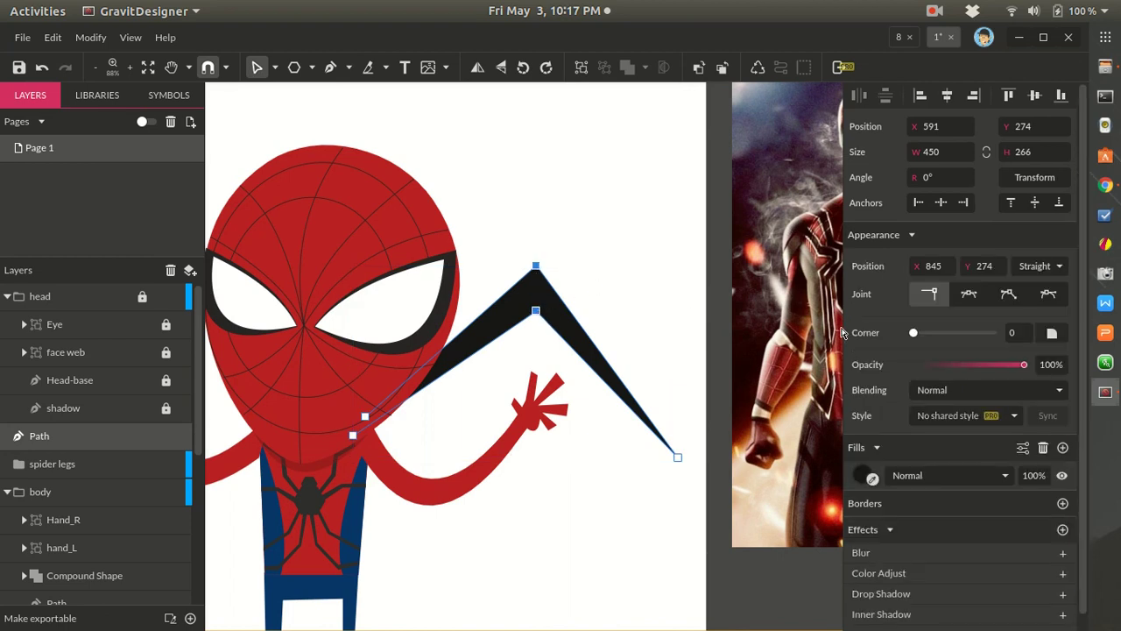
click(970, 296)
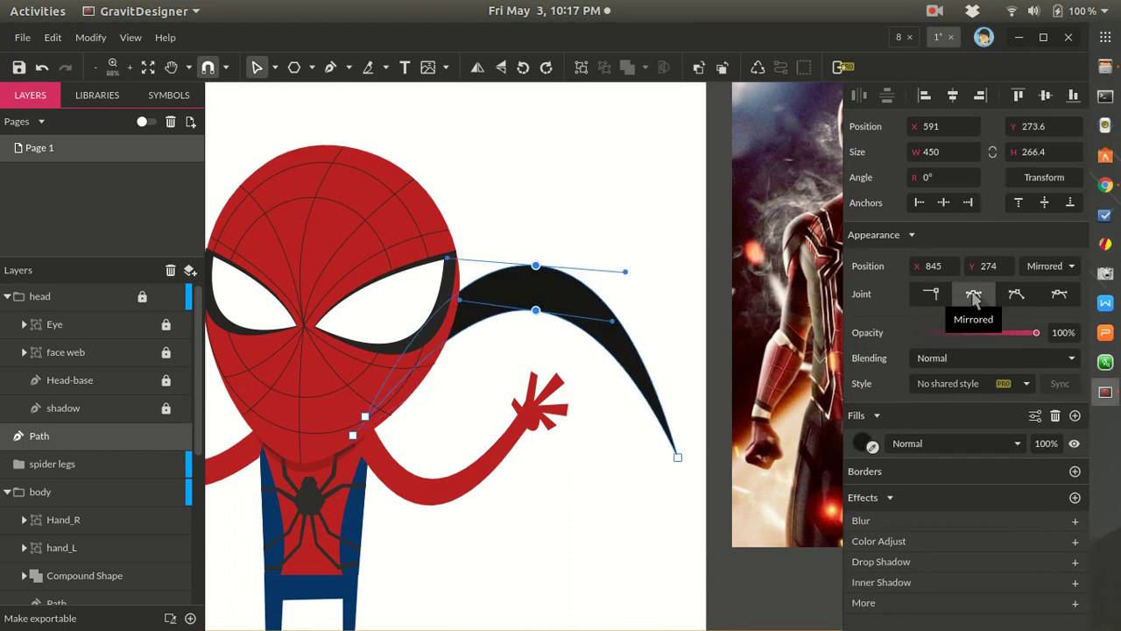
click(576, 248)
scroll(582, 289, down, 5)
scroll(574, 306, up, 3)
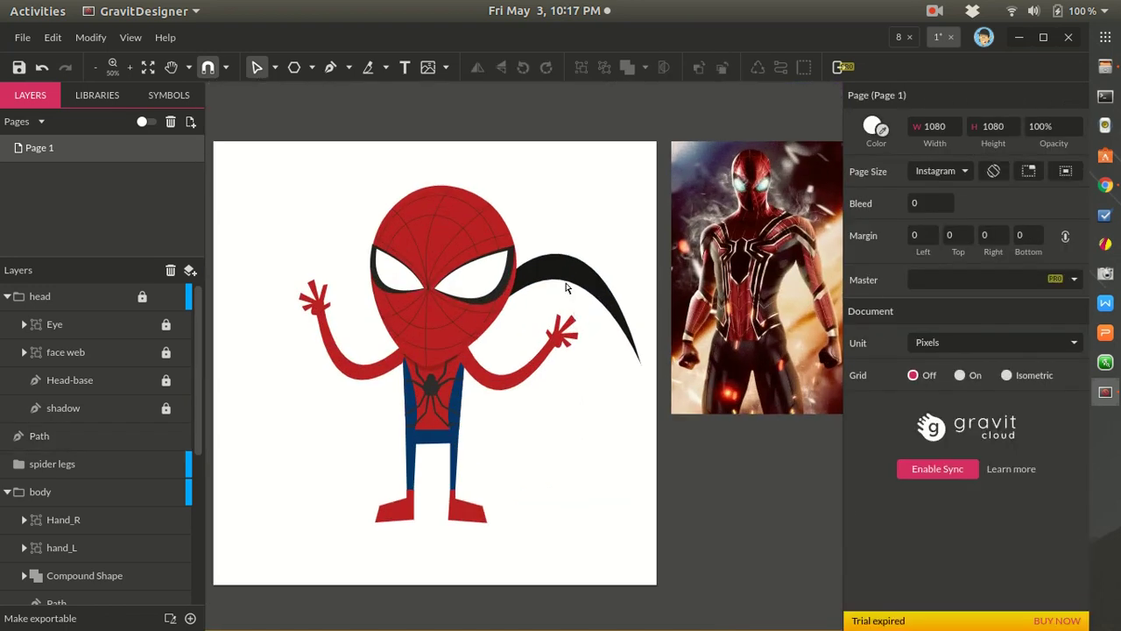
click(560, 271)
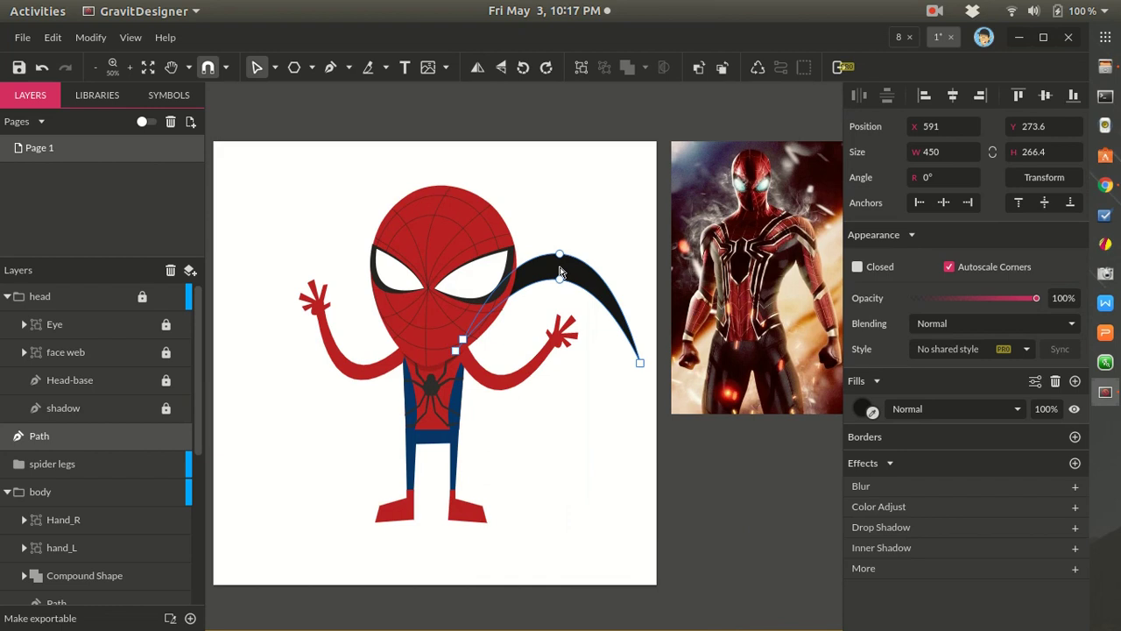
- Extend the tip of the spider leg outward so the leg is about 483 × 286 px
key(Escape)
mouse_move(641, 366)
mouse_down()
mouse_move(660, 380)
mouse_move(639, 374)
mouse_up()
key(super)
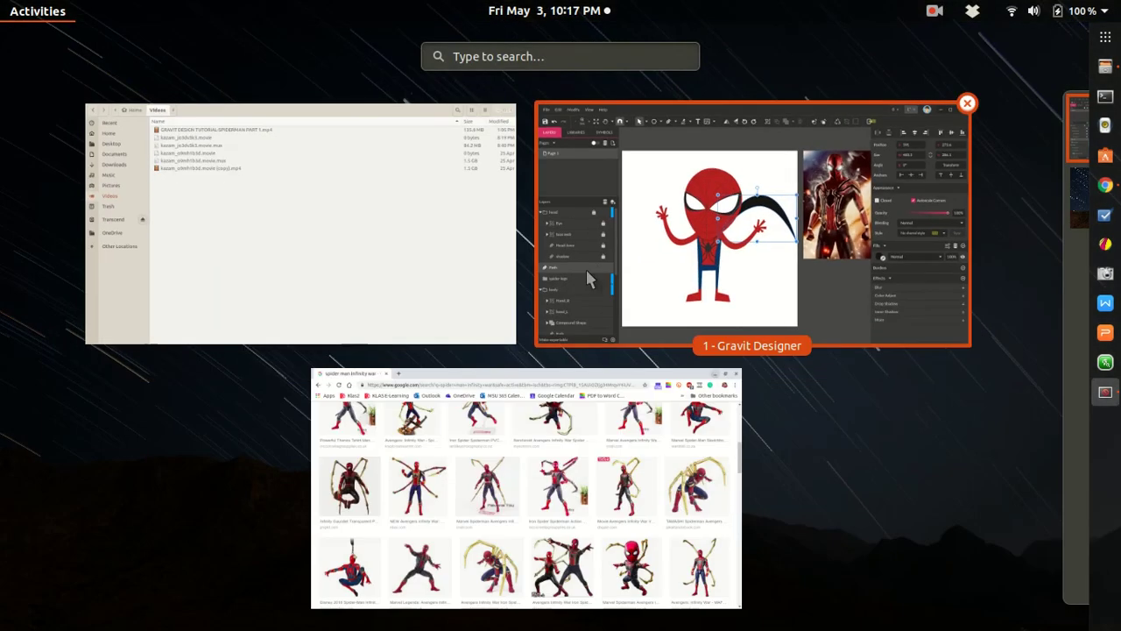
click(663, 321)
- Duplicate the spider leg, place the copy below the original, and rotate it to -22.9°
key(ctrl+d)
drag(577, 278, 542, 346)
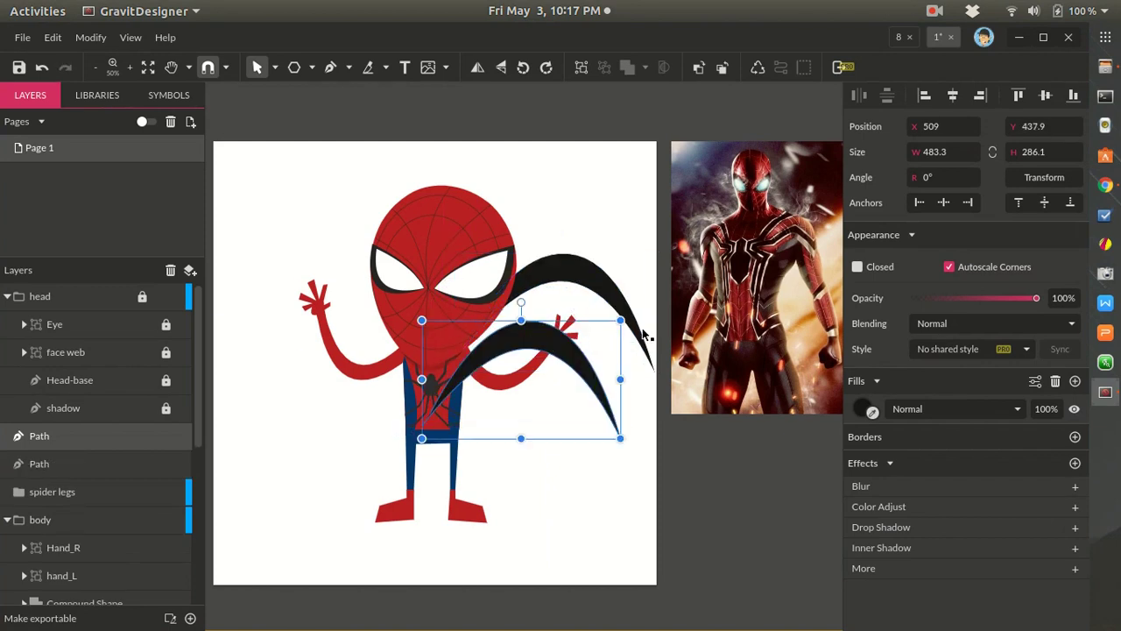
drag(627, 318, 633, 365)
drag(530, 360, 550, 358)
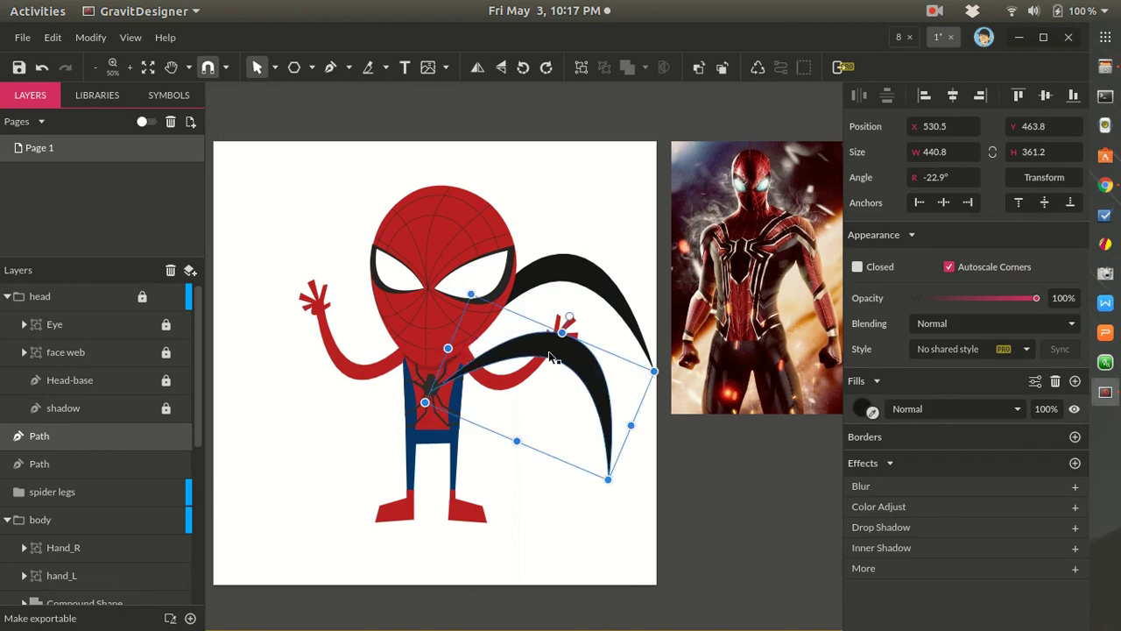
- Move the rotated leg copy into the body layer and send it behind the body shape
key(Delete)
click(457, 388)
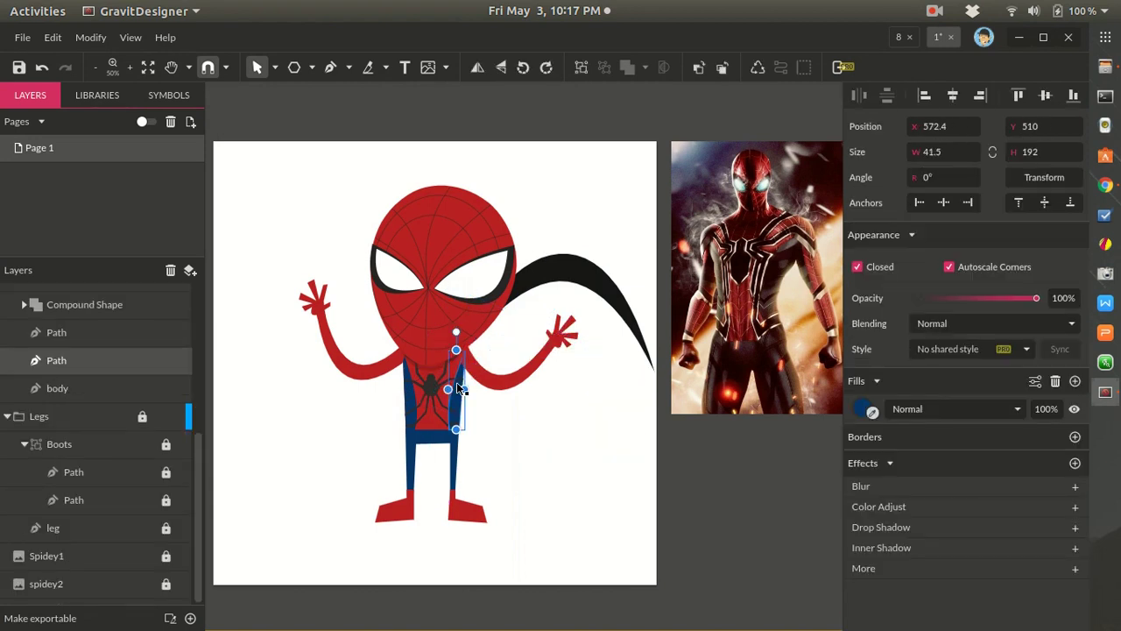
click(501, 401)
click(447, 398)
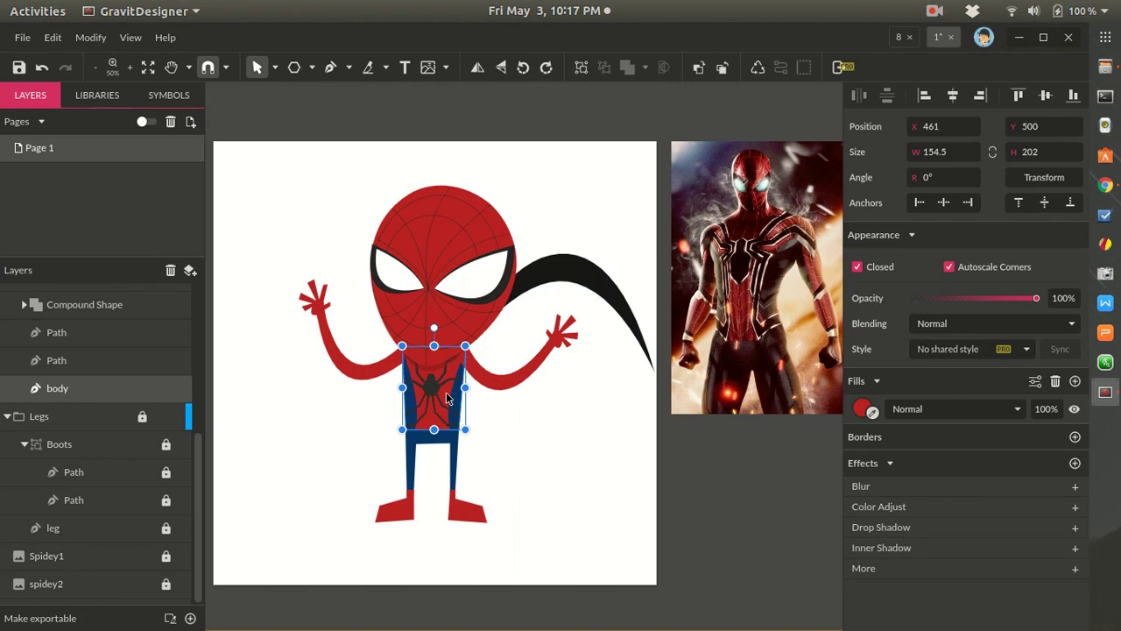
key(ctrl+z)
click(523, 492)
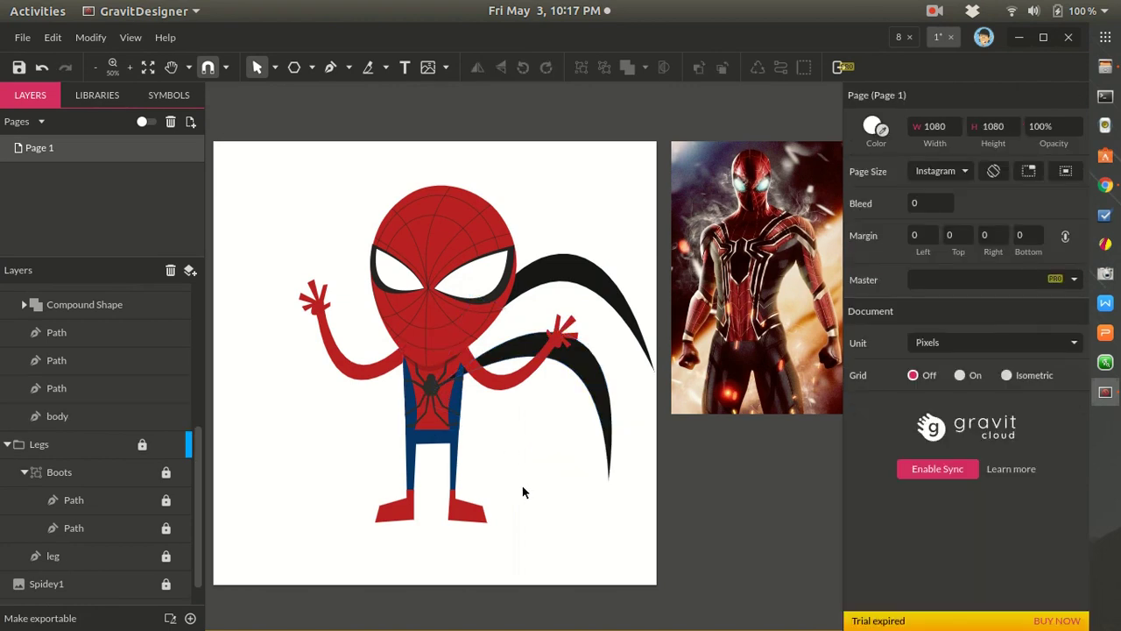
click(606, 387)
key(ctrl+[)
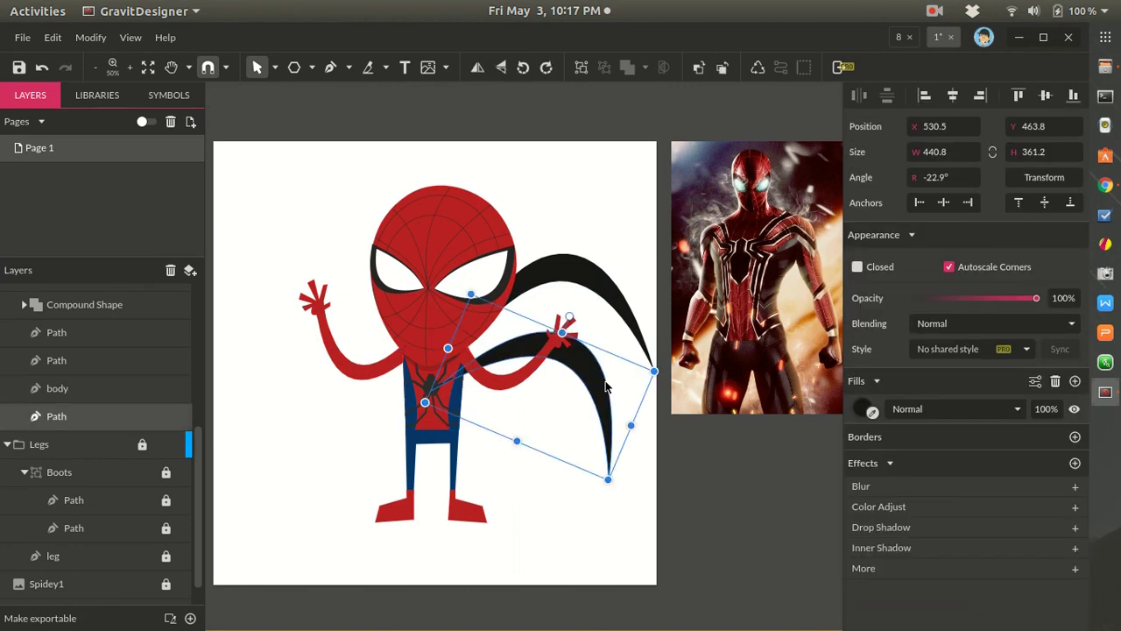
click(555, 515)
- Duplicate both spider legs, flip the copies horizontally, and place them on the opposite side of the character
click(556, 271)
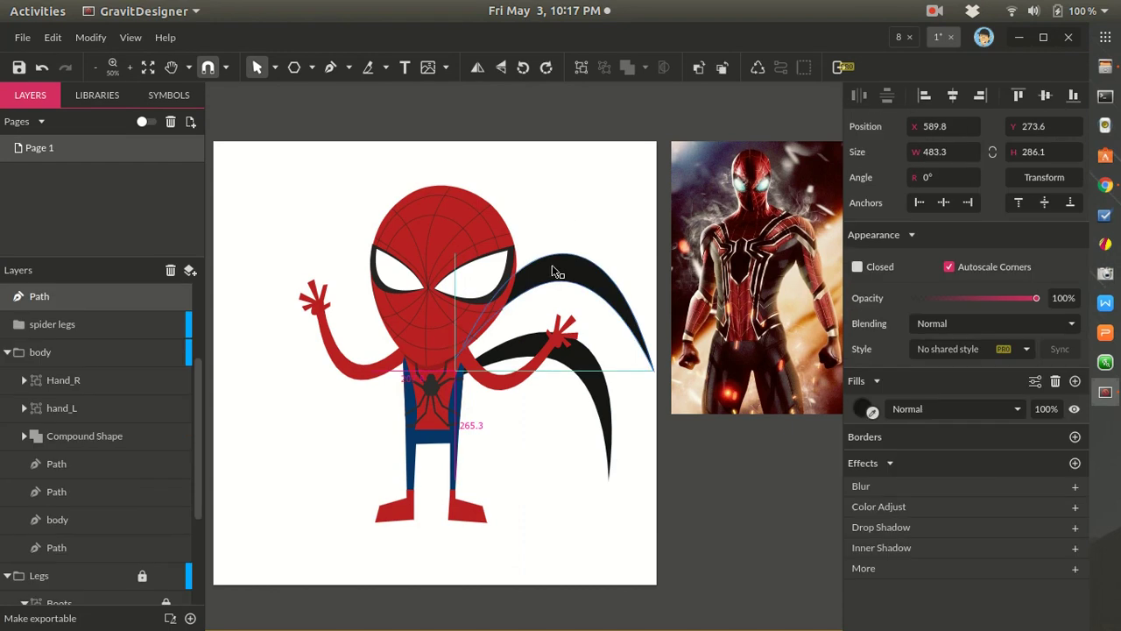
shift+click(588, 368)
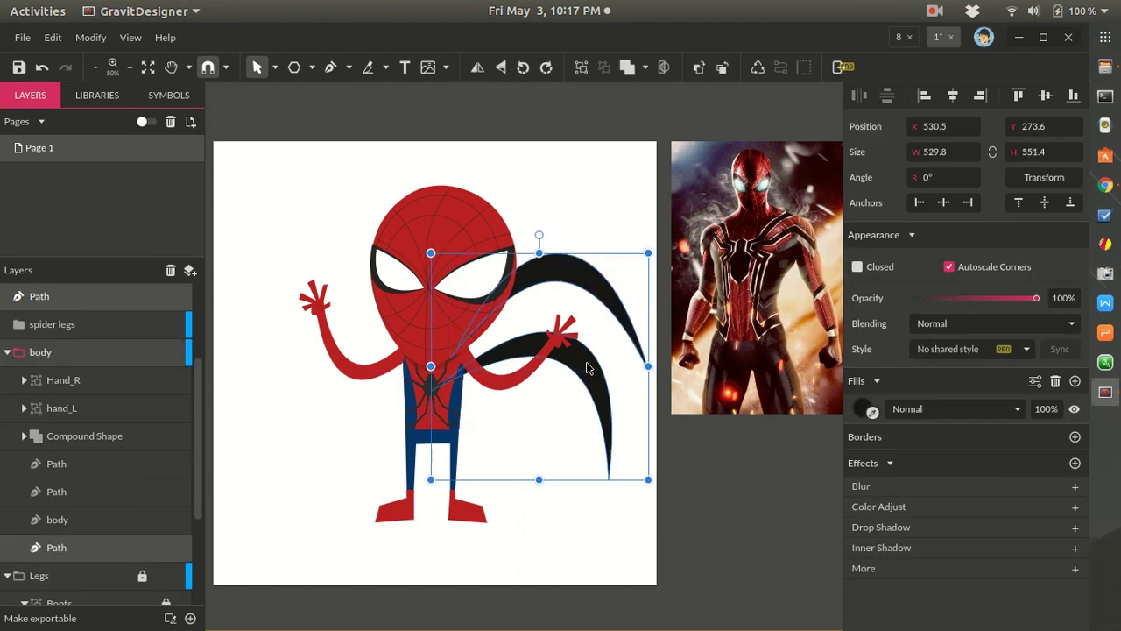
right_click(587, 368)
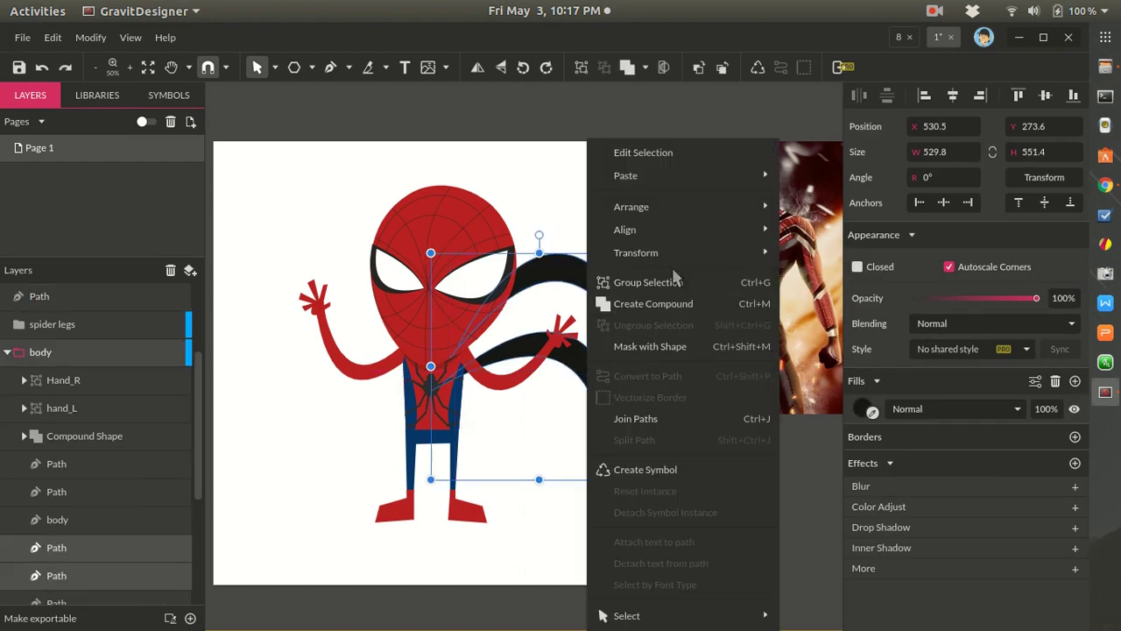
mouse_move(672, 255)
click(828, 275)
drag(605, 314, 360, 312)
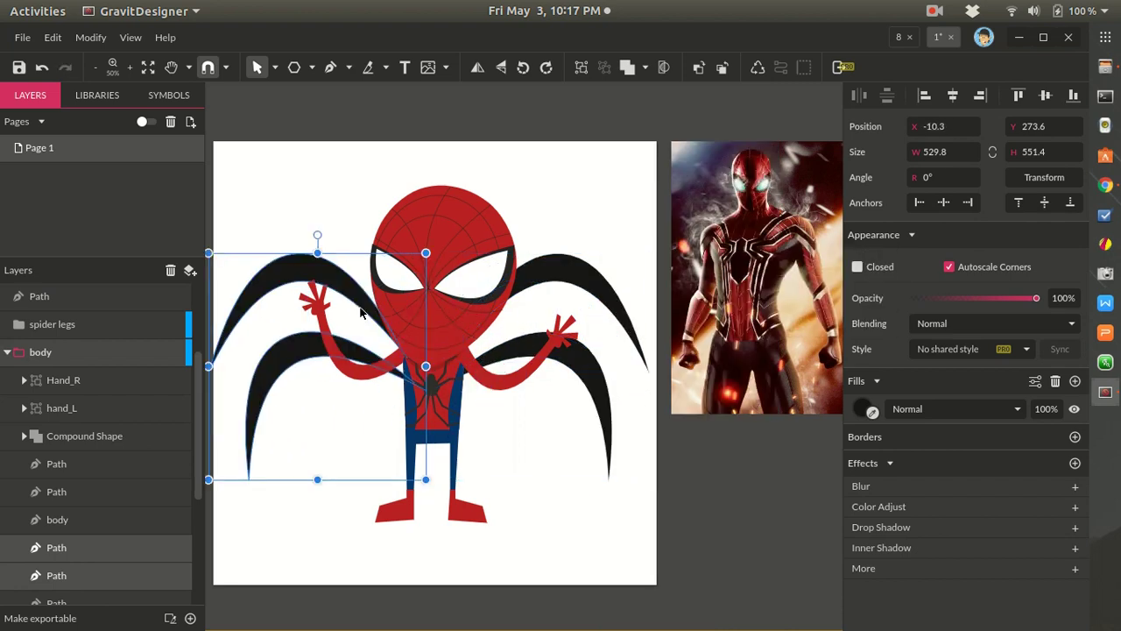
click(550, 440)
- Rotate the lower left spider leg to -142.8° so its root meets the shoulder
scroll(550, 443, down, 1)
scroll(553, 471, up, 1)
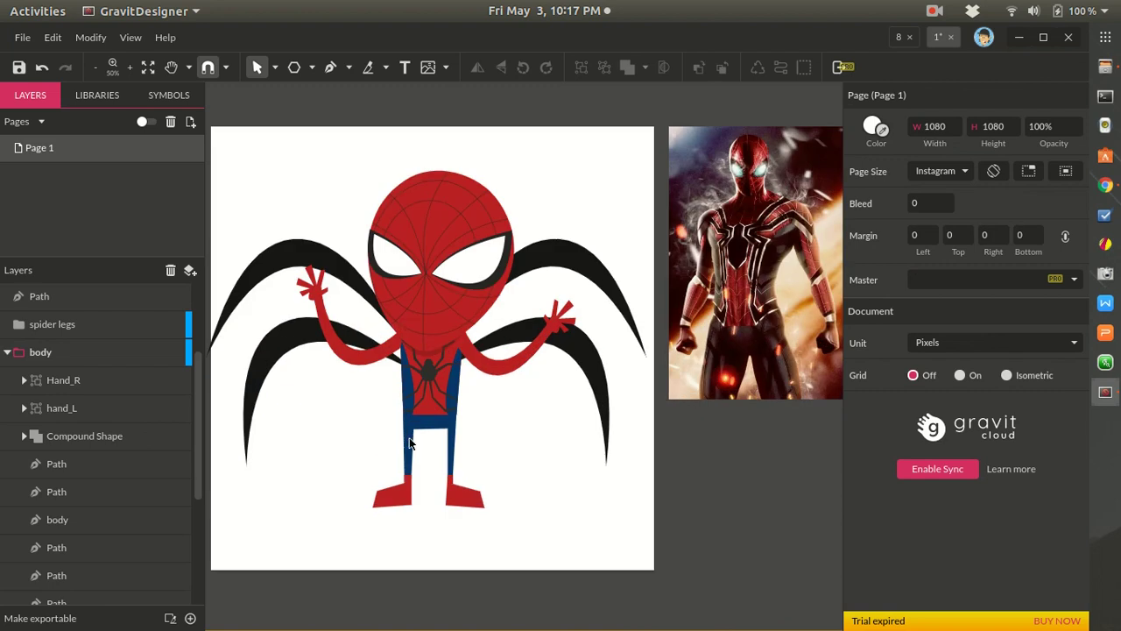
click(285, 363)
click(449, 357)
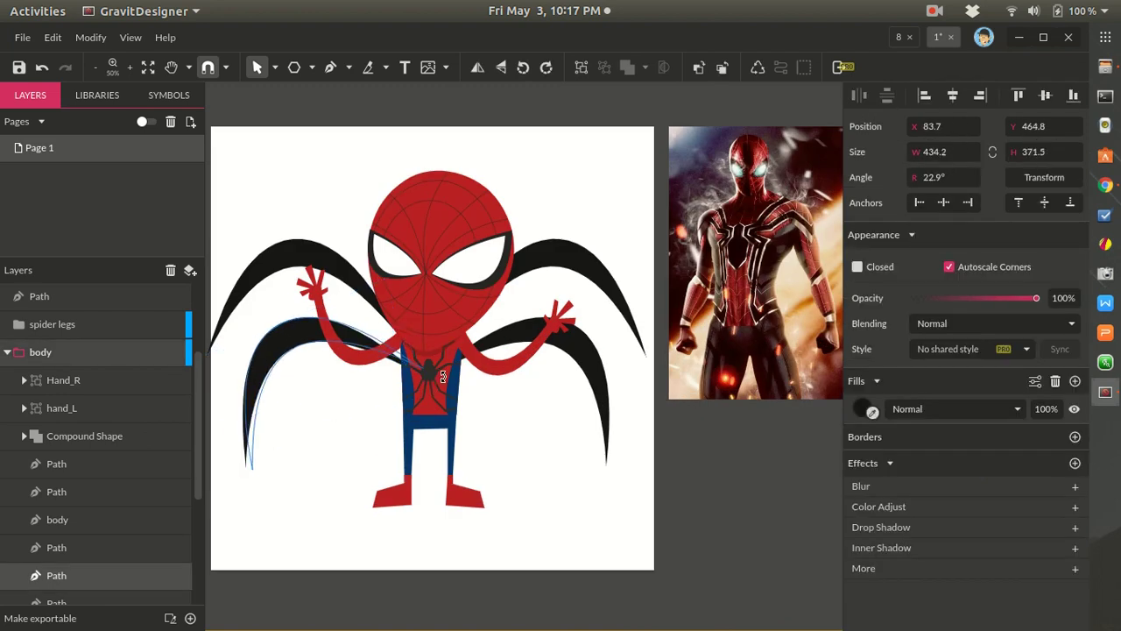
drag(450, 357, 271, 373)
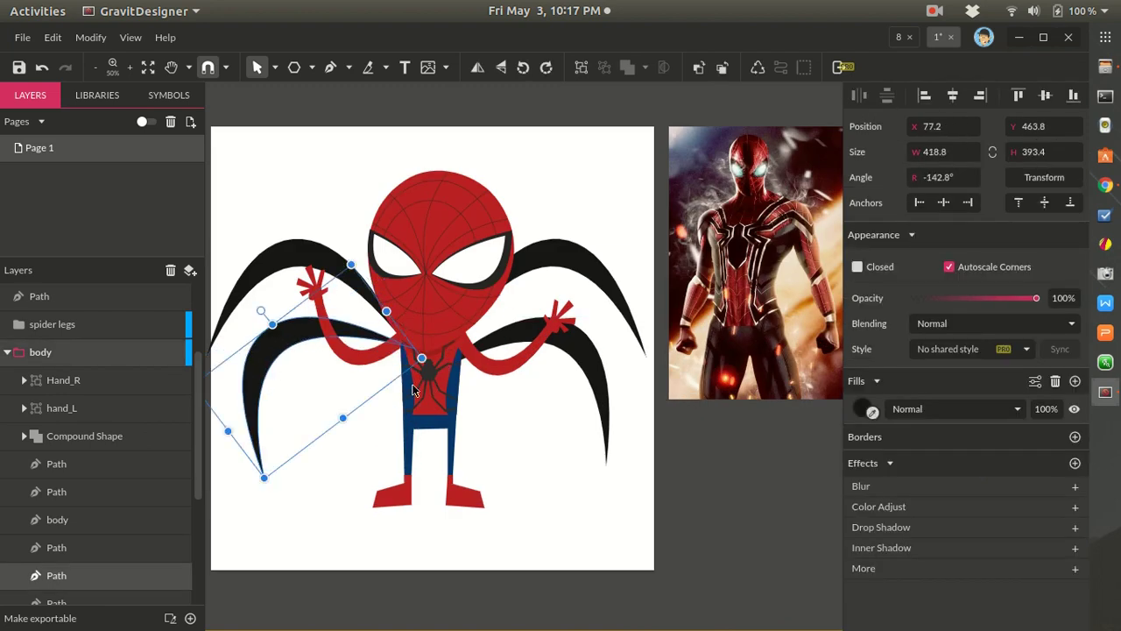
- Rotate the lower right spider leg to -42.4° and shift both lower legs slightly down and inward
click(596, 392)
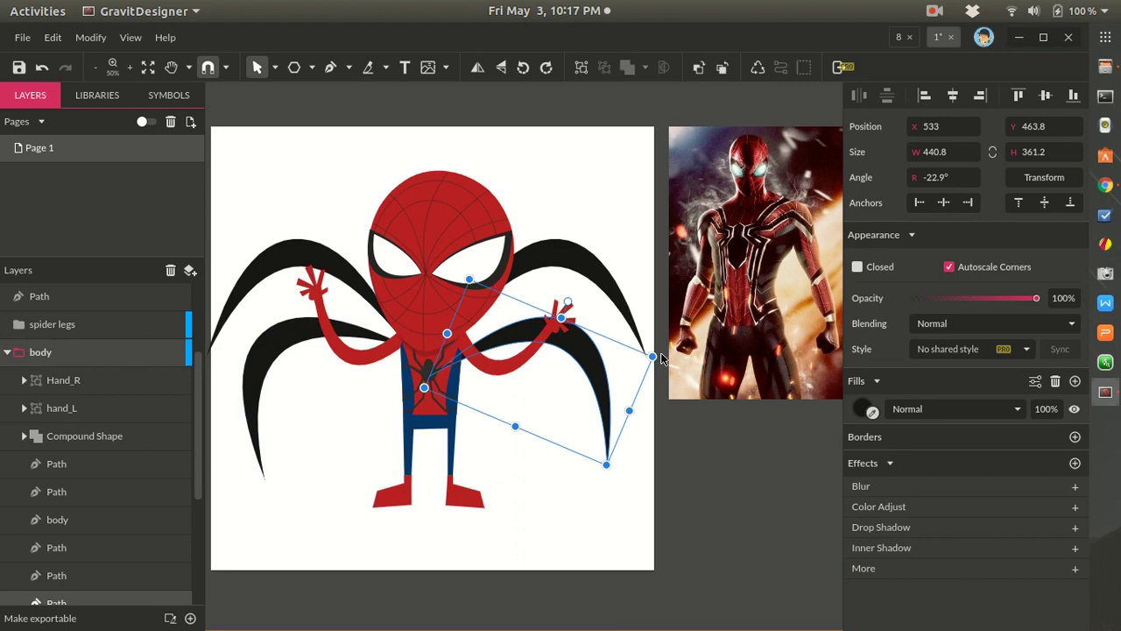
drag(658, 354, 647, 396)
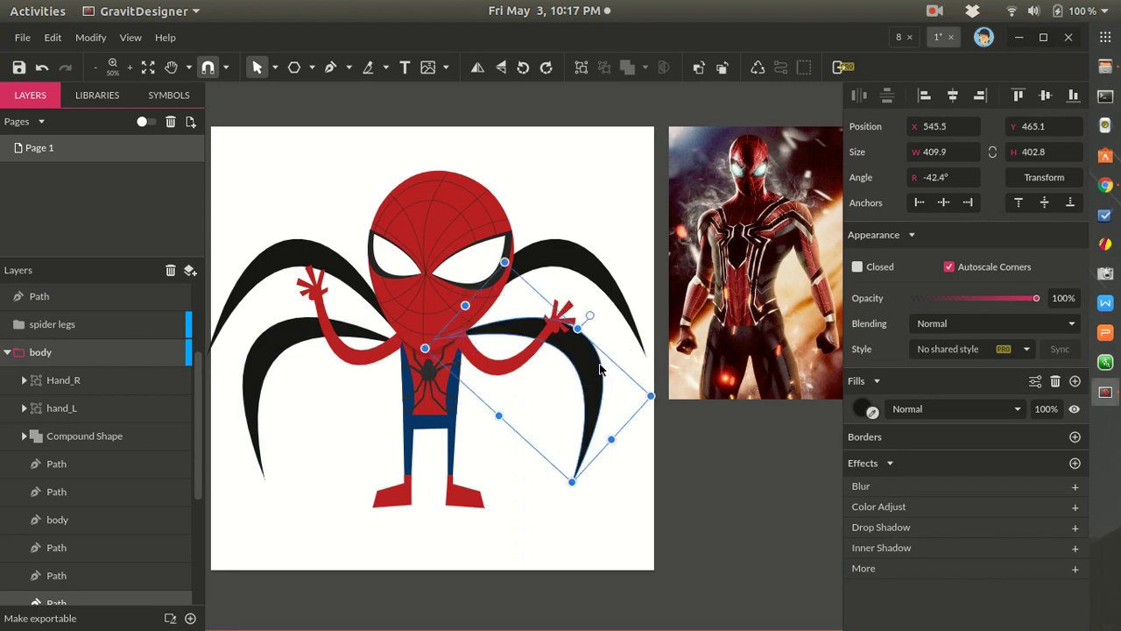
drag(249, 366, 266, 384)
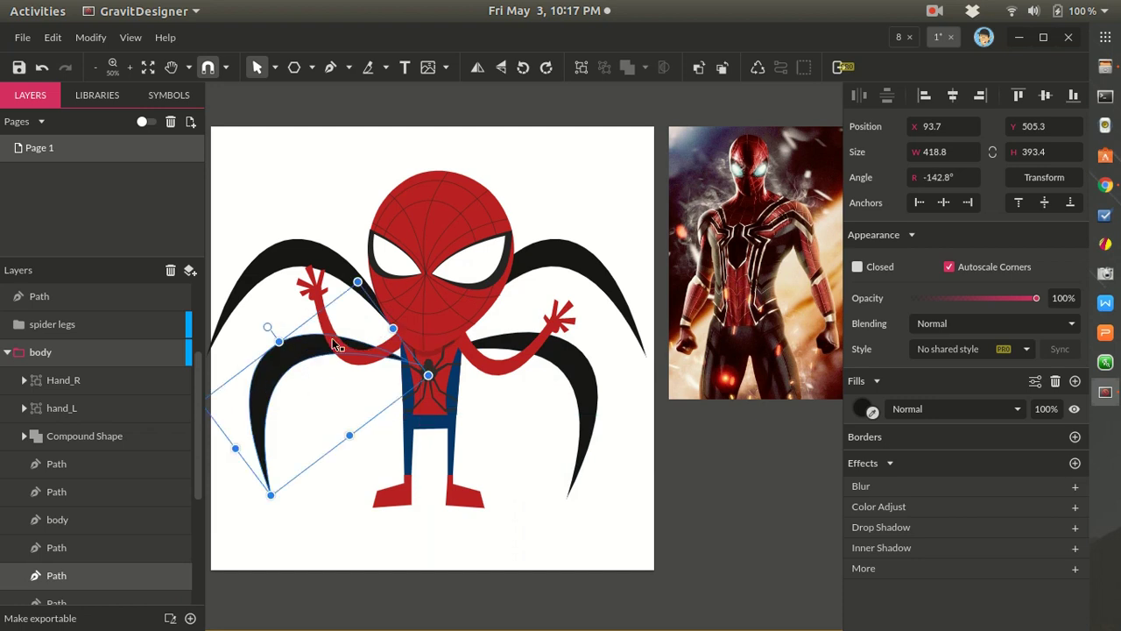
- Raise the upper pair of spider legs, placing the right one at about Y 227
click(331, 274)
drag(574, 270, 574, 254)
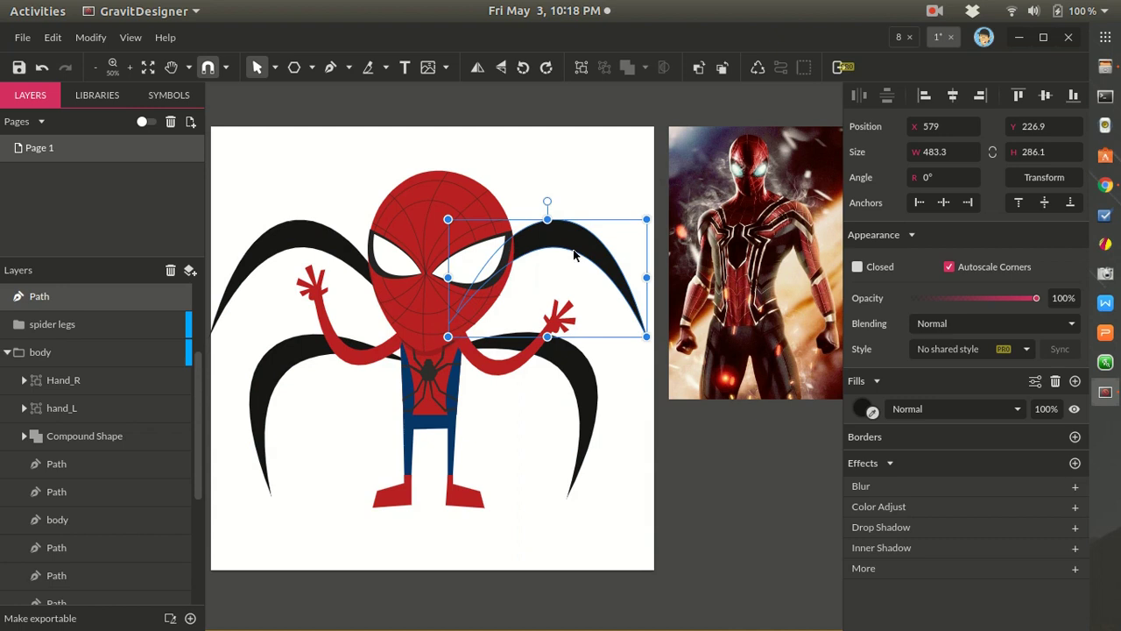
click(591, 368)
scroll(602, 385, down, 2)
click(553, 450)
scroll(553, 450, up, 2)
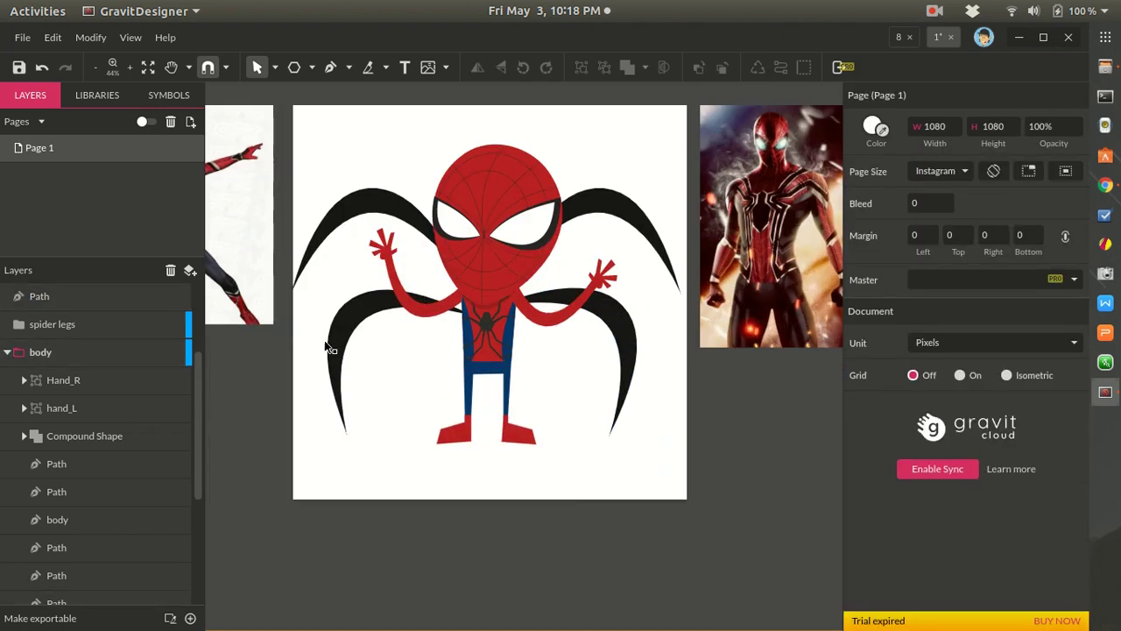
- Duplicate the lower pair of legs, scale the copies to about 565 × 268 px, and place them inside the originals
click(338, 328)
shift+click(617, 331)
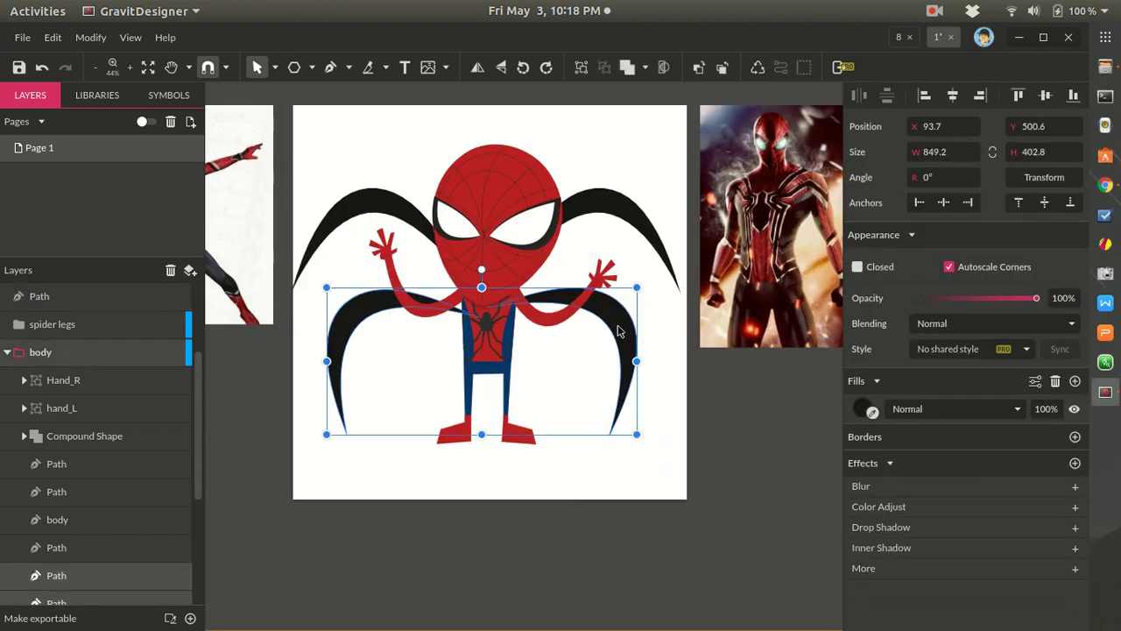
key(ctrl+z)
key(ctrl+shift+z)
drag(638, 470, 585, 446)
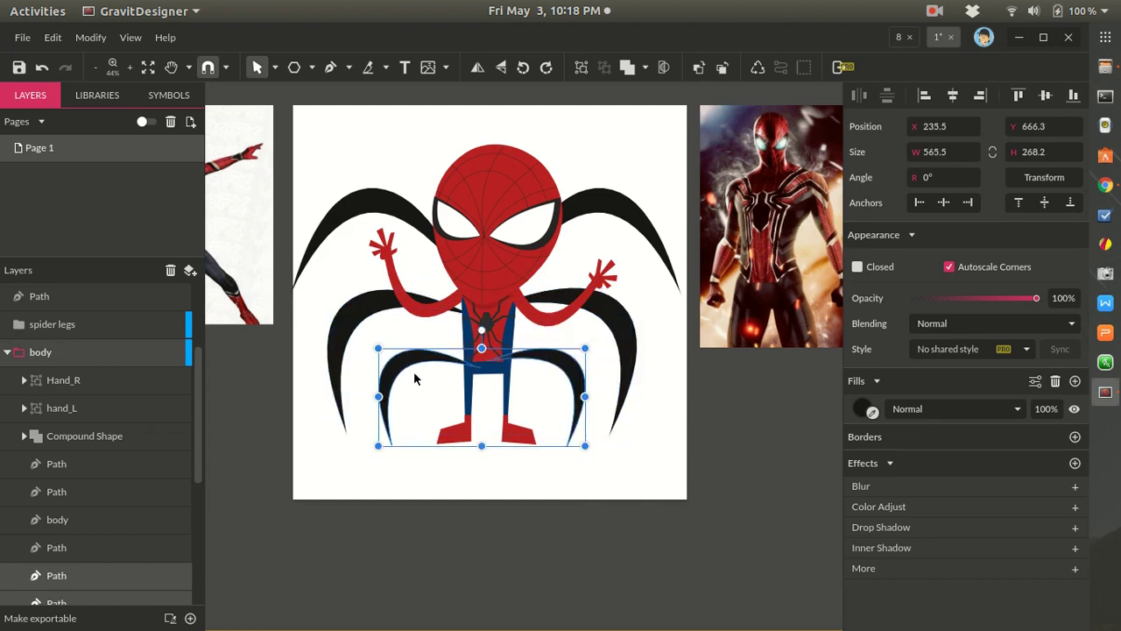
click(615, 526)
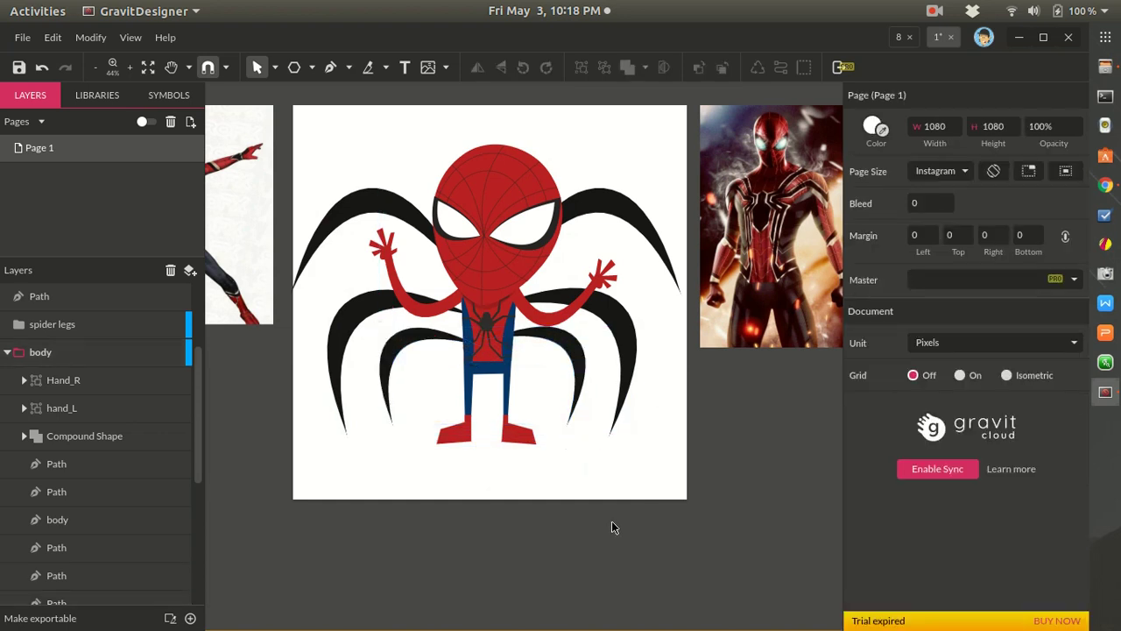
- Rotate the two small inner legs so their tips curve in toward the feet, the left one to -119.4°
scroll(545, 454, up, 3)
scroll(546, 455, up, 1)
click(372, 271)
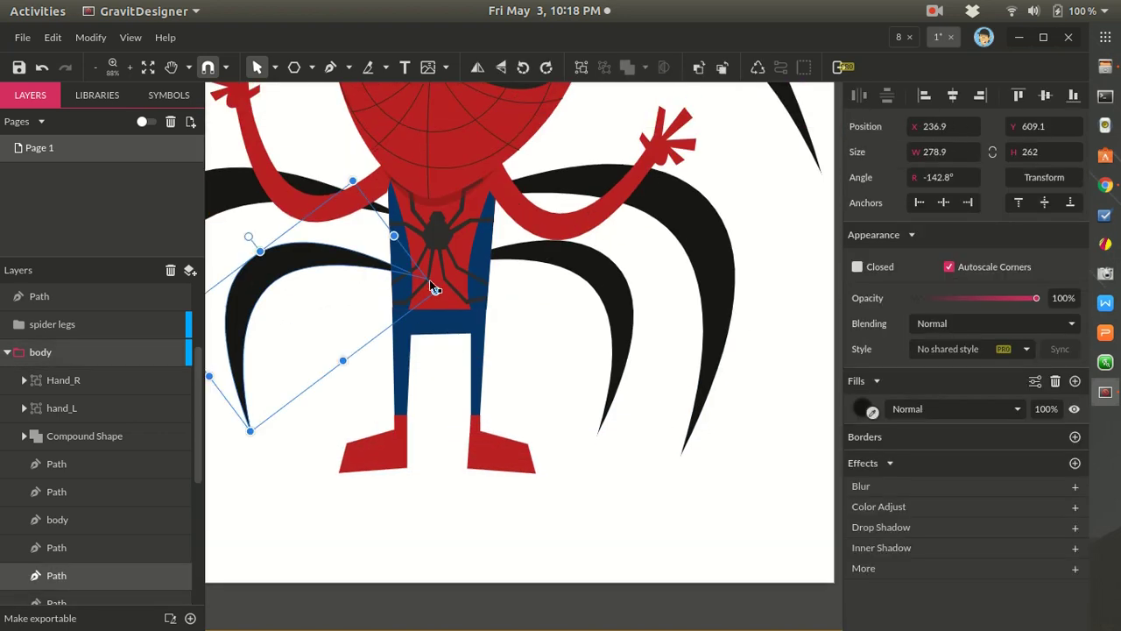
drag(442, 290, 368, 341)
click(613, 295)
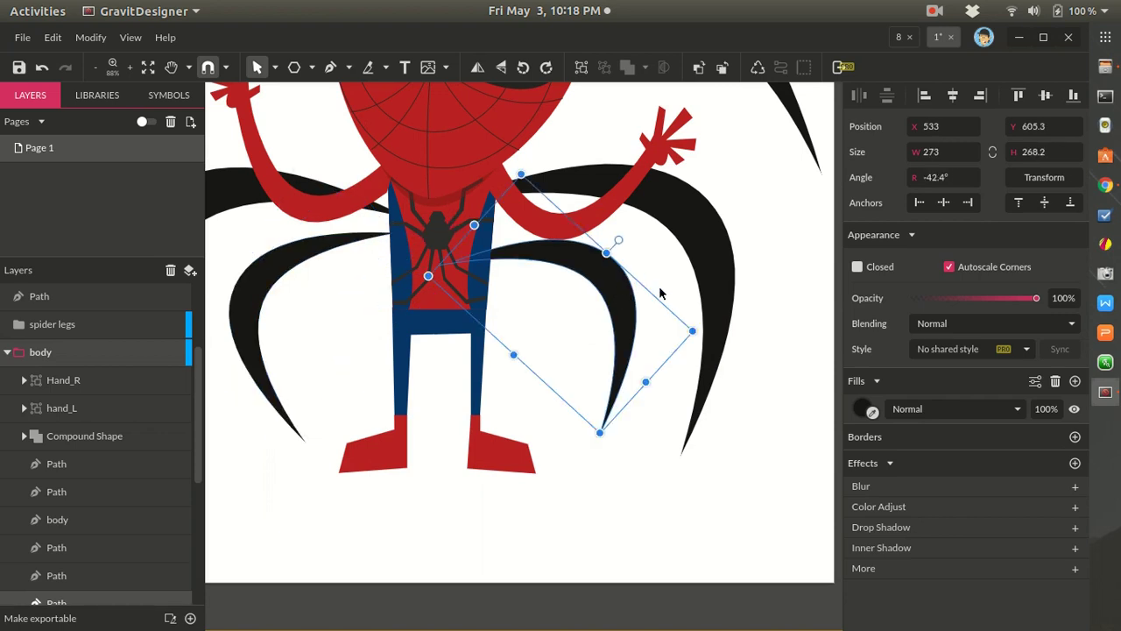
drag(620, 239, 623, 268)
click(447, 384)
- Move the outer lower left leg up and inward, and rotate it to -147.2°
click(267, 187)
drag(267, 186, 286, 210)
click(670, 491)
key(ctrl+0)
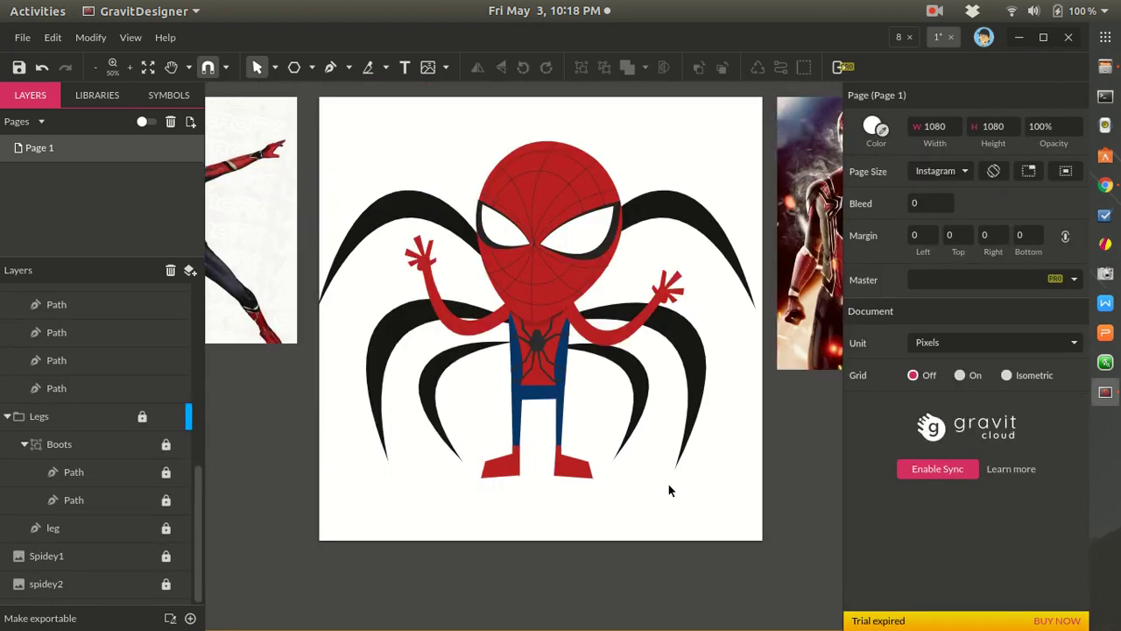
click(388, 314)
drag(388, 315, 542, 276)
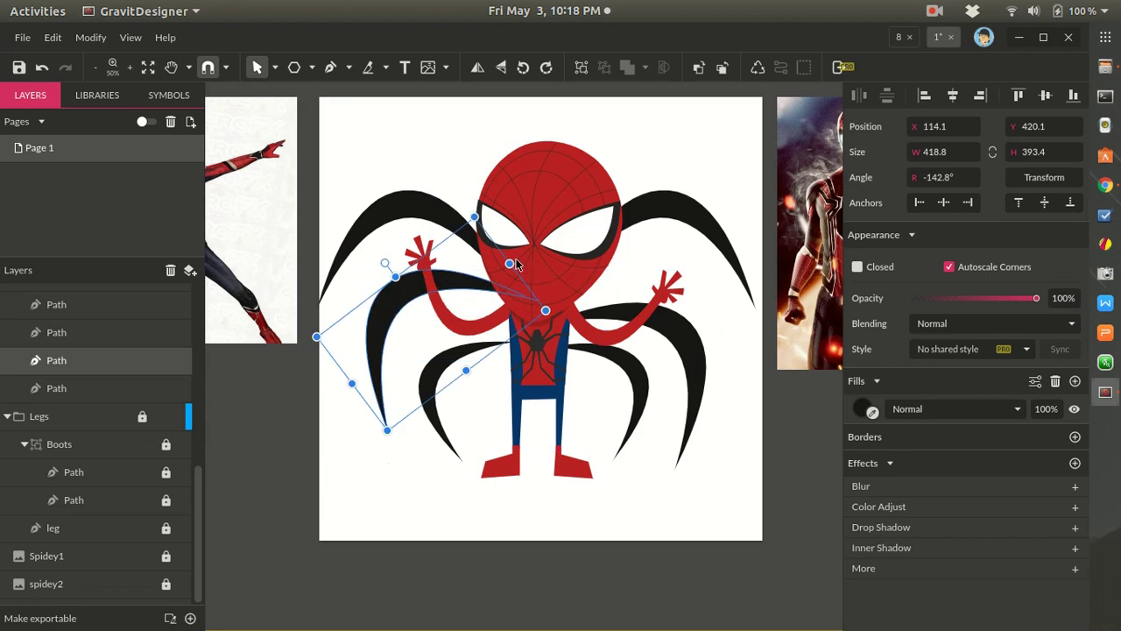
mouse_move(386, 263)
mouse_down()
mouse_move(383, 251)
mouse_move(389, 258)
mouse_up()
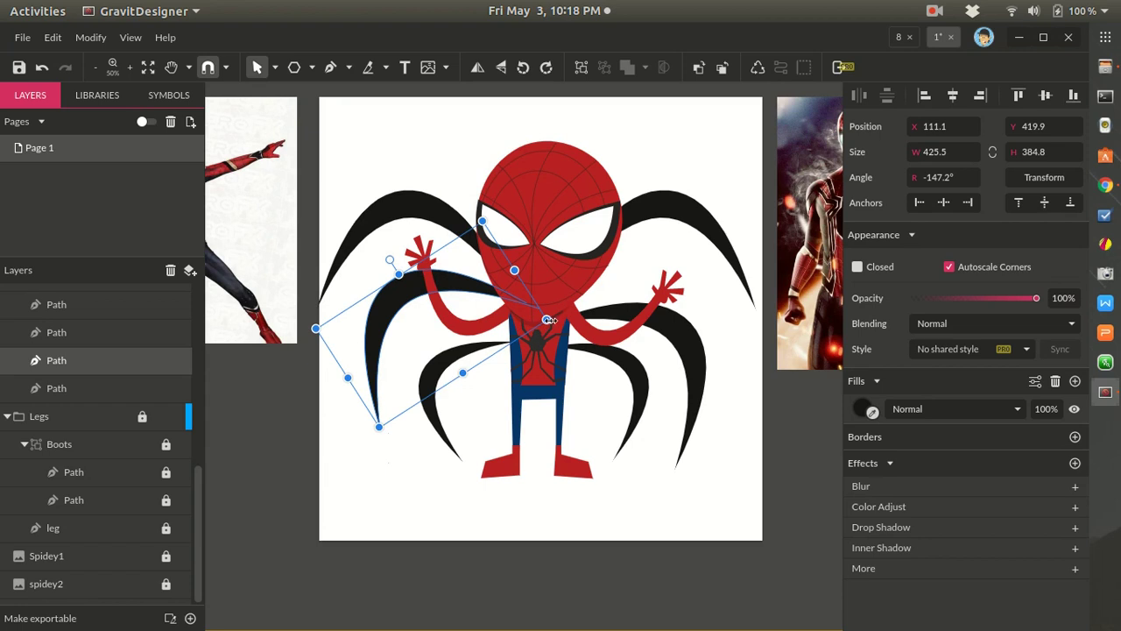
- Raise the outer lower right leg to match the height of its left counterpart
click(699, 355)
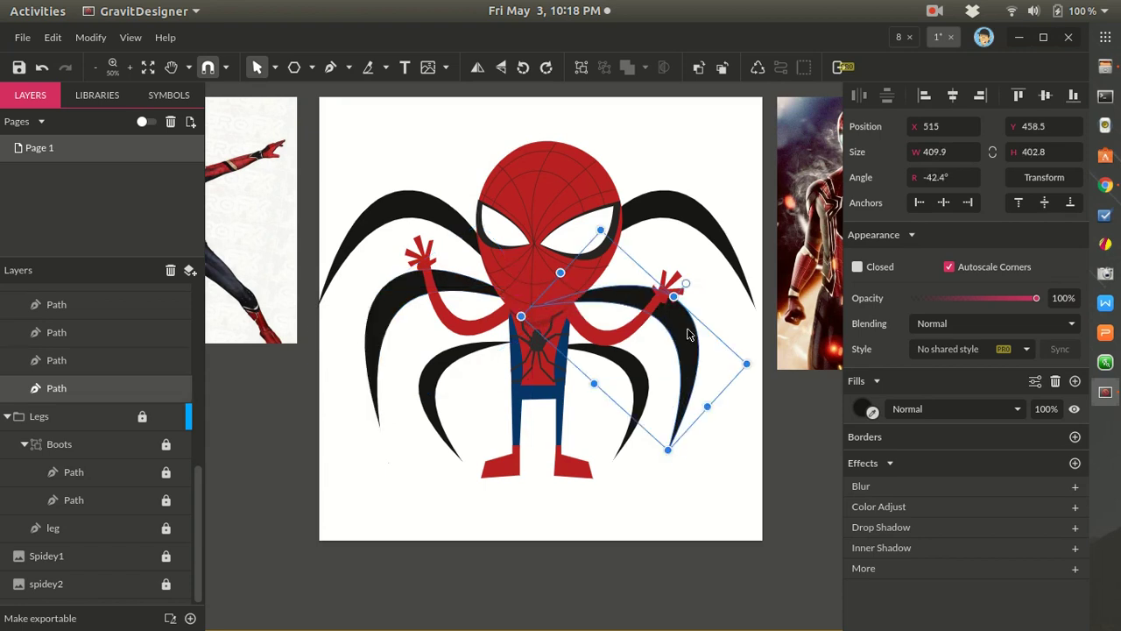
drag(685, 338, 695, 331)
click(695, 448)
- Move the small inner left leg closer to the torso and adjust the small right leg to match it
scroll(714, 478, down, 3)
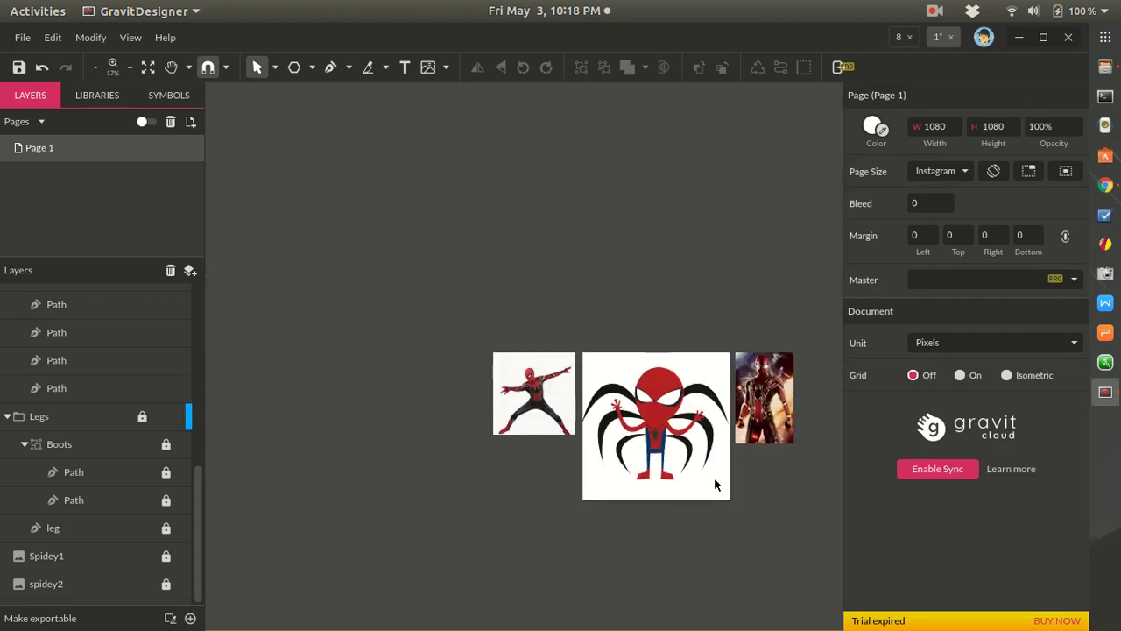
scroll(687, 481, up, 4)
scroll(646, 479, up, 2)
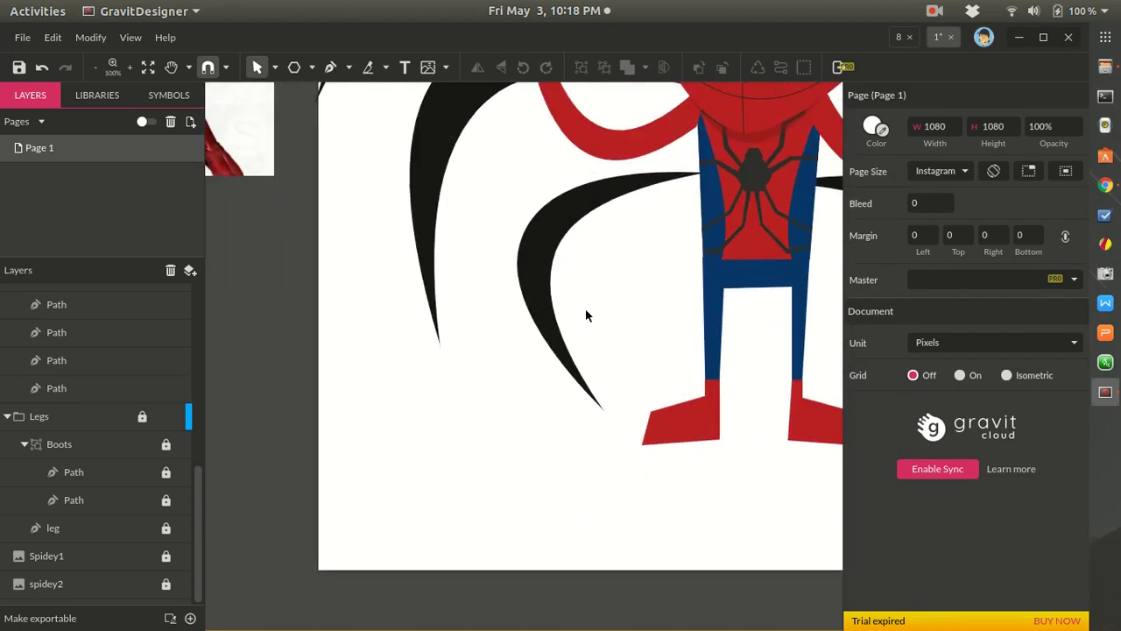
click(570, 240)
drag(590, 233, 602, 225)
scroll(604, 225, down, 2)
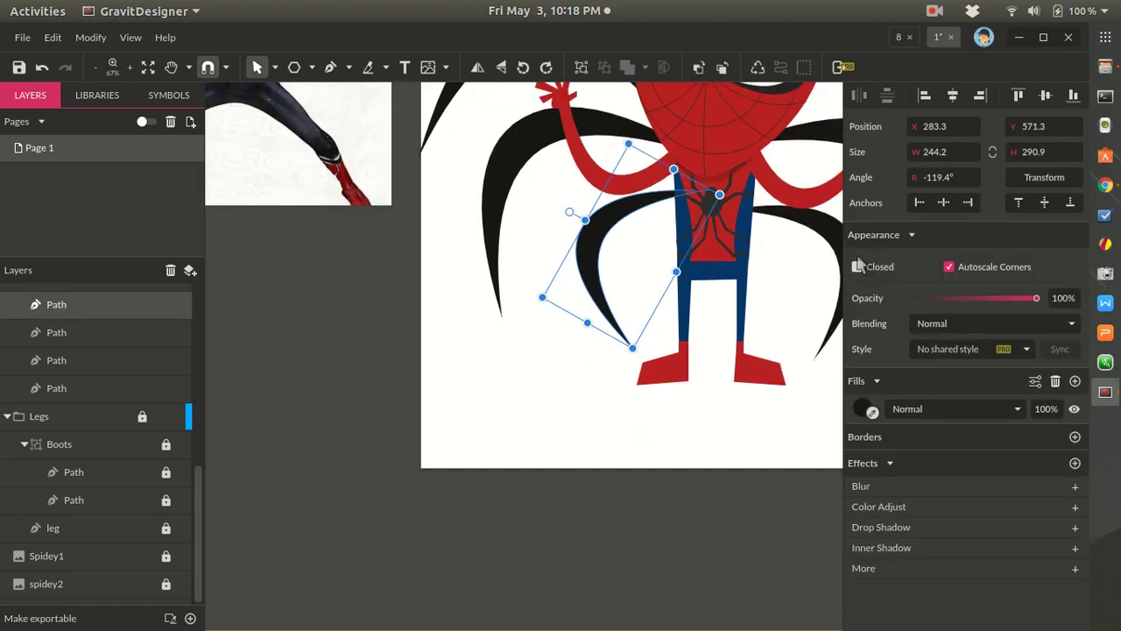
click(823, 263)
drag(824, 262, 835, 269)
click(758, 428)
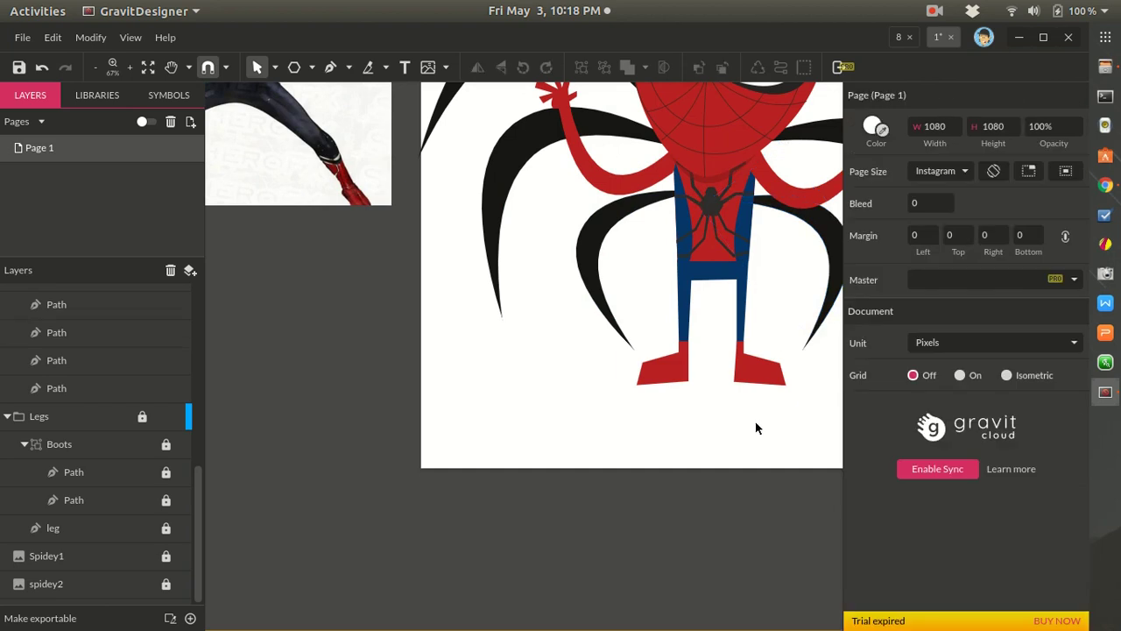
- Check the whole character with its six spider legs and save the document
scroll(757, 428, down, 3)
scroll(760, 411, up, 2)
scroll(751, 396, down, 2)
key(ctrl+s)
key(h)
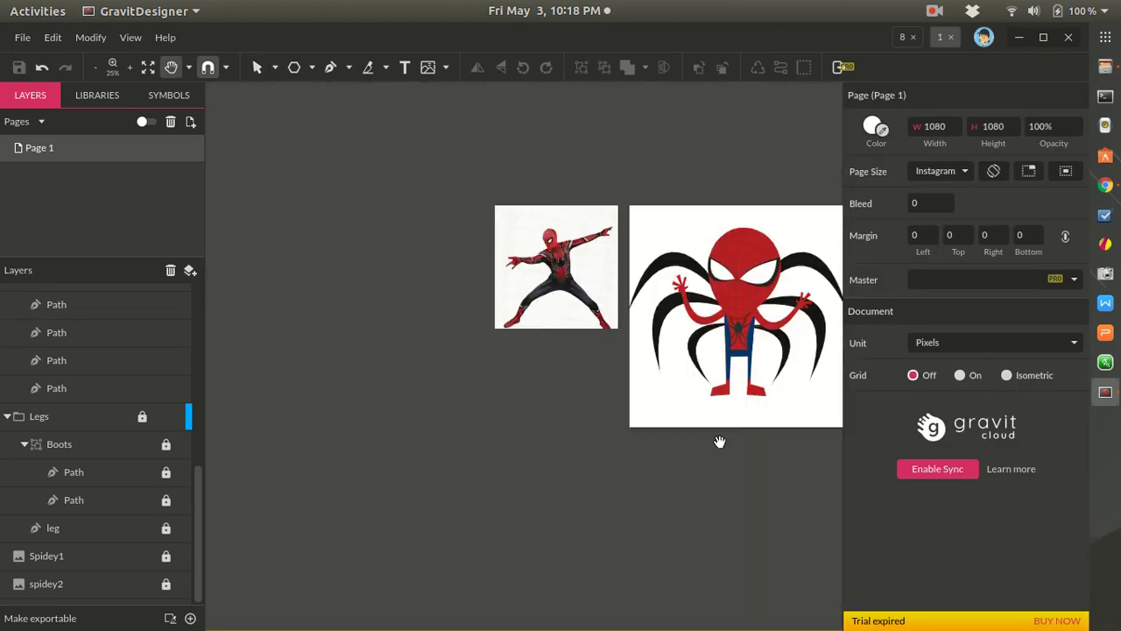
scroll(697, 450, up, 2)
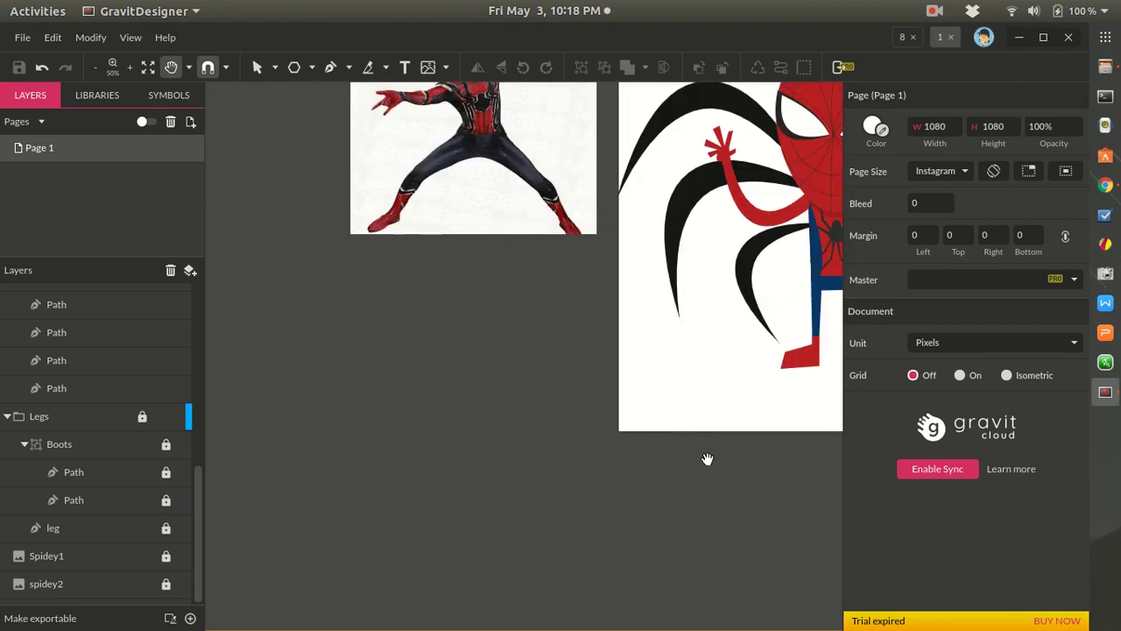
drag(715, 383, 518, 467)
key(z)
scroll(567, 496, up, 3)
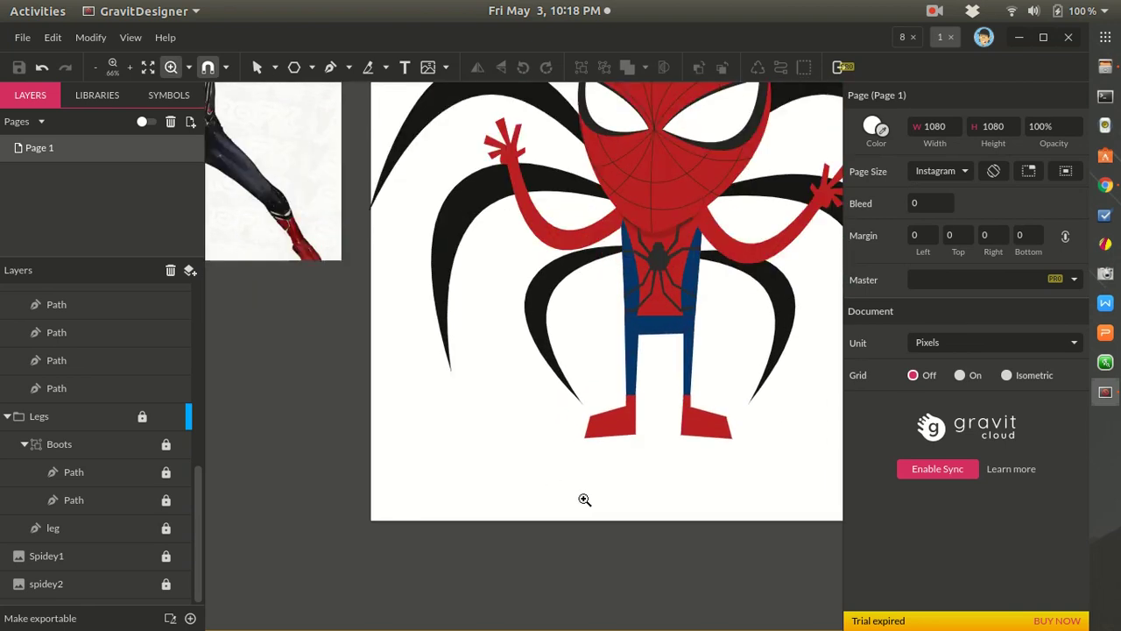
- Draw a flat ellipse about 380 by 27 px beneath the character's boots
key(h)
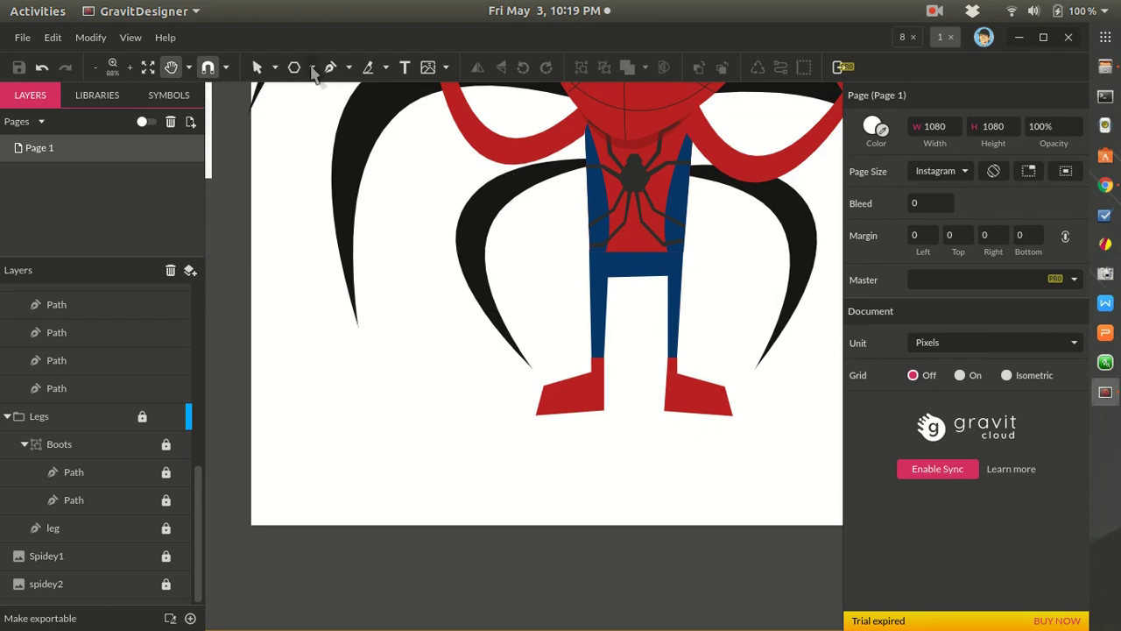
click(312, 66)
click(346, 136)
drag(500, 405, 767, 424)
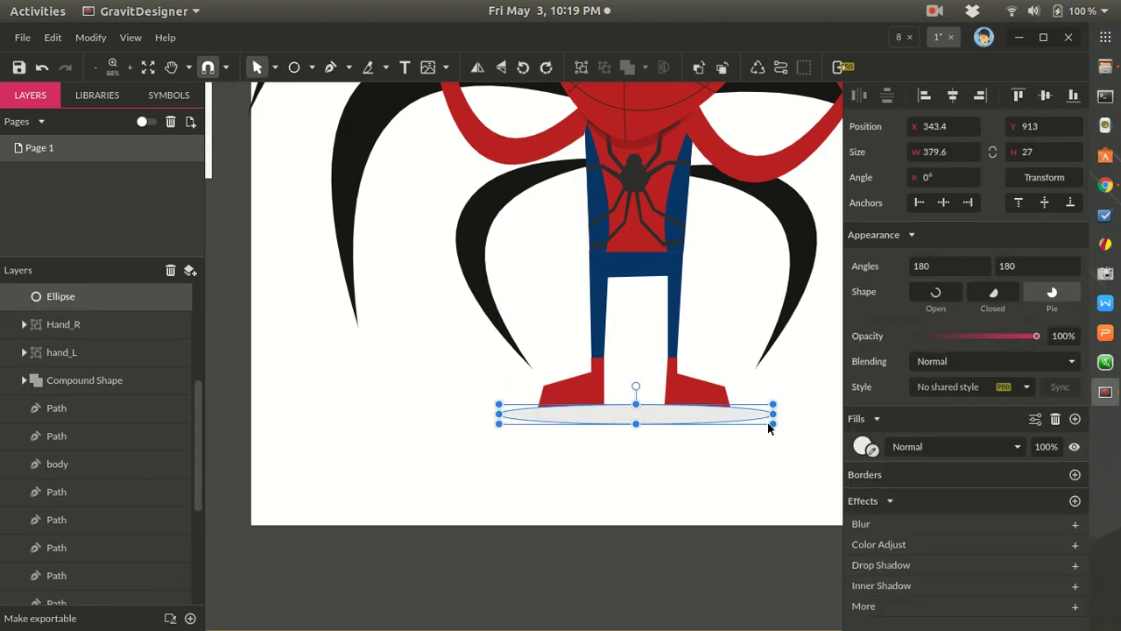
- Set the opacity of the ellipse under the boots to 50%
click(609, 505)
click(628, 424)
click(1065, 335)
text(10)
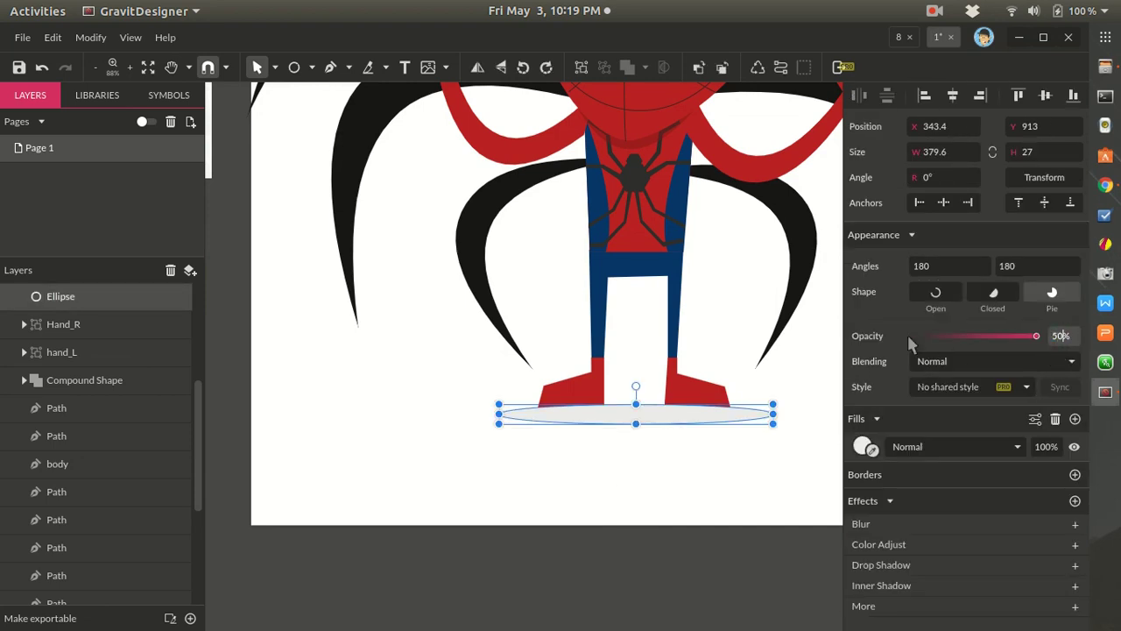
click(705, 504)
click(652, 423)
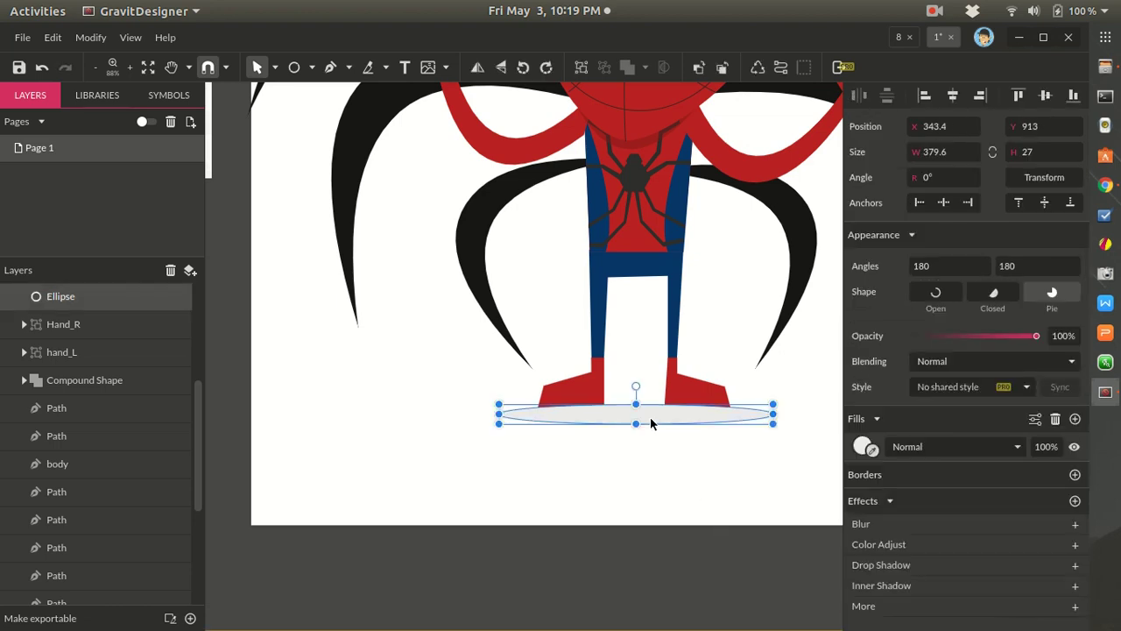
click(1064, 336)
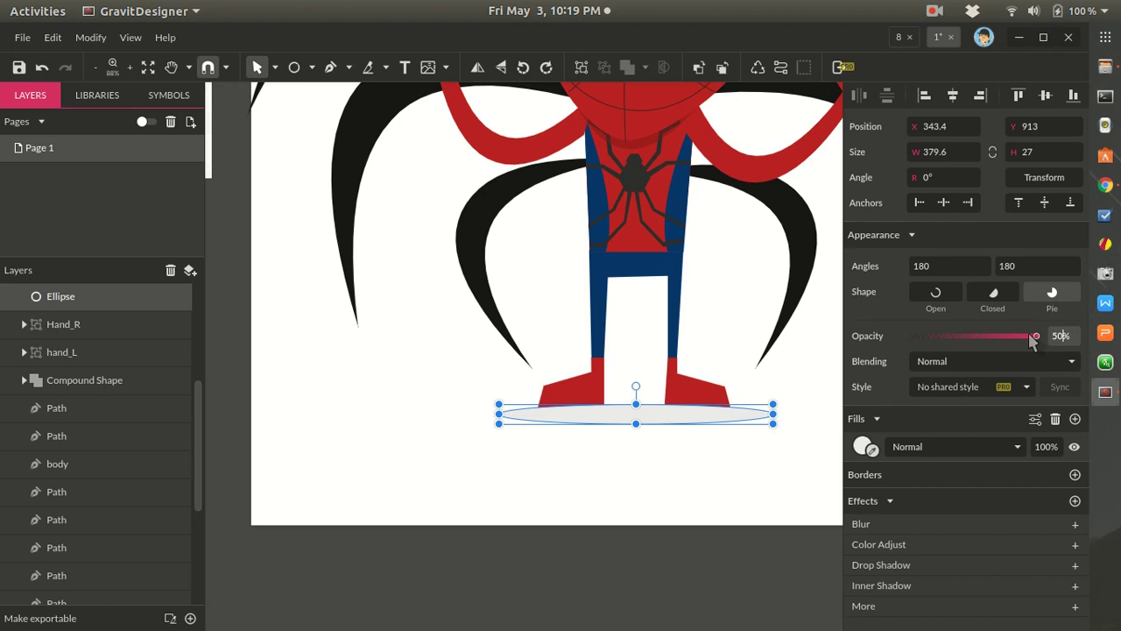
text(50)
key(Return)
click(659, 469)
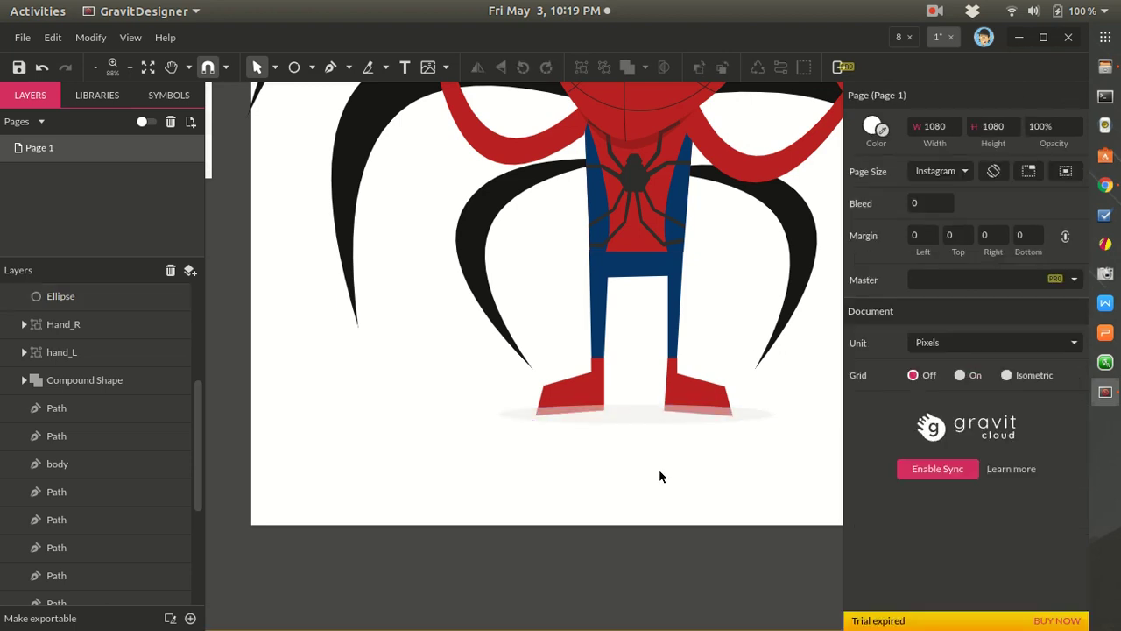
click(630, 415)
key(Delete)
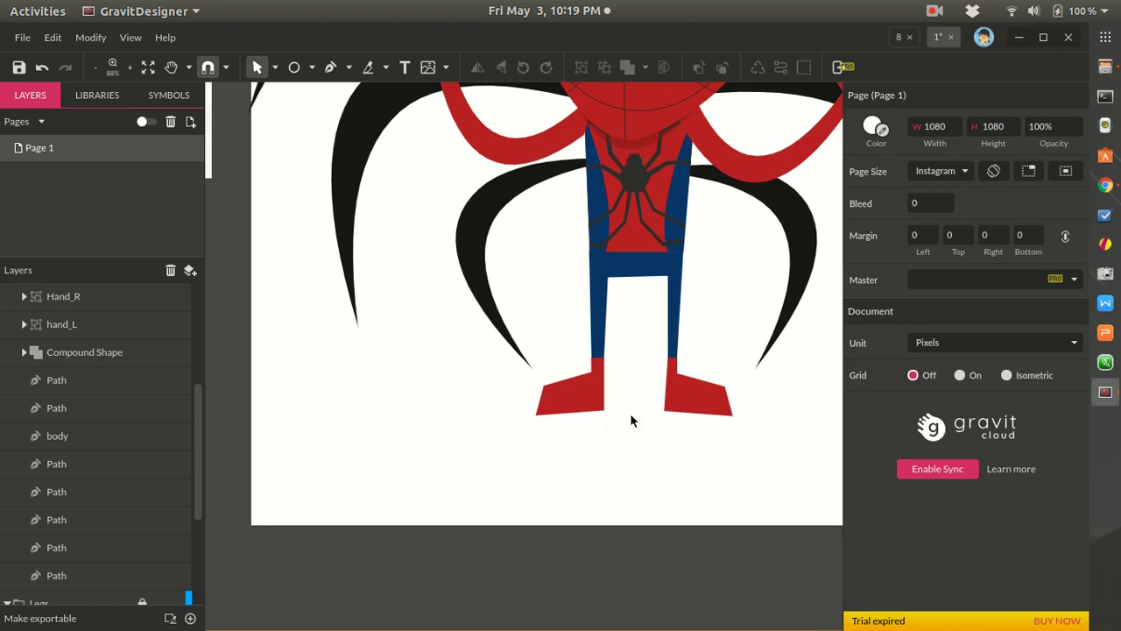
key(ctrl+z)
- Send the ellipse backward through the stacking order to the bottom of the body layer
key(ctrl+Down)
key(ctrl+Down)
key(ctrl+Down)
key(ctrl+Down)
key(ctrl+Down)
key(ctrl+Down)
key(ctrl+Down)
key(ctrl+Down)
key(ctrl+Down)
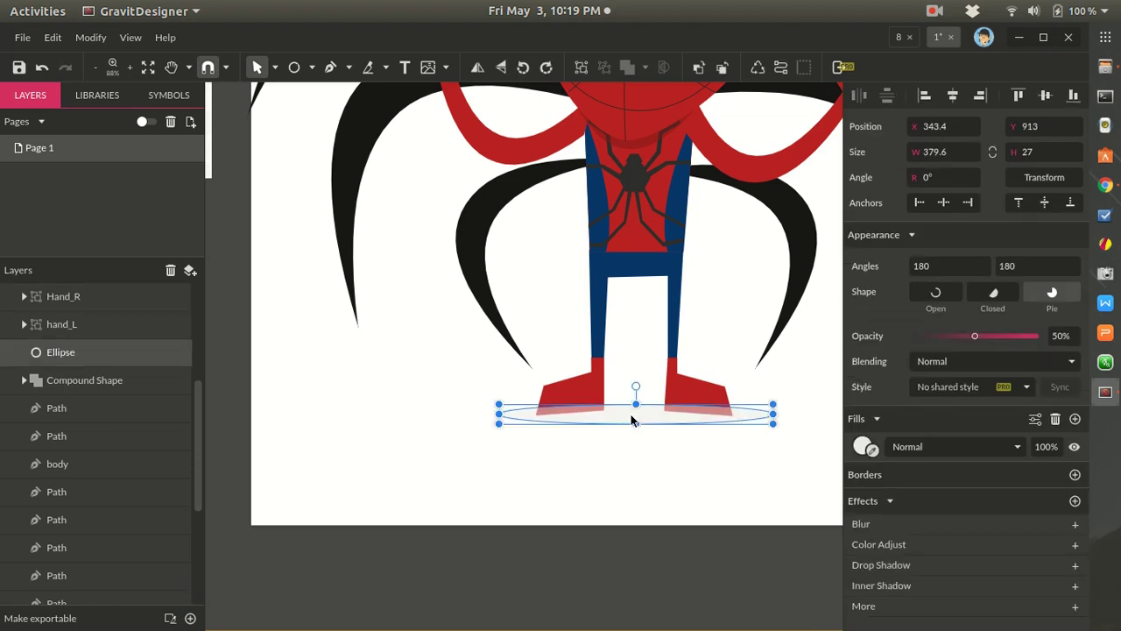
key(ctrl+Down)
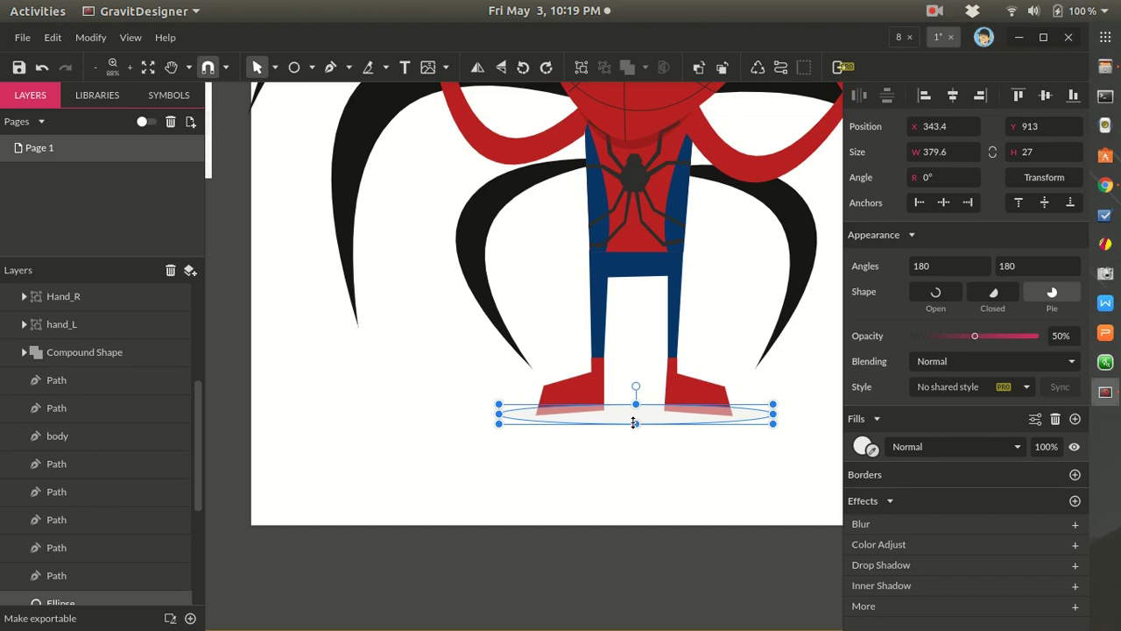
- Rename the ellipse under the boots as "leg shadow"
click(637, 437)
scroll(640, 435, down, 2)
scroll(189, 457, down, 5)
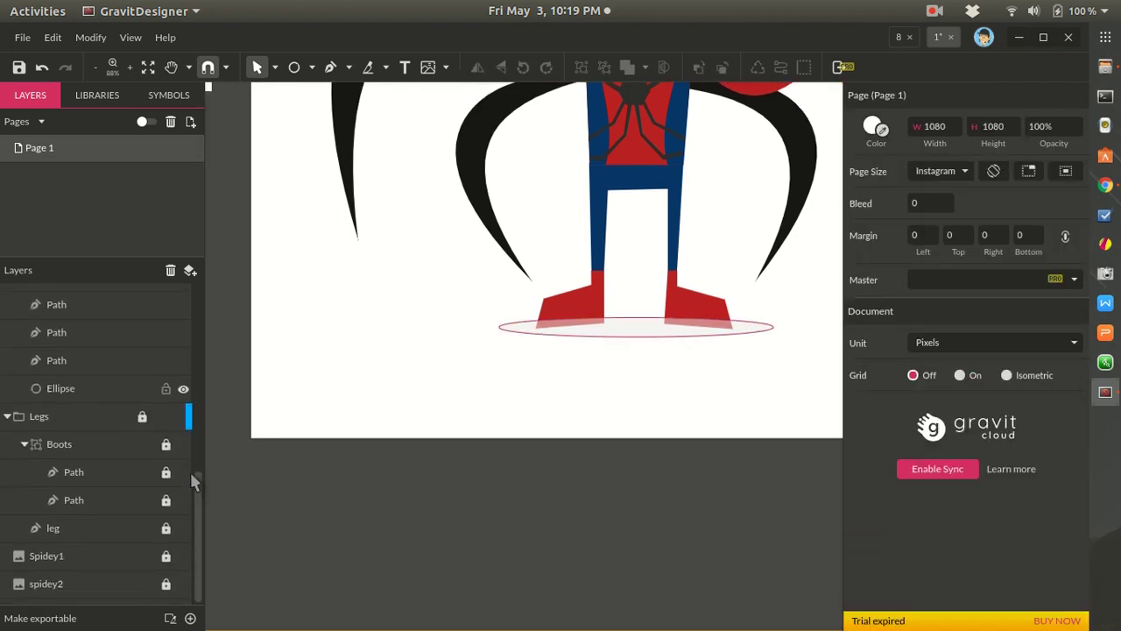
click(637, 333)
key(Escape)
double_click(73, 390)
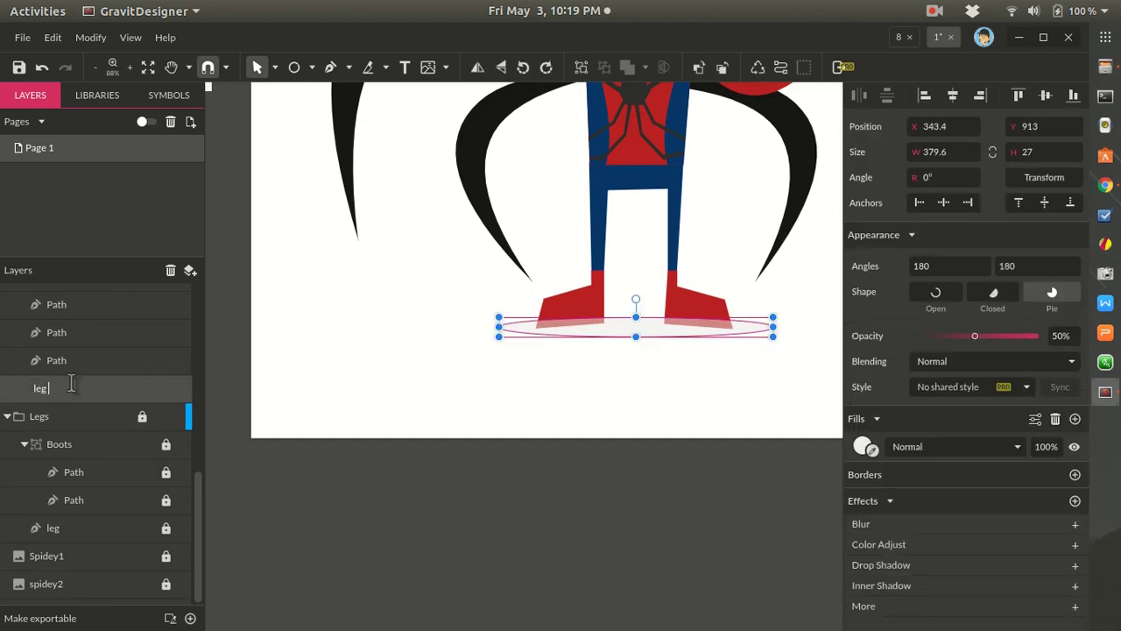
text(leg shadow)
key(Return)
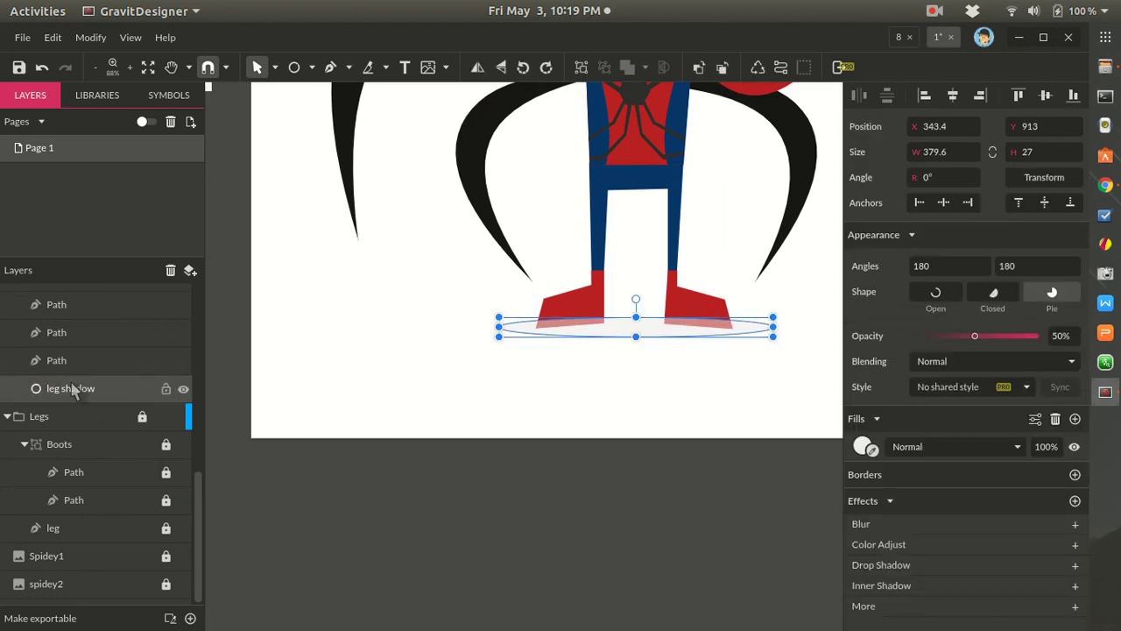
- Place the leg shadow below the Legs layer, directly above the Spidey1 reference image
drag(73, 392, 75, 546)
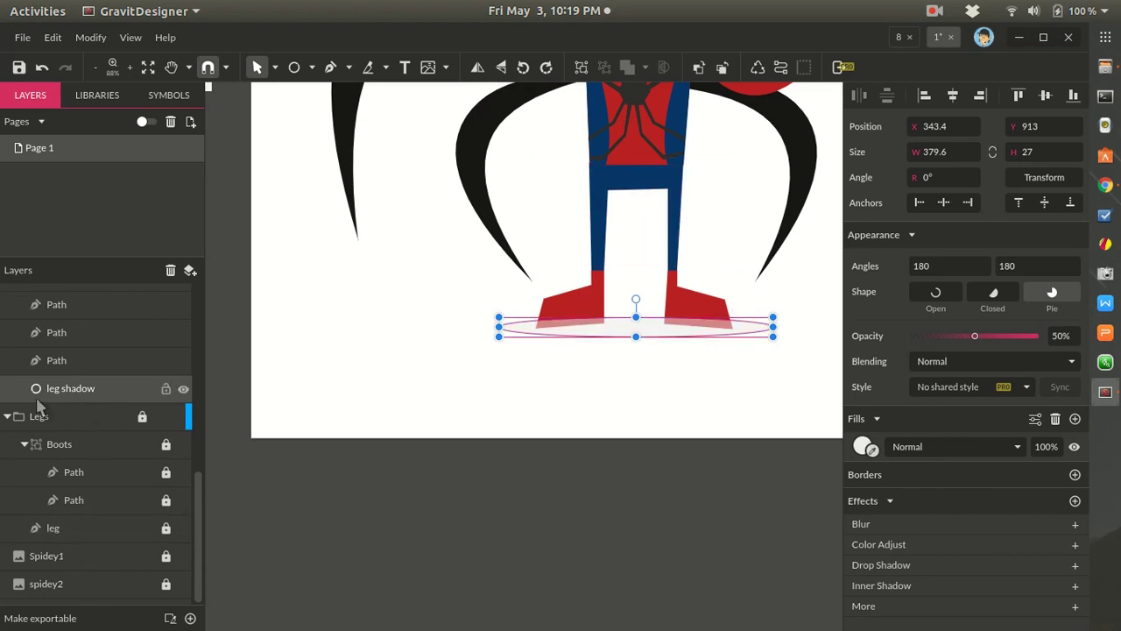
drag(68, 392, 39, 548)
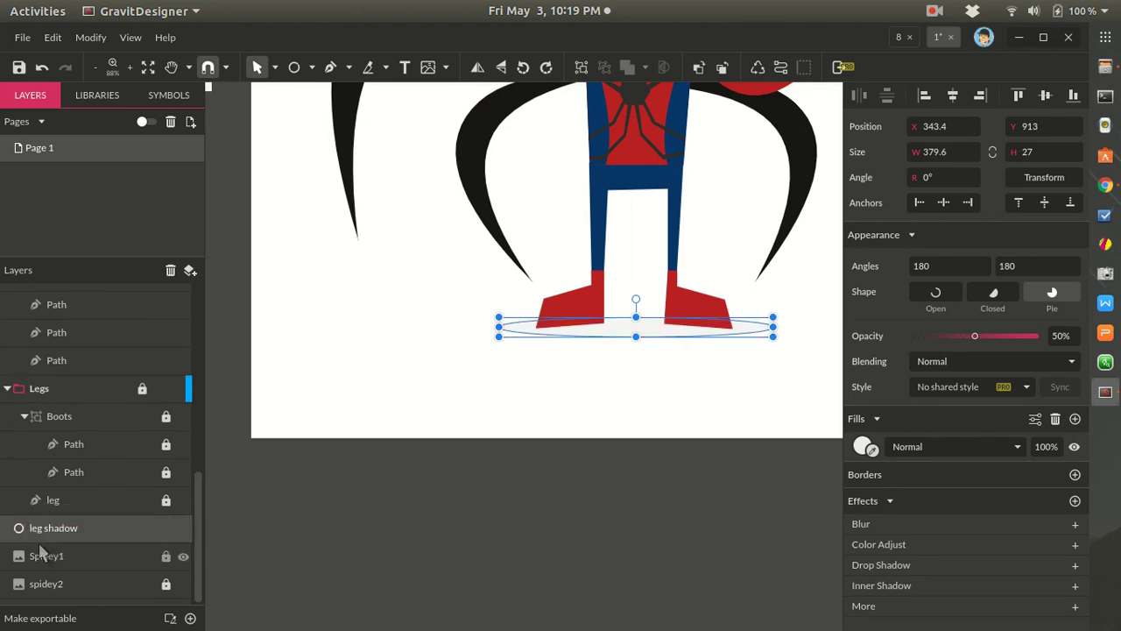
click(650, 375)
- Set the leg shadow's opacity to 80%
scroll(650, 375, up, 3)
click(632, 311)
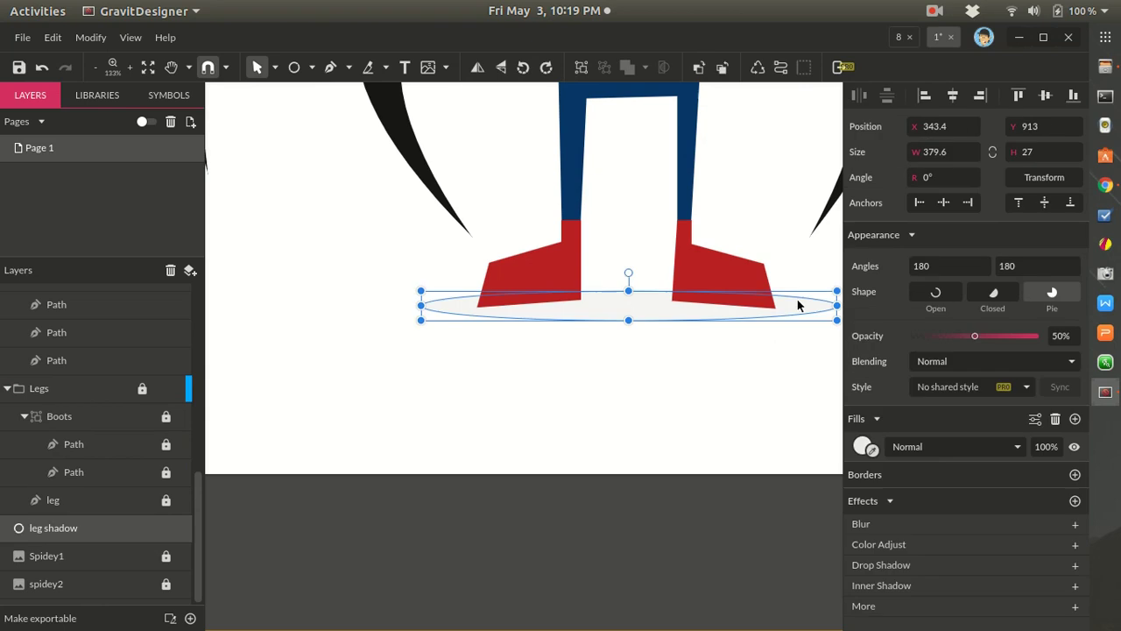
click(978, 336)
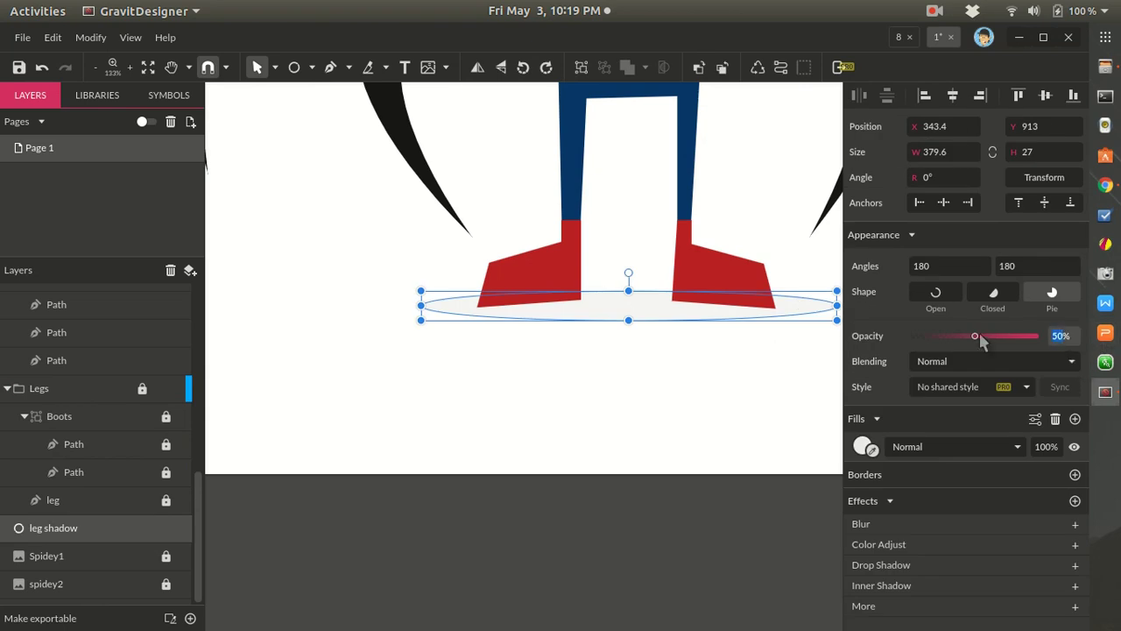
text(80)
key(Return)
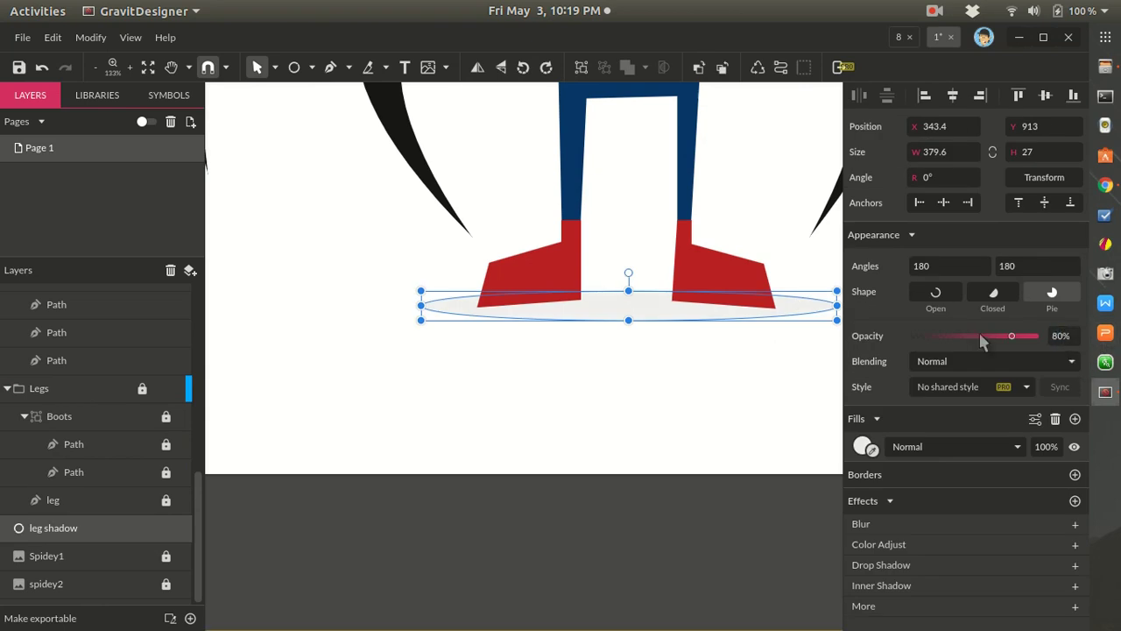
- Examine the whole character and its shadow beside the reference photos
click(813, 369)
scroll(797, 365, down, 10)
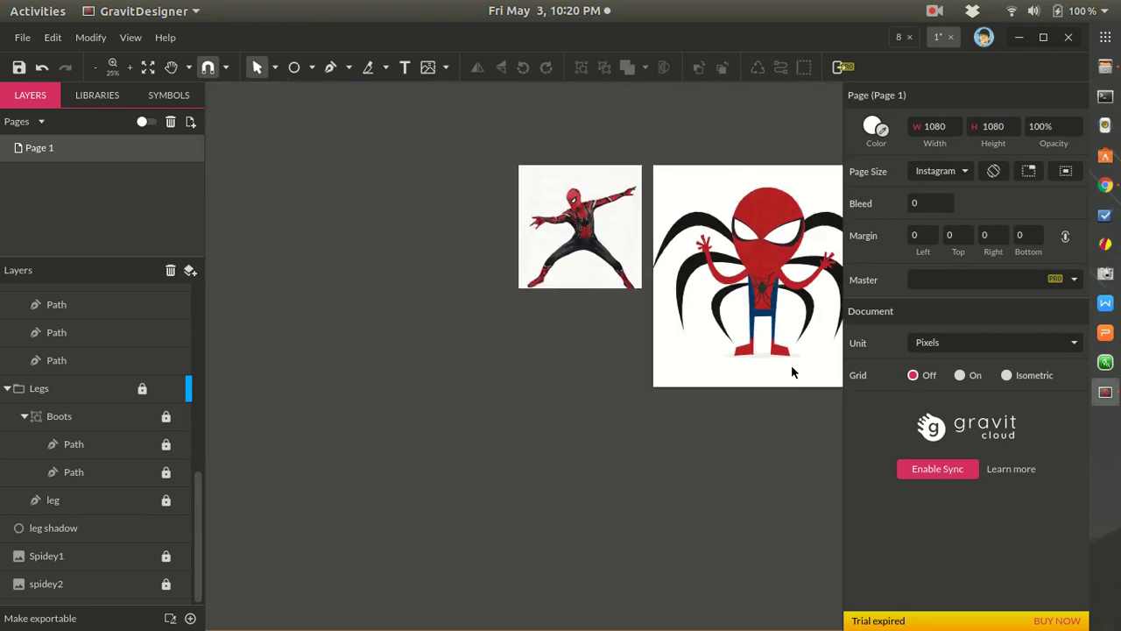
scroll(792, 385, up, 4)
key(h)
drag(771, 359, 604, 499)
key(z)
scroll(621, 503, down, 4)
scroll(593, 511, up, 4)
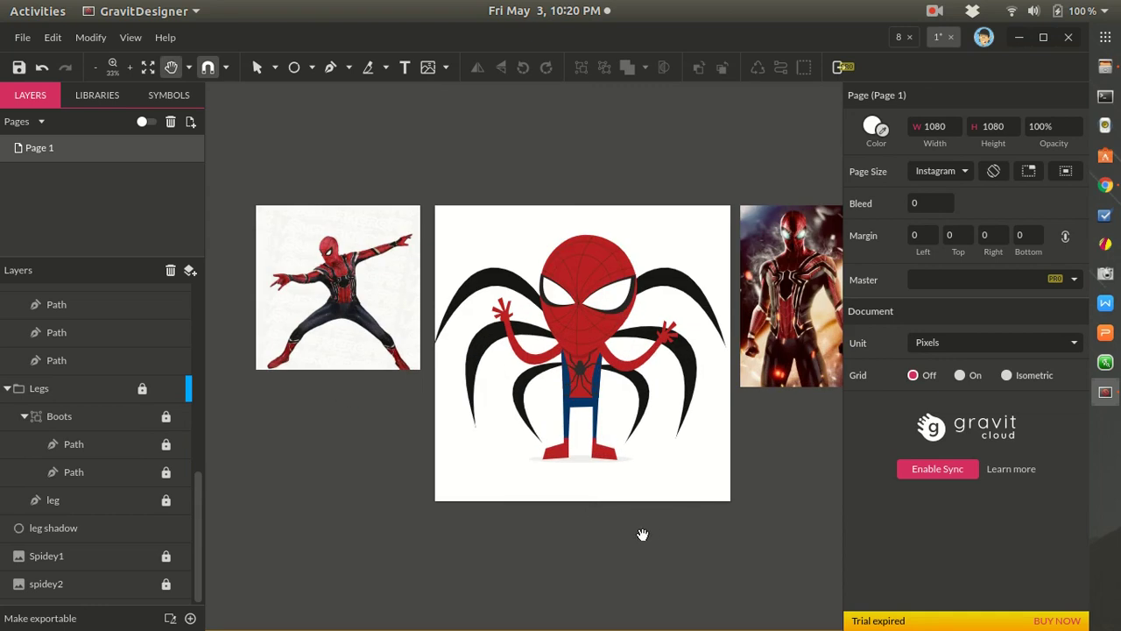
- Draw a closed curved spike about 63 by 26.5 px with the Pen tool on the outer edge of the upper right spider leg
click(699, 423)
scroll(699, 423, up, 4)
key(h)
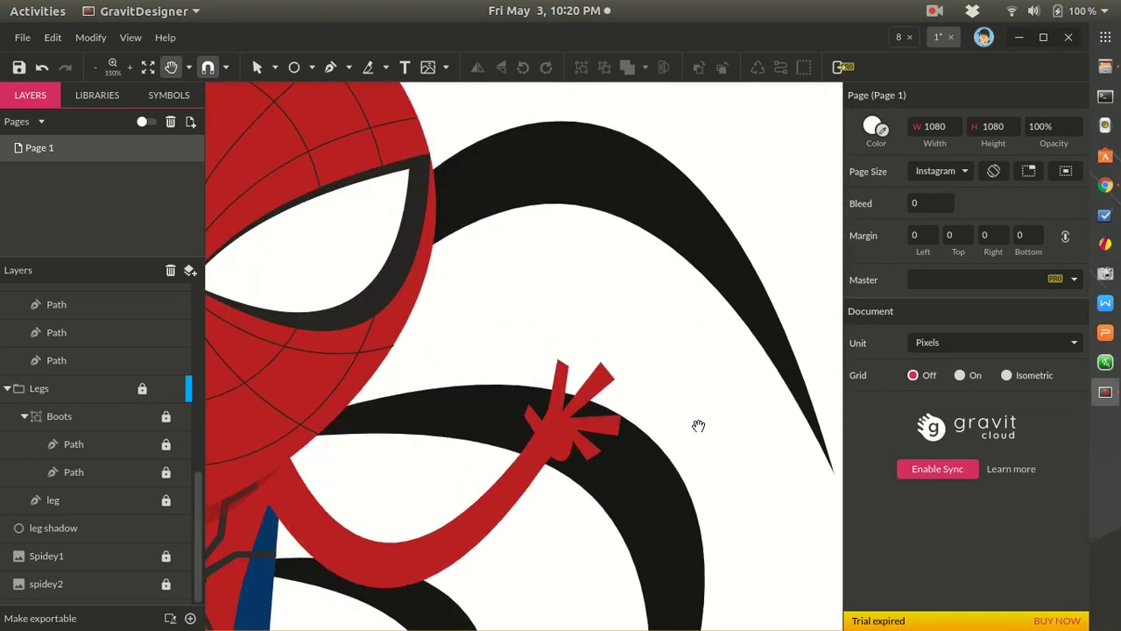
key(p)
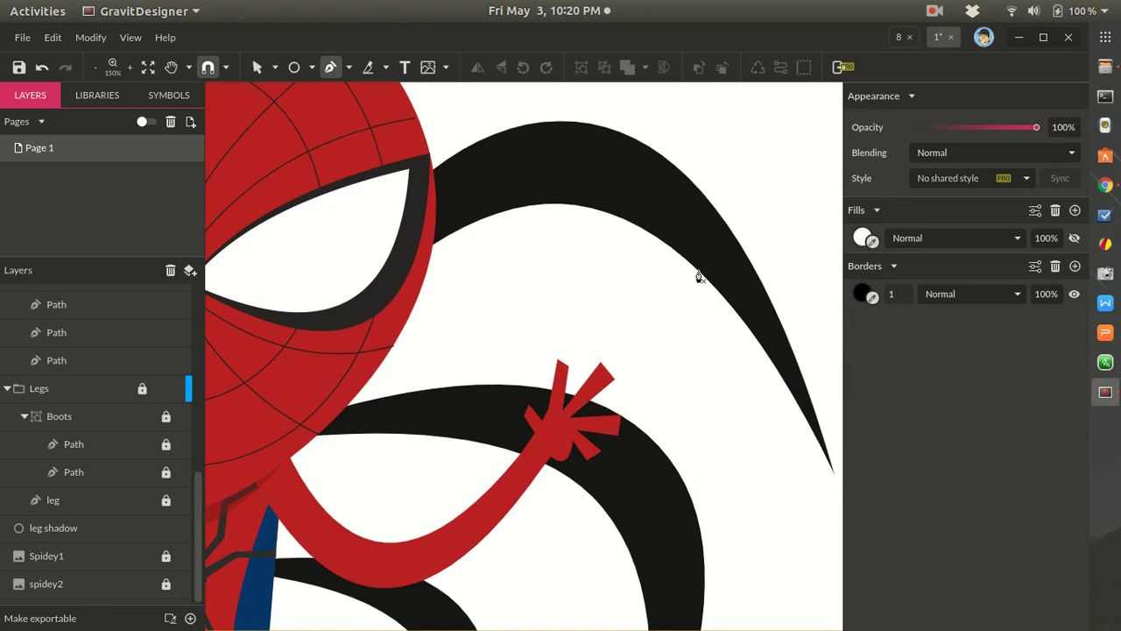
click(700, 276)
click(726, 229)
drag(804, 252, 837, 240)
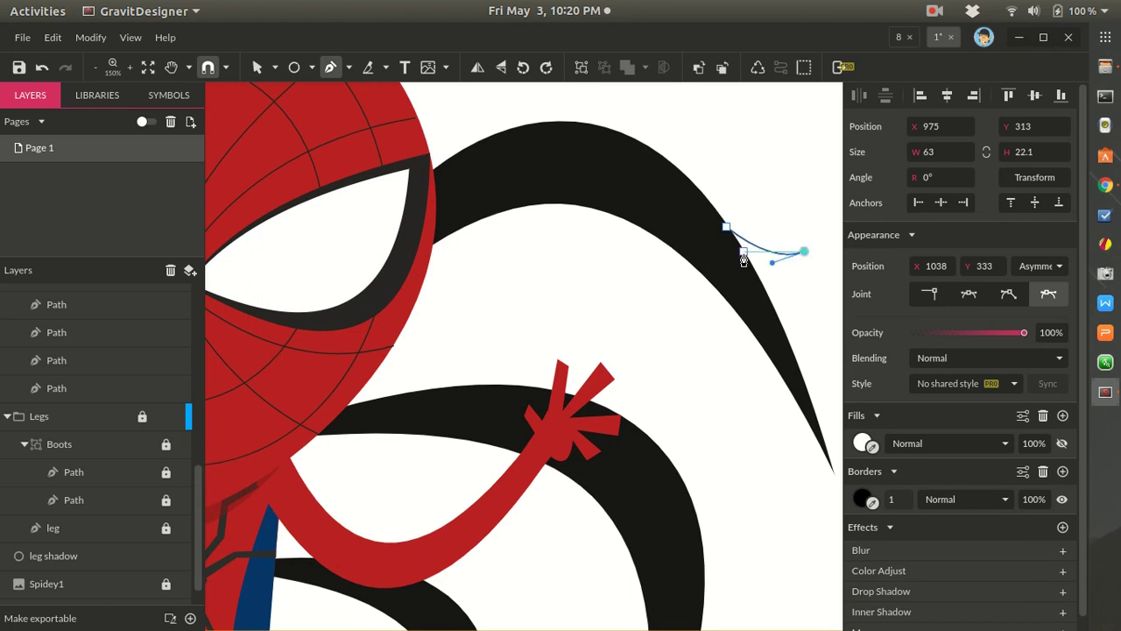
drag(710, 235, 838, 349)
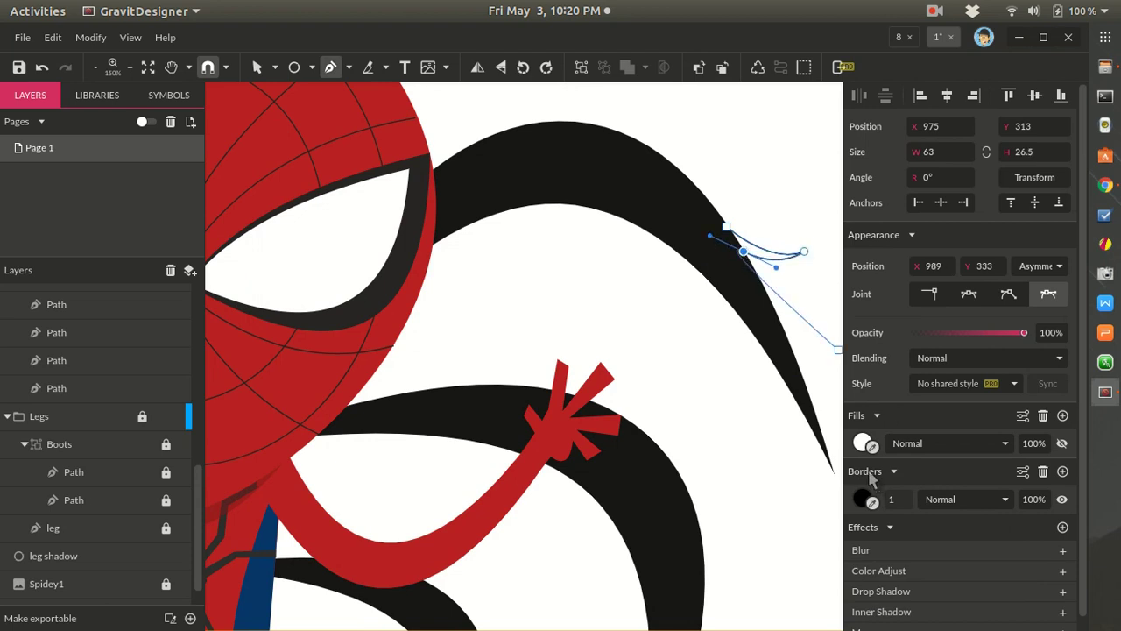
key(ctrl+z)
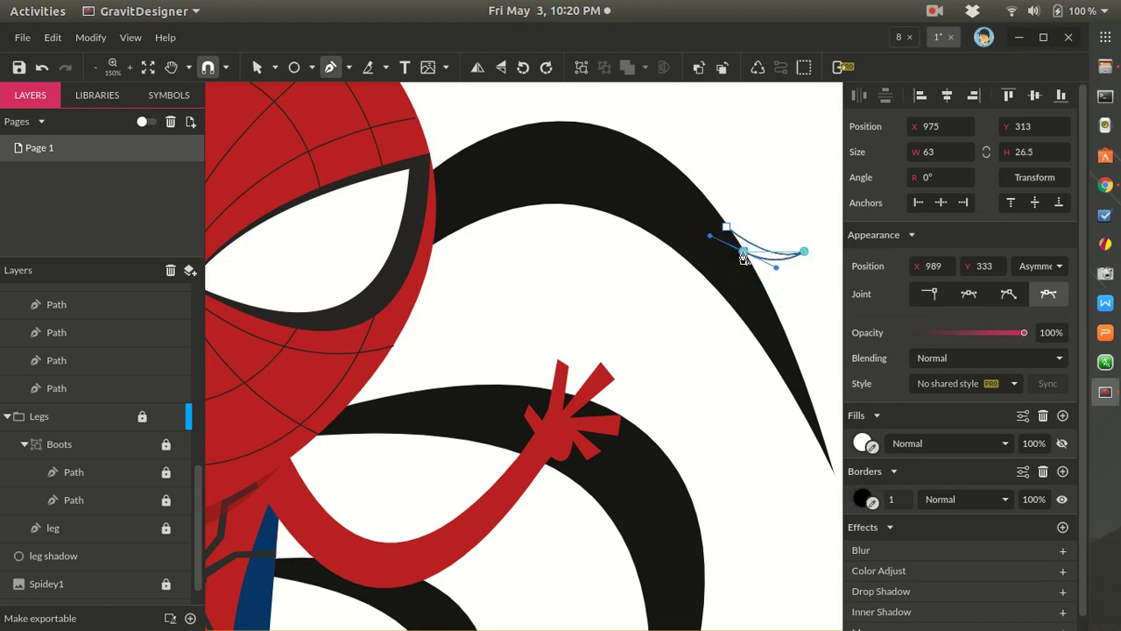
click(726, 227)
scroll(744, 291, up, 3)
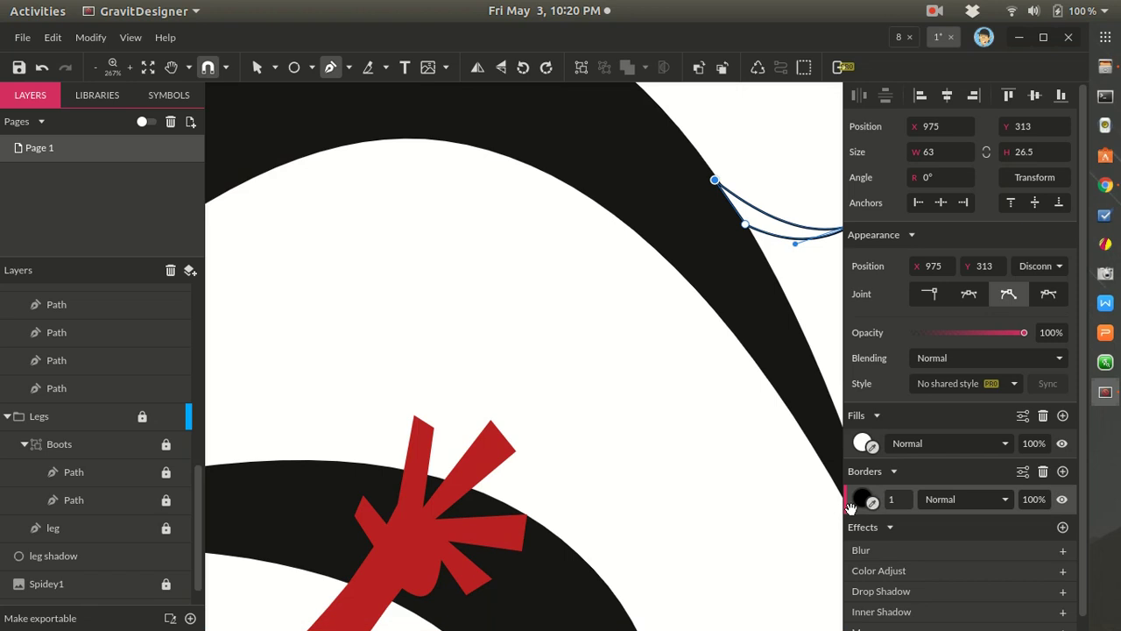
- Remove the spike's border and fill it with the black sampled from the spider leg
click(1043, 472)
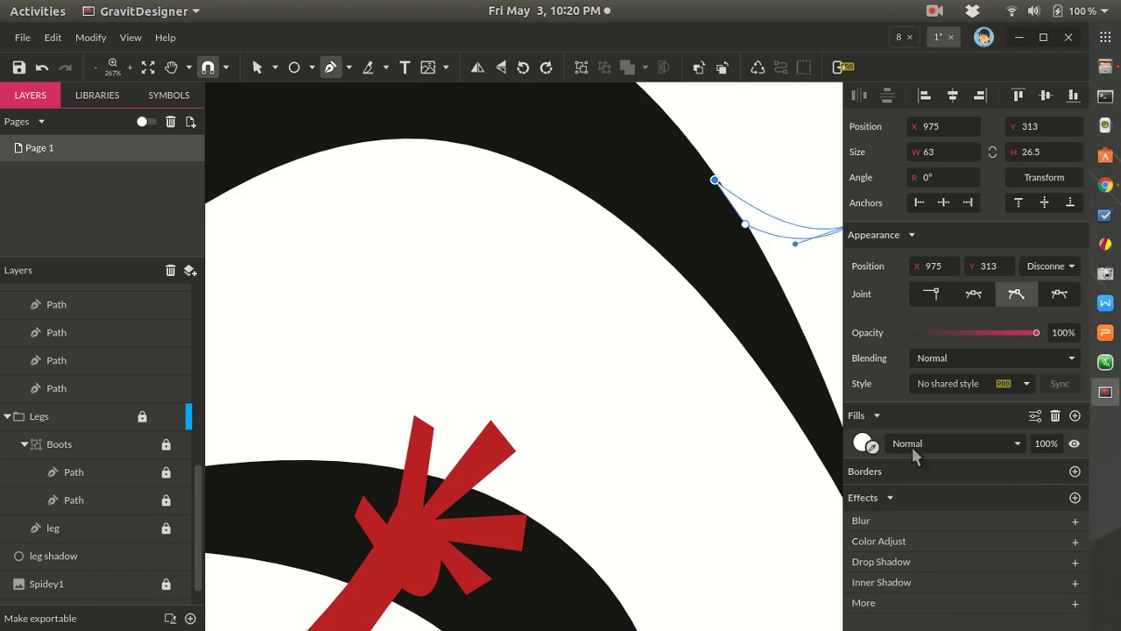
click(862, 443)
click(862, 443)
click(873, 446)
click(761, 307)
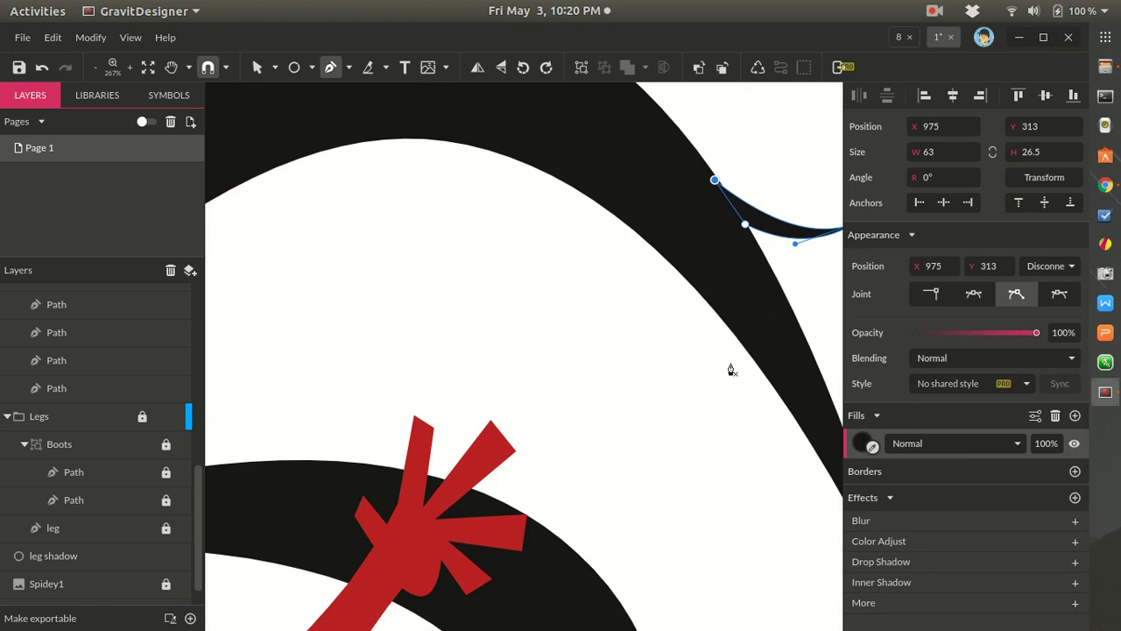
key(Escape)
key(Escape)
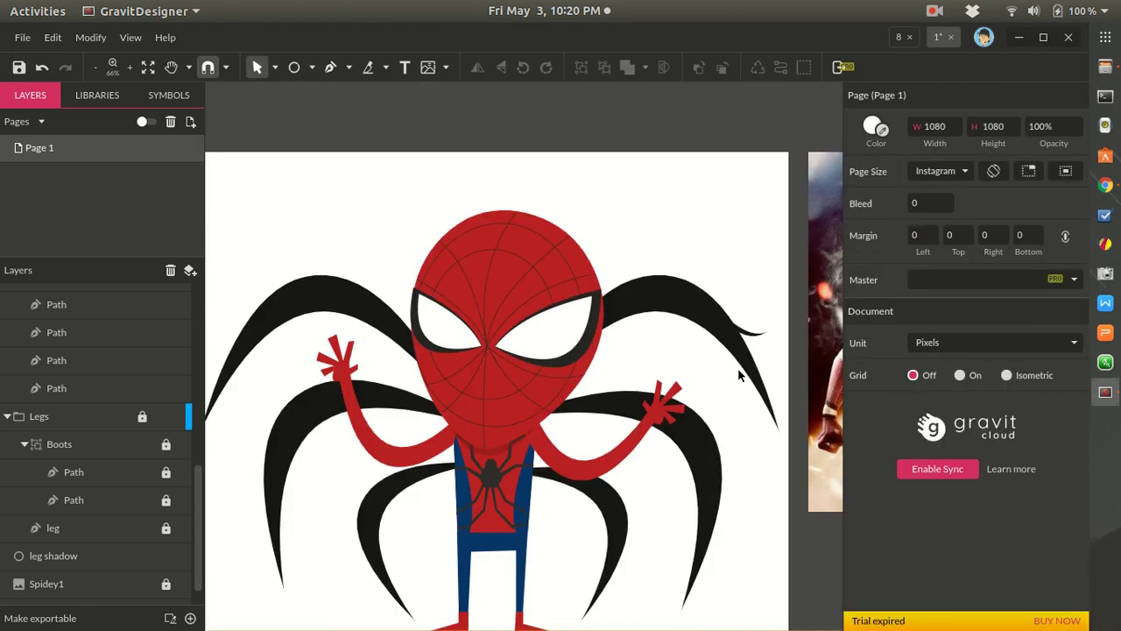
- Stretch the spike downward and add a taller duplicate beneath it, forming a pair about 63 by 57 px
scroll(738, 368, up, 5)
click(761, 299)
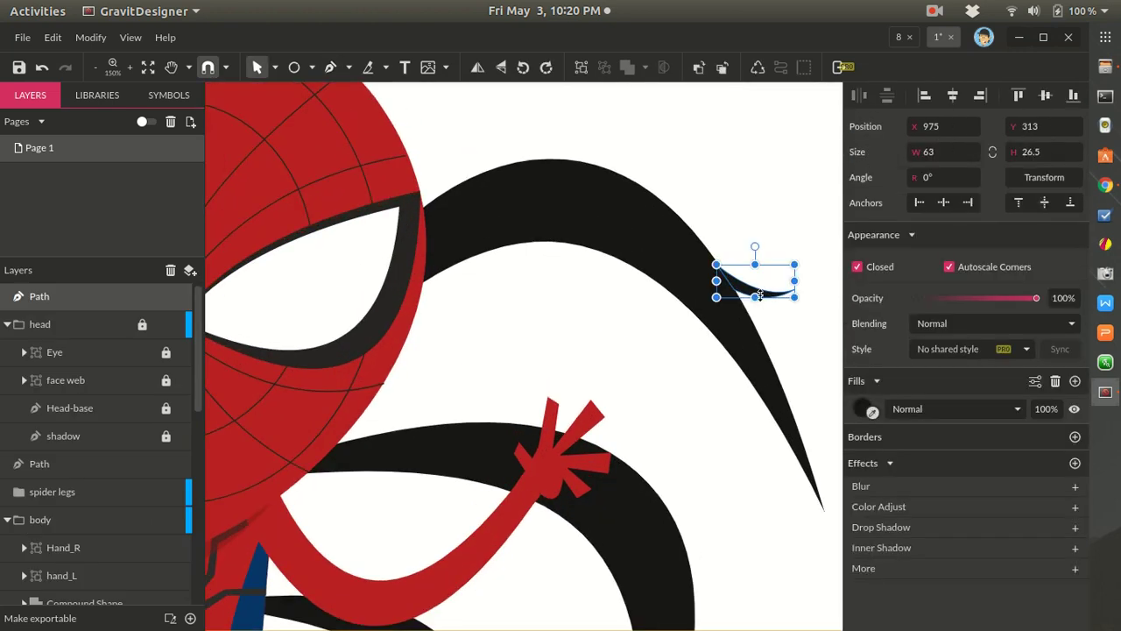
drag(756, 295, 767, 342)
key(ctrl+z)
key(ctrl+z)
key(ctrl+shift+z)
key(ctrl+d)
drag(768, 316, 791, 338)
click(772, 323)
- Duplicate the spike pair and place the copy further down the leg at X 999.3, Y 354
key(ctrl+d)
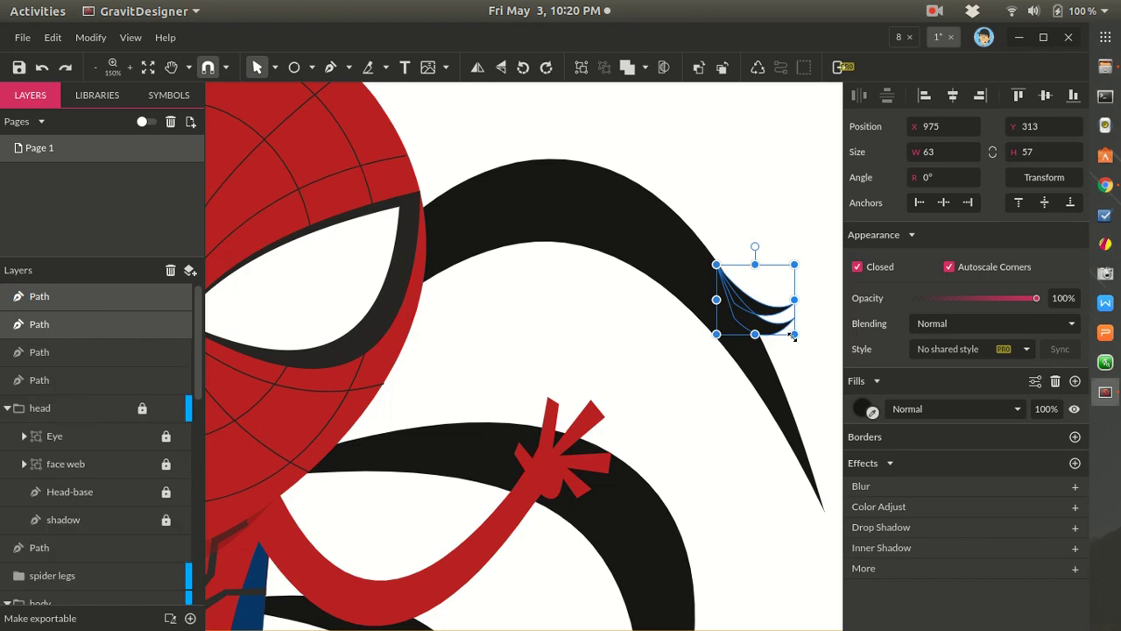
drag(766, 326, 795, 379)
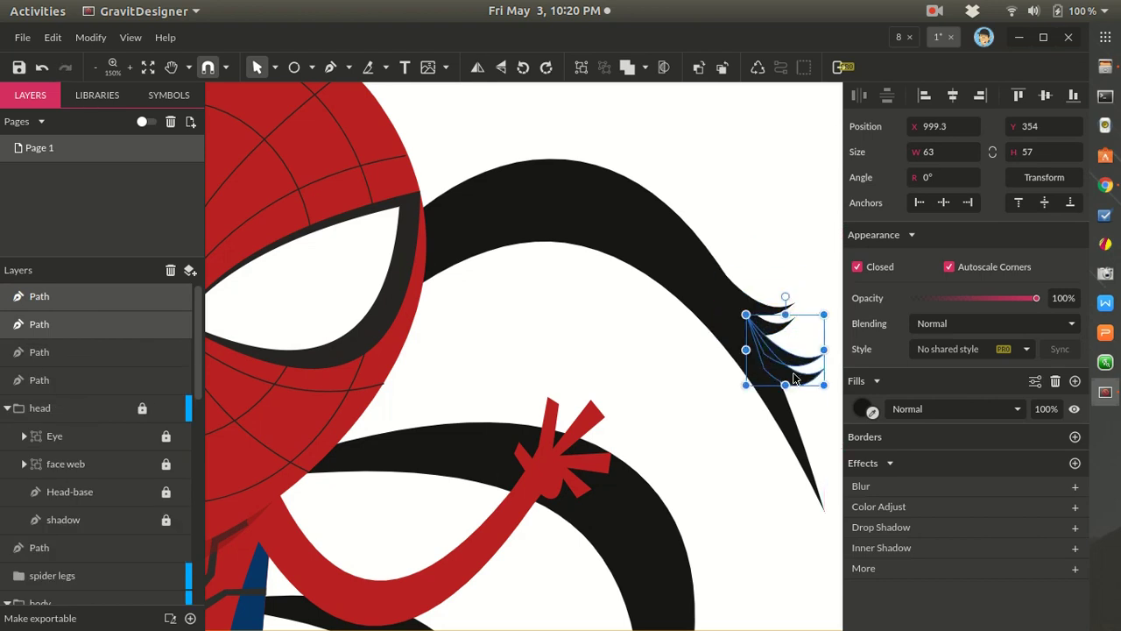
click(774, 433)
scroll(775, 434, down, 5)
scroll(775, 433, up, 2)
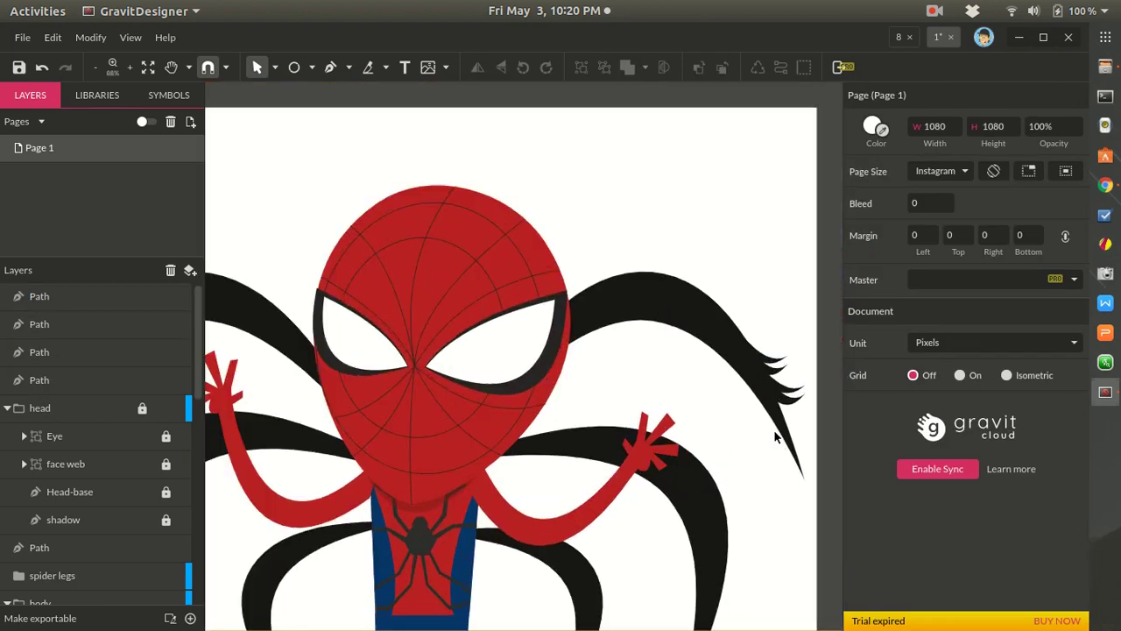
- Merge the four spikes with the upper right spider leg into one compound shape and send it behind the head
drag(708, 267, 775, 435)
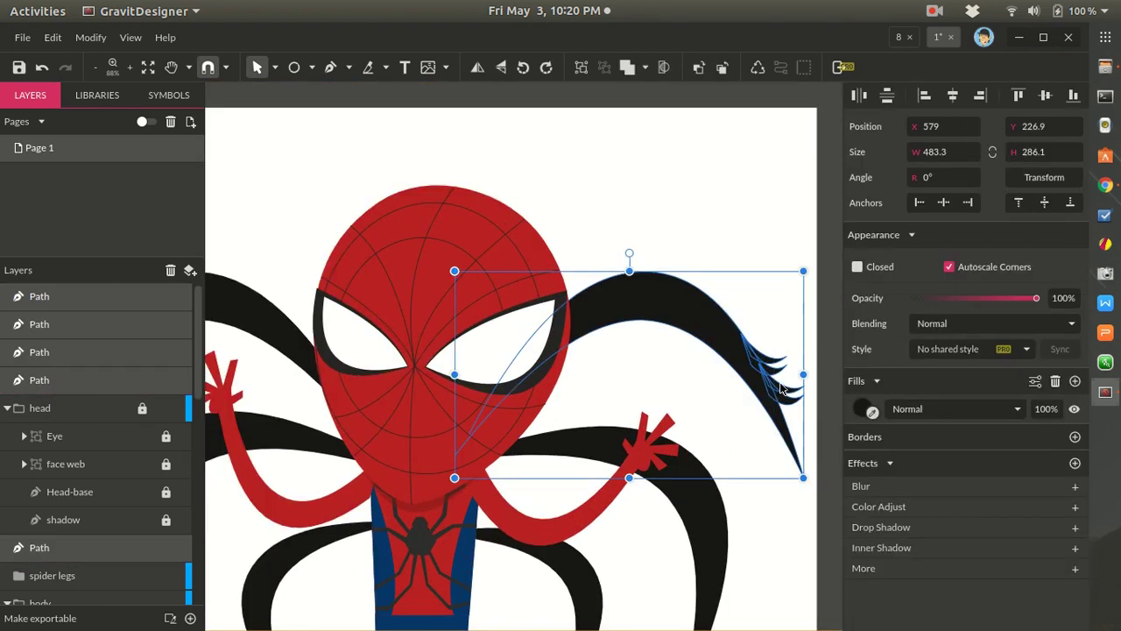
click(627, 67)
click(668, 177)
click(652, 294)
key(ctrl+bracketleft)
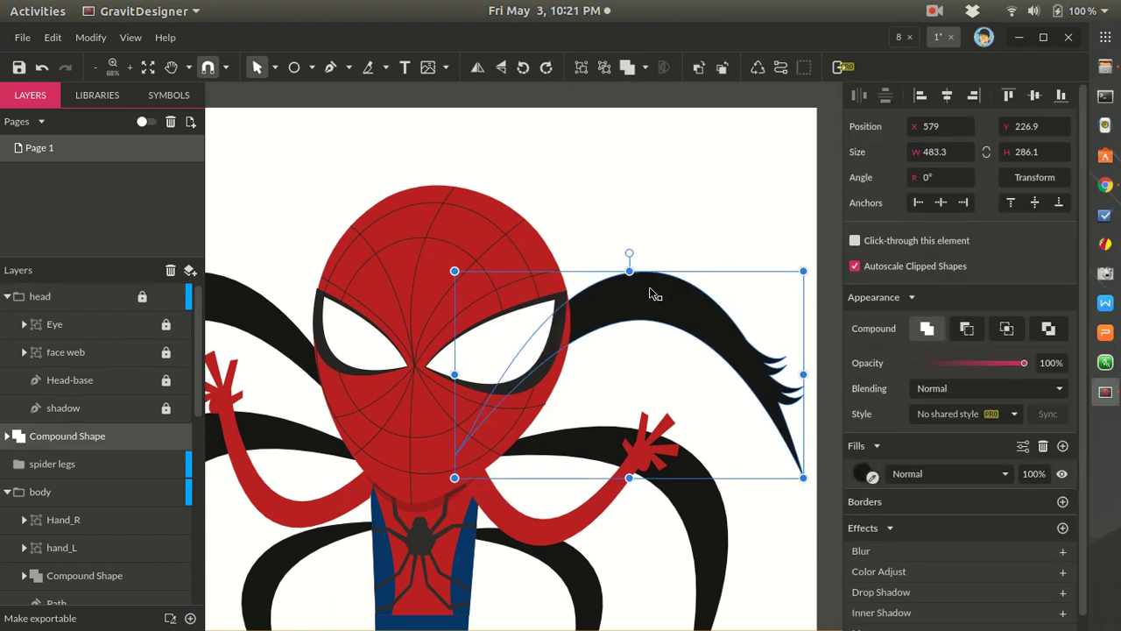
click(728, 217)
scroll(728, 217, down, 3)
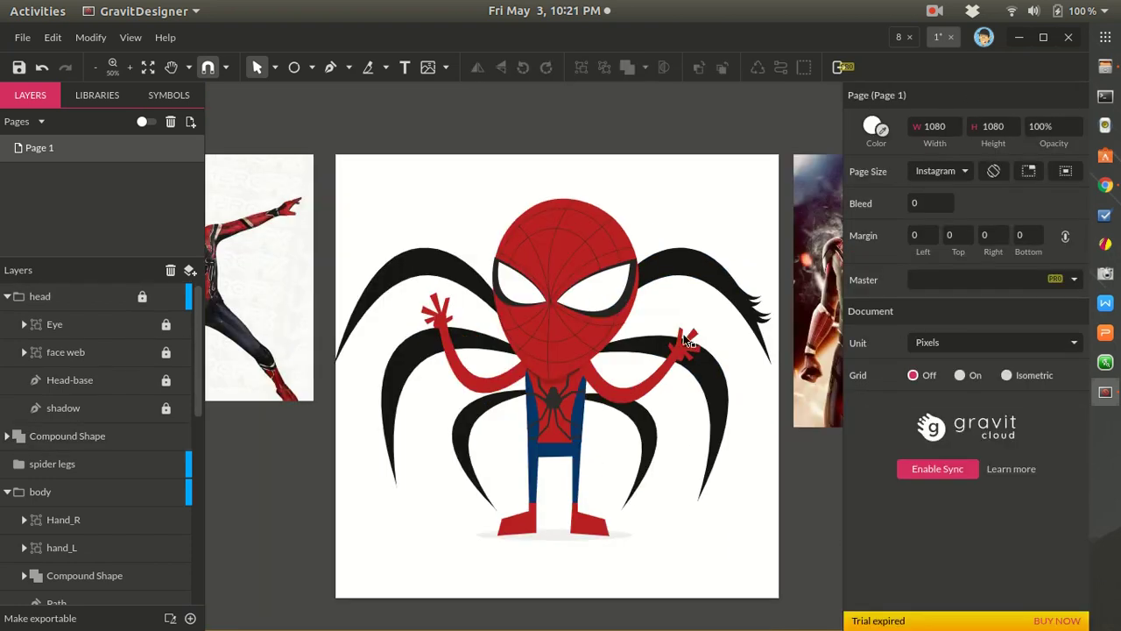
- Delete the five plain spider legs, keeping only the spiked upper right one
click(405, 267)
shift+click(411, 363)
shift+click(470, 428)
shift+click(637, 448)
shift+click(725, 377)
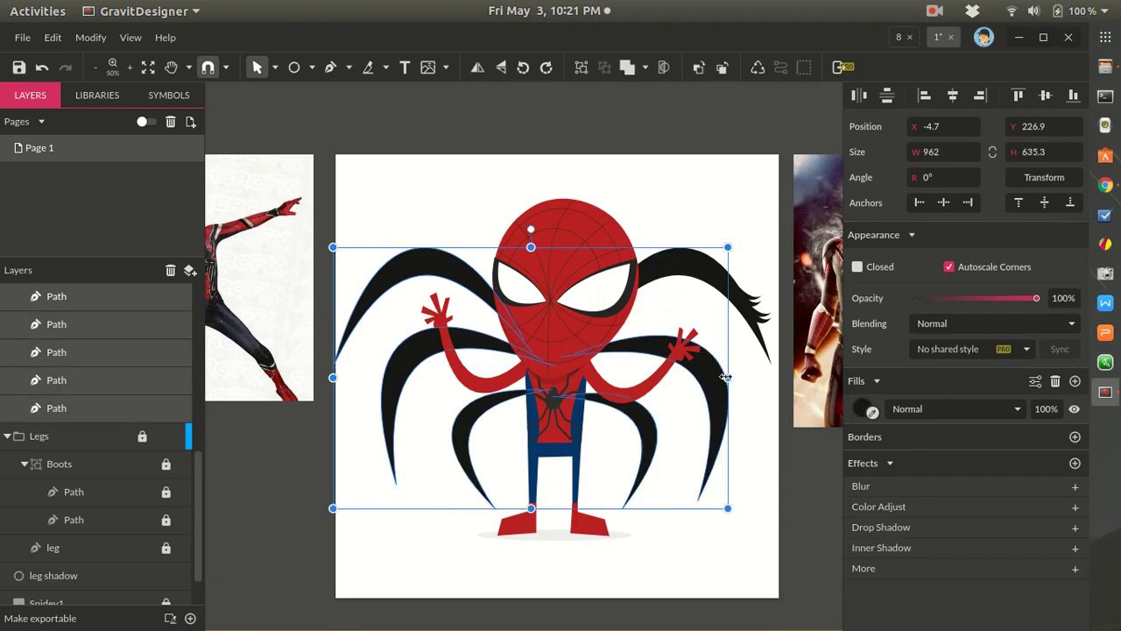
key(Delete)
- Move the remaining spiked spider leg up to about X 560.5, Y 216.9
scroll(719, 373, up, 2)
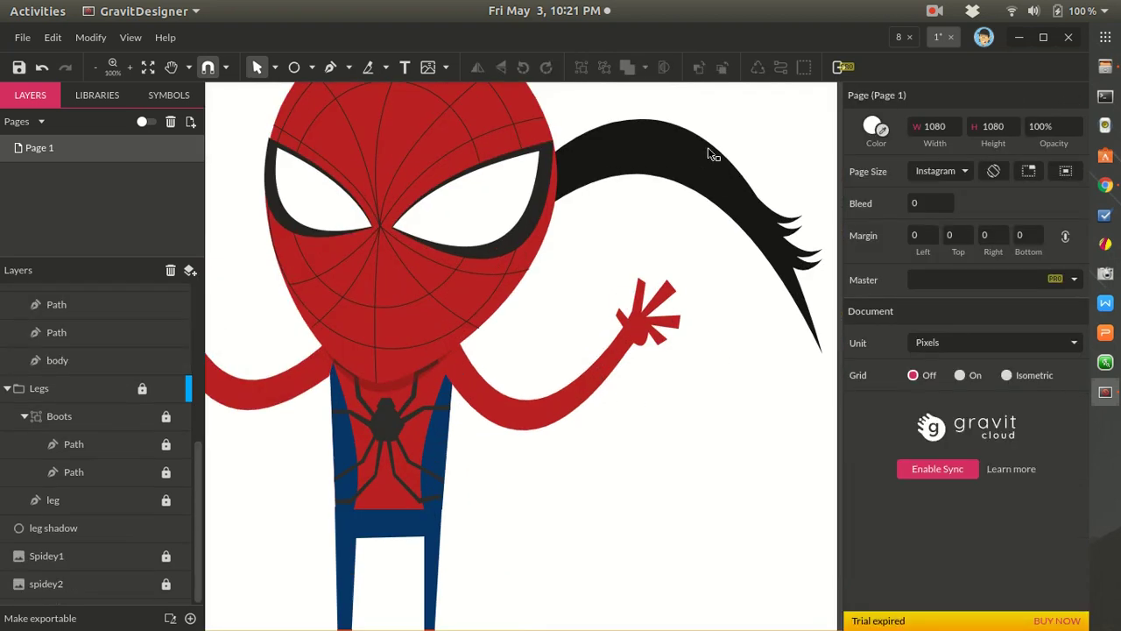
click(710, 167)
drag(666, 193, 674, 165)
scroll(679, 167, down, 2)
click(759, 450)
- Duplicate the spiked leg, flip the copy horizontally and place it on the opposite side at about X 27, Y 184.7
click(685, 172)
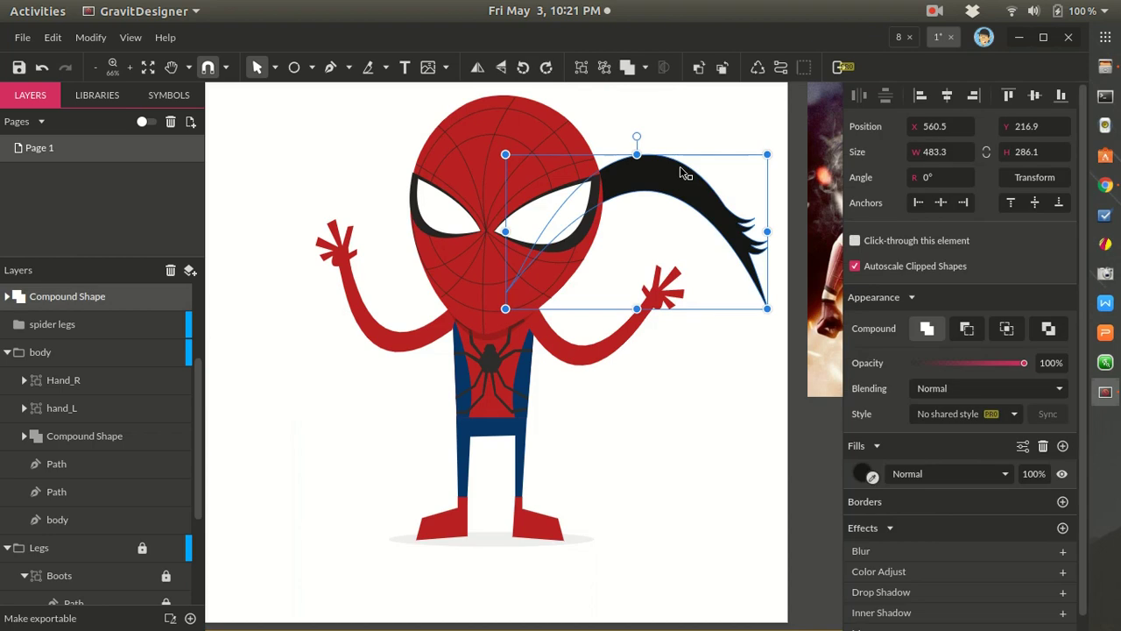
key(ctrl+d)
right_click(682, 173)
mouse_move(753, 253)
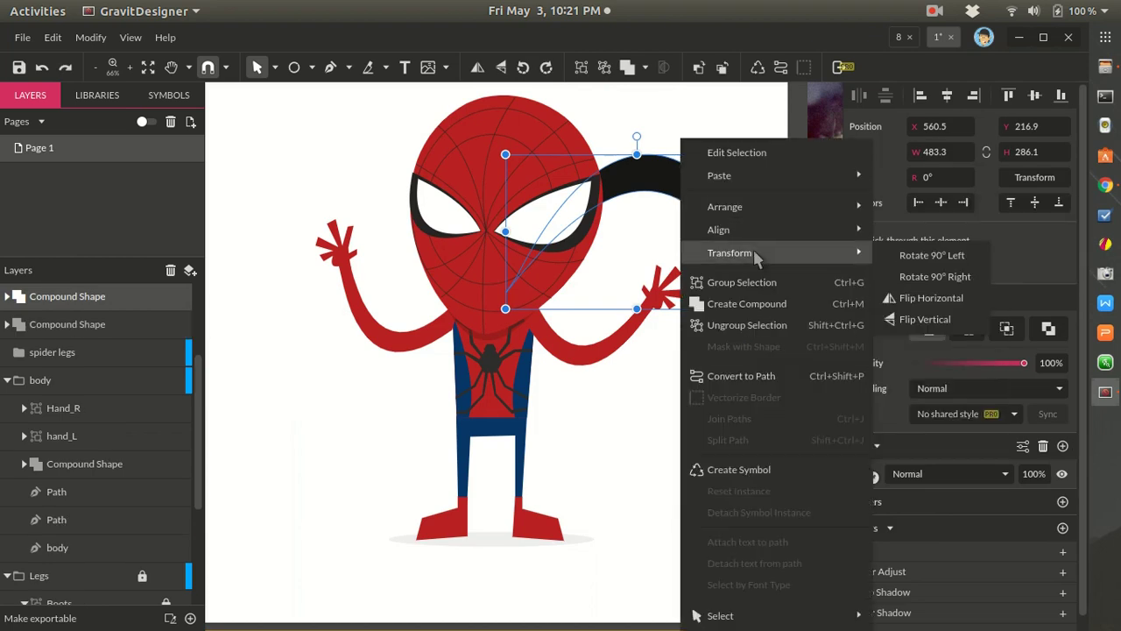
click(919, 298)
mouse_move(663, 213)
mouse_down()
mouse_move(639, 188)
mouse_move(376, 178)
mouse_up()
click(606, 421)
scroll(606, 421, down, 3)
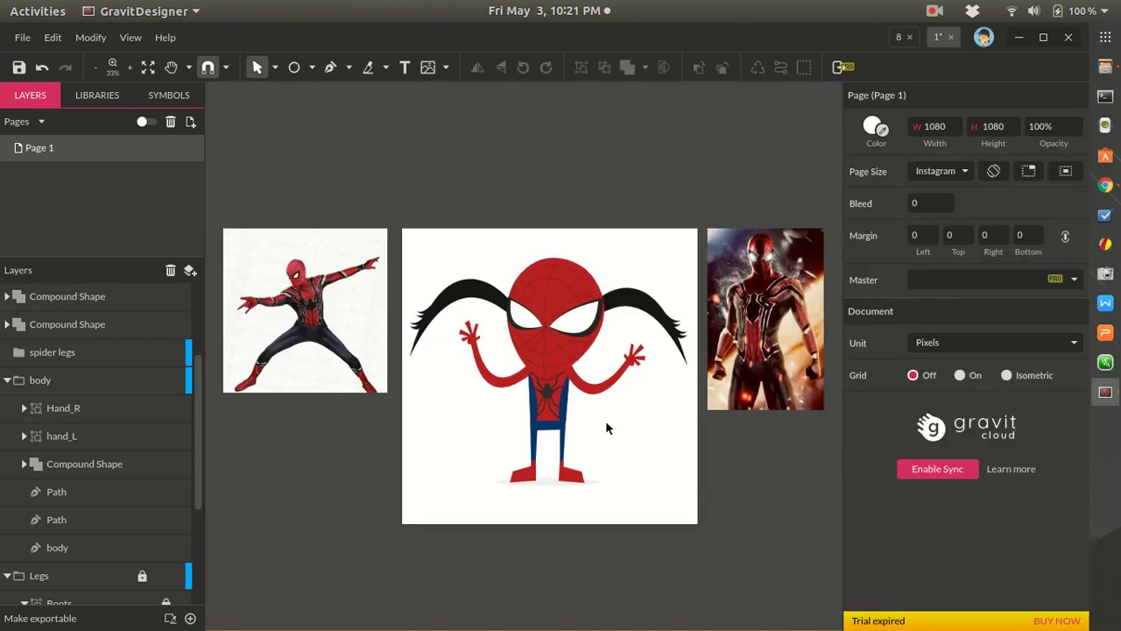
scroll(605, 421, up, 1)
- Duplicate both upper spiked legs and place the copied pair below at about X 64, Y 379.4, scaled down to about 892.5 by 279.4 px
click(423, 256)
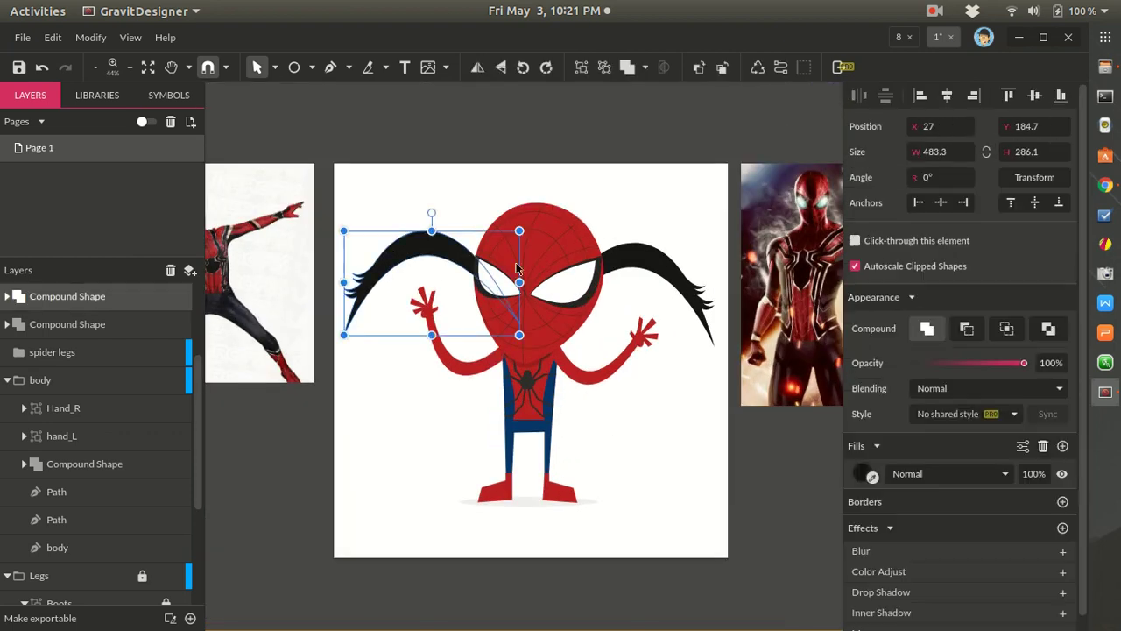
shift+click(645, 260)
key(ctrl+d)
drag(646, 260, 653, 323)
drag(705, 414, 682, 404)
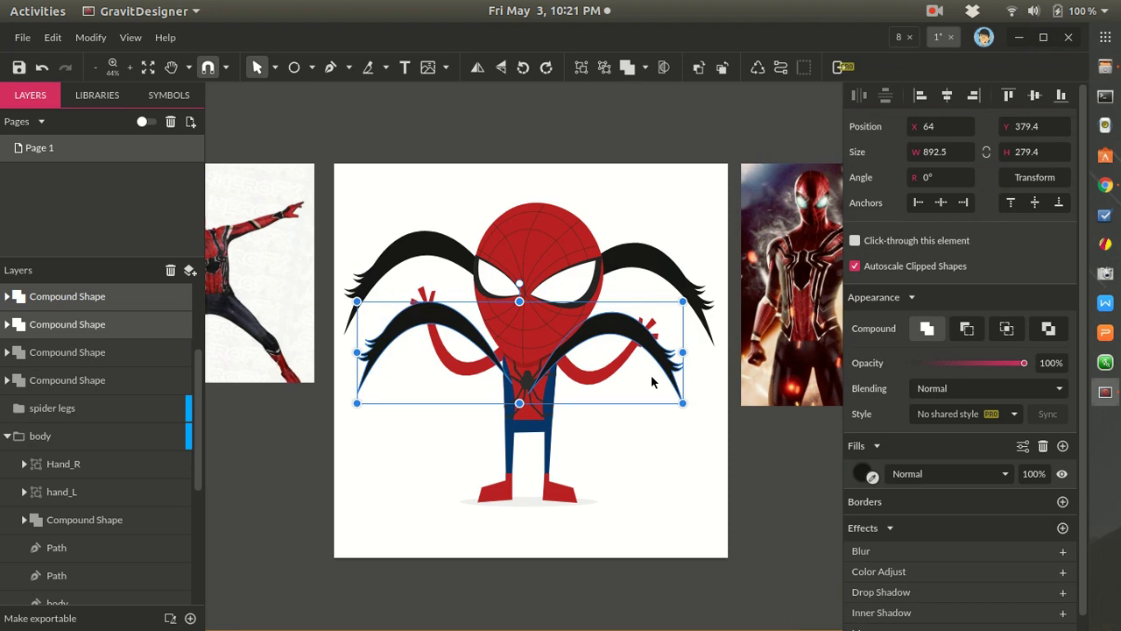
- Send the middle leg pair behind the body and move its left leg to about X 106.3, Y 359.9
key(ctrl+Down)
key(ctrl+Down)
key(ctrl+Down)
key(ctrl+Down)
key(ctrl+Down)
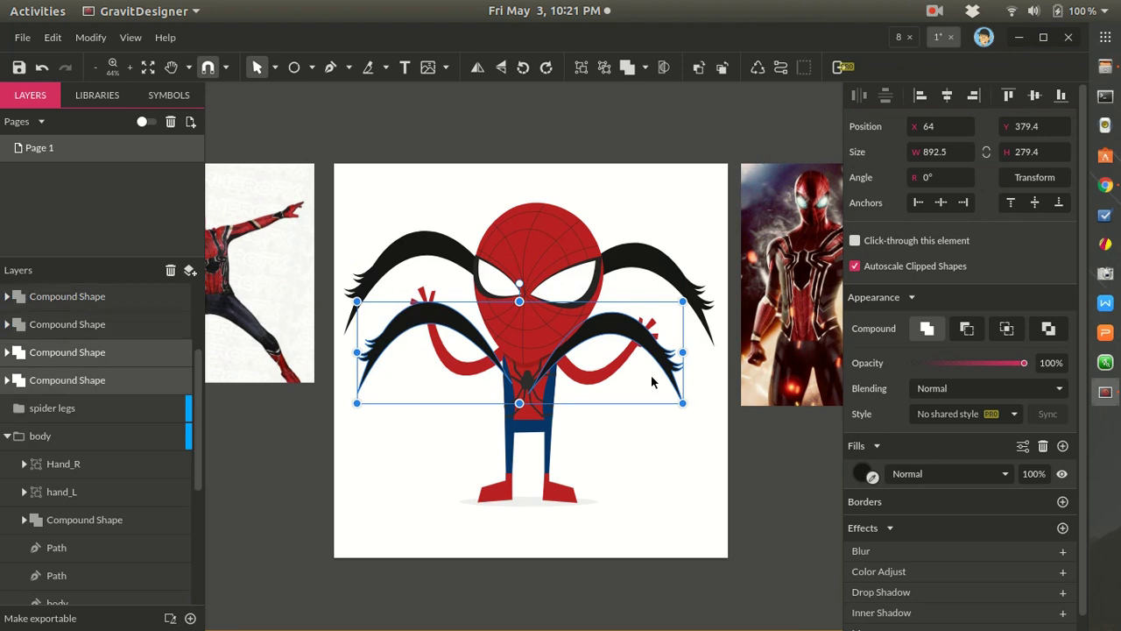
click(612, 480)
click(482, 338)
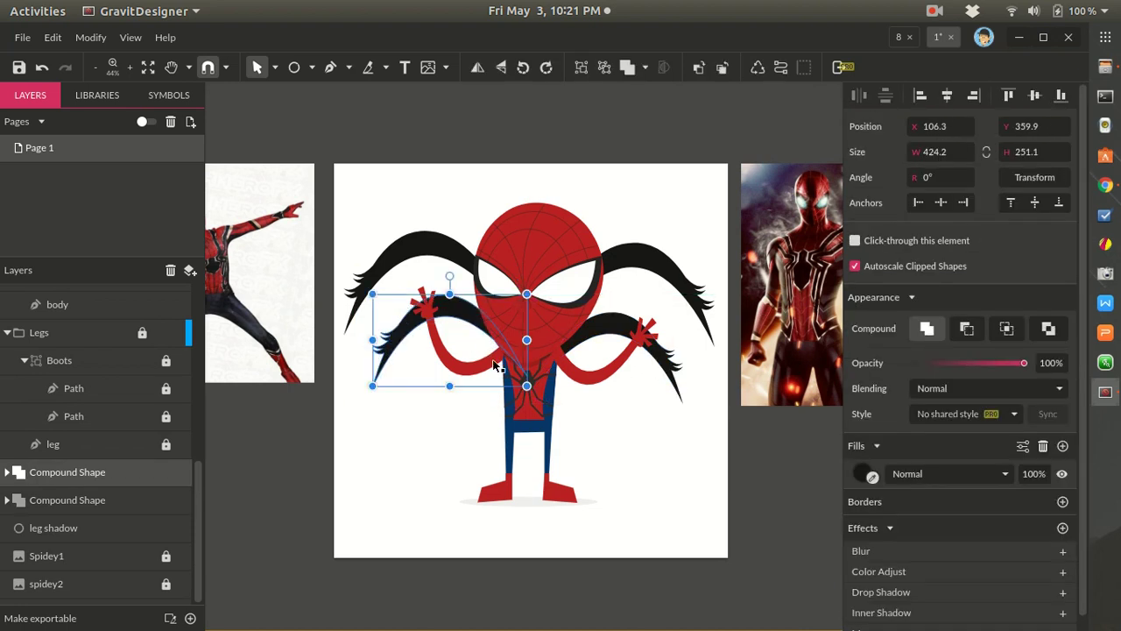
click(600, 474)
- Duplicate the middle leg pair, place the copy beneath it and shrink each copied leg to about 356.9 by 211.3 px
click(456, 322)
shift+click(612, 331)
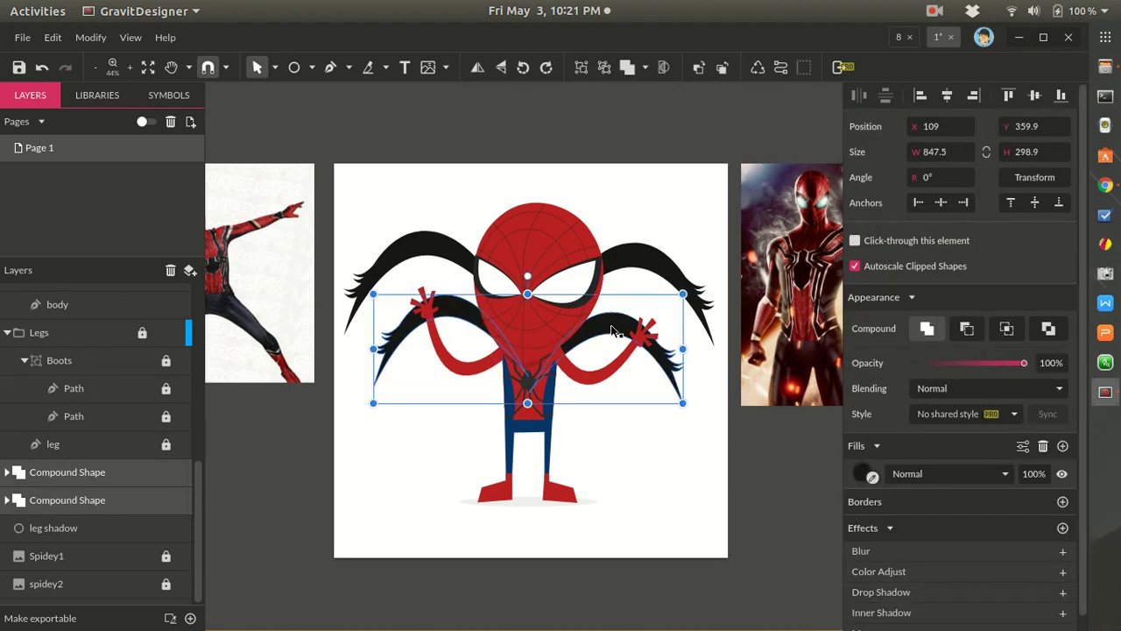
key(ctrl+d)
drag(612, 331, 602, 406)
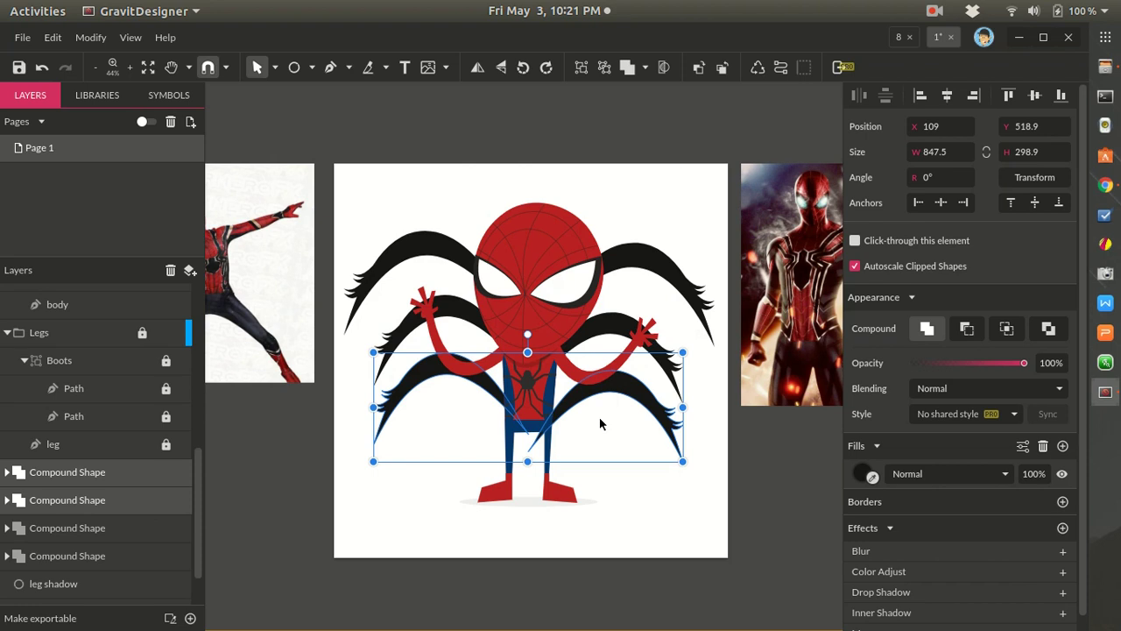
drag(682, 461, 669, 449)
click(656, 480)
- Rotate both legs of the lowest pair around the torso so their spiked tips point straight down
scroll(619, 486, up, 2)
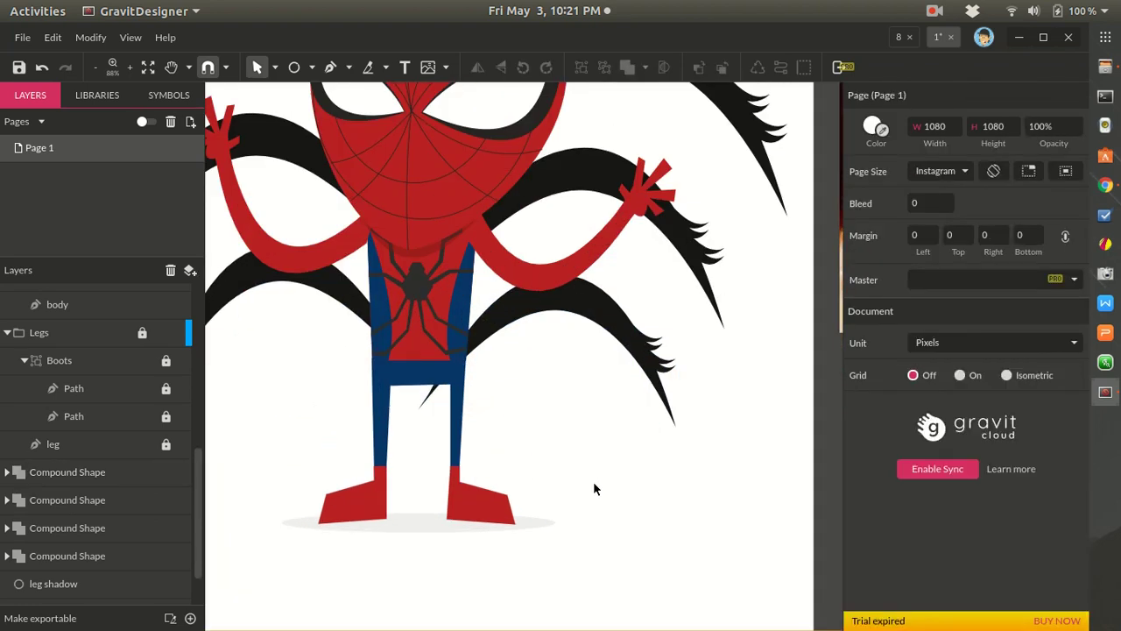
click(352, 297)
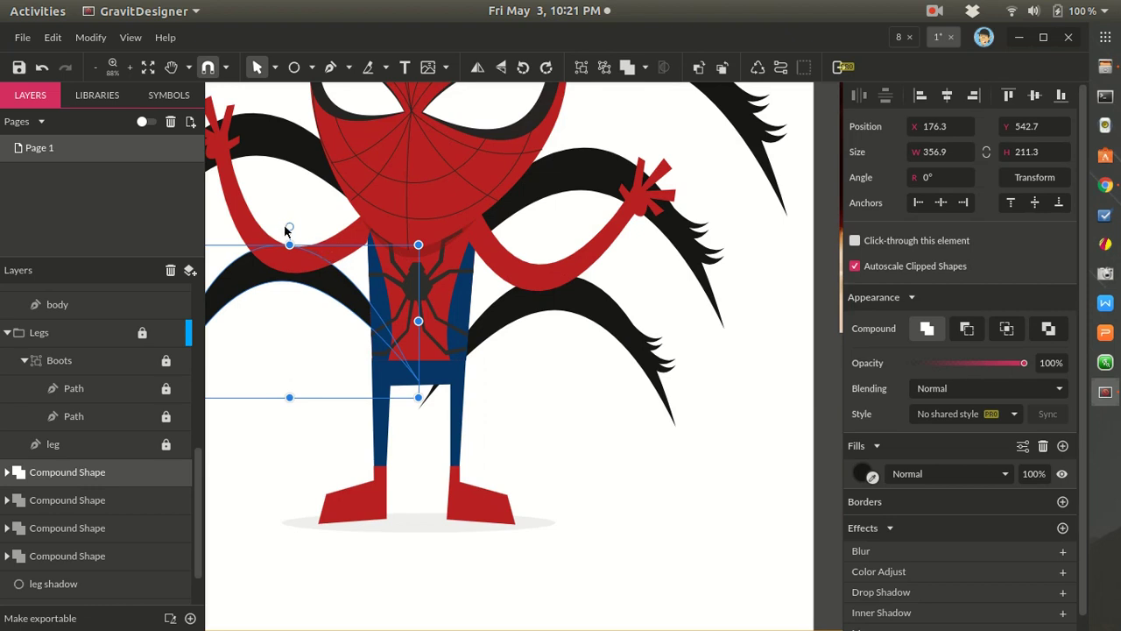
drag(293, 226, 520, 306)
click(613, 321)
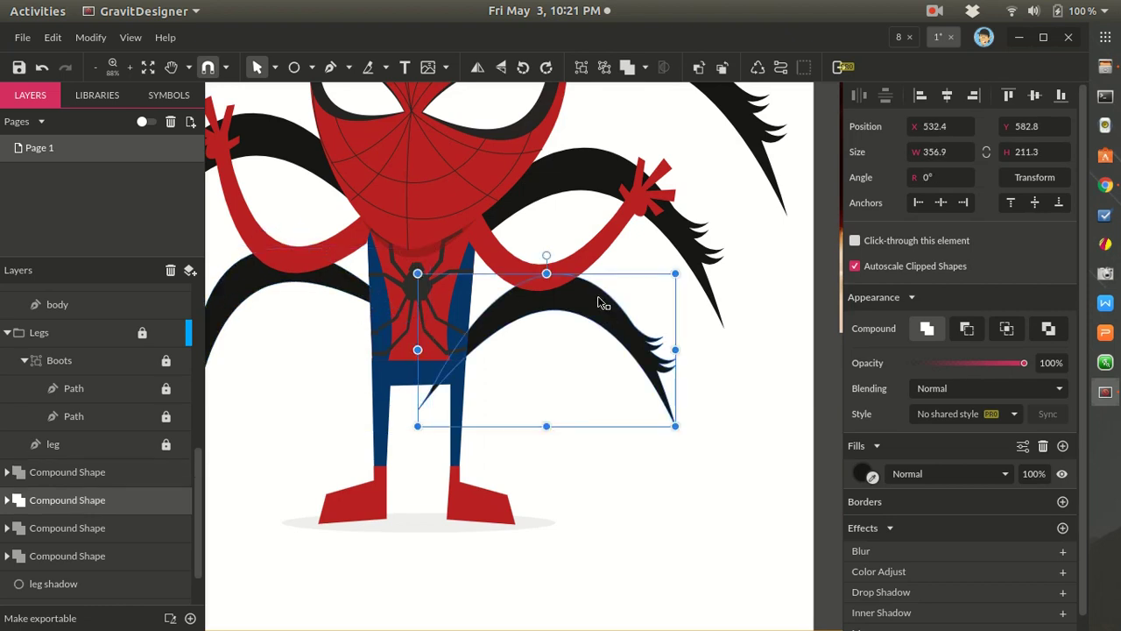
drag(544, 254, 576, 287)
click(701, 434)
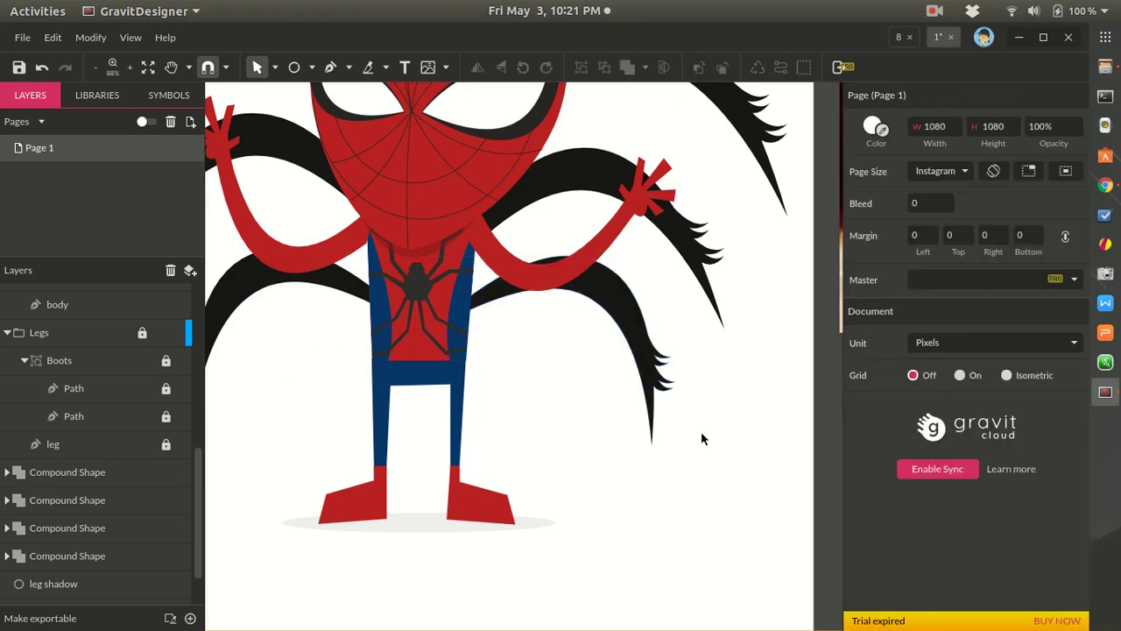
- Rotate both middle legs to point their tips downward, and raise the right one to about X 549.7, Y 360.6
scroll(367, 226, down, 2)
click(408, 224)
drag(373, 176, 359, 179)
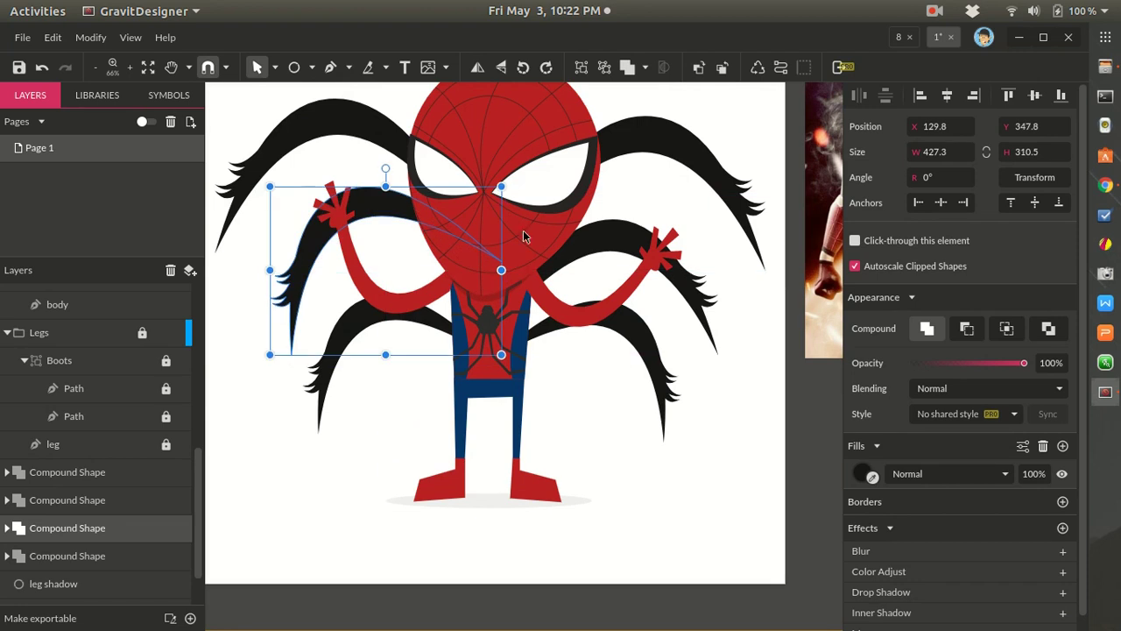
click(622, 257)
drag(605, 201, 620, 201)
drag(608, 243, 635, 220)
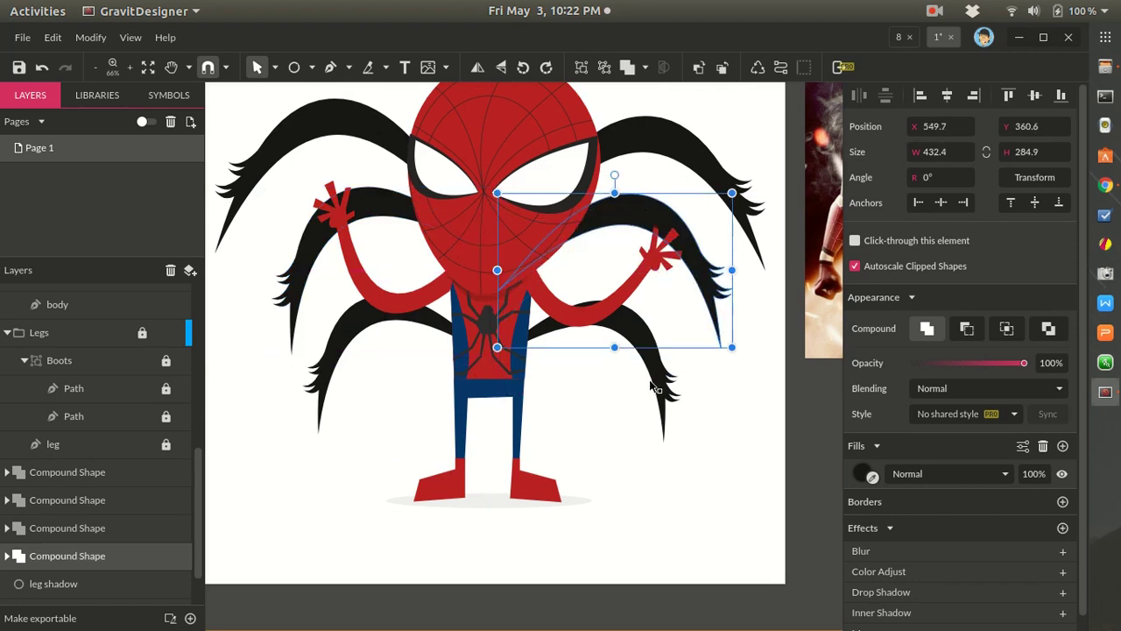
- Raise the upper right leg to about X 561.2, Y 186.7 and rotate both upper legs slightly
click(666, 140)
scroll(681, 210, up, 2)
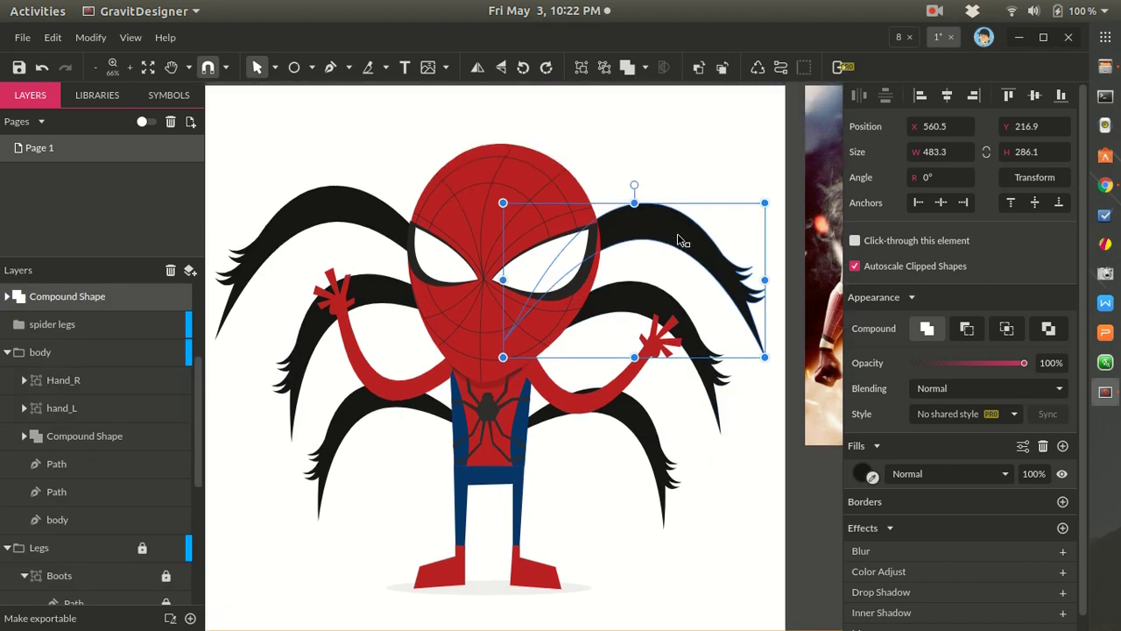
drag(677, 233, 679, 215)
mouse_move(638, 166)
mouse_down()
mouse_move(651, 167)
mouse_move(638, 182)
mouse_up()
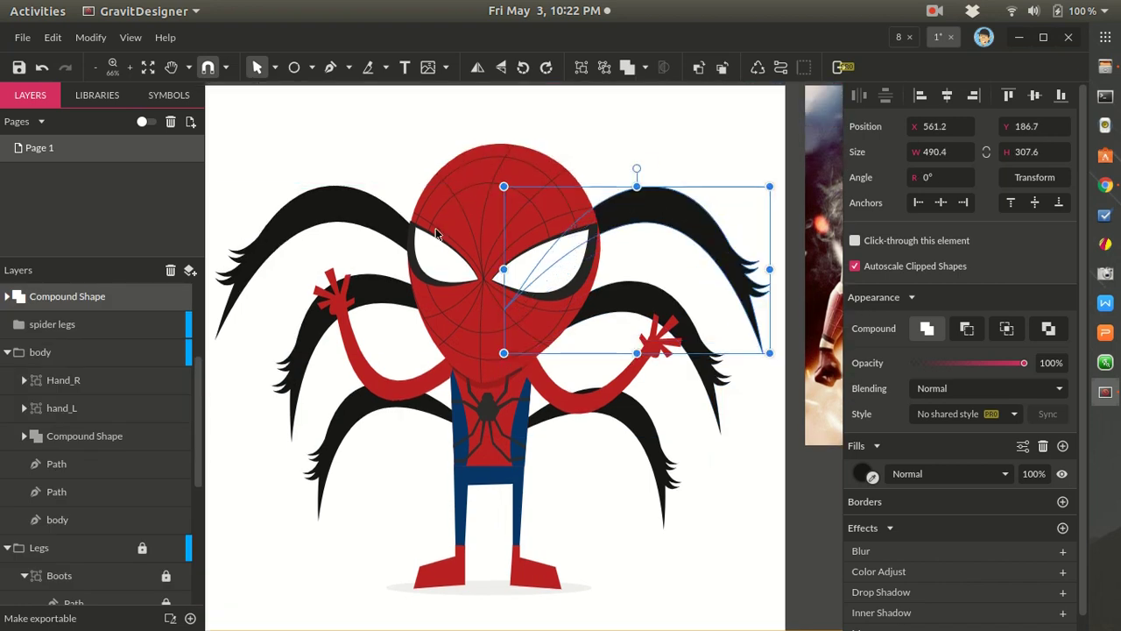
key(ctrl+v)
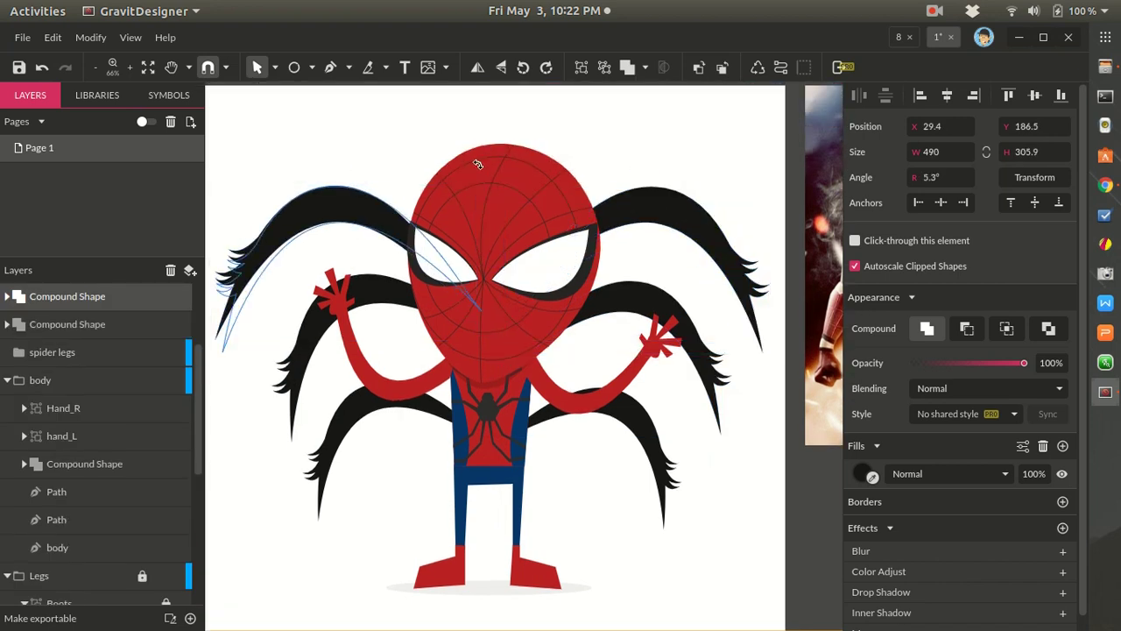
click(654, 512)
- Rotate both lowest legs further so their tips curve inward toward the feet, shifting the left one upward
scroll(651, 517, down, 3)
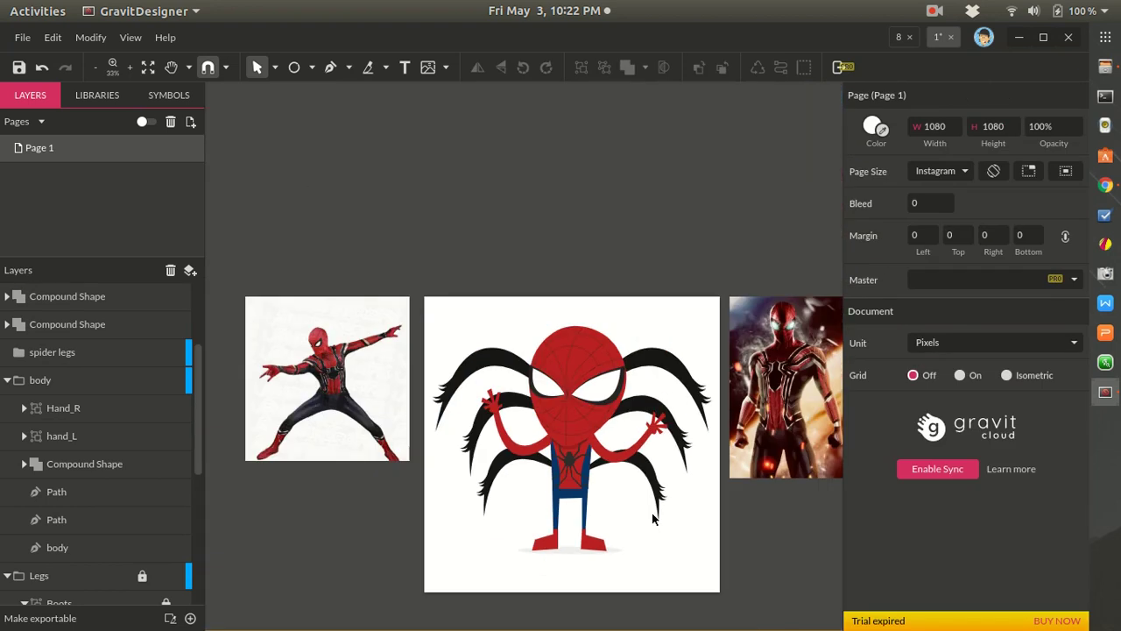
click(550, 462)
scroll(569, 458, up, 2)
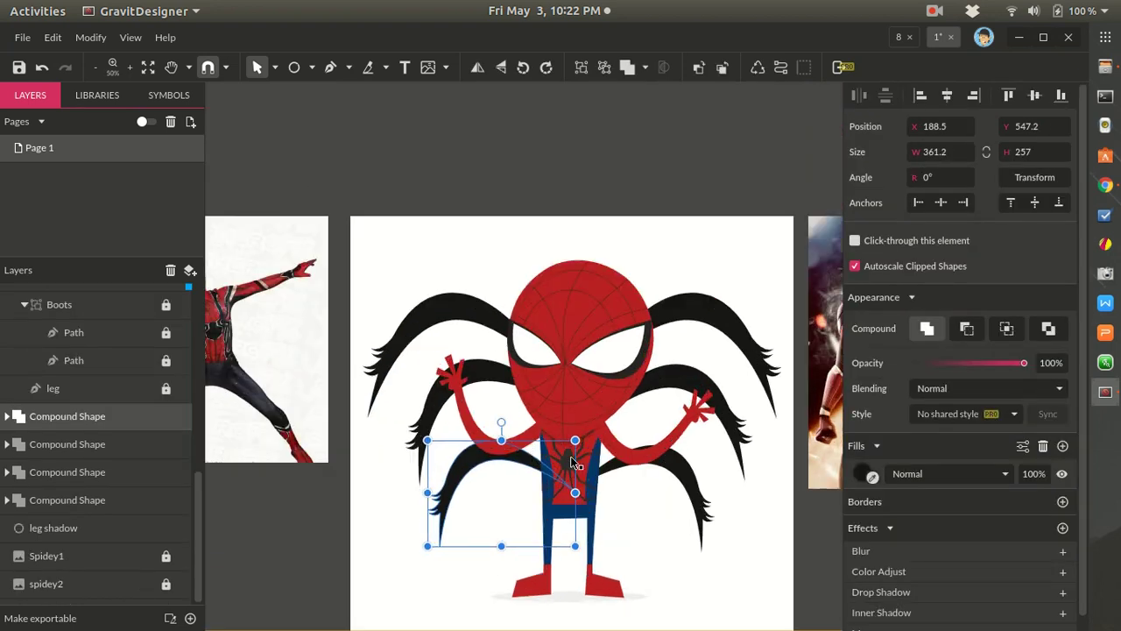
mouse_move(501, 422)
mouse_down()
mouse_move(530, 442)
mouse_move(508, 458)
mouse_move(536, 423)
mouse_move(496, 394)
mouse_move(490, 403)
mouse_up()
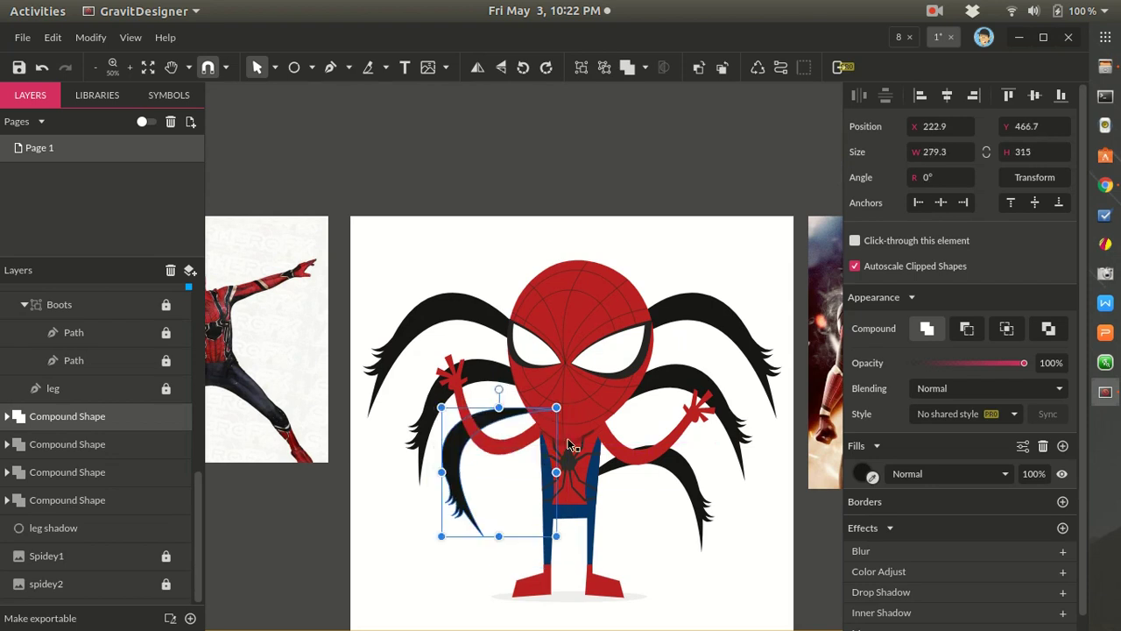
click(688, 495)
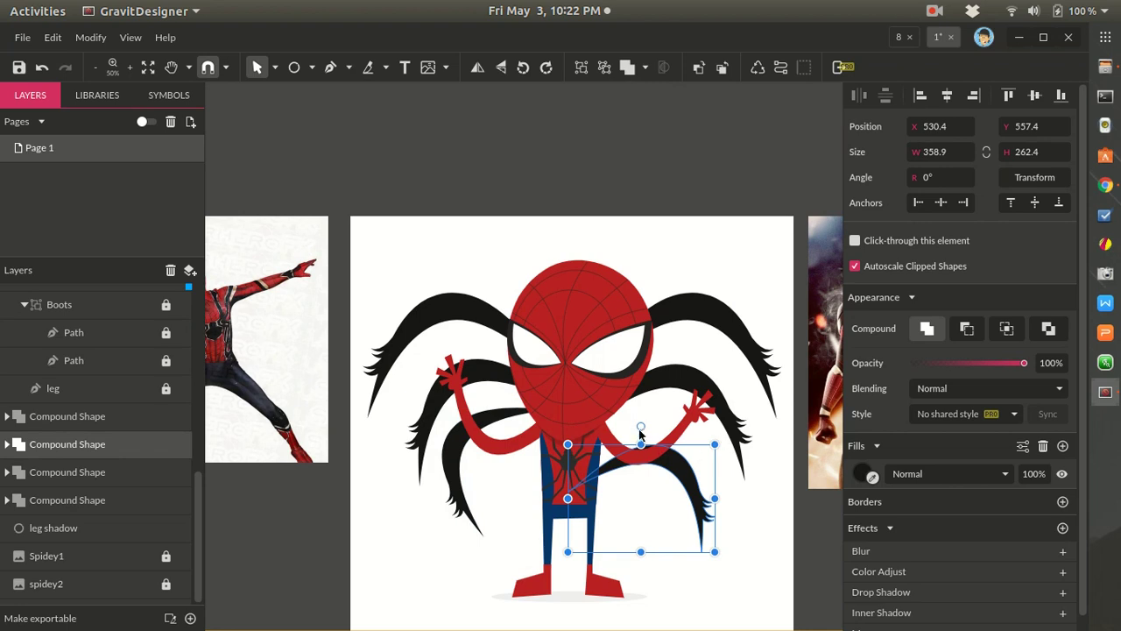
drag(641, 429, 673, 451)
click(730, 536)
scroll(672, 508, down, 3)
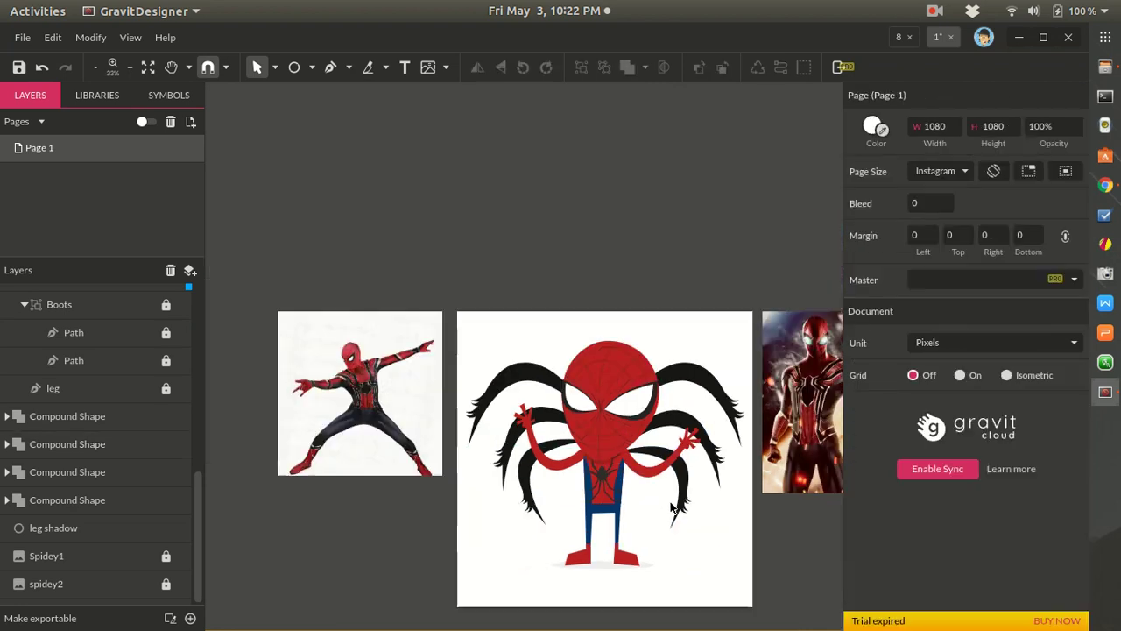
- Move the lowest left leg to about X 254.4, Y 492.4 and adjust the lowest right leg's rotation to match it
scroll(672, 508, up, 2)
click(489, 475)
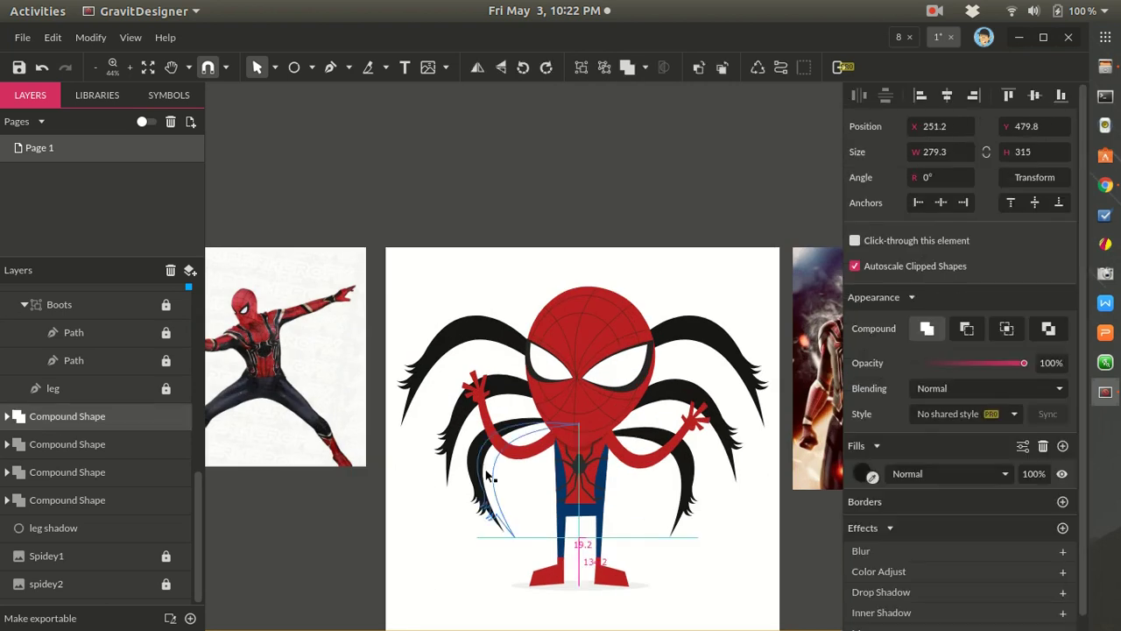
drag(486, 472, 487, 477)
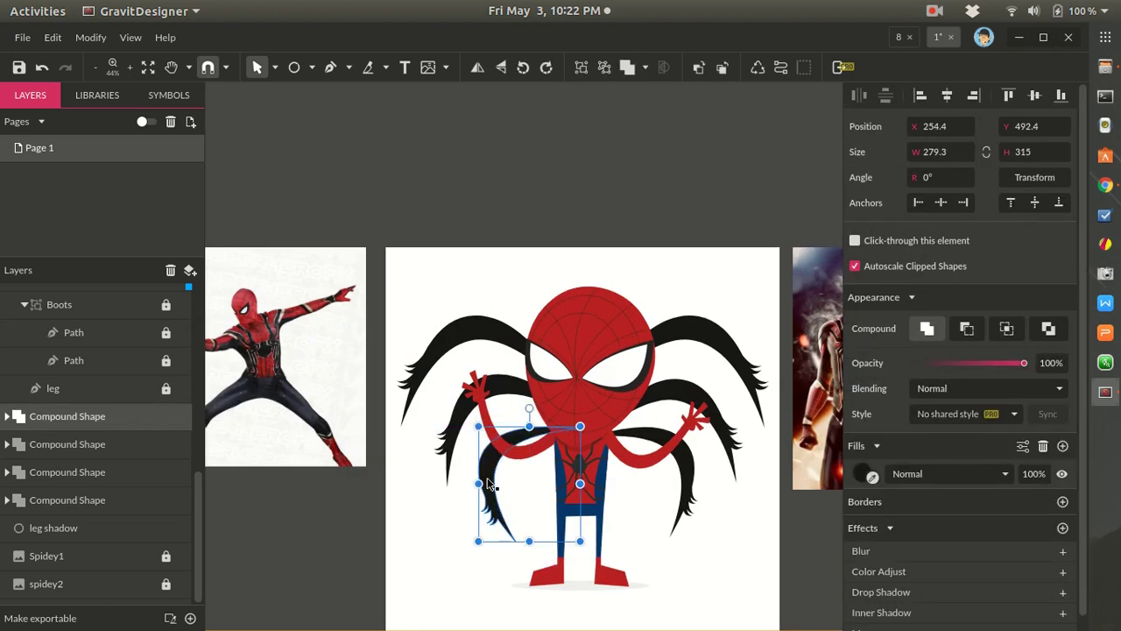
click(696, 476)
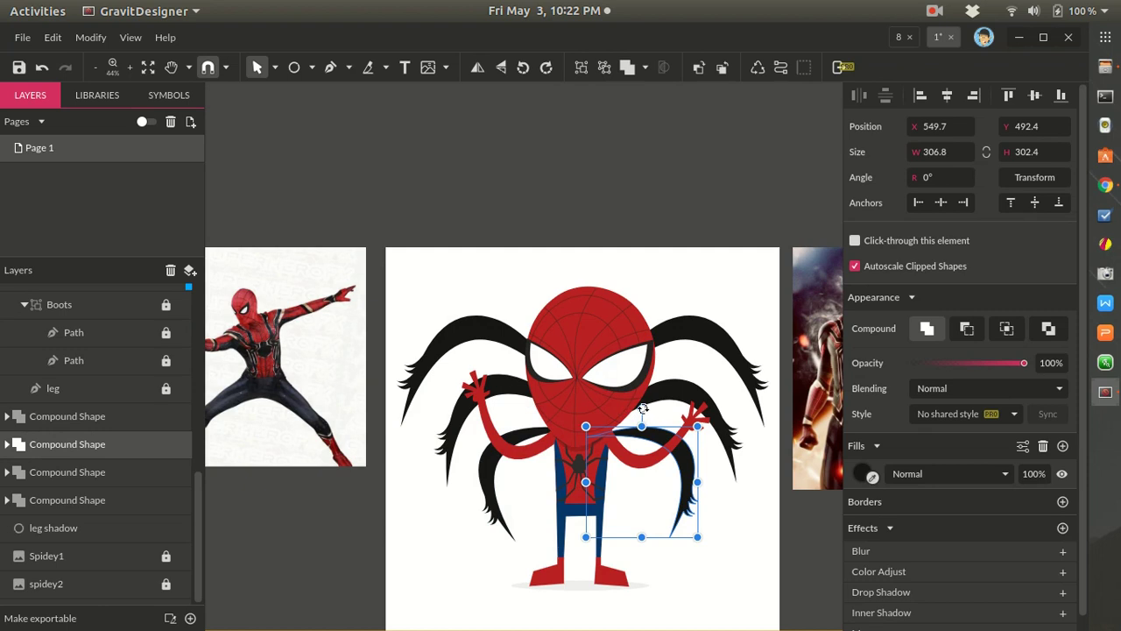
click(698, 591)
scroll(697, 585, down, 3)
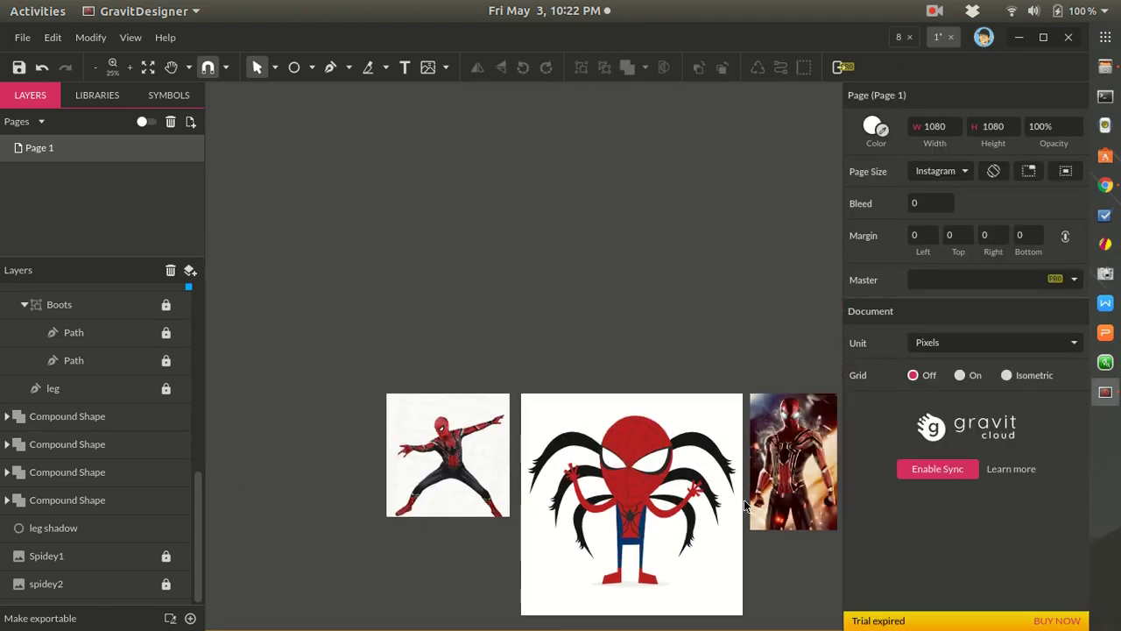
- Draw a light grey rectangle of about 1080 by 1140 px covering the whole page, at X 0, Y -32
scroll(743, 504, up, 3)
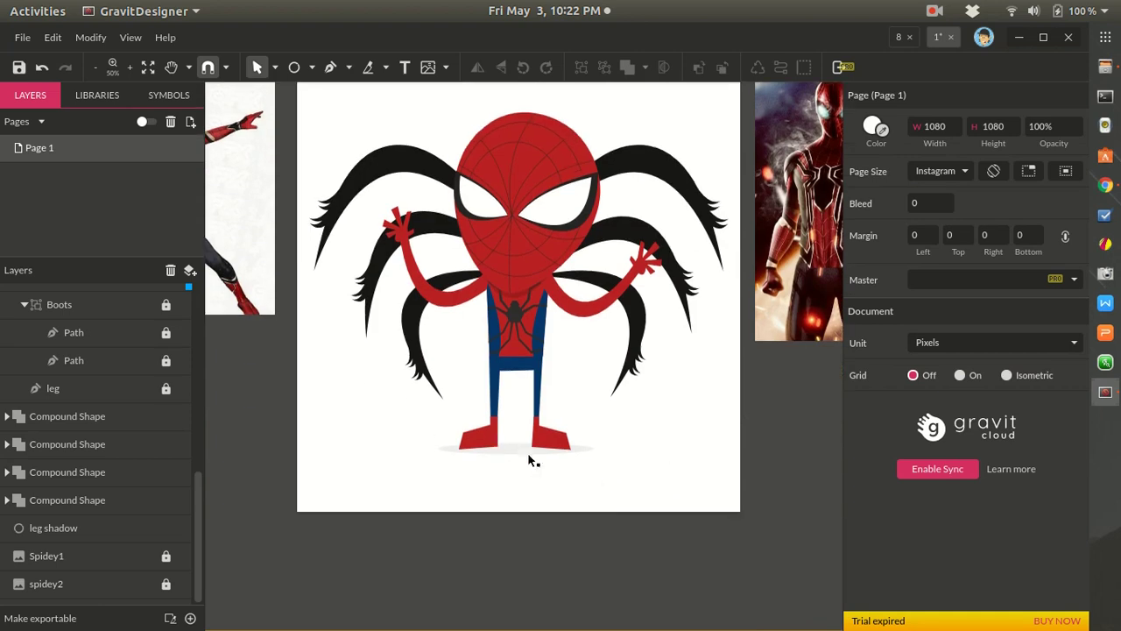
scroll(531, 464, down, 3)
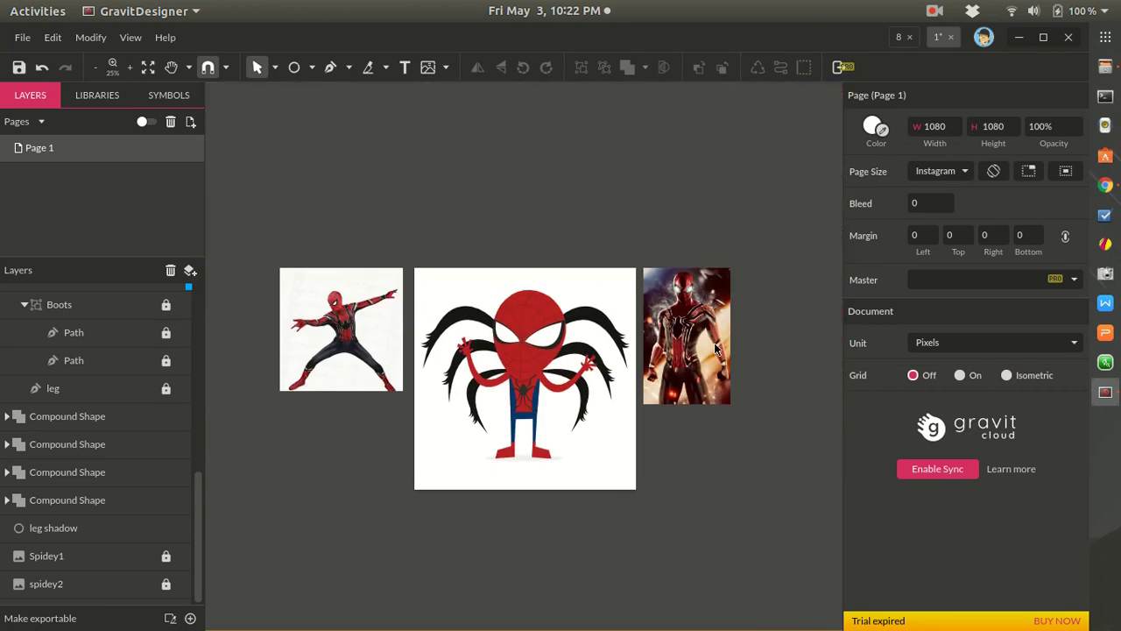
drag(200, 508, 258, 524)
click(312, 69)
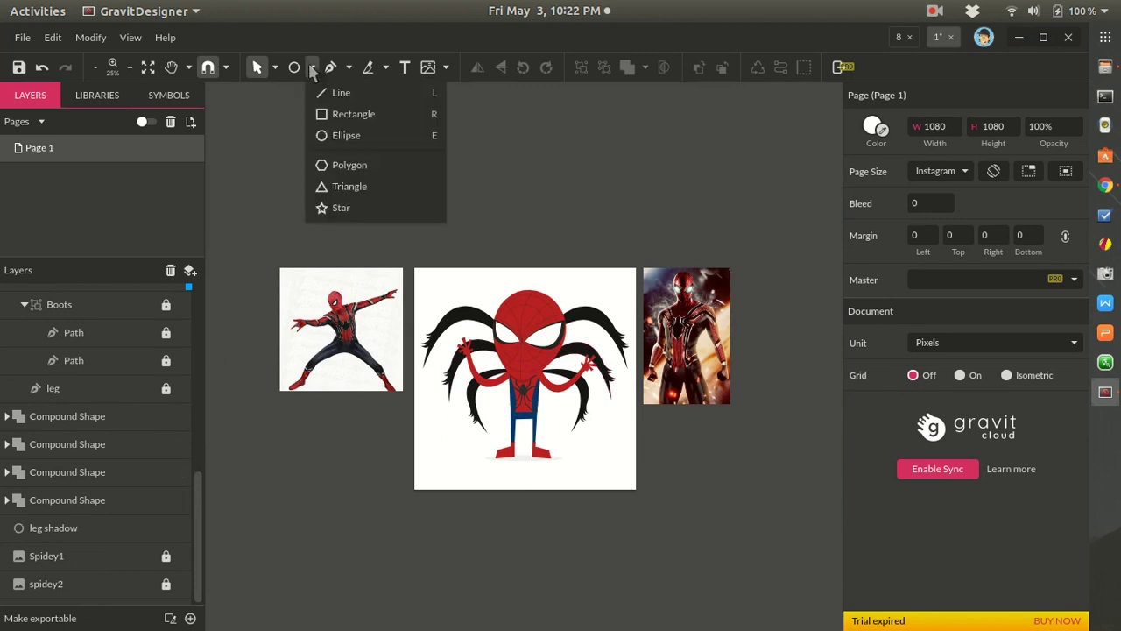
click(353, 113)
mouse_move(414, 261)
mouse_down()
mouse_move(441, 382)
mouse_move(560, 463)
mouse_move(637, 495)
mouse_up()
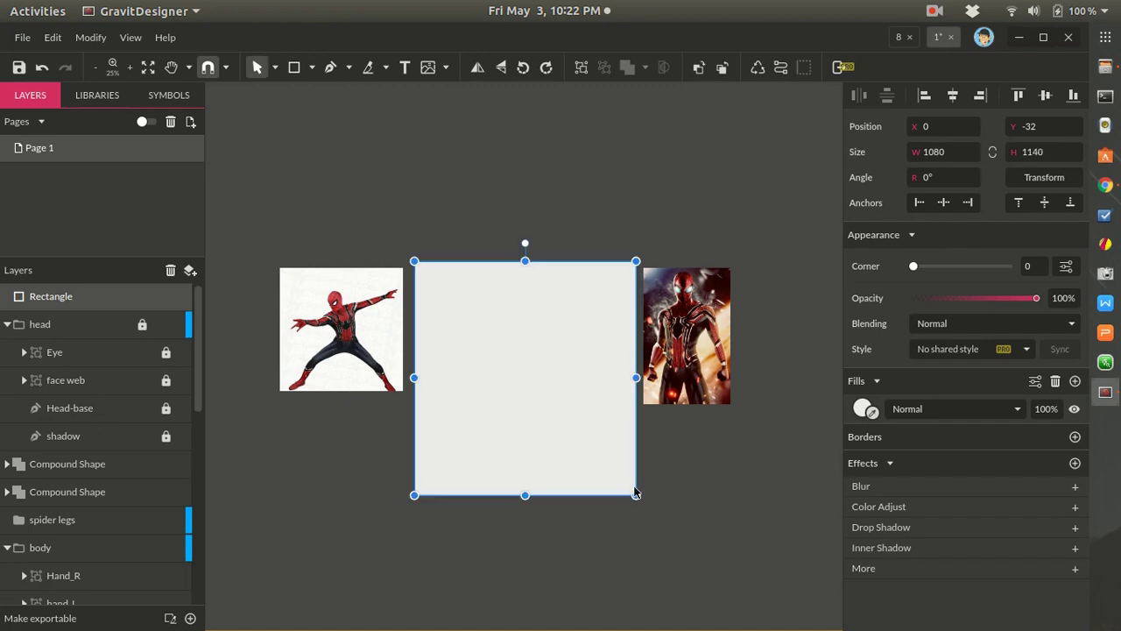
- Send the rectangle behind all other layers as the background
key(ctrl+bracketleft)
key(ctrl+bracketleft)
key(ctrl+bracketleft)
key(ctrl+bracketleft)
key(ctrl+bracketleft)
key(ctrl+bracketleft)
key(ctrl+bracketleft)
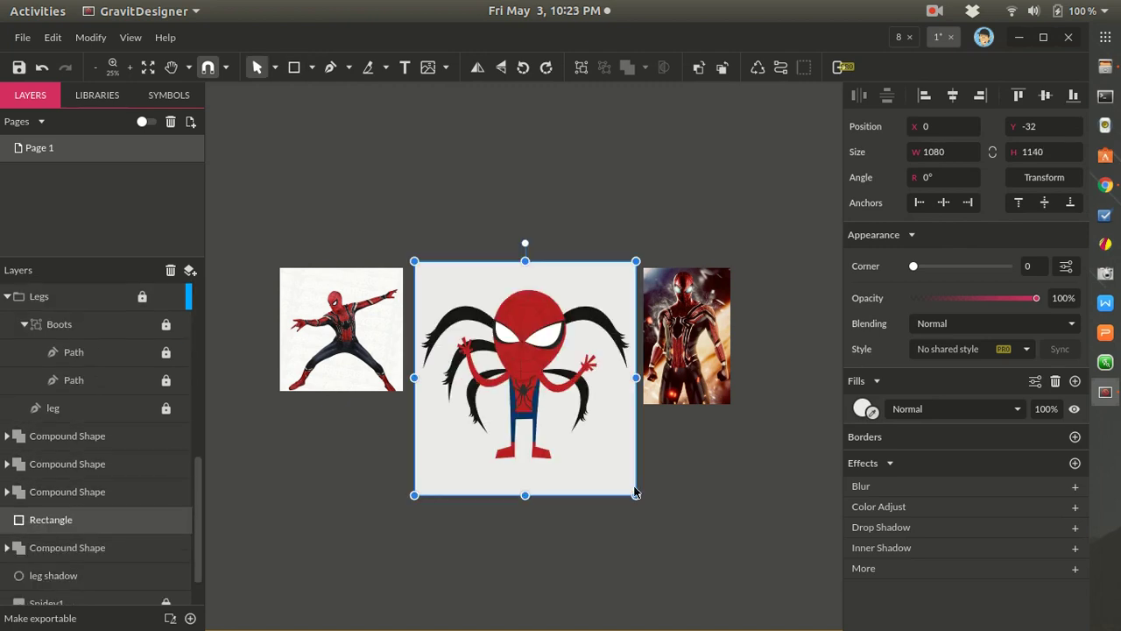
key(ctrl+bracketleft)
key(ctrl+bracketleft)
key(ctrl+bracketleft)
key(ctrl+bracketleft)
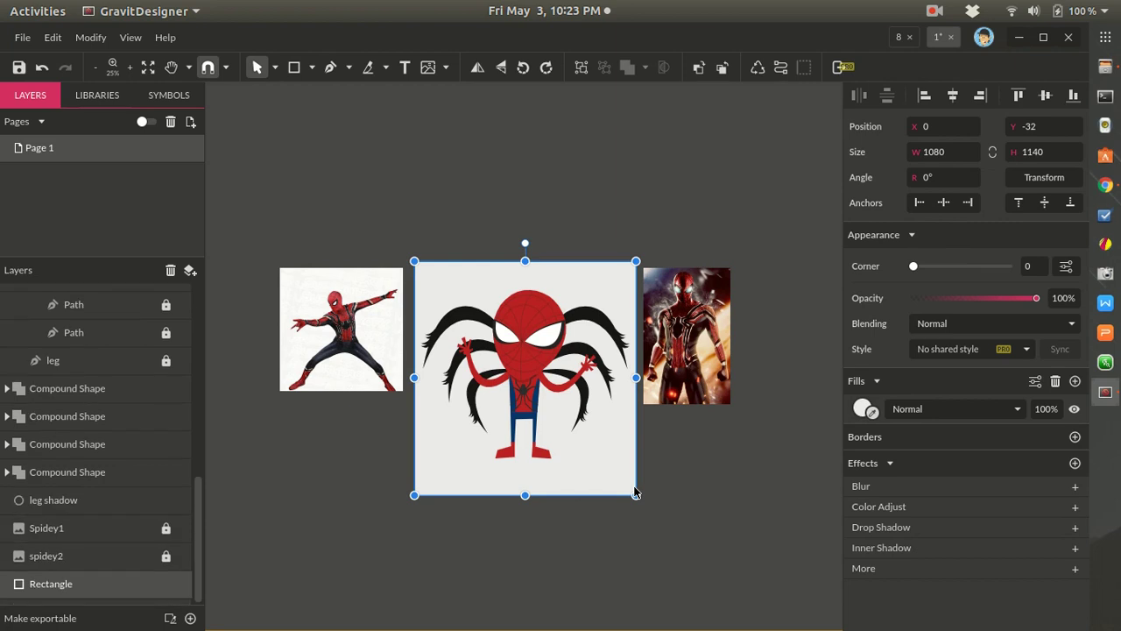
click(677, 504)
scroll(425, 512, up, 3)
click(605, 429)
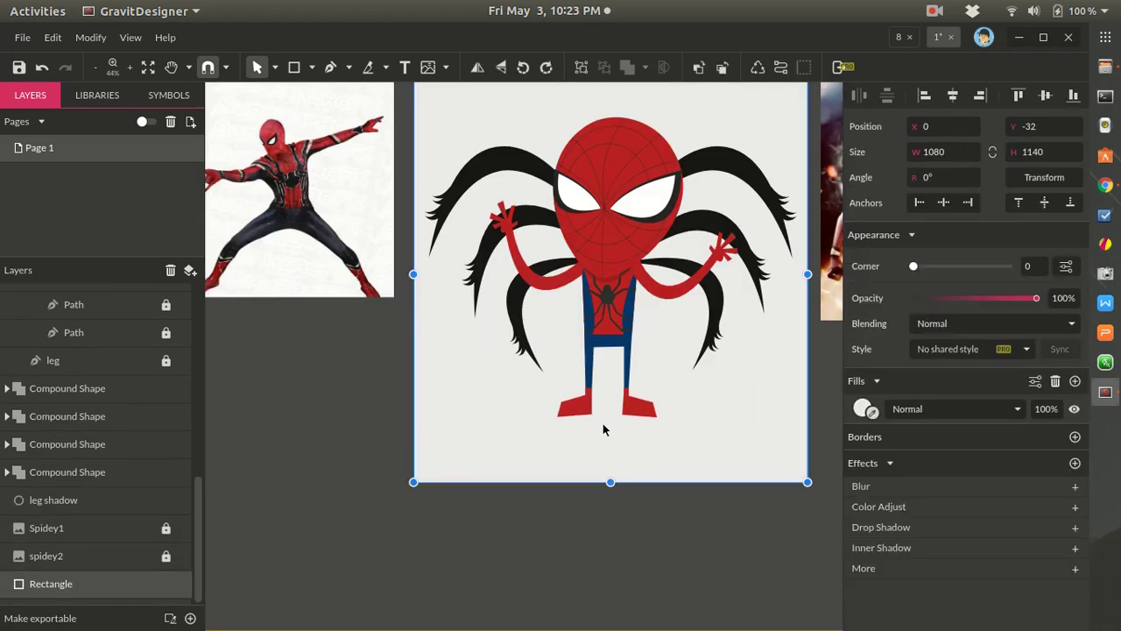
click(603, 417)
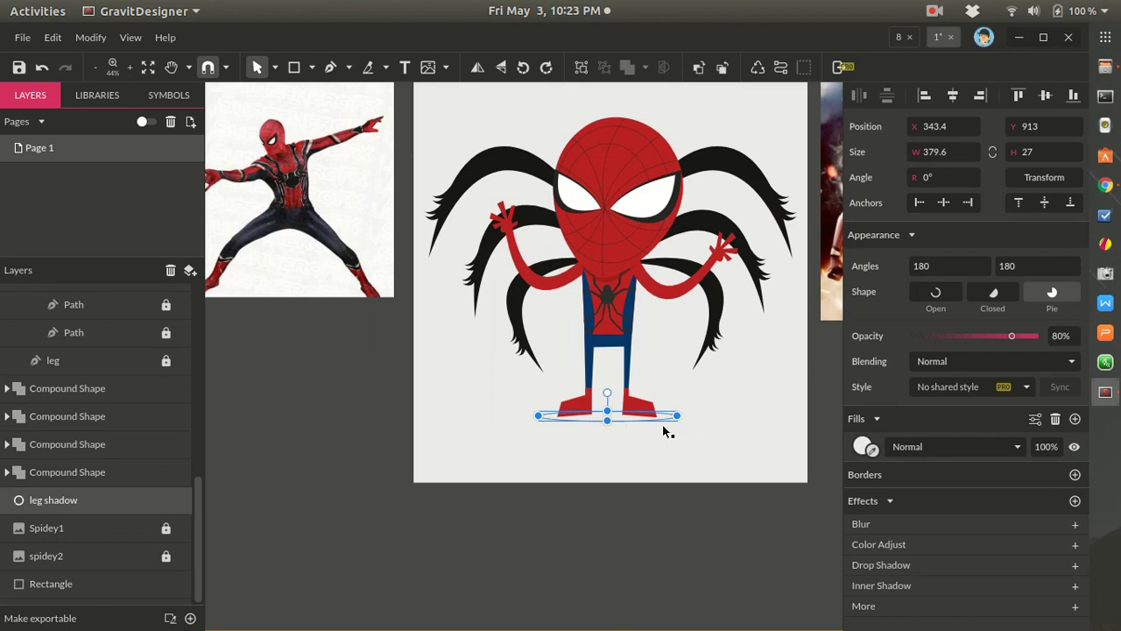
scroll(624, 419, up, 5)
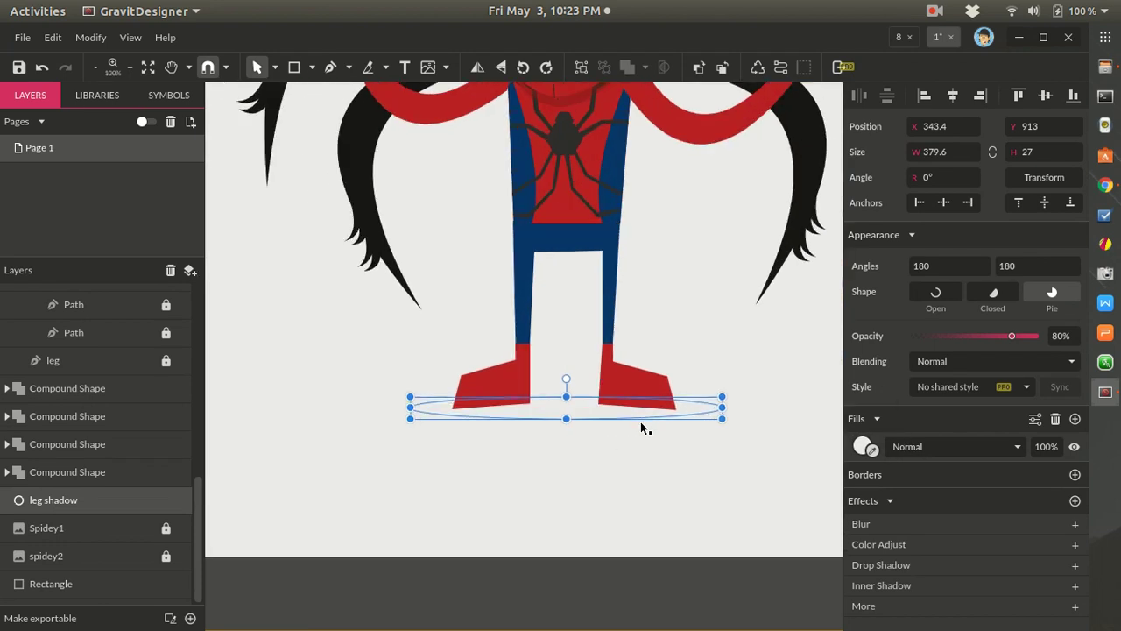
click(862, 449)
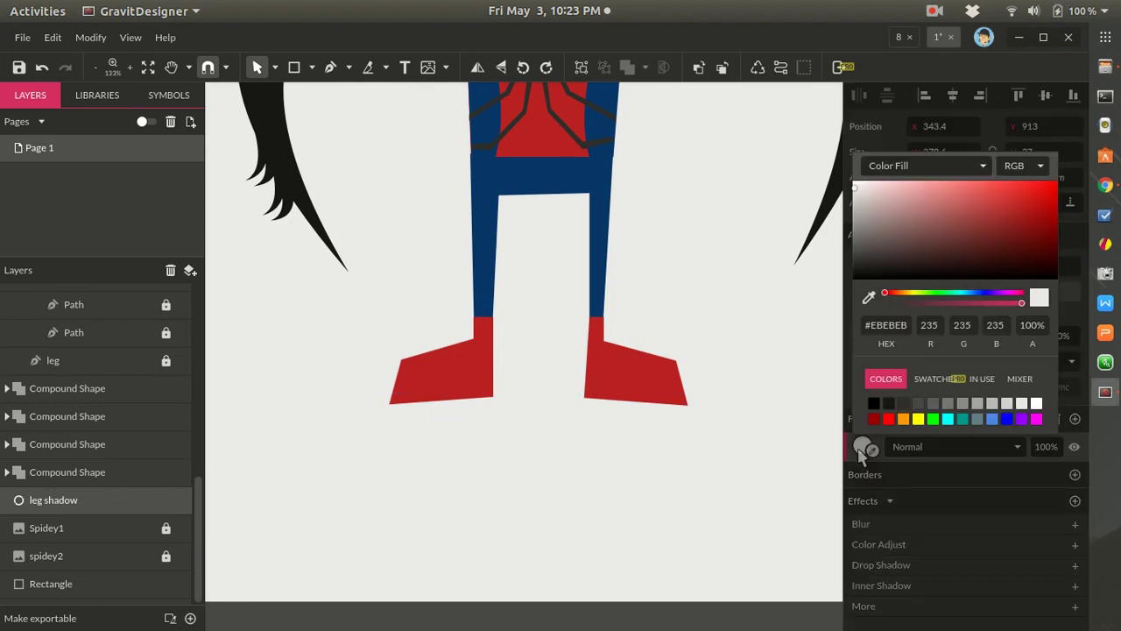
click(935, 10)
click(966, 82)
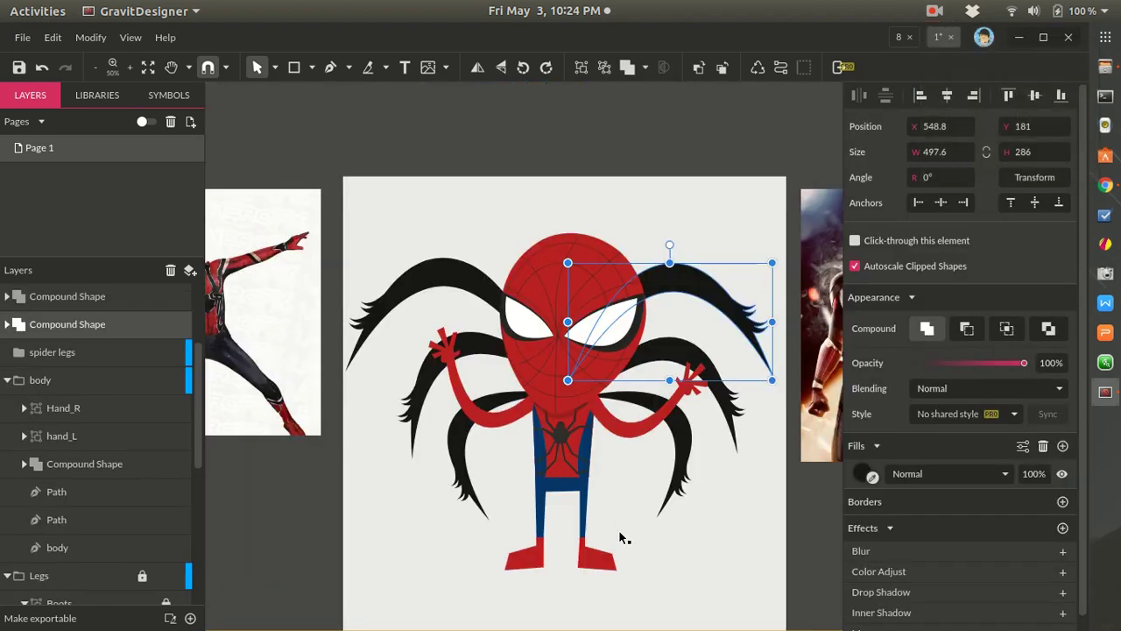
- Change the fill of the leg shadow ellipse under the feet to medium grey #A2A2A2
click(590, 550)
click(543, 573)
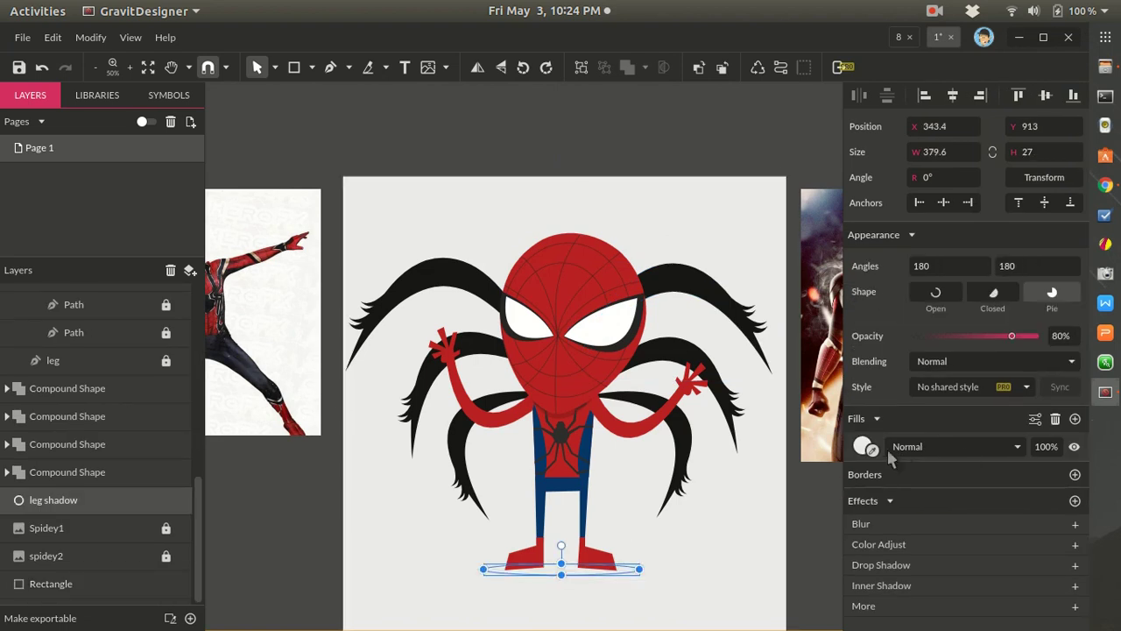
click(863, 446)
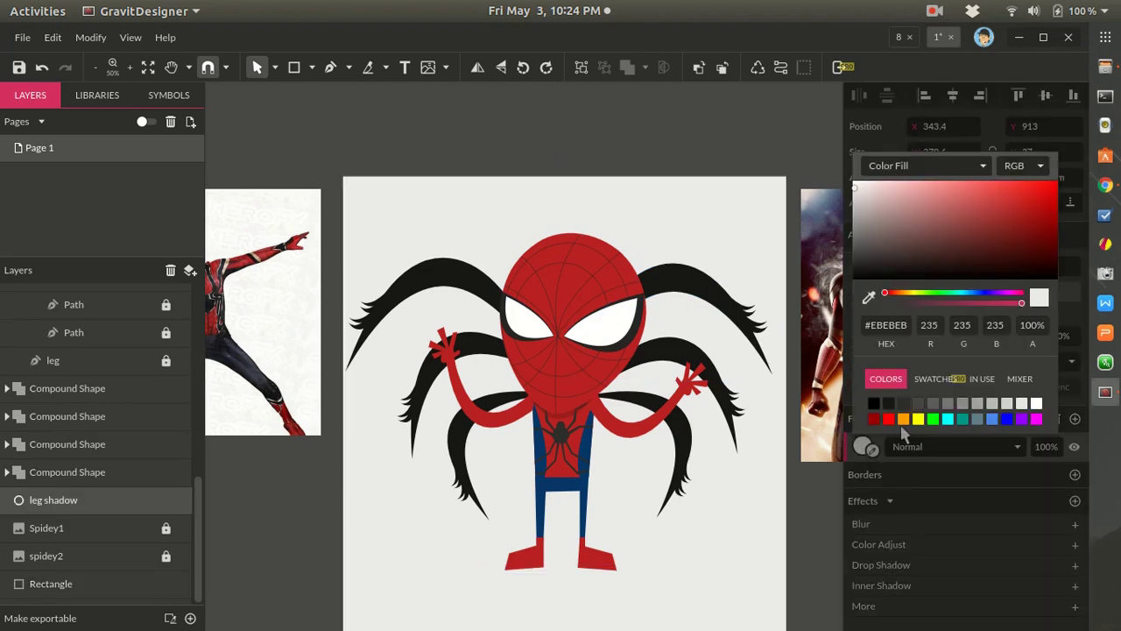
click(555, 573)
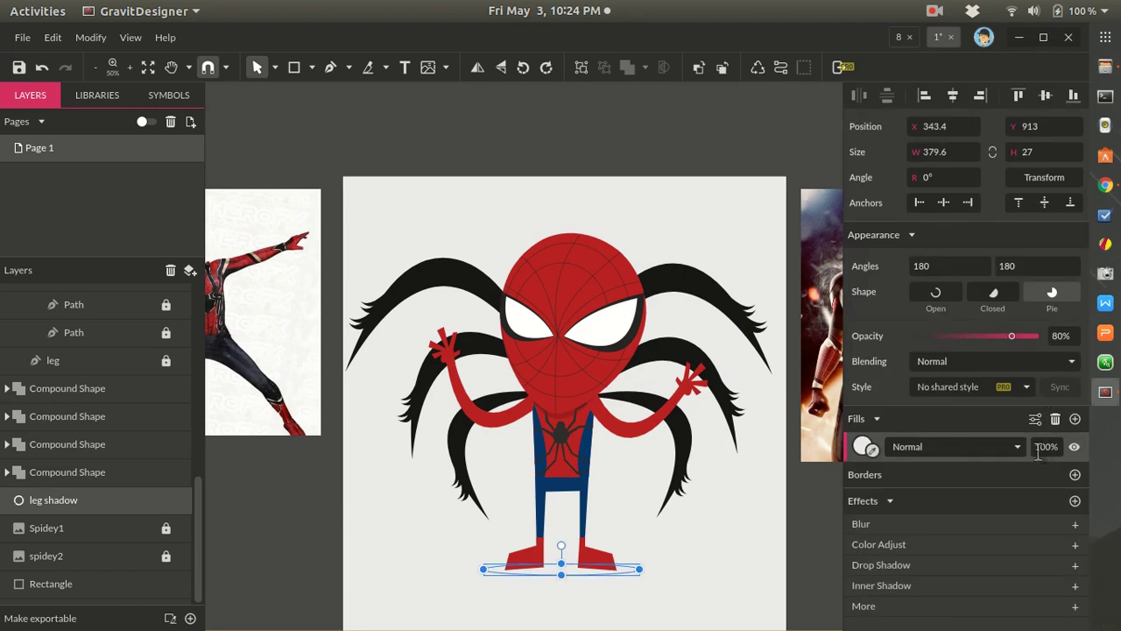
click(865, 446)
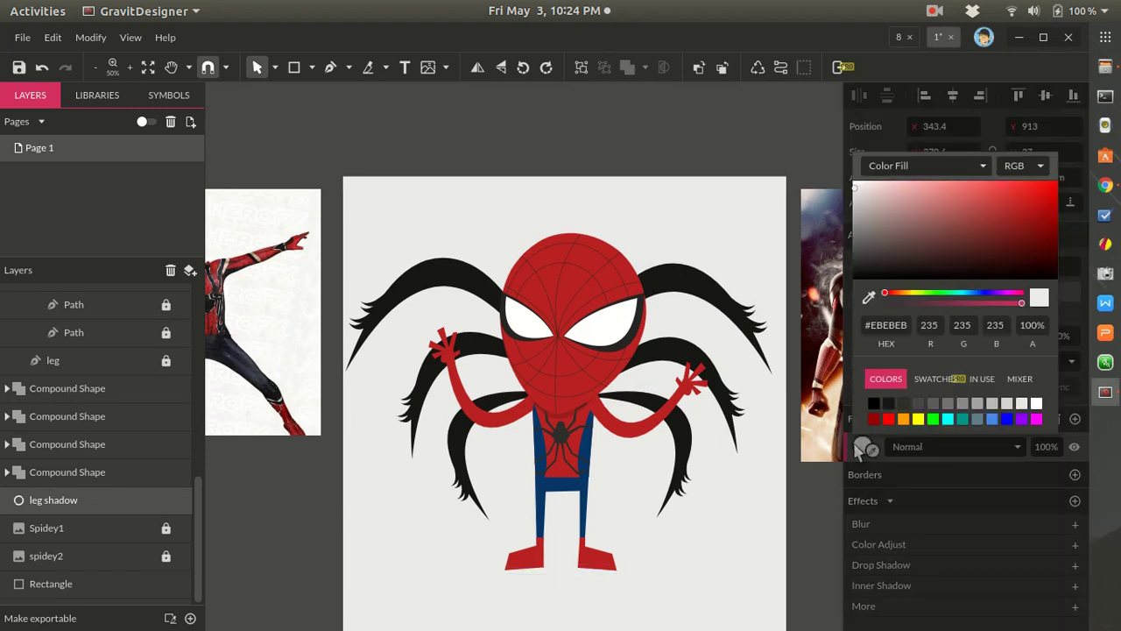
click(921, 406)
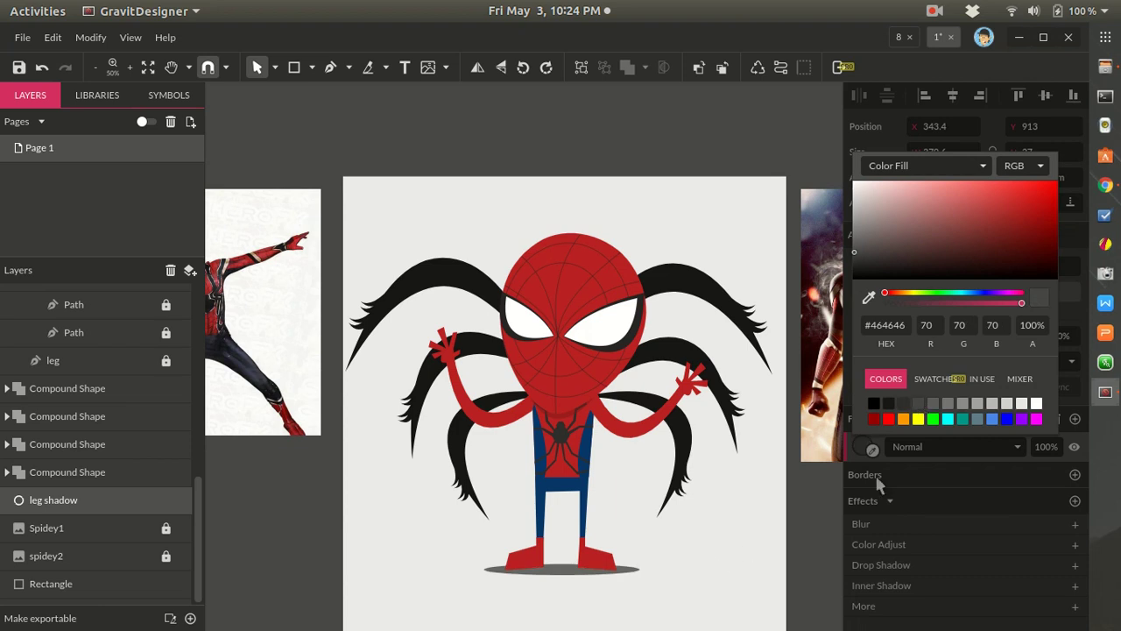
click(933, 405)
click(948, 405)
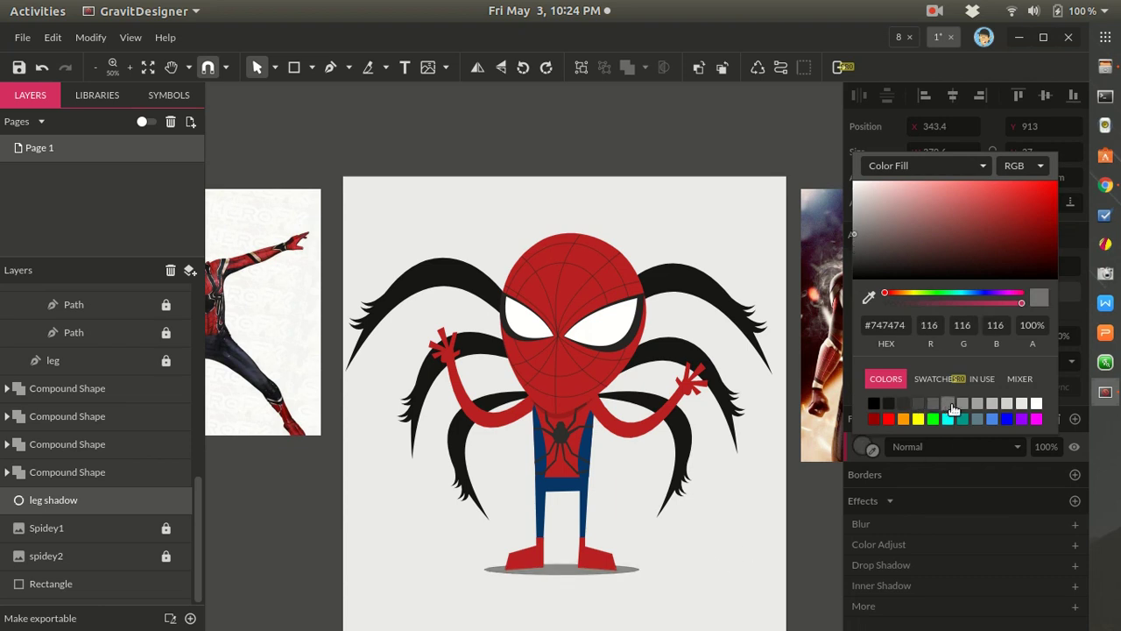
click(963, 406)
click(978, 406)
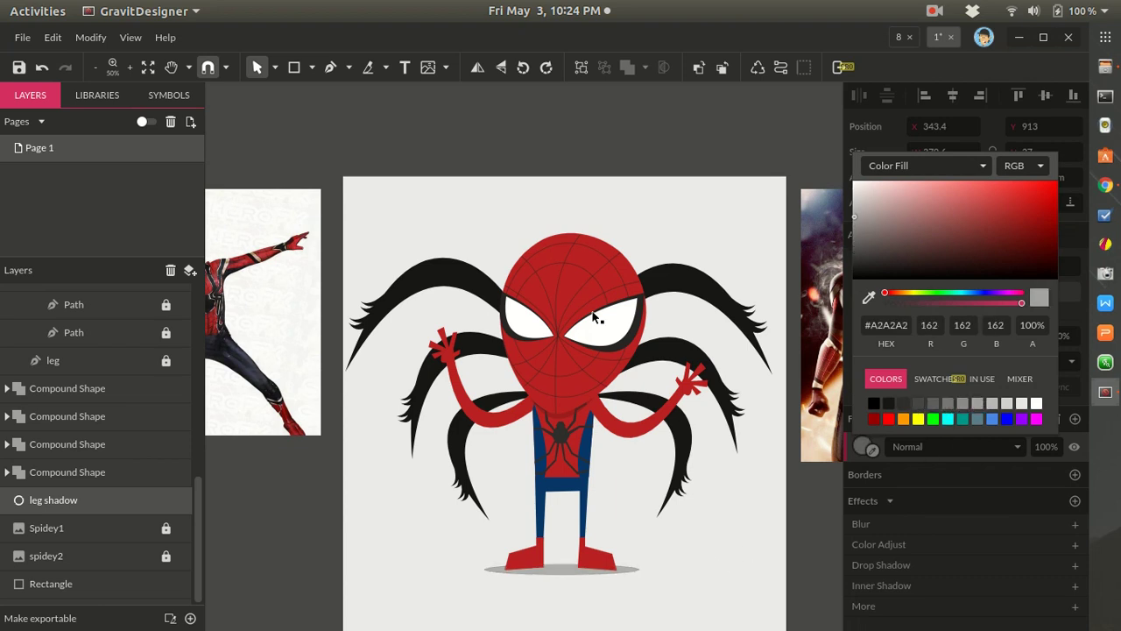
click(585, 145)
- Unlock the two reference images, Spidey1 and spidey2, and save the design
scroll(650, 283, down, 1)
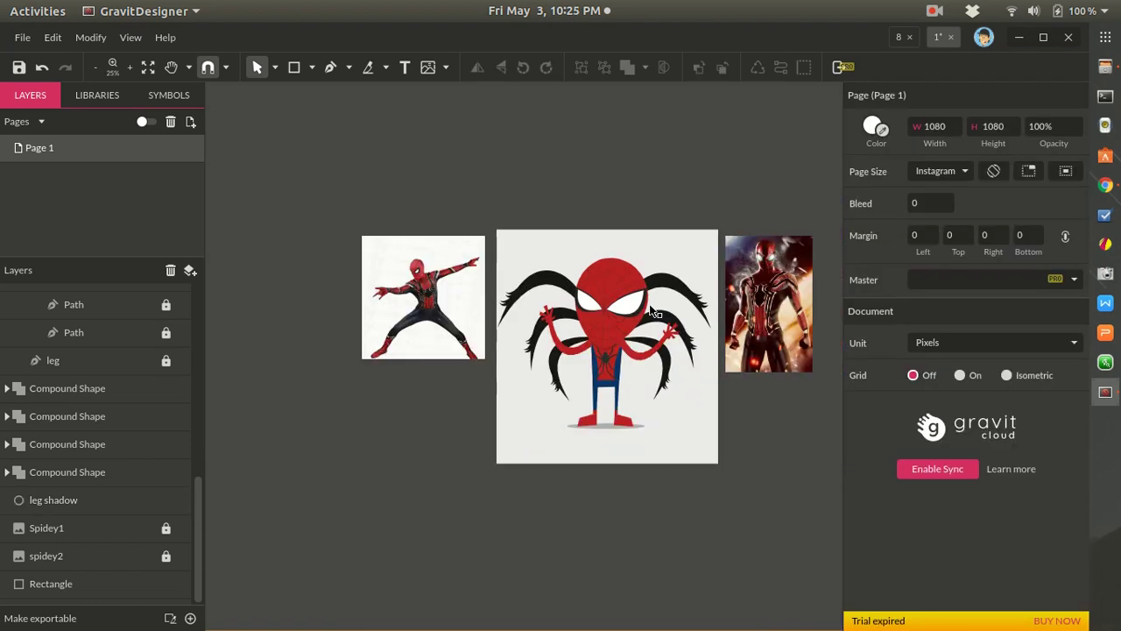
scroll(692, 306, up, 1)
scroll(694, 309, down, 2)
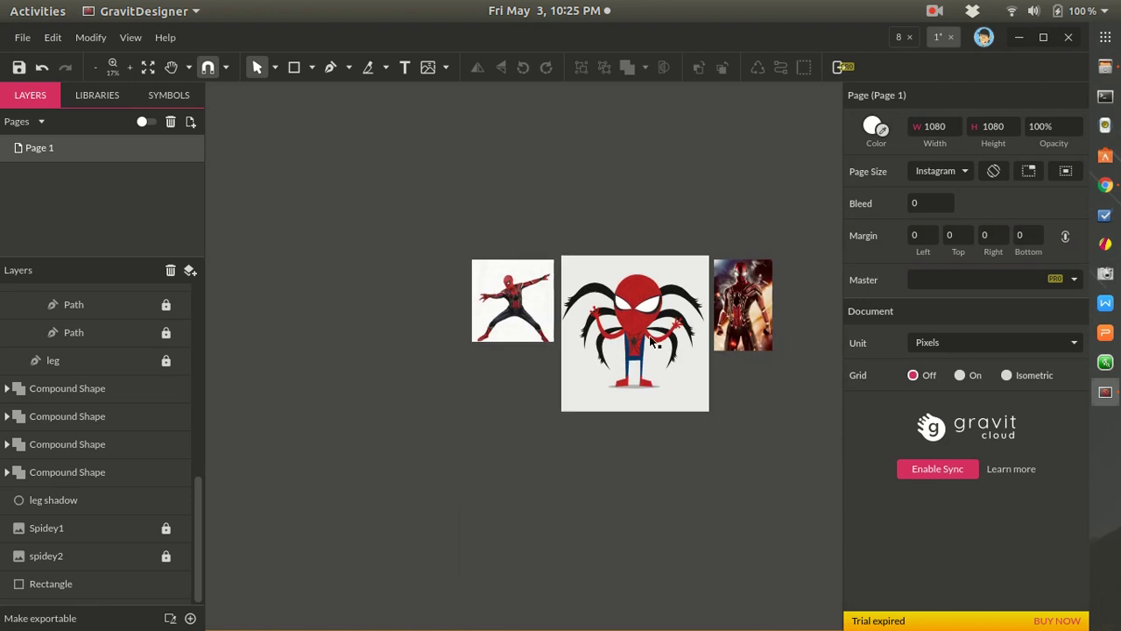
scroll(80, 421, up, 1)
scroll(82, 482, down, 1)
click(166, 527)
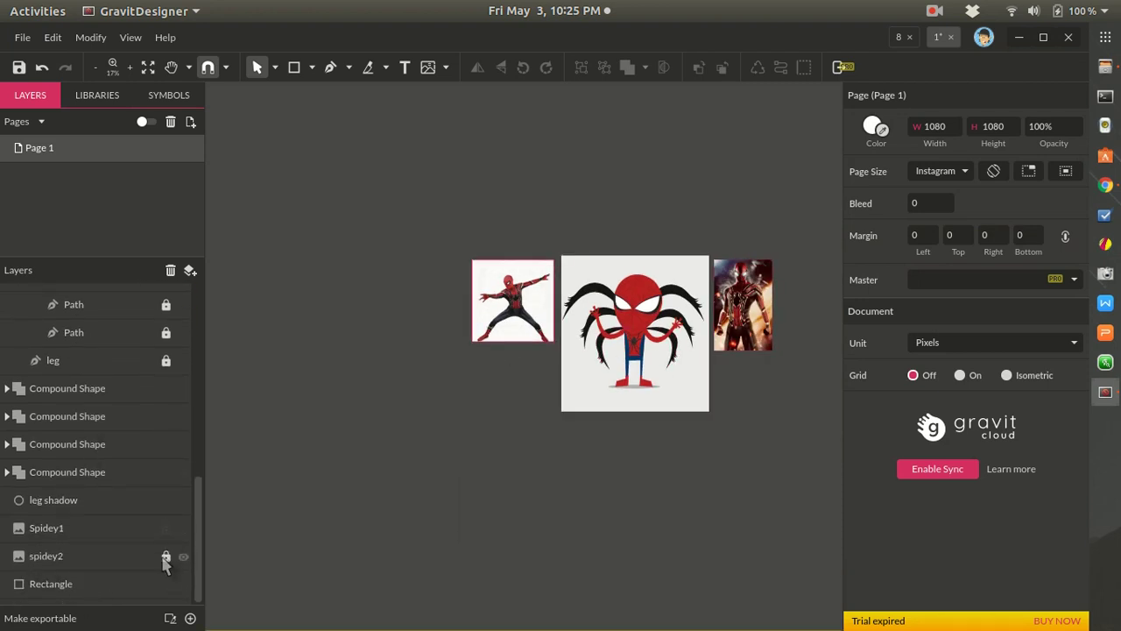
key(ctrl+s)
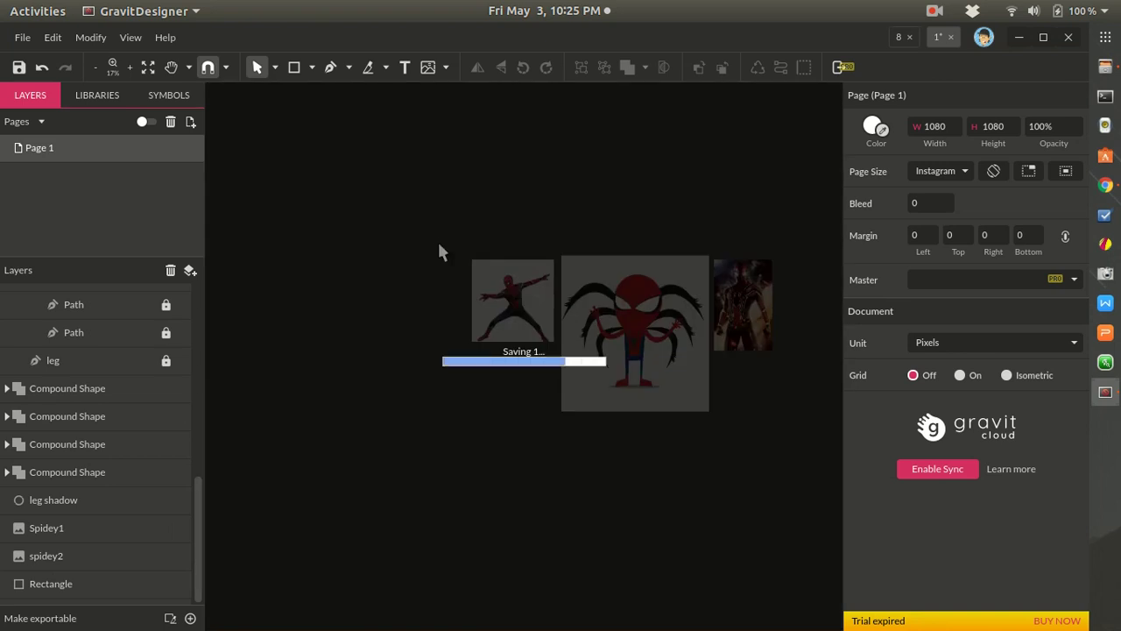
- Delete both Spider-Man reference photos placed beside the page
drag(438, 243, 516, 351)
key(Delete)
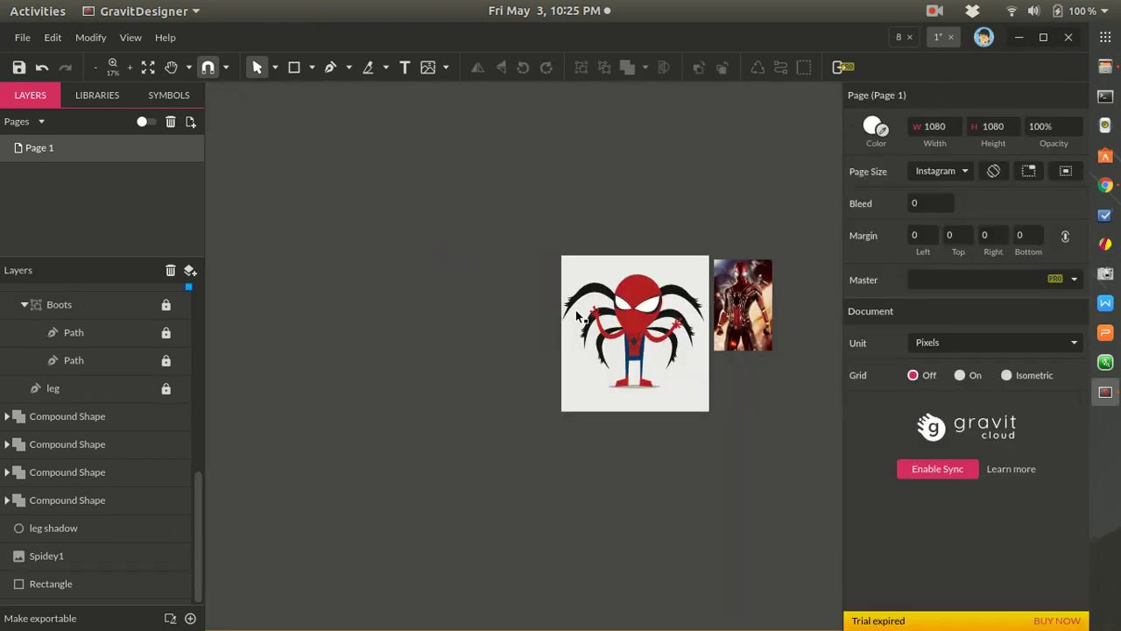
click(738, 271)
key(Delete)
- Export the illustration as a PNG image to the Desktop, entering the file name "1. Spiderman endgame"
scroll(763, 382, up, 4)
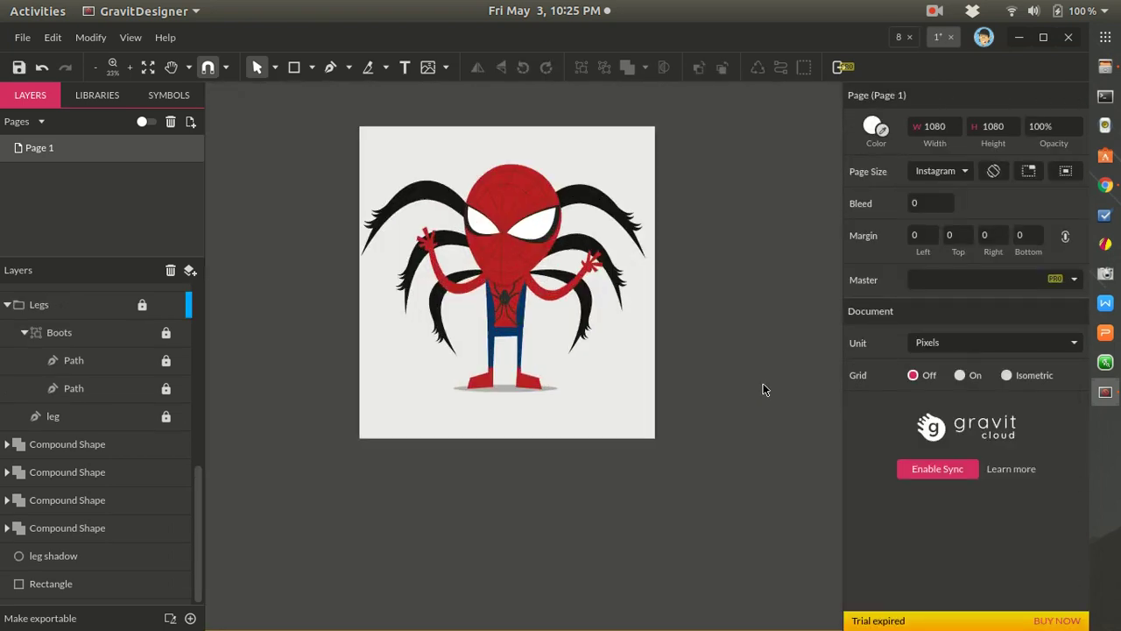
scroll(656, 448, up, 2)
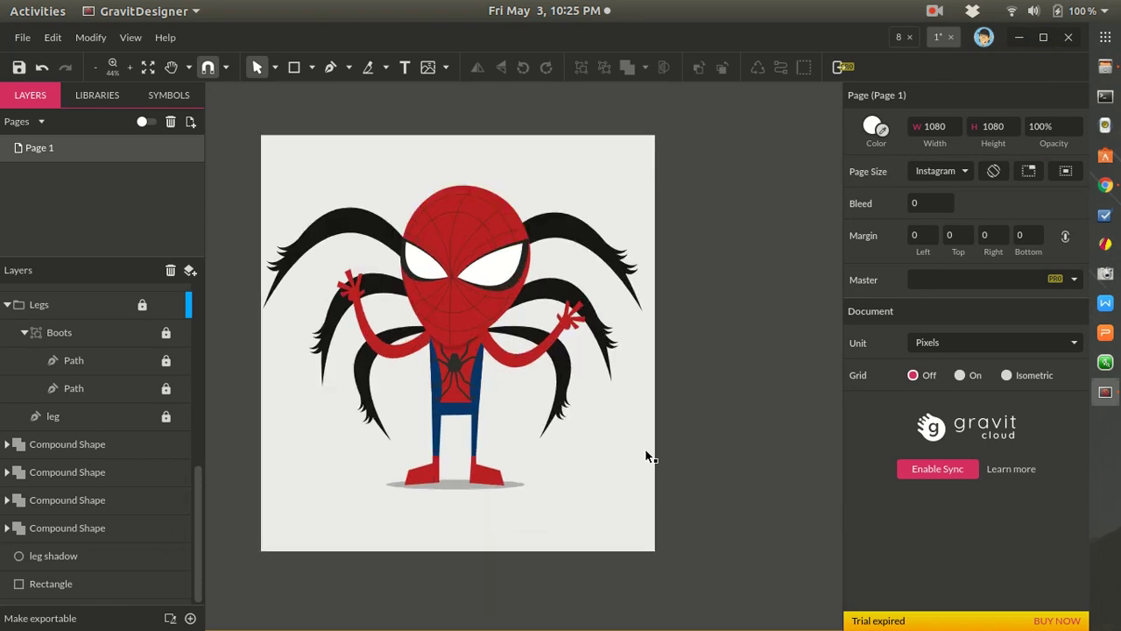
click(22, 37)
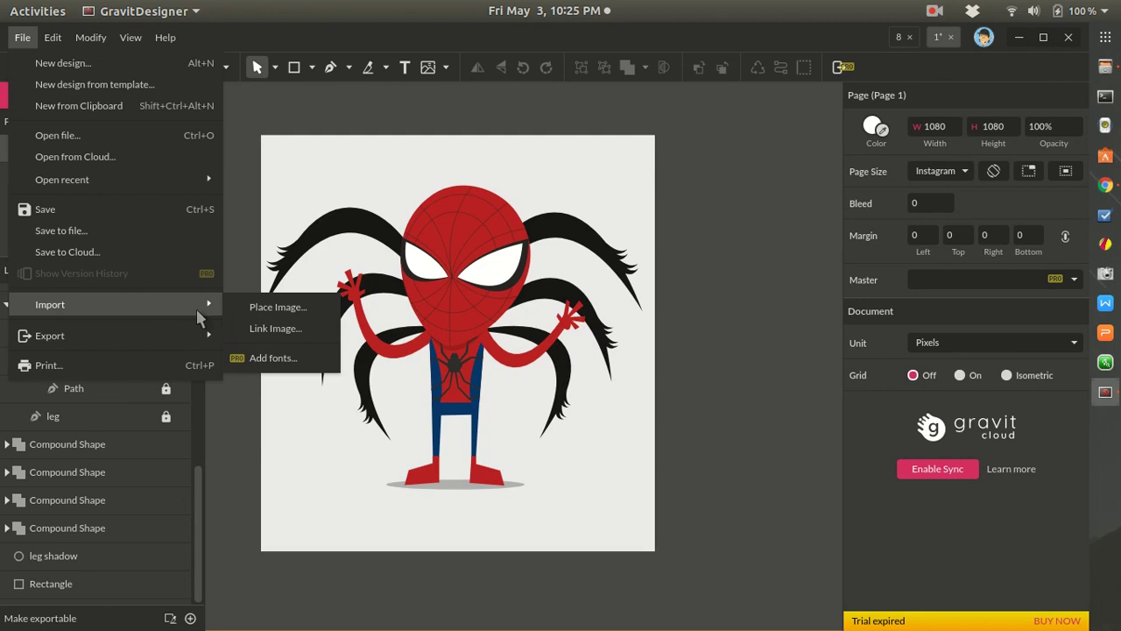
mouse_move(170, 335)
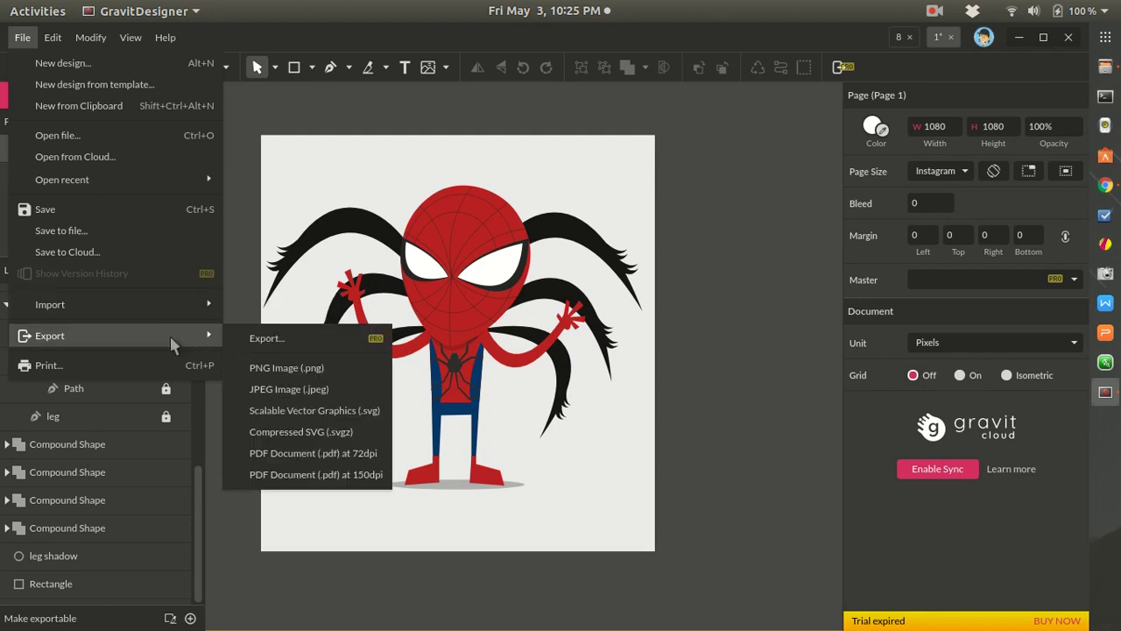
click(298, 368)
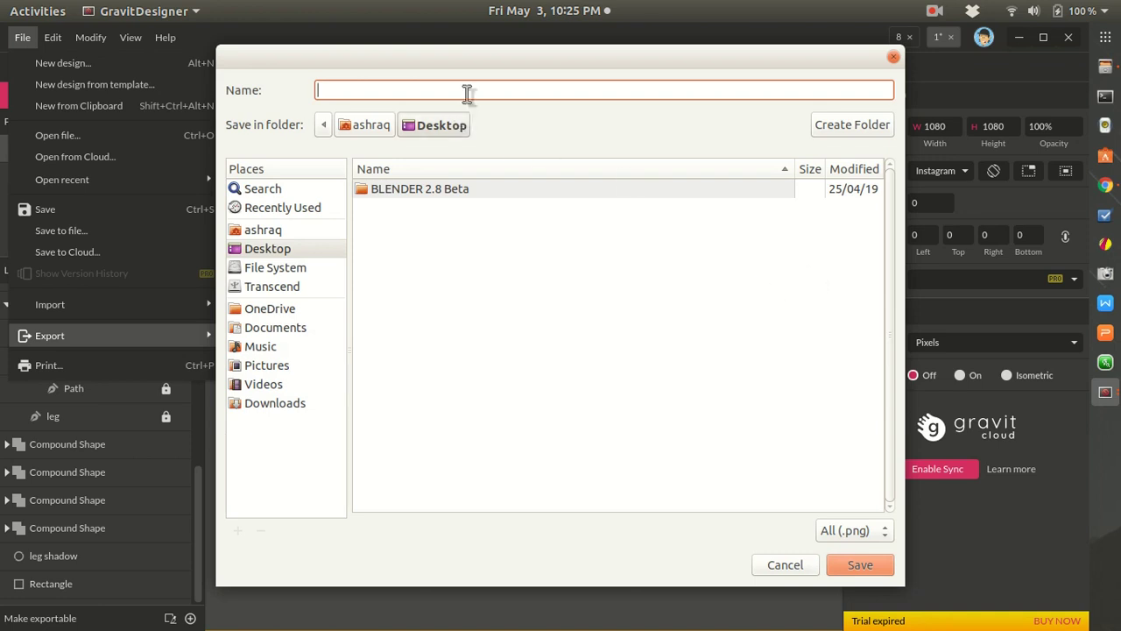
text(1)
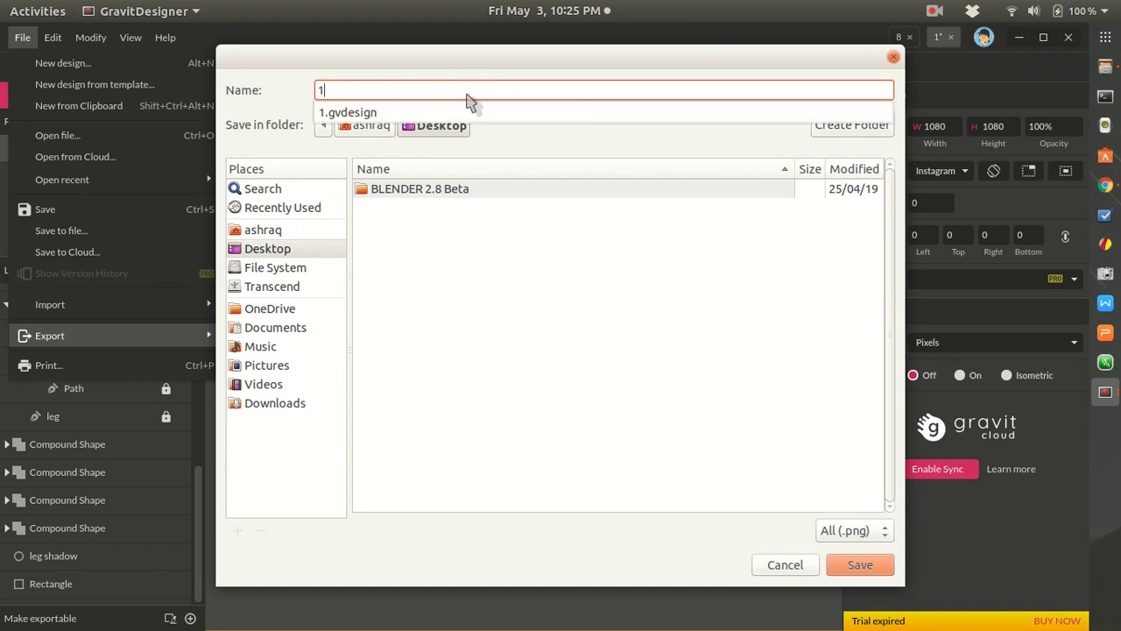
key(BackSpace)
text(S)
key(BackSpace)
text(1. Spide)
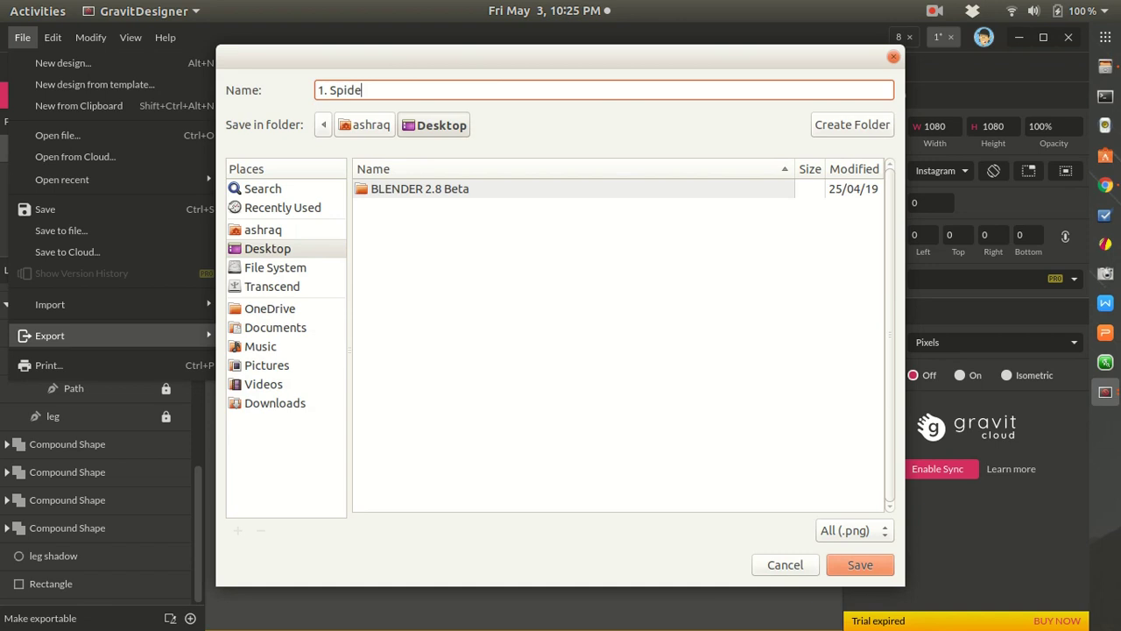
text(r,a)
key(BackSpace)
key(BackSpace)
text(,a)
key(BackSpace)
key(BackSpace)
text(man endgame)
click(841, 568)
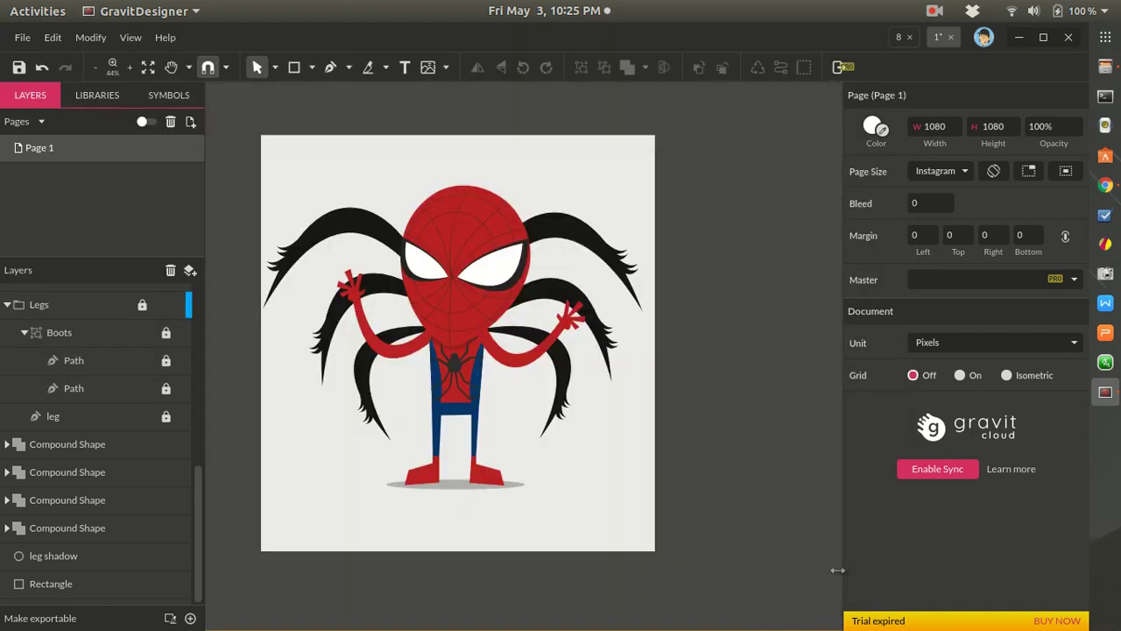
- Find the exported 1.png on the Desktop and view it full screen in the image viewer
key(super)
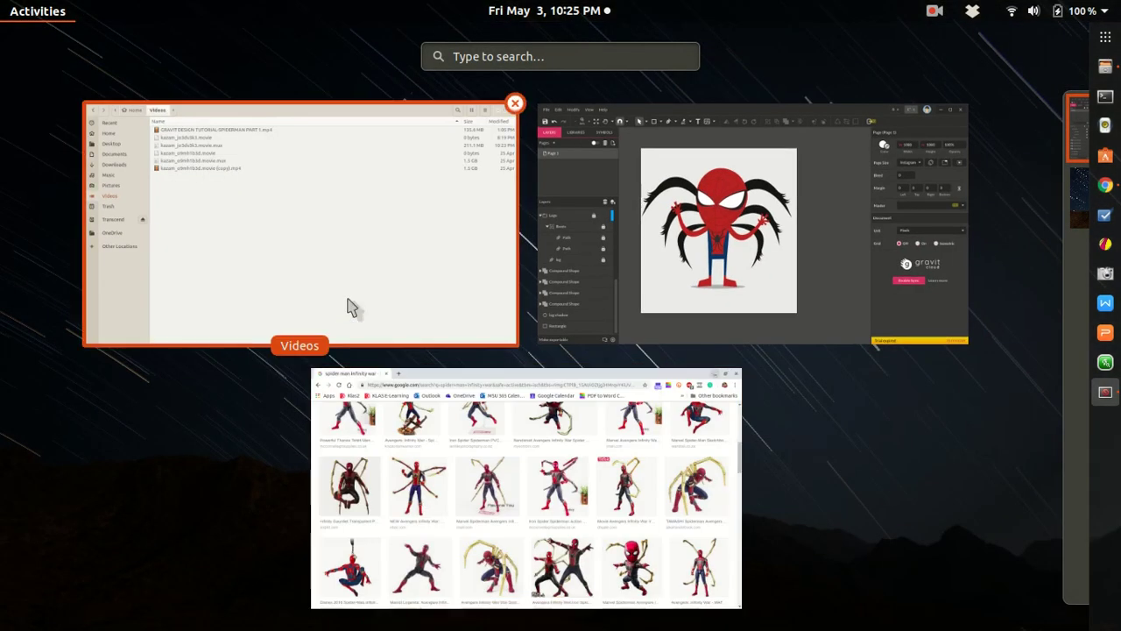
click(348, 306)
click(78, 128)
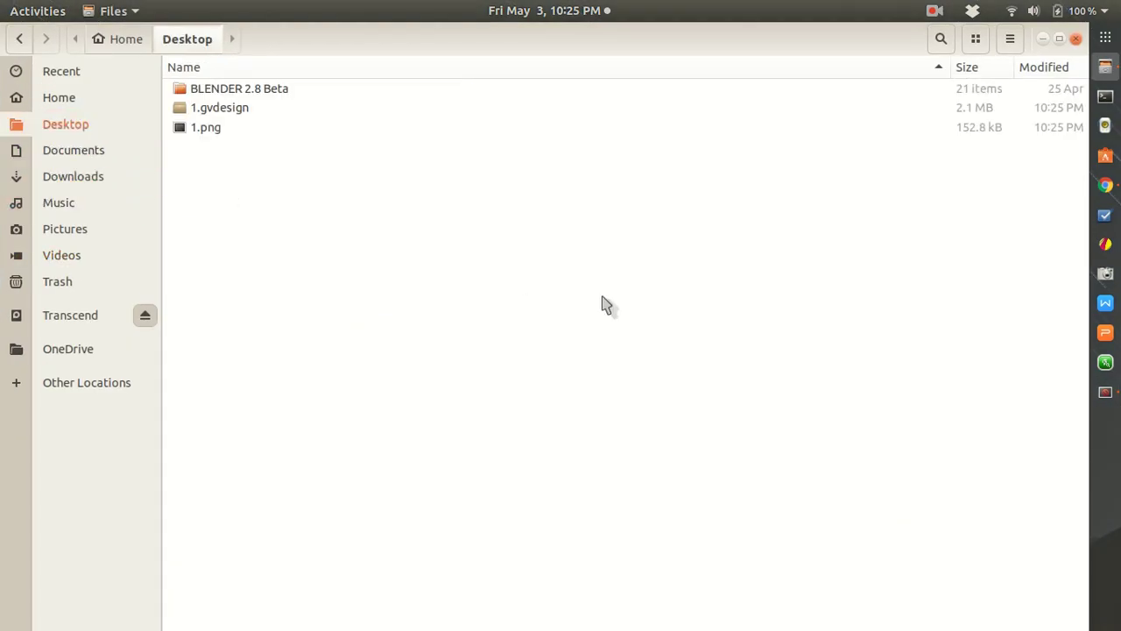
key(super+d)
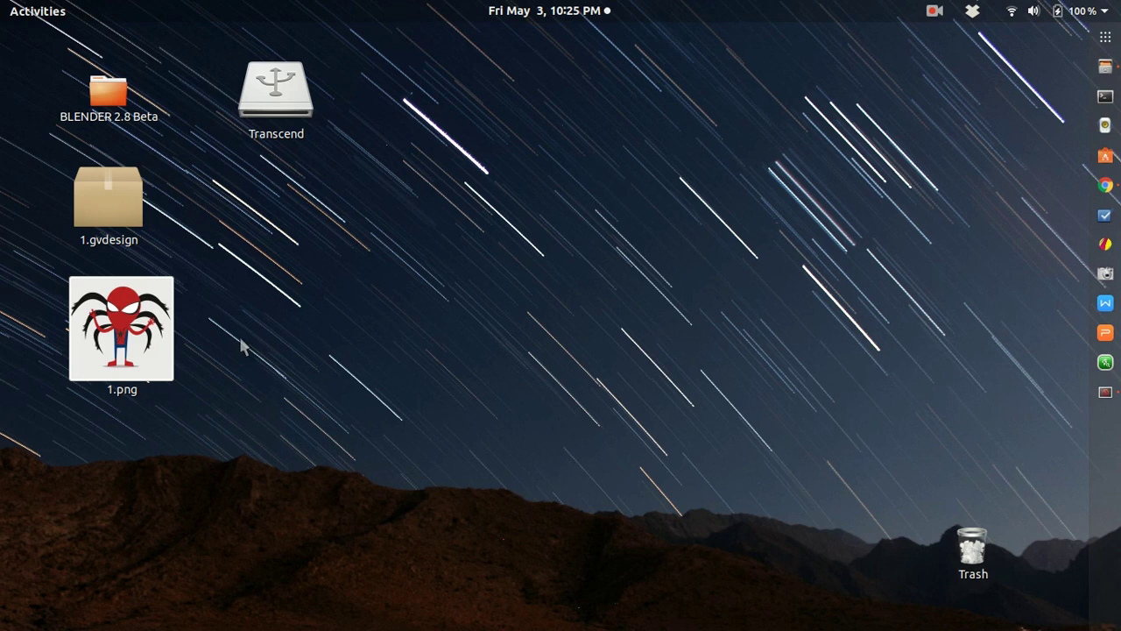
double_click(102, 322)
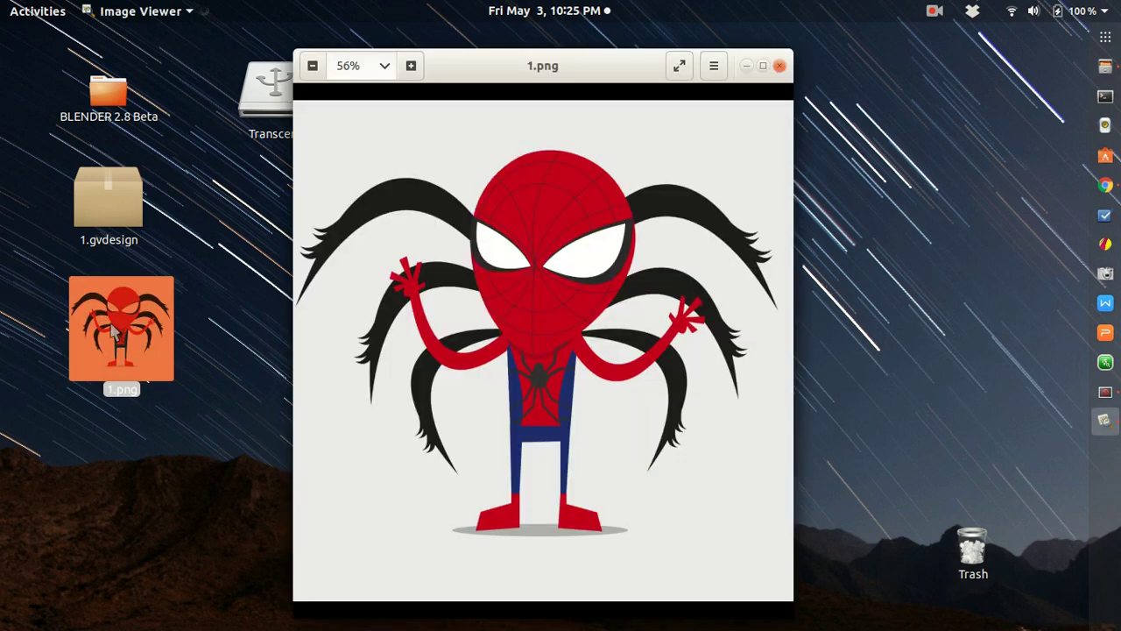
click(677, 66)
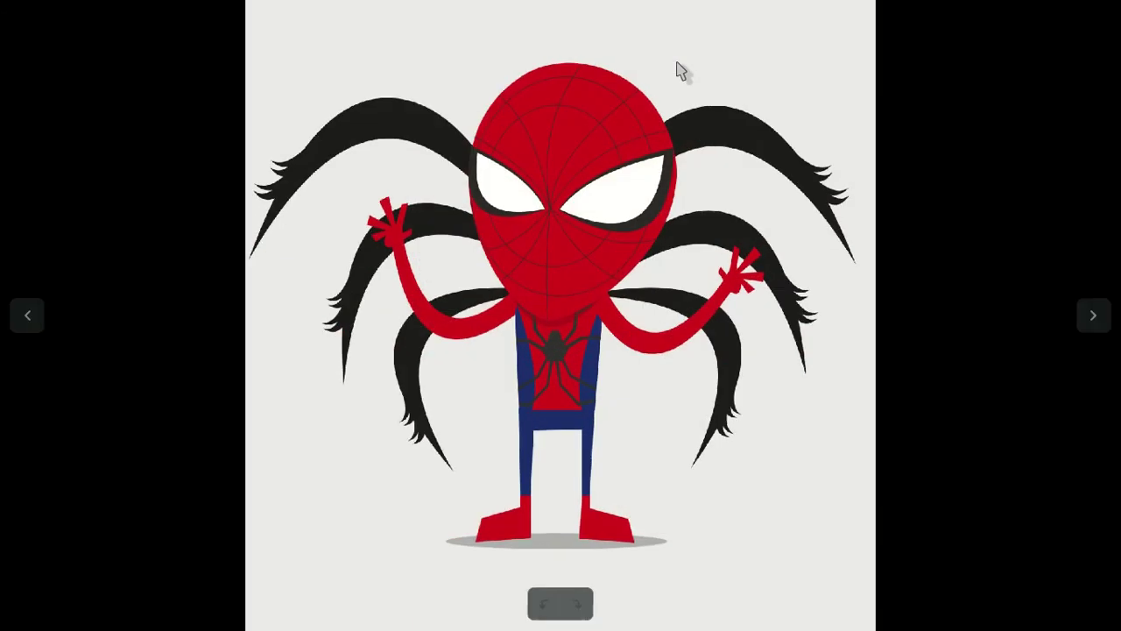